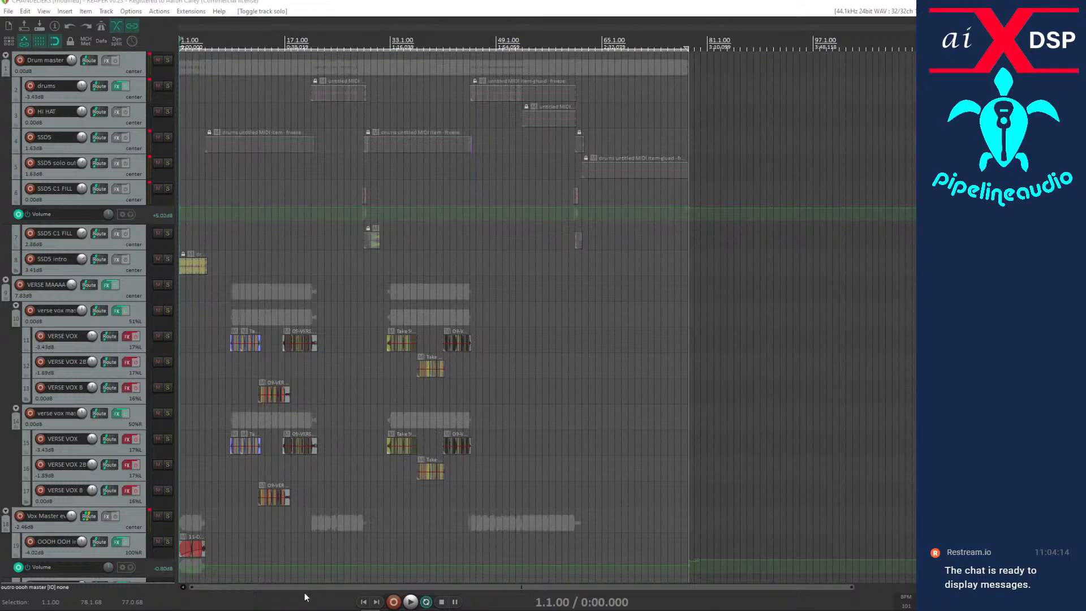
# Turn off repeat and look over the project's tracks from the drums down to the outro vocals.
pyautogui.click(426, 601)
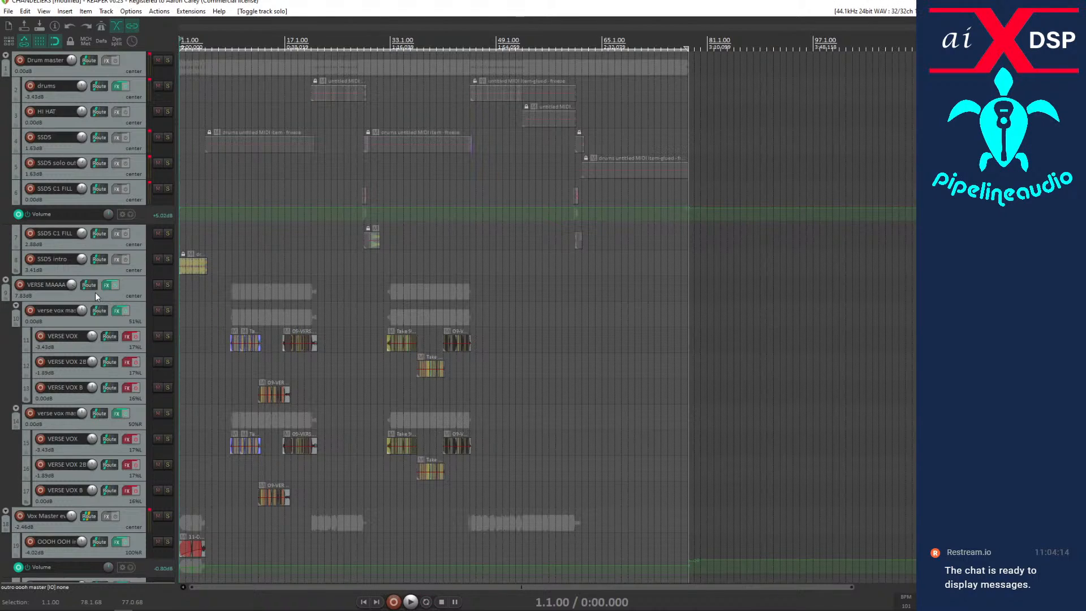
pyautogui.scroll(-6, 138, 272)
pyautogui.scroll(-3, 225, 319)
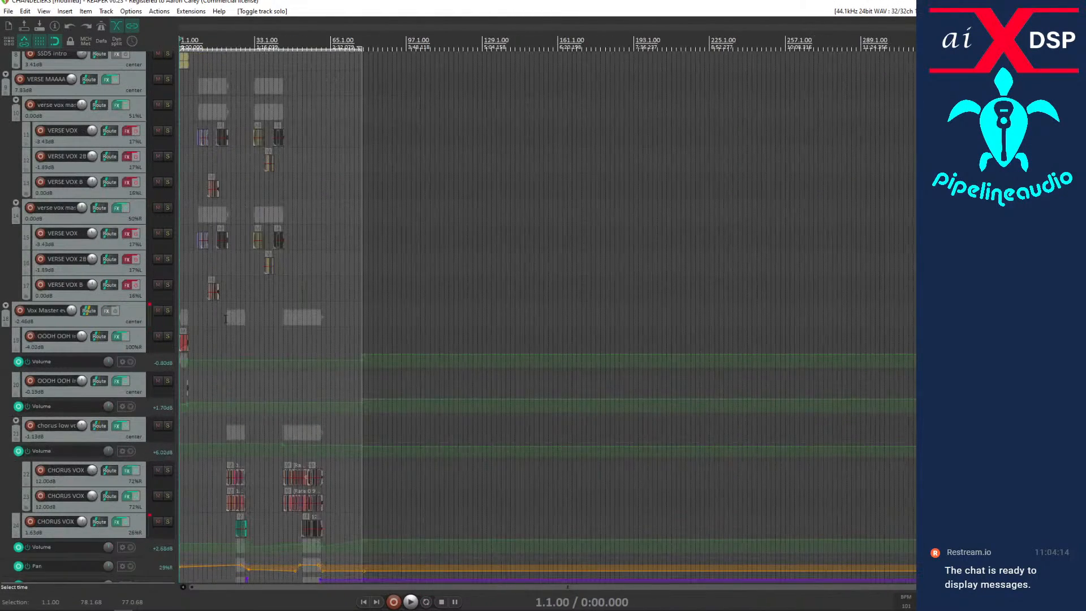
pyautogui.scroll(2, 220, 357)
pyautogui.scroll(-5, 97, 371)
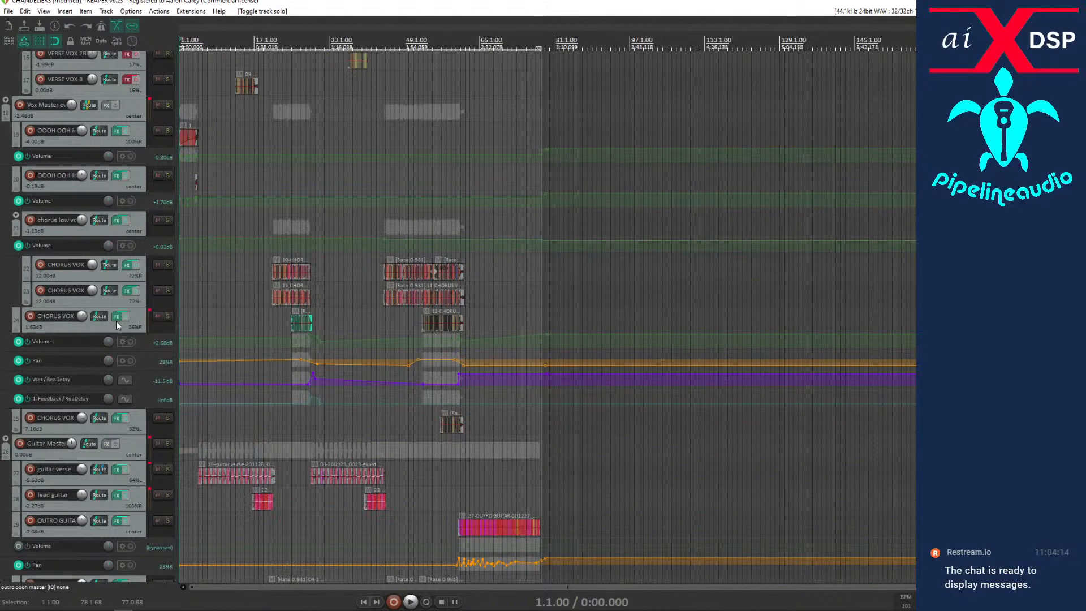
pyautogui.scroll(-1, 115, 326)
pyautogui.scroll(-4, 114, 321)
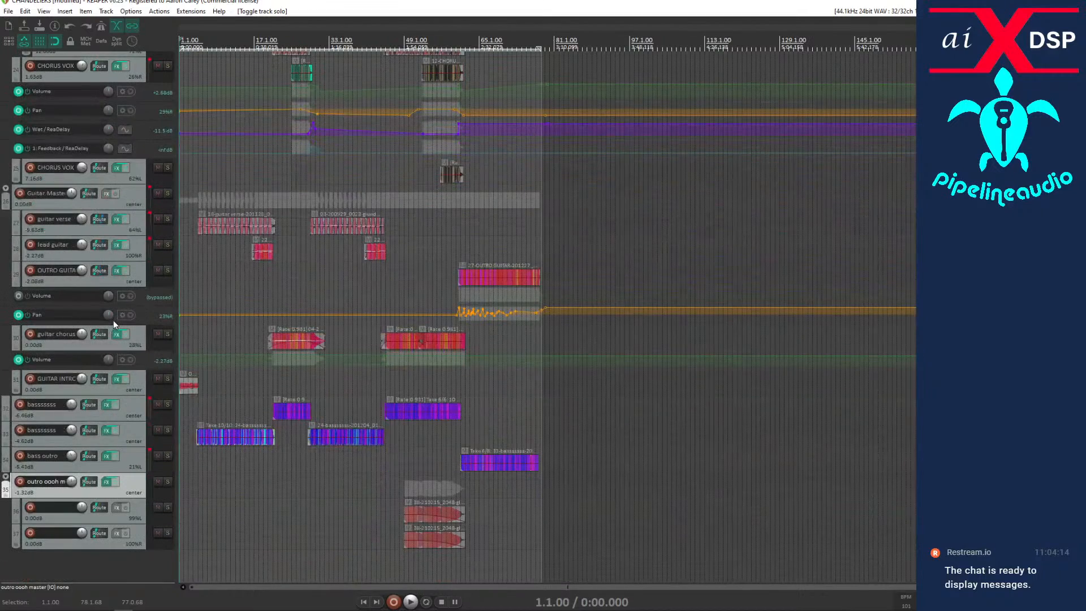
pyautogui.scroll(2, 114, 320)
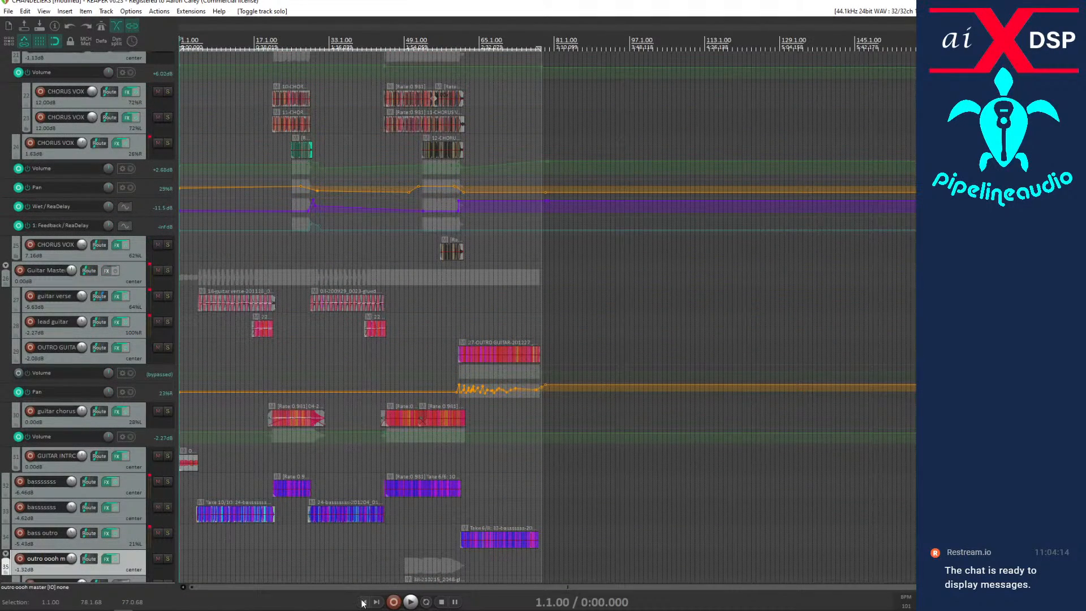
# Play the full mix from the start of the song and stop playback.
pyautogui.click(410, 602)
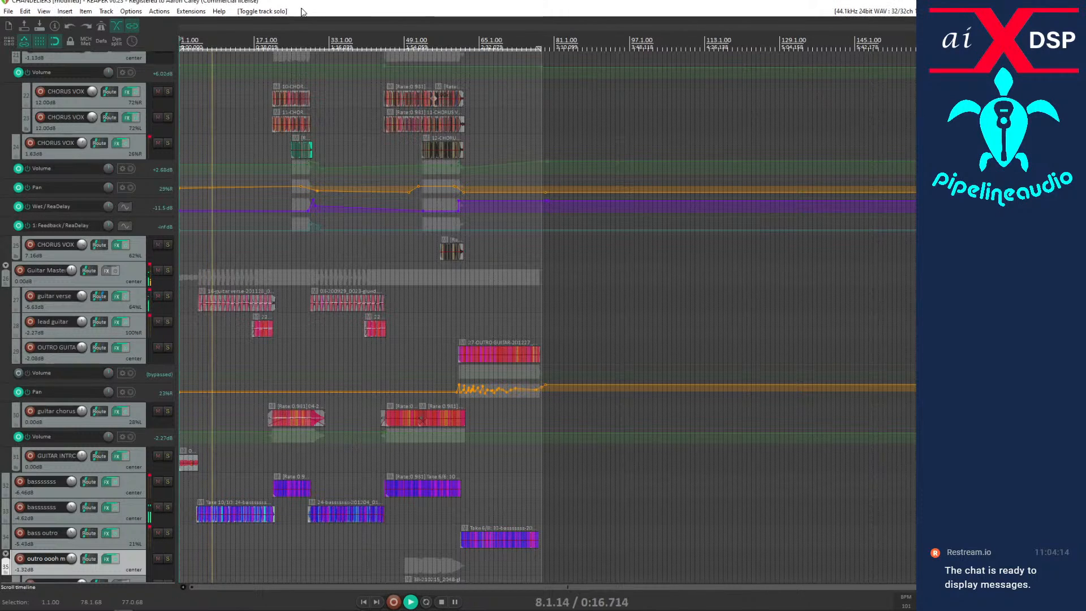
pyautogui.press('space')
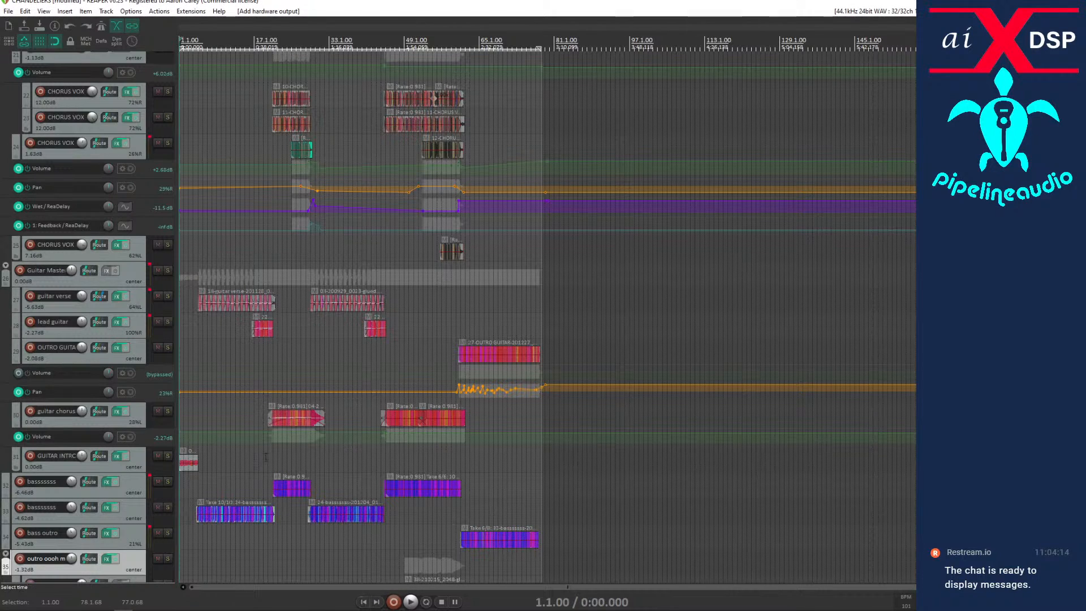
pyautogui.press('space')
# Solo the SSD5 intro drum track and listen to it from the start of the project.
pyautogui.scroll(-5, 234, 287)
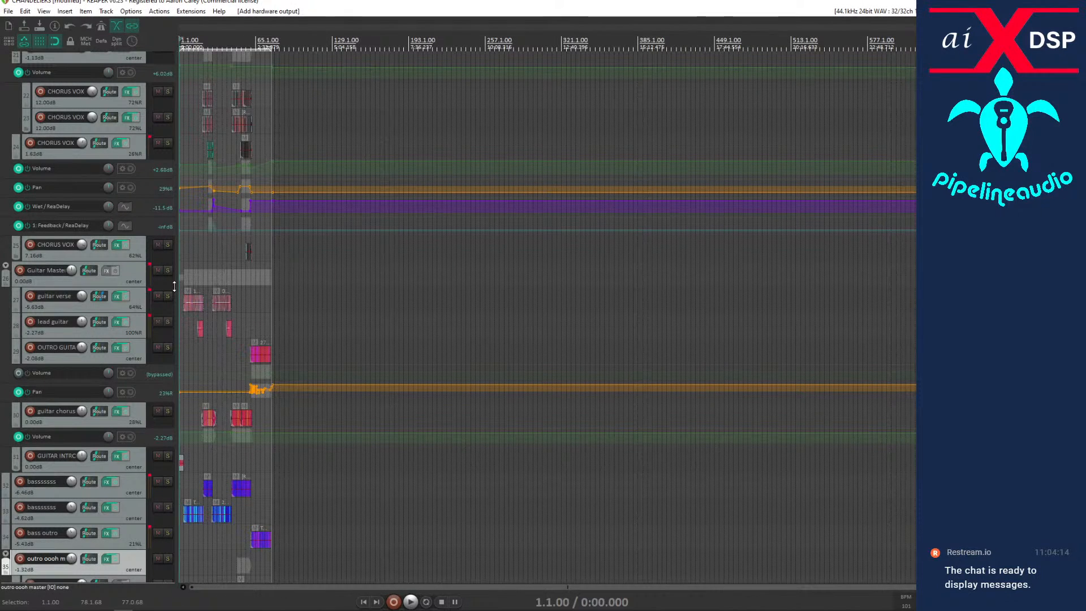
pyautogui.click(192, 350)
pyautogui.scroll(10, 193, 350)
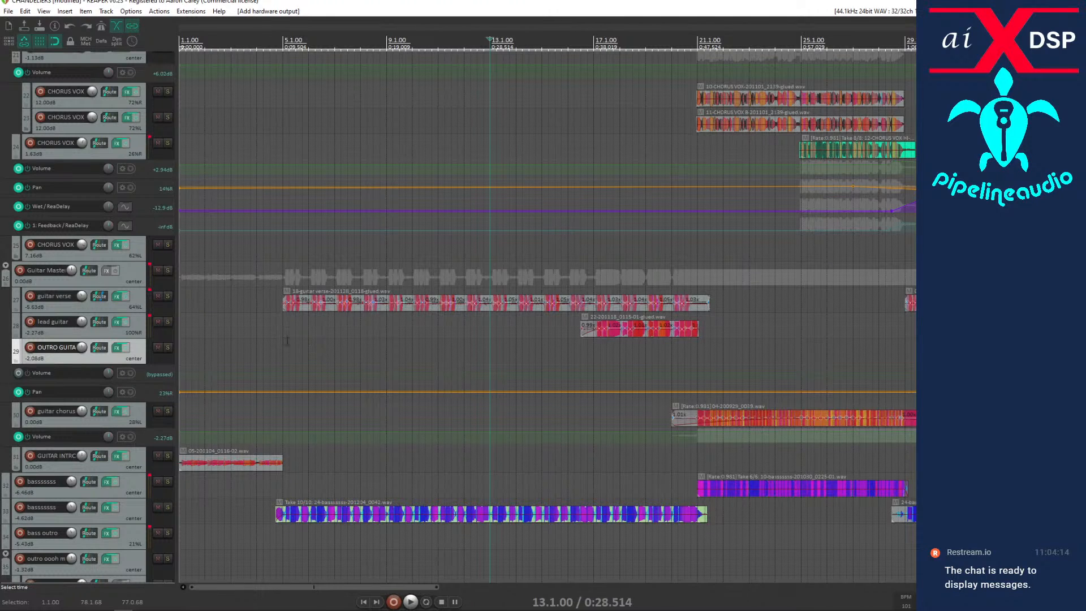
pyautogui.scroll(10, 127, 324)
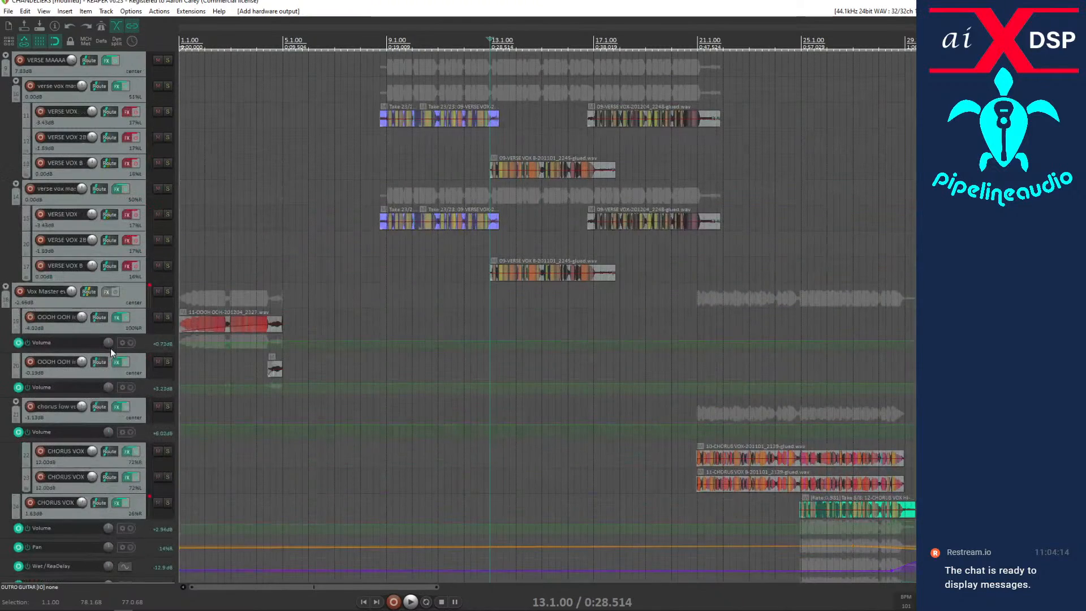
pyautogui.scroll(3, 111, 352)
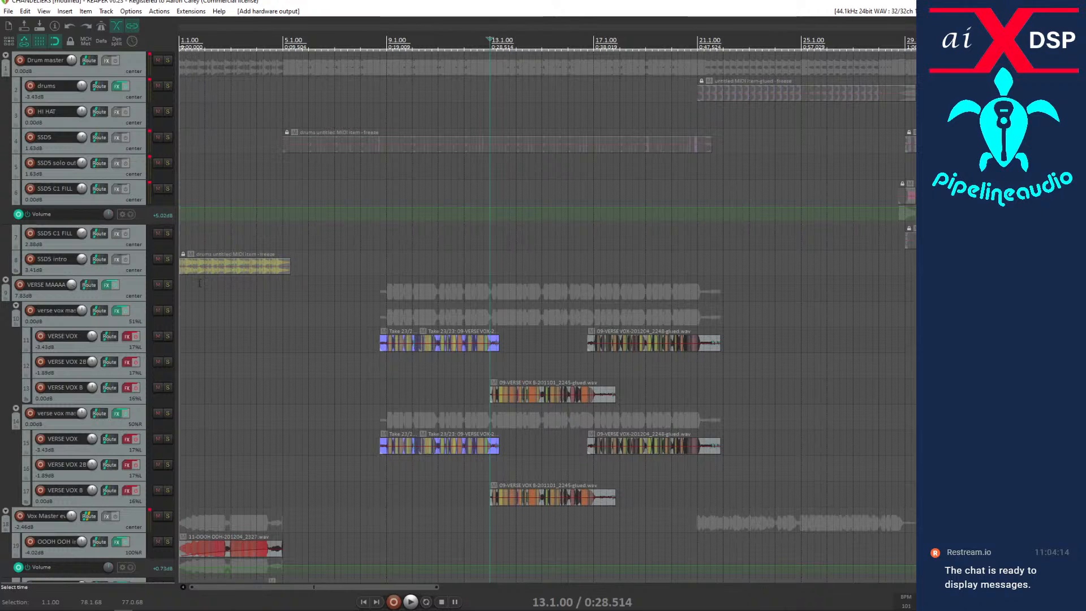
pyautogui.click(168, 261)
pyautogui.click(186, 294)
pyautogui.scroll(5, 184, 294)
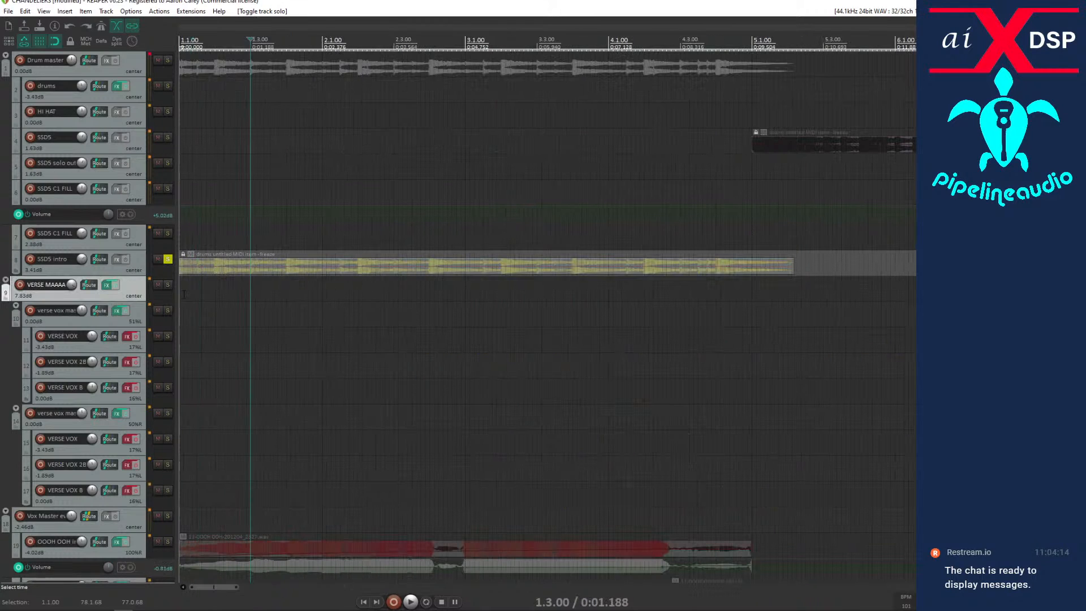
pyautogui.press('Home')
pyautogui.press('space')
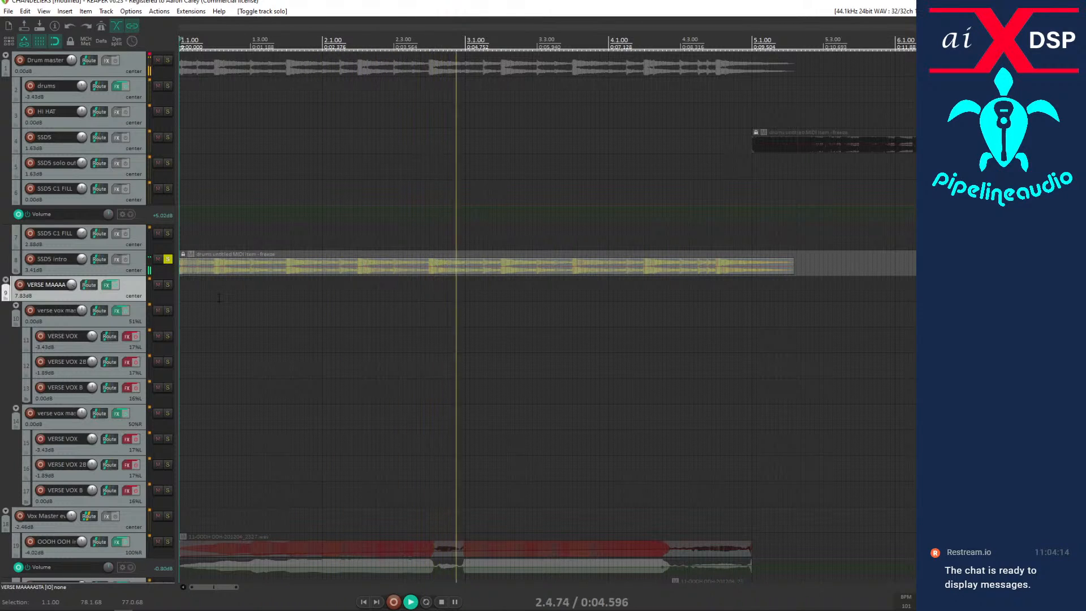
pyautogui.press('space')
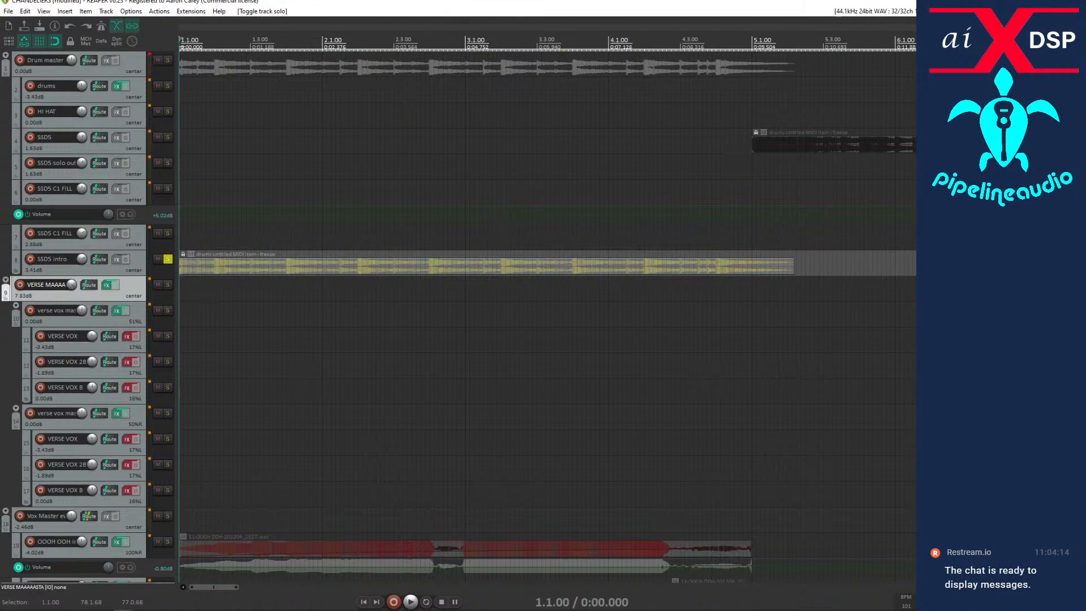
# Listen to the soloed SSD5 intro drums again from bar 2 and remove the solo.
pyautogui.click(334, 288)
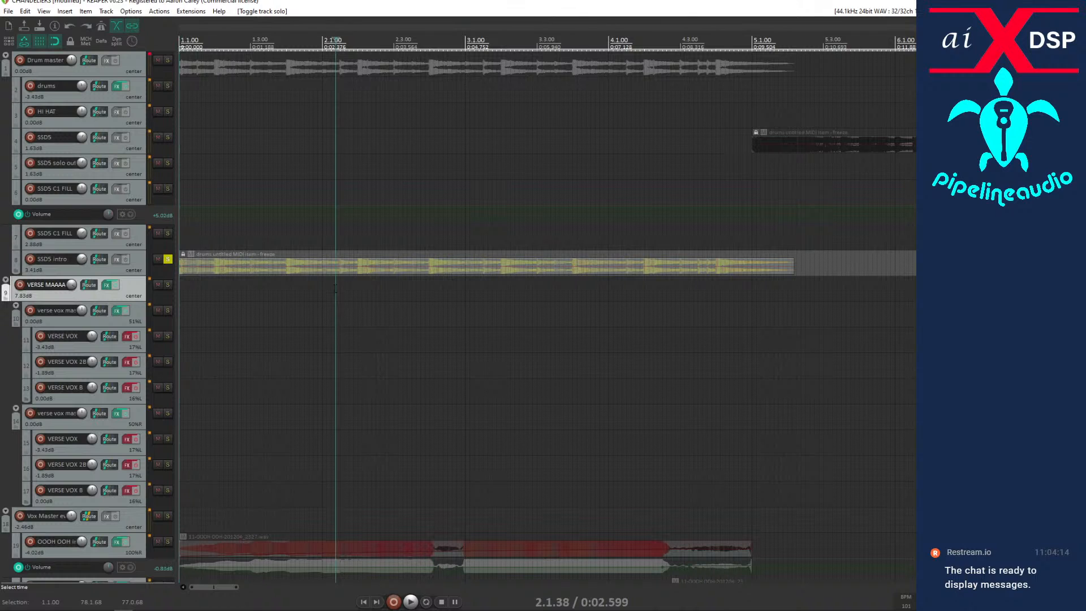
pyautogui.press('space')
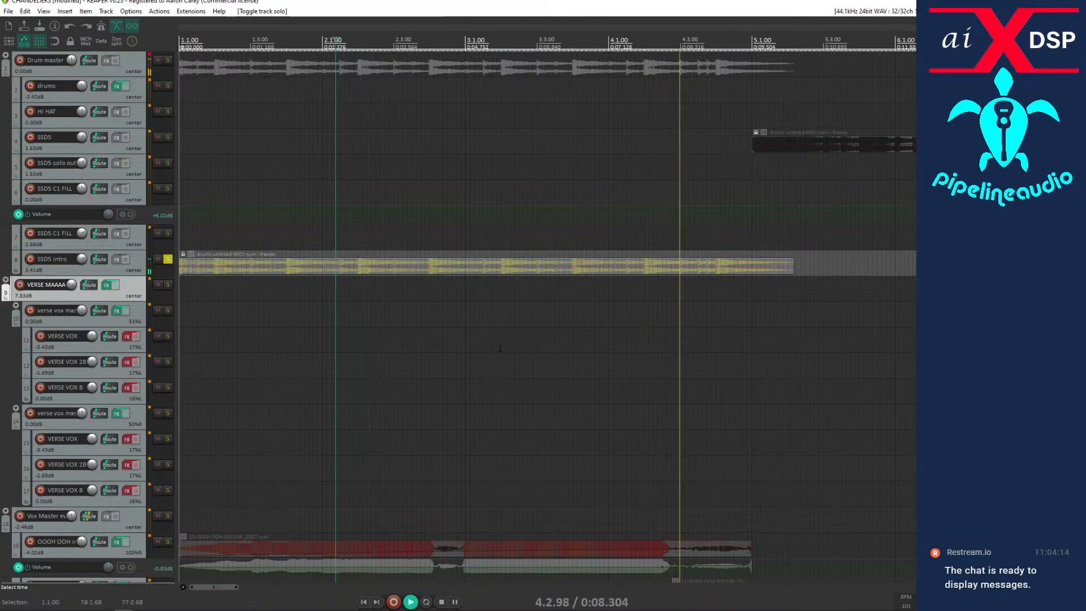
pyautogui.scroll(-2, 503, 334)
pyautogui.scroll(-3, 503, 333)
pyautogui.press('space')
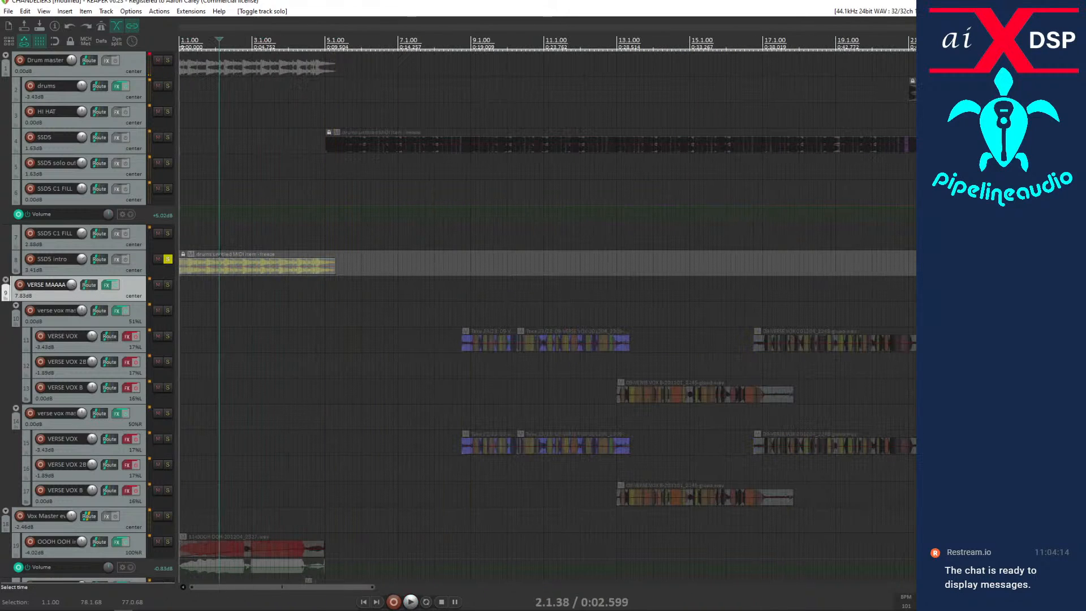
pyautogui.click(167, 259)
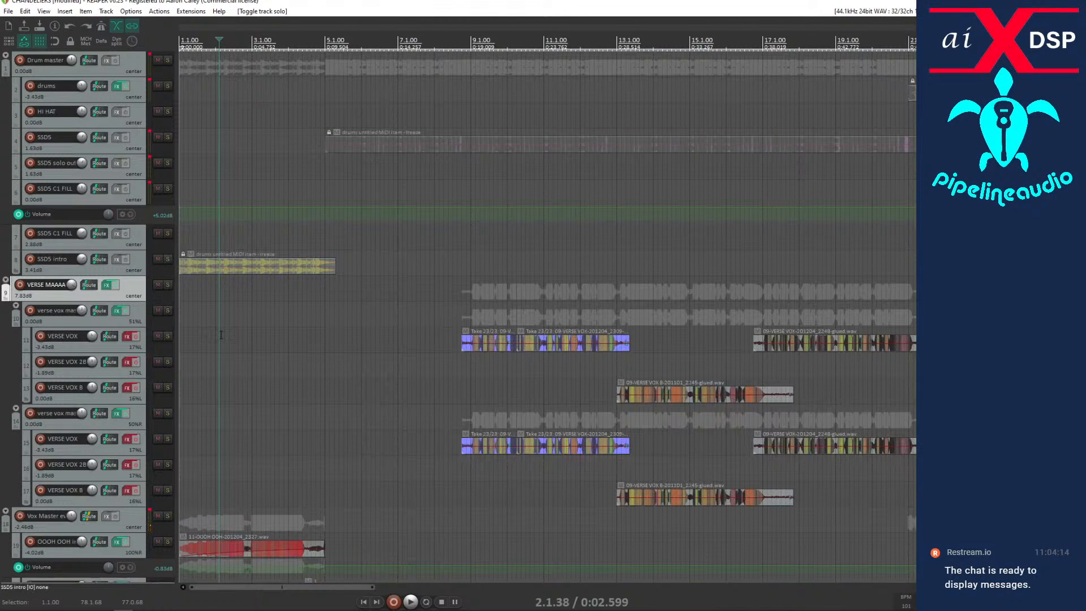
# Solo the first OOOH OOH intro vocal track, listen to it from bar 2, and unsolo it.
pyautogui.click(167, 542)
pyautogui.press('space')
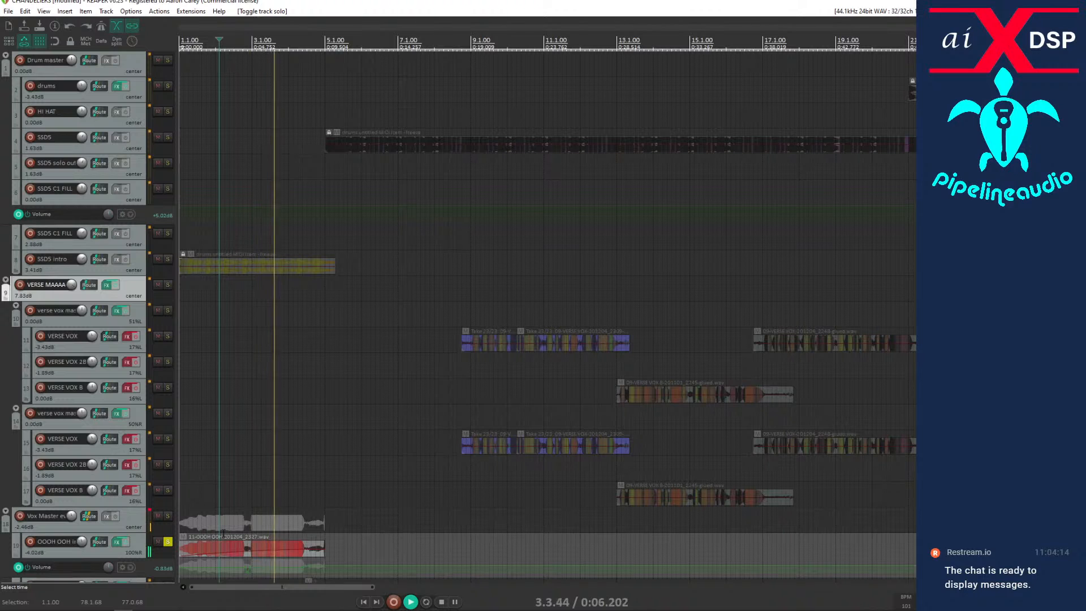
pyautogui.press('space')
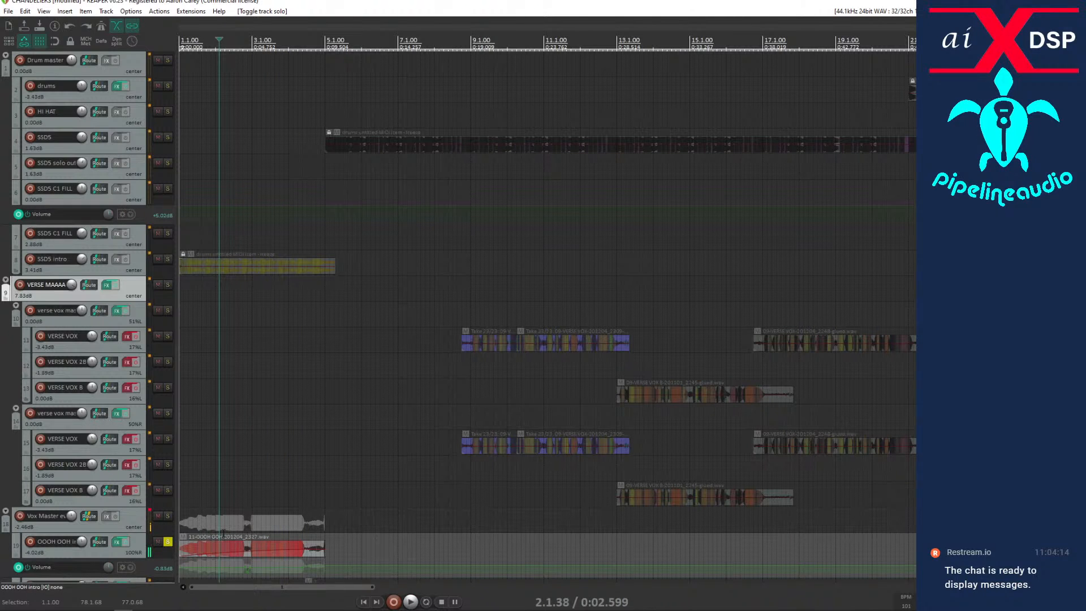
pyautogui.click(167, 541)
# Play the full mix, restart playback just before the first verse vocals, and stop.
pyautogui.press('space')
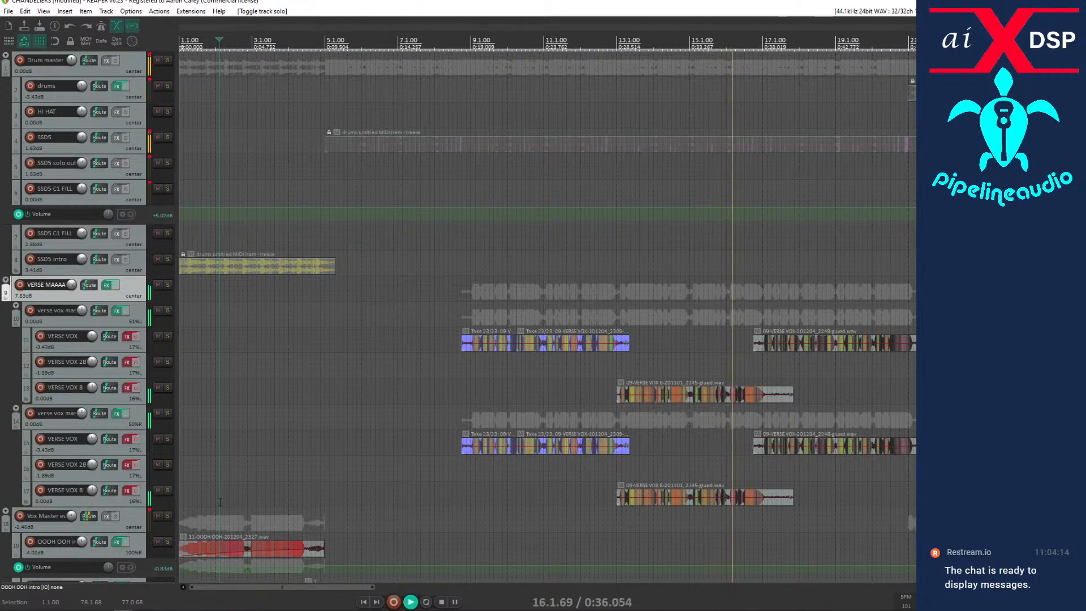
pyautogui.scroll(-2, 533, 343)
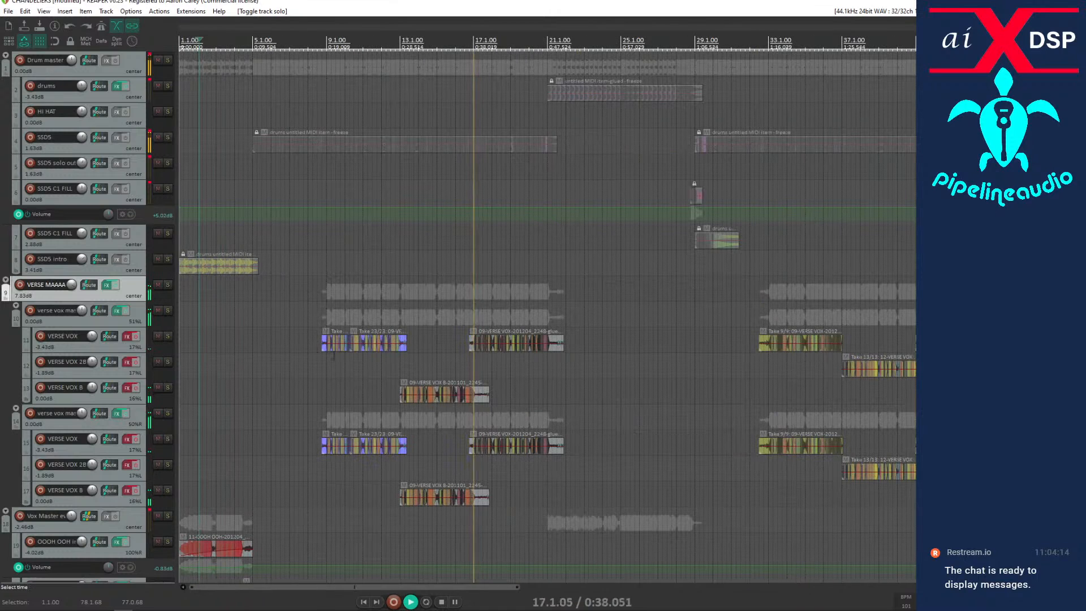
pyautogui.click(288, 378)
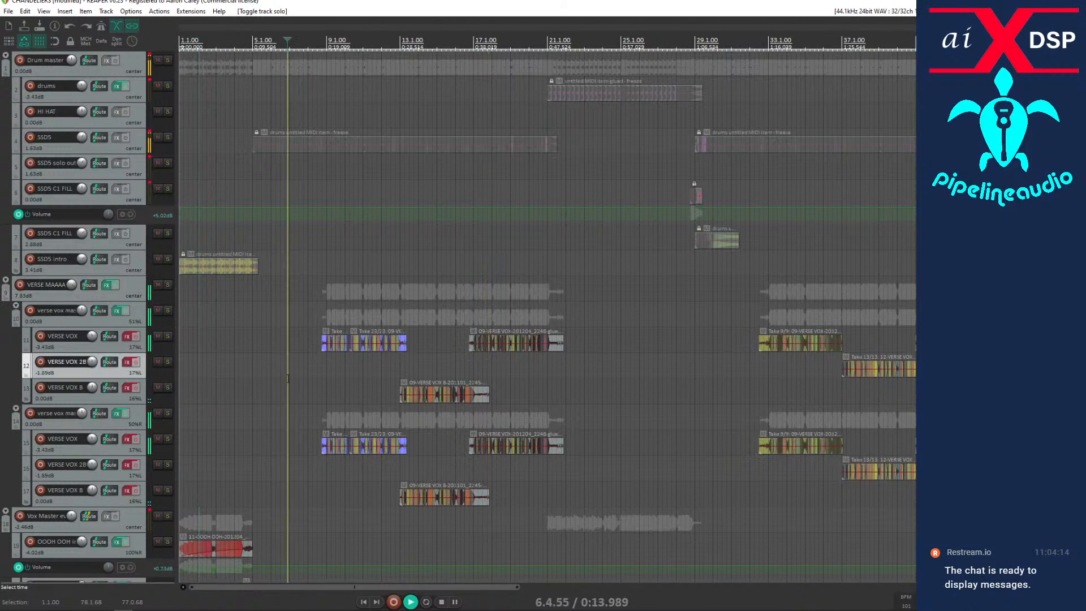
pyautogui.press('space')
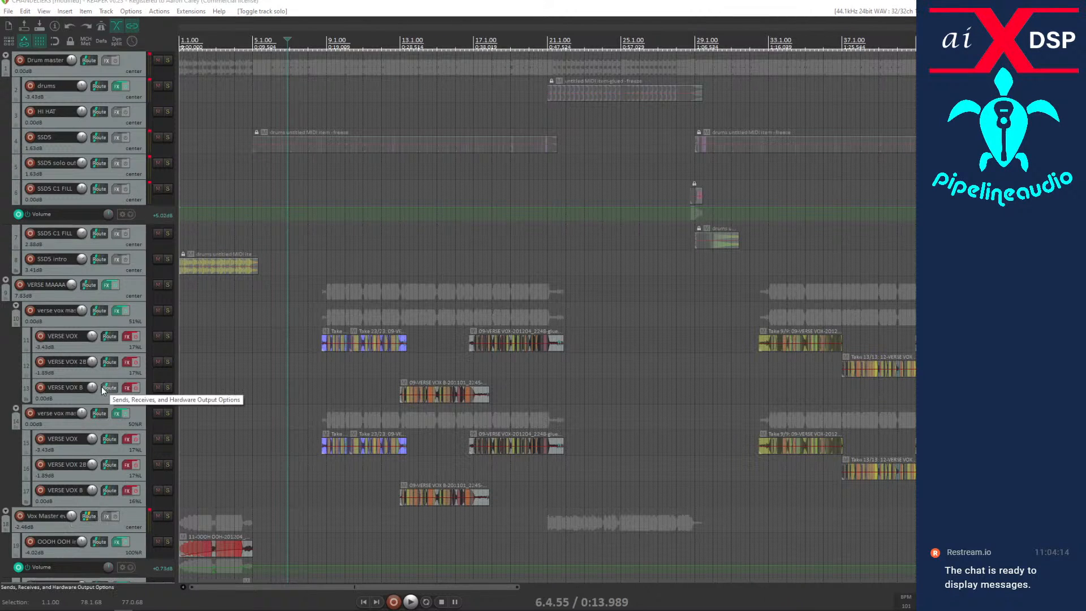
# Add the SSL Native Bus Compressor to the master track and move its FX window clear of the track list.
pyautogui.scroll(-3, 102, 390)
pyautogui.scroll(3, 102, 389)
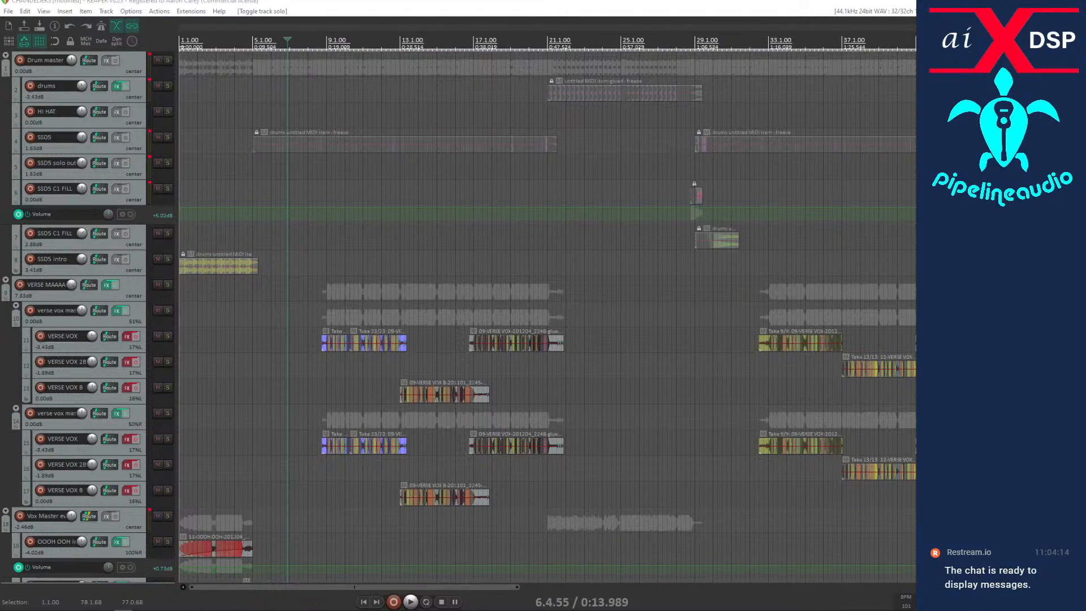
pyautogui.press('m')
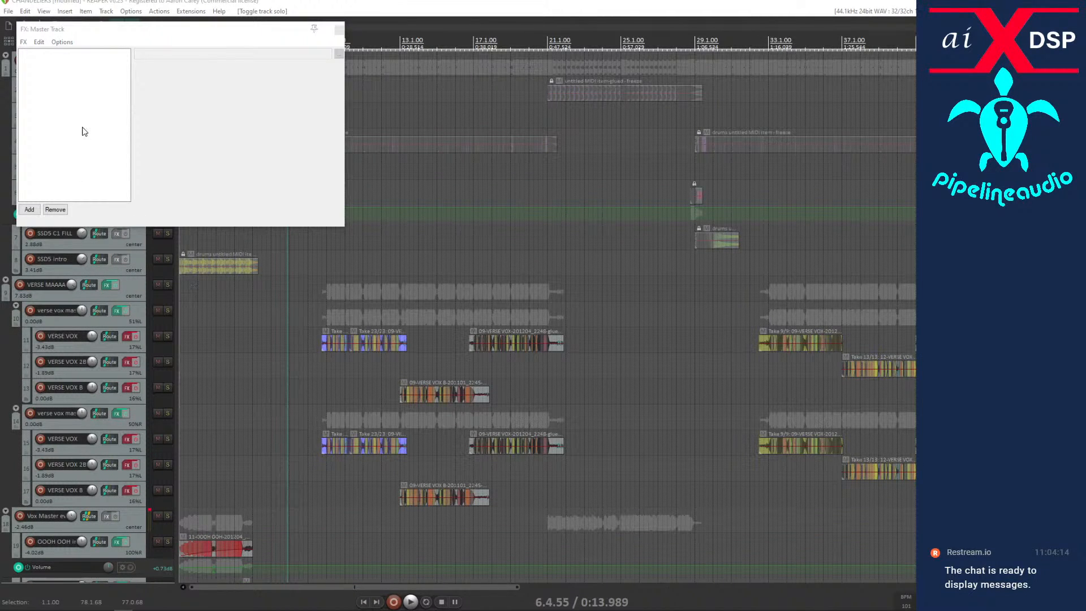
pyautogui.click(29, 212)
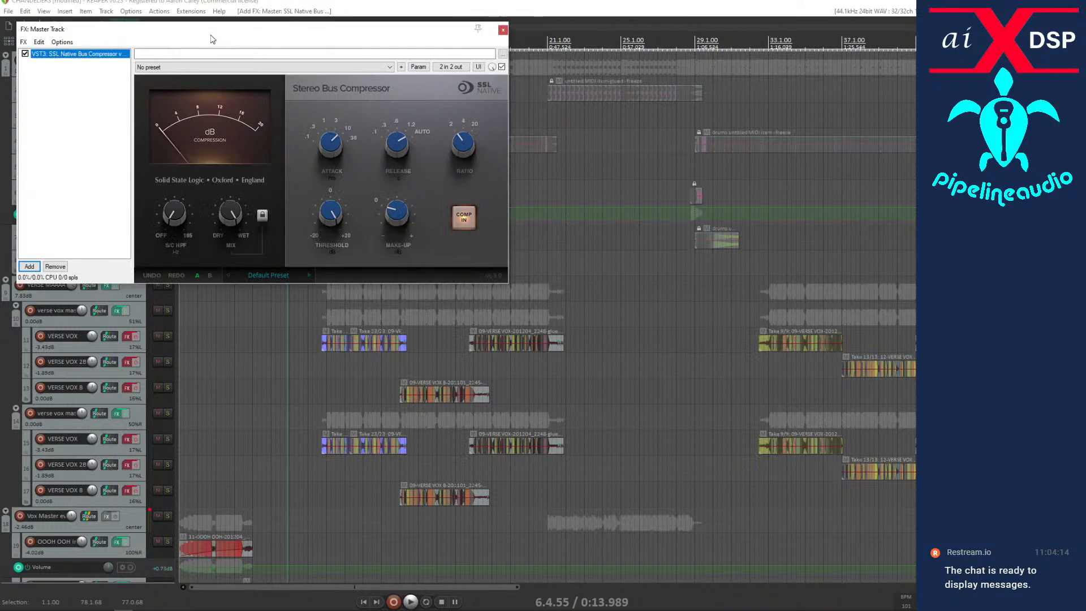
pyautogui.moveTo(212, 34); pyautogui.dragTo(291, 136)
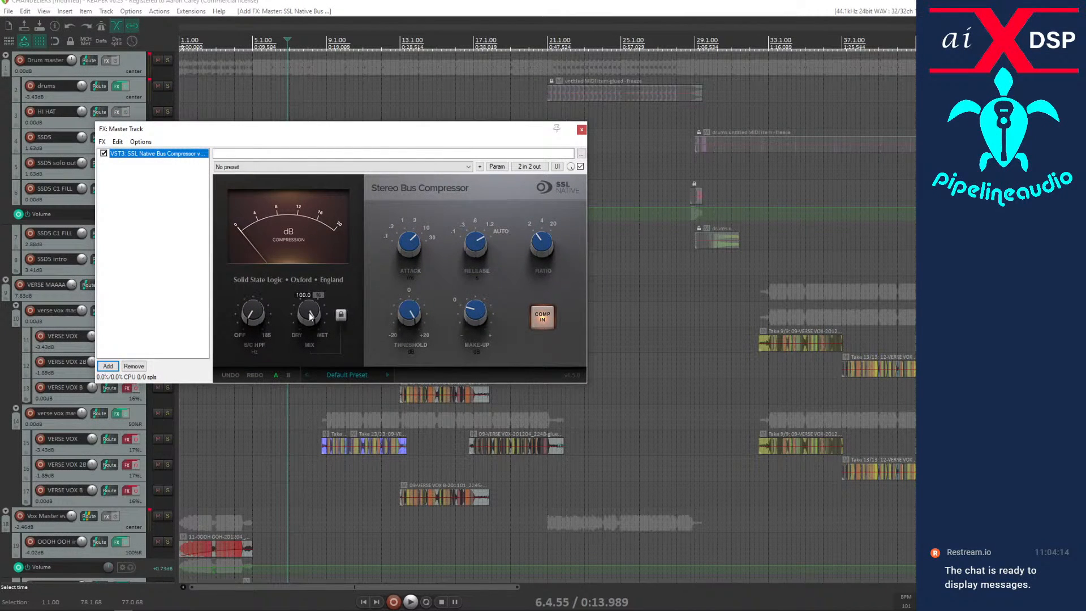
# Set the bus compressor's threshold to 0.
pyautogui.moveTo(411, 318)
pyautogui.click(405, 296)
pyautogui.doubleClick(406, 297)
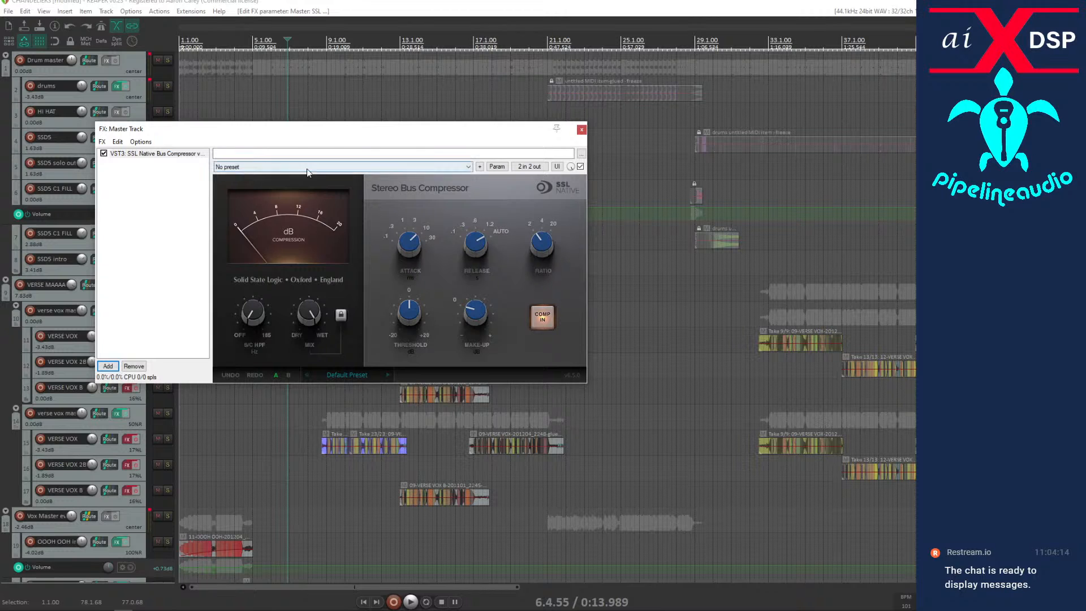
# Insert a new track above the Drum master folder and load the mda TestTone signal generator on it.
pyautogui.rightClick(130, 59)
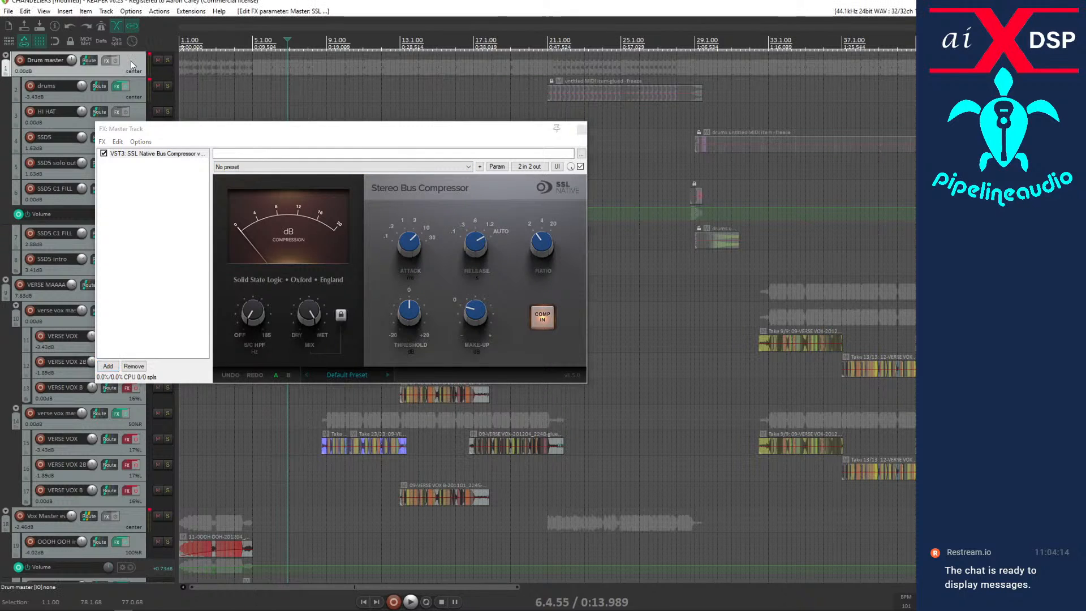
pyautogui.click(150, 67)
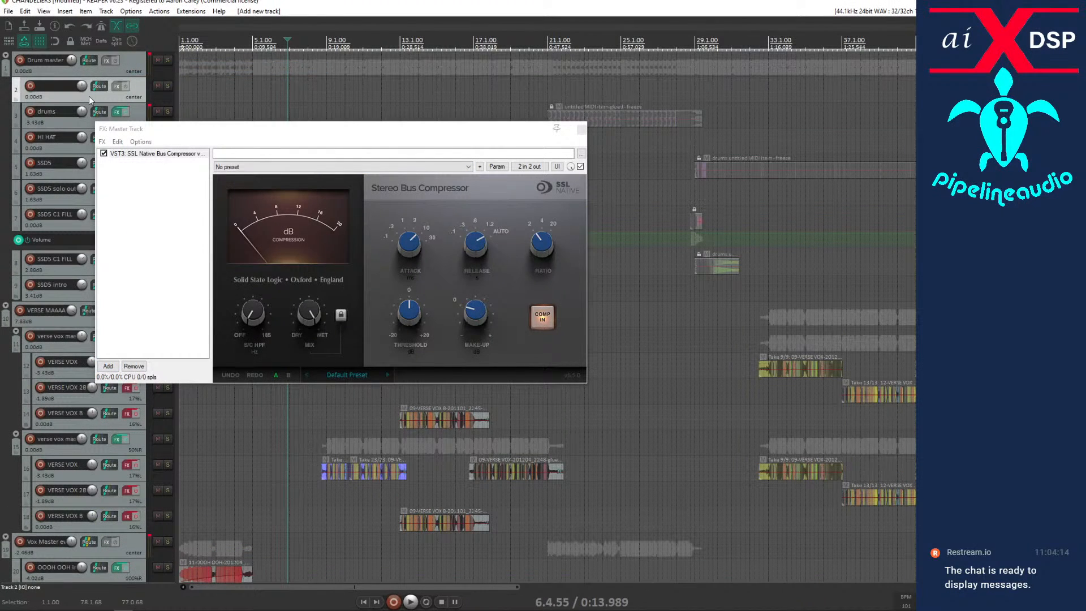
pyautogui.moveTo(80, 48); pyautogui.dragTo(85, 62)
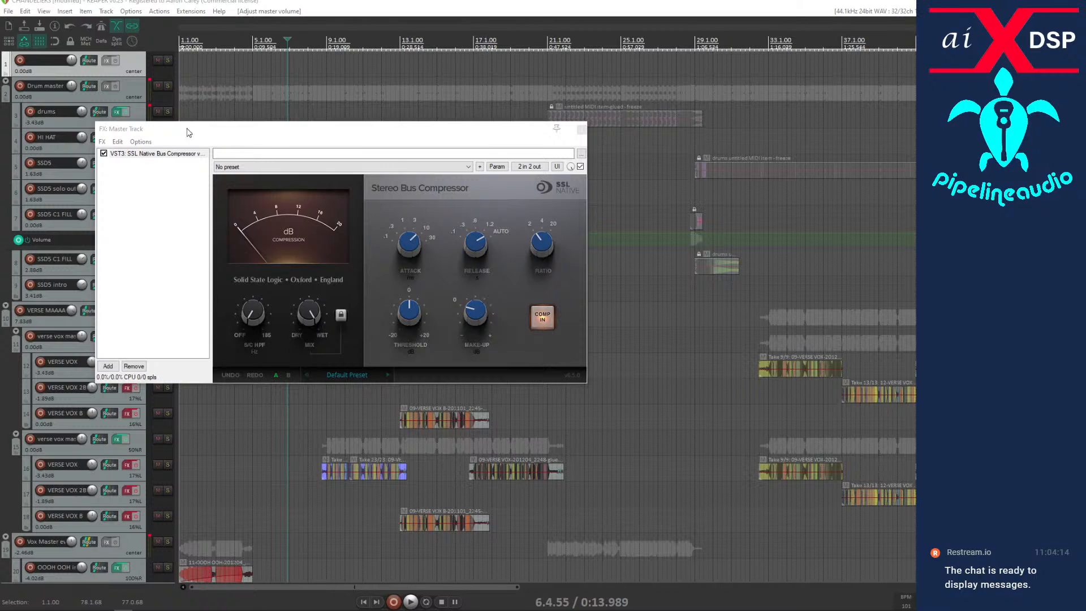
pyautogui.click(106, 61)
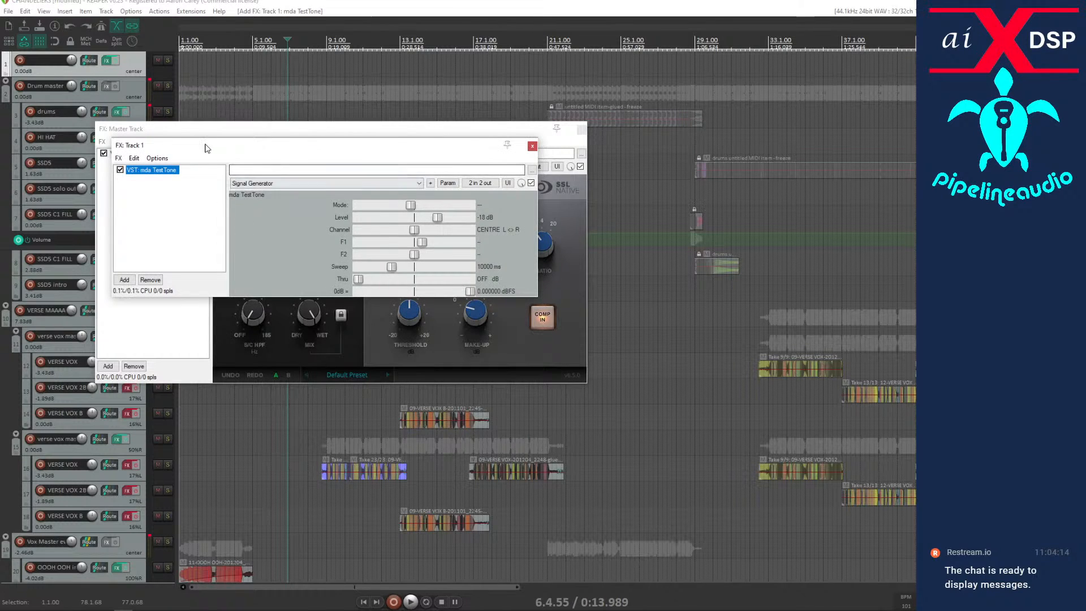
pyautogui.moveTo(206, 148); pyautogui.dragTo(669, 249)
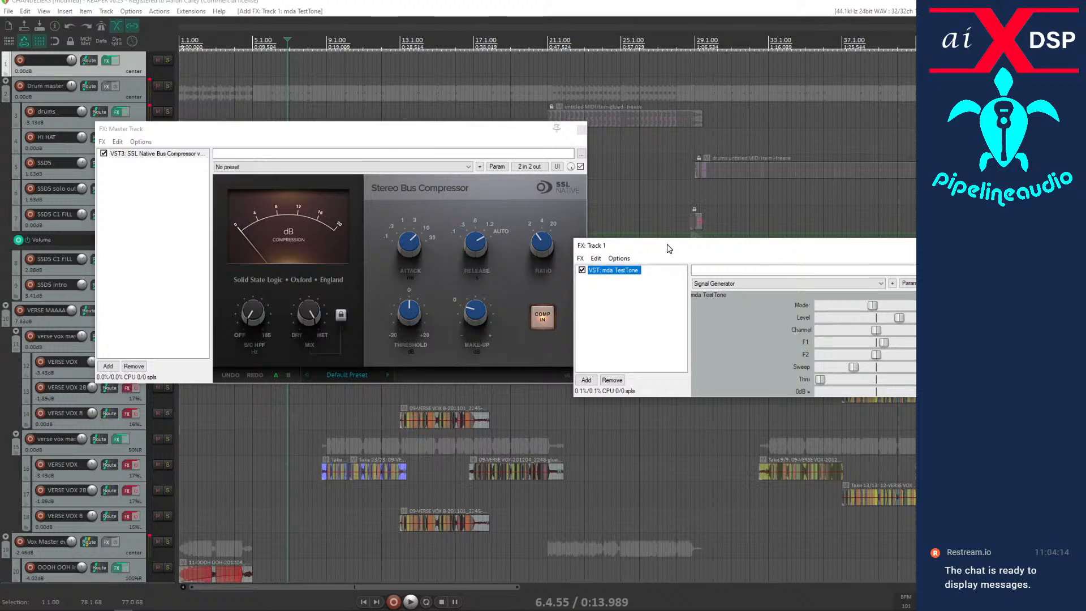
# Raise the master bus compressor's ratio to 20.
pyautogui.click(542, 238)
pyautogui.moveTo(546, 187); pyautogui.dragTo(565, 166)
pyautogui.moveTo(545, 234); pyautogui.dragTo(552, 149)
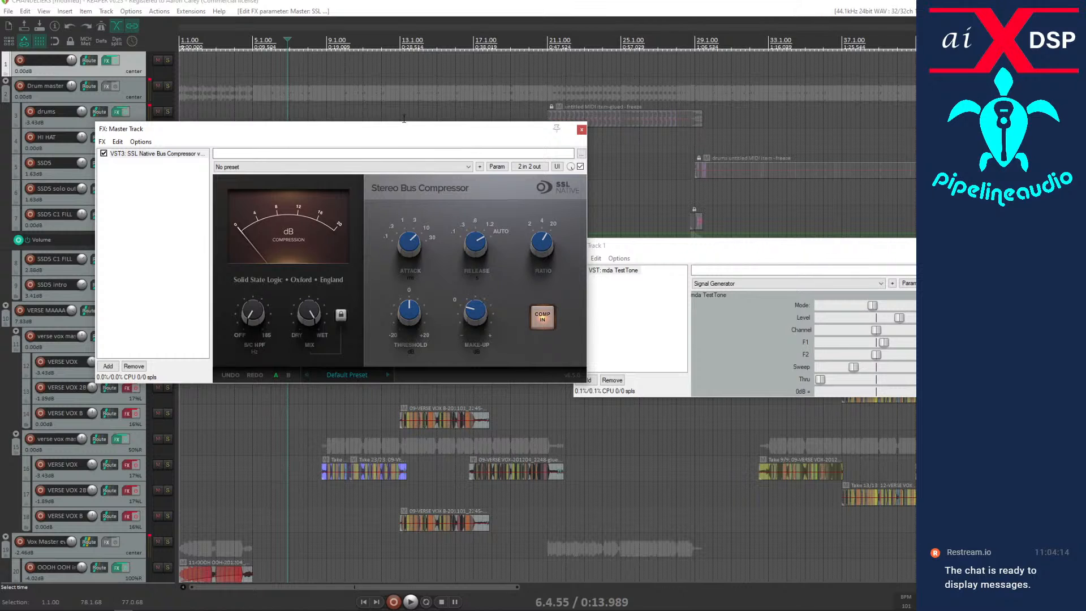
# Stack the master compressor's FX window above the TestTone FX window and set the tone generator's mode to SINE.
pyautogui.moveTo(398, 136); pyautogui.dragTo(354, 87)
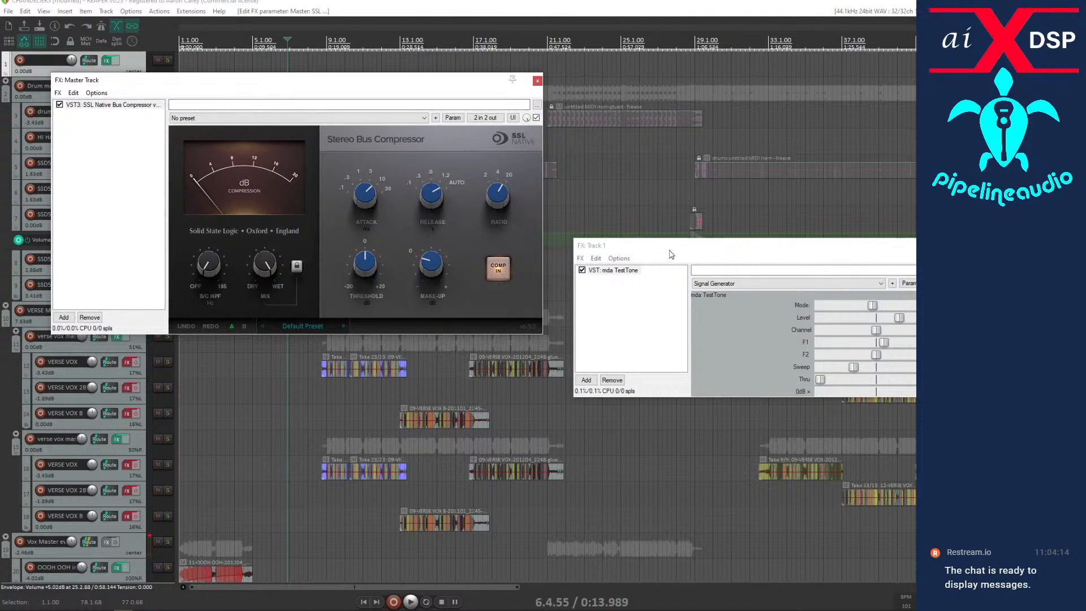
pyautogui.moveTo(667, 253); pyautogui.dragTo(190, 342)
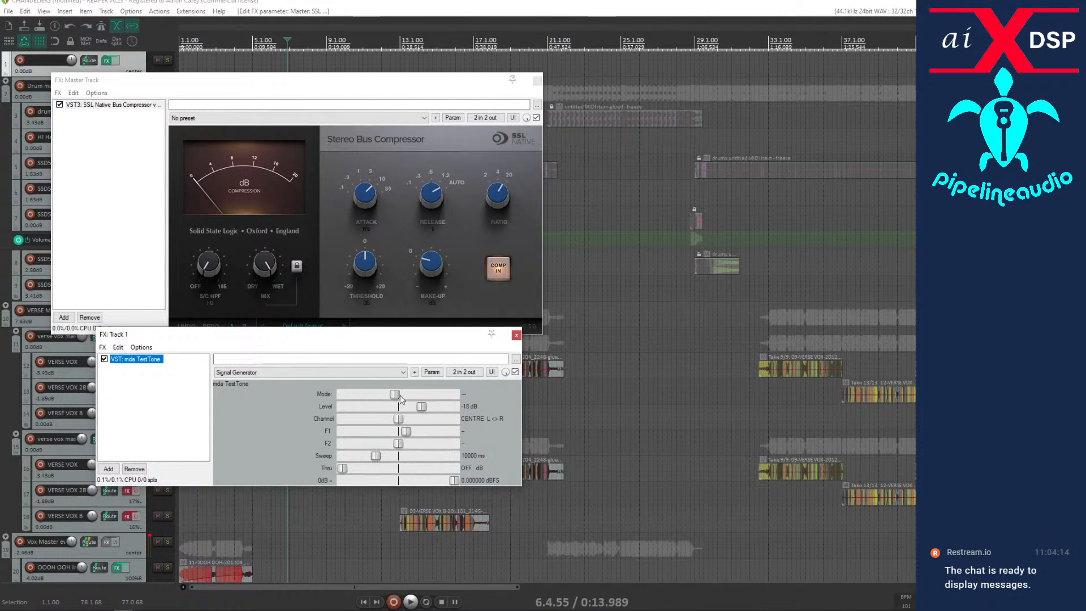
pyautogui.moveTo(394, 396); pyautogui.dragTo(413, 396)
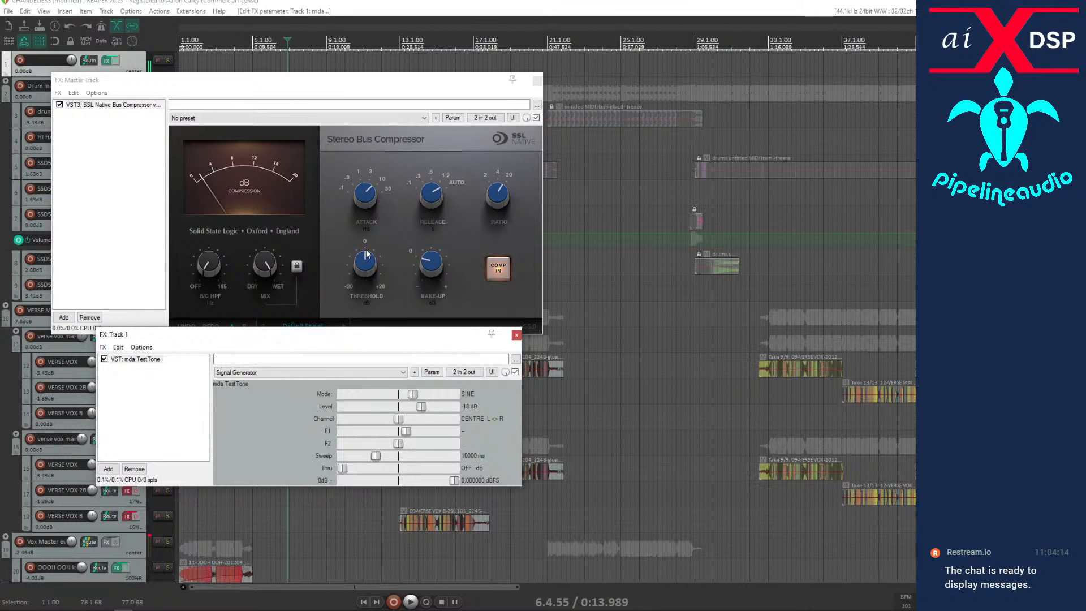
# Try a ratio of 4 and other ratio positions on the bus compressor, and return the ratio to 20.
pyautogui.click(498, 195)
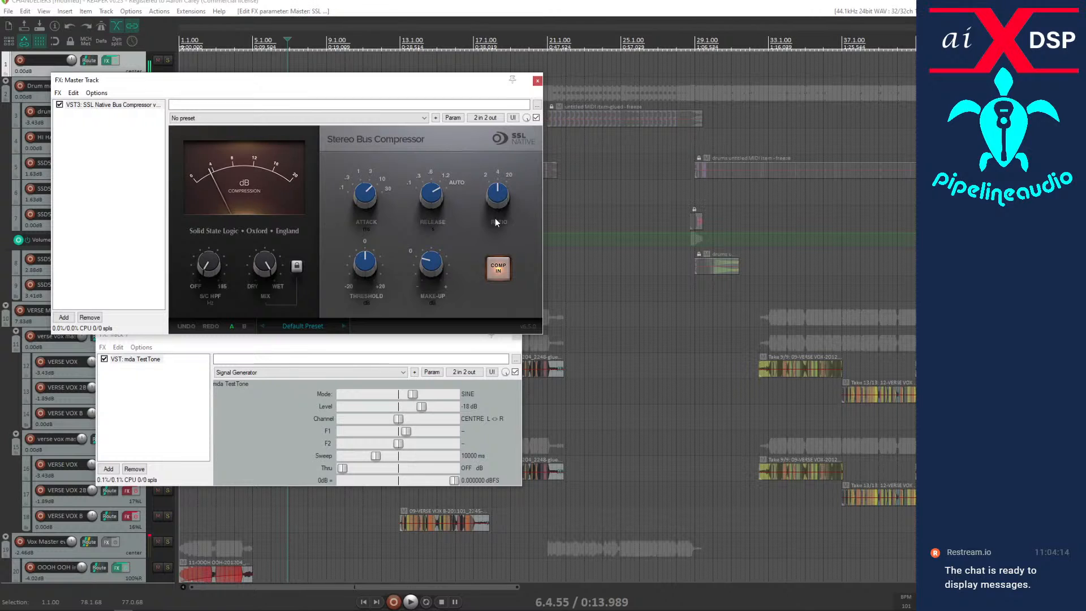
pyautogui.moveTo(497, 193); pyautogui.dragTo(497, 276)
pyautogui.moveTo(495, 188); pyautogui.dragTo(508, 93)
pyautogui.click(390, 5)
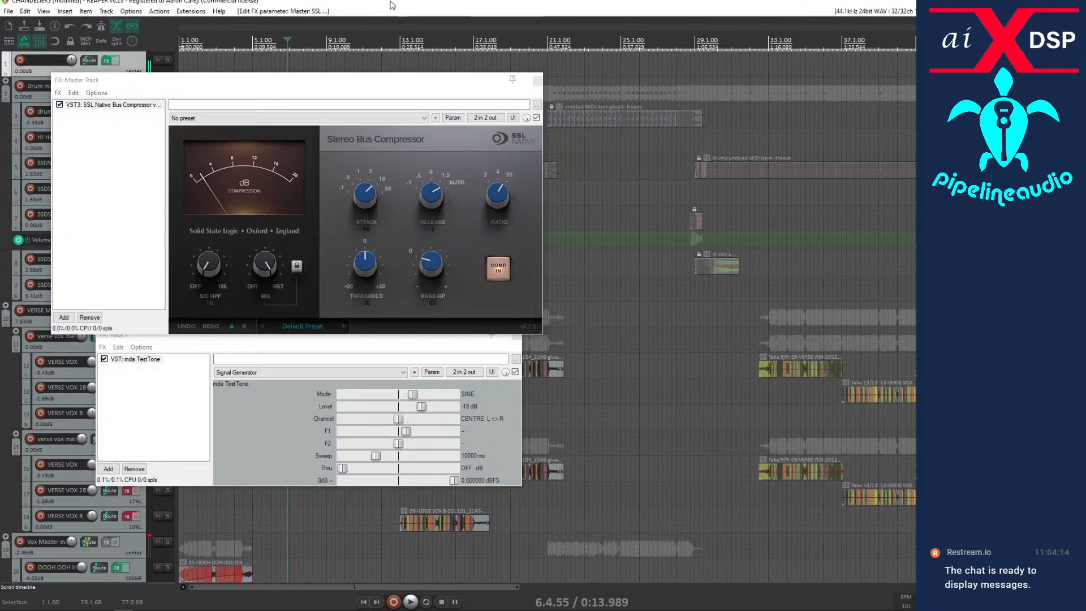
# Bypass the mda TestTone plugin, set the bus compressor's ratio to 4, and re-enable the tone.
pyautogui.click(105, 359)
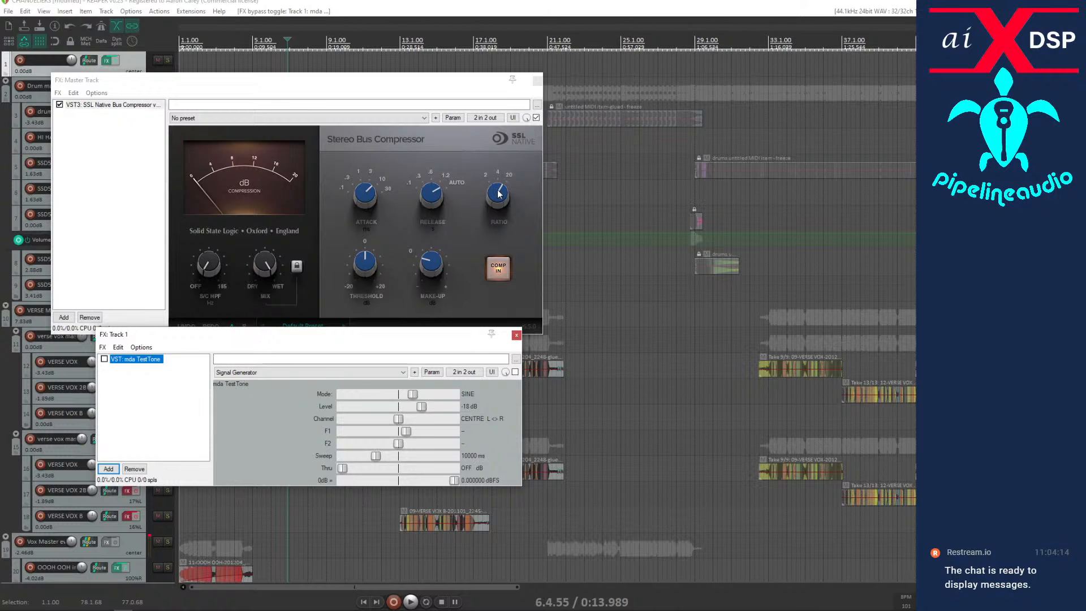
pyautogui.moveTo(500, 196); pyautogui.dragTo(497, 210)
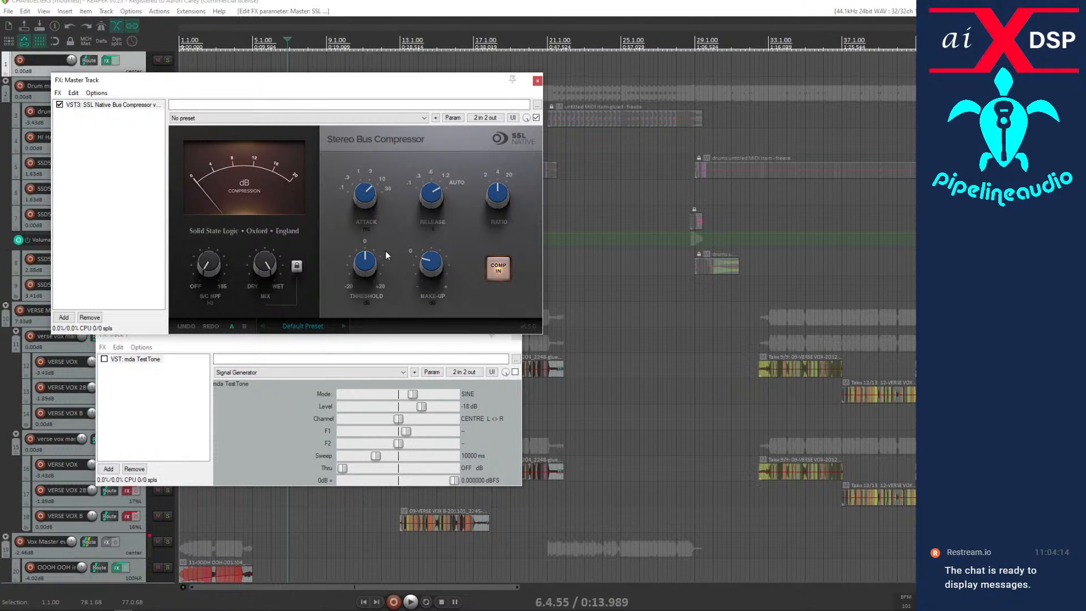
pyautogui.moveTo(422, 257)
pyautogui.click(104, 359)
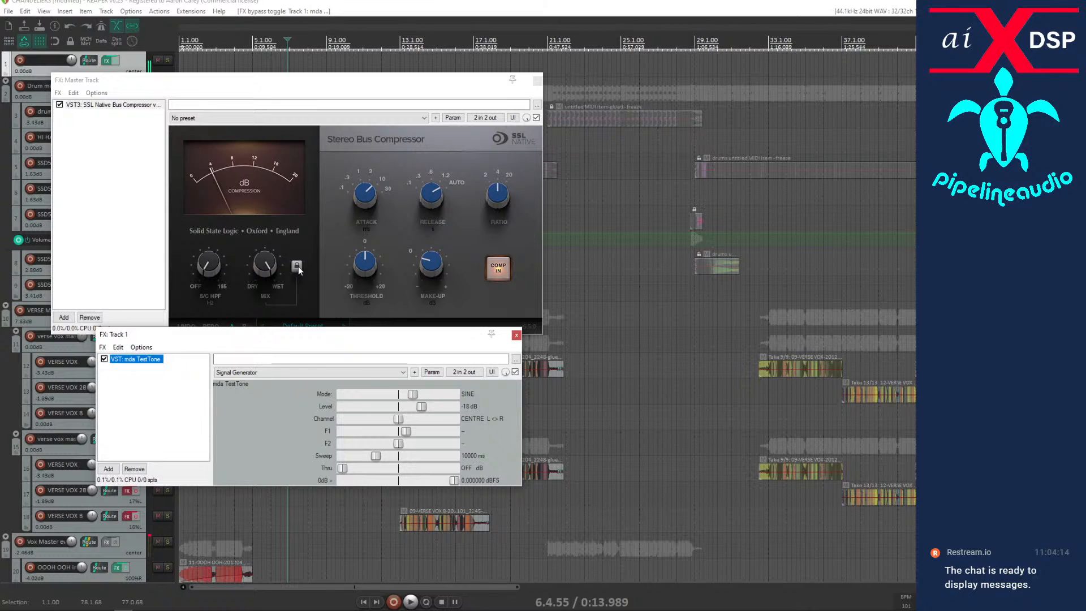
# Switch the bus compressor out and in several times to compare the compressed and uncompressed test tone, leaving it in.
pyautogui.click(498, 267)
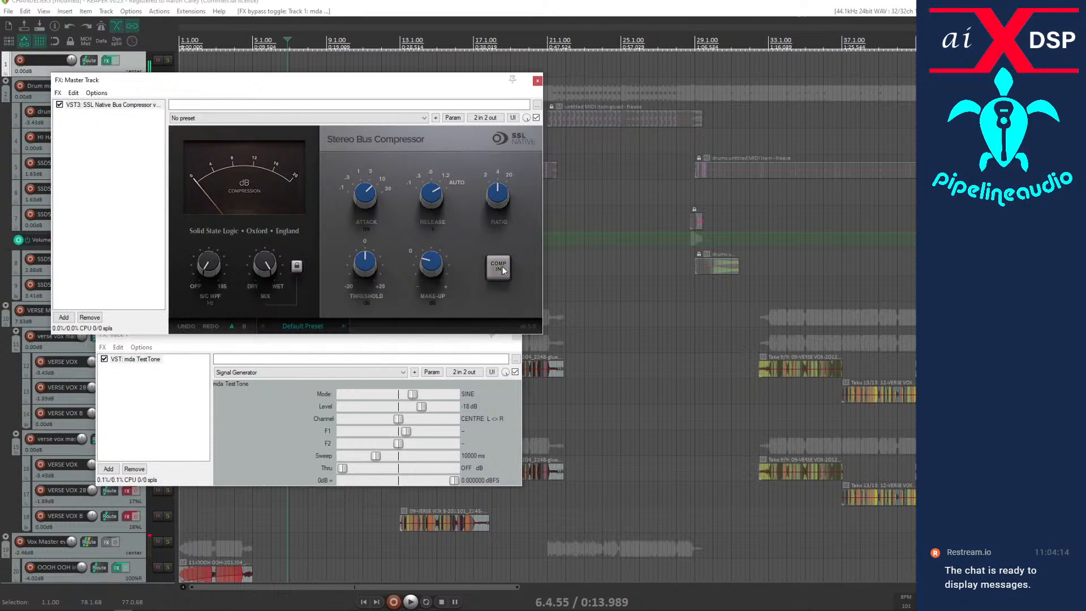
pyautogui.click(501, 269)
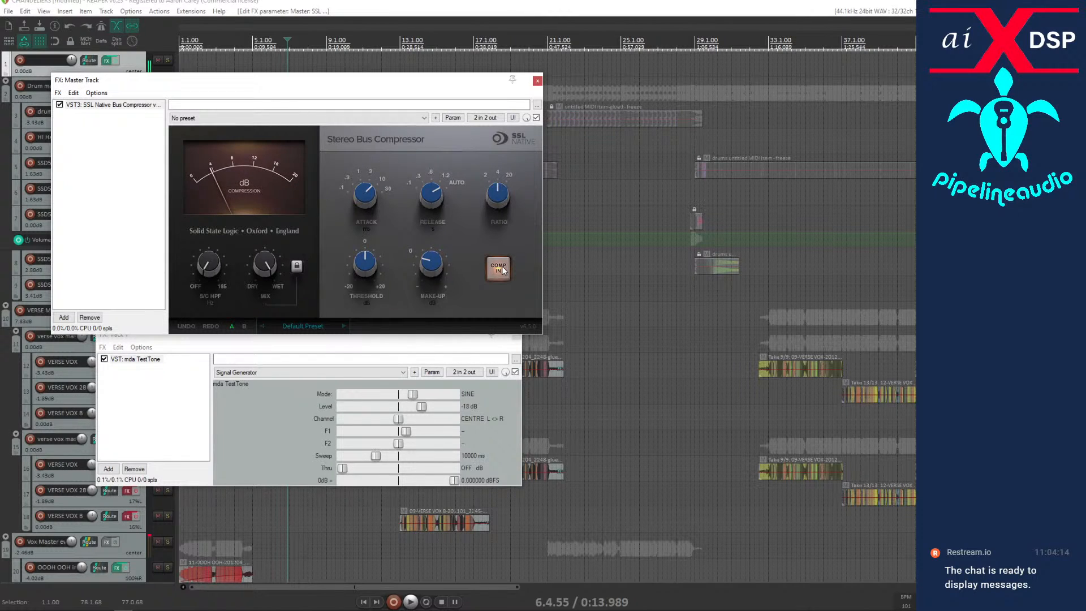
pyautogui.click(501, 269)
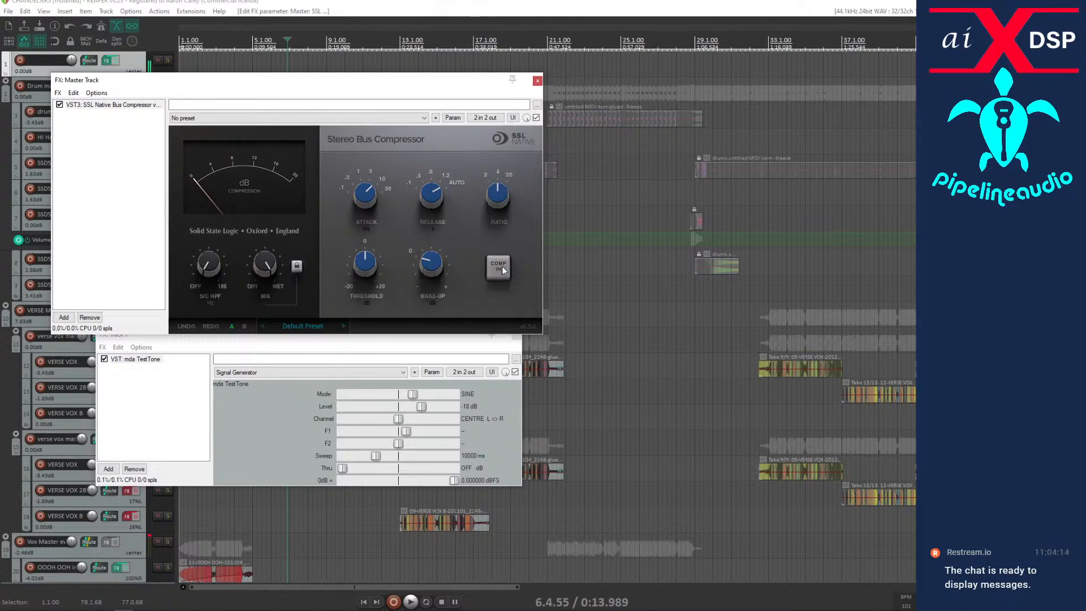
pyautogui.click(501, 267)
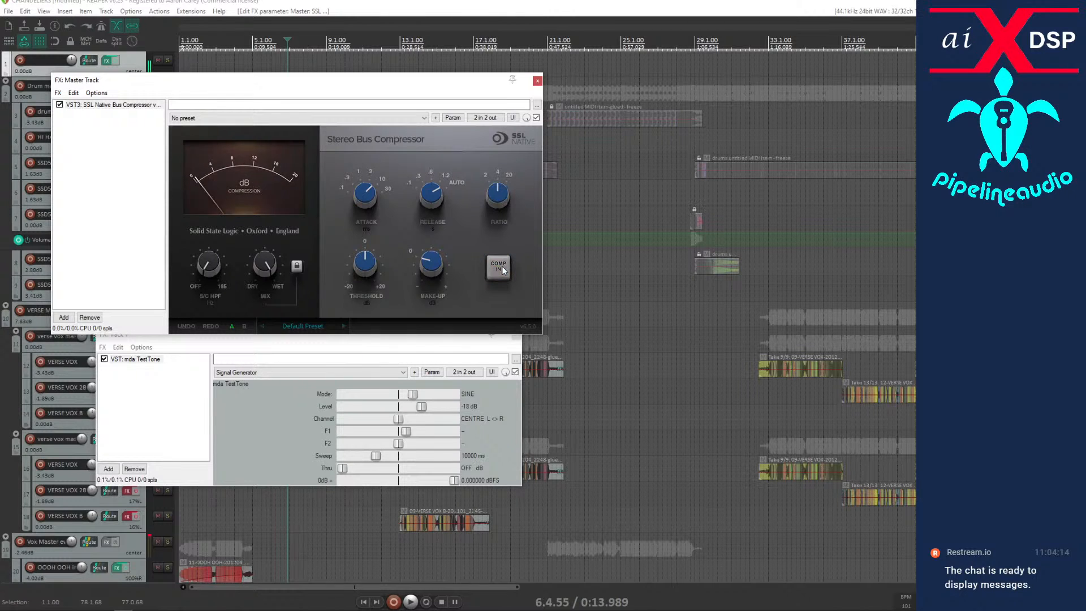
pyautogui.click(501, 266)
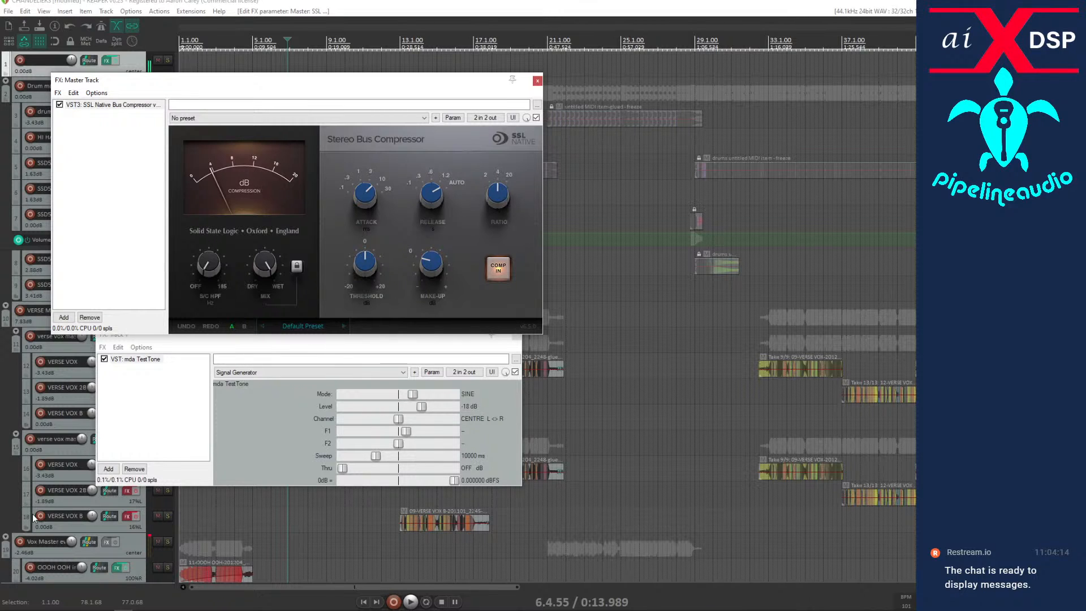
# Lower the test tone's level to -24 dB and compare it with the bus compressor switched out and back in.
pyautogui.moveTo(361, 256)
pyautogui.moveTo(423, 410); pyautogui.dragTo(413, 415)
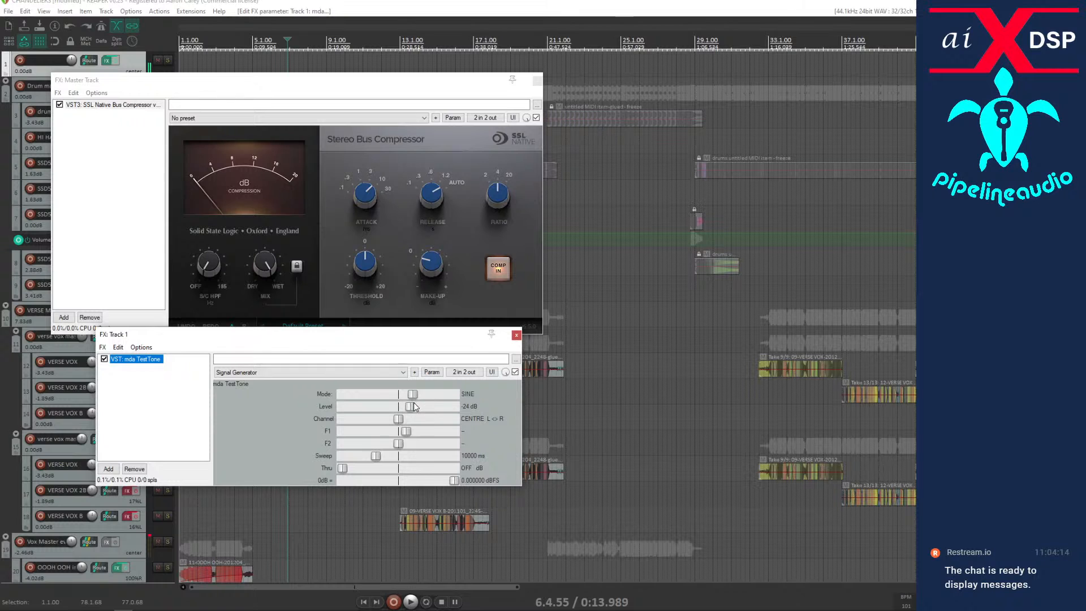
pyautogui.click(491, 271)
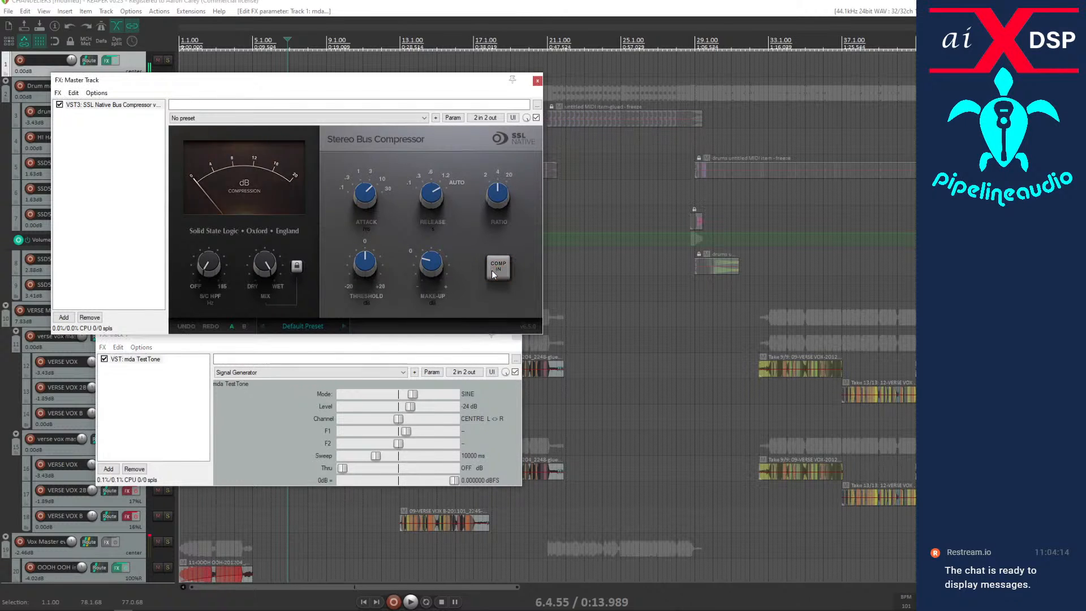
pyautogui.click(491, 270)
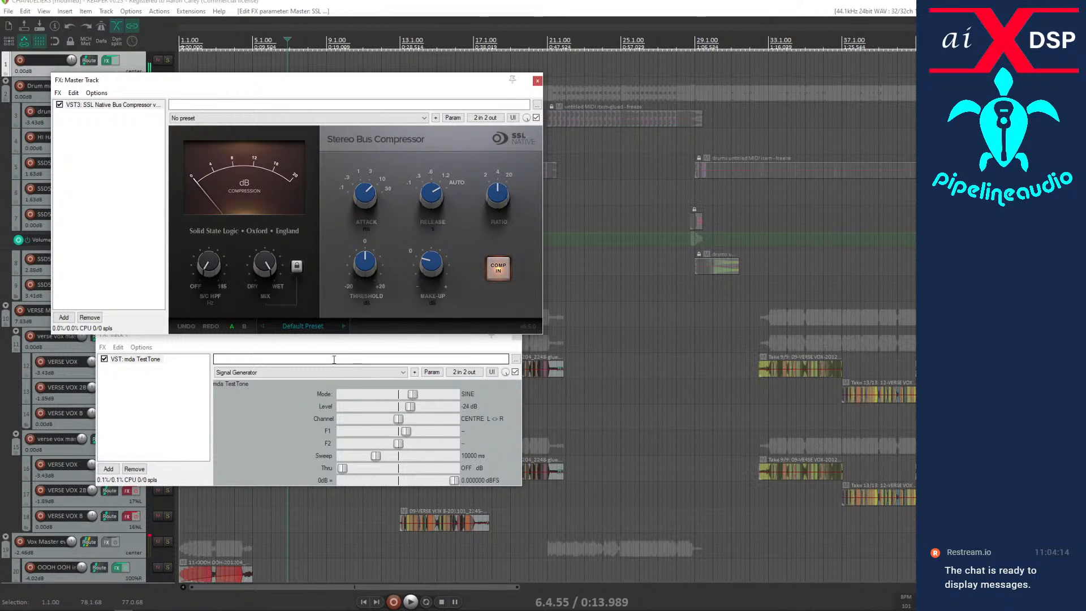
# Raise the test tone's level to -18 dB and set the bus compressor's attack to 30.
pyautogui.click(413, 409)
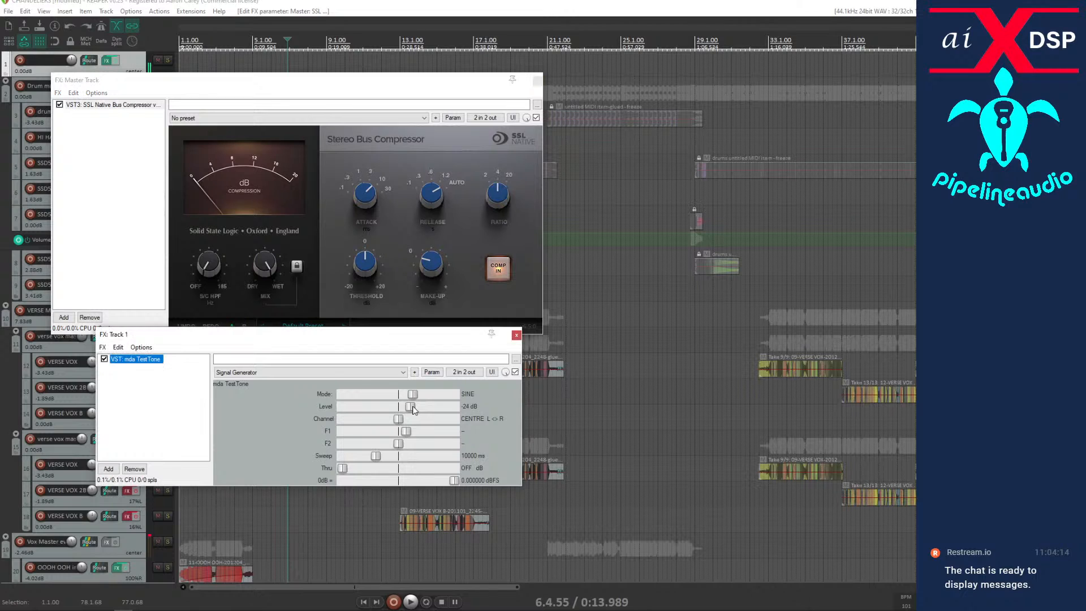
pyautogui.moveTo(416, 407); pyautogui.dragTo(425, 408)
pyautogui.moveTo(365, 197); pyautogui.dragTo(362, 151)
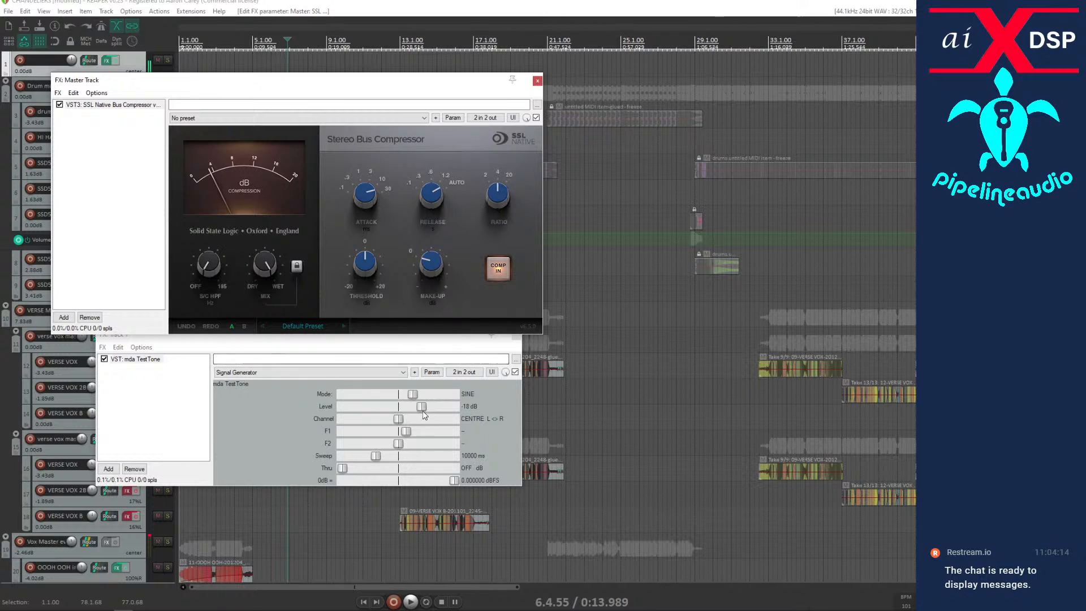
pyautogui.moveTo(423, 406); pyautogui.dragTo(425, 408)
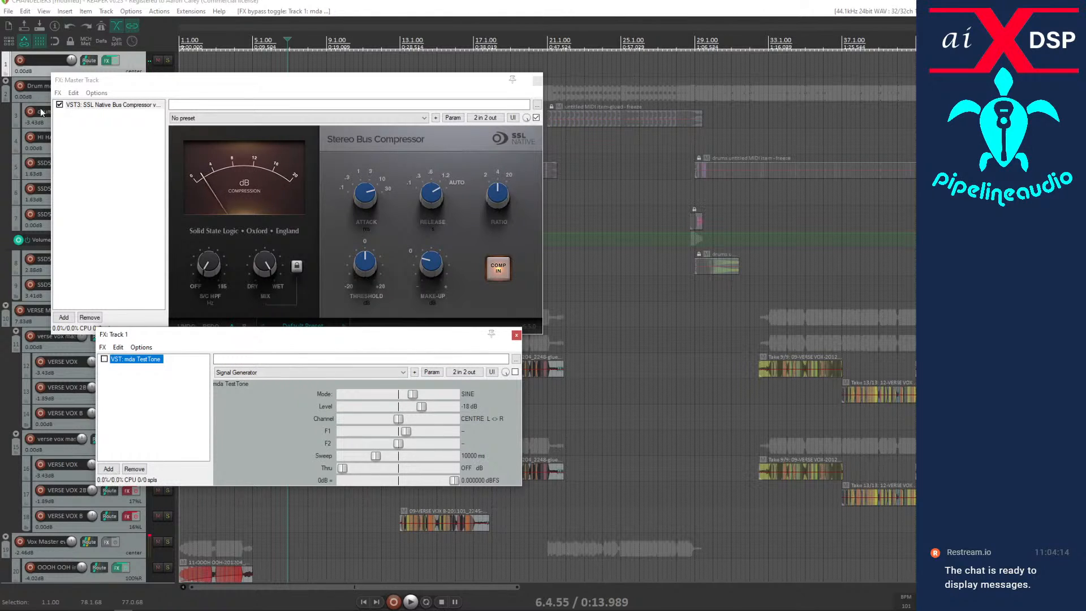
# Delete the test tone track.
pyautogui.click(29, 71)
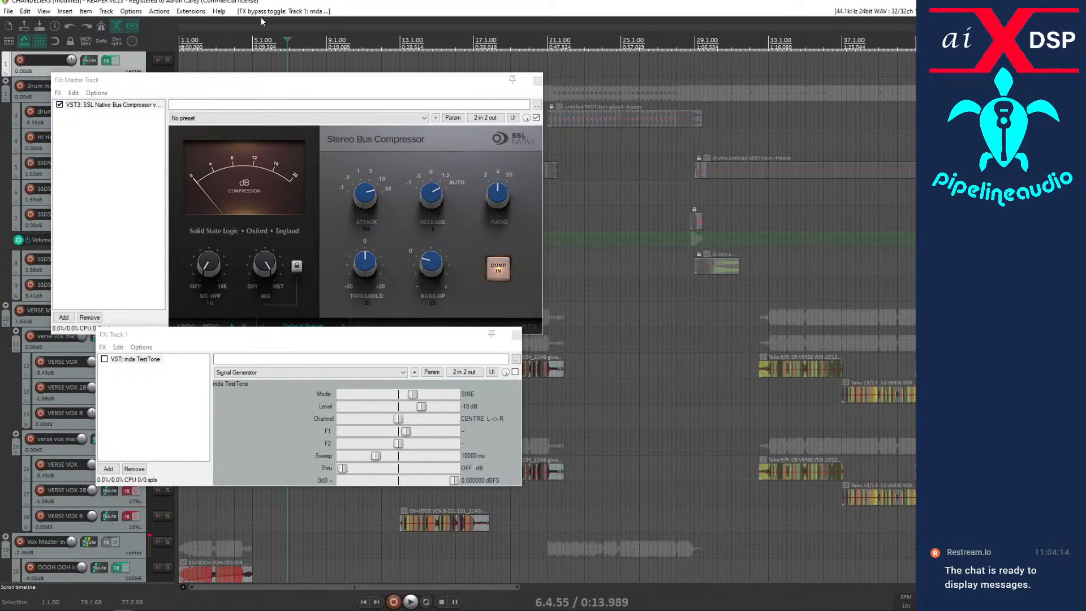
pyautogui.press('Delete')
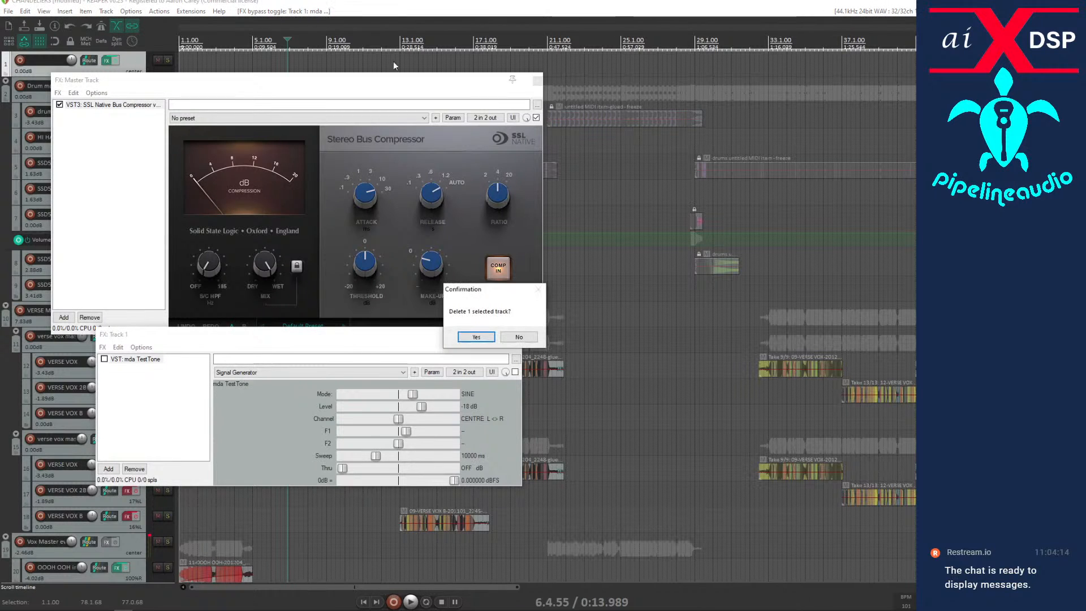
pyautogui.click(476, 338)
# Save the project under the new name CHANDELIERS mix 1.
pyautogui.click(9, 11)
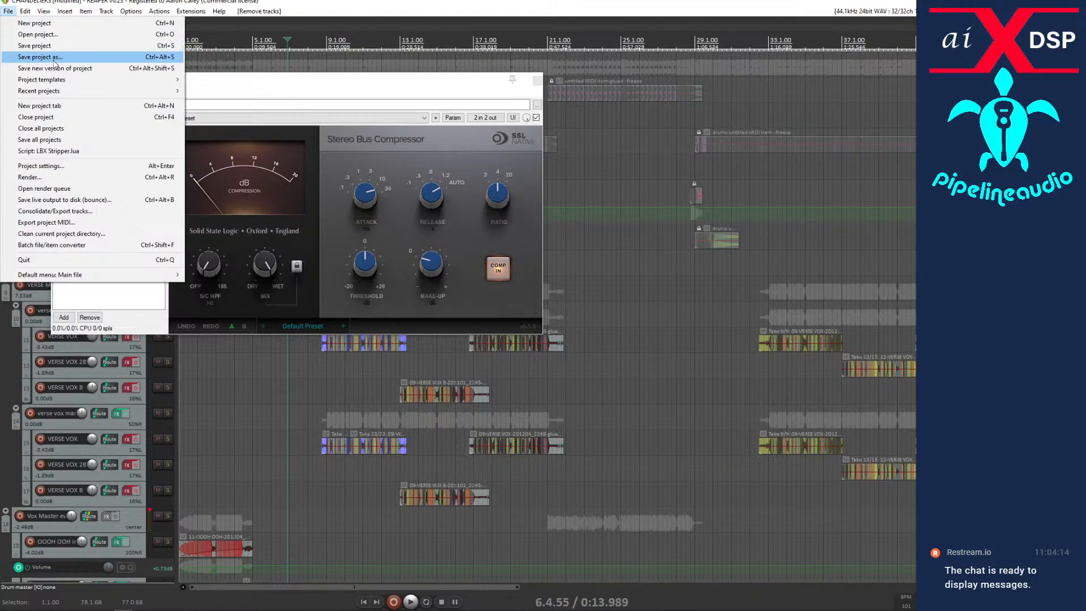
pyautogui.click(34, 55)
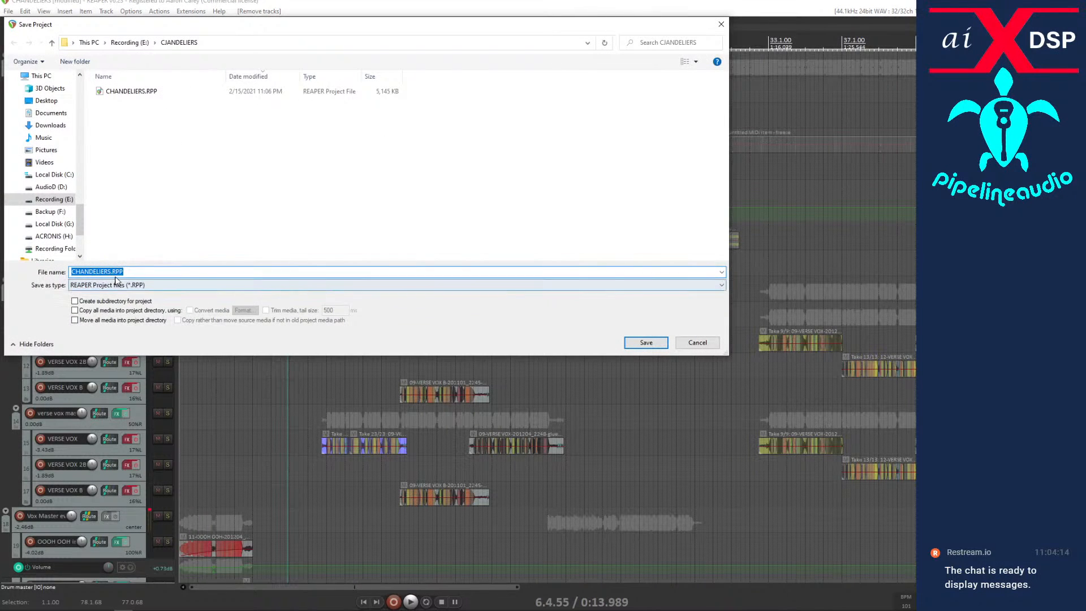
pyautogui.click(111, 272)
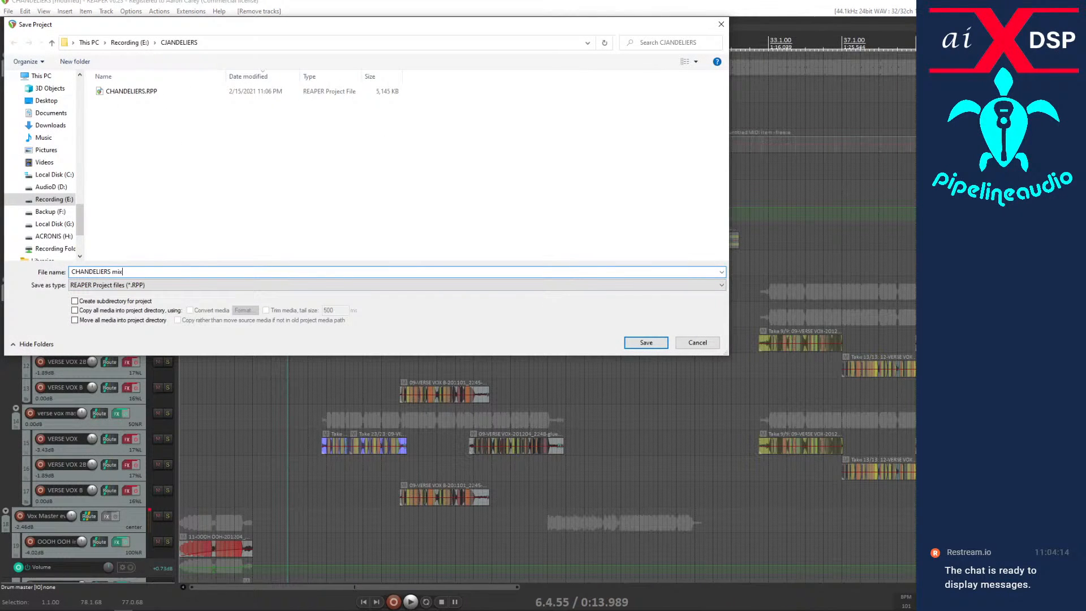
pyautogui.write('mix 1')
pyautogui.click(651, 345)
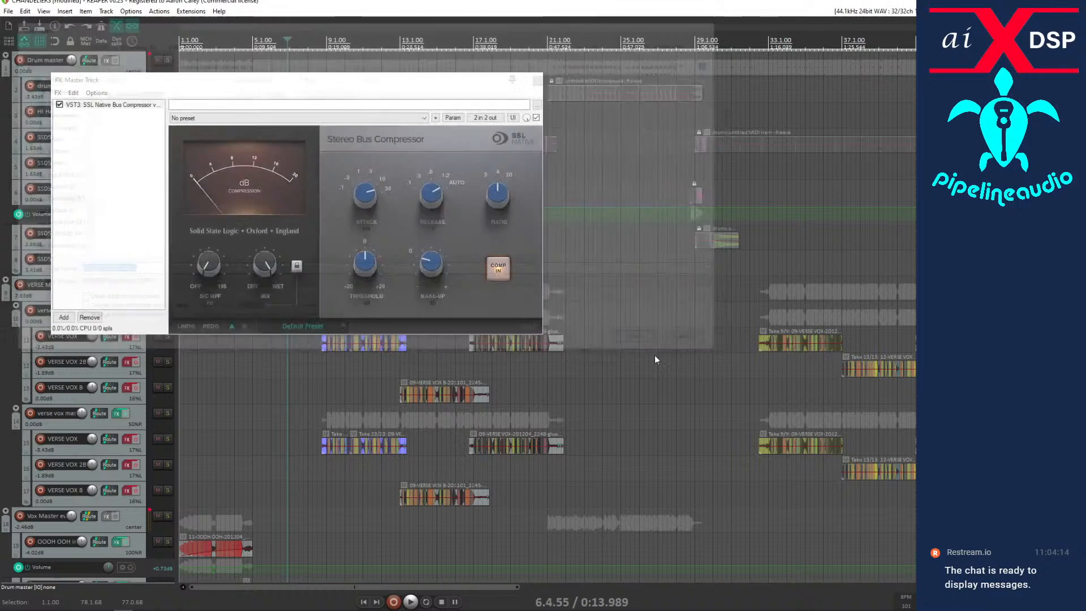
# Play the song from the start, bring the bus compressor window back into view to check its compression meter, and stop playback.
pyautogui.moveTo(258, 84); pyautogui.dragTo(0, 84)
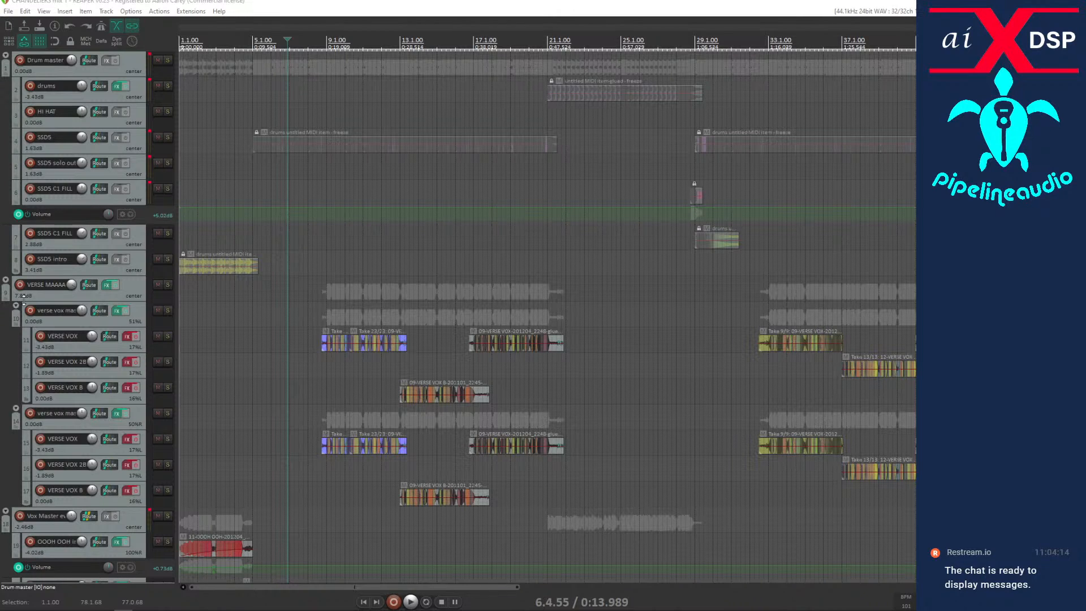
pyautogui.click(363, 601)
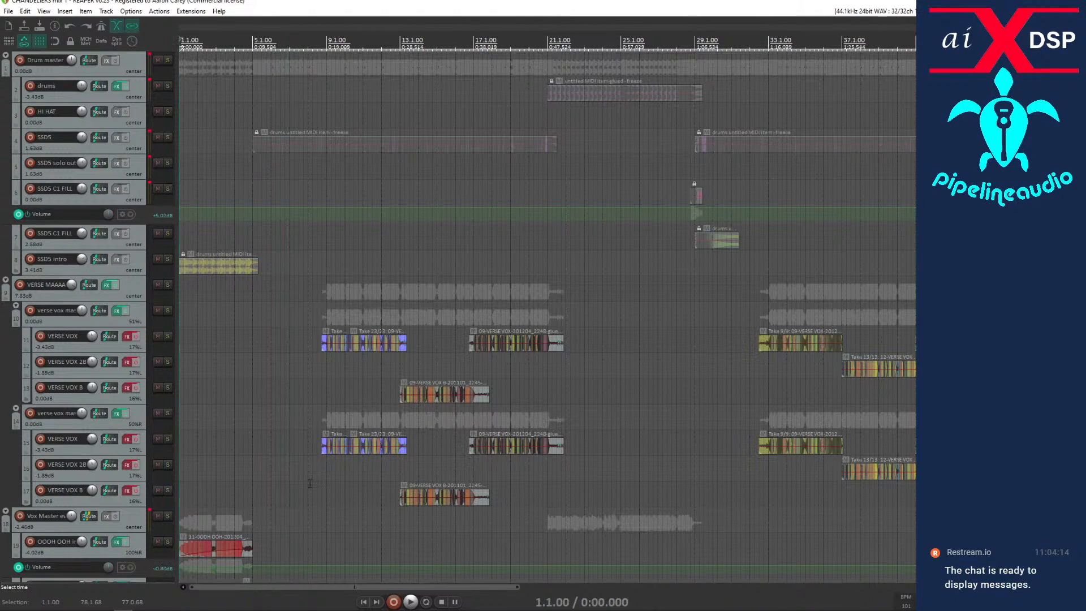
pyautogui.press('space')
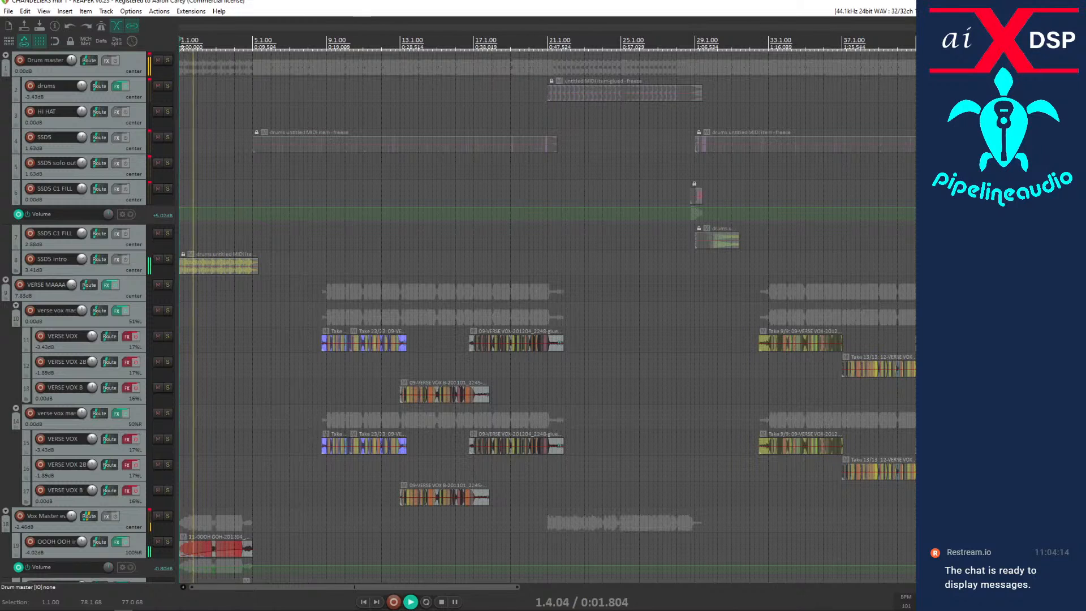
pyautogui.moveTo(0, 93); pyautogui.dragTo(351, 80)
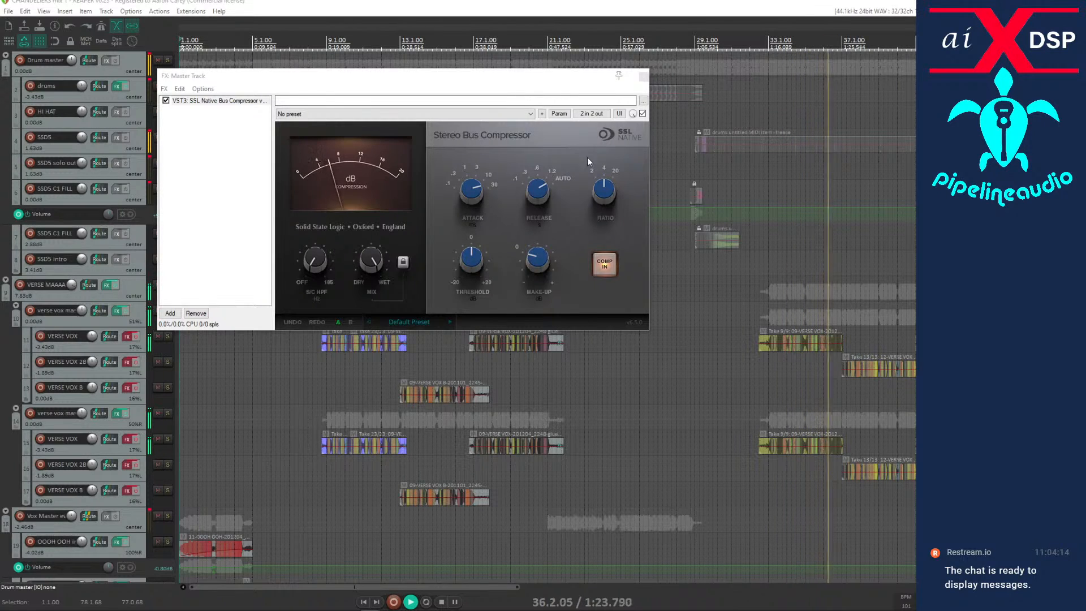
pyautogui.press('space')
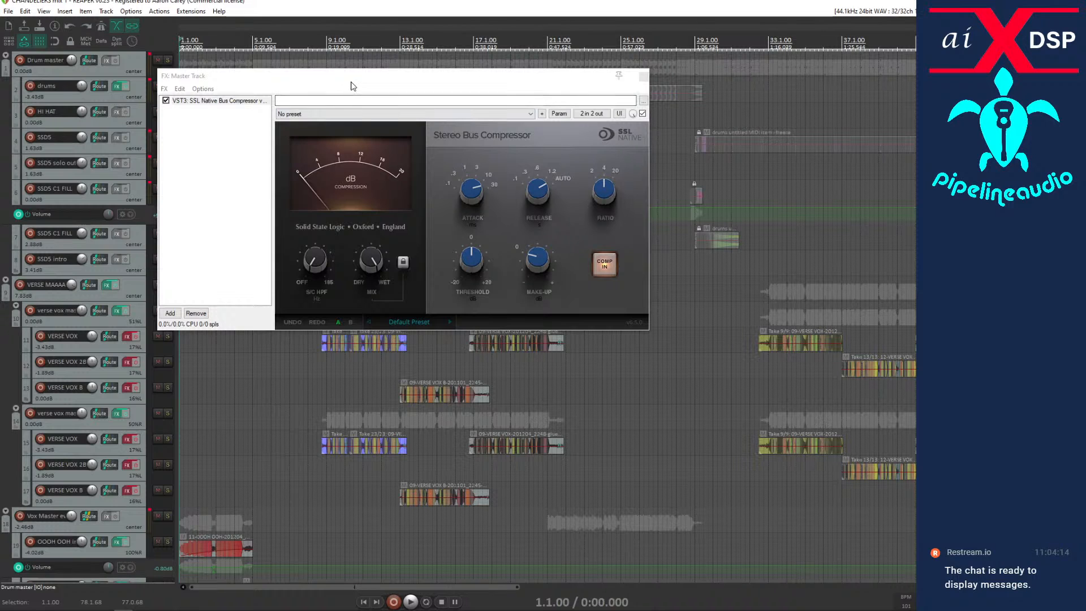
# Move the bus compressor's window lower over the arrangement and open the mixer, placing it above the compressor's controls.
pyautogui.moveTo(350, 83); pyautogui.dragTo(379, 240)
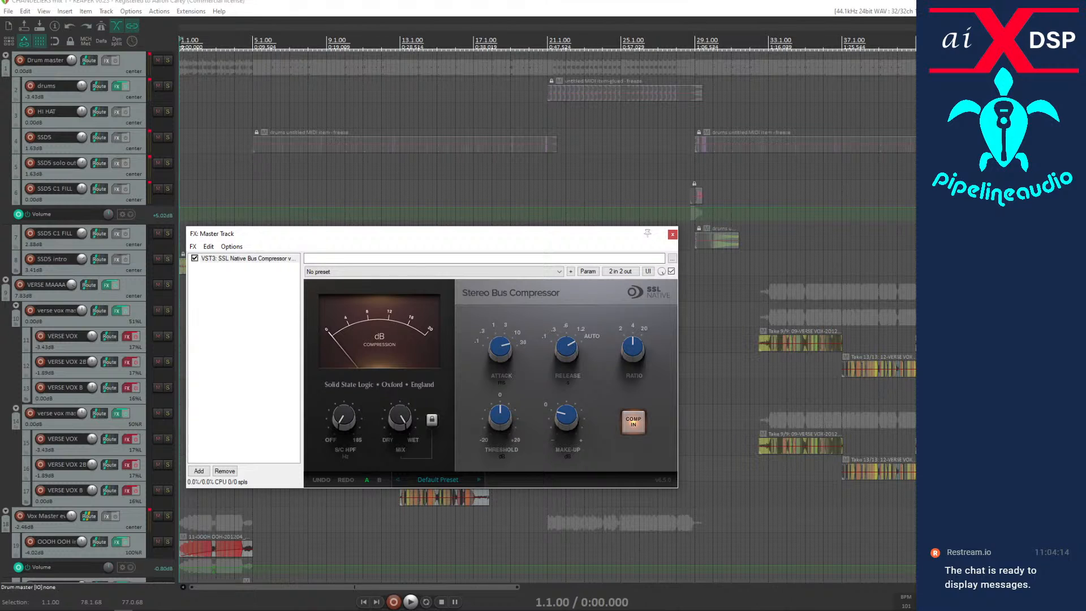
pyautogui.hotkey('ctrl', 'm')
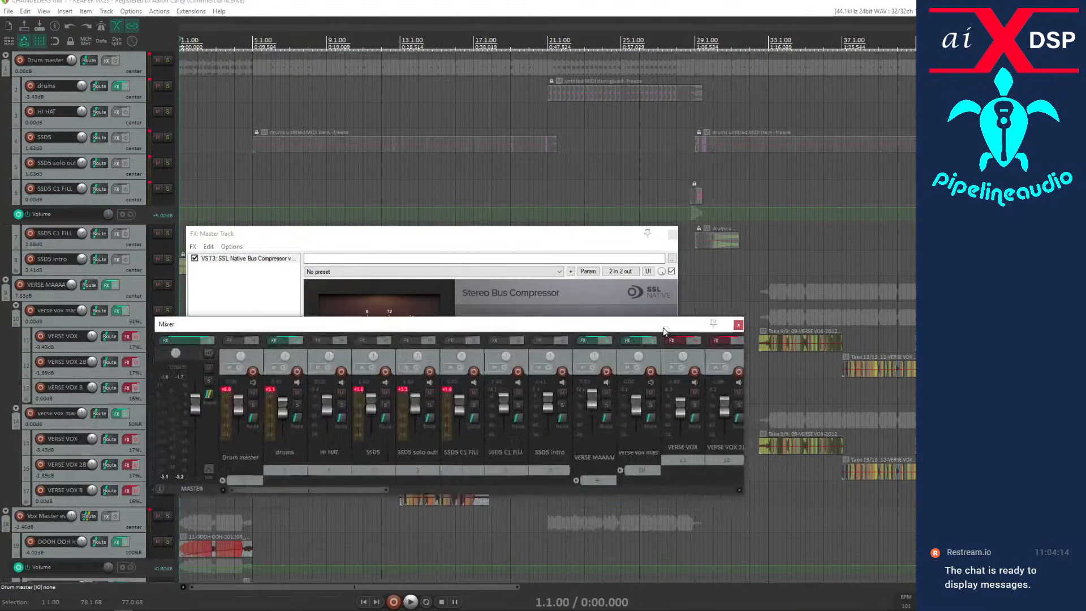
pyautogui.moveTo(664, 328); pyautogui.dragTo(683, 210)
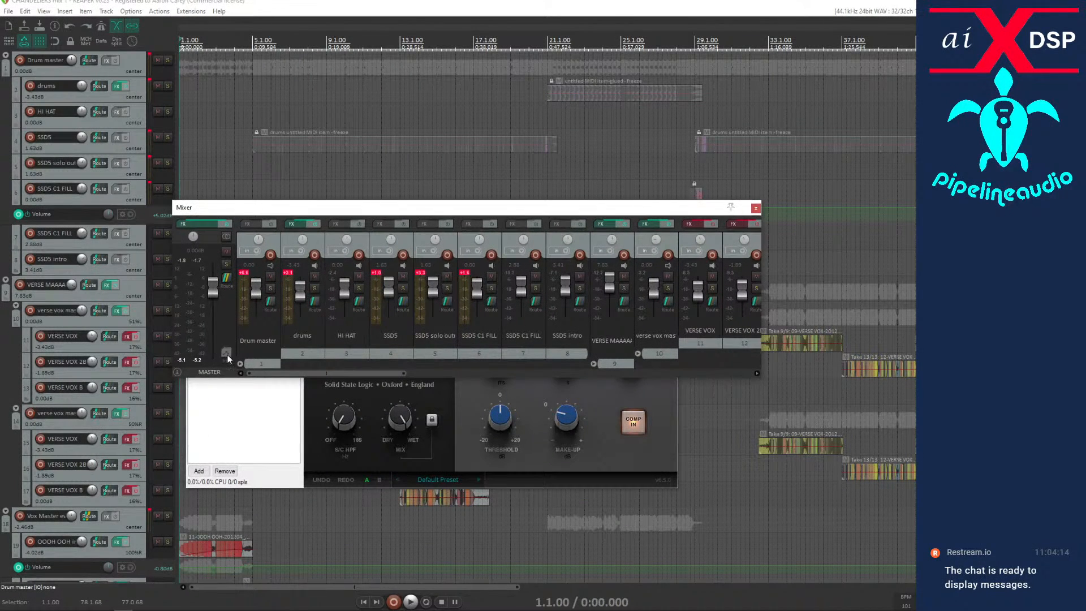
# Hide normal top-level tracks, tracks in folders and tracks with receives from the mixer, and move the mixer off the arrangement.
pyautogui.rightClick(224, 327)
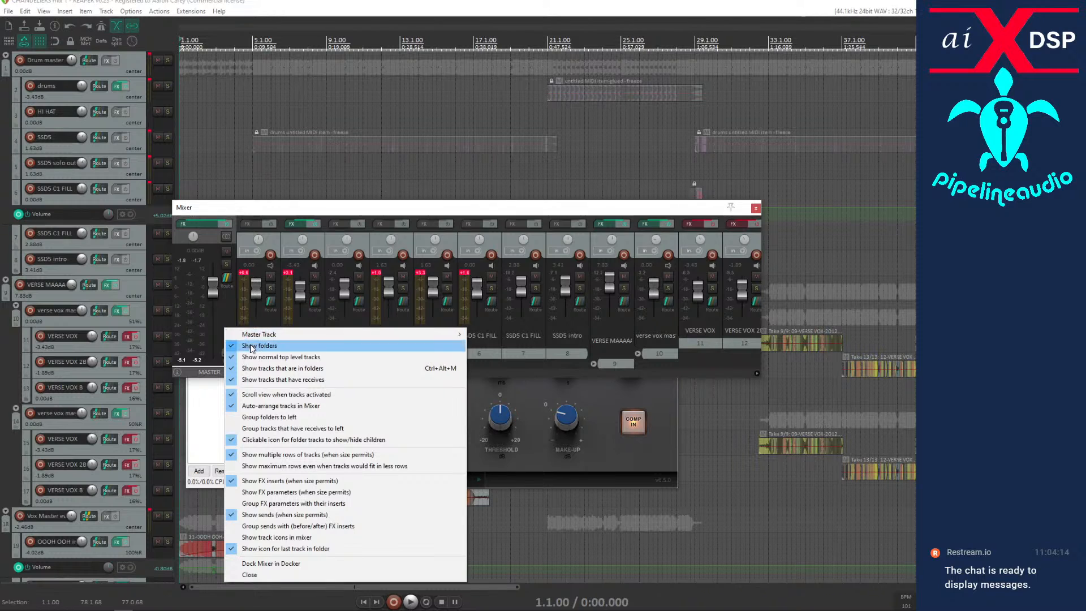
pyautogui.click(251, 357)
pyautogui.rightClick(229, 310)
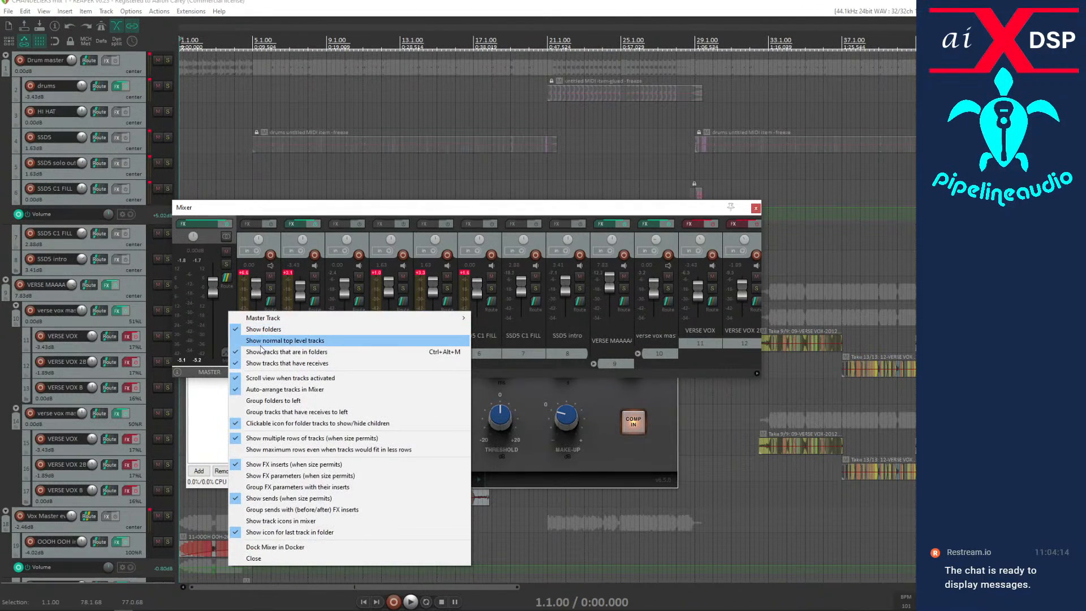
pyautogui.click(260, 351)
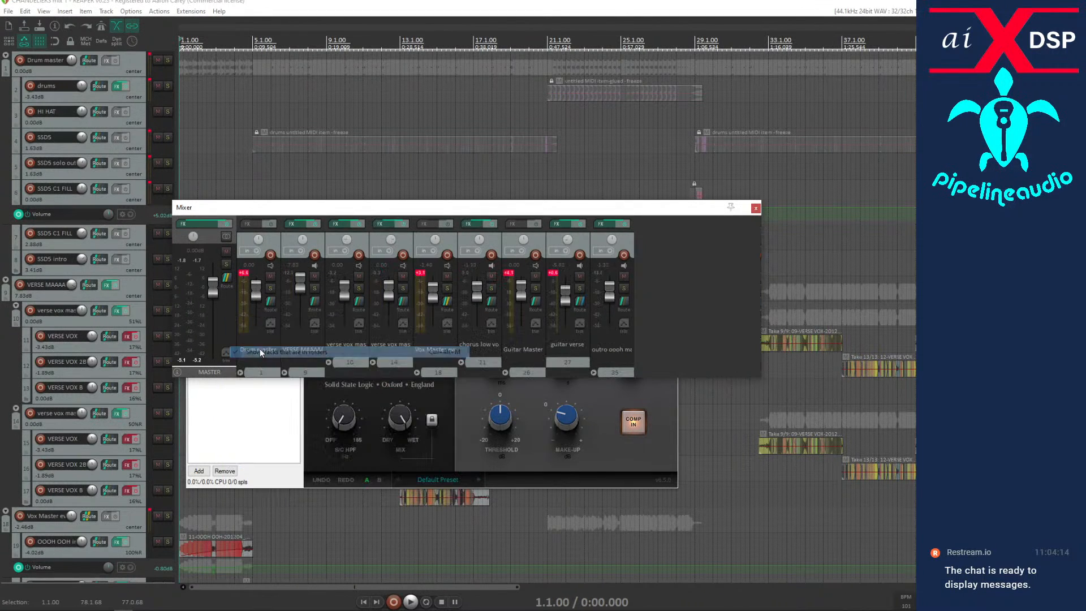
pyautogui.rightClick(223, 321)
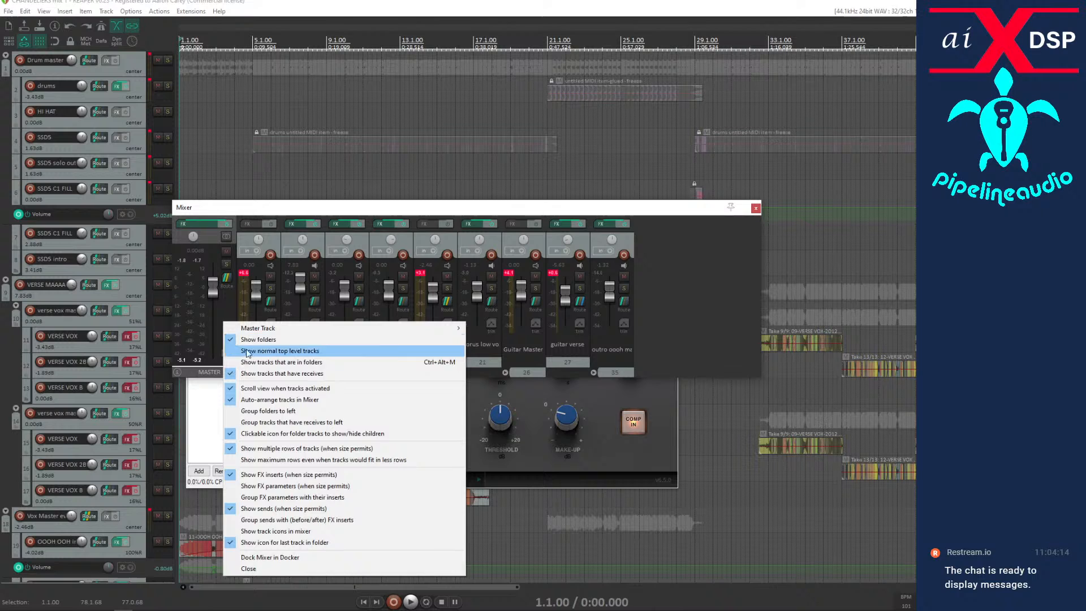
pyautogui.click(277, 374)
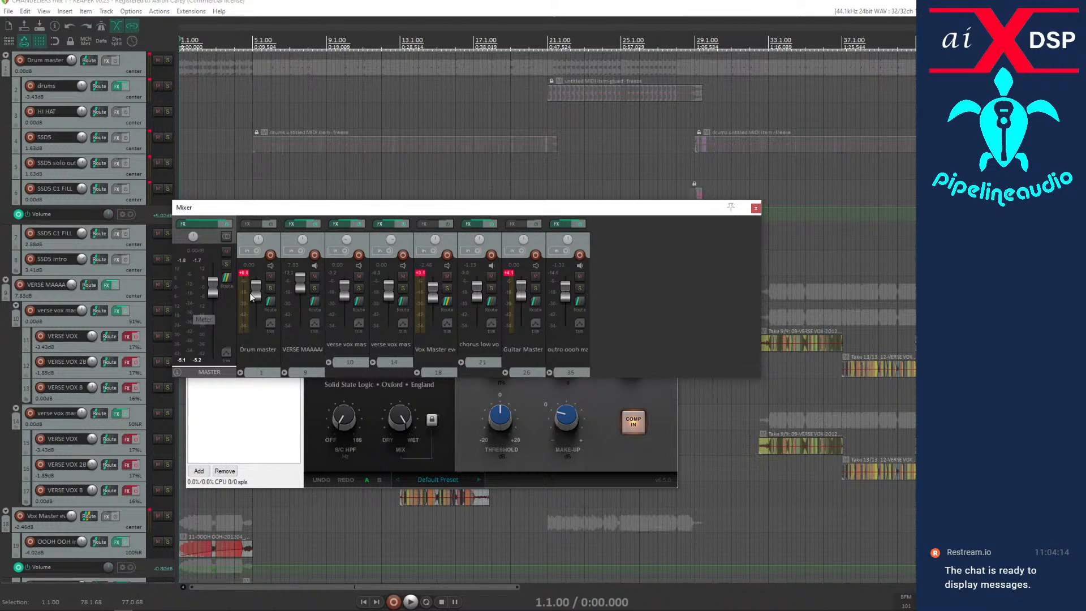
pyautogui.moveTo(486, 207); pyautogui.dragTo(0, 261)
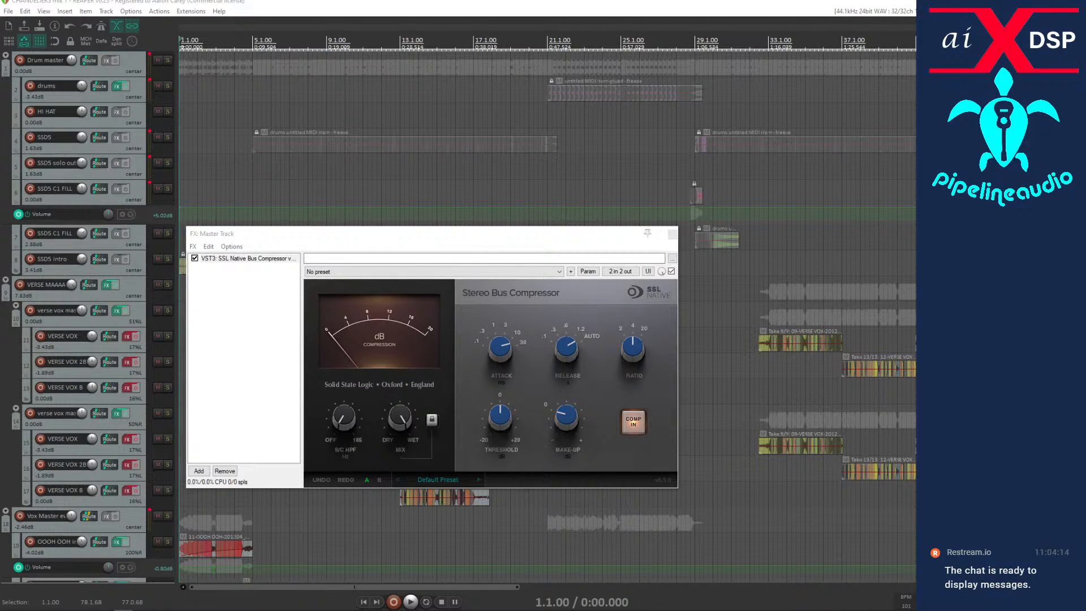
# Close the master's effects window and compact the drum, verse, vox, guitar and outro folder tracks.
pyautogui.click(671, 234)
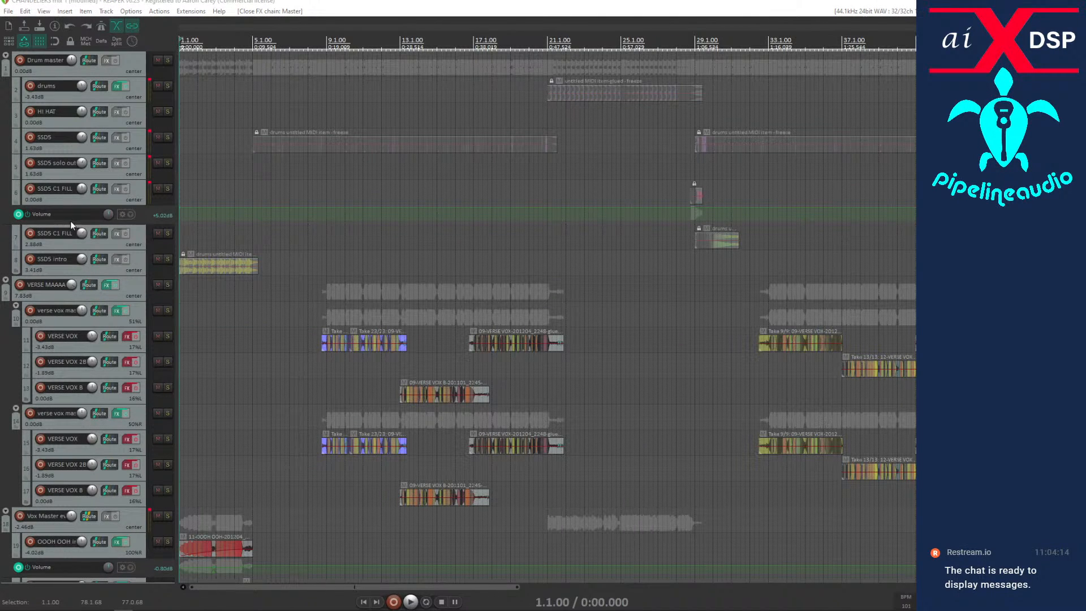
pyautogui.scroll(-2, 65, 264)
pyautogui.scroll(2, 62, 261)
pyautogui.click(6, 58)
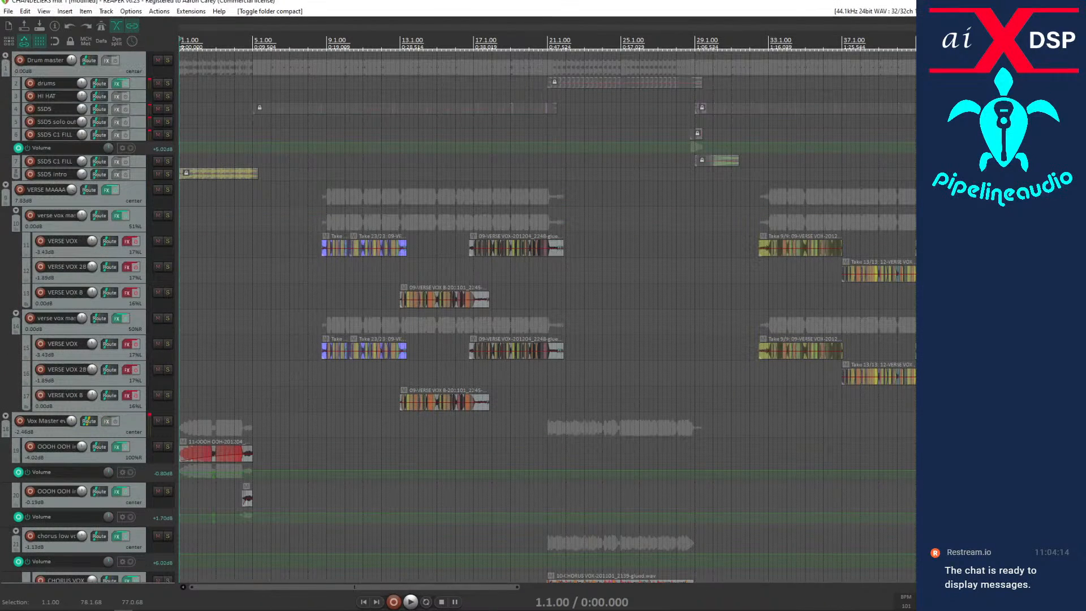
pyautogui.click(6, 185)
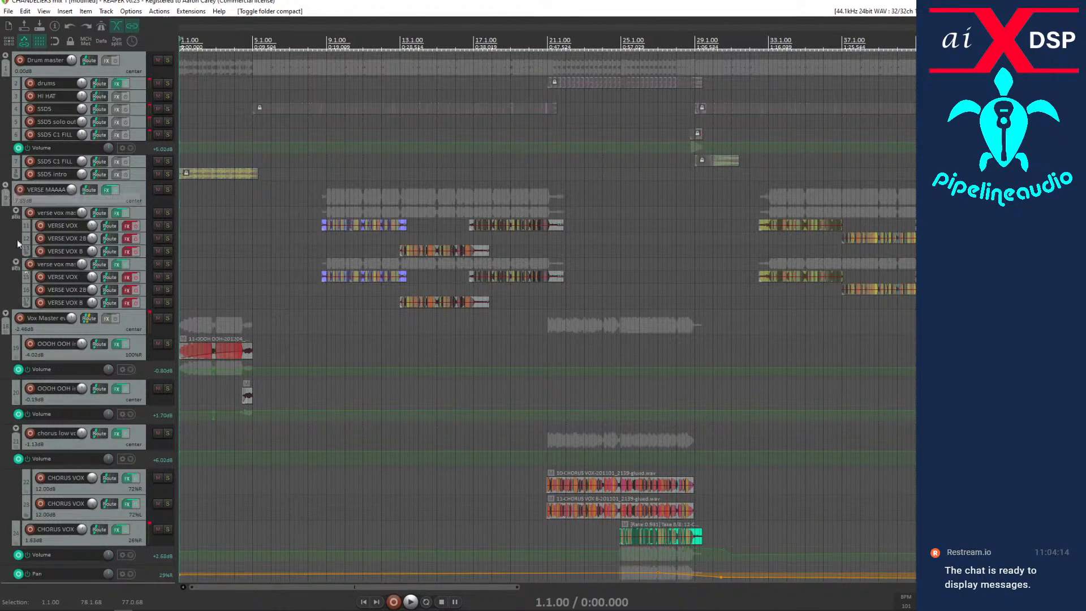
pyautogui.click(5, 315)
pyautogui.scroll(-4, 8, 430)
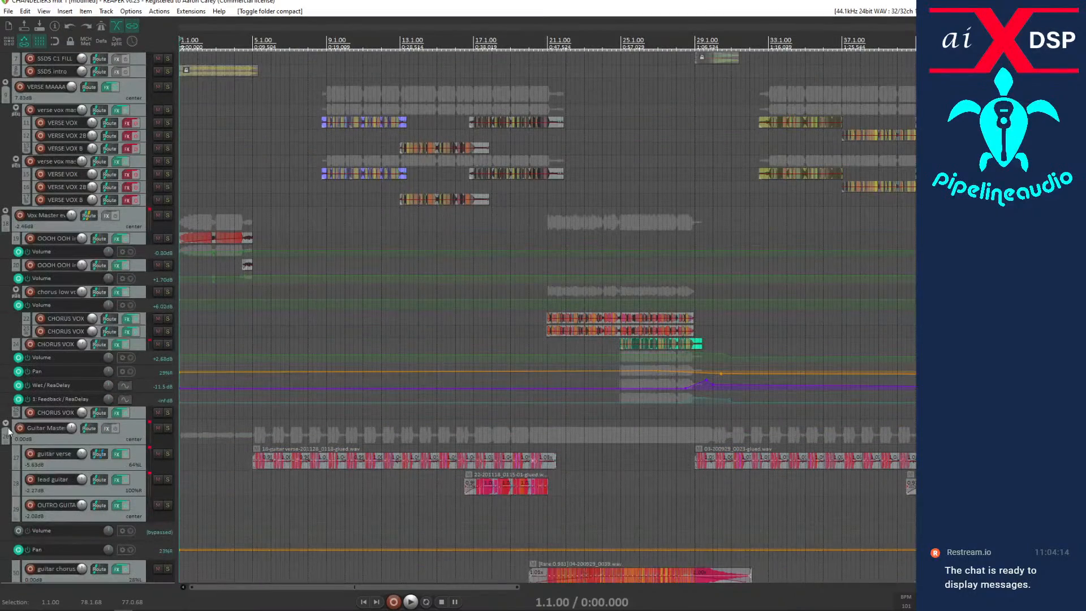
pyautogui.click(7, 430)
pyautogui.scroll(-2, 11, 438)
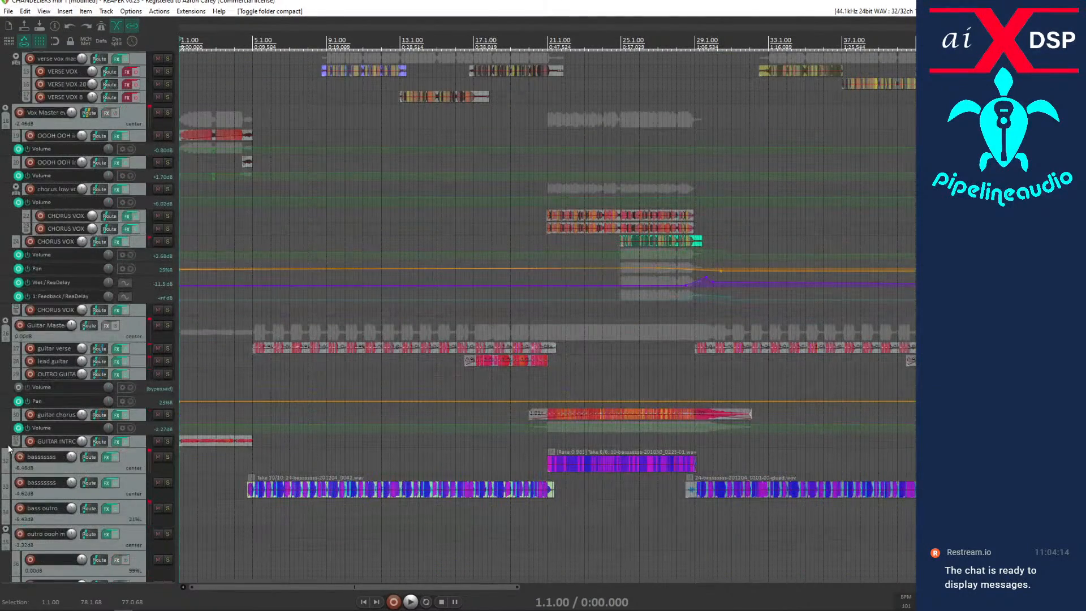
pyautogui.scroll(-2, 8, 448)
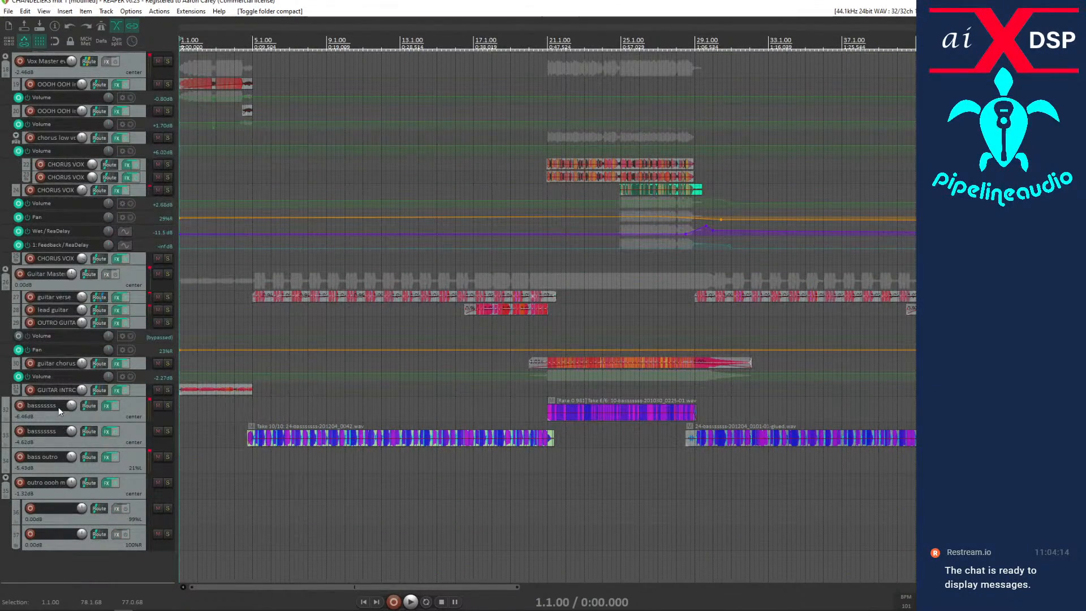
pyautogui.click(7, 478)
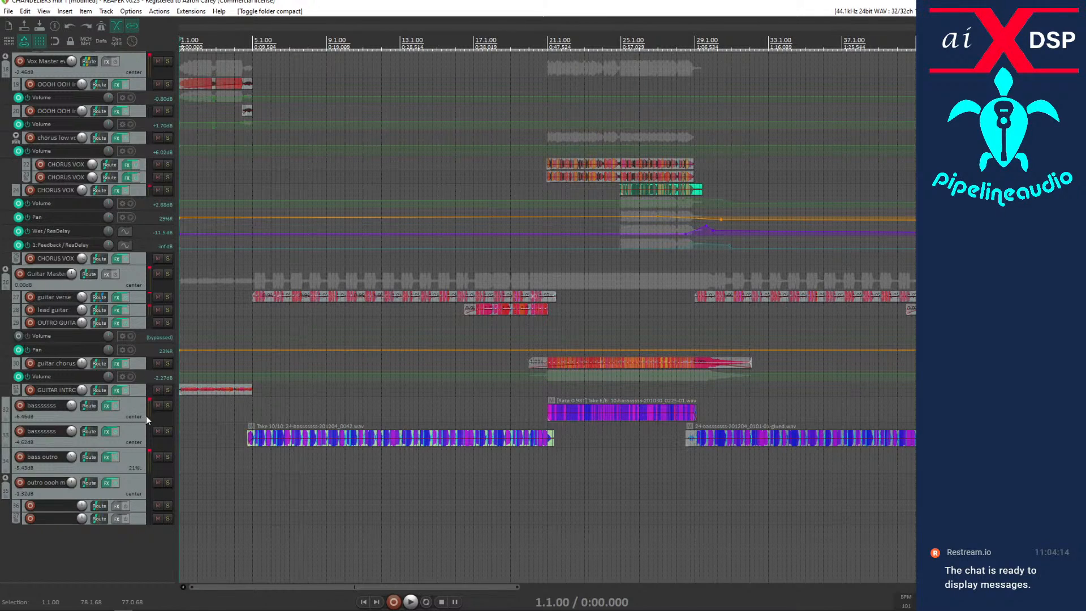
# Insert a new track named Bass among the bass tracks and move the three bass tracks into it as a folder.
pyautogui.click(124, 403)
pyautogui.rightClick(124, 404)
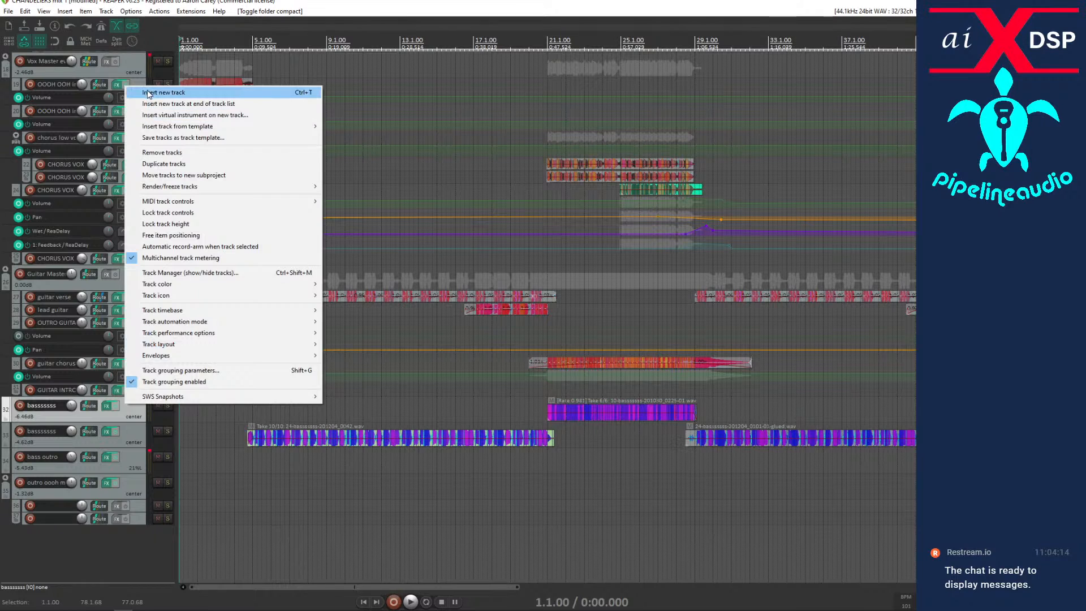
pyautogui.click(164, 92)
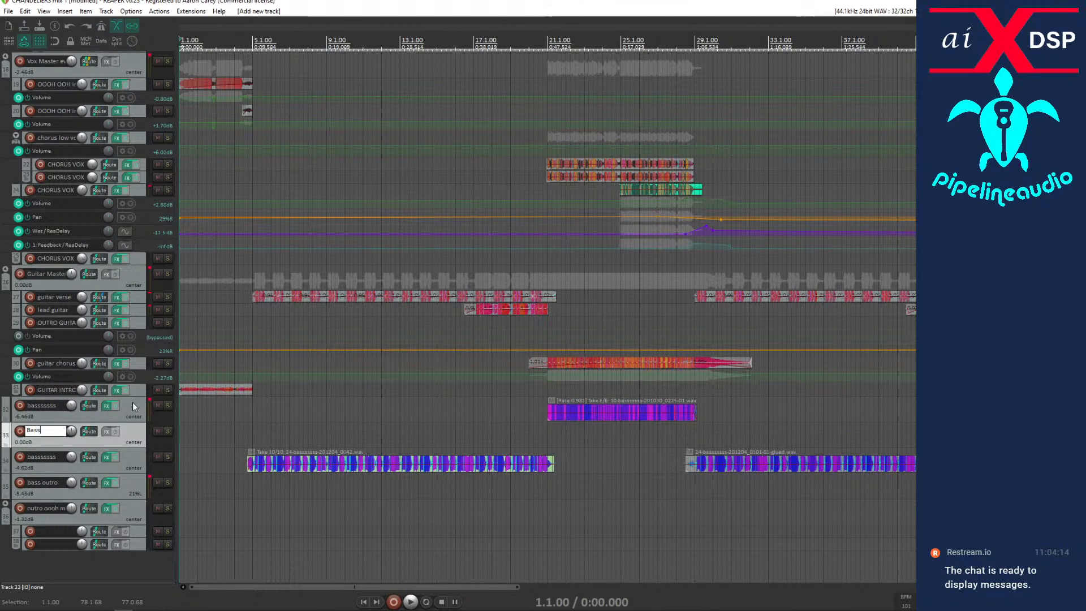
pyautogui.moveTo(128, 404)
pyautogui.mouseDown()
pyautogui.moveTo(124, 456)
pyautogui.moveTo(123, 422)
pyautogui.mouseUp()
pyautogui.moveTo(123, 490); pyautogui.dragTo(121, 421)
# Move the Bass folder up between the drum tracks and the verse vocal folder.
pyautogui.scroll(8, 54, 415)
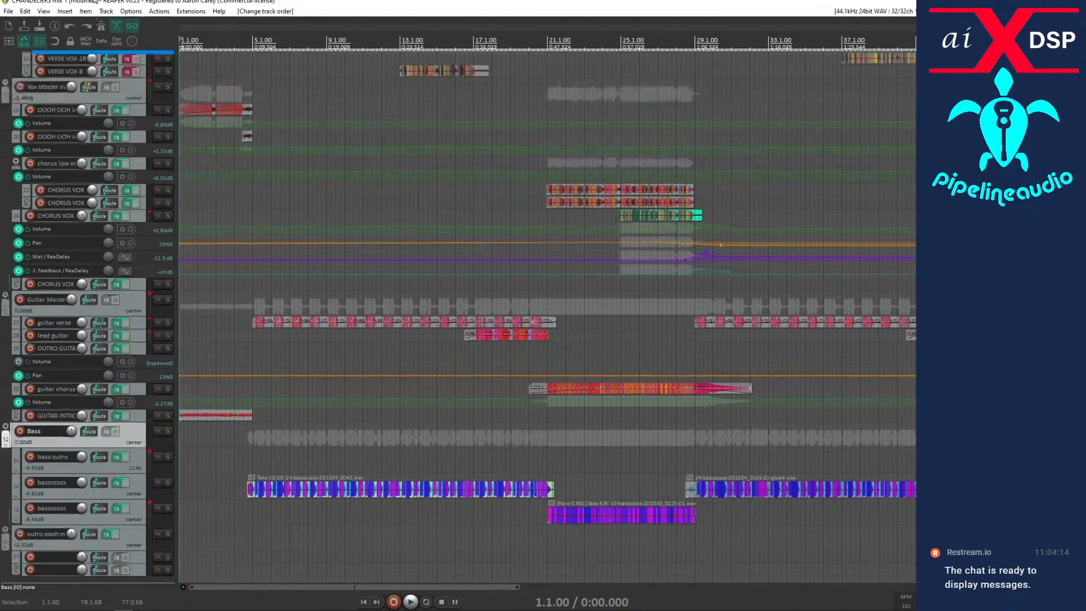
pyautogui.scroll(2, 85, 316)
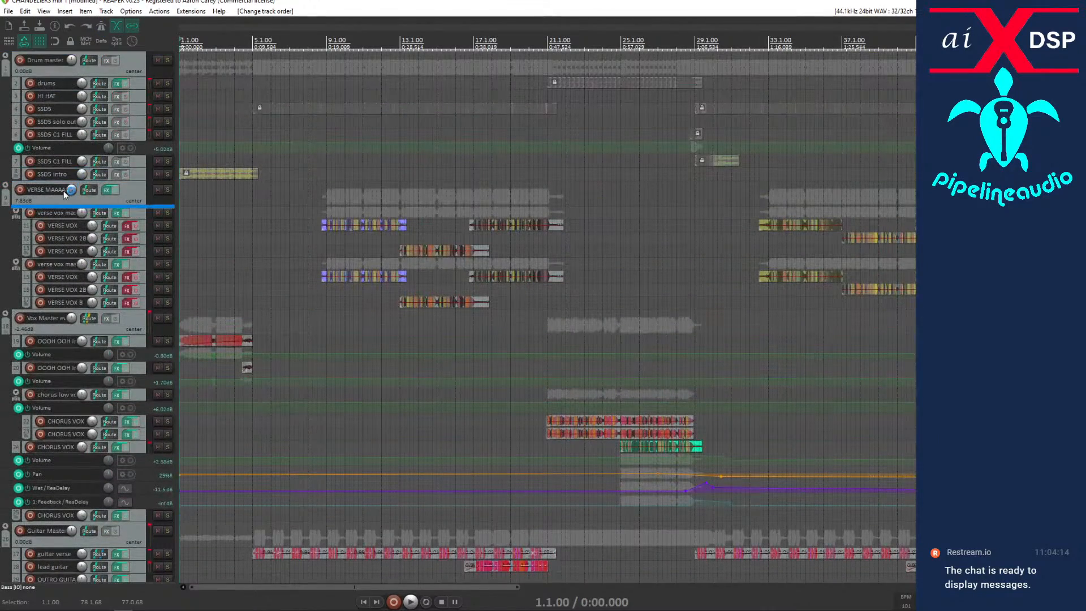
pyautogui.moveTo(64, 194); pyautogui.dragTo(62, 191)
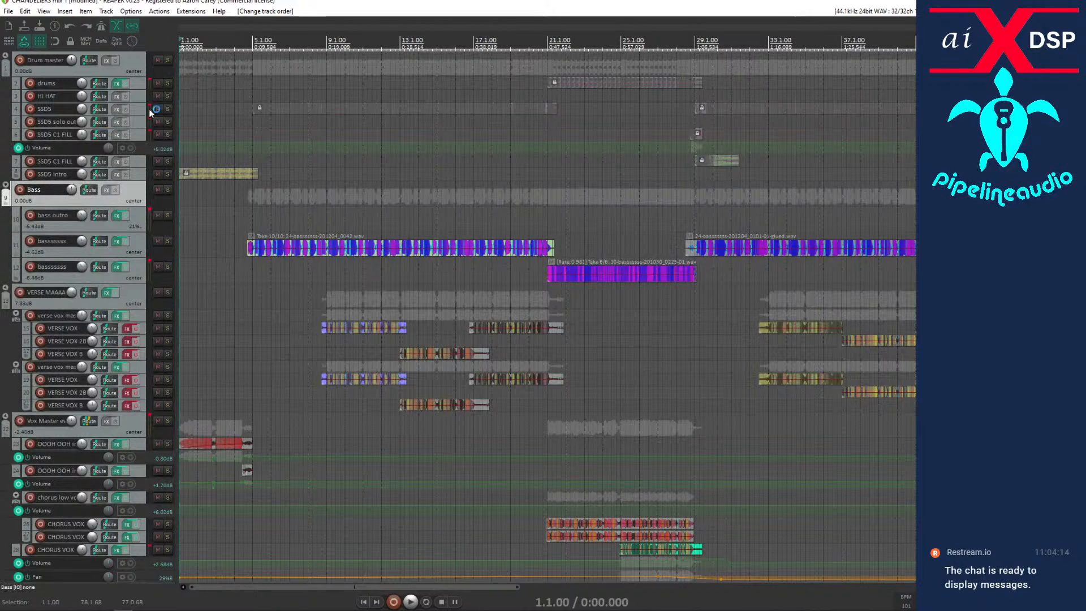
# Solo Drum master and Bass, play from about bar 5 while checking the master bus compressor's meter, and stop playback.
pyautogui.click(167, 60)
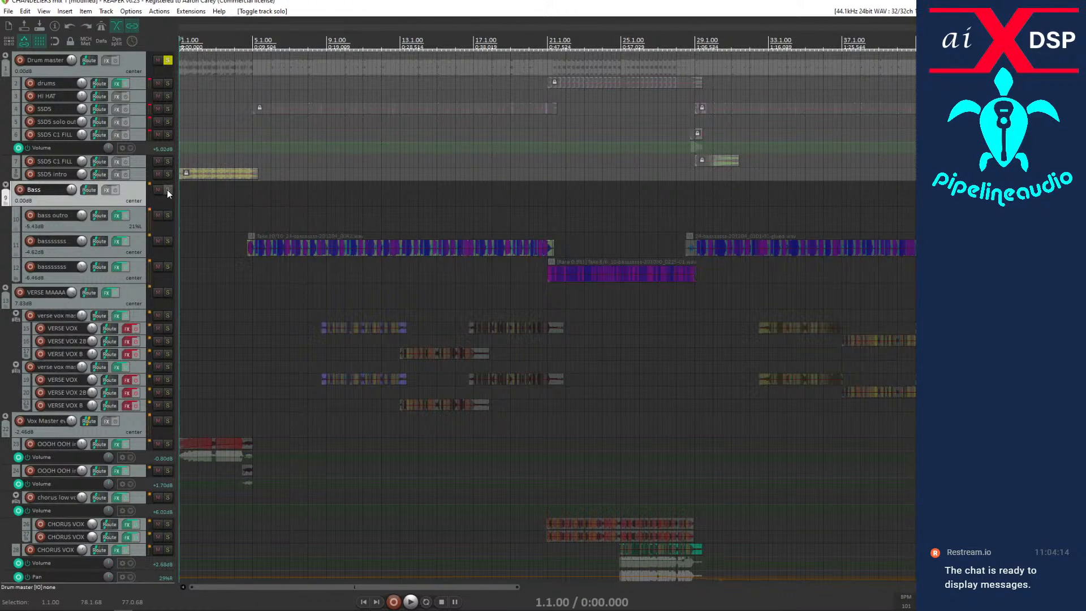
pyautogui.click(167, 189)
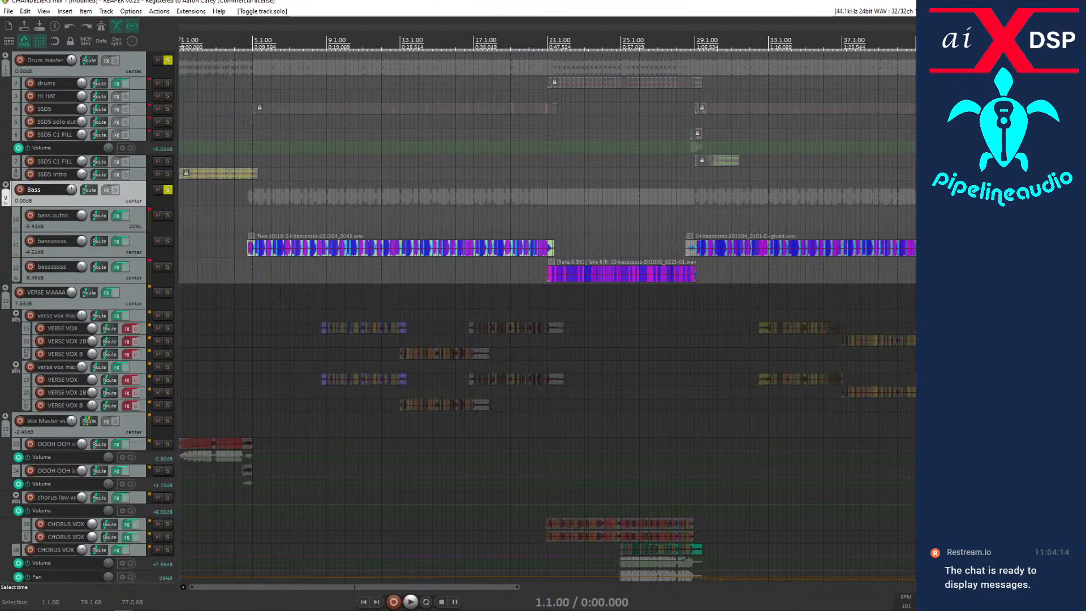
pyautogui.click(261, 289)
pyautogui.press('space')
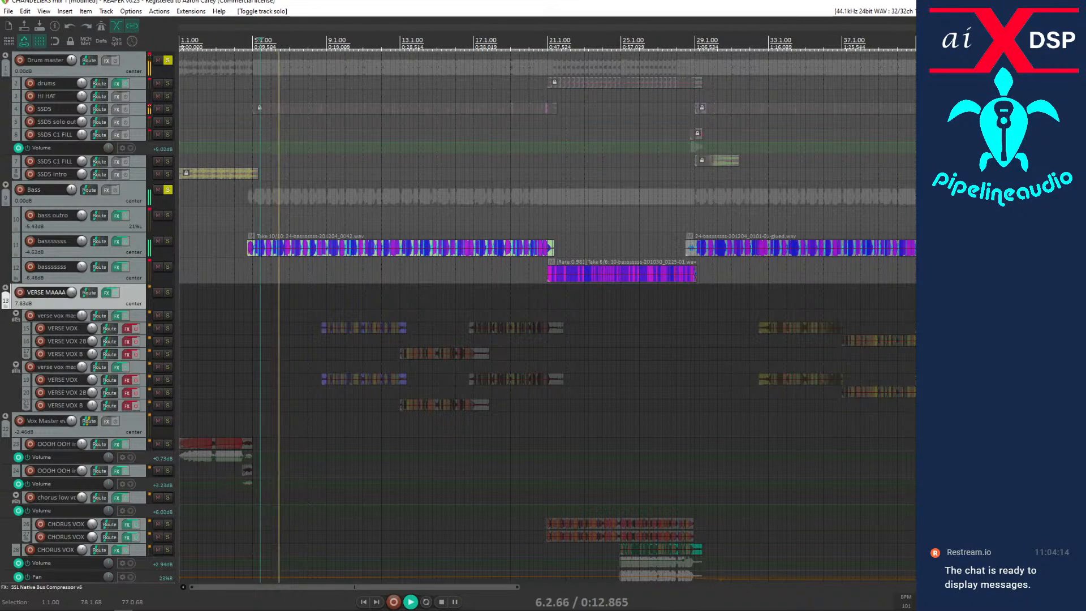
pyautogui.press('f')
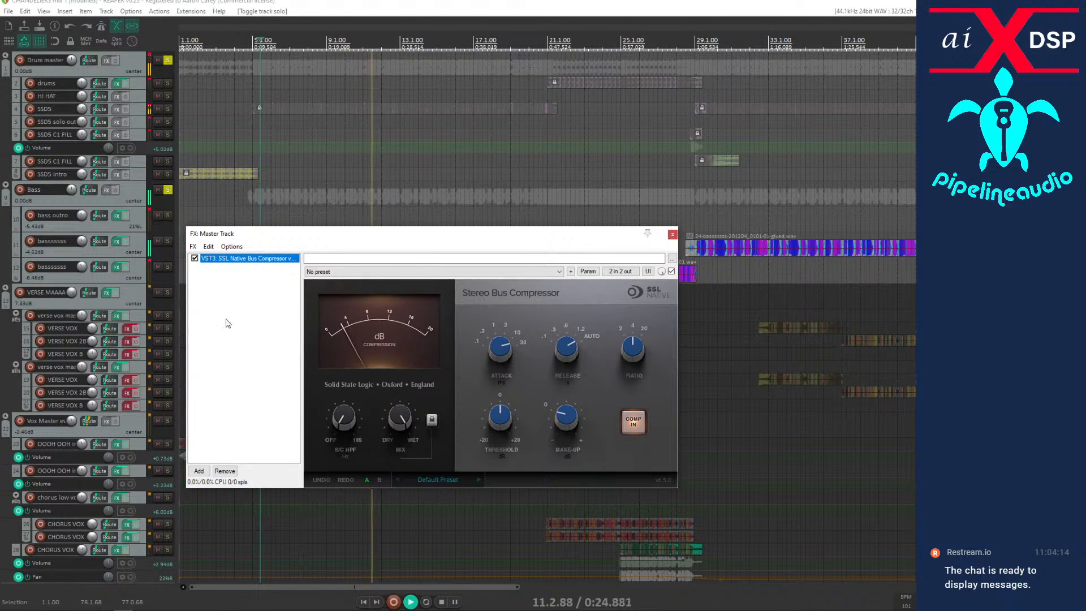
pyautogui.press('space')
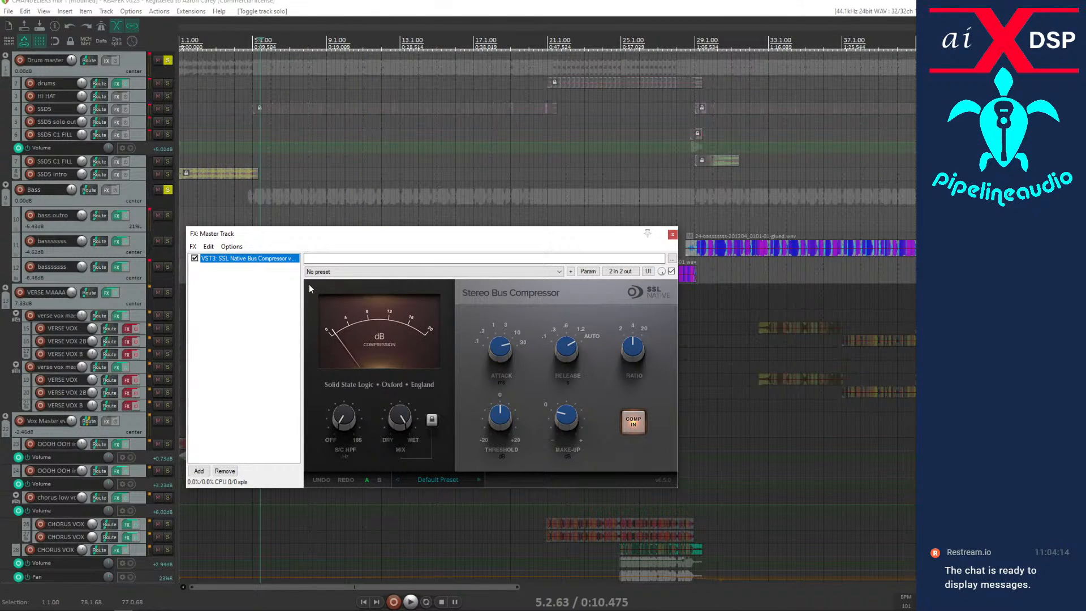
# Unsolo Bass and Drum master, and move the bus compressor window off the arrangement.
pyautogui.click(168, 190)
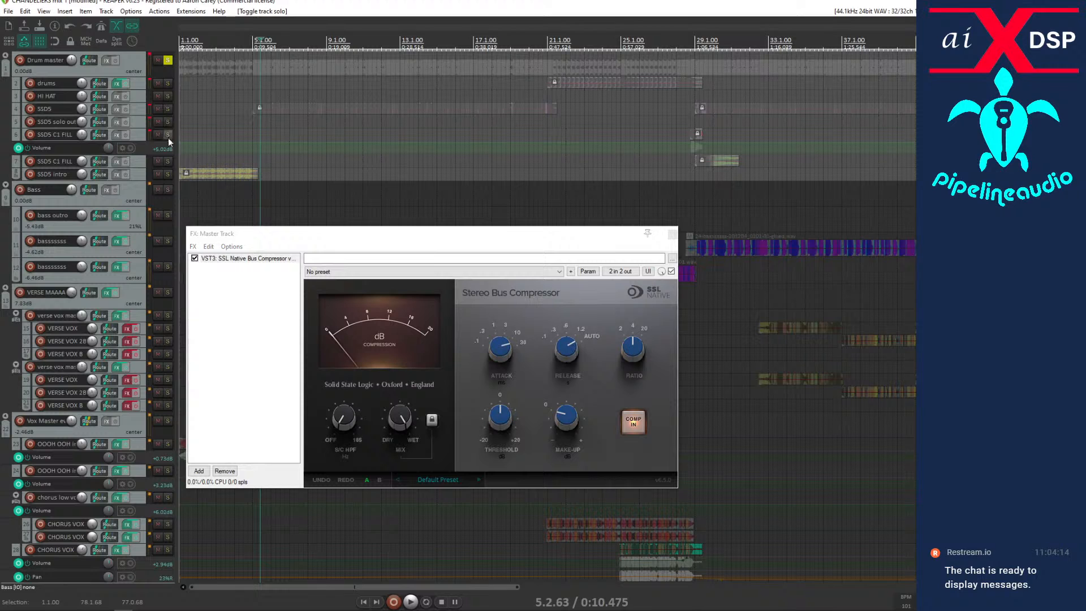
pyautogui.click(168, 60)
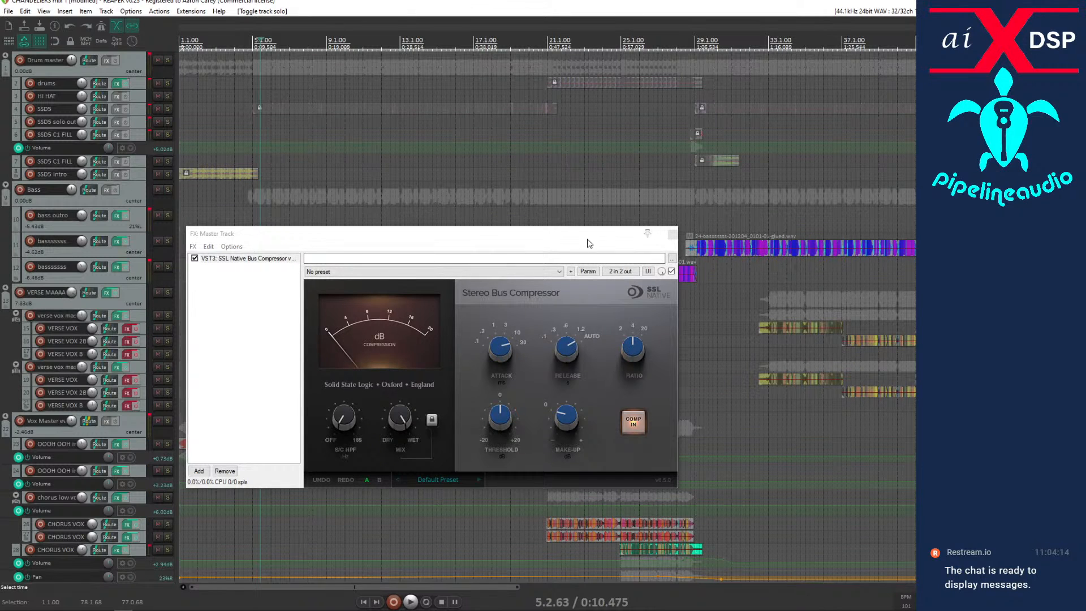
pyautogui.moveTo(584, 239); pyautogui.dragTo(0, 261)
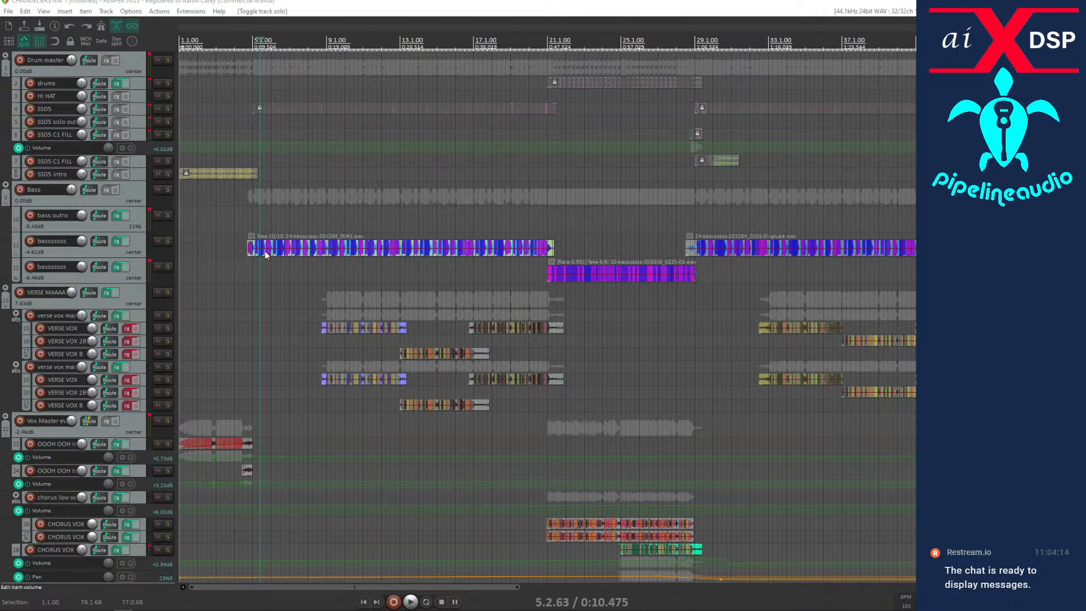
# Play the song from the start of the first bass item to hear the bass entry, and stop playback.
pyautogui.click(248, 261)
pyautogui.scroll(4, 249, 261)
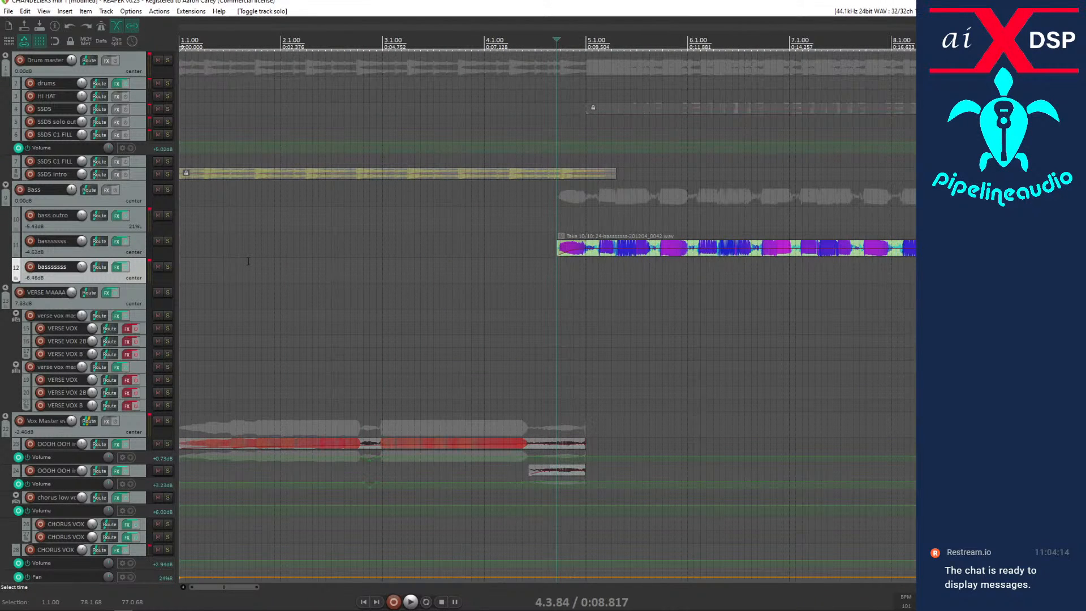
pyautogui.press('space')
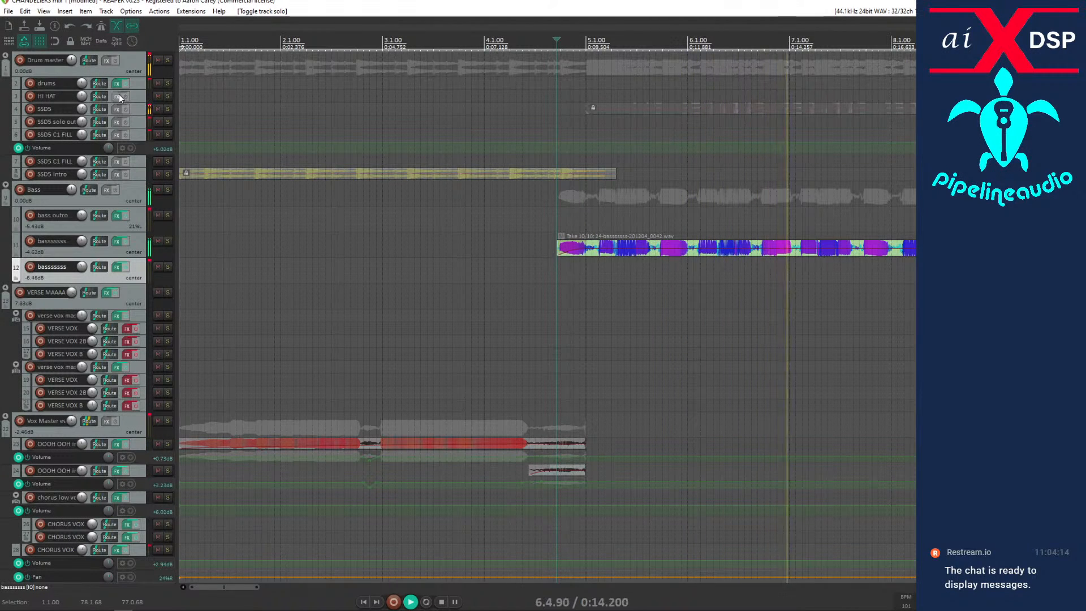
pyautogui.press('space')
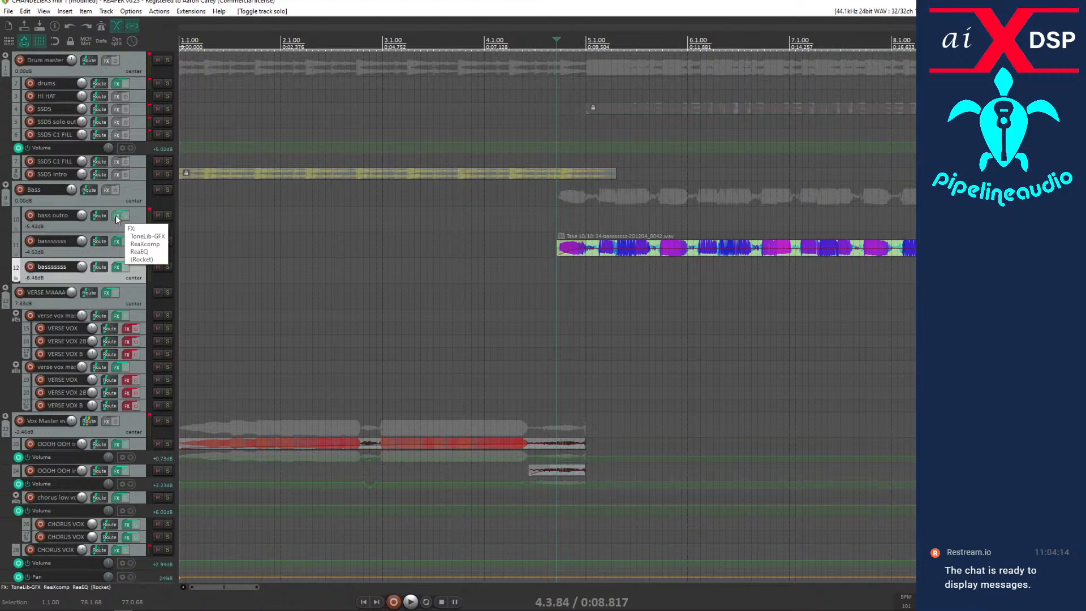
# Move the bass track holding the first bass take above bass outro in the Bass folder and open its effects chain.
pyautogui.moveTo(44, 252); pyautogui.dragTo(32, 206)
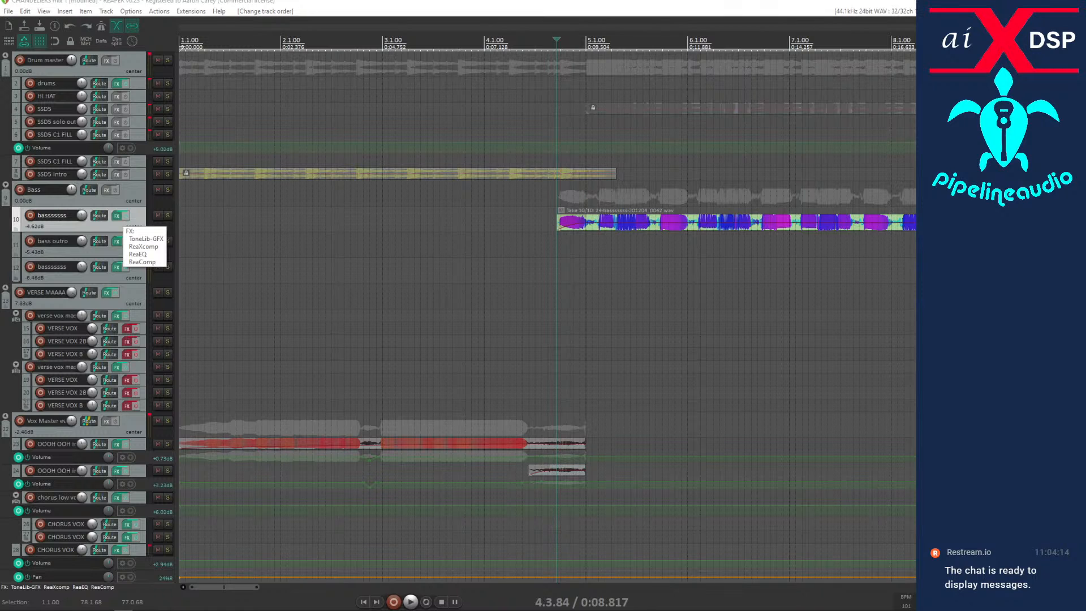
pyautogui.click(116, 216)
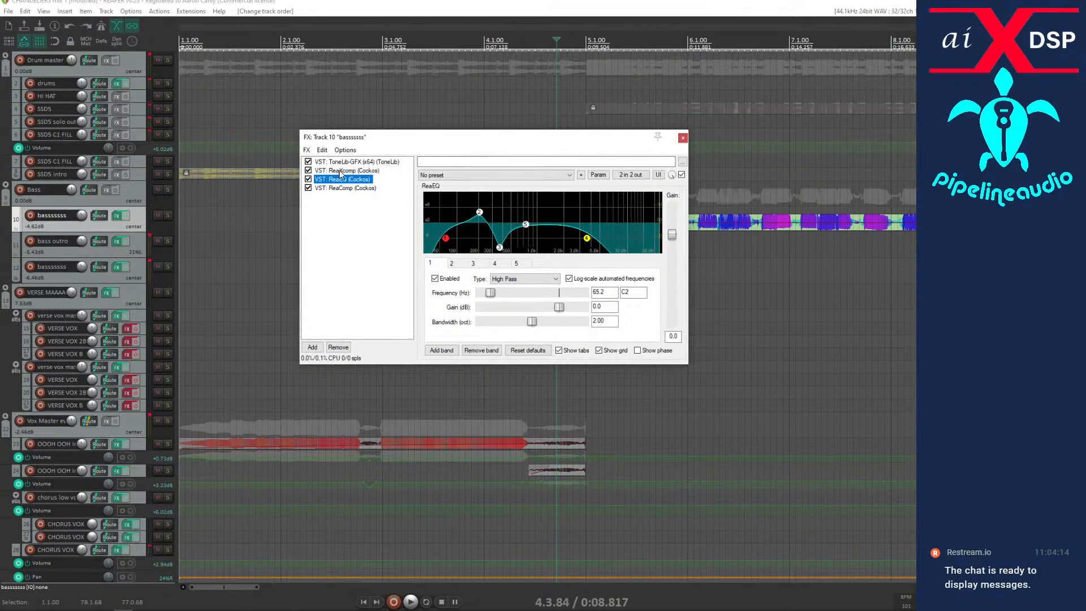
# Review the bass track's existing effects, bypass all four of them, and add BIAS FX 2 with the 51H preset.
pyautogui.click(340, 162)
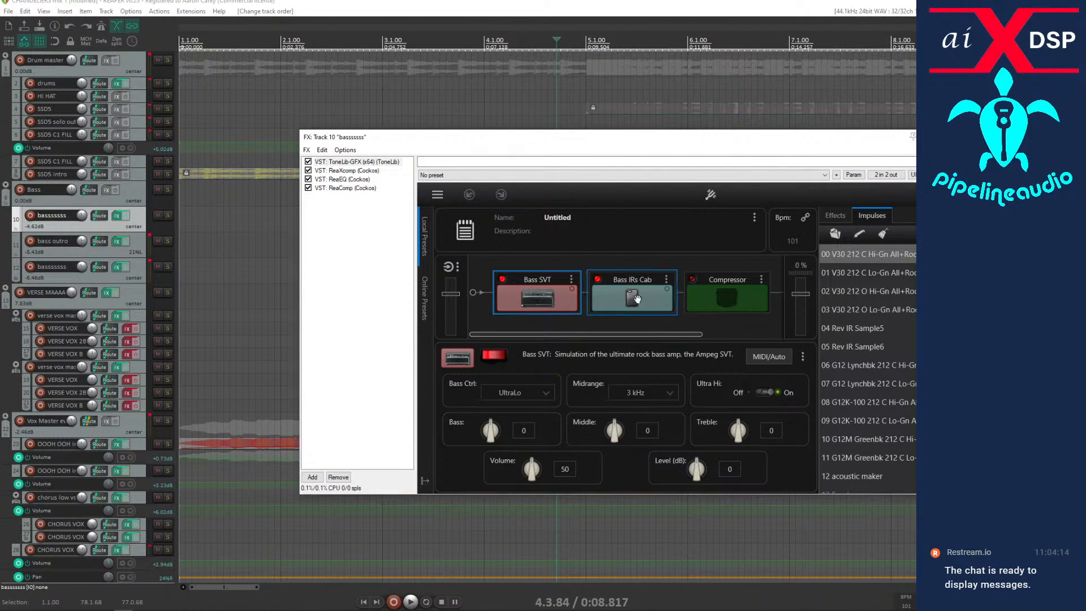
pyautogui.click(337, 170)
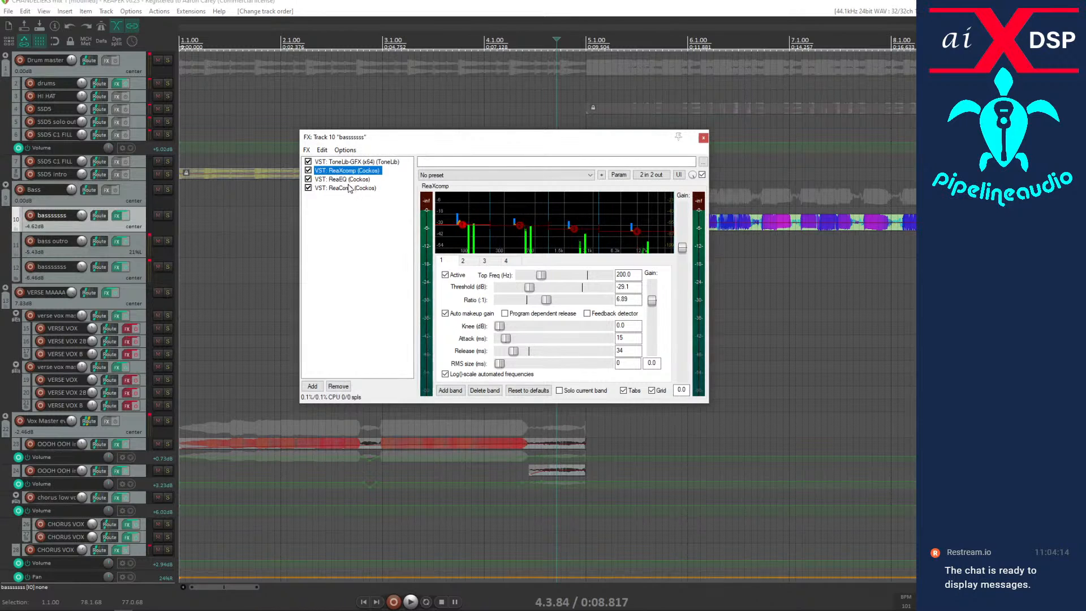
pyautogui.click(343, 180)
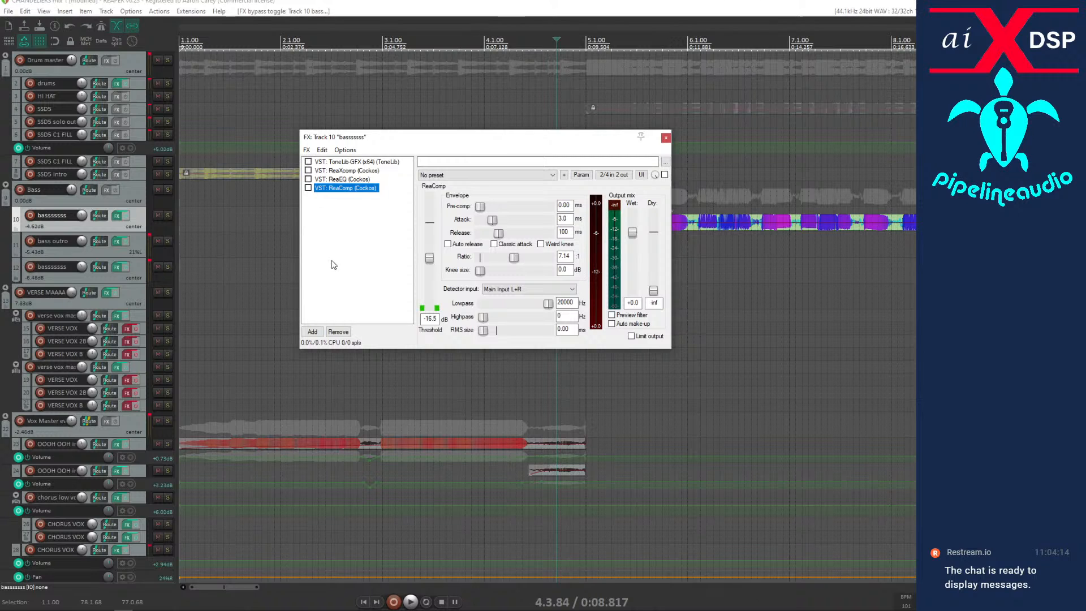
pyautogui.click(311, 332)
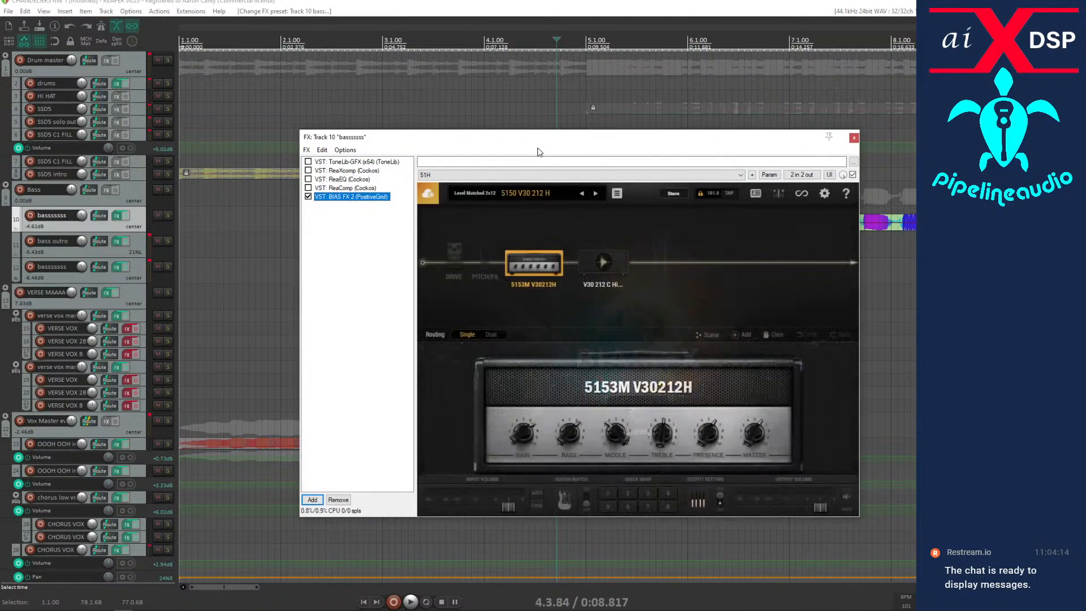
# Load the My sansamp bass preset from the custom bank in BIAS FX 2, and move the effects window below the bass items.
pyautogui.click(531, 194)
pyautogui.click(461, 389)
pyautogui.scroll(-10, 461, 394)
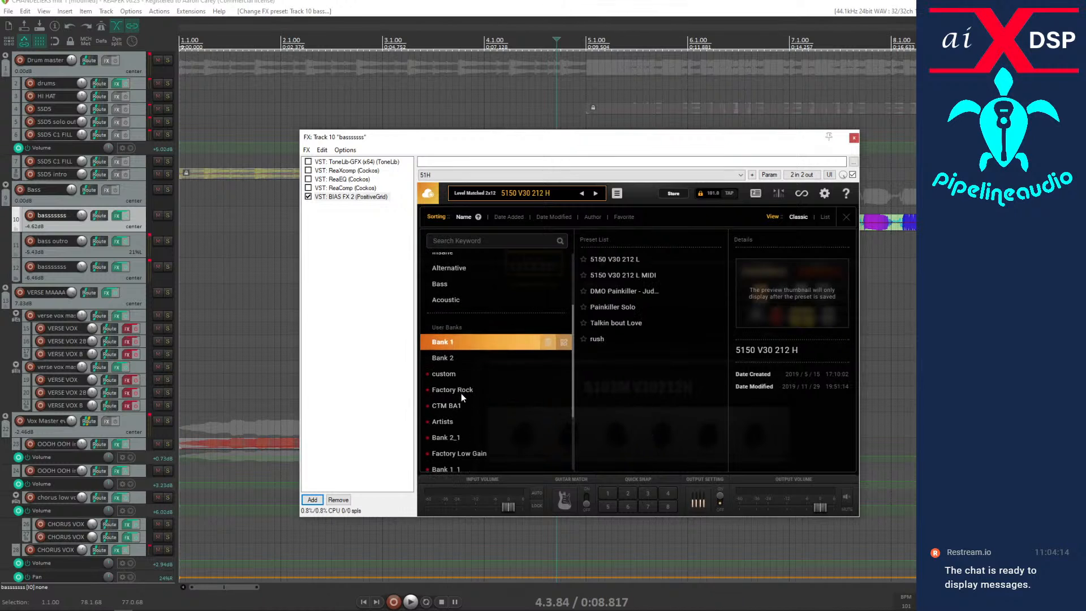
pyautogui.click(457, 276)
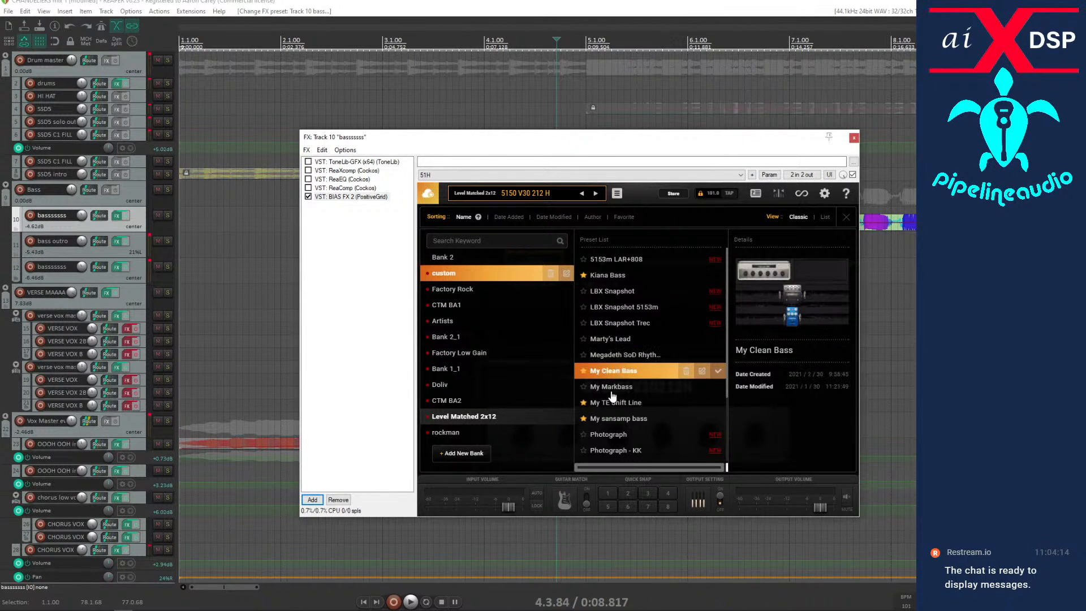
pyautogui.click(613, 419)
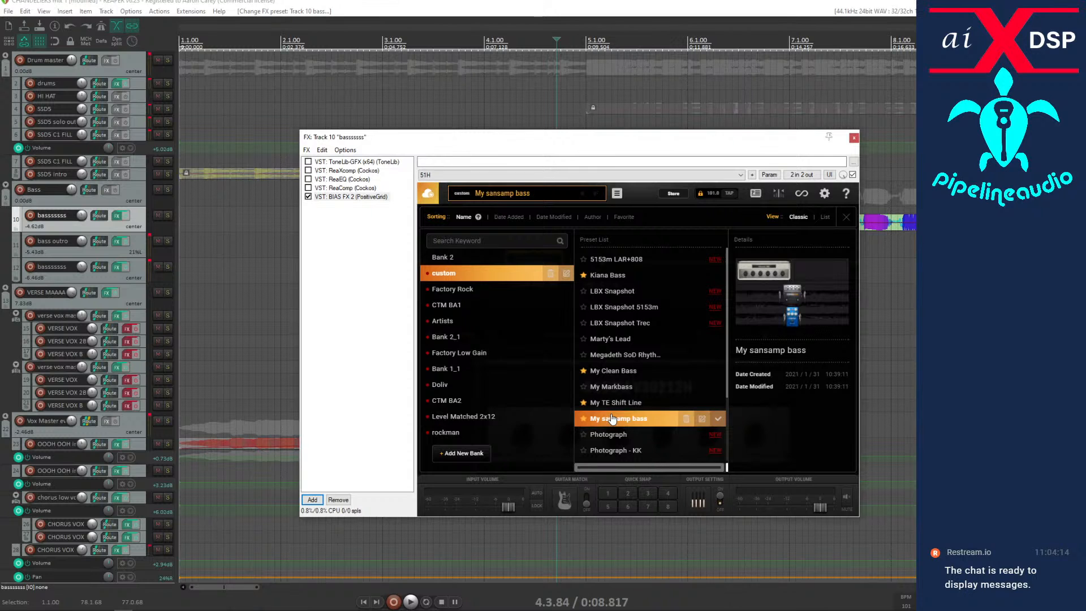
pyautogui.moveTo(523, 146); pyautogui.dragTo(474, 326)
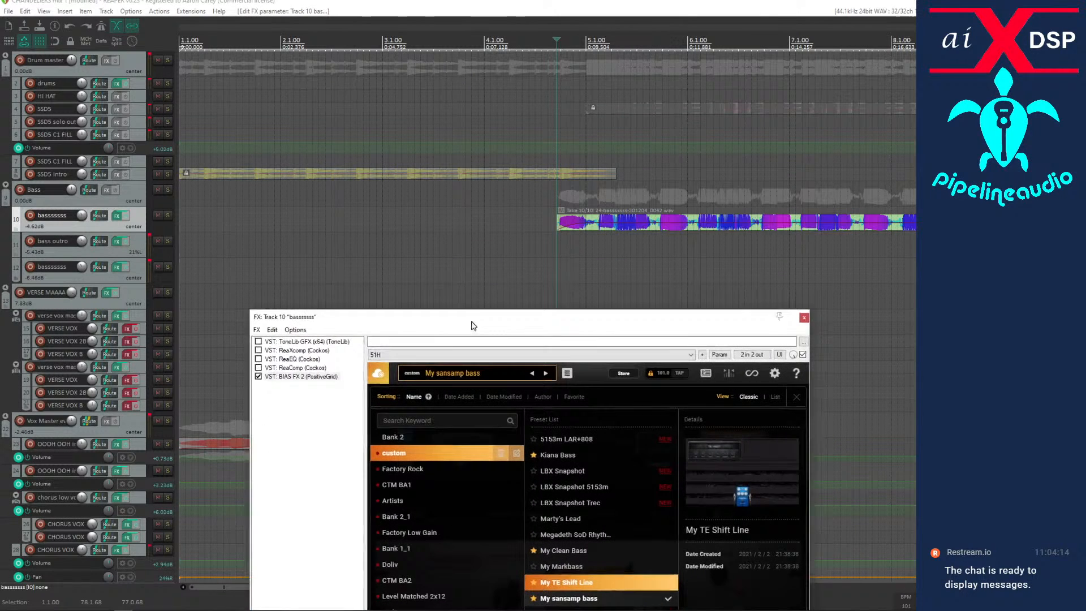
# Play the song from the start of the first bass item with the Bass folder soloed.
pyautogui.click(563, 245)
pyautogui.press('space')
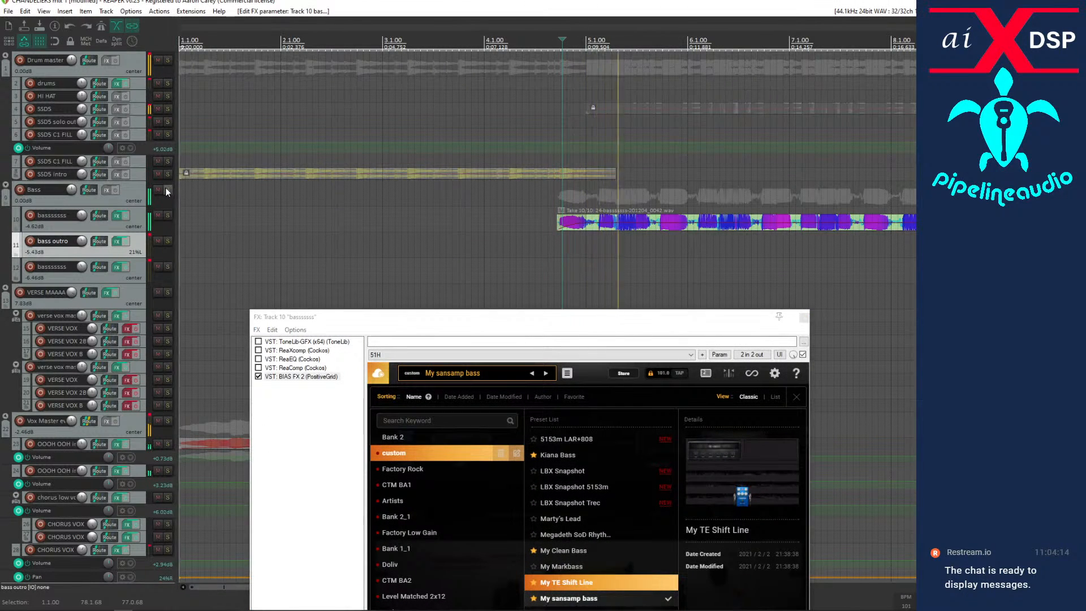
pyautogui.click(167, 189)
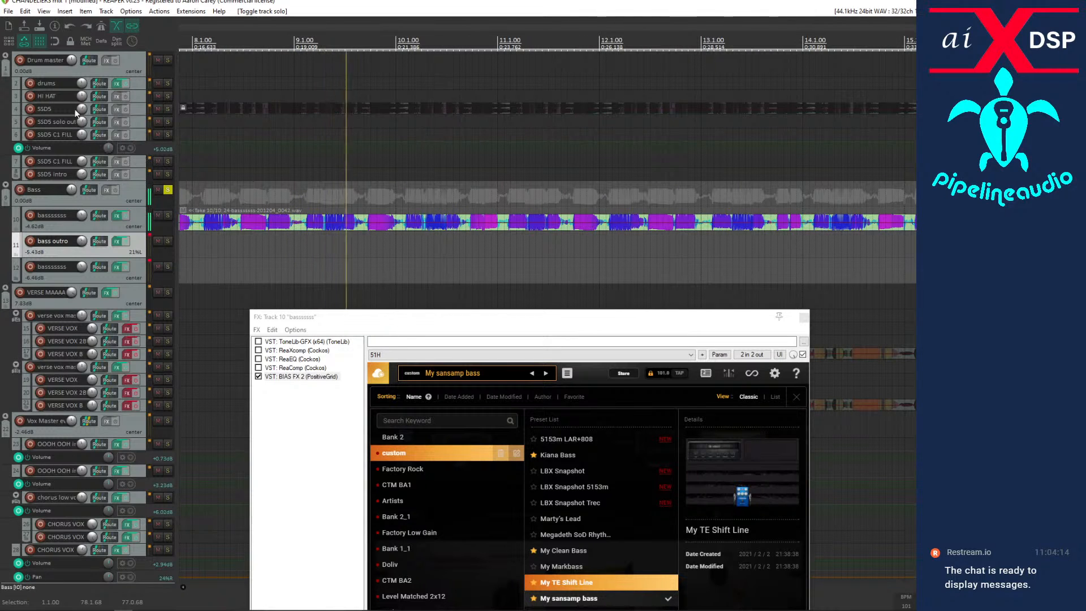
# Set the Bass folder volume to -7.84 dB and Drum master to -5.43 dB, with Drum master soloed alongside Bass.
pyautogui.moveTo(72, 59); pyautogui.dragTo(93, 77)
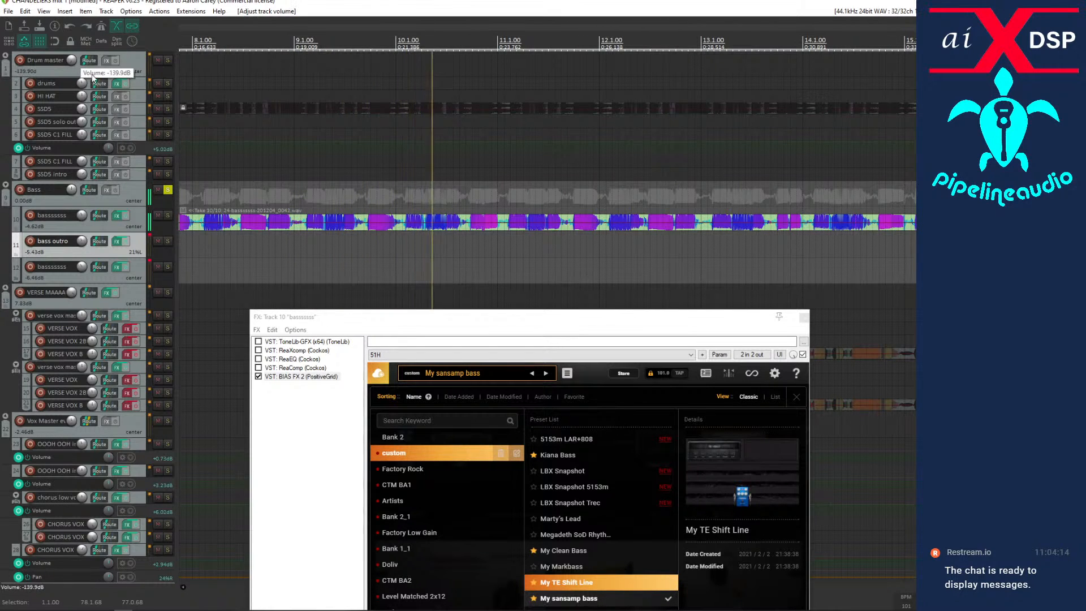
pyautogui.moveTo(73, 188)
pyautogui.mouseDown()
pyautogui.moveTo(76, 201)
pyautogui.moveTo(73, 186)
pyautogui.mouseUp()
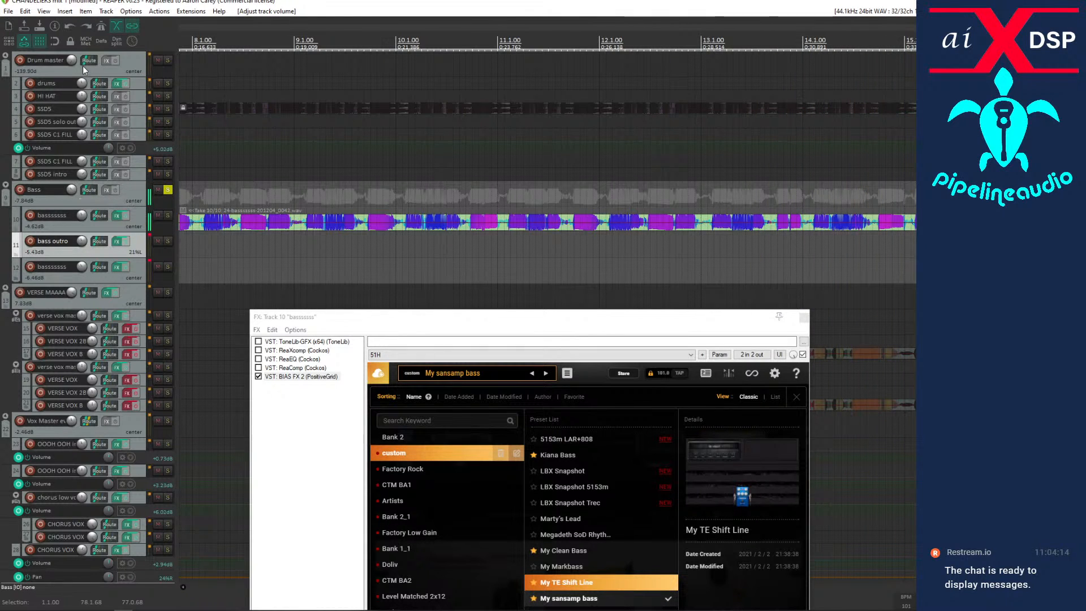
pyautogui.moveTo(72, 59); pyautogui.dragTo(72, 49)
pyautogui.click(167, 60)
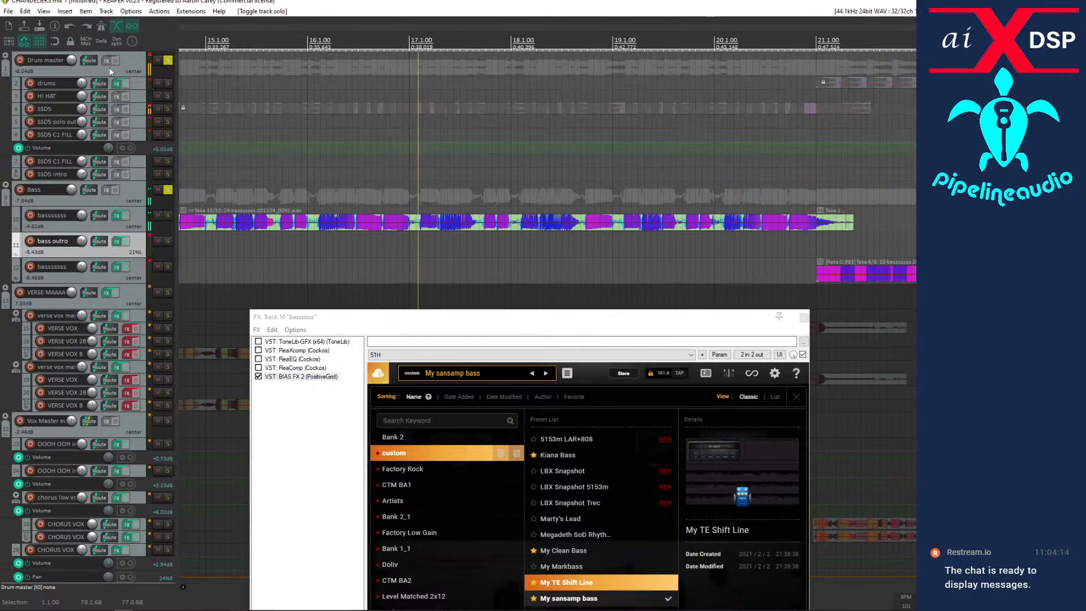
pyautogui.moveTo(73, 59)
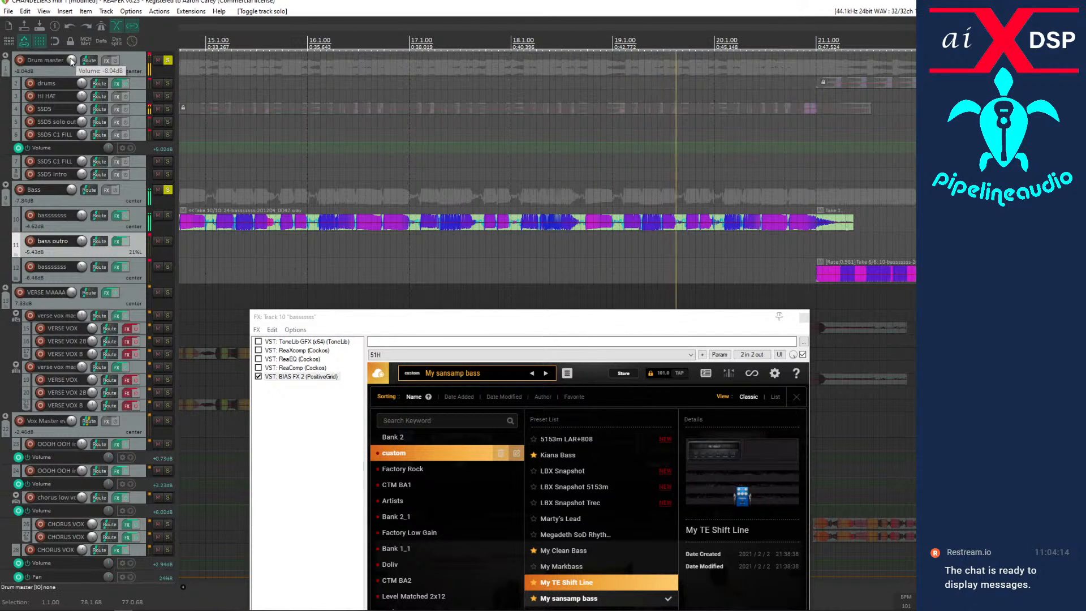
pyautogui.scroll(5, 72, 64)
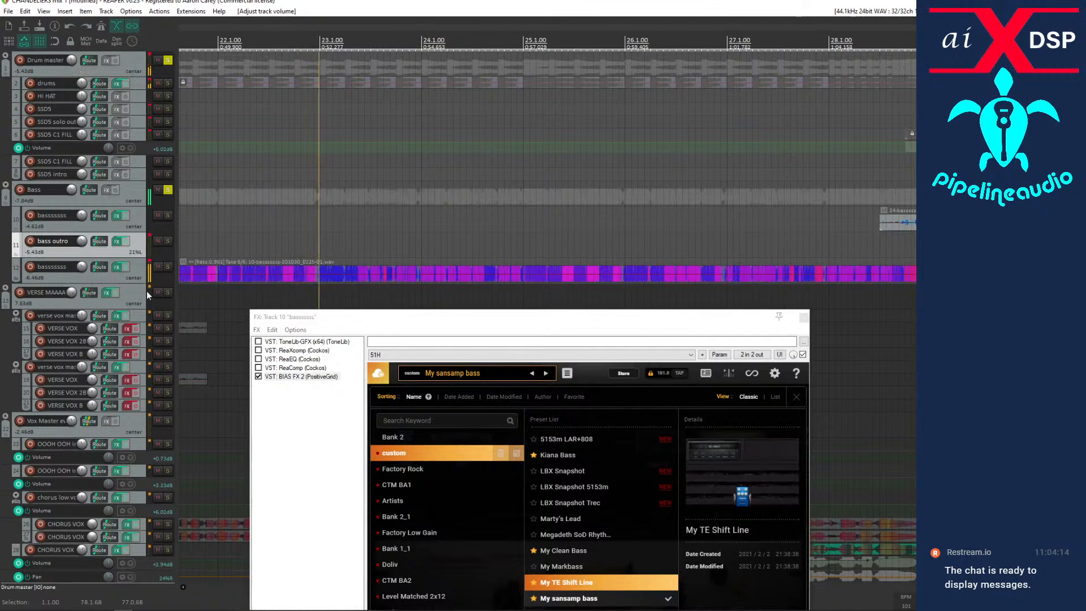
# Audition the My Clean Bass and My TE Shift Line presets on the bass, and return to My sansamp bass.
pyautogui.click(560, 519)
pyautogui.doubleClick(564, 550)
pyautogui.click(564, 582)
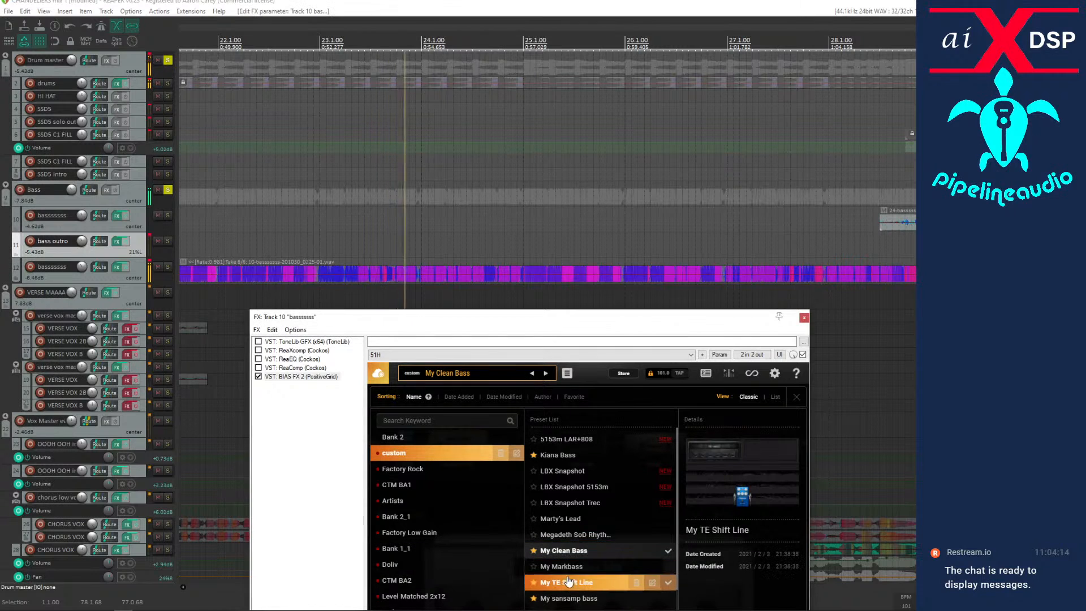
pyautogui.doubleClick(564, 582)
pyautogui.click(563, 471)
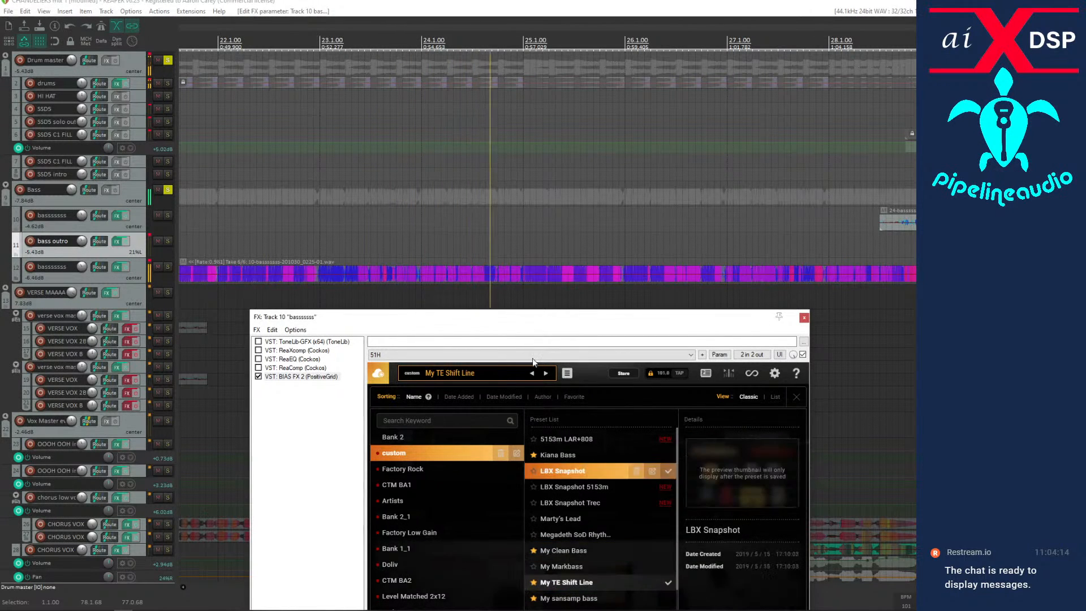
pyautogui.moveTo(506, 321); pyautogui.dragTo(391, 198)
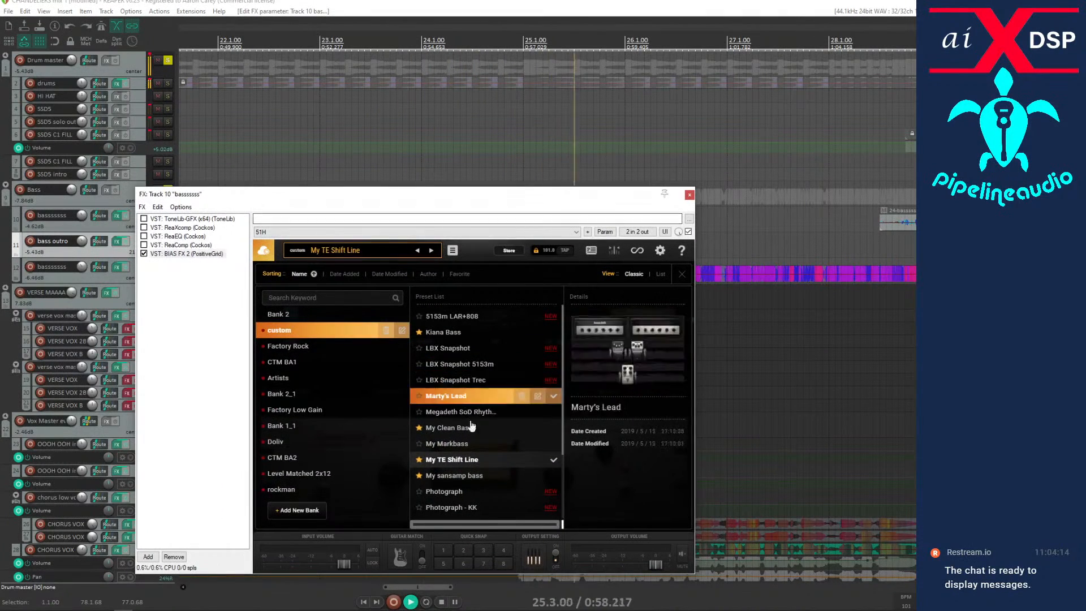
pyautogui.doubleClick(453, 476)
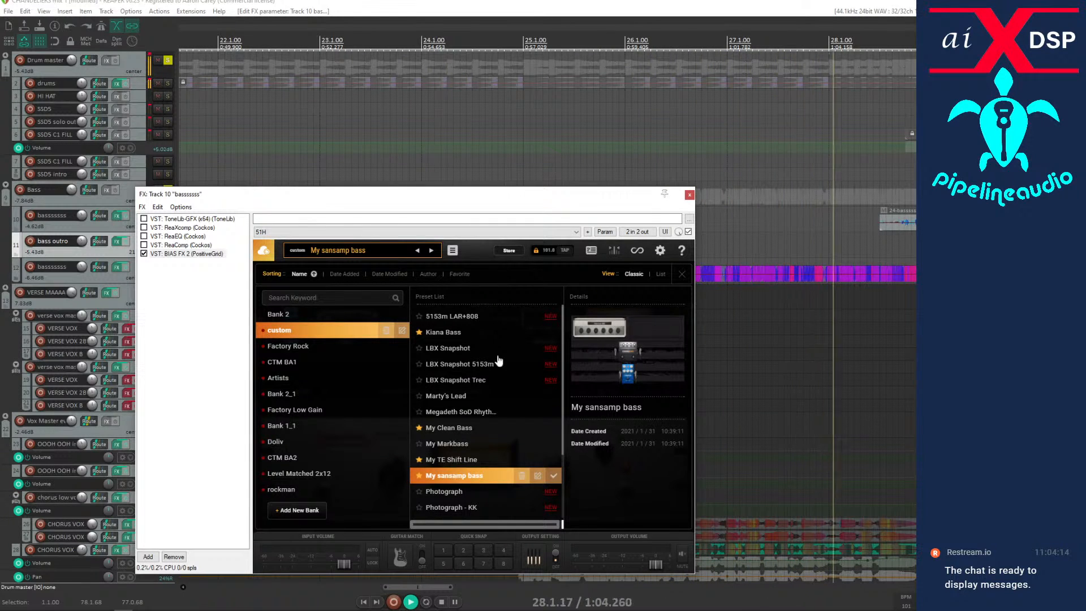
# Close the preset browser to inspect the DIST preamp in the BIAS FX 2 chain, and move the effects window off the tracks.
pyautogui.click(453, 251)
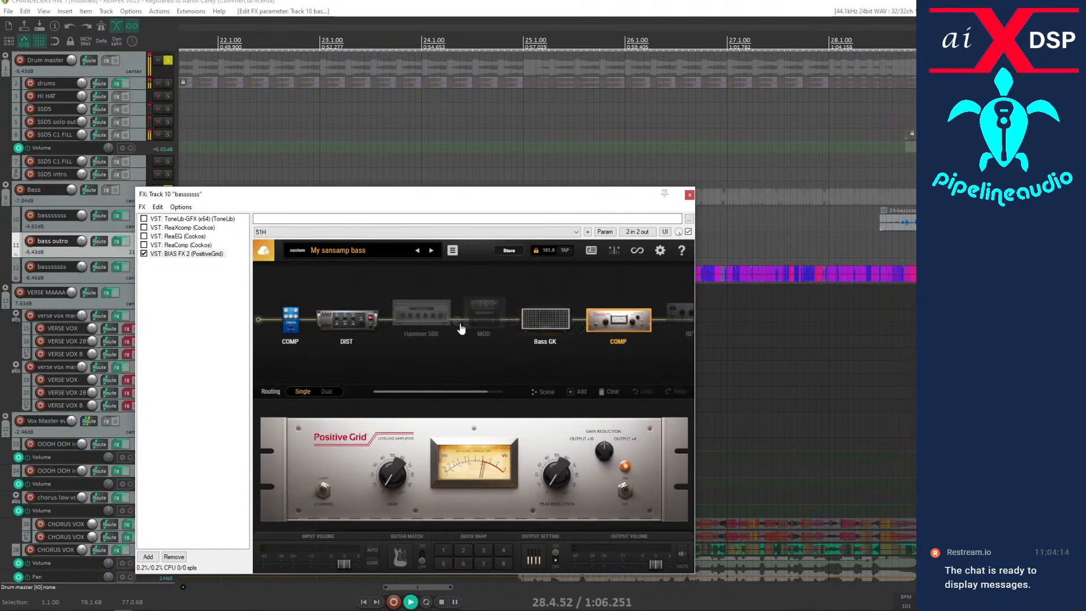
pyautogui.click(341, 325)
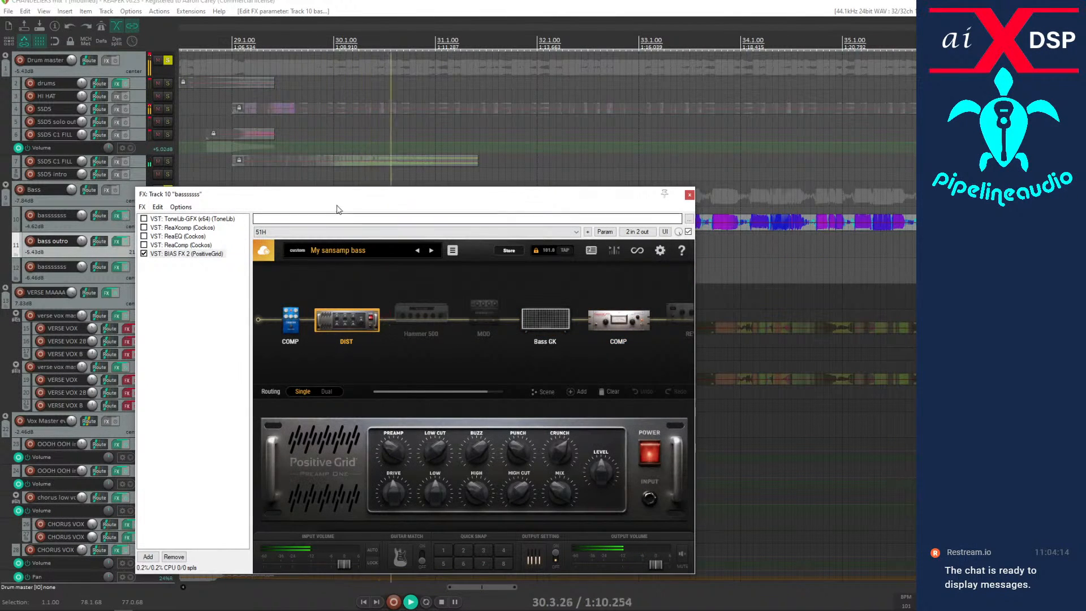
pyautogui.moveTo(328, 196); pyautogui.dragTo(580, 476)
# Enlarge the upper SSD5 C1 FILL track, solo it to hear the fill just before bar 29, and unsolo it.
pyautogui.scroll(-3, 408, 257)
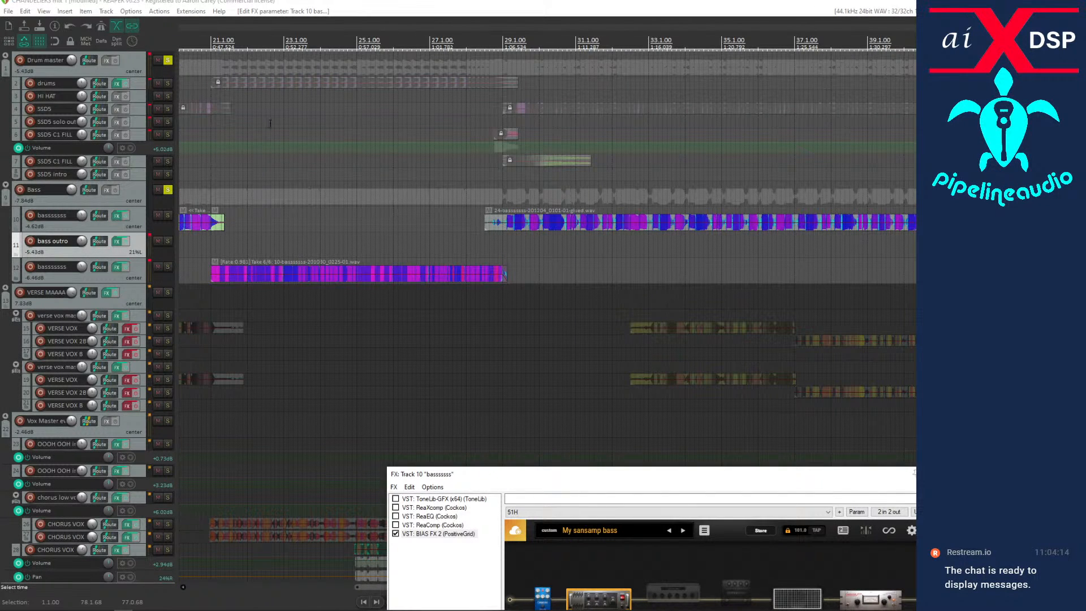
pyautogui.moveTo(142, 137); pyautogui.dragTo(159, 201)
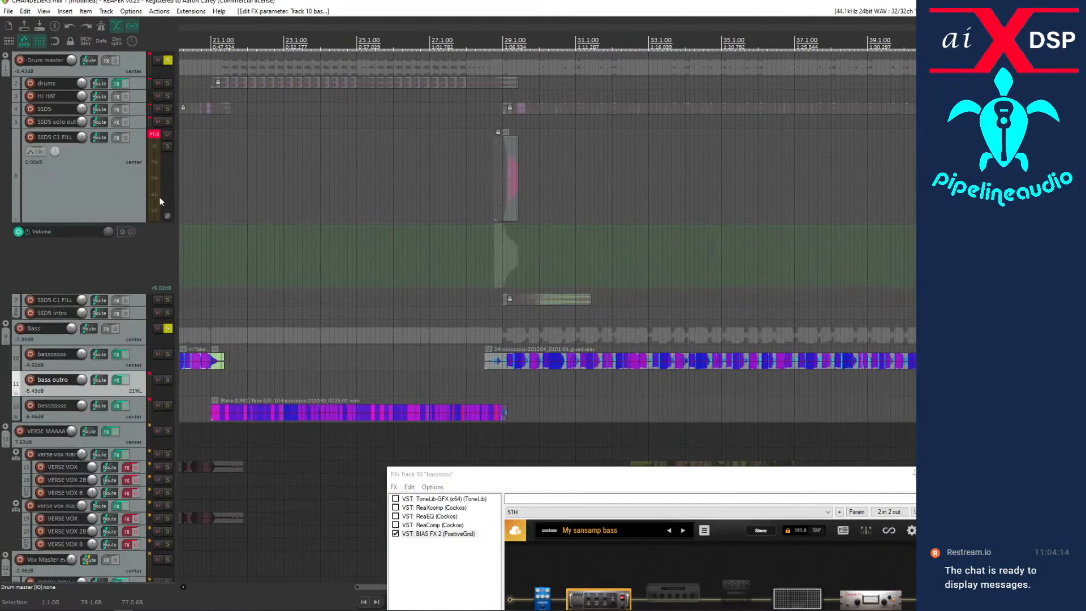
pyautogui.click(168, 146)
pyautogui.scroll(-5, 479, 208)
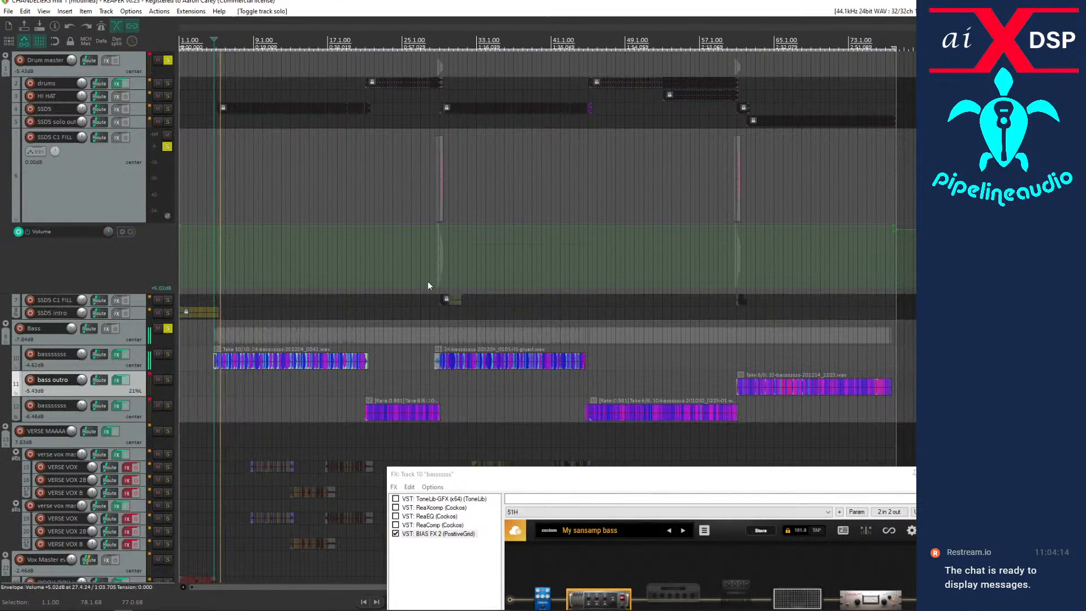
pyautogui.click(439, 308)
pyautogui.scroll(5, 439, 308)
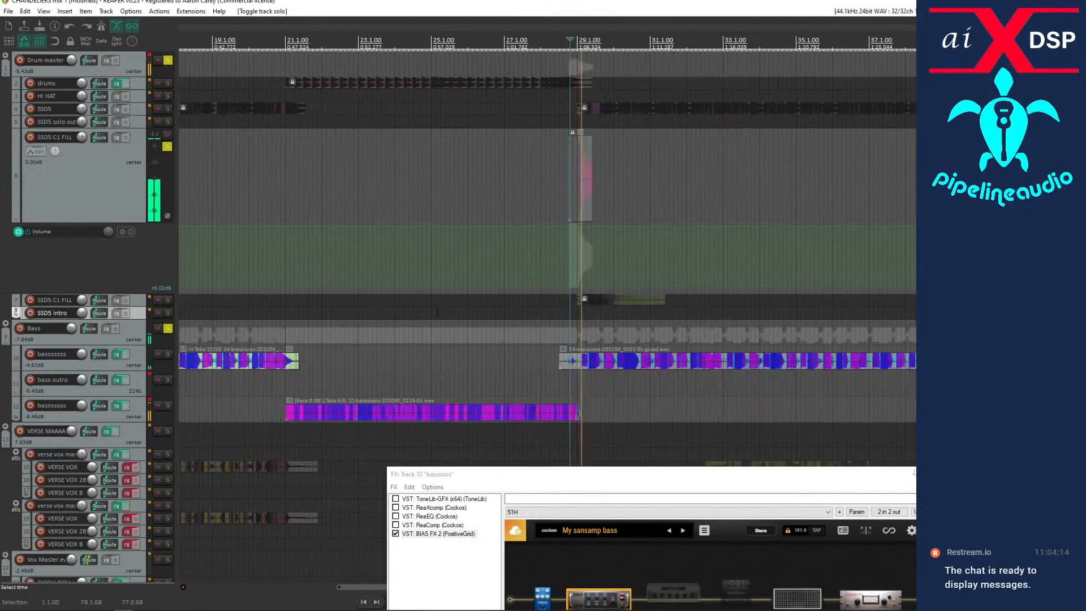
pyautogui.click(167, 147)
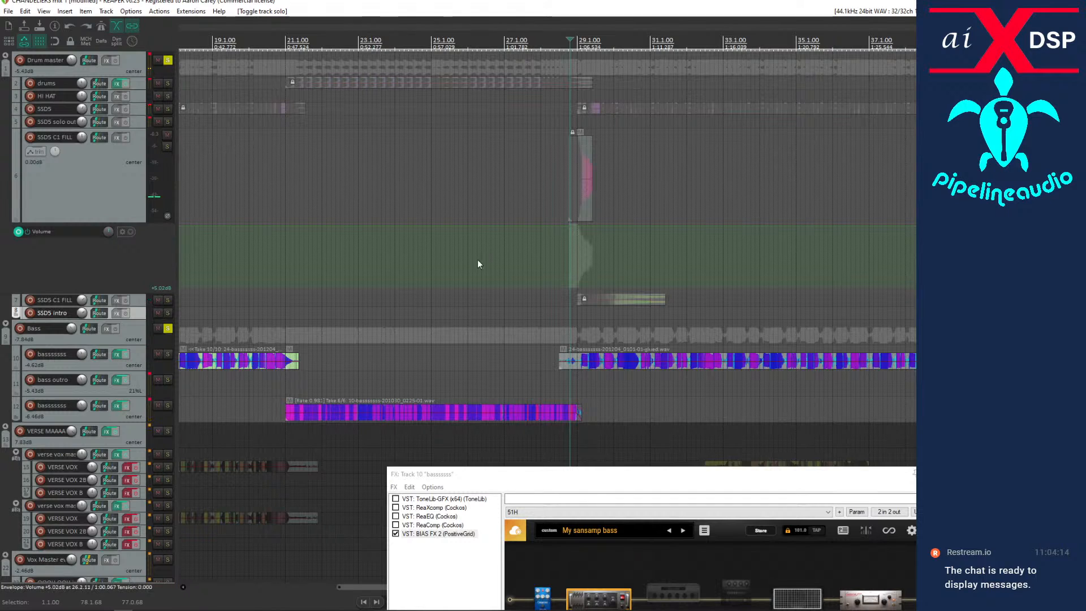
# Check the lower SSD5 C1 FILL track by toggling its solo and mute during the fill after bar 29, and stop playback.
pyautogui.click(168, 299)
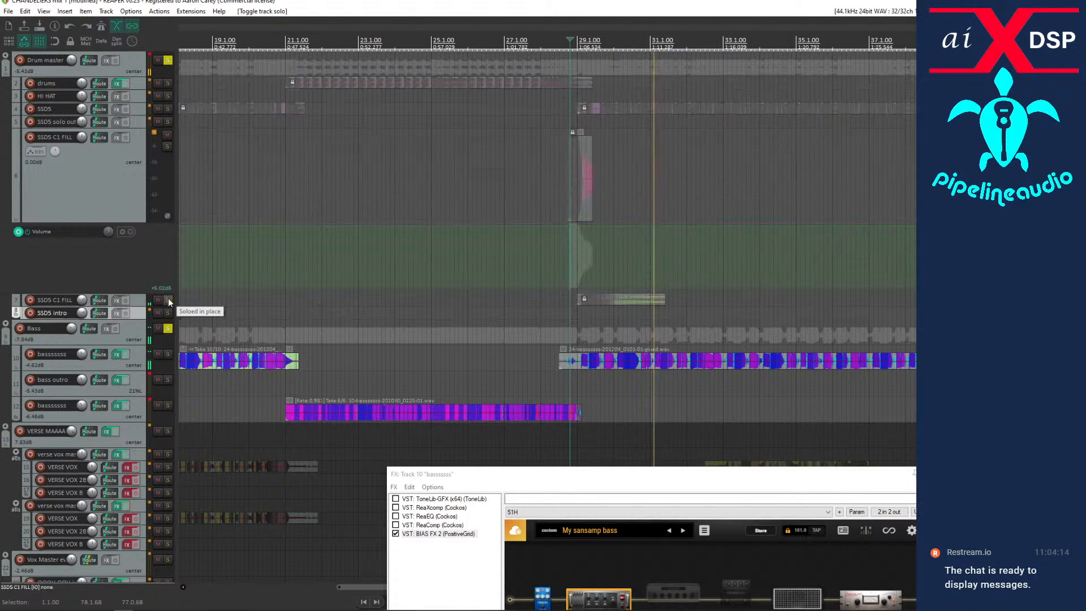
pyautogui.click(168, 300)
pyautogui.press('space')
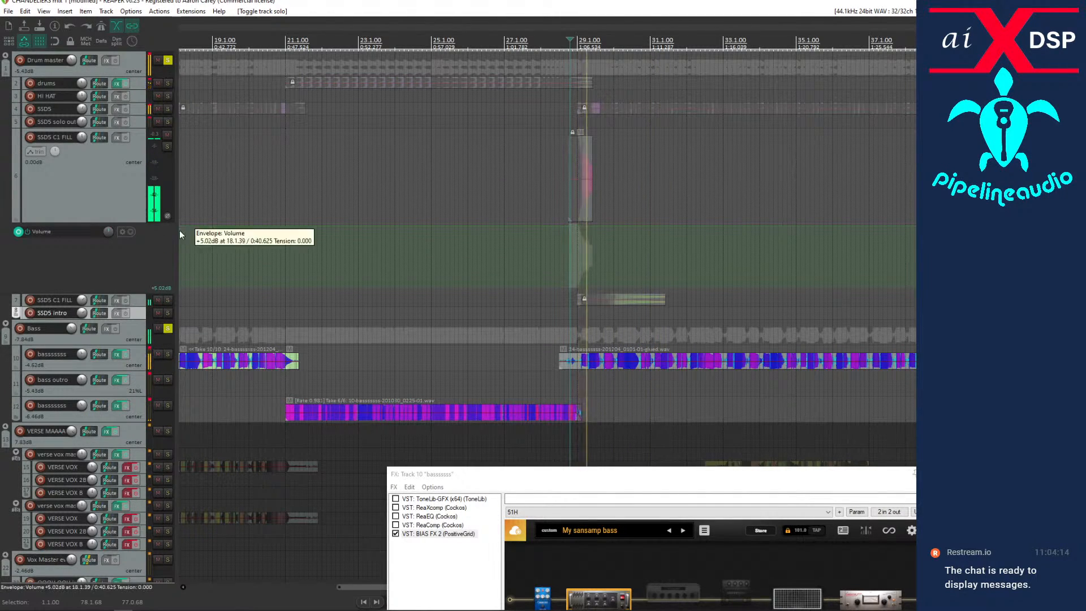
pyautogui.click(158, 299)
pyautogui.click(159, 300)
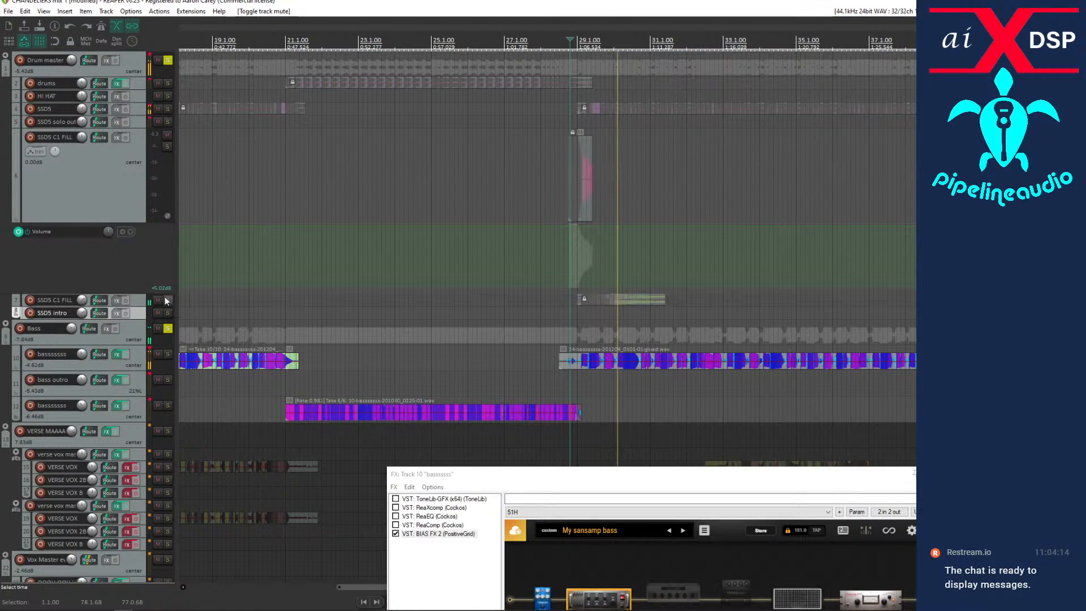
pyautogui.press('space')
# Rename the lower SSD5 C1 FILL track as Cymbal fill.
pyautogui.doubleClick(55, 299)
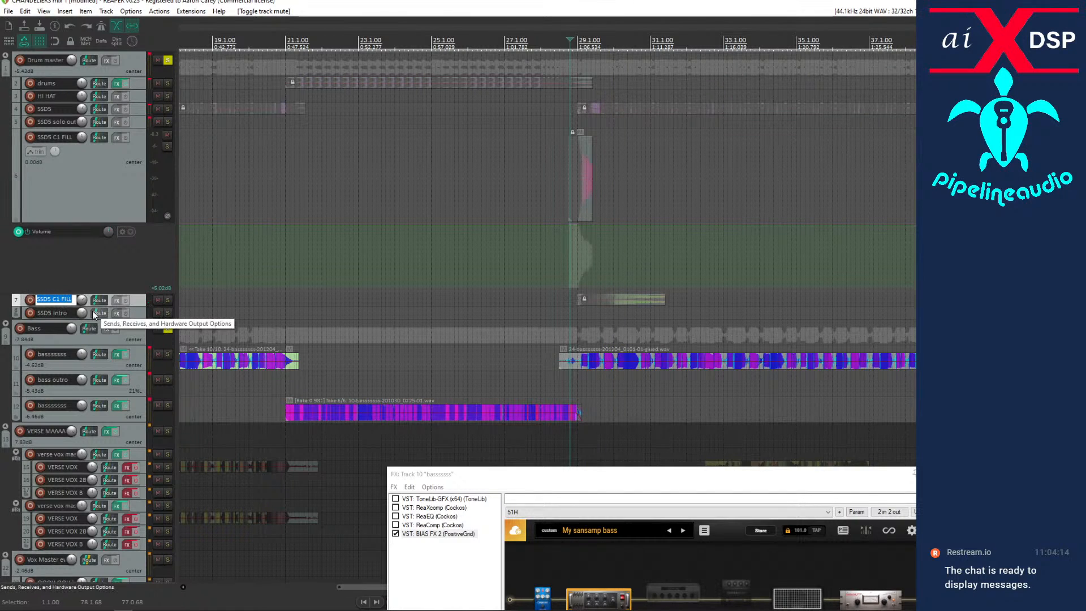
pyautogui.write('Cymbal ')
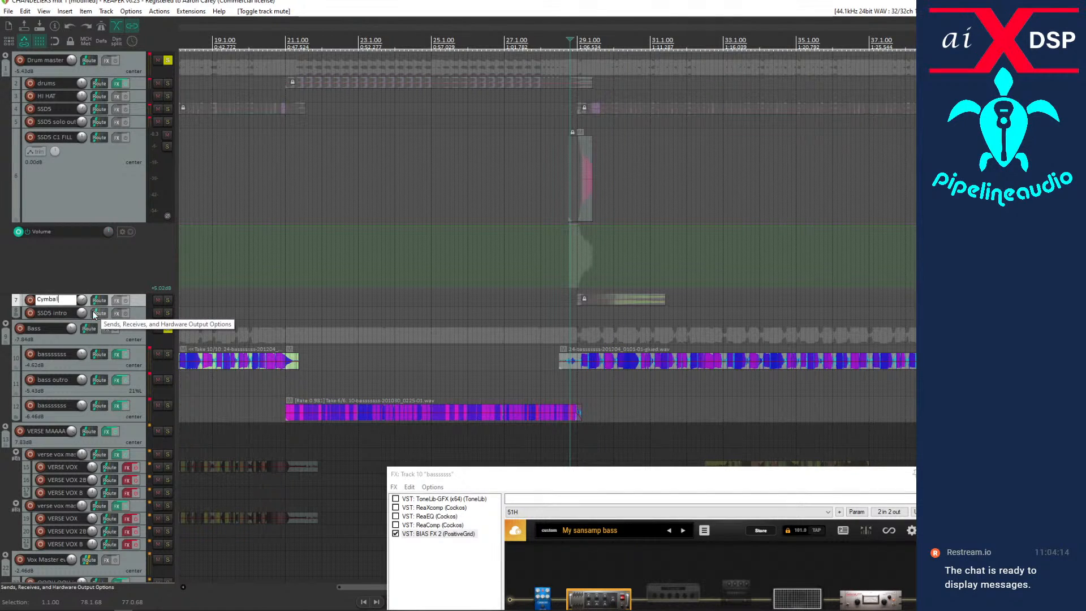
pyautogui.write('fill')
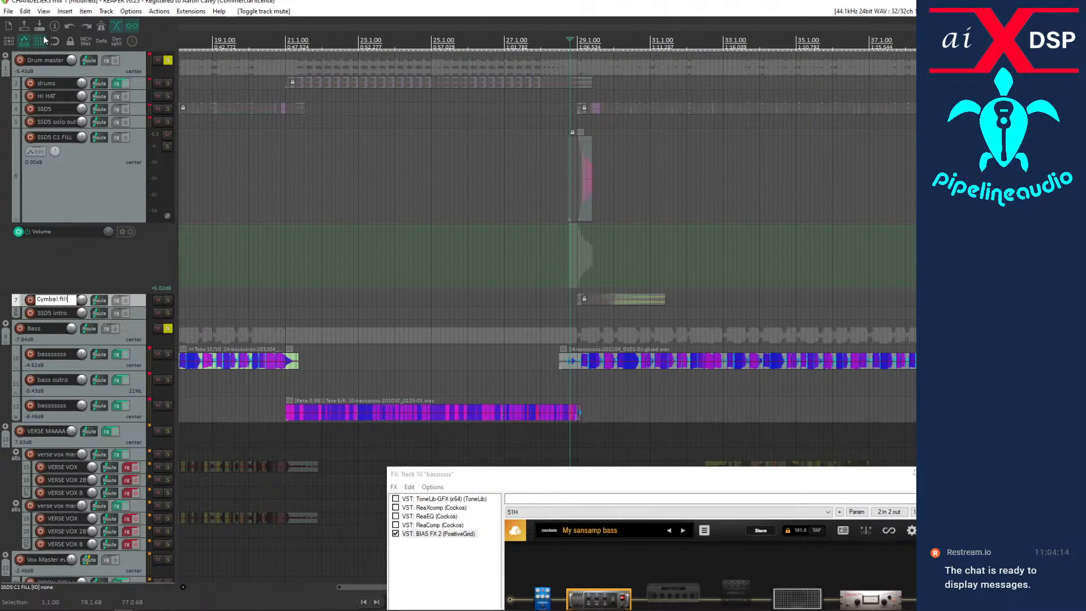
pyautogui.press('Return')
# Unsolo the Bass and Drum master folders, and lower the verse vocal master folder's volume to -inf dB.
pyautogui.click(167, 328)
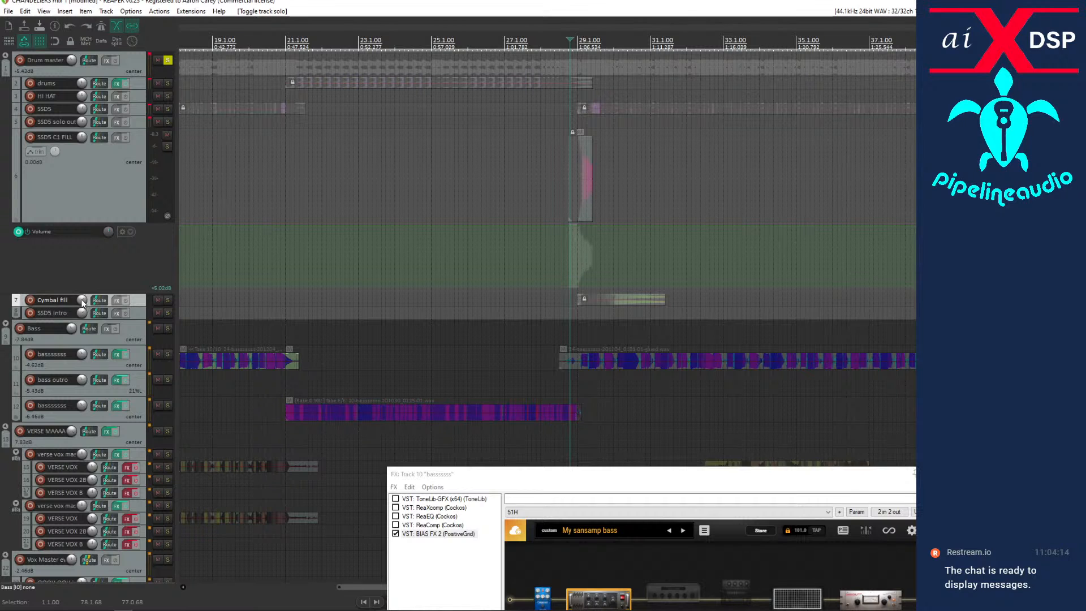
pyautogui.moveTo(82, 299)
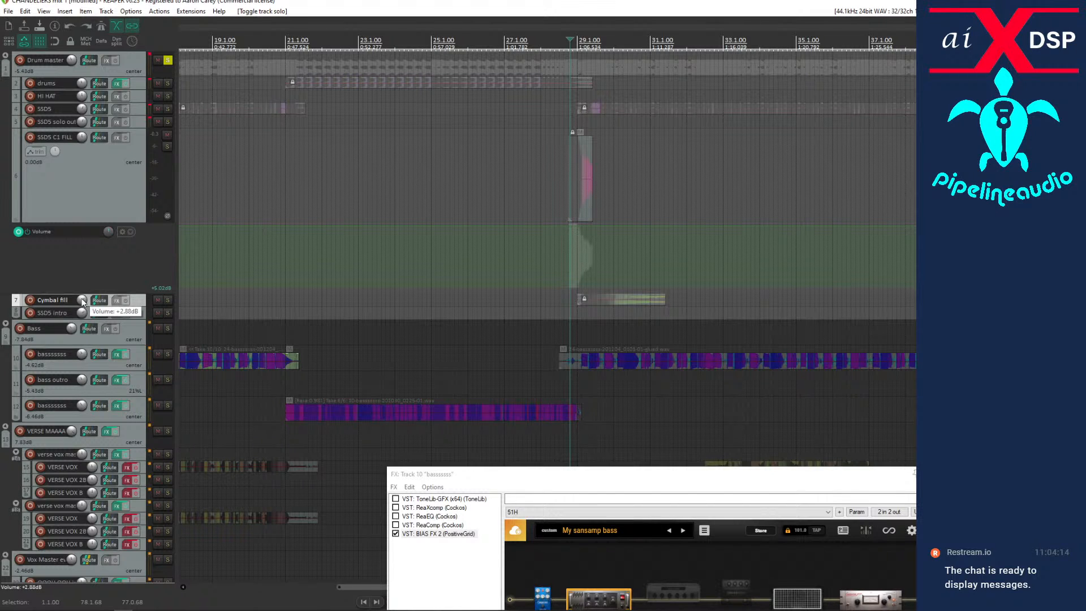
pyautogui.click(168, 60)
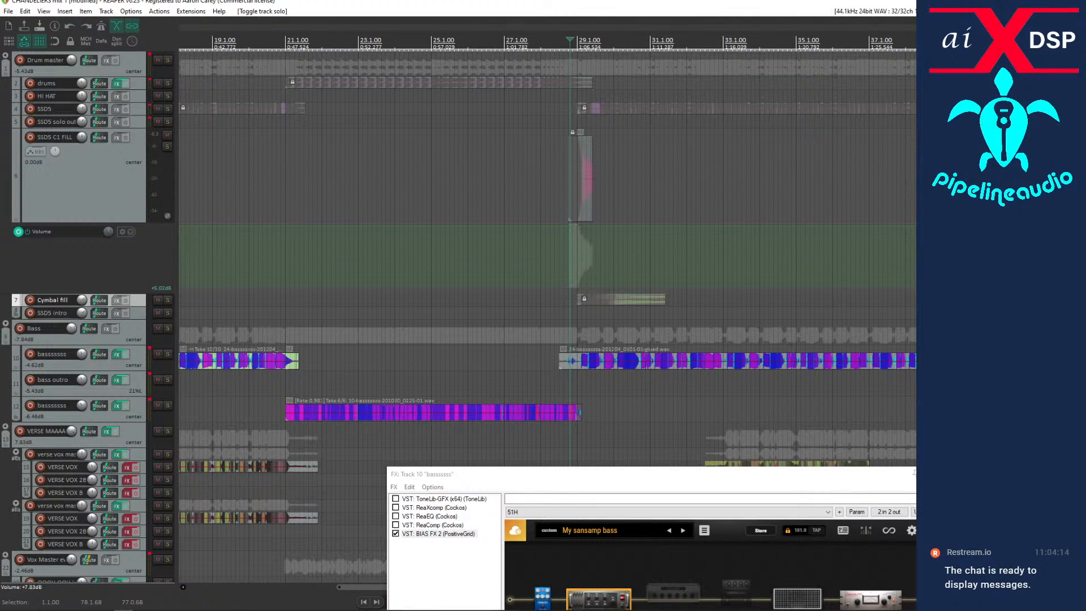
pyautogui.moveTo(72, 431); pyautogui.dragTo(71, 497)
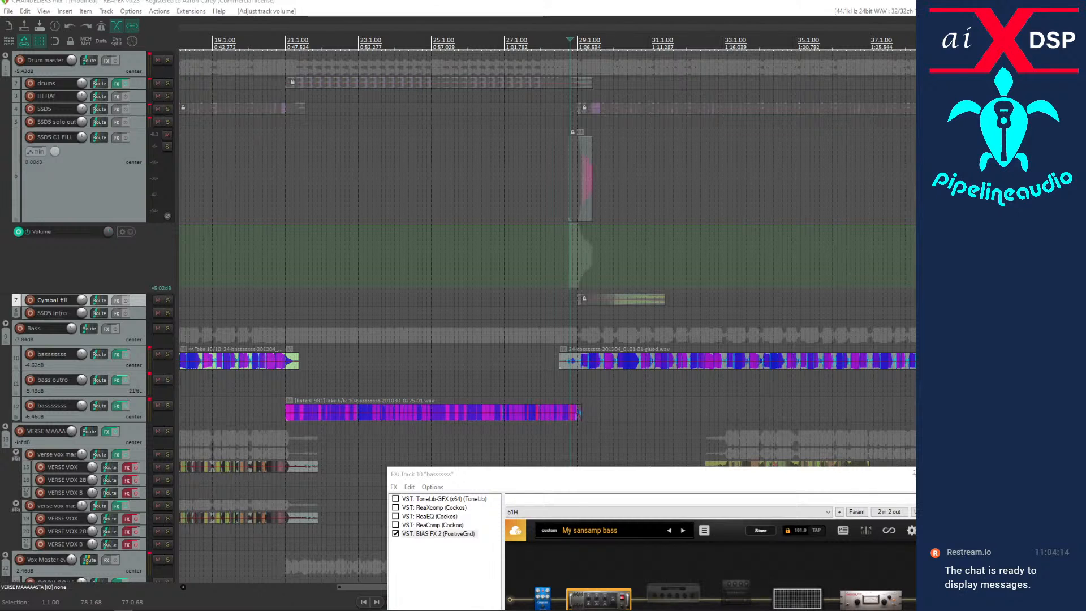
# Open the Track Manager and place the Mixer window above it over the arrangement.
pyautogui.click(43, 11)
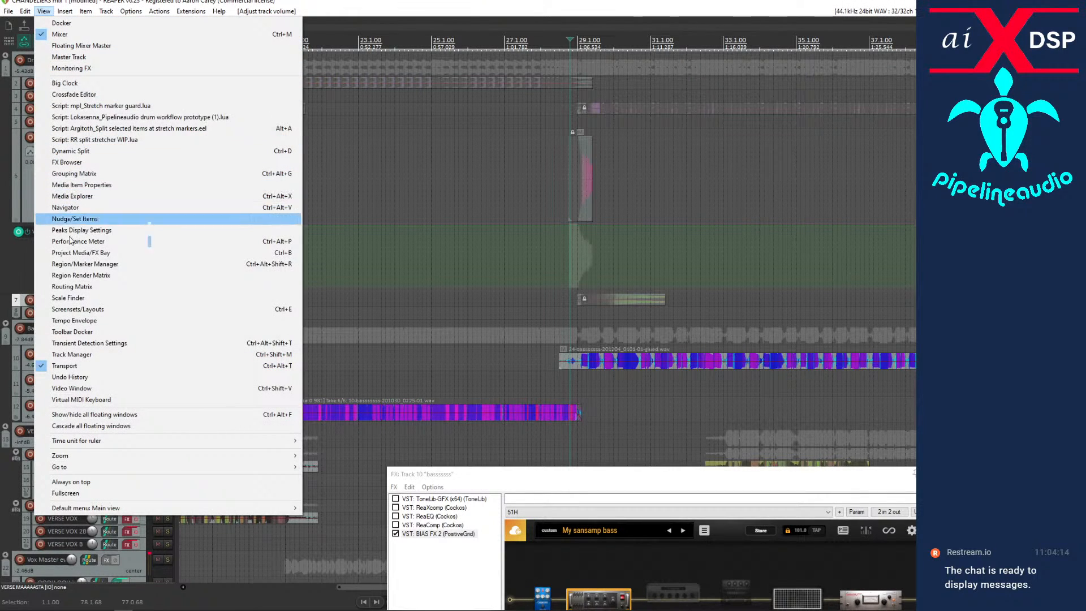
pyautogui.click(77, 355)
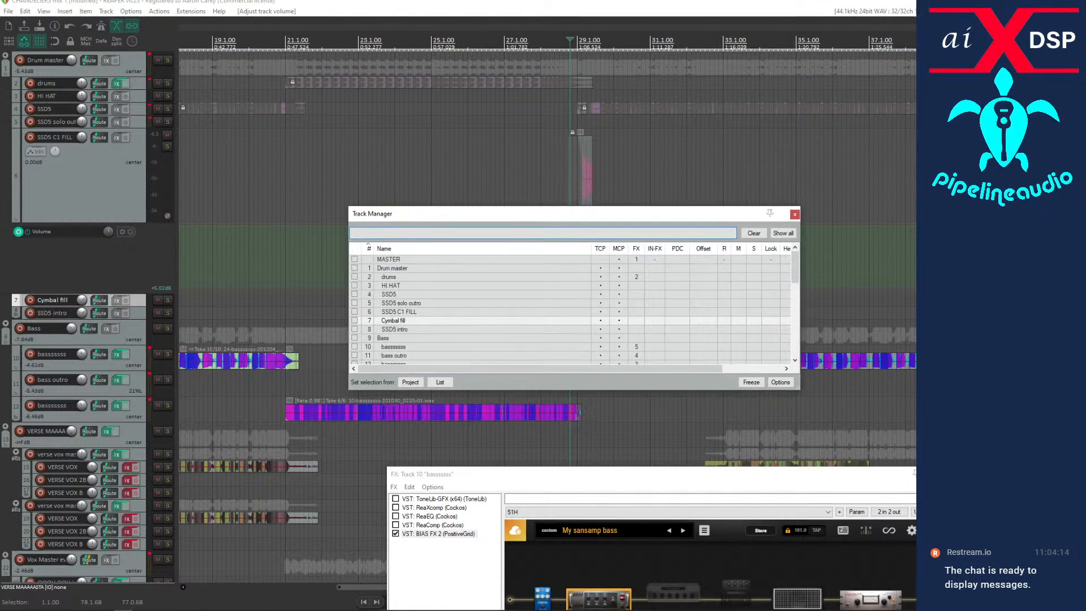
pyautogui.moveTo(0, 195); pyautogui.dragTo(630, 39)
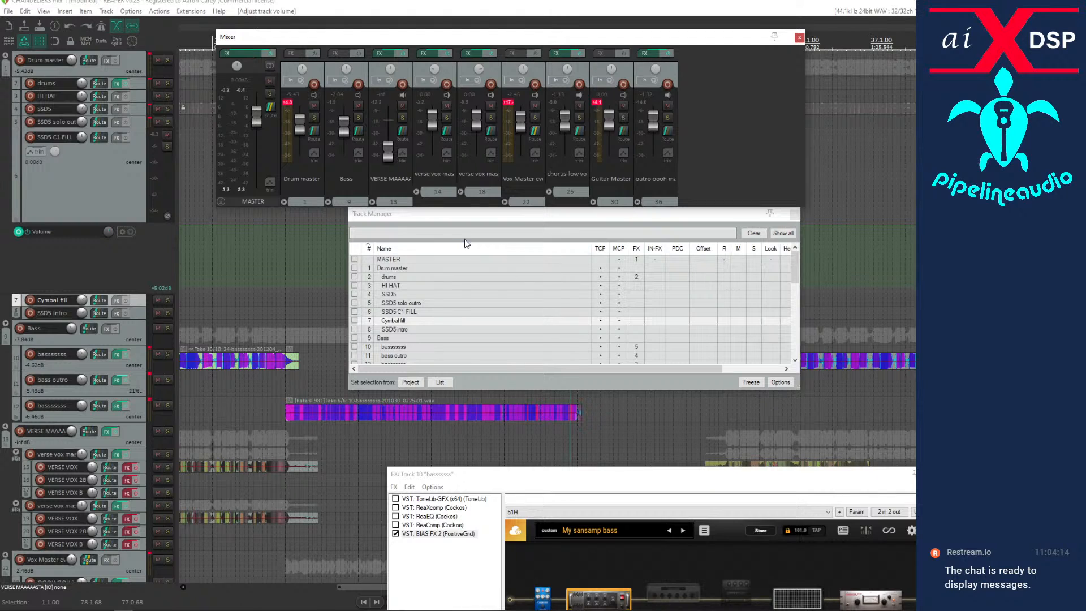
# Hide both verse vox master tracks and their VERSE VOX, VERSE VOX 2B and VERSE VOX B tracks from the mixer.
pyautogui.scroll(-3, 420, 343)
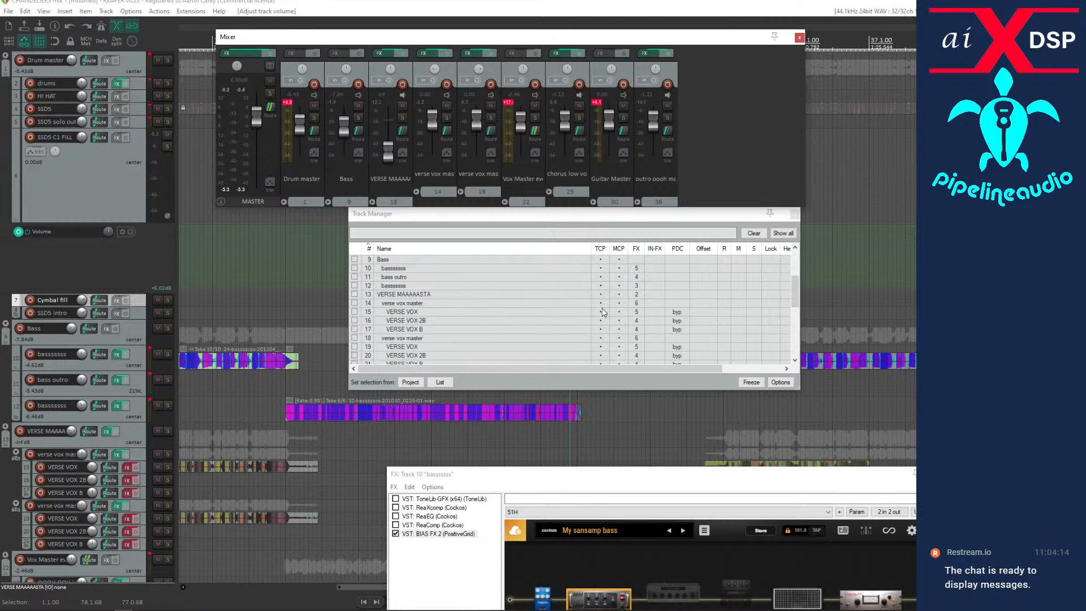
pyautogui.click(619, 304)
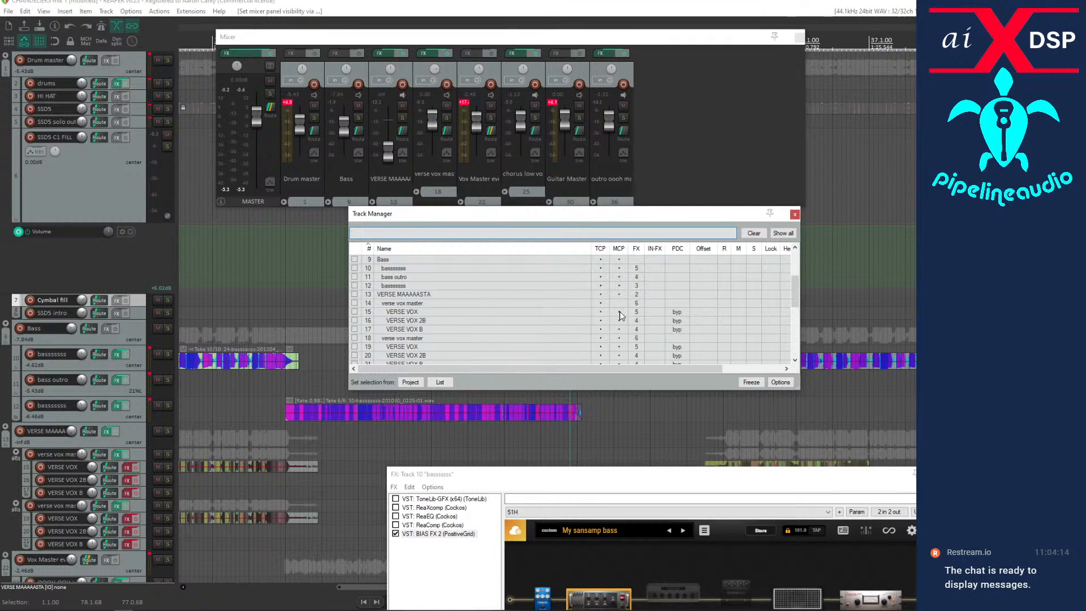
pyautogui.click(620, 321)
pyautogui.click(620, 331)
pyautogui.click(618, 338)
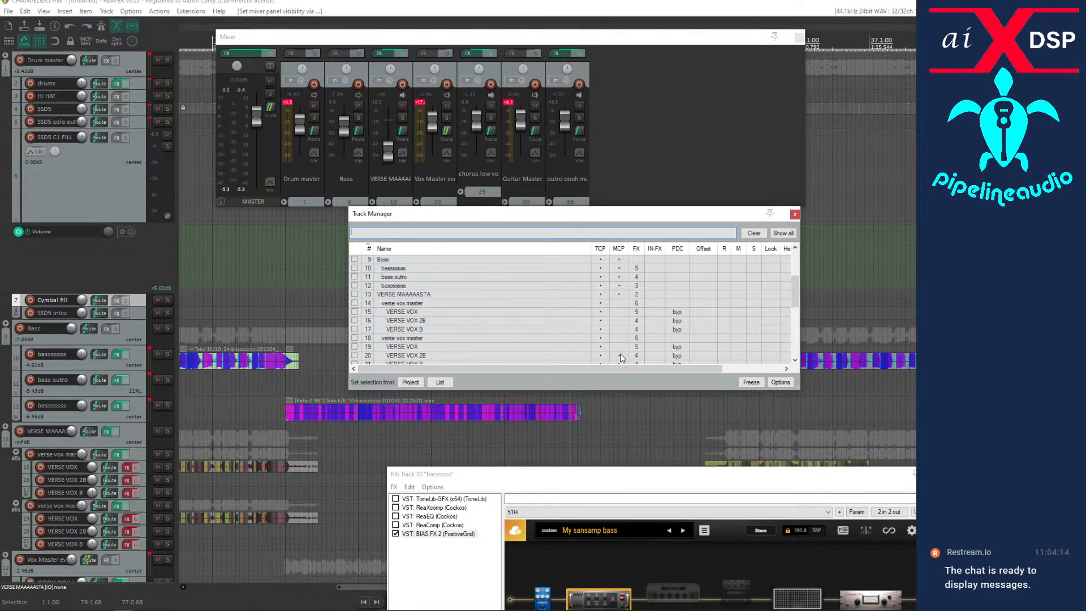
# Hide Vox Master everything else, both OOOH OOH intro tracks and chorus low vox master from the mixer.
pyautogui.scroll(-2, 619, 357)
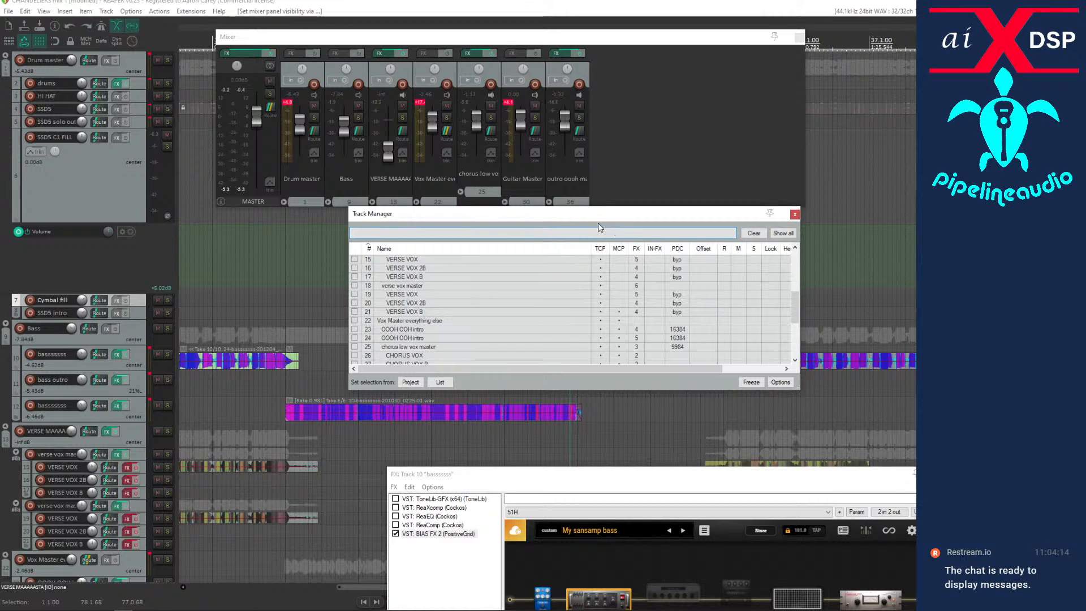
pyautogui.click(621, 320)
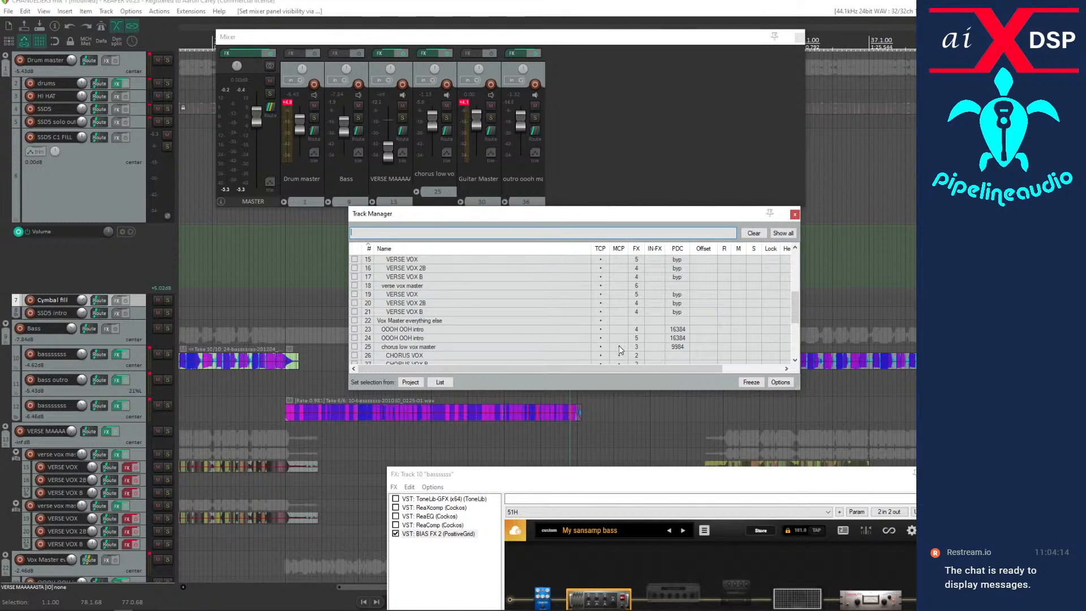
pyautogui.click(619, 348)
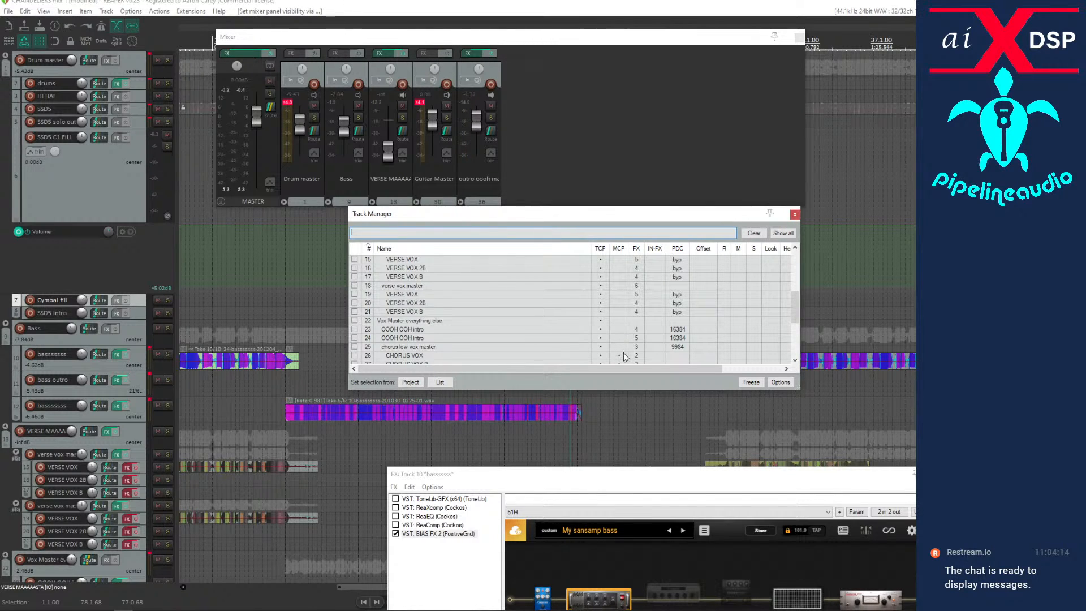
pyautogui.scroll(-1, 621, 353)
pyautogui.scroll(-3, 622, 354)
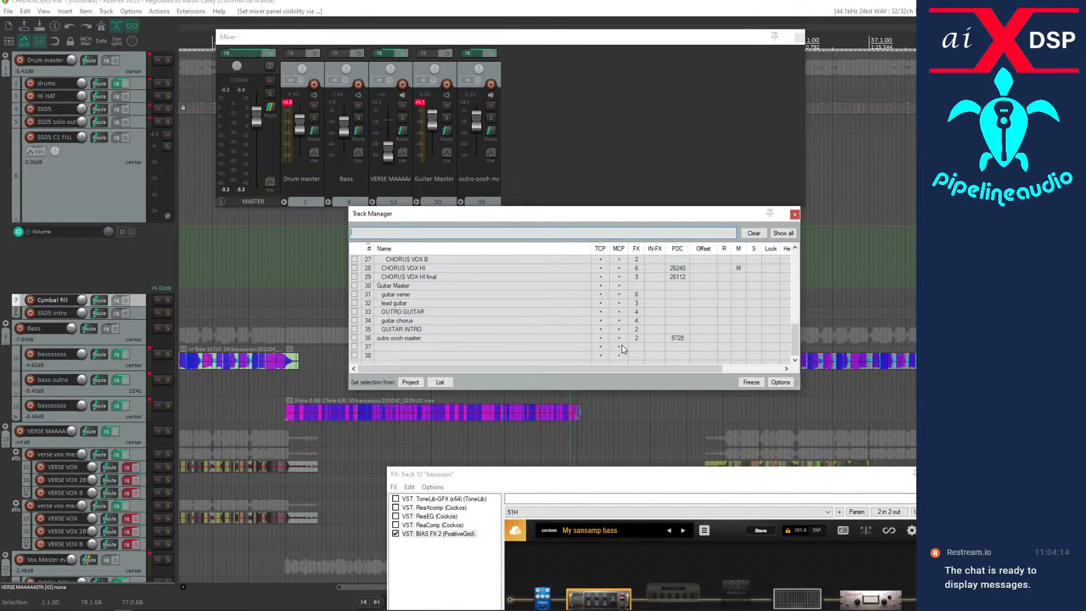
# Move the Mixer window off the arrangement and out of the visible screen area.
pyautogui.click(514, 41)
pyautogui.moveTo(513, 41); pyautogui.dragTo(488, 113)
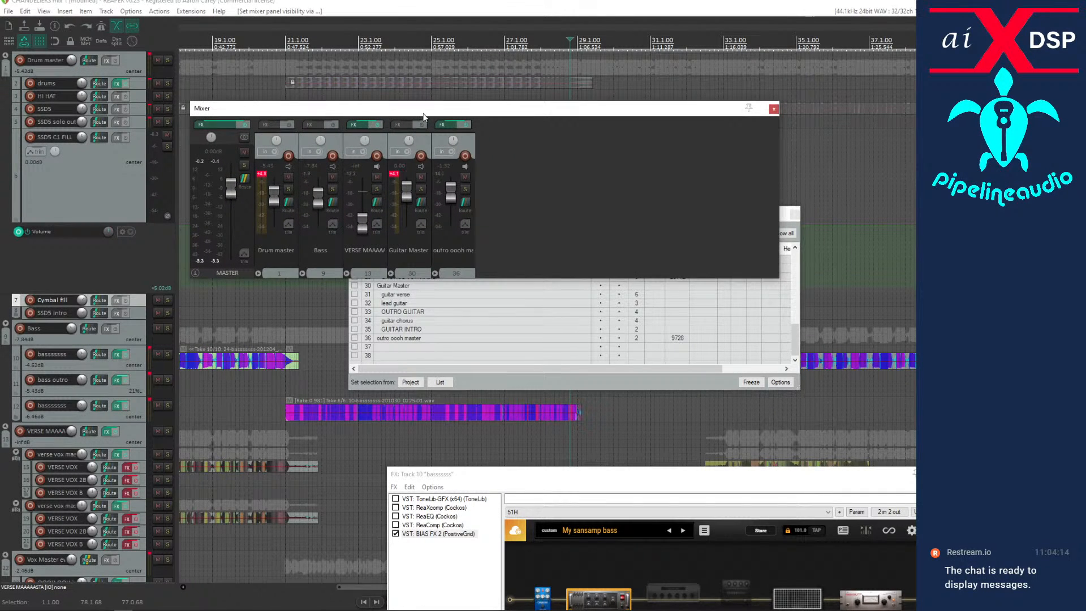
pyautogui.moveTo(419, 108); pyautogui.dragTo(0, 290)
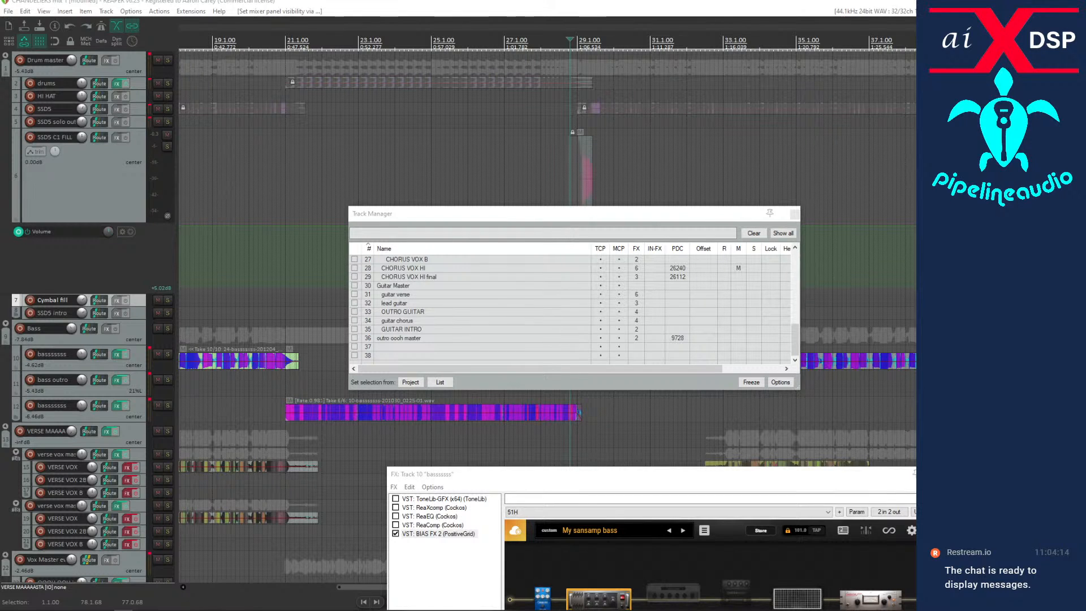
# Mute the verse vocal master, Guitar Master and outro oooh master tracks, and close the Track Manager.
pyautogui.press('F5')
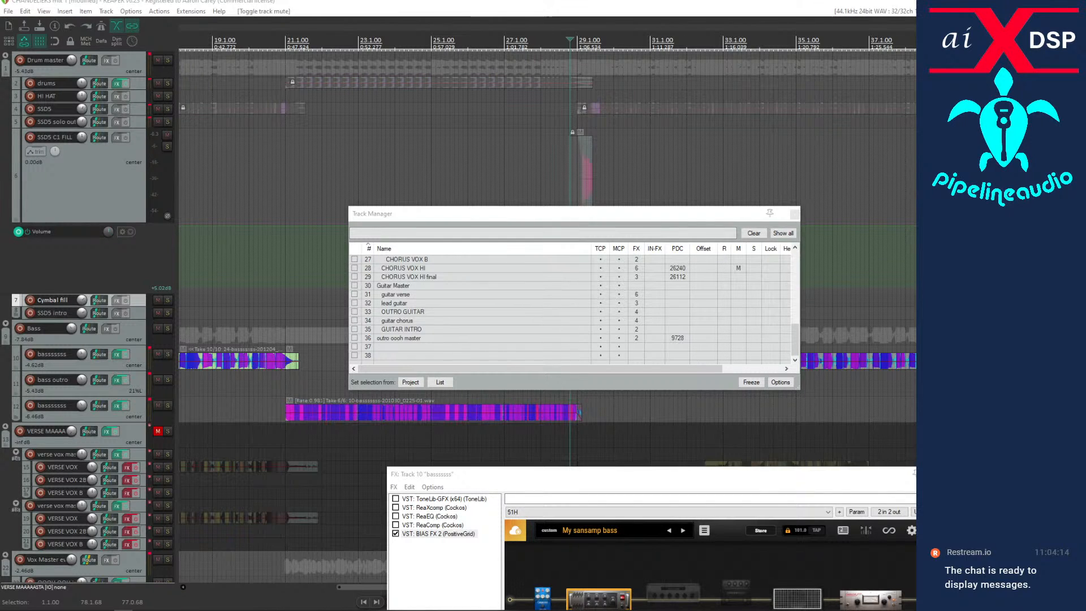
pyautogui.click(0, 289)
pyautogui.click(0, 289)
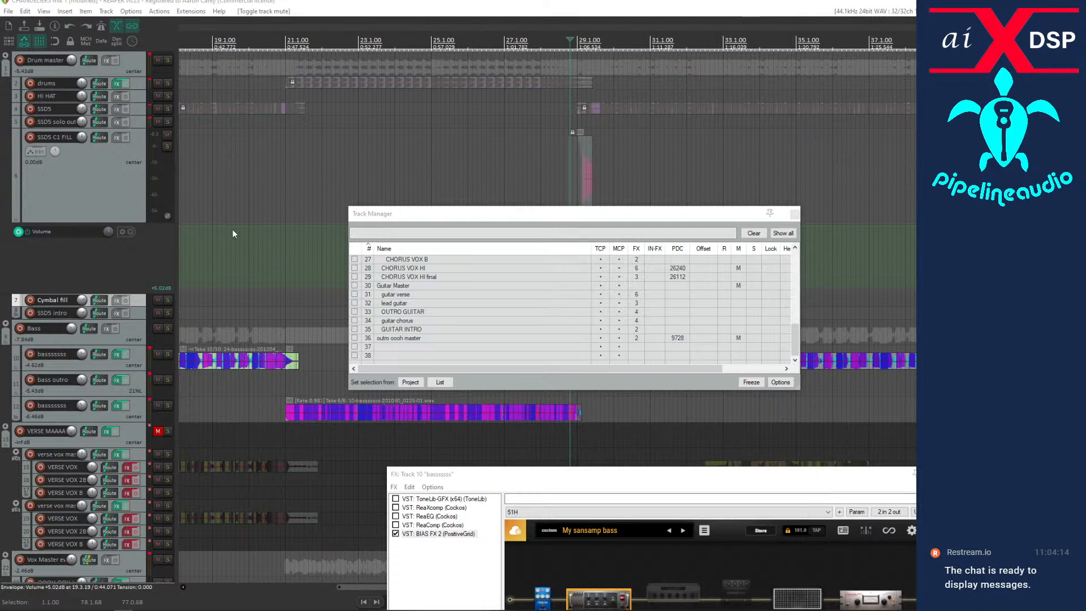
pyautogui.click(795, 215)
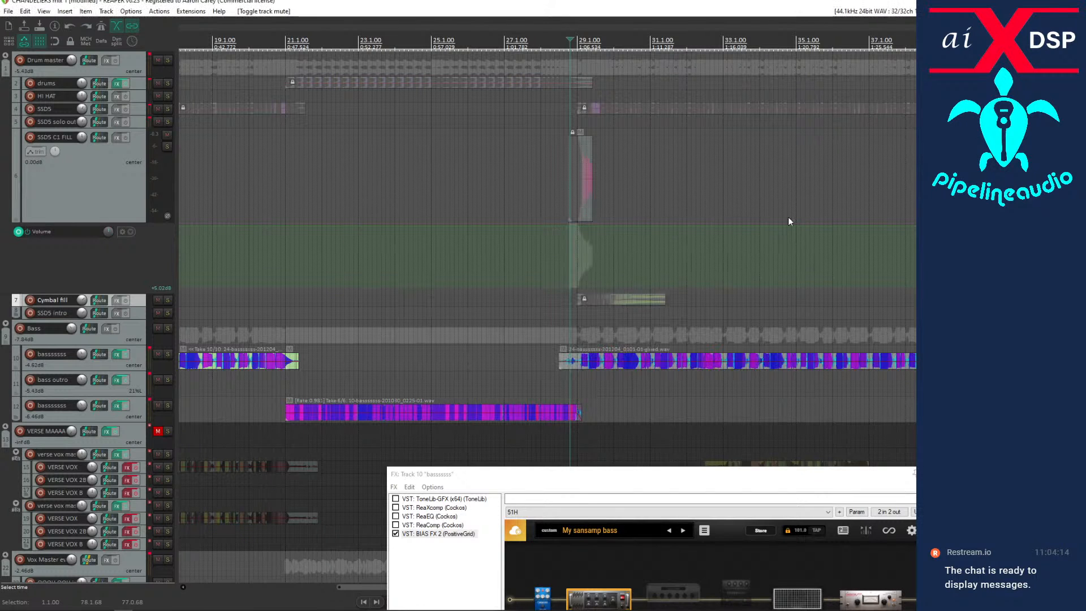
# Play the drums and bass from the start of the first bass item, and make the drums track taller.
pyautogui.scroll(-5, 223, 253)
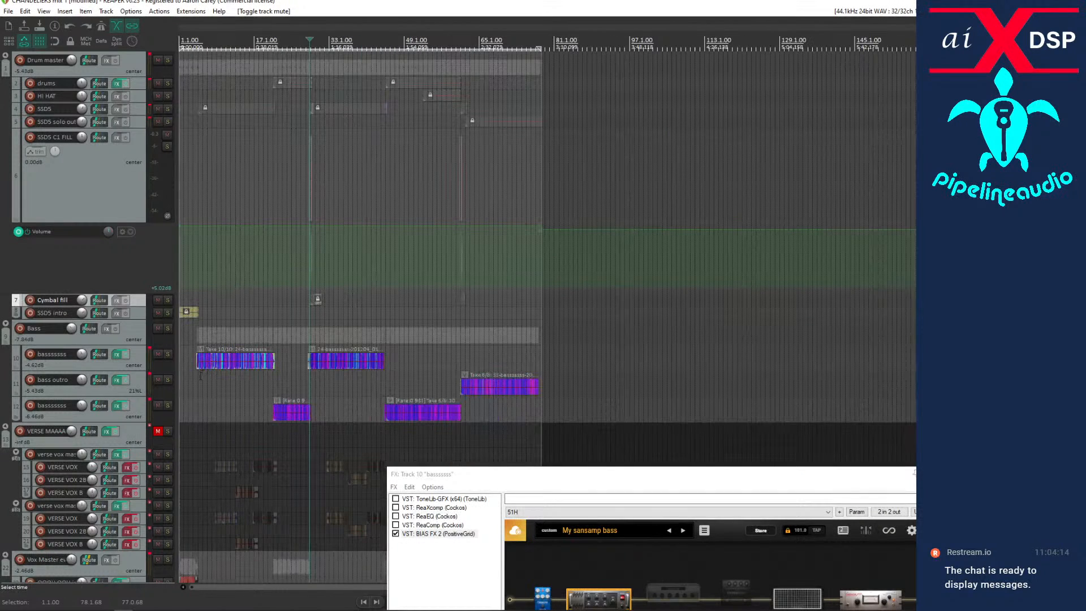
pyautogui.click(199, 376)
pyautogui.press('space')
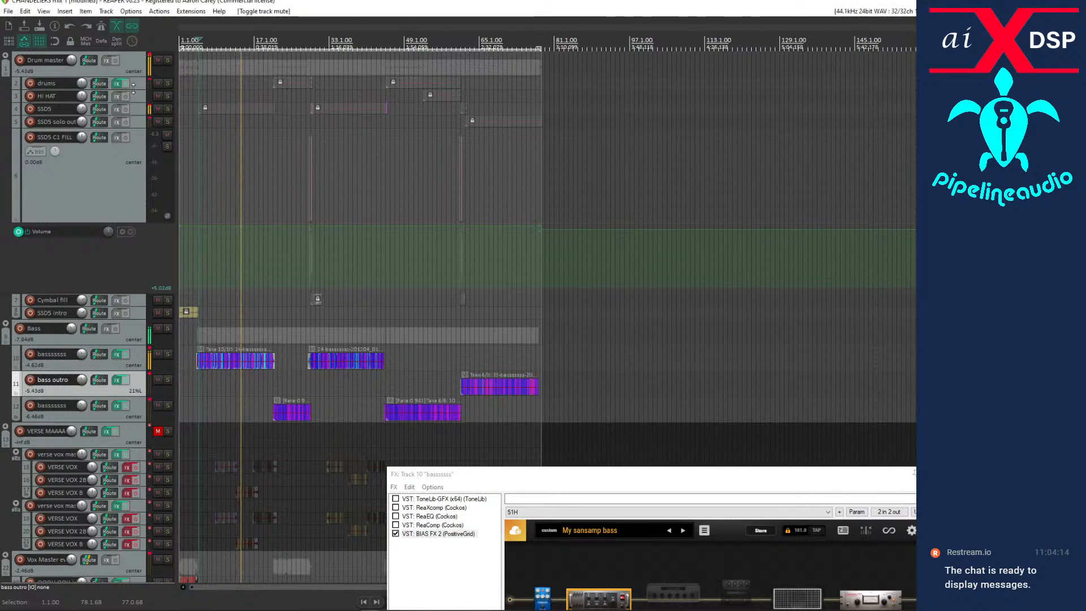
pyautogui.moveTo(134, 89); pyautogui.dragTo(134, 116)
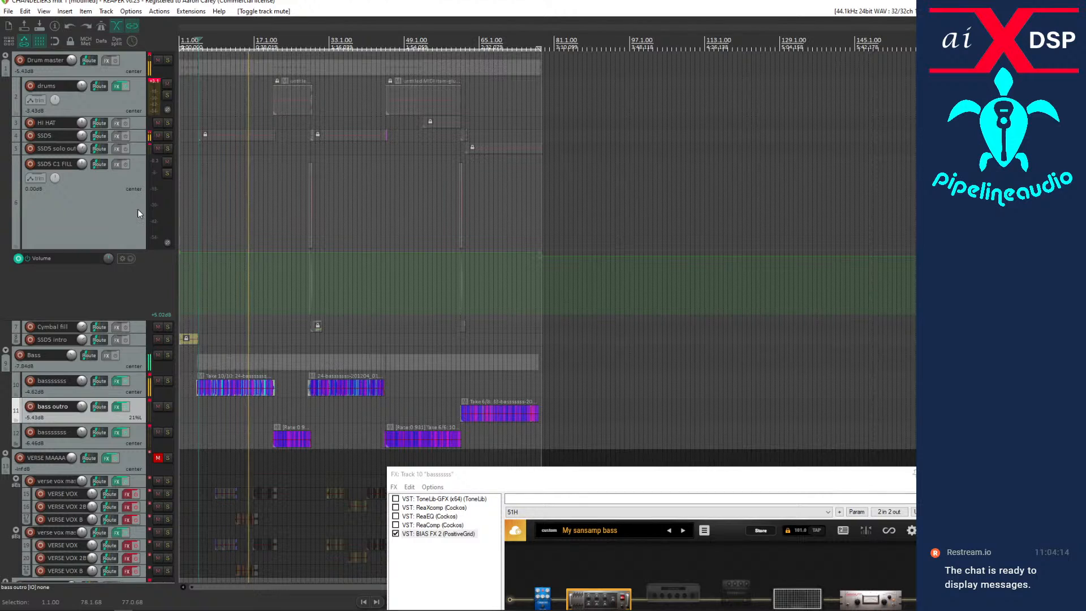
pyautogui.click(114, 100)
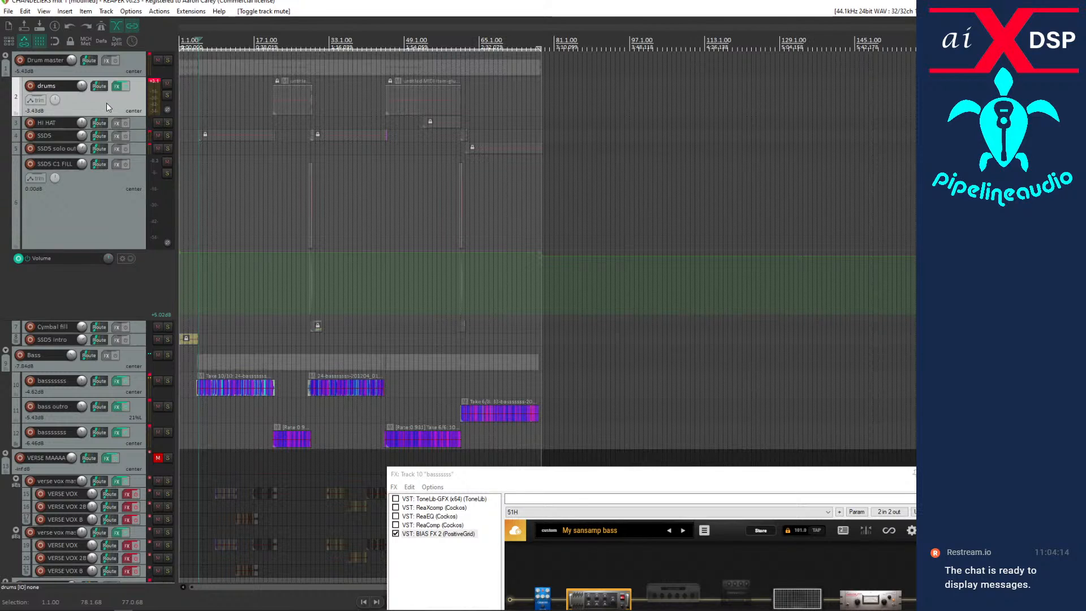
# Listen to the drums track in solo from about bar 23 to the fill, unsolo it, and briefly solo the HI HAT track.
pyautogui.click(168, 95)
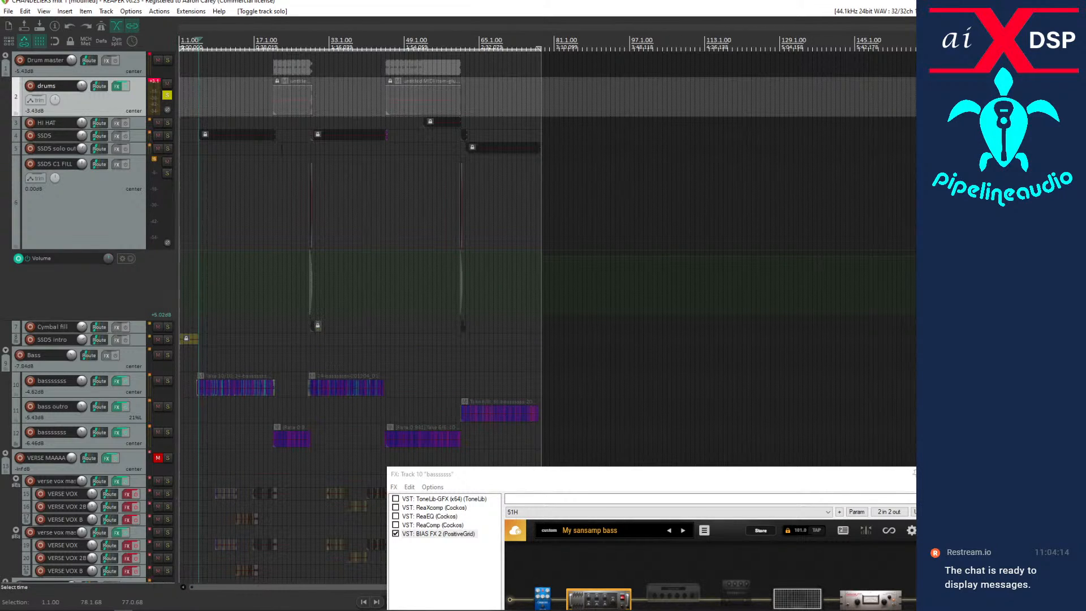
pyautogui.click(283, 163)
pyautogui.press('space')
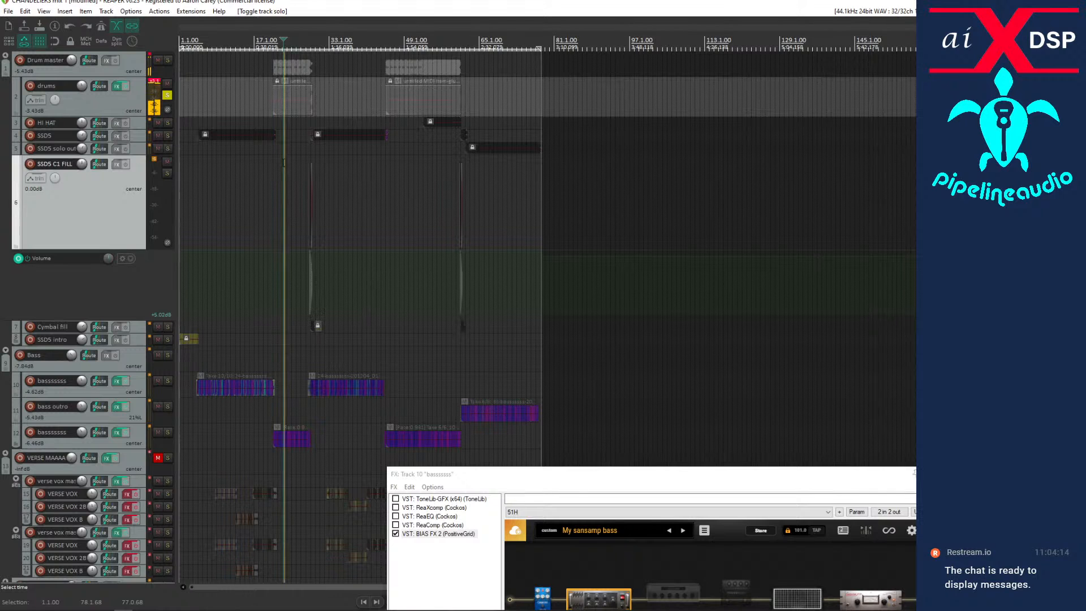
pyautogui.scroll(5, 303, 160)
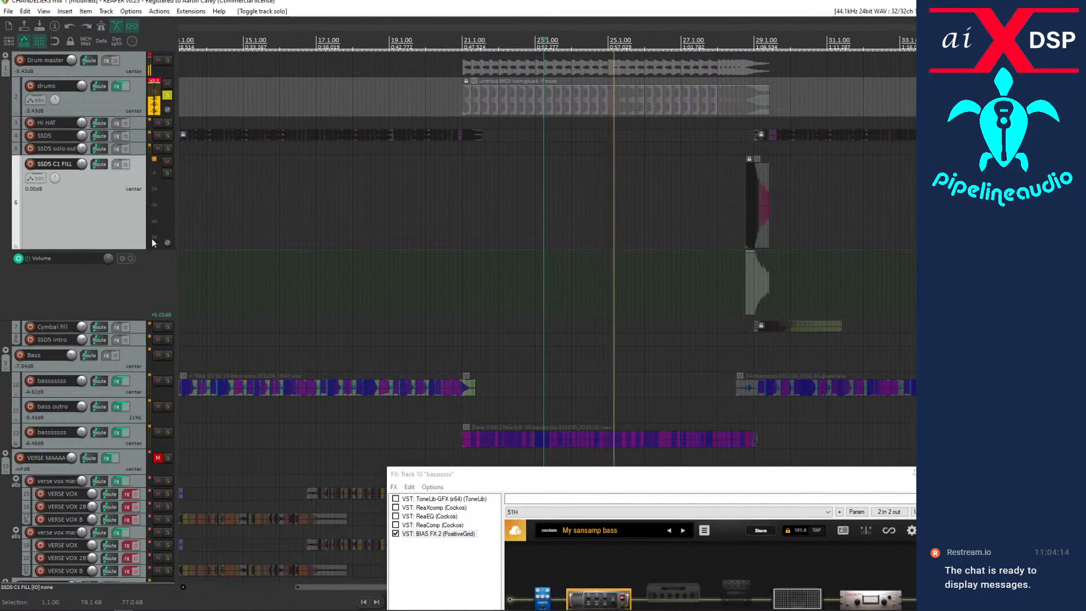
pyautogui.scroll(-5, 130, 242)
pyautogui.scroll(-2, 130, 242)
pyautogui.scroll(7, 130, 241)
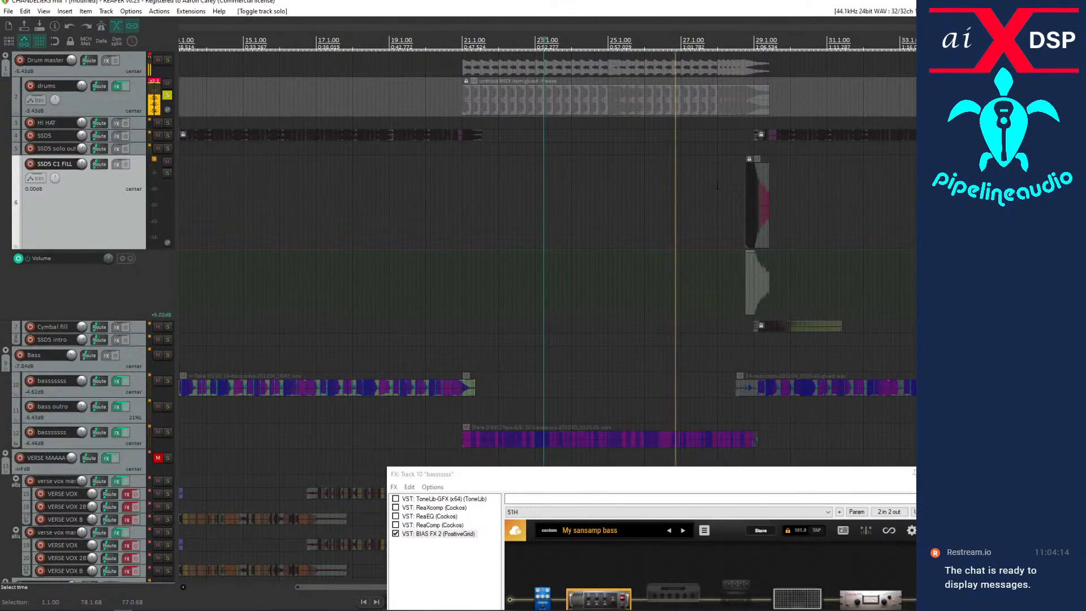
pyautogui.scroll(-3, 572, 187)
pyautogui.scroll(-3, 573, 186)
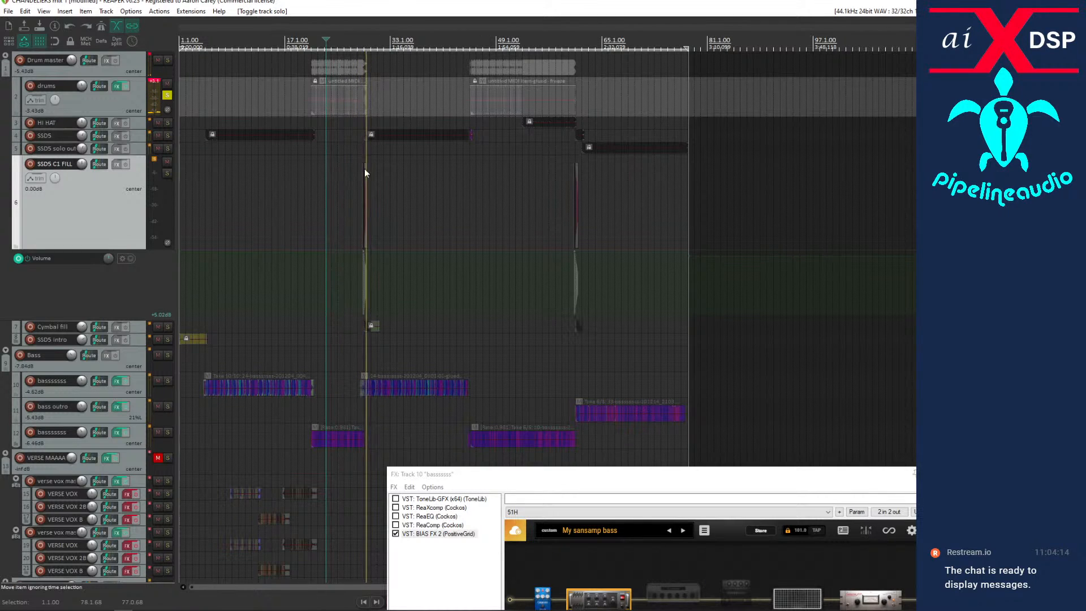
pyautogui.press('space')
pyautogui.click(166, 96)
pyautogui.click(167, 122)
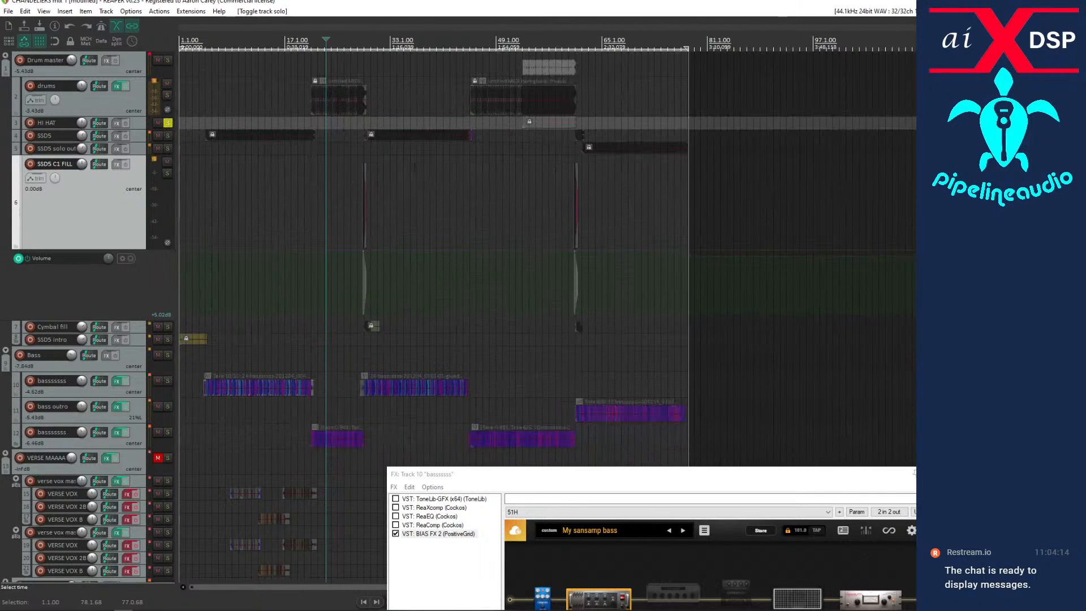
pyautogui.click(168, 123)
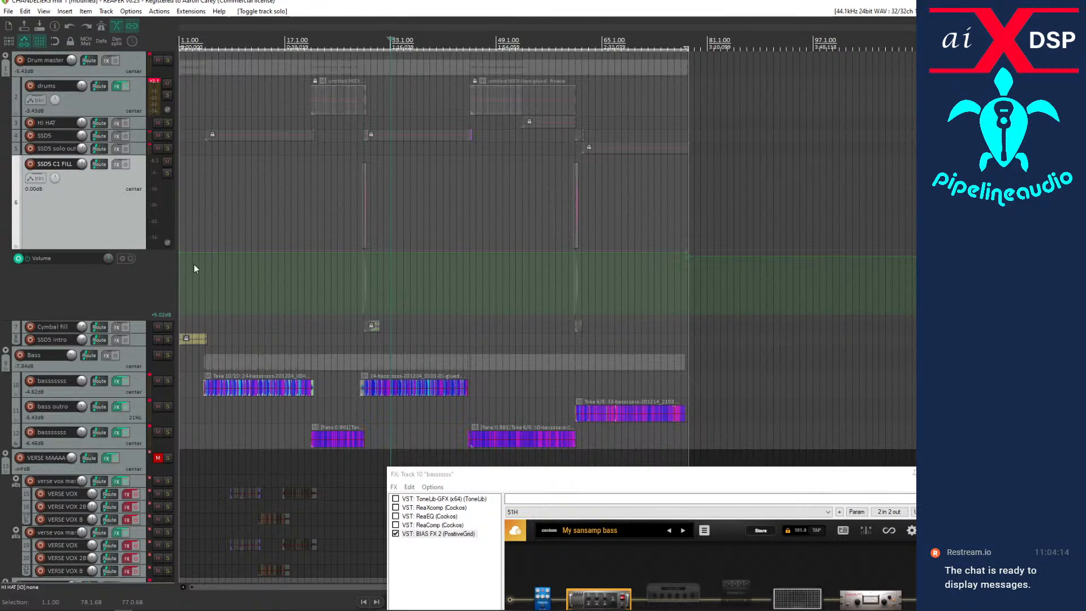
# Make the SSD5 track taller and compare it muted, unmuted and soloed during playback from about bar 33.
pyautogui.press('space')
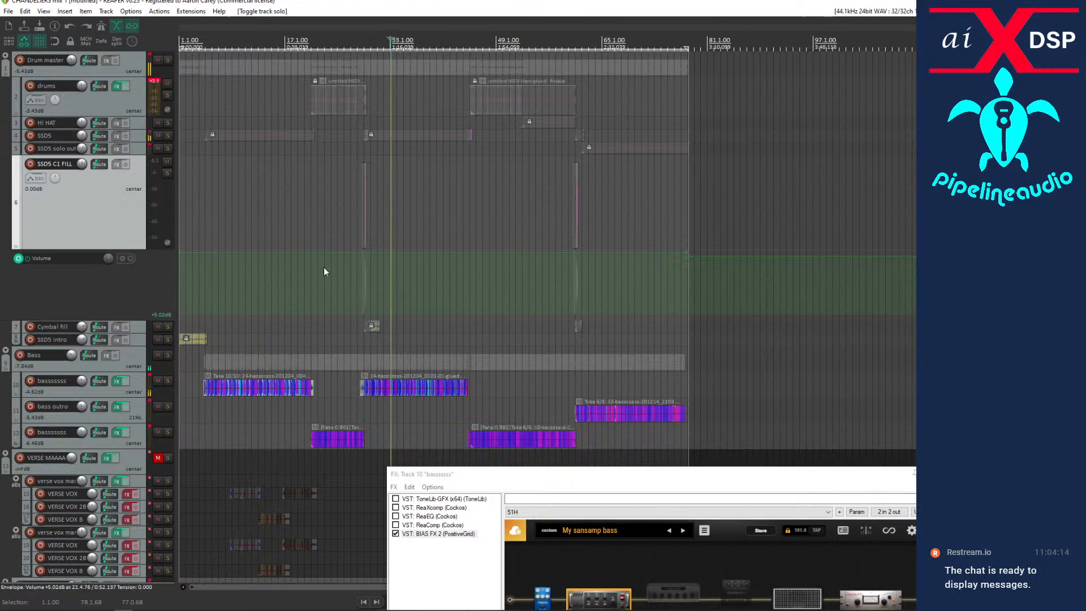
pyautogui.doubleClick(135, 140)
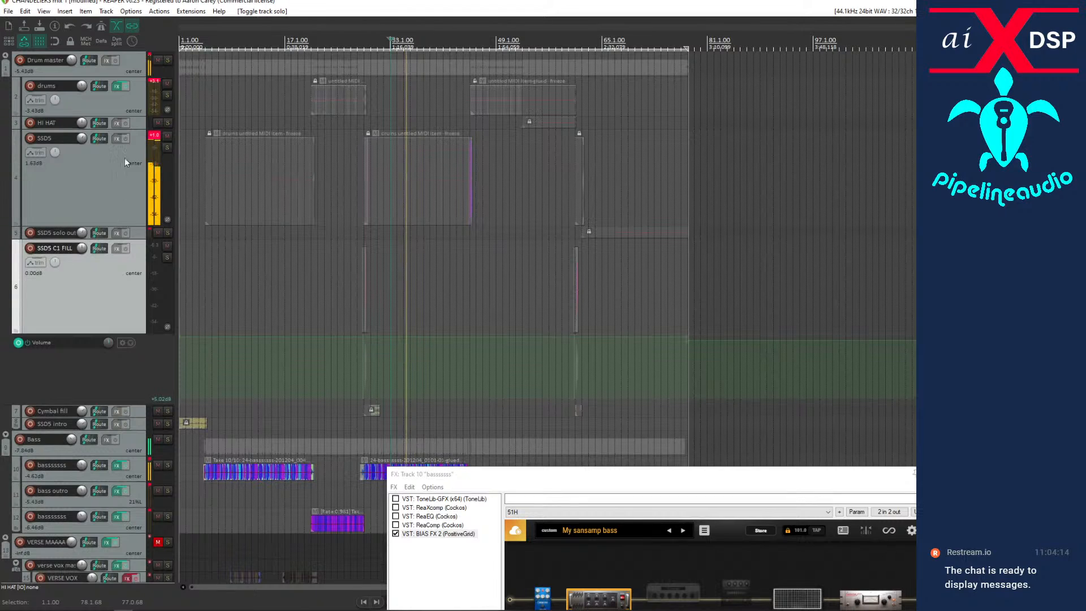
pyautogui.click(167, 140)
pyautogui.click(167, 141)
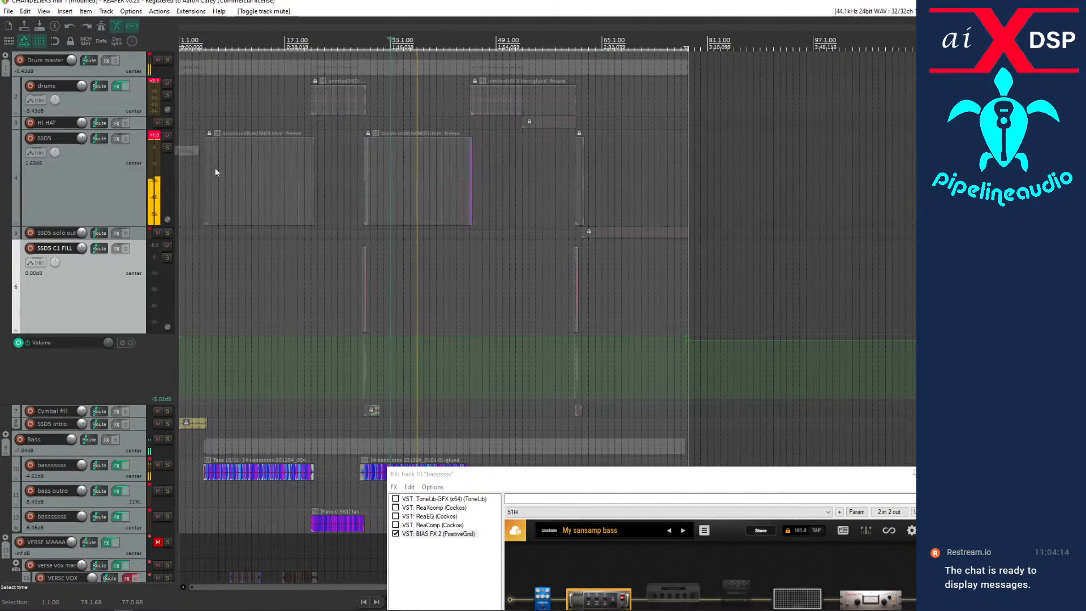
pyautogui.click(167, 147)
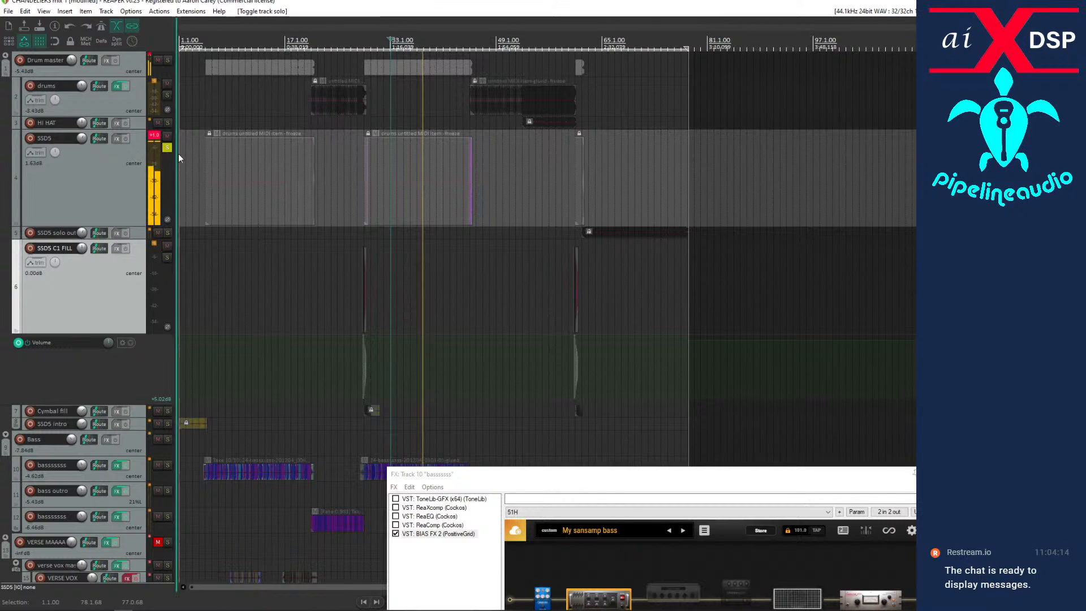
# Examine the waveform of the SSD5 item starting at bar 29 up close, and unsolo the track.
pyautogui.click(415, 195)
pyautogui.scroll(10, 415, 194)
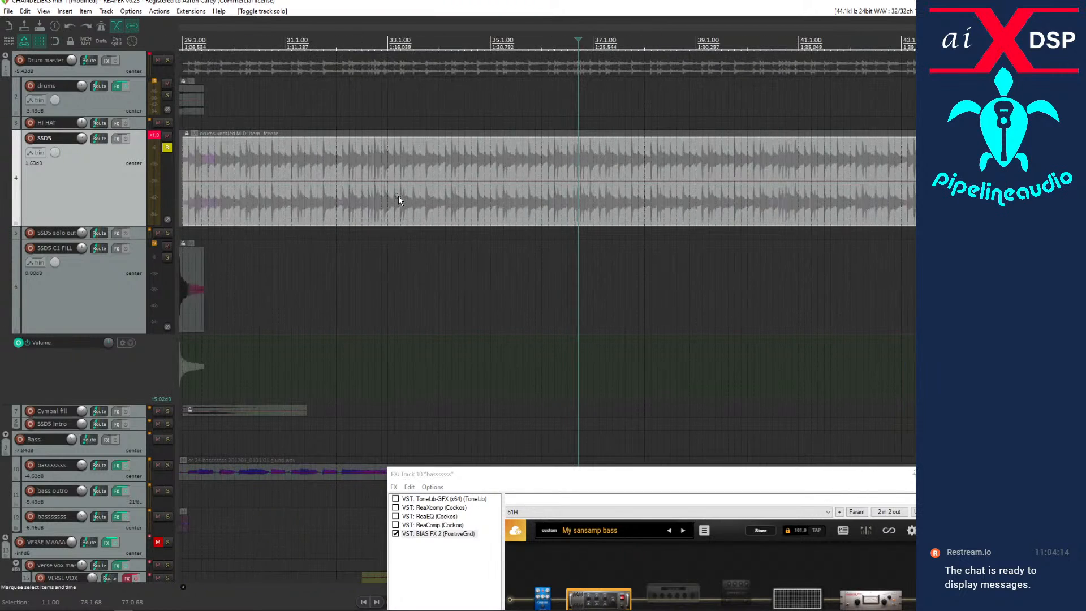
pyautogui.scroll(-10, 398, 196)
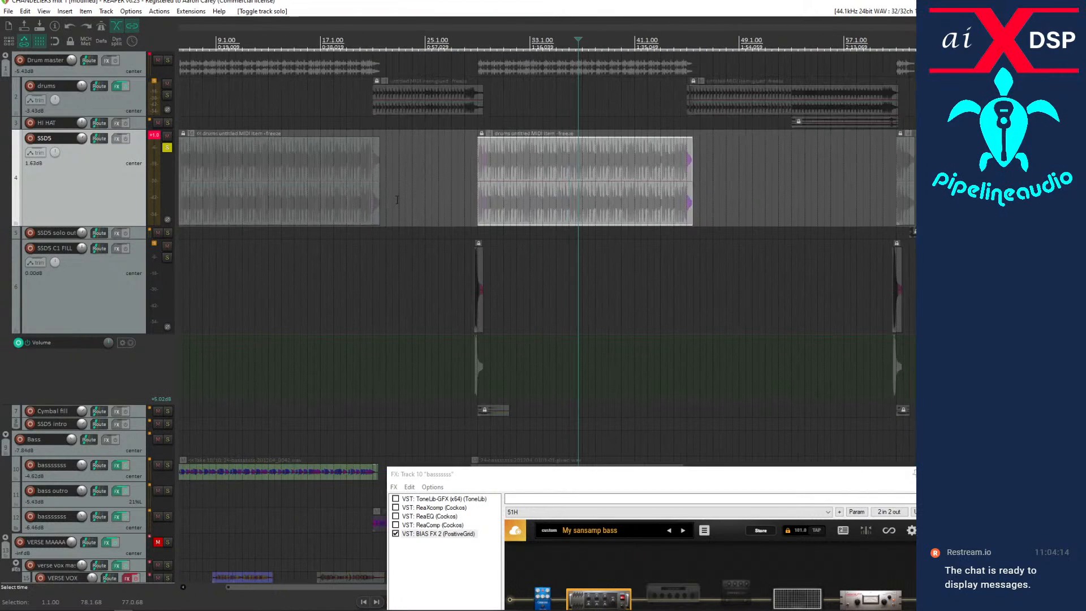
pyautogui.click(167, 148)
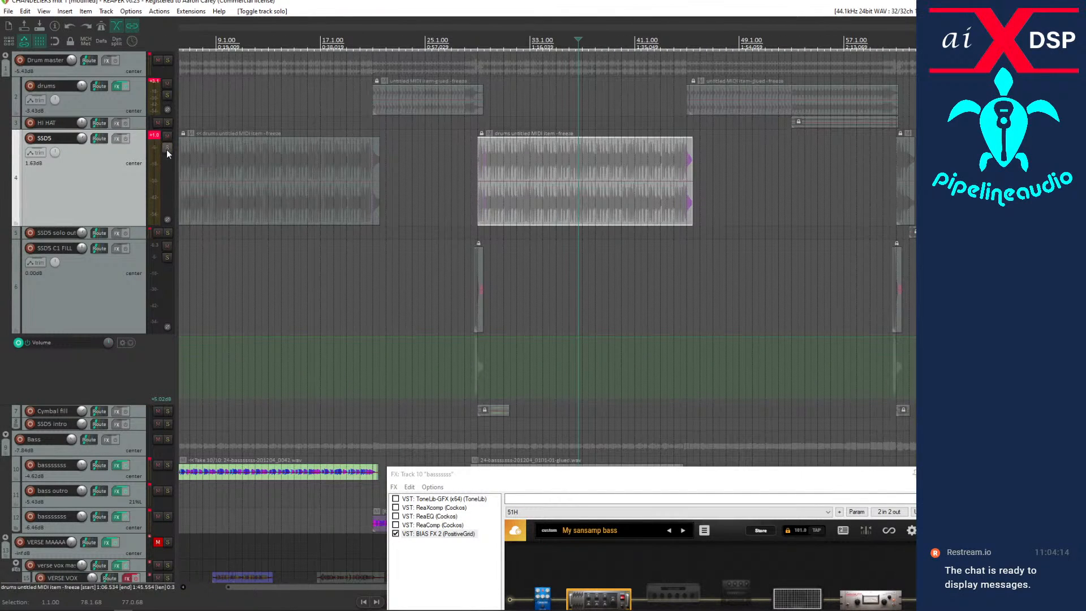
# Clear the SSD5 track's peak indicator, reset its volume to 0.00 dB during playback, and stop playback.
pyautogui.click(155, 134)
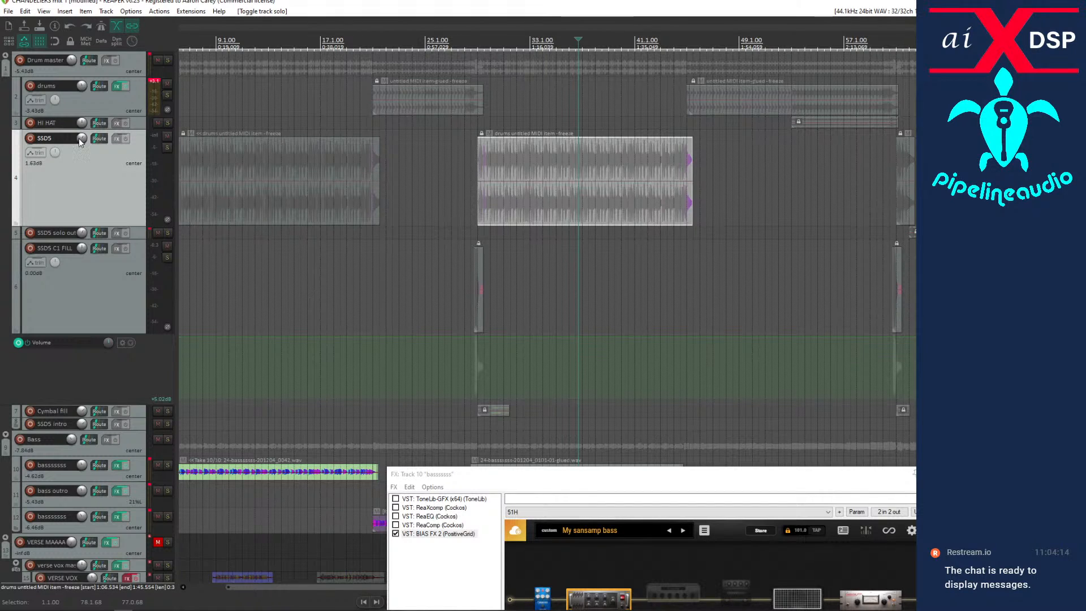
pyautogui.press('space')
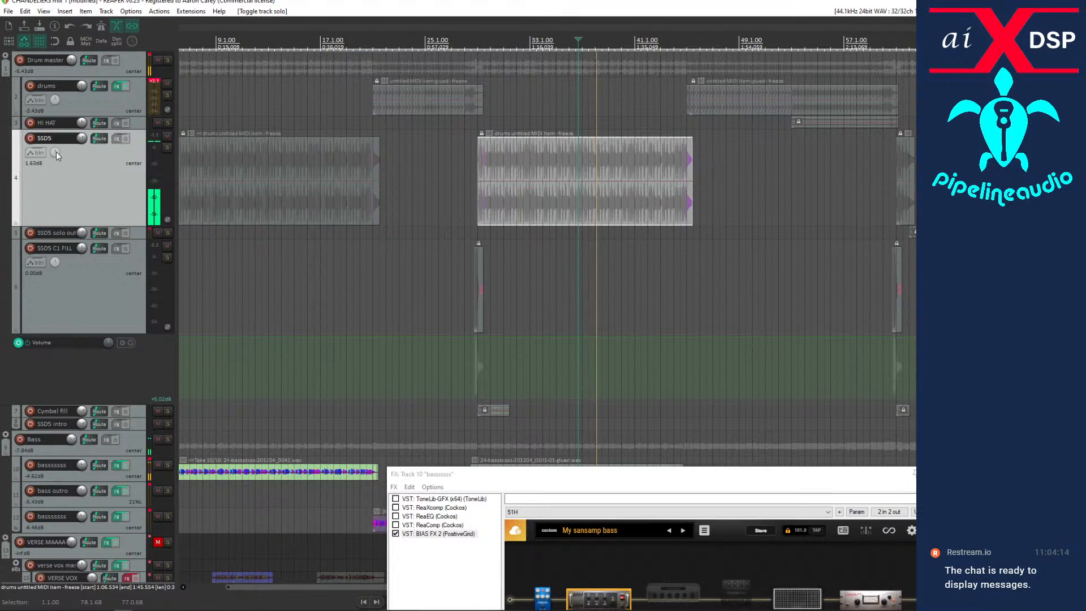
pyautogui.click(82, 139)
pyautogui.doubleClick(82, 139)
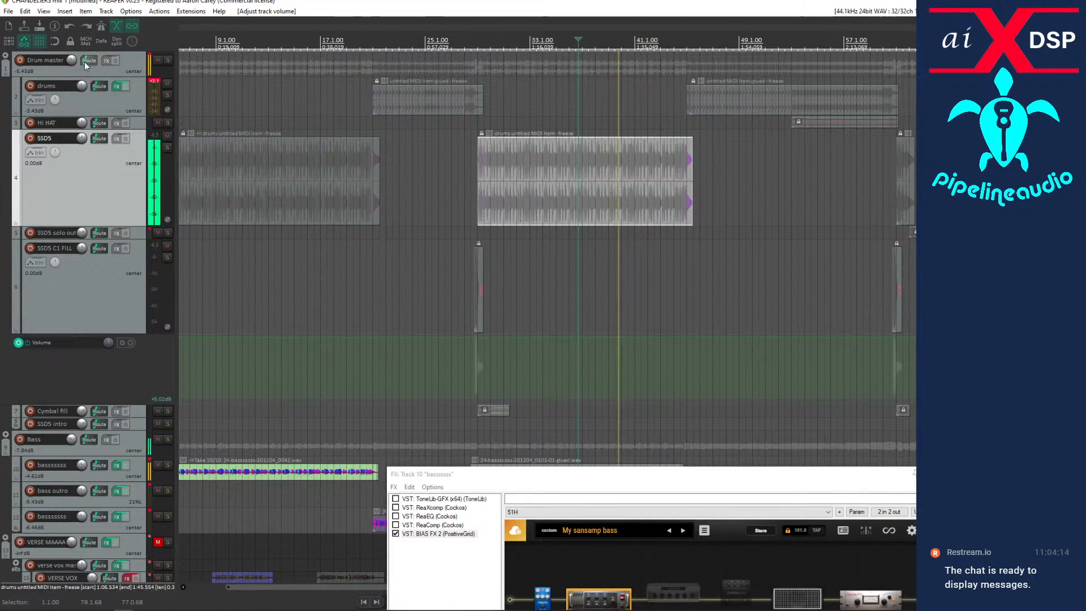
pyautogui.moveTo(76, 60)
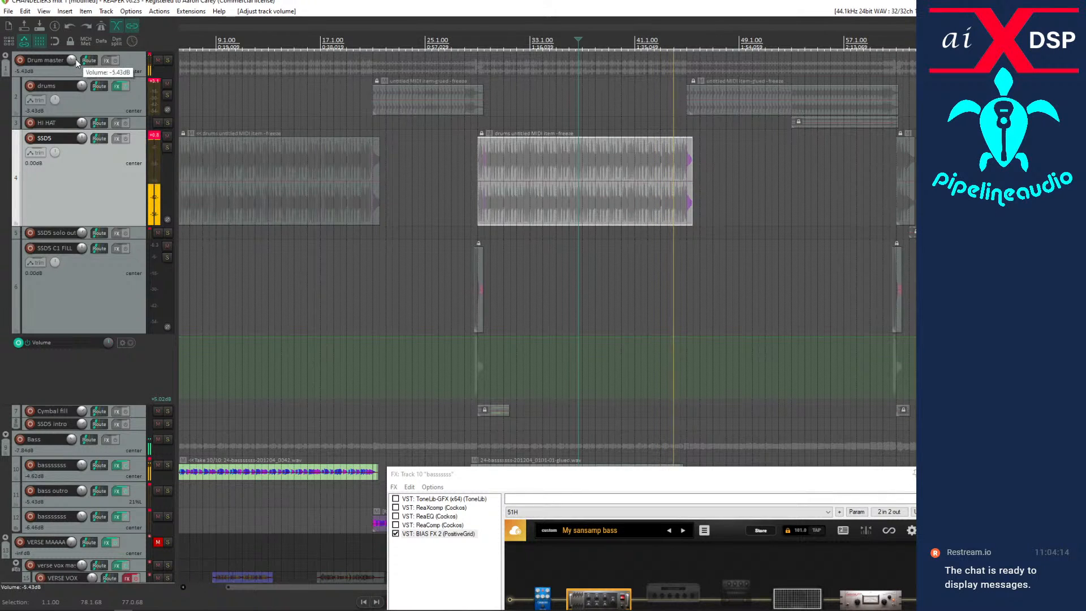
pyautogui.press('space')
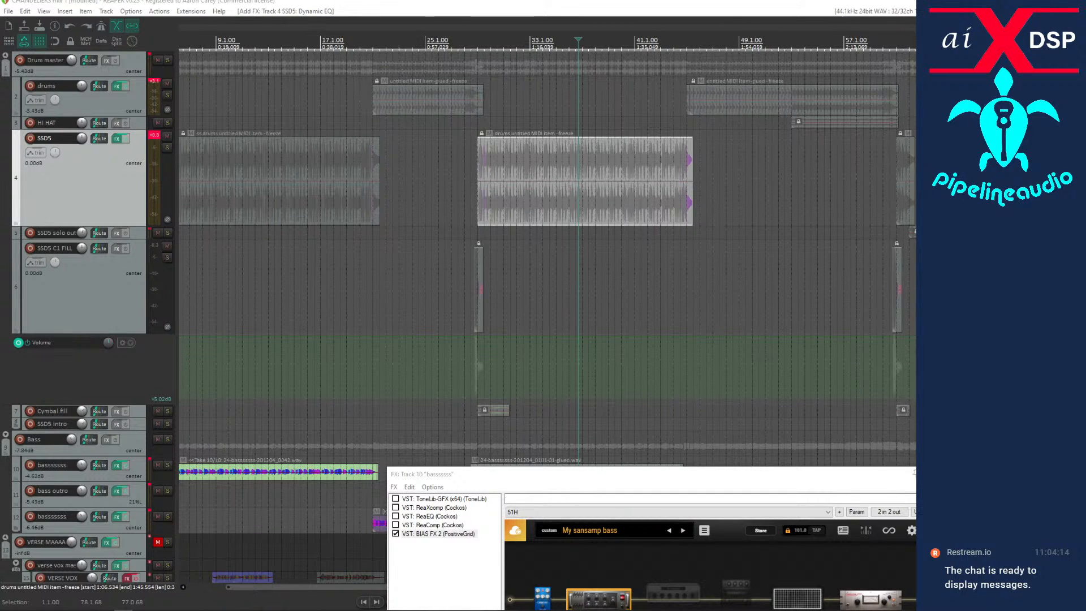
# Boost band 3 of the SSD5 track's Dynamic EQ by 2.4 dB at 406 Hz during playback, and bypass the plug-in.
pyautogui.moveTo(0, 132); pyautogui.dragTo(458, 240)
pyautogui.press('space')
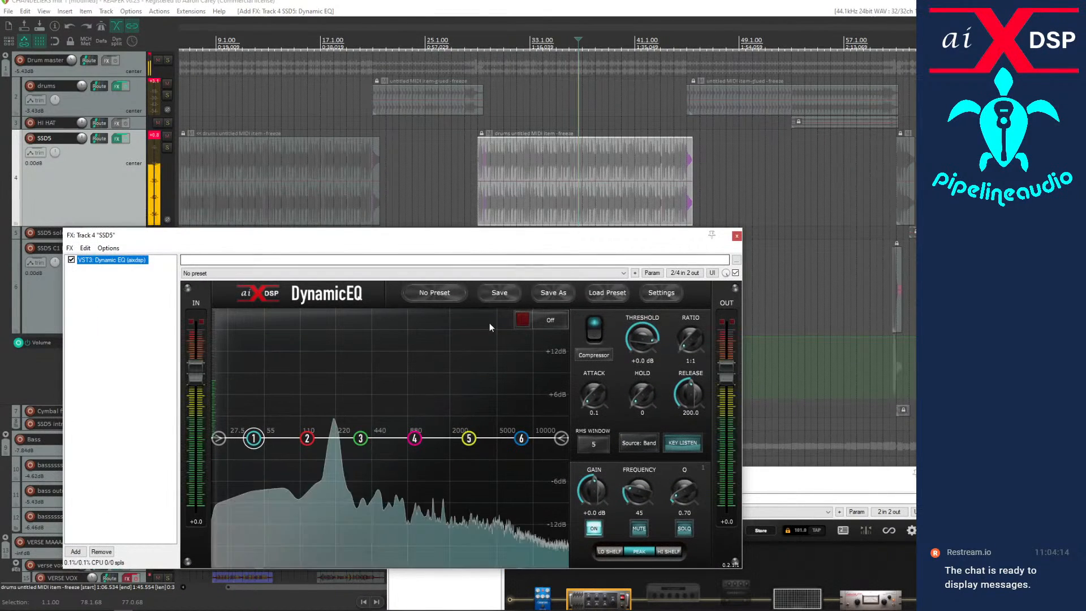
pyautogui.click(360, 434)
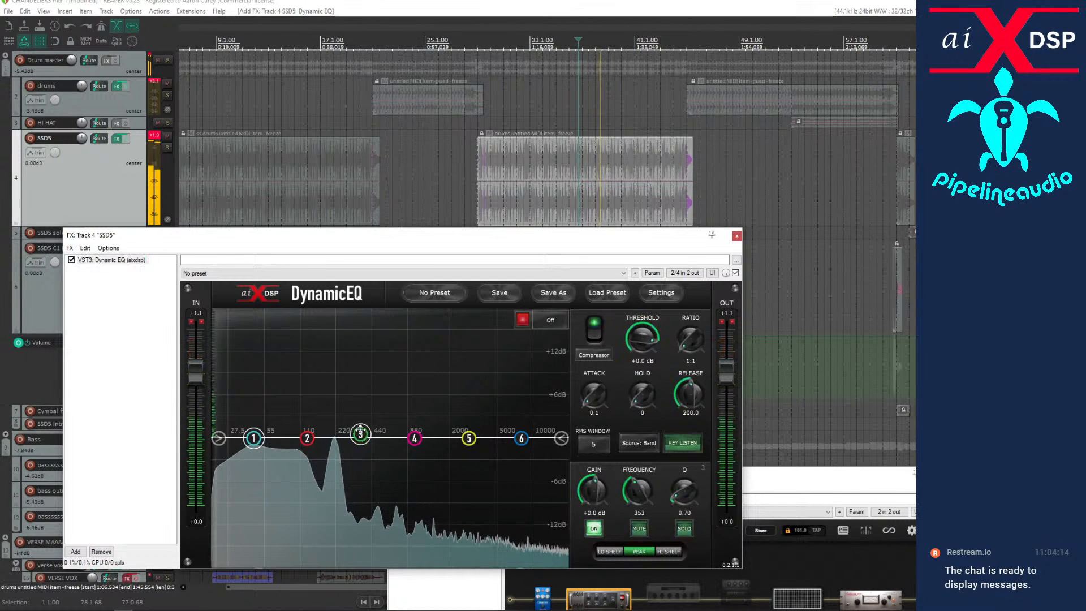
pyautogui.moveTo(360, 434)
pyautogui.mouseDown()
pyautogui.moveTo(360, 405)
pyautogui.moveTo(367, 420)
pyautogui.mouseUp()
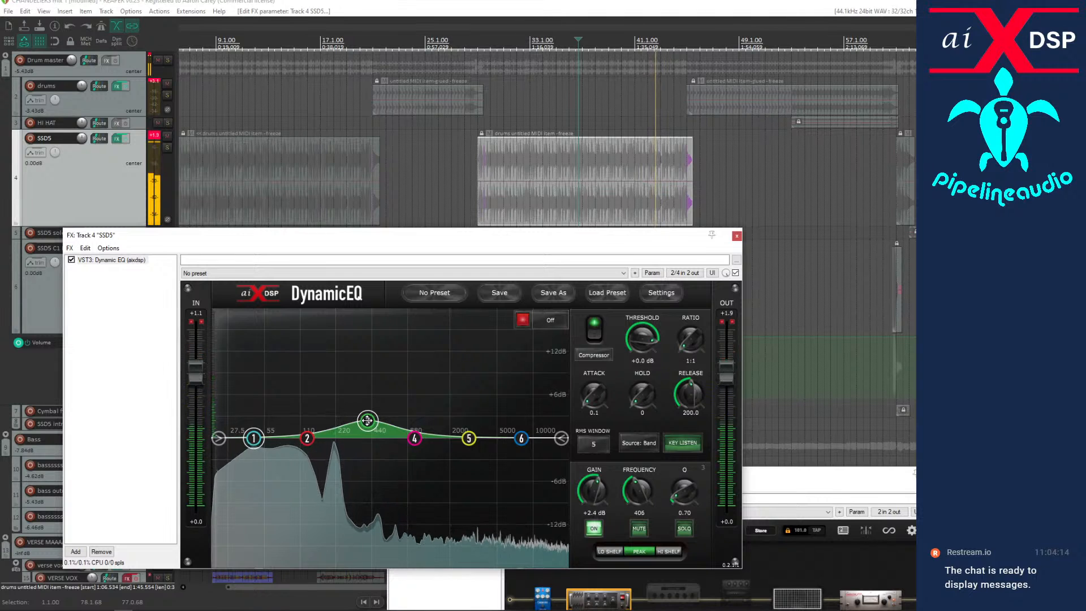
pyautogui.click(71, 261)
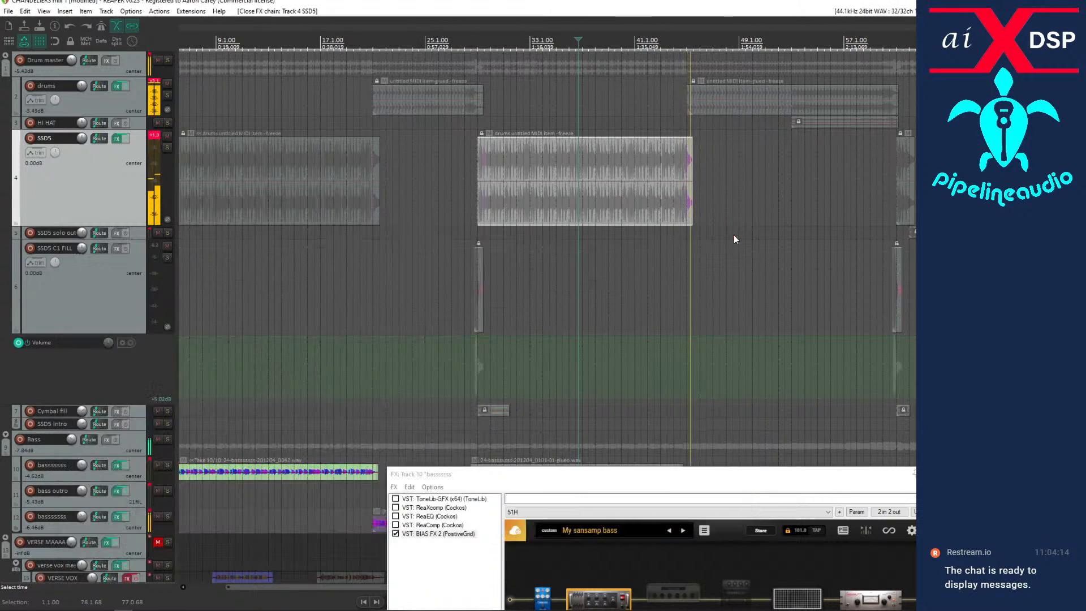
pyautogui.click(738, 236)
# Open the Track Manager and locate the verse vocal tracks in its list, leaving their colours as they are.
pyautogui.scroll(-3, 369, 303)
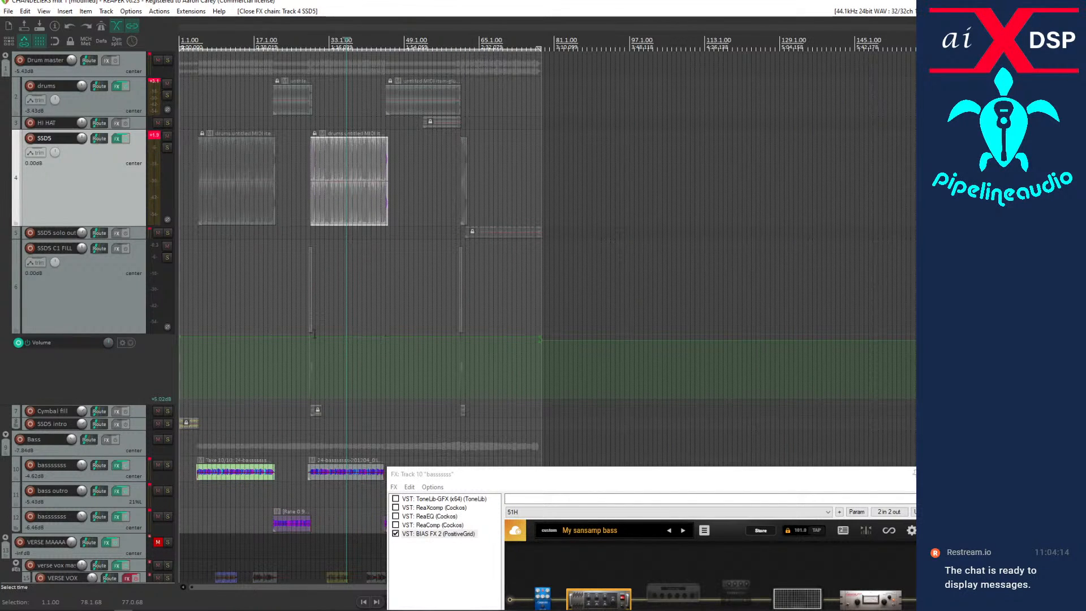
pyautogui.scroll(-3, 104, 368)
pyautogui.scroll(-6, 104, 365)
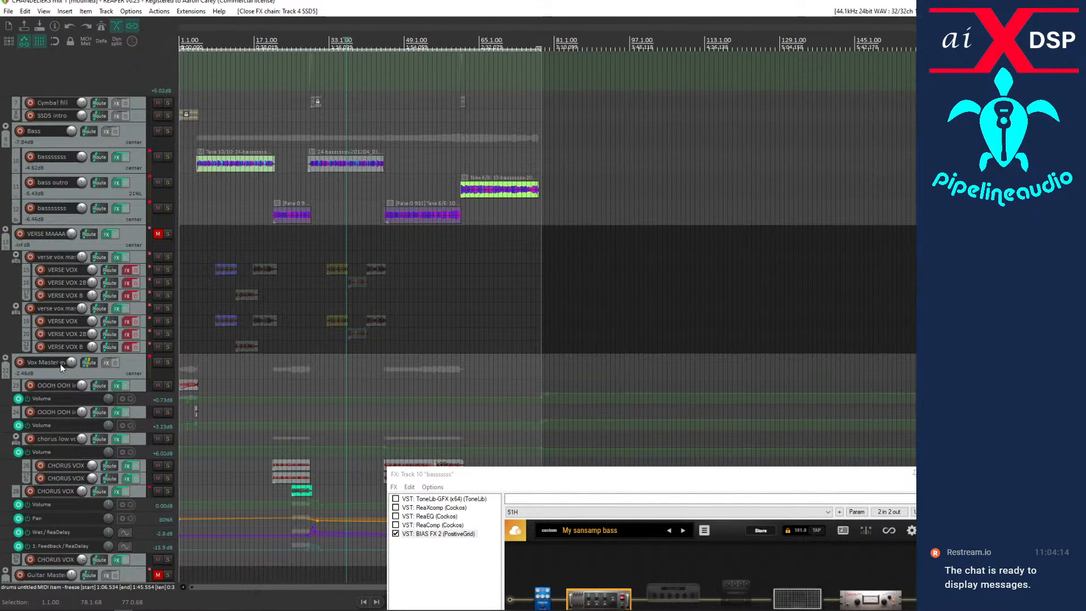
pyautogui.scroll(-3, 79, 374)
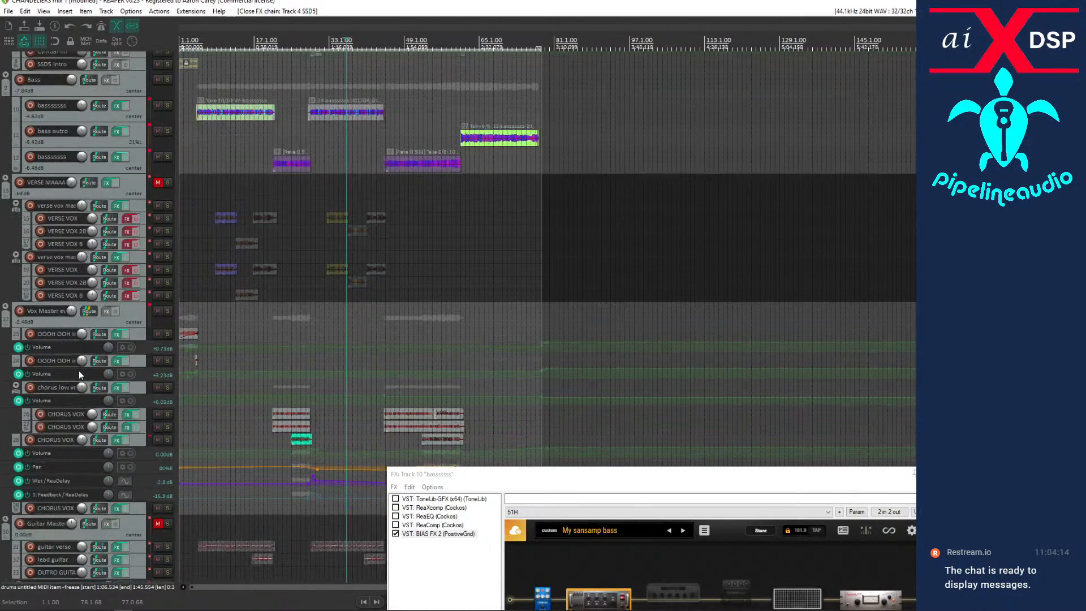
pyautogui.click(48, 11)
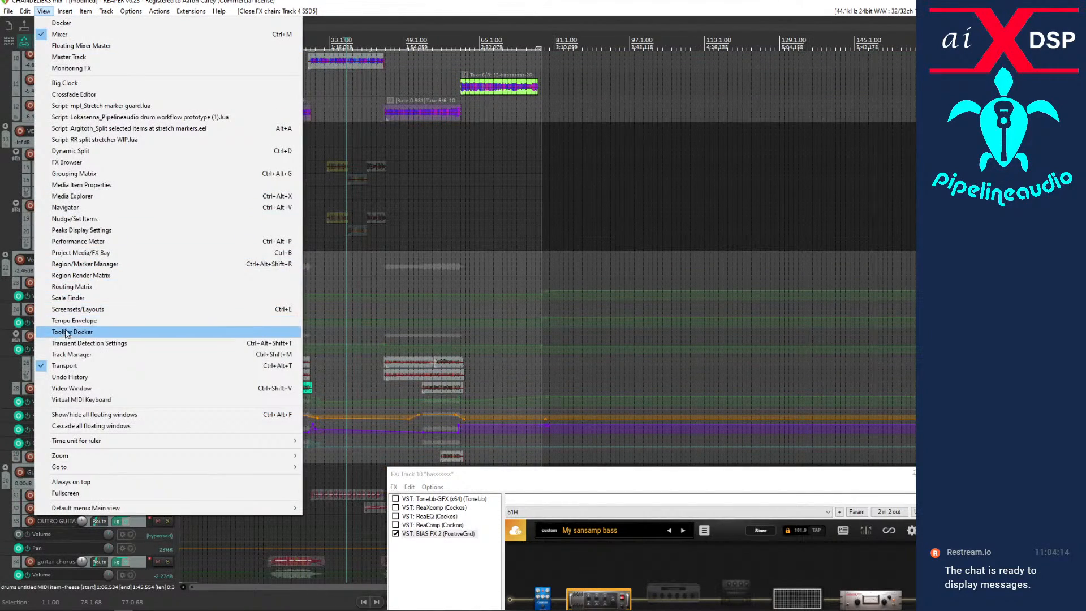
pyautogui.click(68, 355)
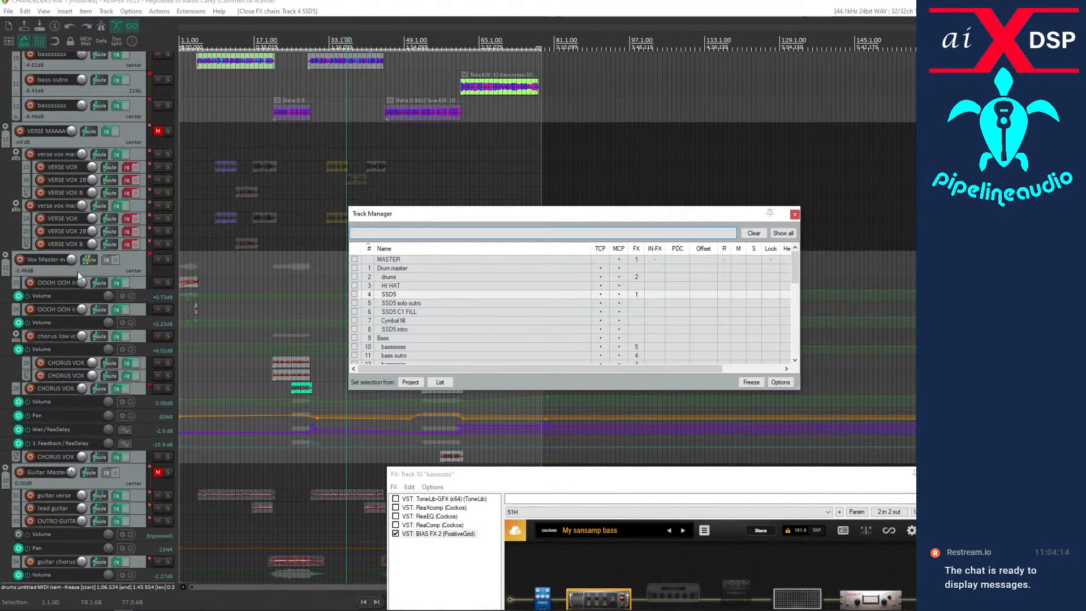
pyautogui.scroll(-3, 454, 324)
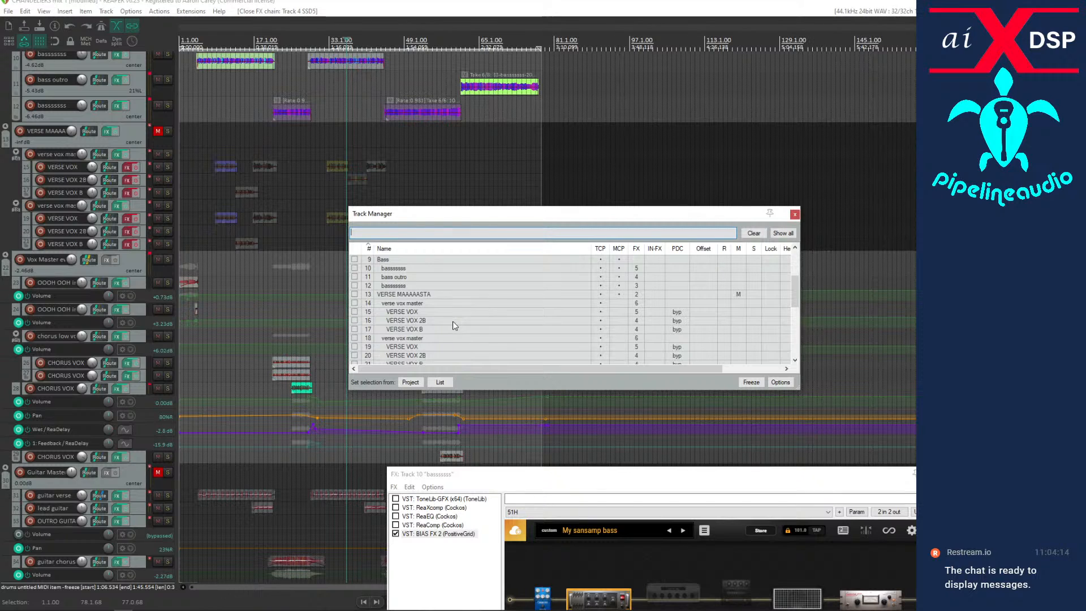
pyautogui.click(355, 338)
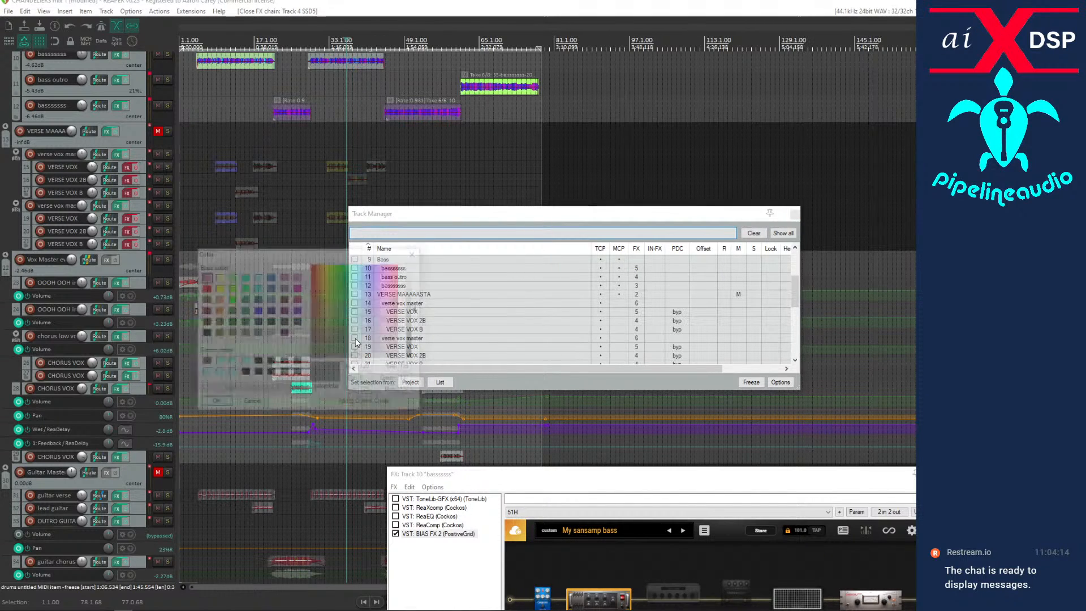
pyautogui.click(240, 406)
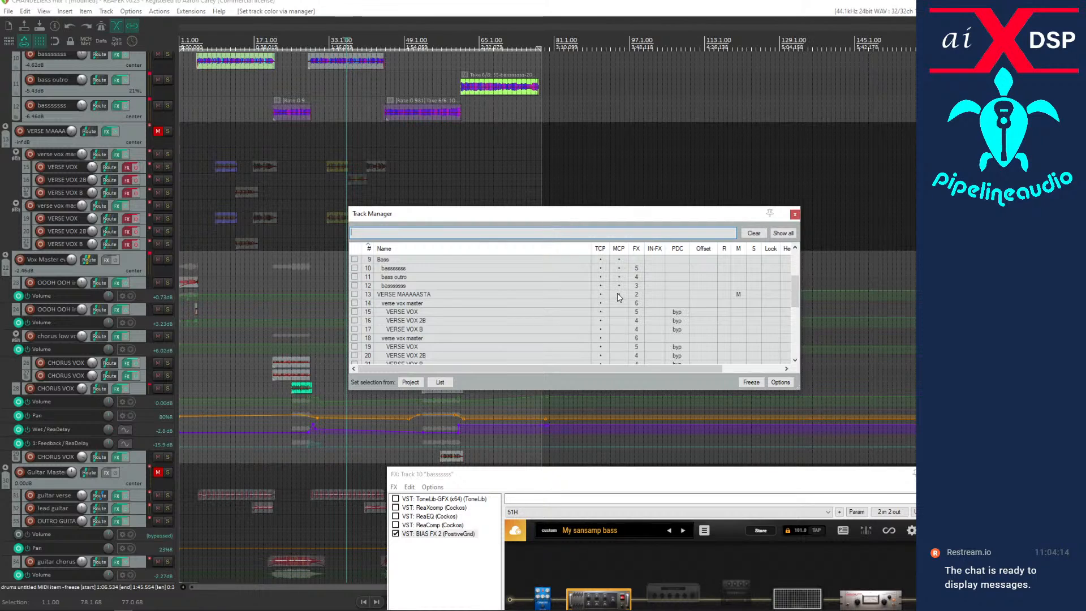
# Rename the Vox Master folder track as "Other vocal folder" and make it visible in the mixer through the Track Manager.
pyautogui.doubleClick(50, 259)
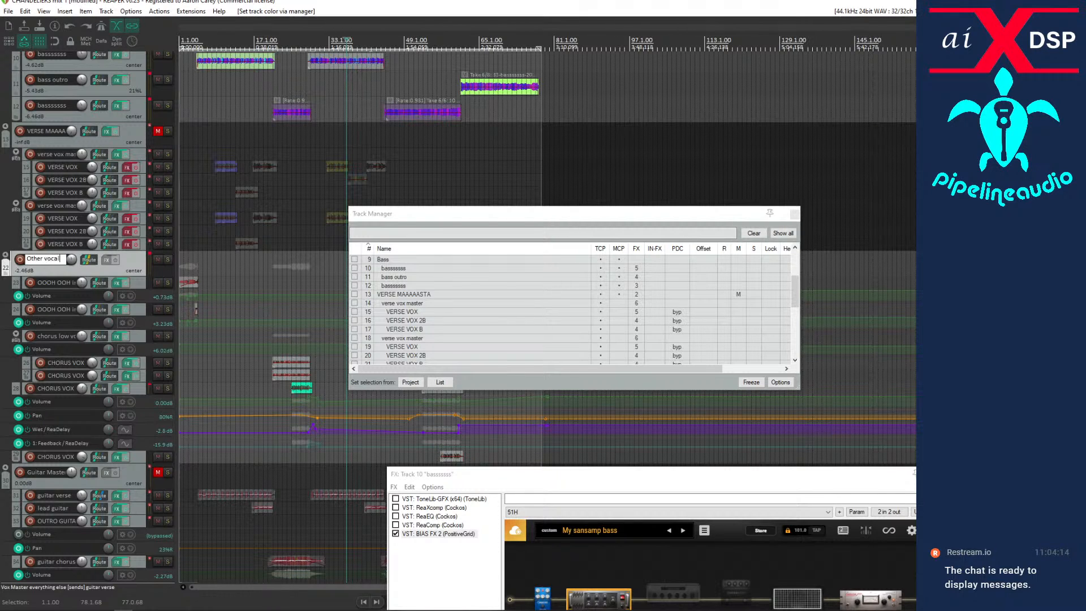
pyautogui.press('Return')
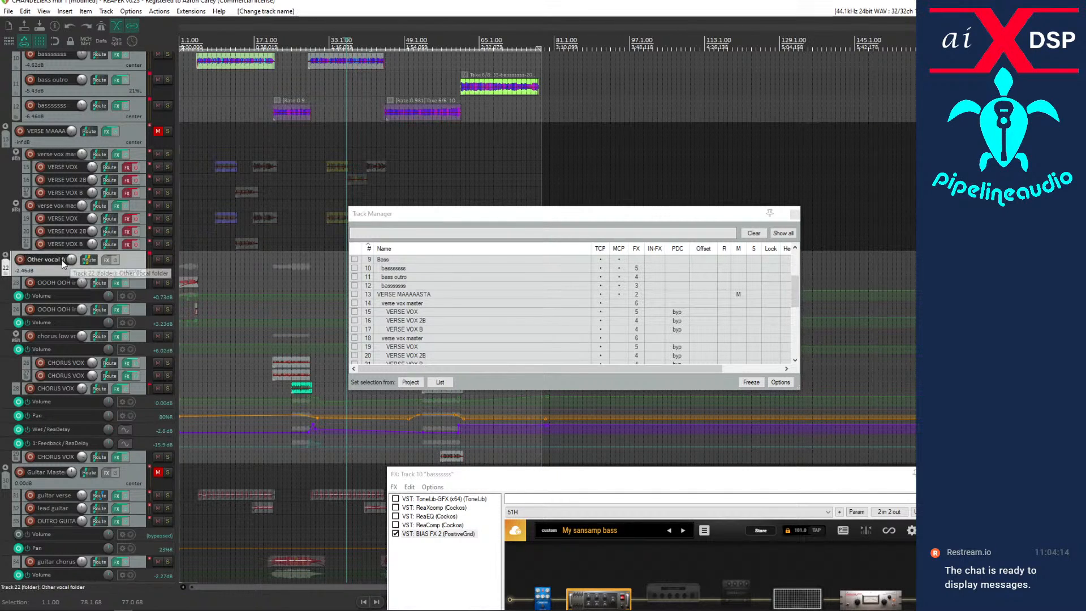
pyautogui.scroll(-2, 412, 328)
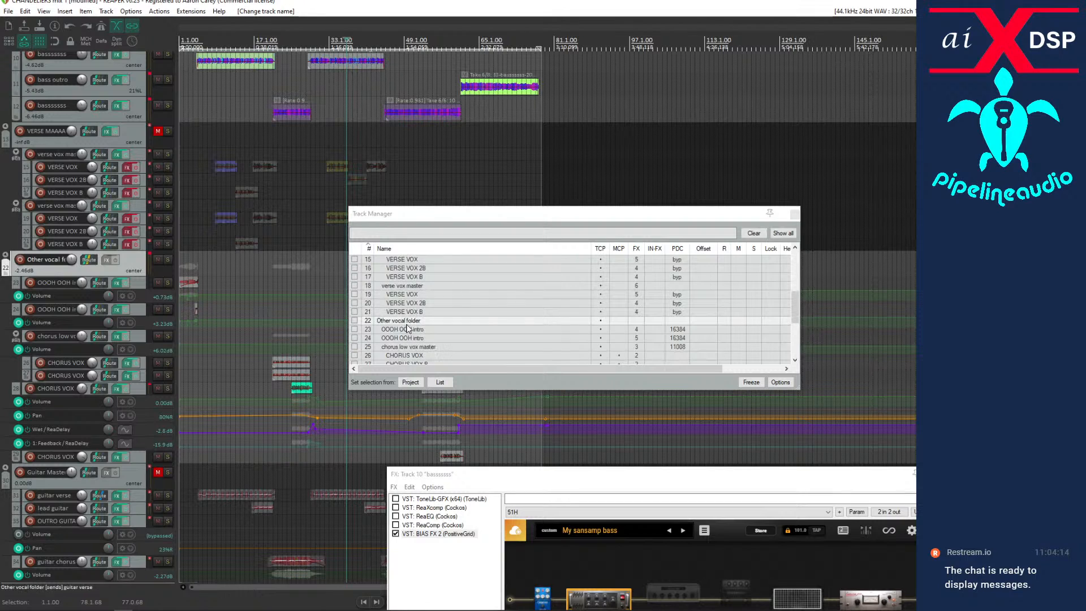
pyautogui.click(620, 320)
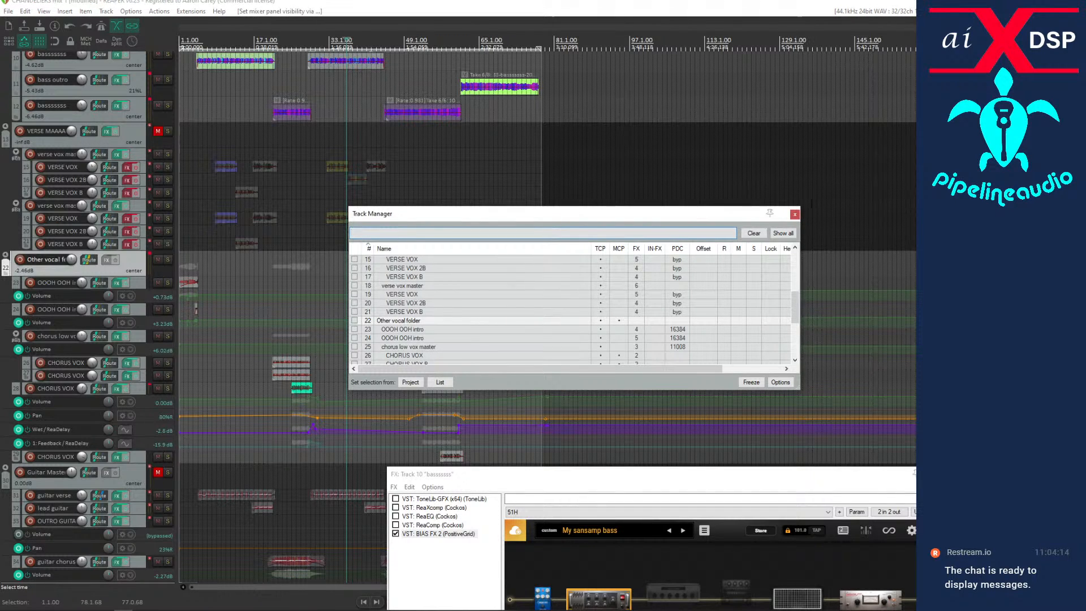
pyautogui.click(795, 214)
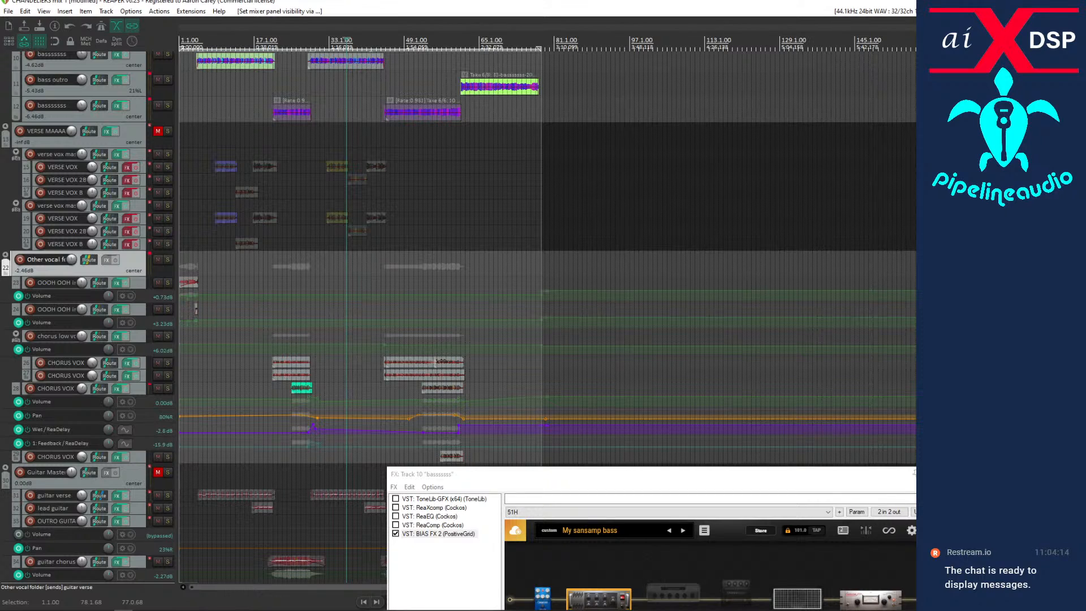
# Mute the Other vocal folder track and start playback from about bar 33.
pyautogui.click(158, 260)
pyautogui.press('space')
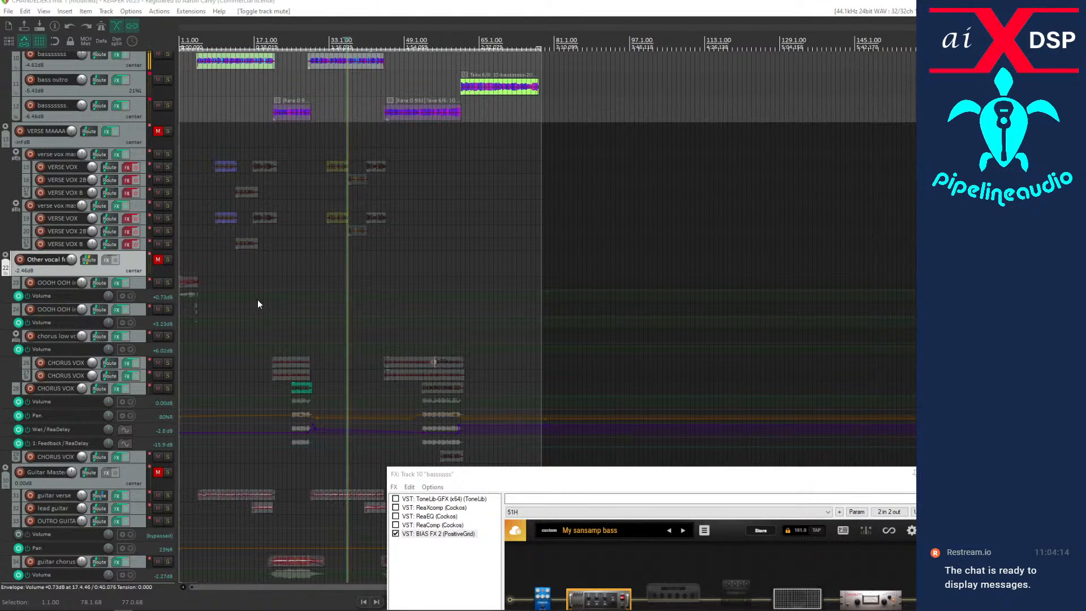
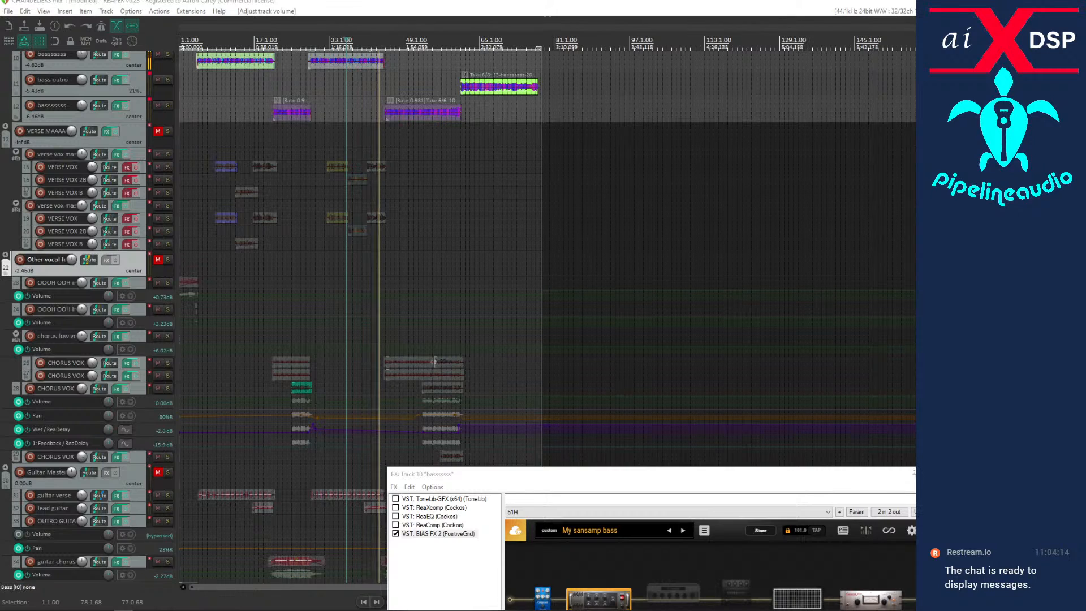
# Reopen the SSD5 track's effects, restart playback from about bar 29 and enable the bypassed Dynamic EQ.
pyautogui.scroll(5, 68, 140)
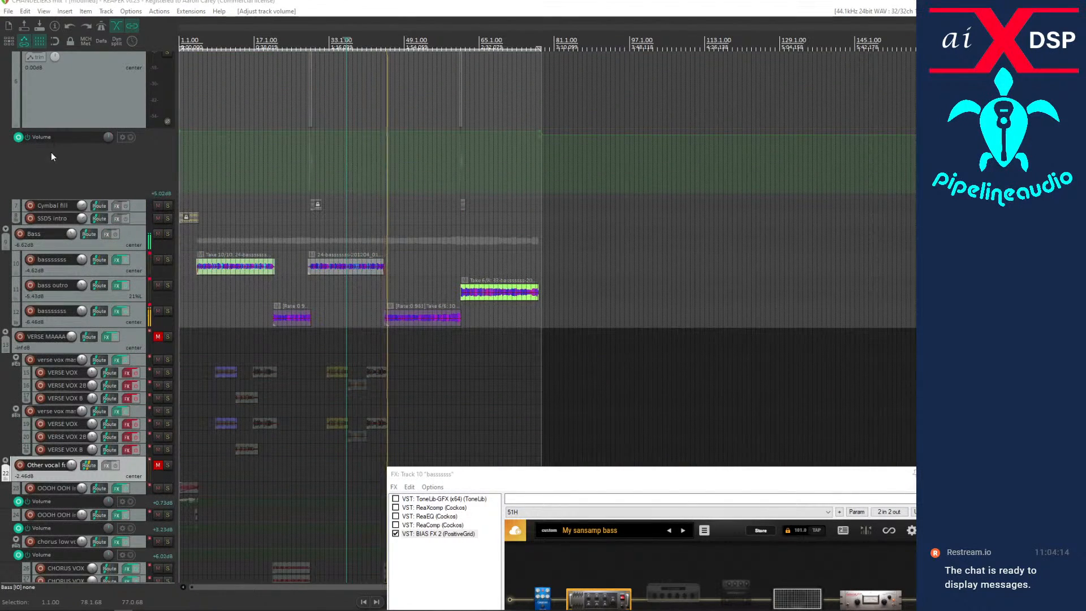
pyautogui.scroll(3, 51, 152)
pyautogui.scroll(3, 51, 152)
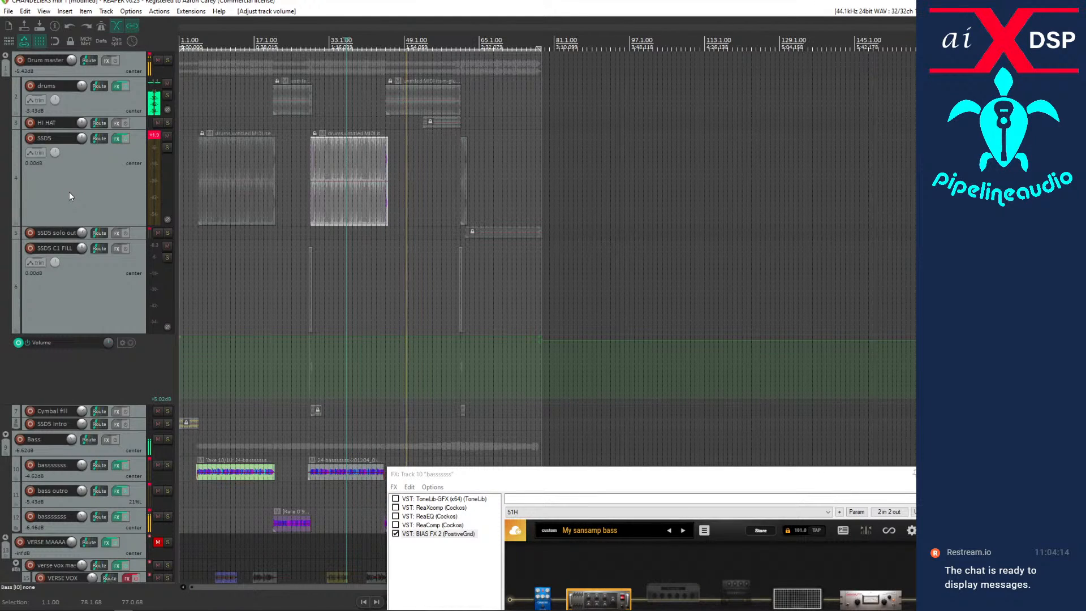
pyautogui.press('space')
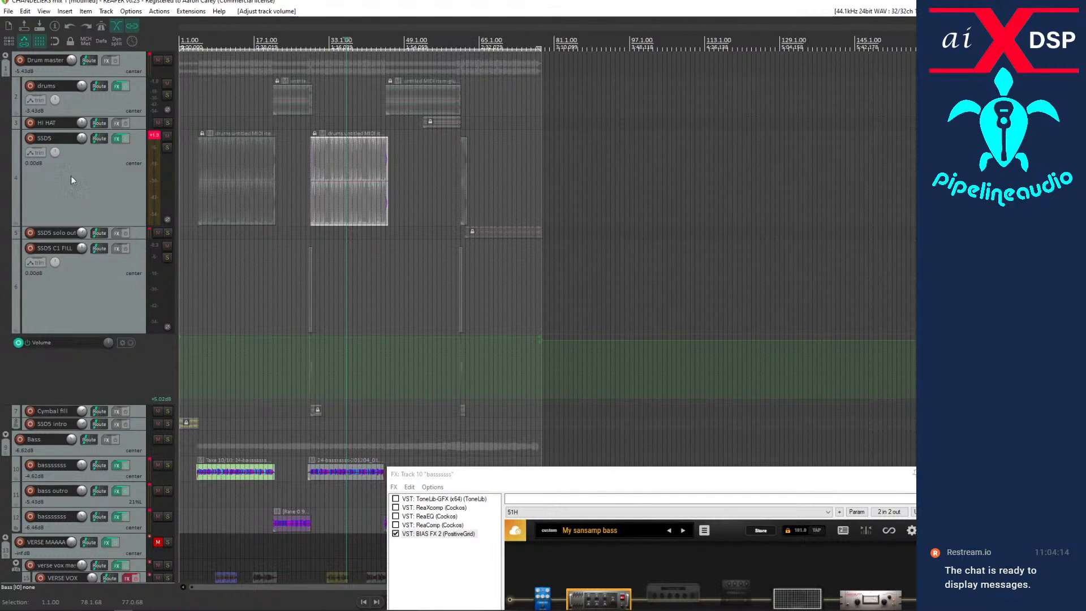
pyautogui.click(339, 158)
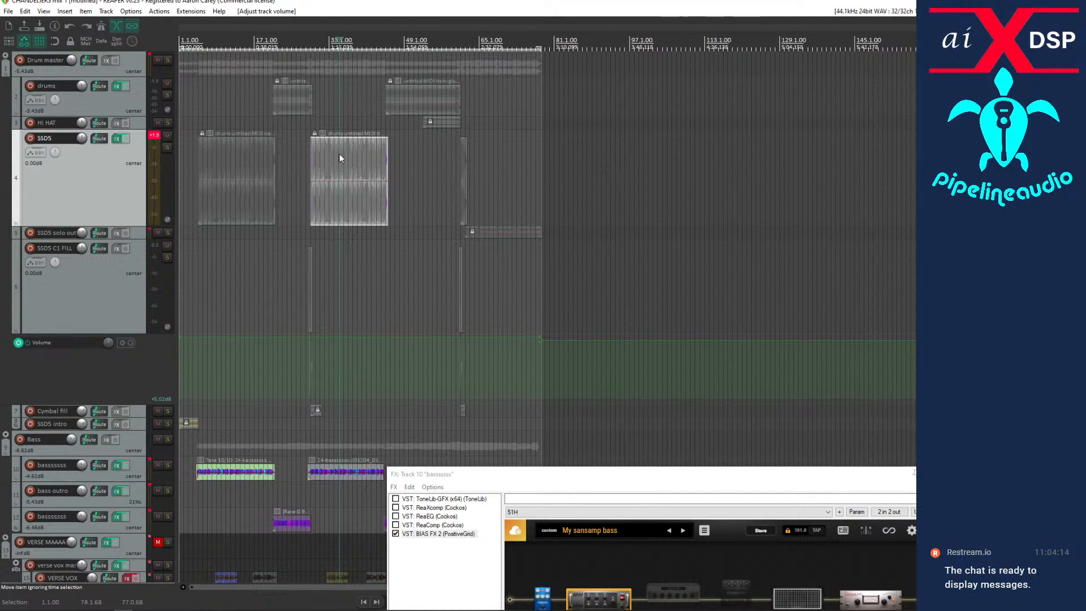
pyautogui.click(116, 142)
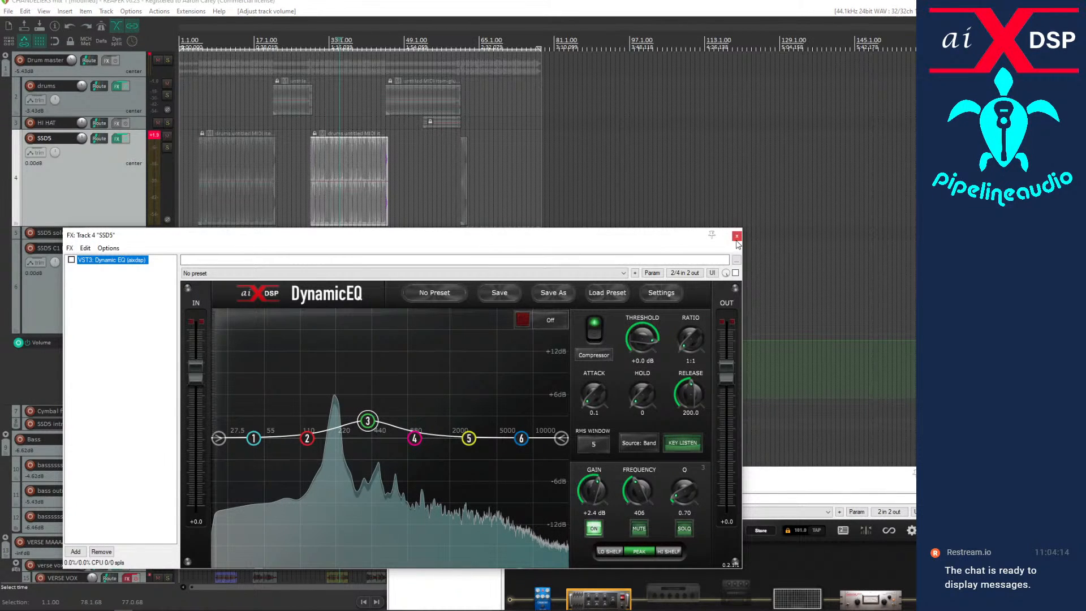
pyautogui.click(314, 196)
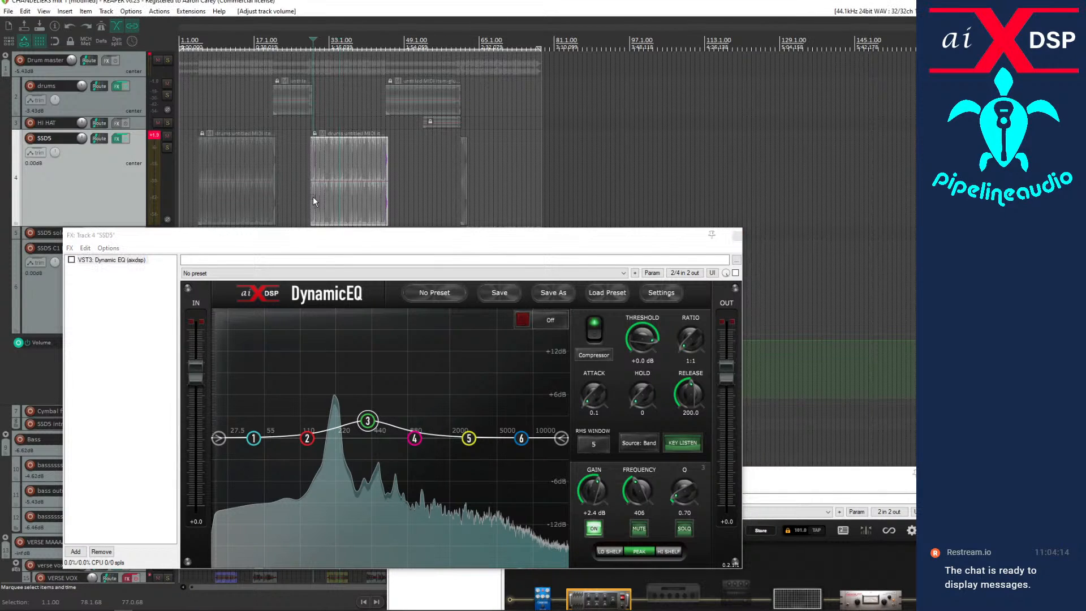
pyautogui.press('space')
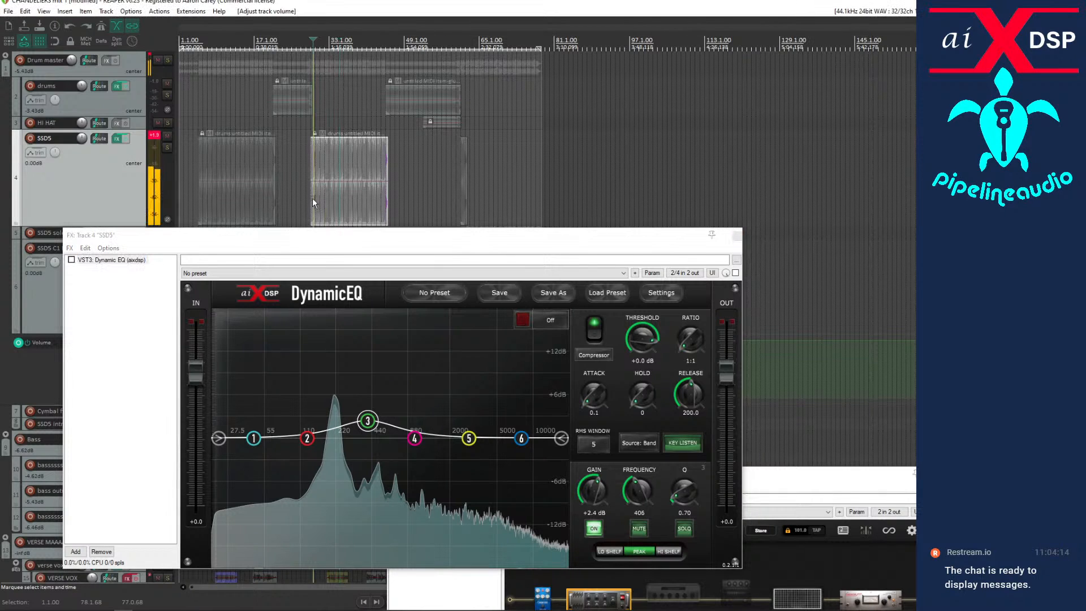
pyautogui.click(71, 261)
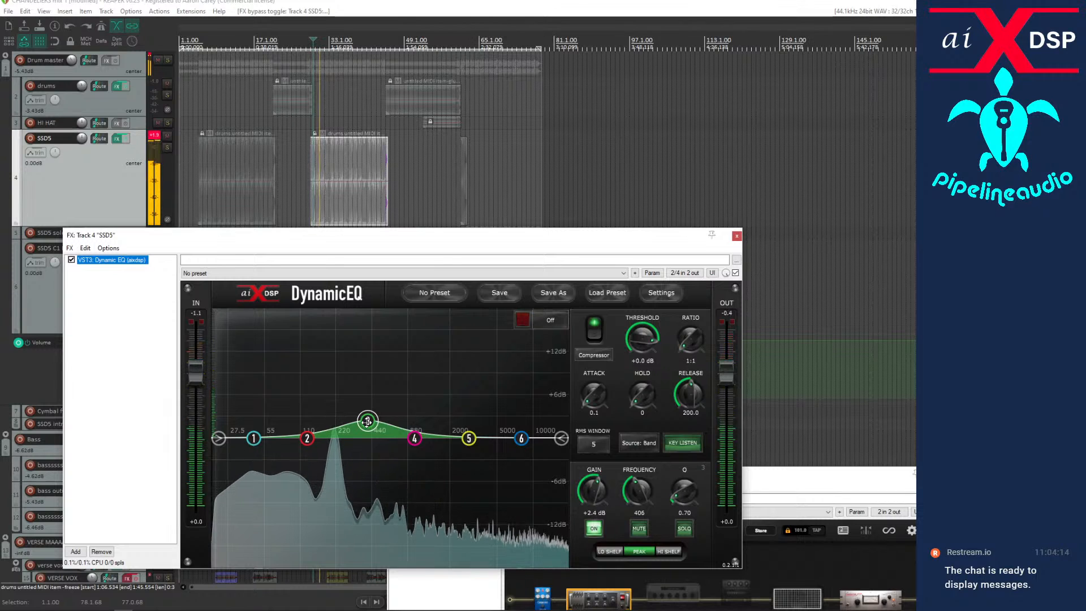
# Switch off band 3 of the Dynamic EQ, boost band 1 by 3.9 dB at 67 Hz, and compare with the track's effects bypassed.
pyautogui.doubleClick(367, 421)
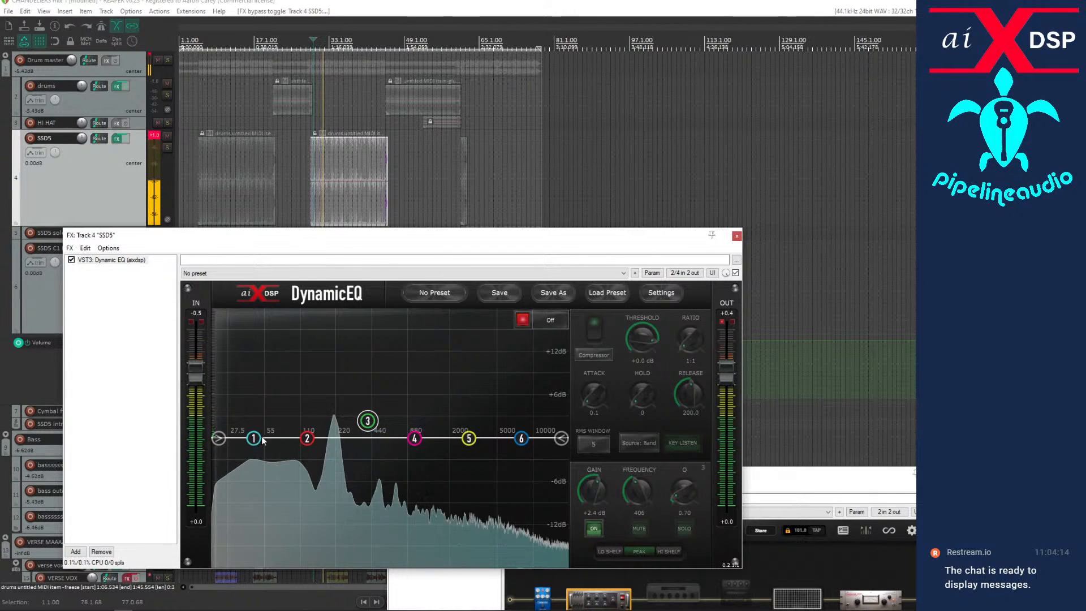
pyautogui.moveTo(254, 438); pyautogui.dragTo(275, 410)
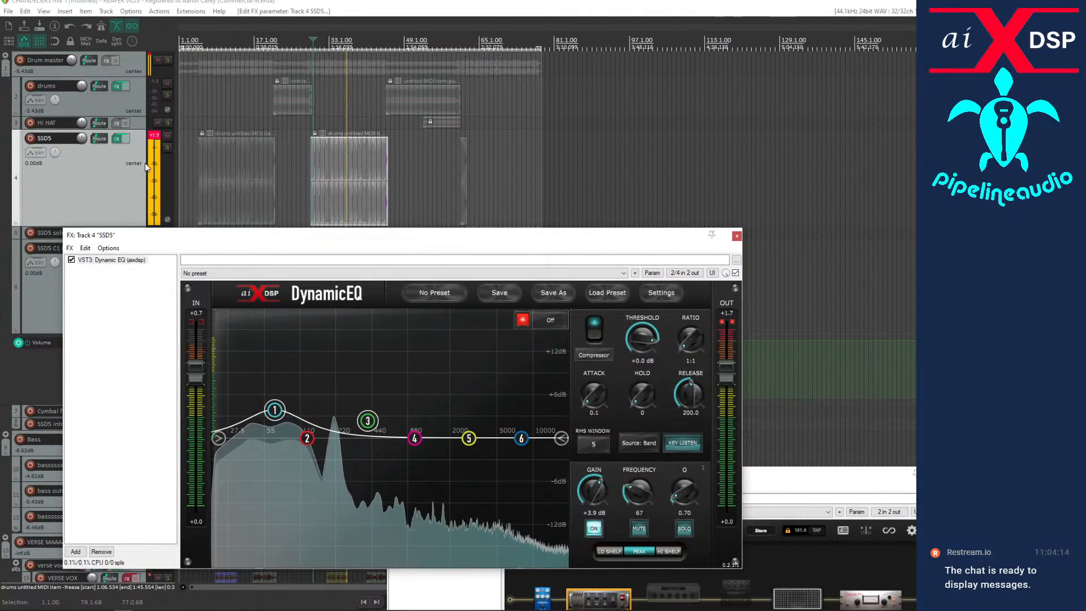
pyautogui.click(127, 138)
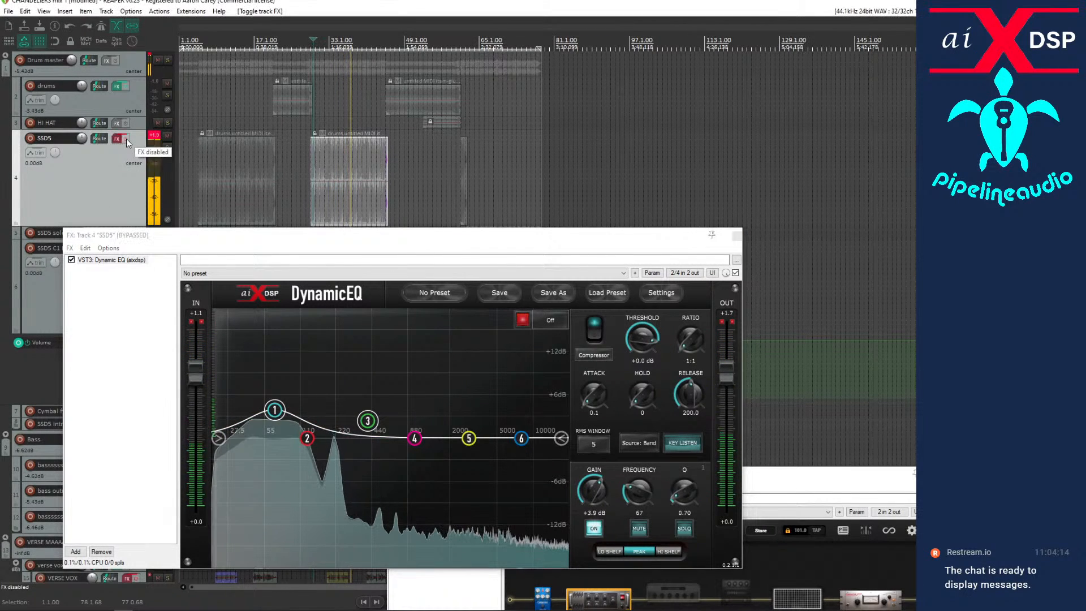
pyautogui.click(127, 138)
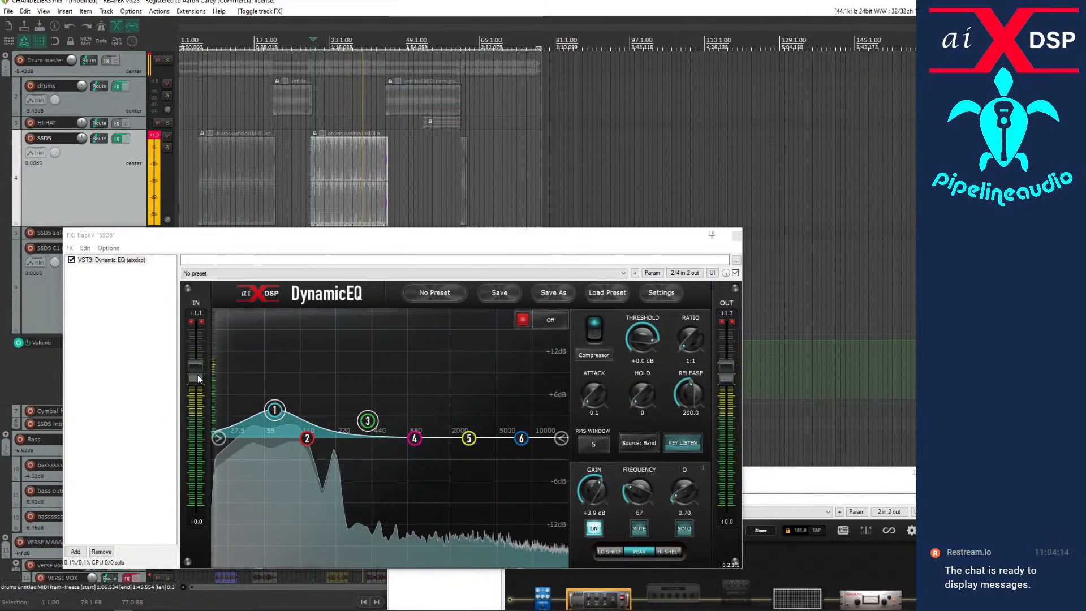
# Set the Dynamic EQ's input level to -2.3 dB, reset its output peak, and close the SSD5 and bass effects windows.
pyautogui.moveTo(197, 376); pyautogui.dragTo(197, 377)
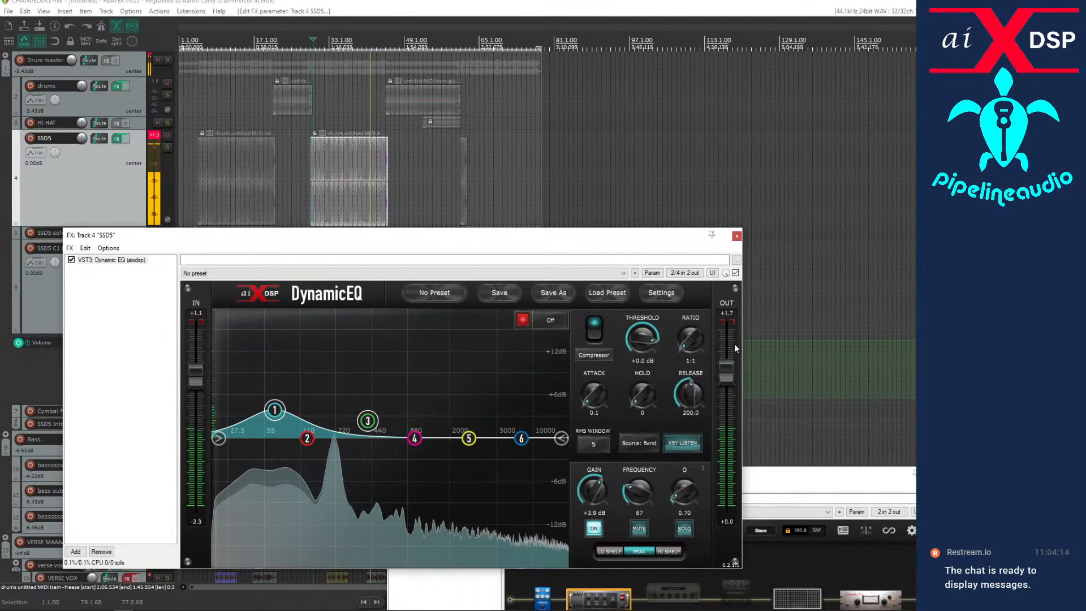
pyautogui.click(731, 313)
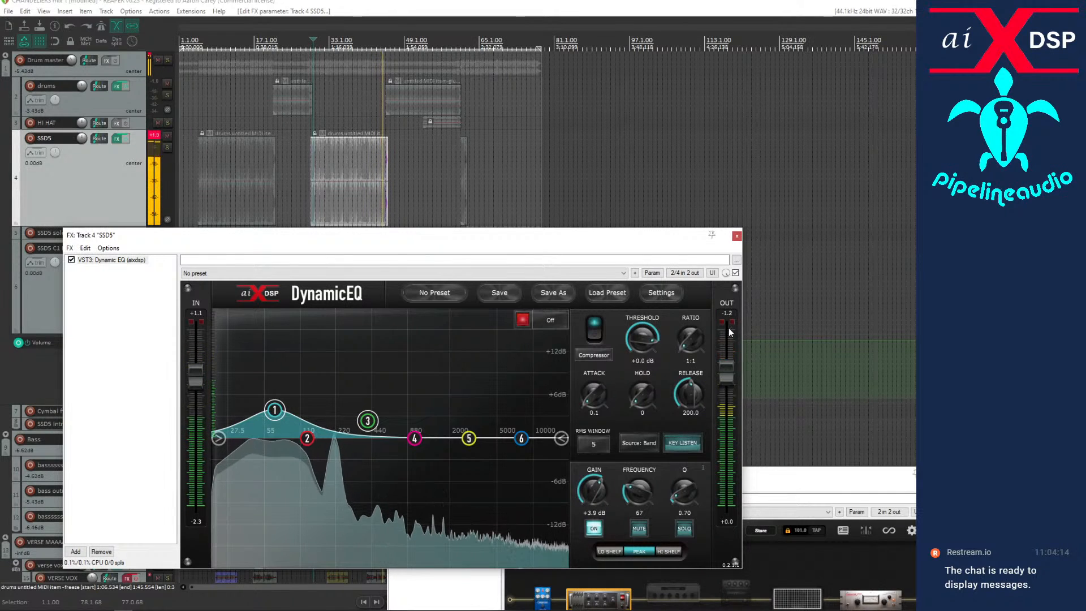
pyautogui.click(736, 235)
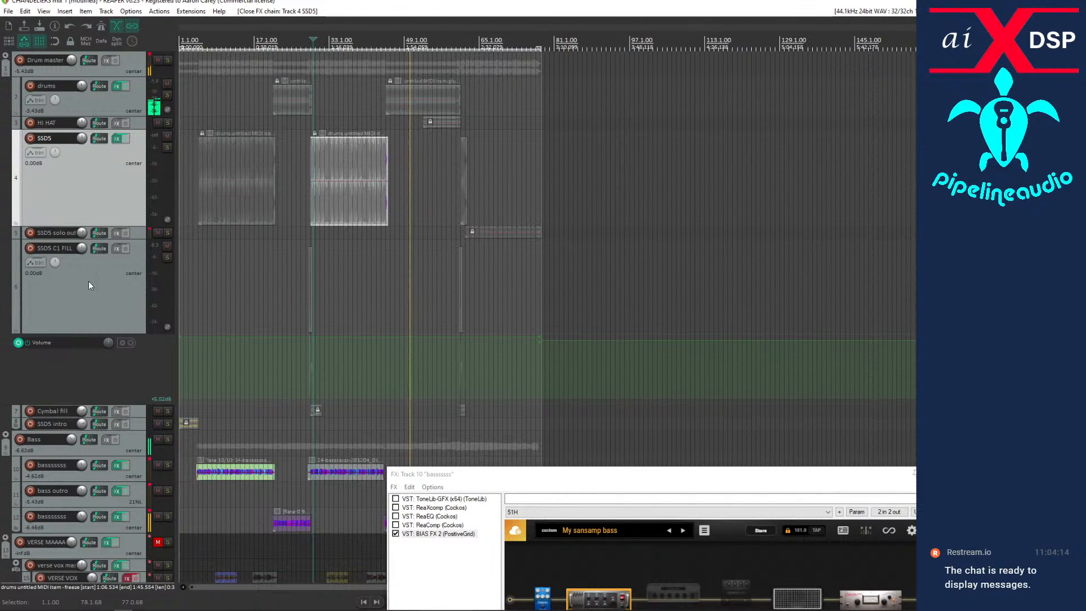
pyautogui.click(117, 467)
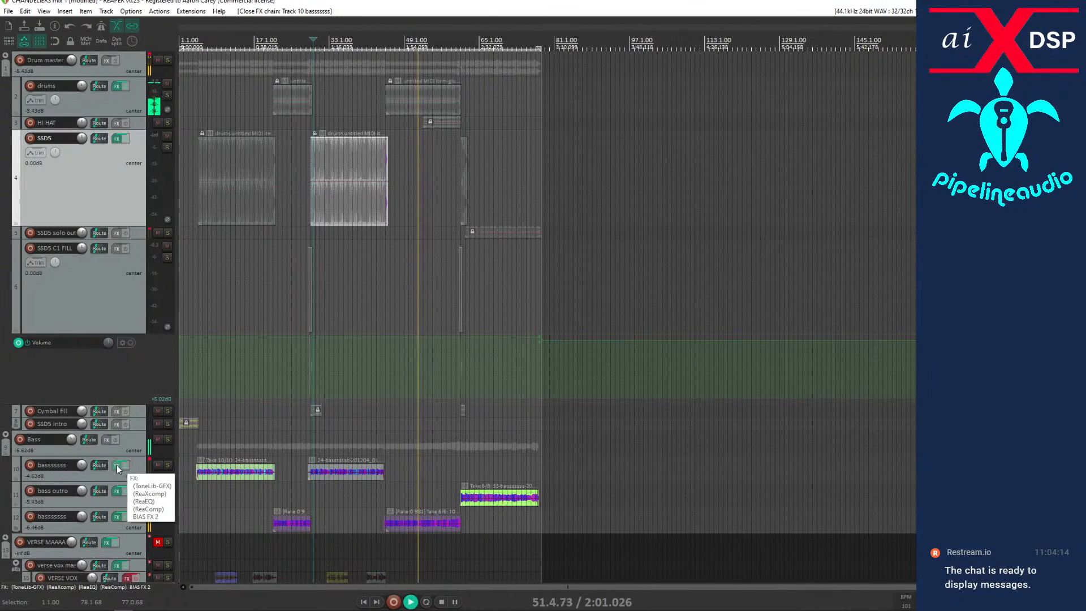
# Increase the HI HAT track's height and solo the track during playback, then stop.
pyautogui.scroll(-2, 106, 369)
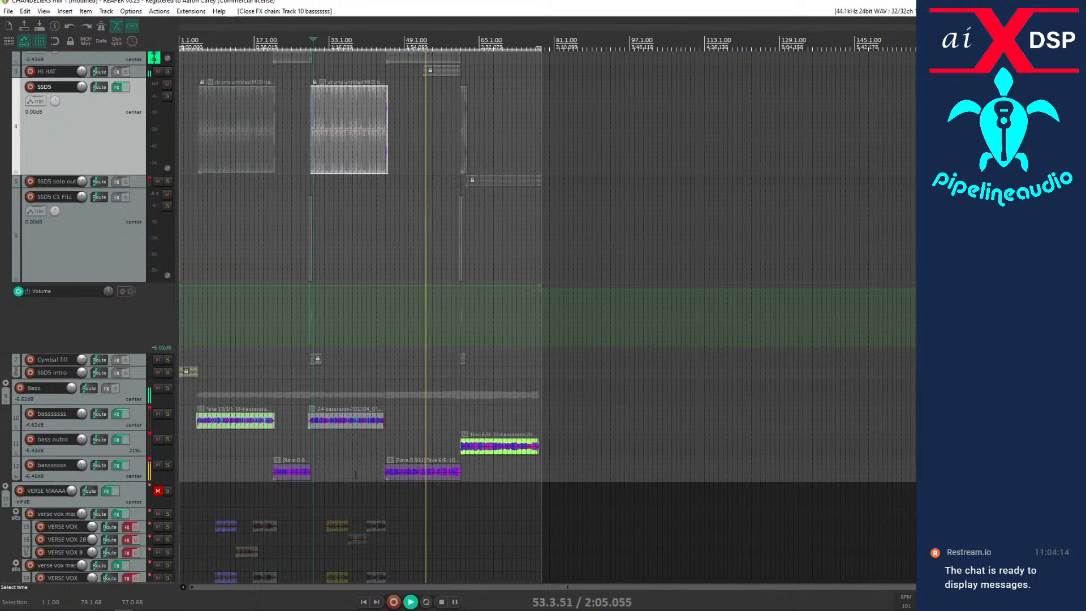
pyautogui.scroll(2, 86, 320)
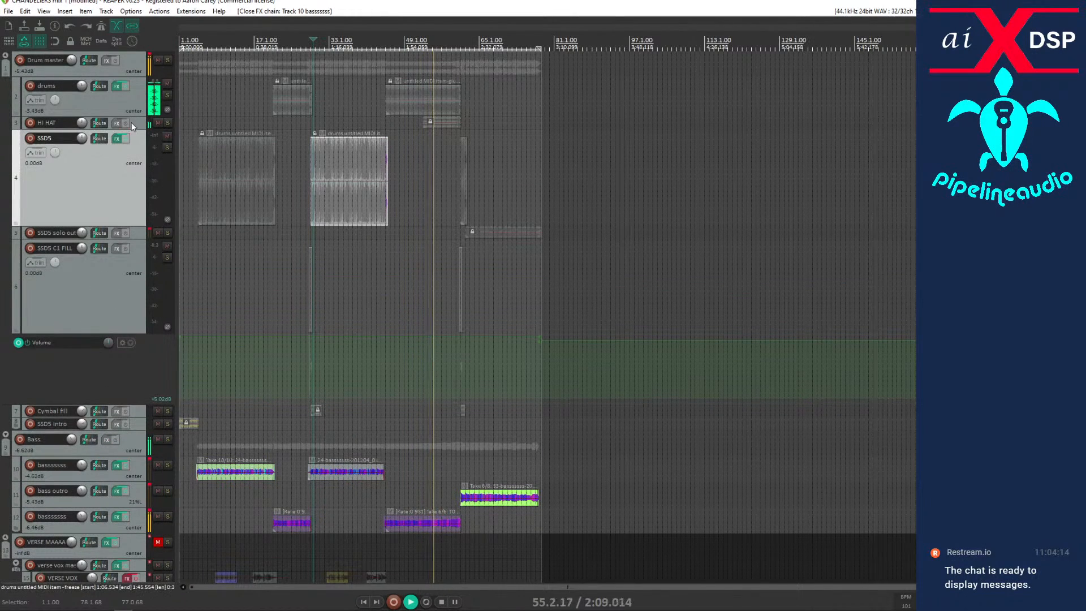
pyautogui.moveTo(132, 129); pyautogui.dragTo(133, 157)
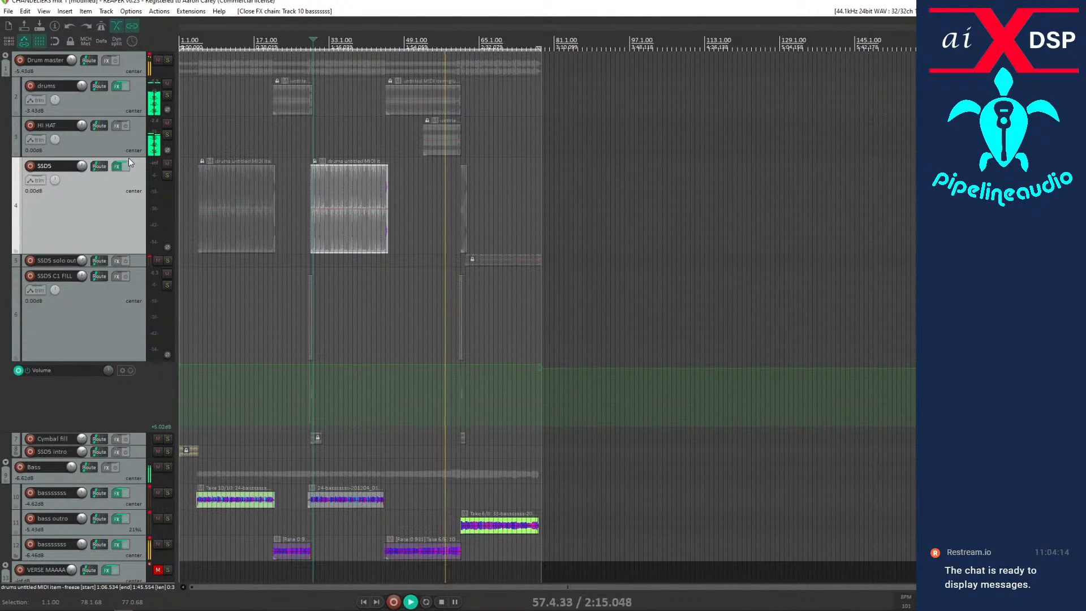
pyautogui.click(167, 134)
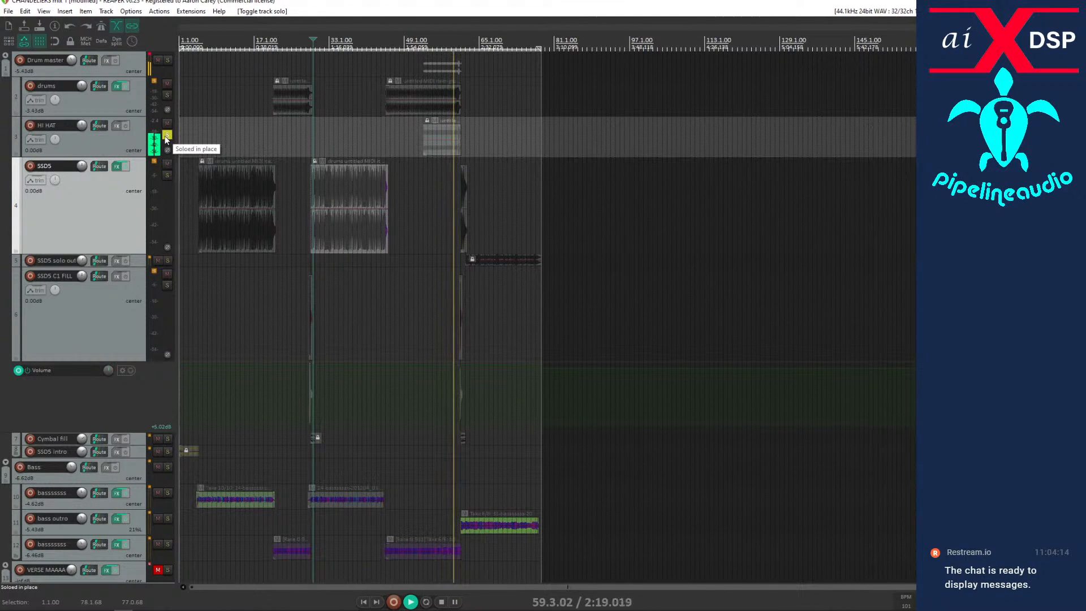
pyautogui.press('space')
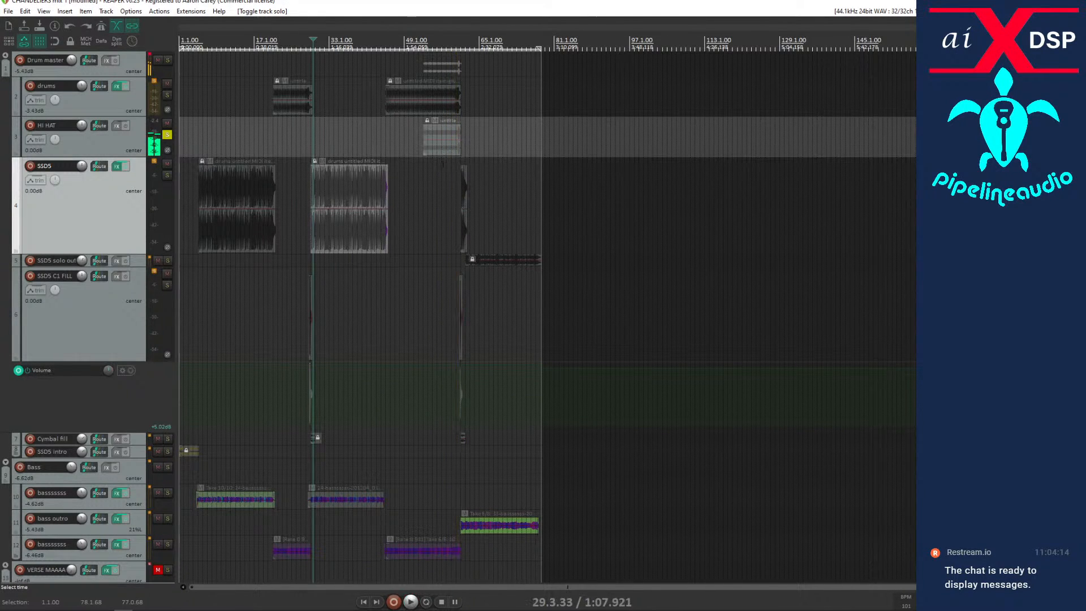
# Play from about bar 55 and compare the drums and HI HAT tracks by soloing each in turn.
pyautogui.scroll(4, 443, 186)
pyautogui.scroll(-2, 456, 194)
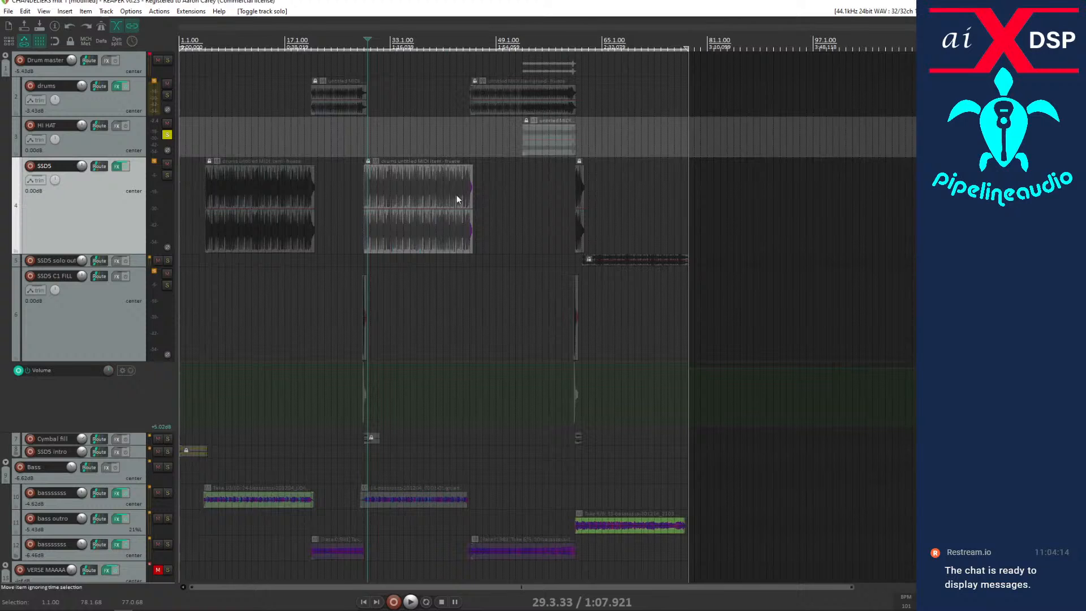
pyautogui.click(167, 135)
pyautogui.click(166, 95)
pyautogui.click(537, 176)
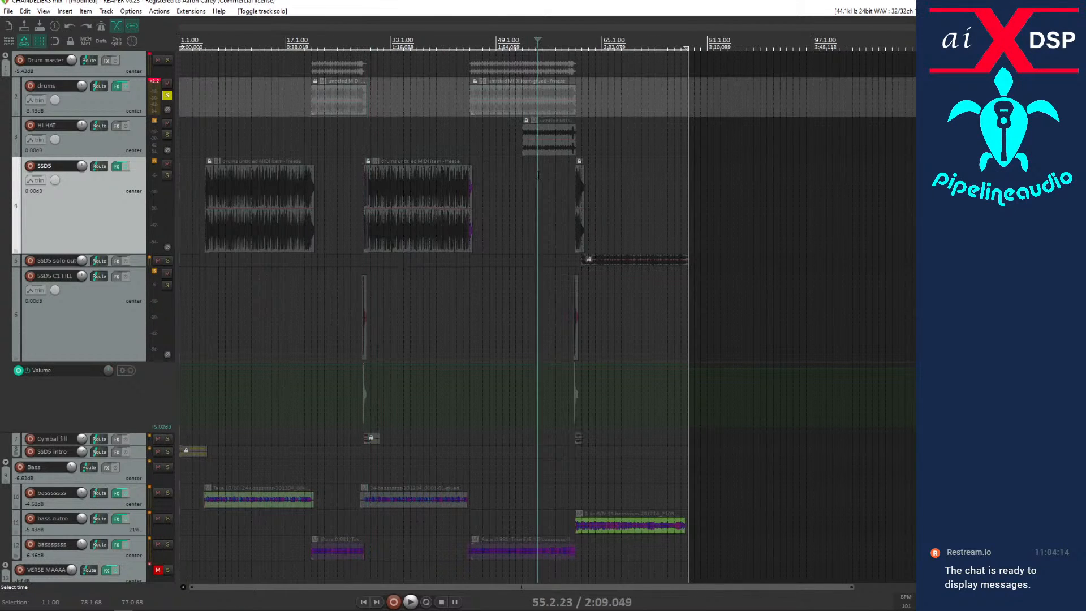
pyautogui.press('space')
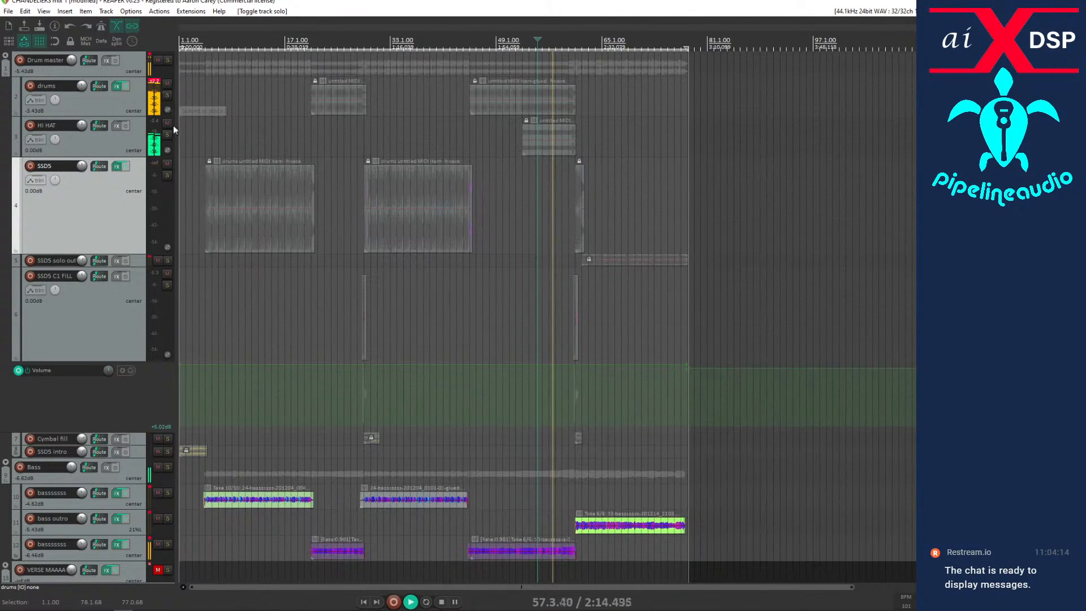
pyautogui.click(169, 96)
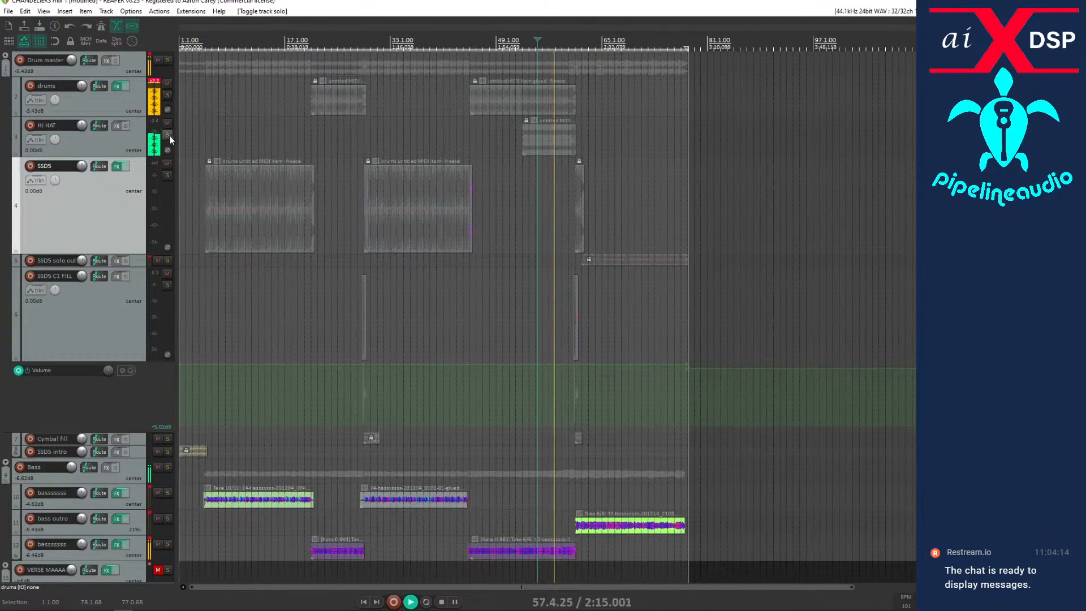
pyautogui.click(168, 136)
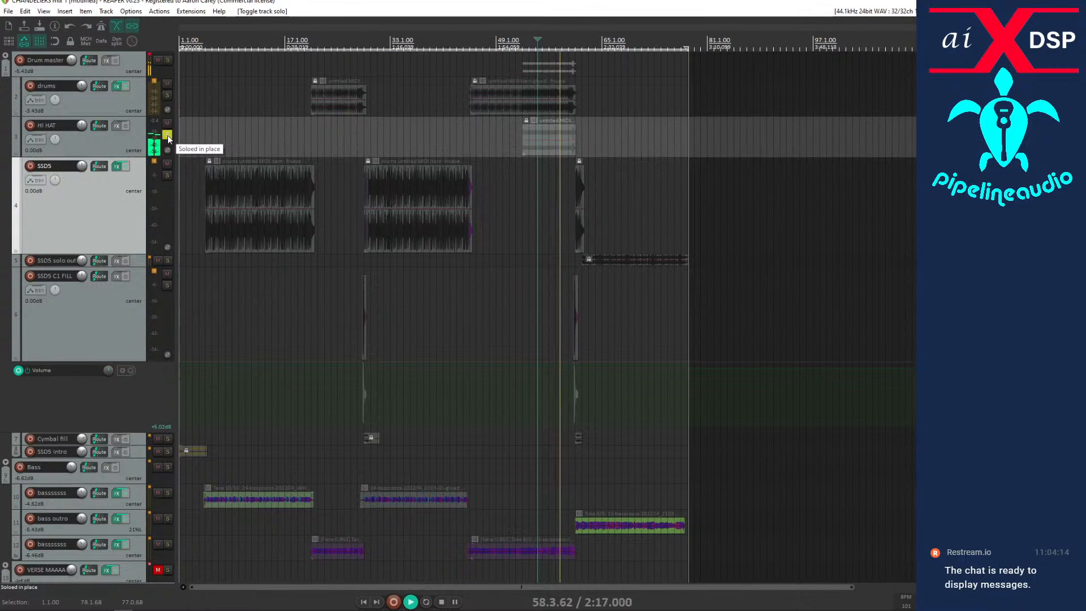
pyautogui.click(168, 134)
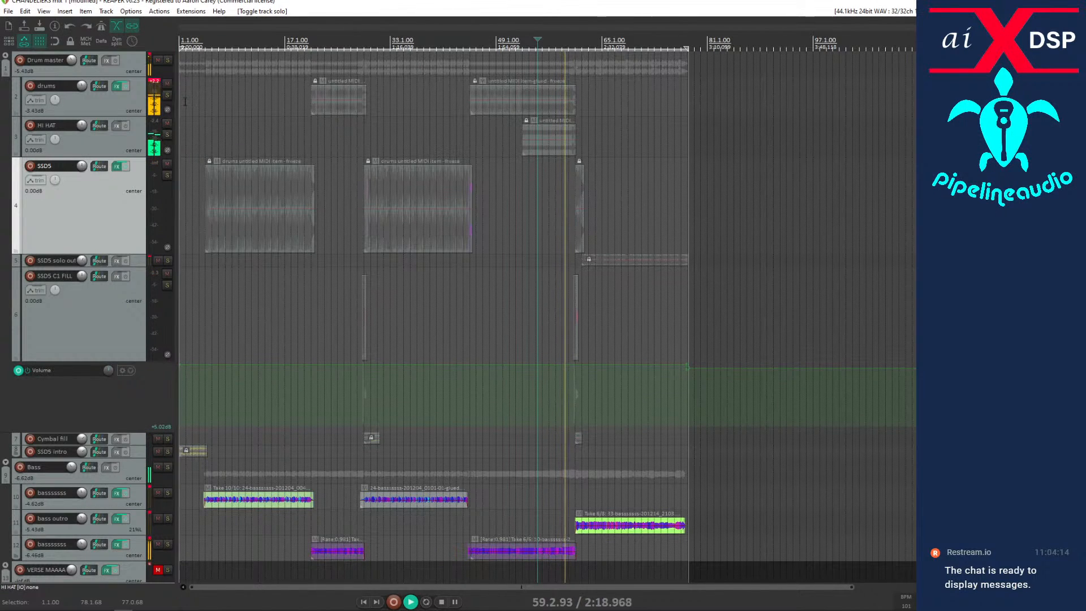
# Stop playback, bypass ReaEQ and Multi Band Gate in the drums track's effects chain, and close the chain.
pyautogui.click(158, 87)
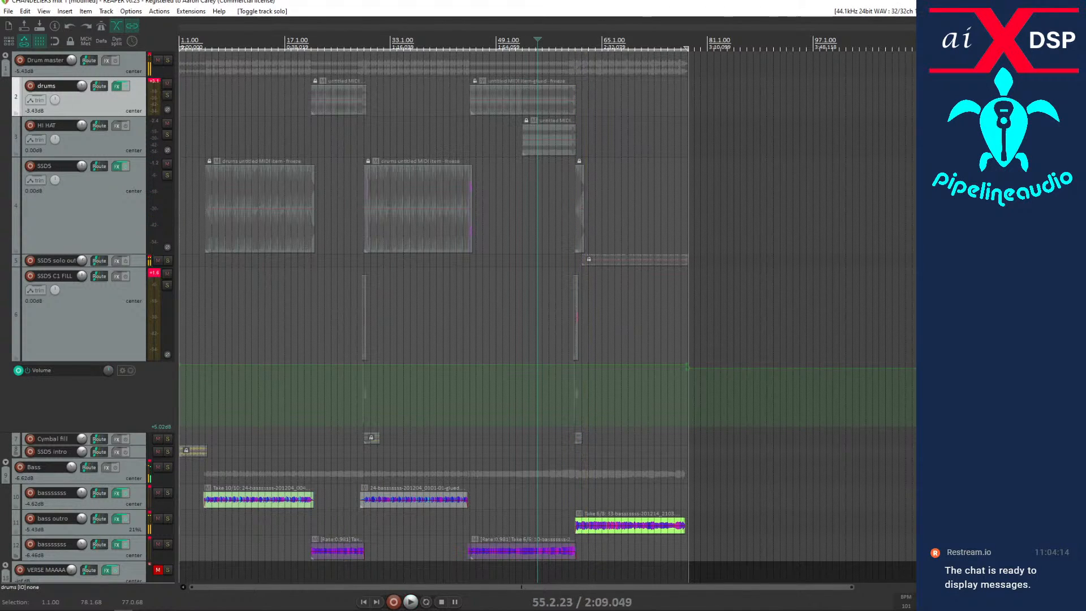
pyautogui.moveTo(509, 171); pyautogui.dragTo(520, 140)
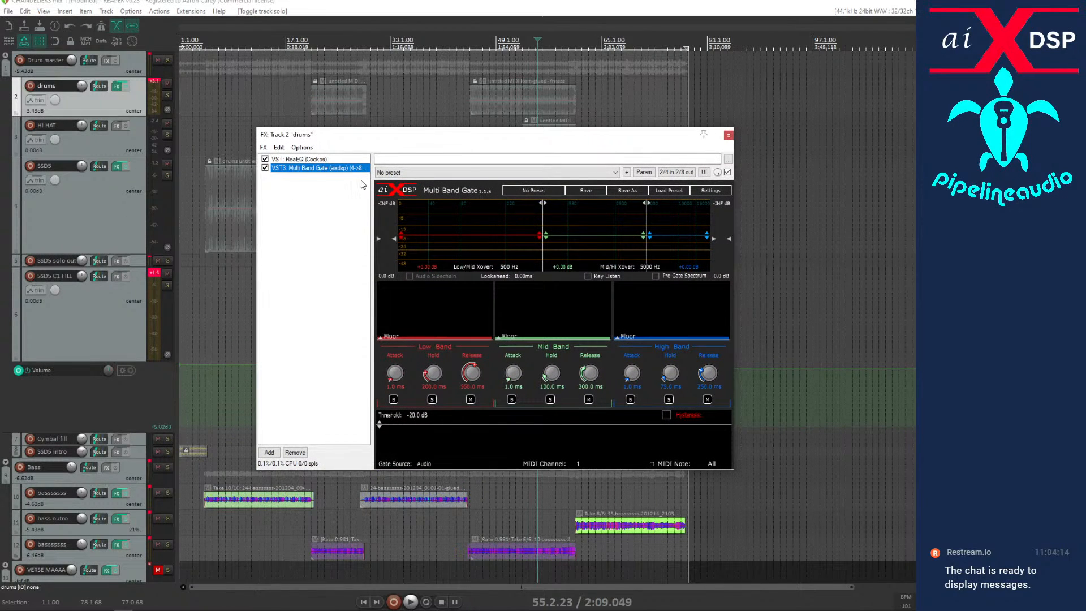
pyautogui.click(286, 159)
pyautogui.click(728, 135)
# Listen to the drums track in solo from about bar 51, unsolo it and reopen its effects chain.
pyautogui.click(511, 141)
pyautogui.press('space')
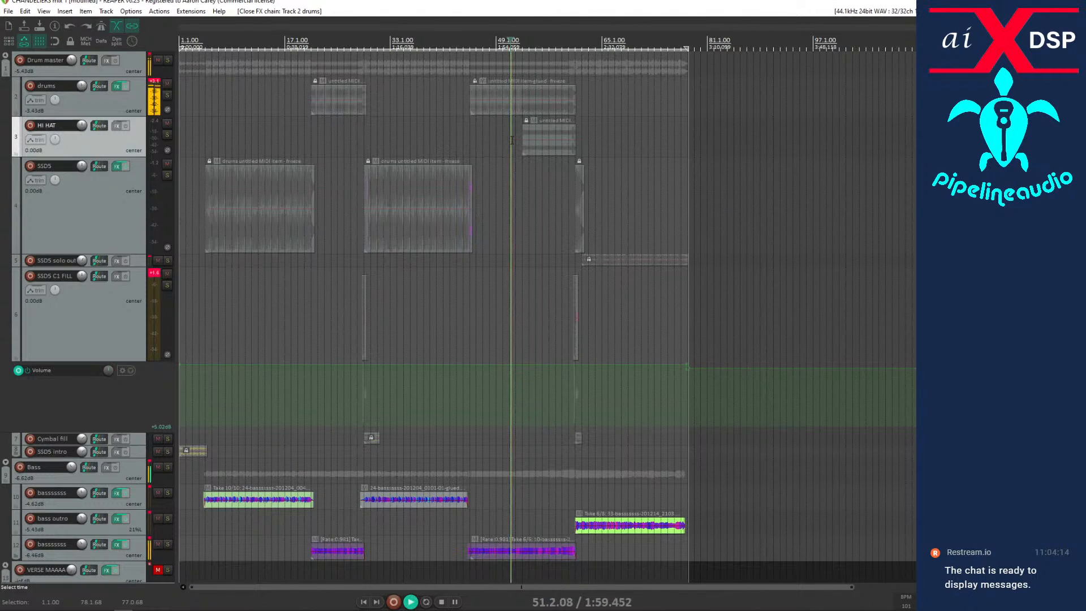
pyautogui.click(158, 83)
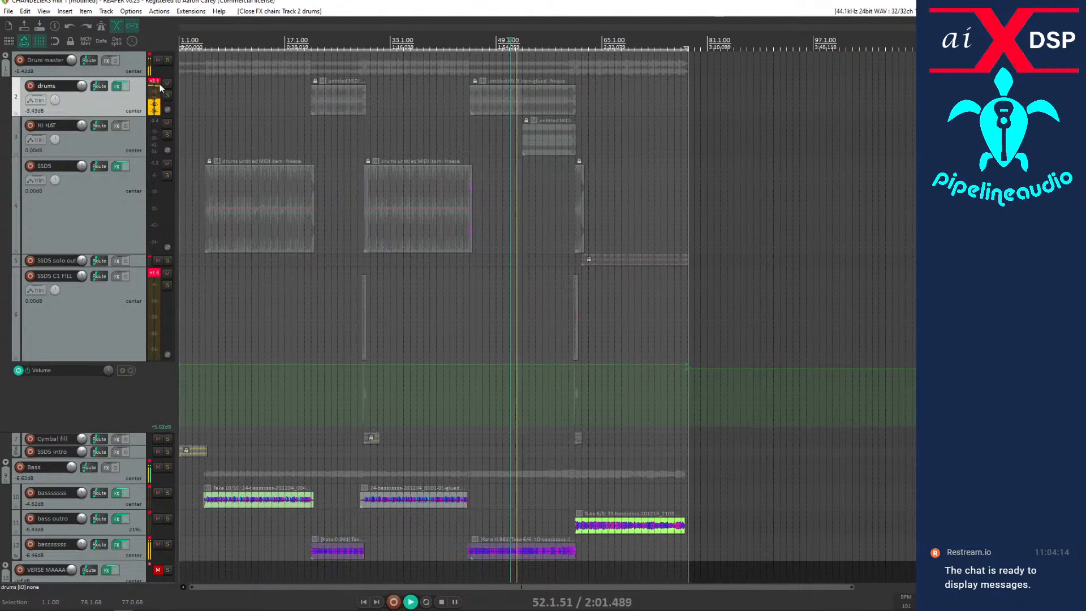
pyautogui.click(167, 95)
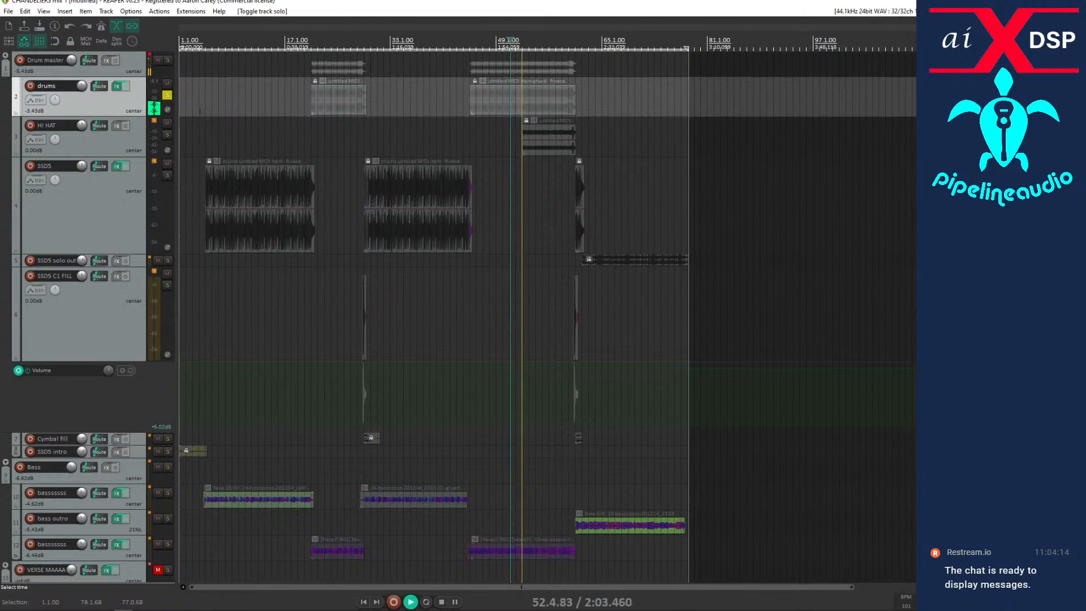
pyautogui.scroll(4, 541, 221)
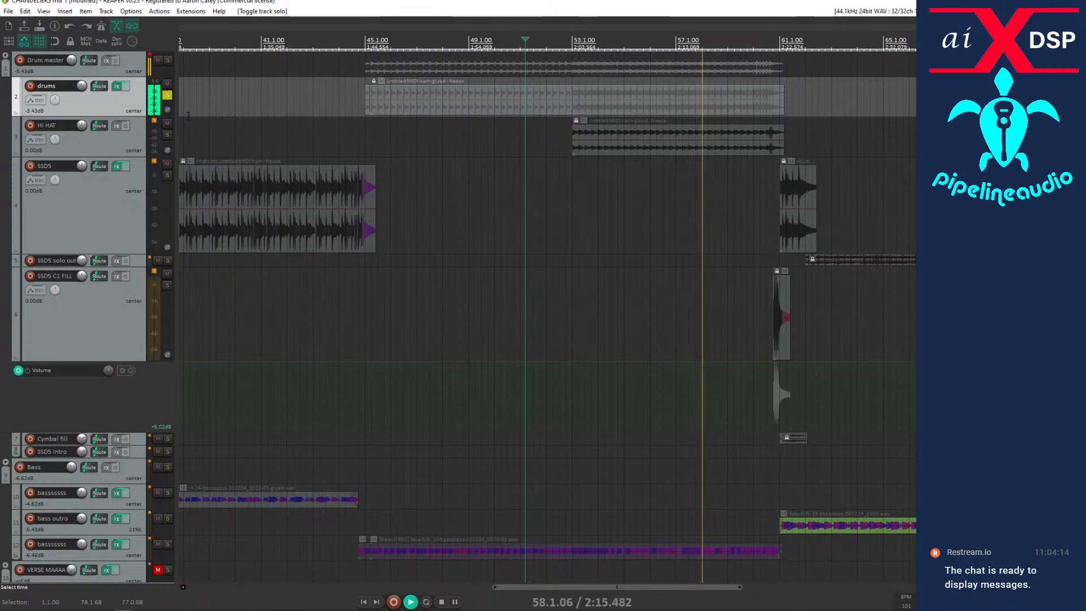
pyautogui.press('space')
pyautogui.click(167, 94)
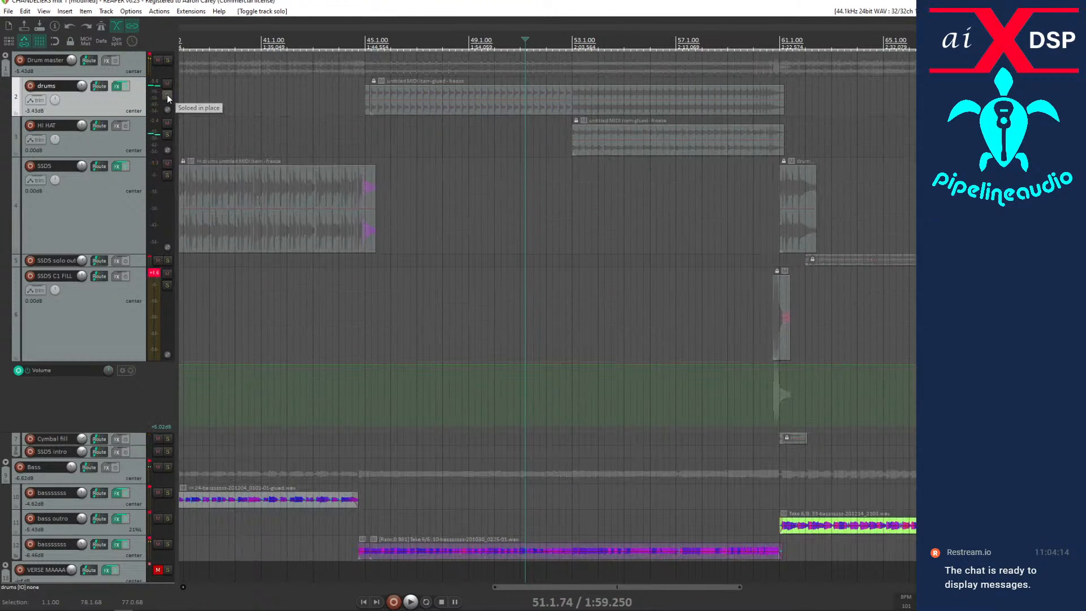
pyautogui.click(119, 89)
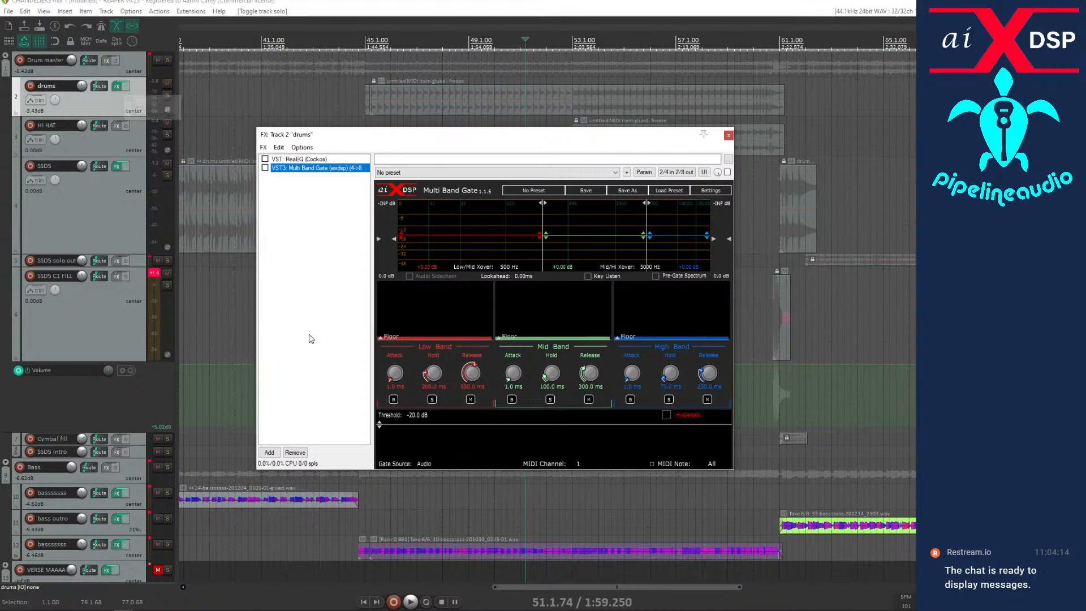
# Add Dynamic EQ to the drums track's effects chain, move the window clear of the timeline and play from about bar 50.
pyautogui.click(269, 452)
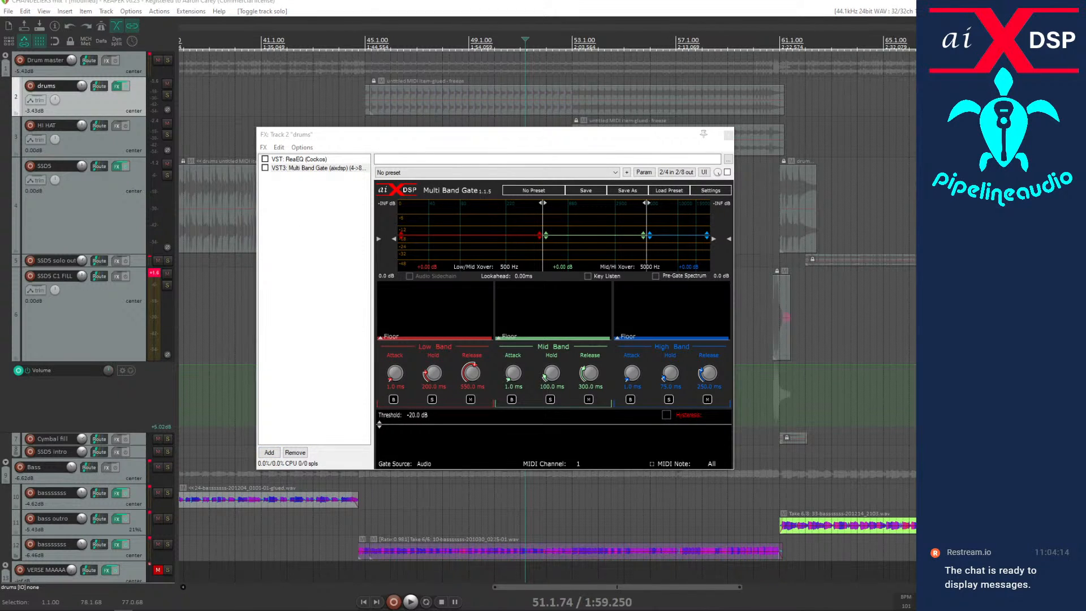
pyautogui.press('Return')
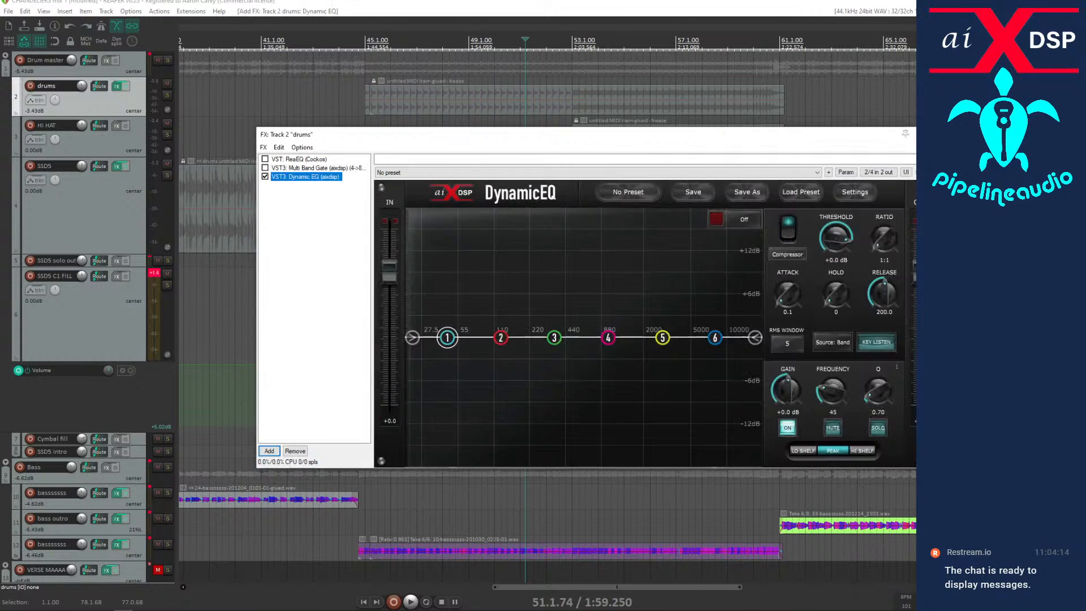
pyautogui.moveTo(509, 141); pyautogui.dragTo(413, 229)
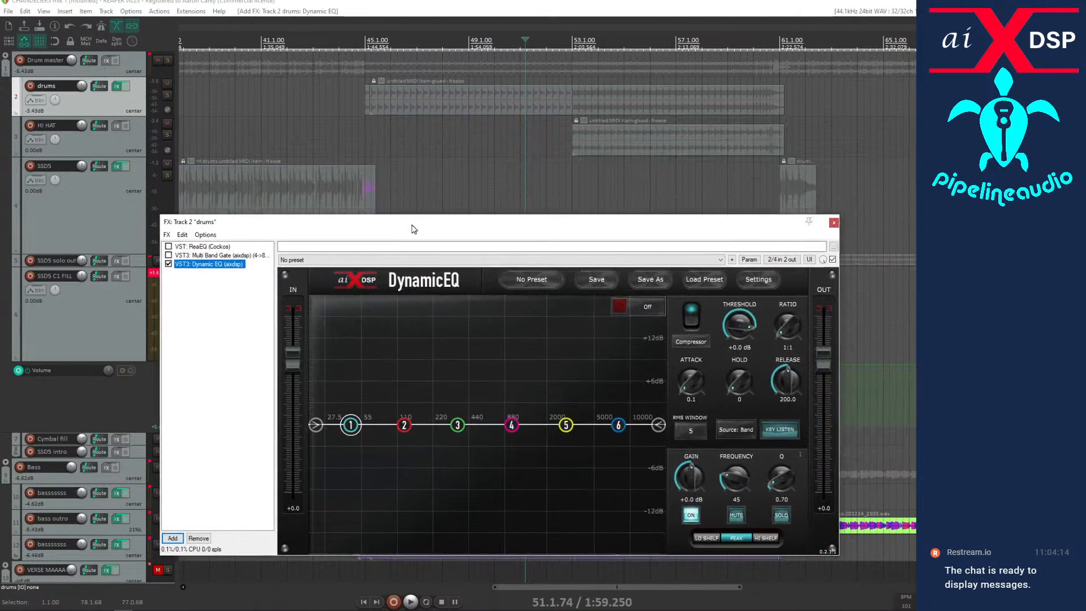
pyautogui.click(505, 152)
pyautogui.press('space')
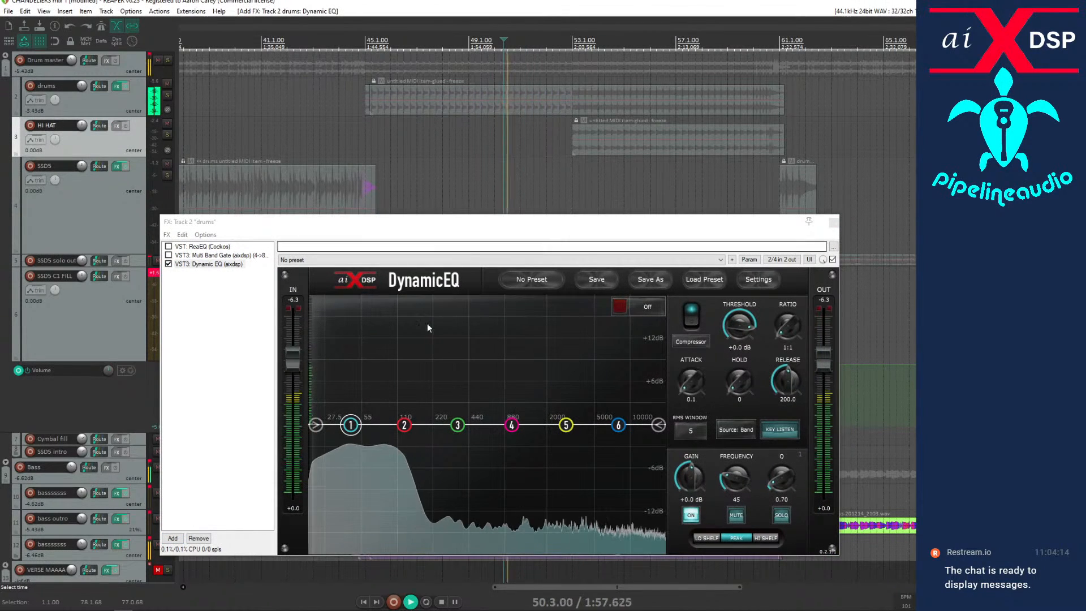
# In Dynamic EQ, cut band 4 by 6.5 dB at 4100 Hz, boost band 1 by 4.1 dB at 80 Hz, and close the chain.
pyautogui.moveTo(511, 424); pyautogui.dragTo(583, 470)
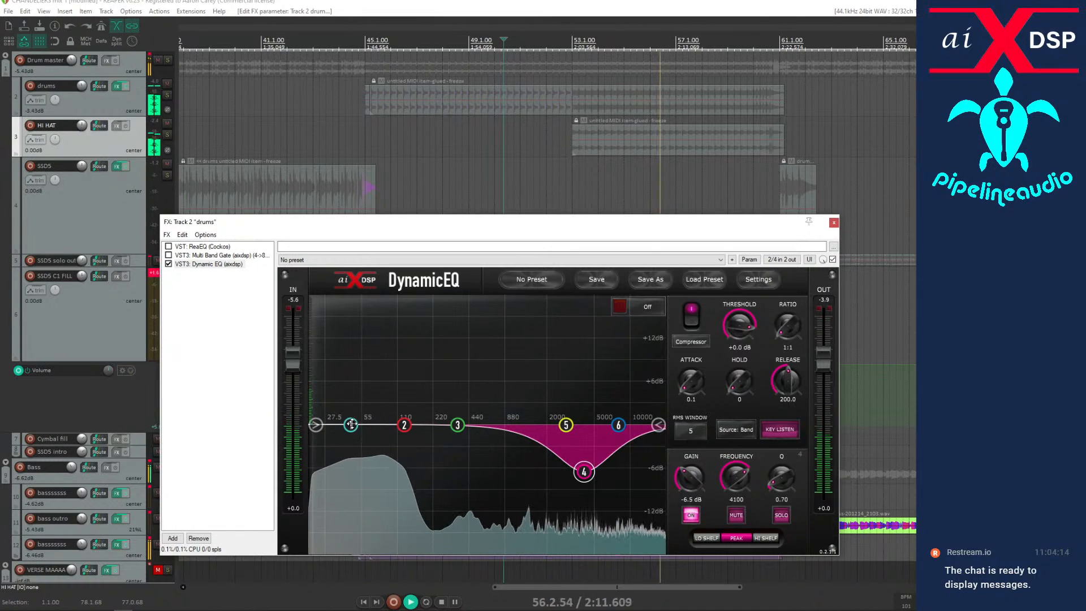
pyautogui.moveTo(350, 424); pyautogui.dragTo(380, 394)
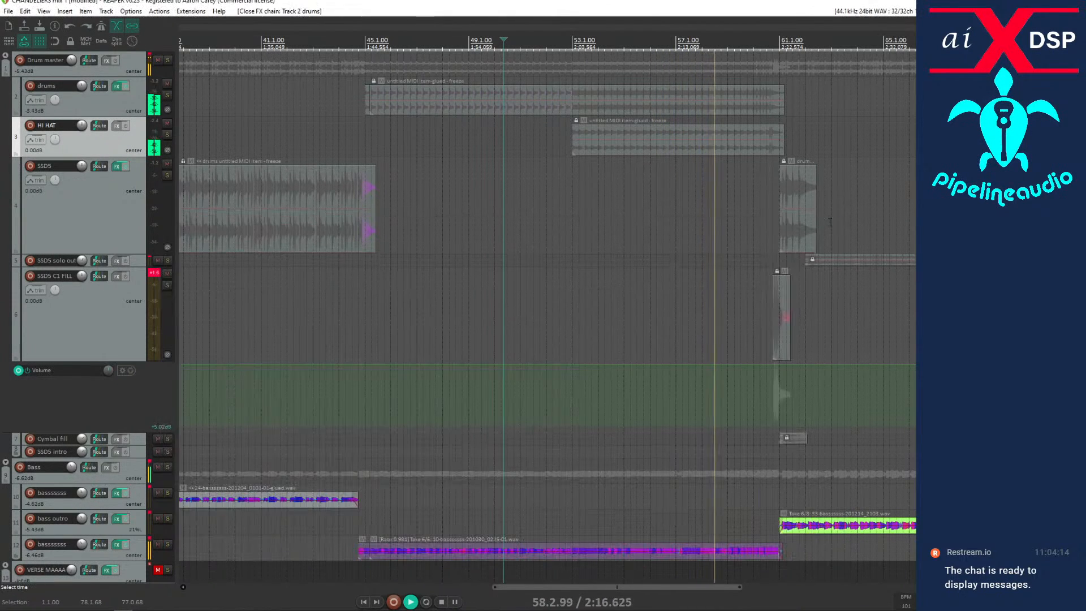
pyautogui.click(833, 223)
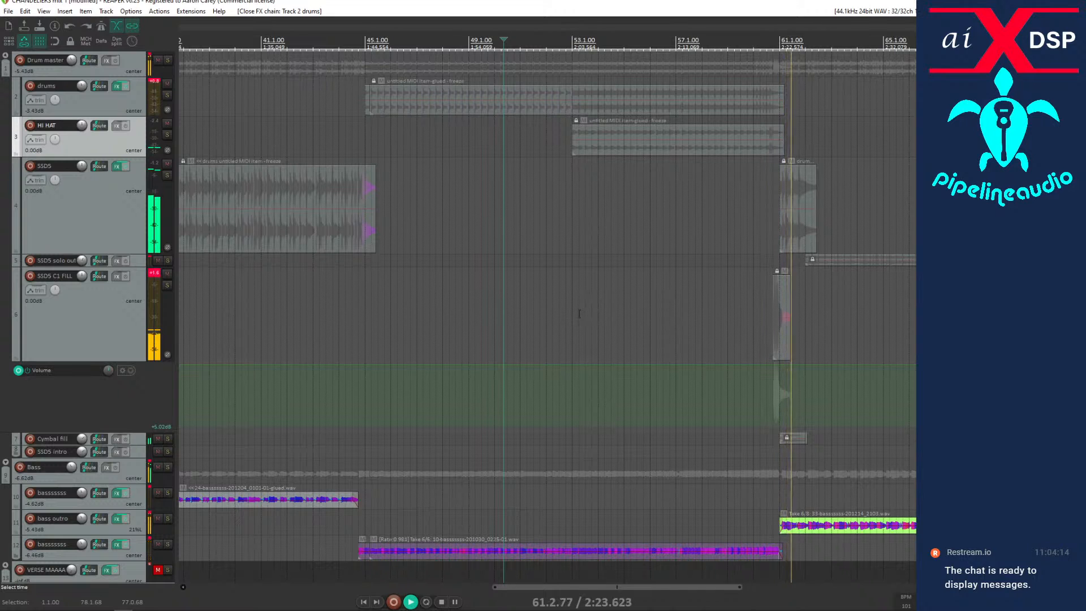
# Check the SSD5 solo outro track during playback by toggling its mute and its solo, then stop.
pyautogui.scroll(-4, 673, 294)
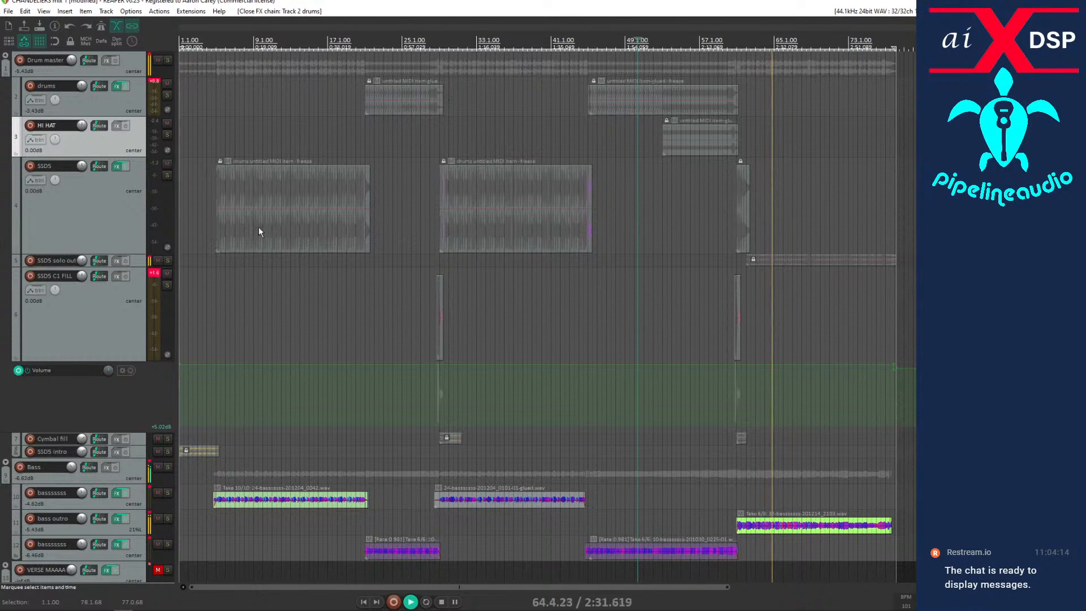
pyautogui.click(158, 262)
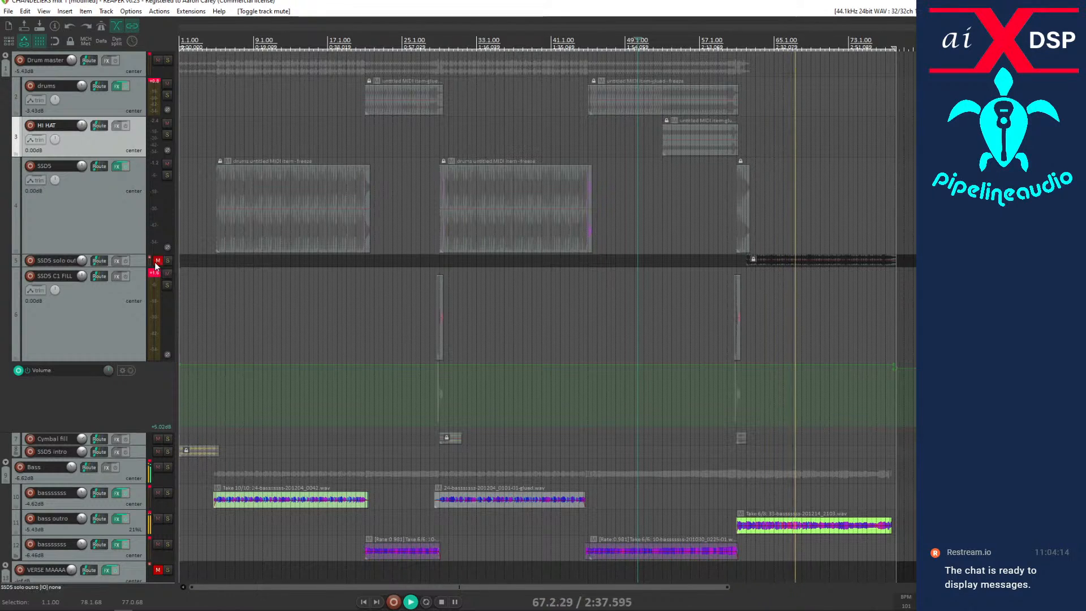
pyautogui.click(158, 262)
pyautogui.click(167, 260)
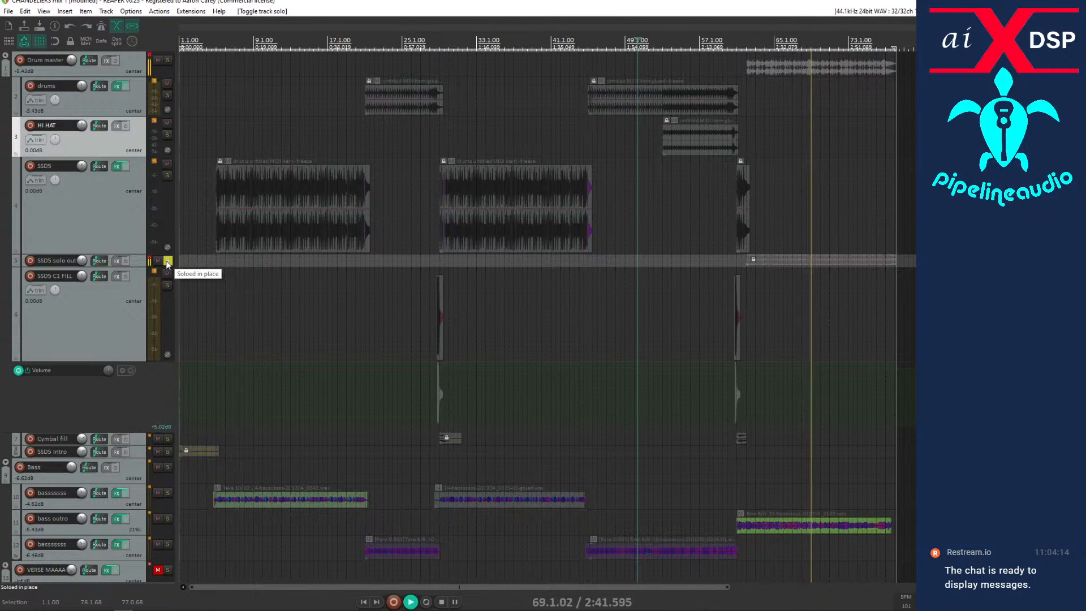
pyautogui.click(171, 262)
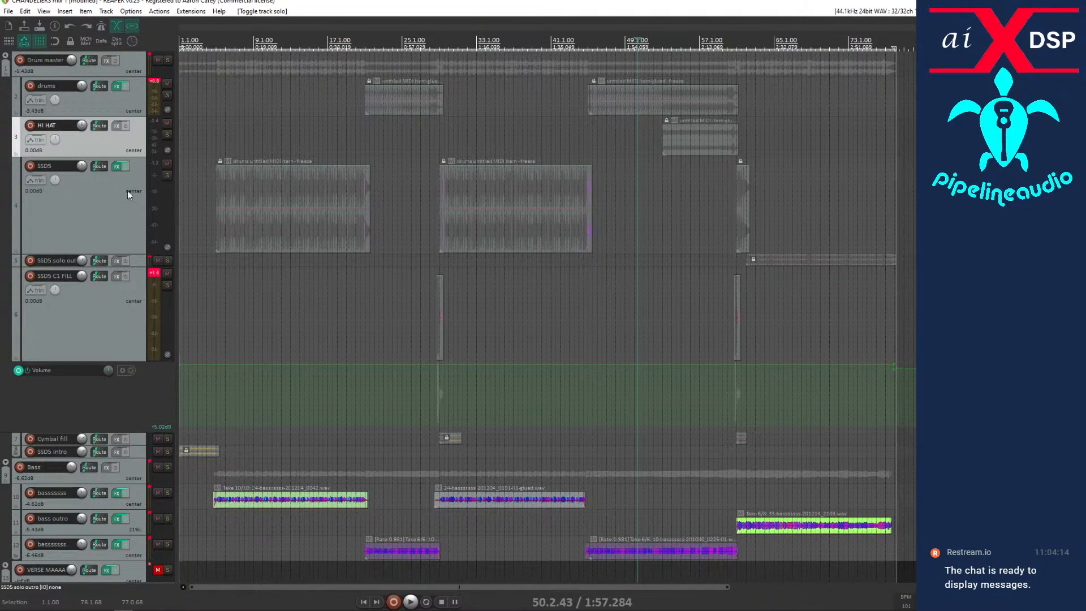
# Listen to the SSD5 drums from about bar 37 and nest the SSD5 solo outro track inside the SSD5 track.
pyautogui.click(515, 292)
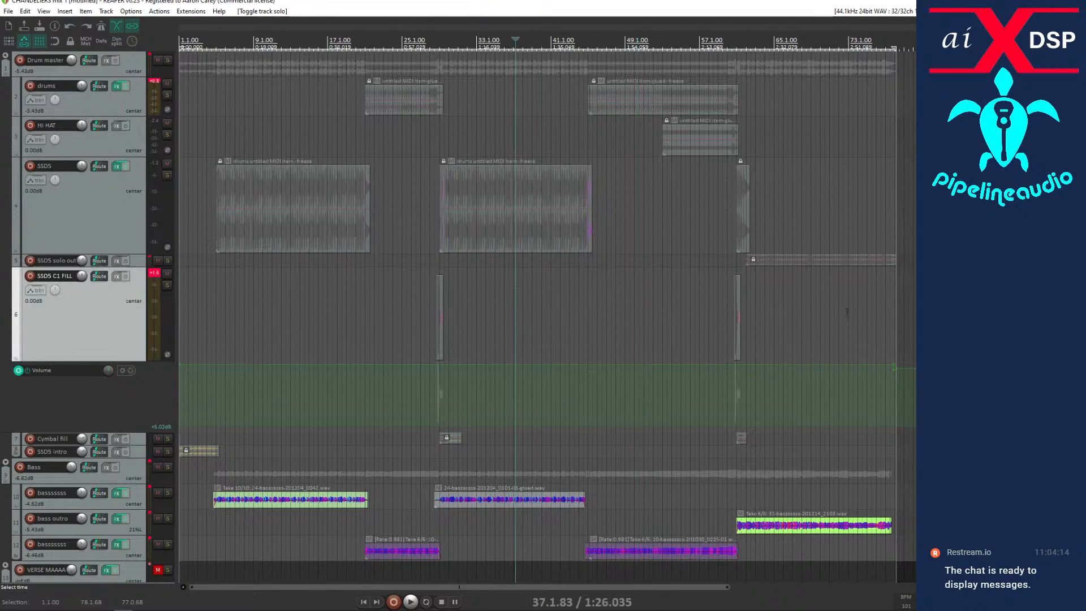
pyautogui.press('space')
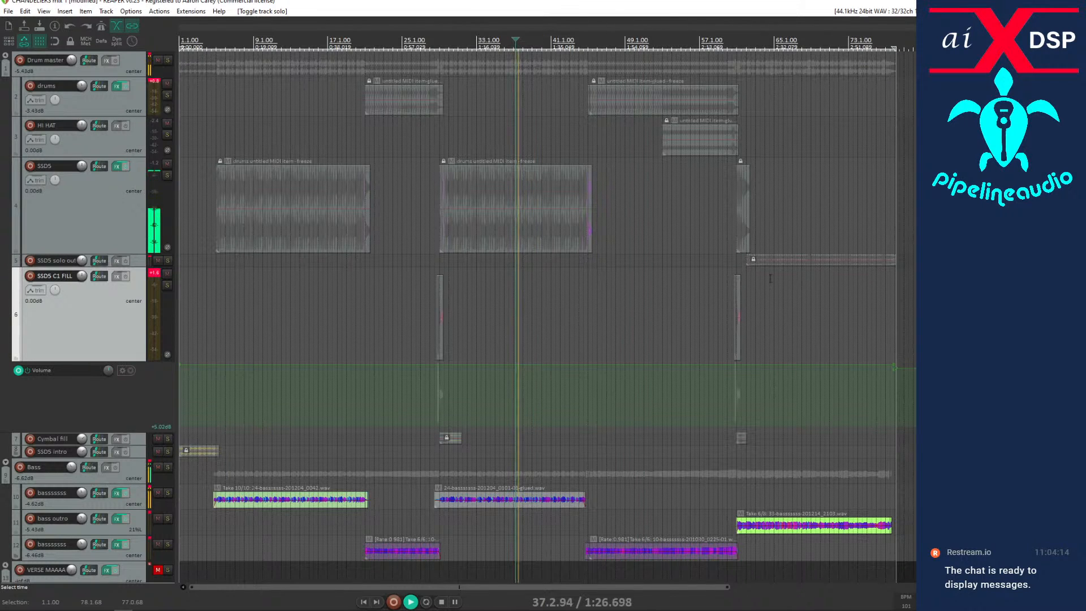
pyautogui.click(773, 261)
pyautogui.scroll(10, 772, 259)
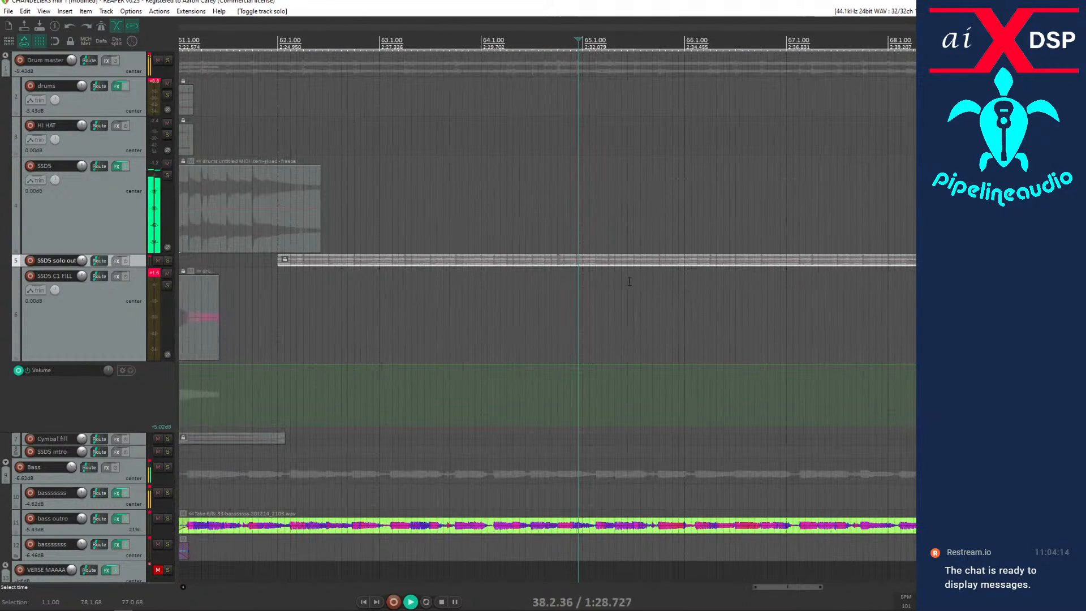
pyautogui.scroll(-6, 474, 249)
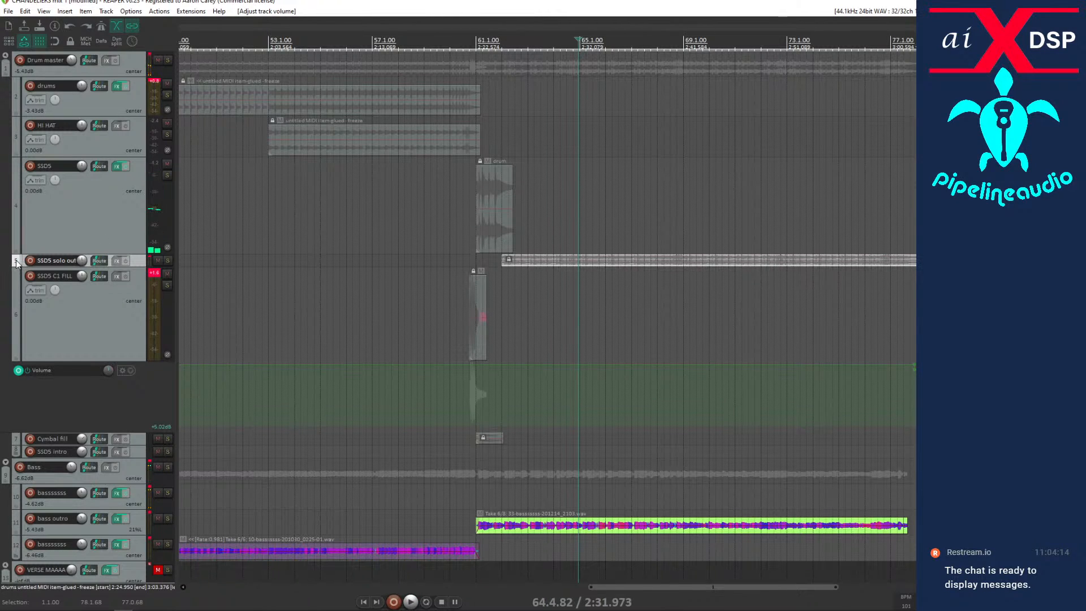
pyautogui.moveTo(17, 264); pyautogui.dragTo(50, 213)
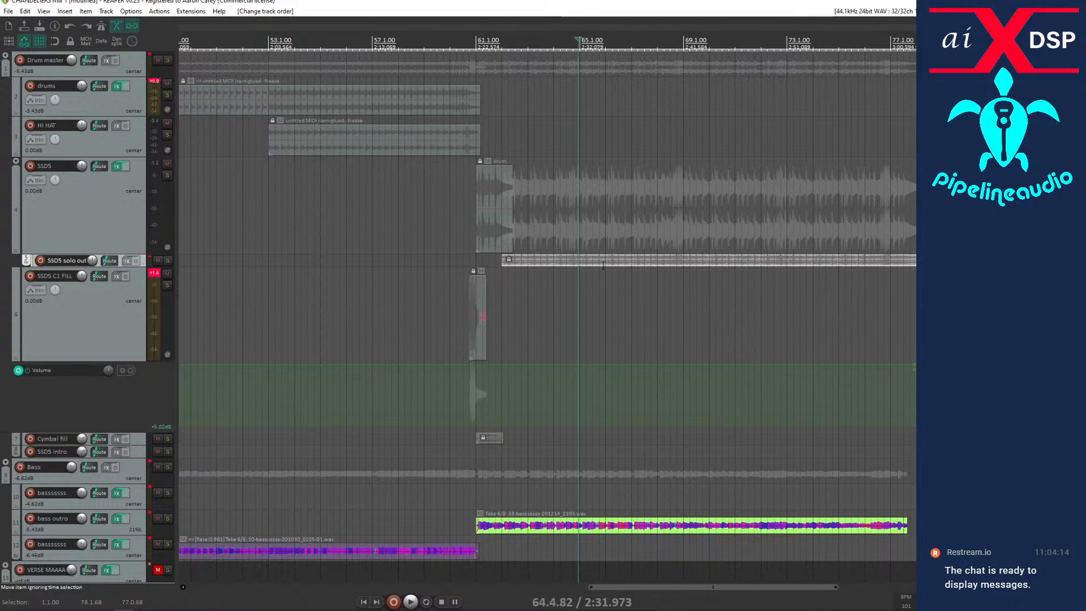
# Listen to the outro drums from about bar 62 and compare them with the verse from about bar 7.
pyautogui.click(502, 291)
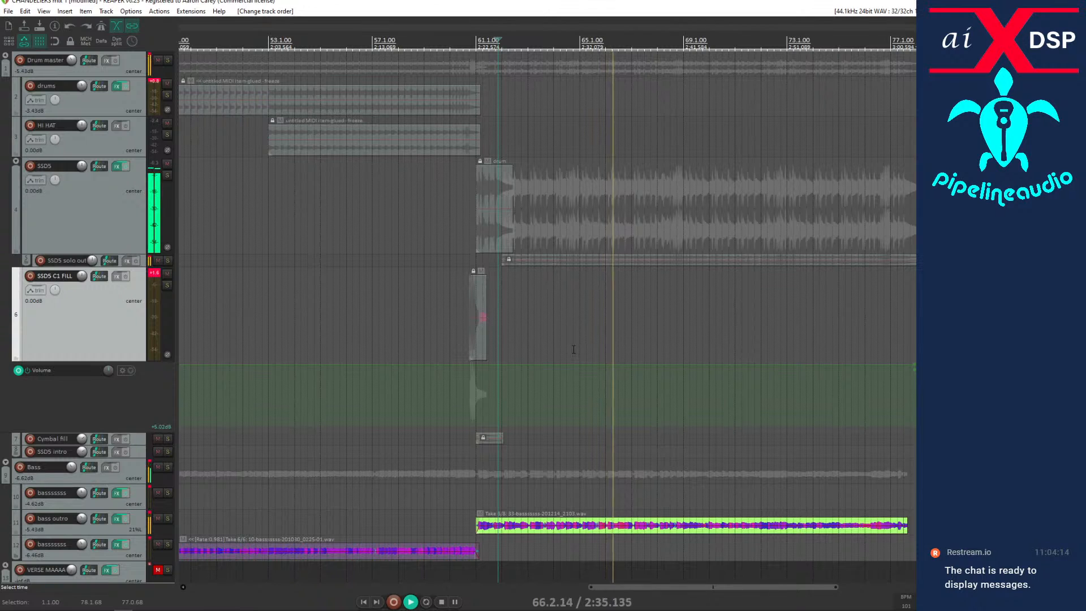
pyautogui.scroll(-5, 346, 475)
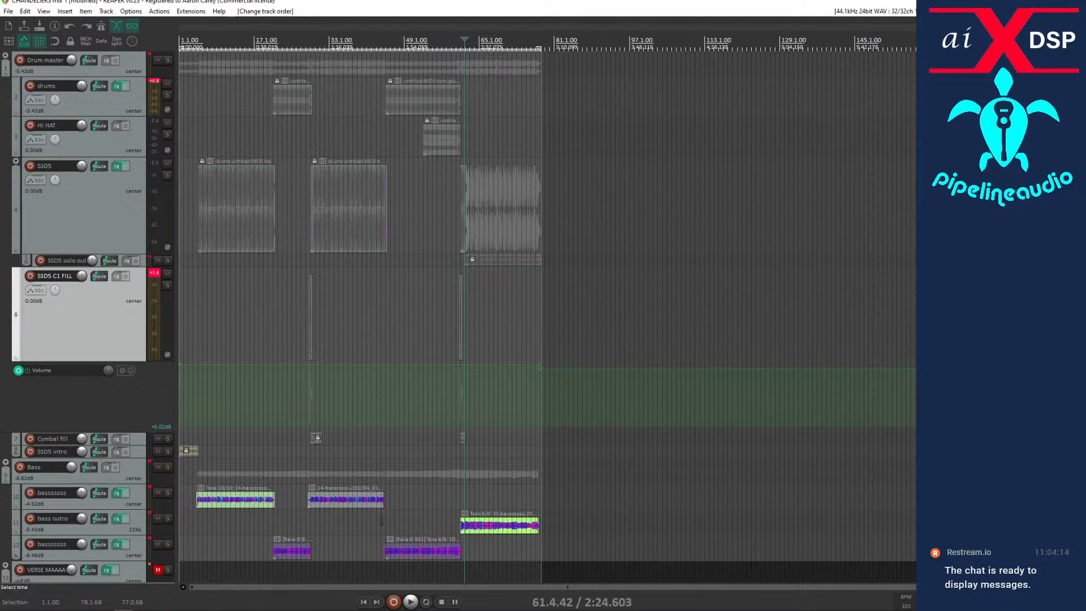
pyautogui.click(209, 523)
pyautogui.press('space')
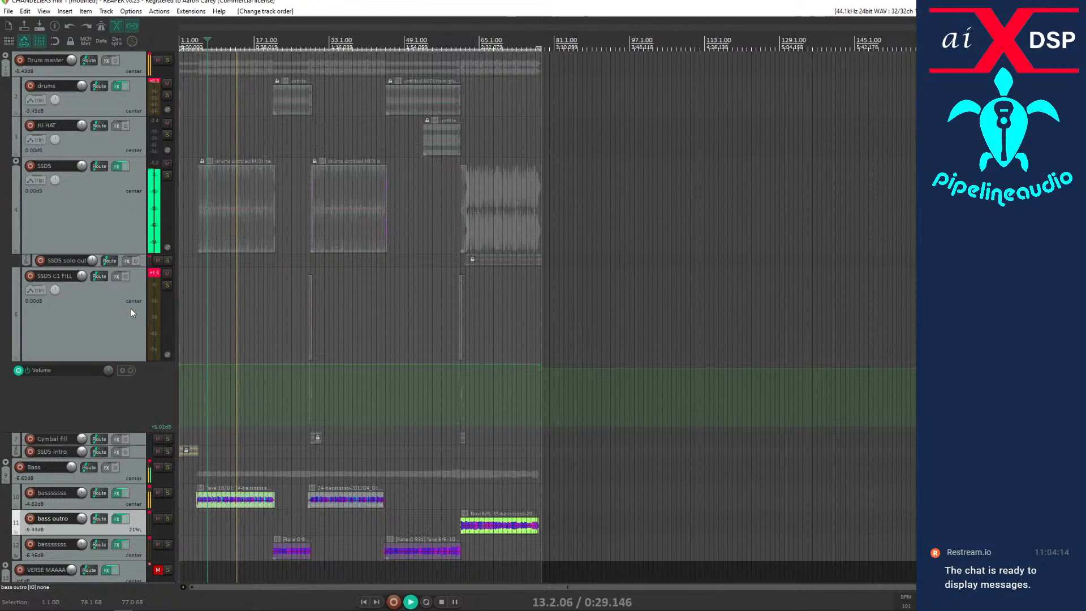
pyautogui.press('space')
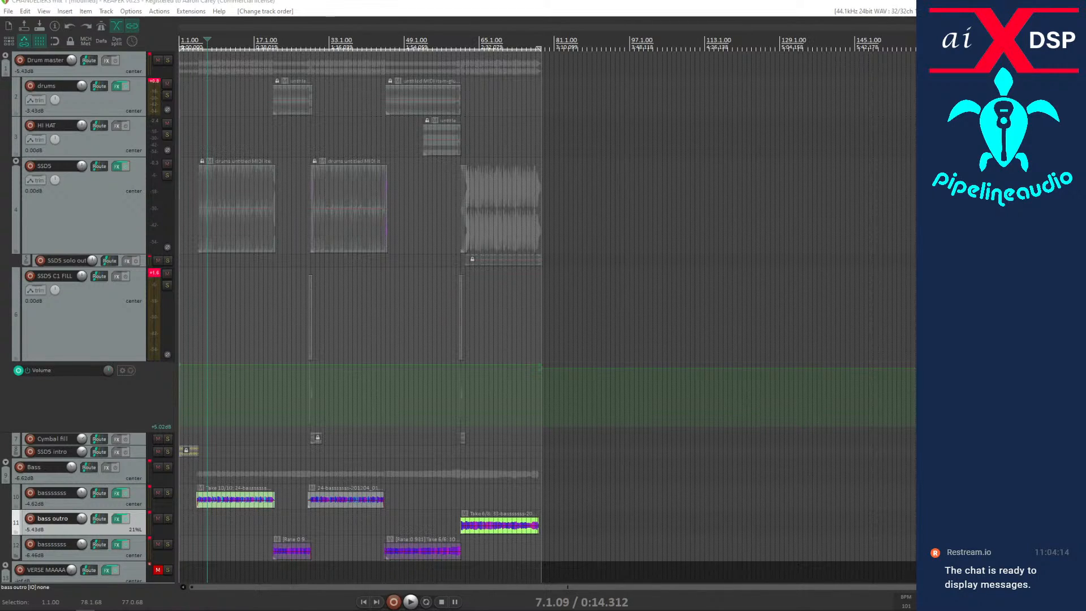
# Play from about bar 10, reset the SSD5 C1 FILL track's peak indicator and select the drums track.
pyautogui.click(222, 311)
pyautogui.press('space')
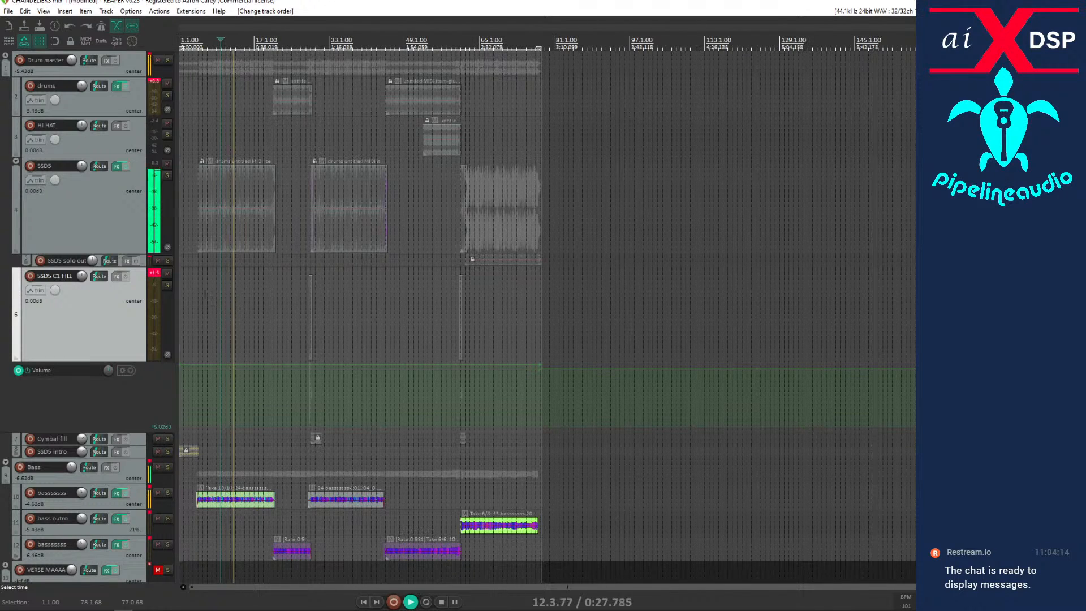
pyautogui.click(157, 276)
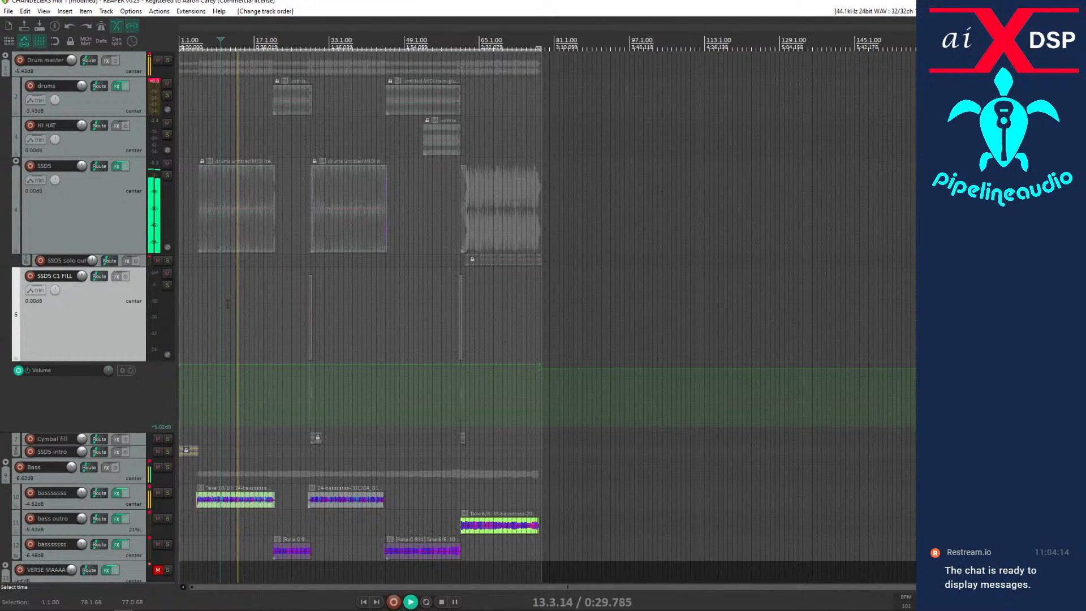
pyautogui.click(144, 83)
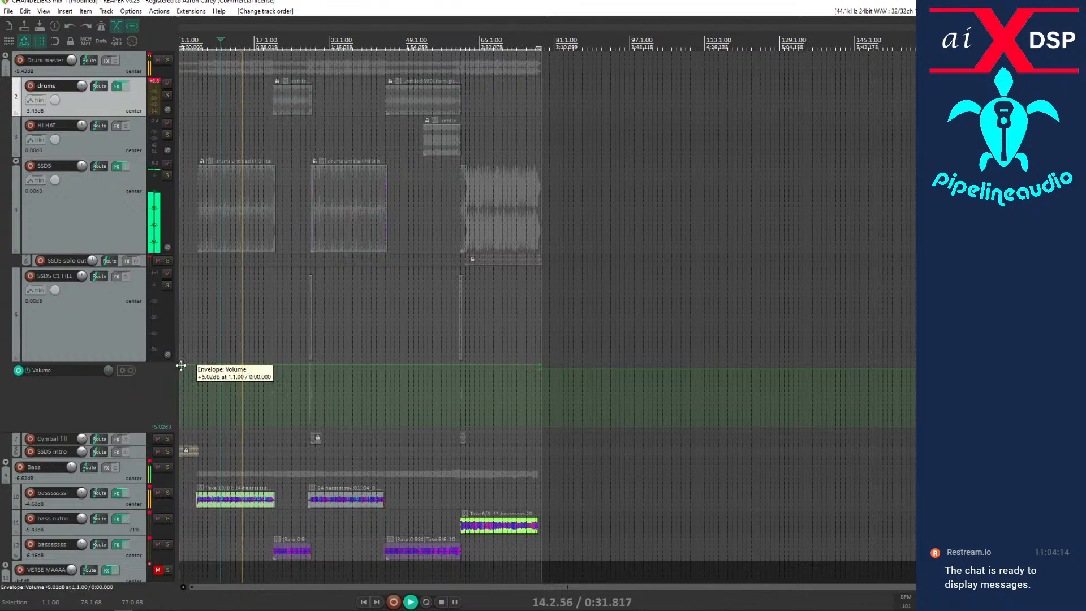
# Unmute the verse vocal master folder and raise its volume to about -5.5 dB during playback.
pyautogui.scroll(-8, 28, 387)
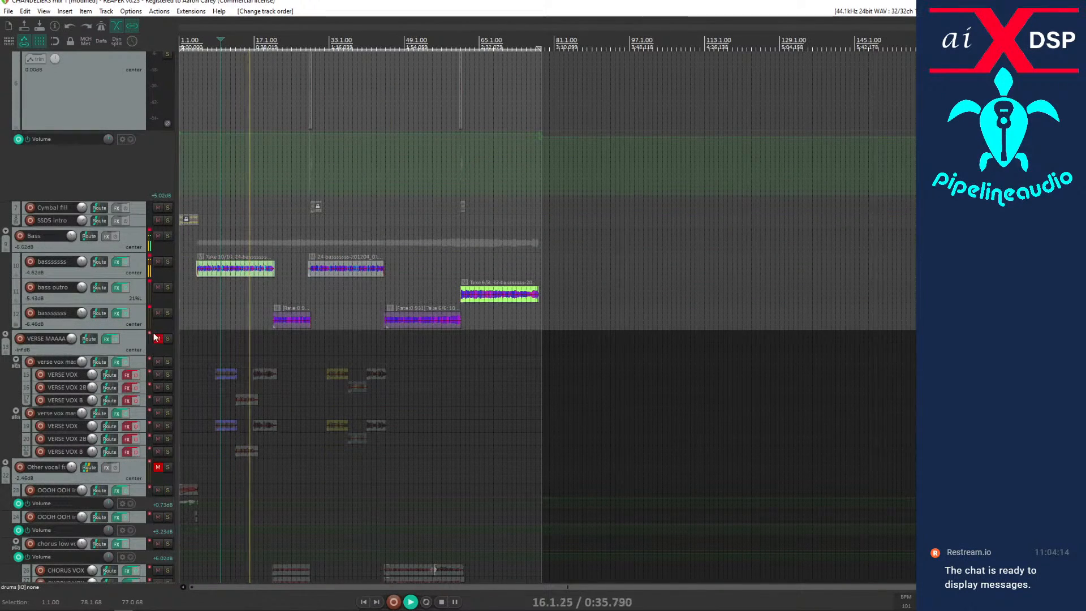
pyautogui.click(157, 338)
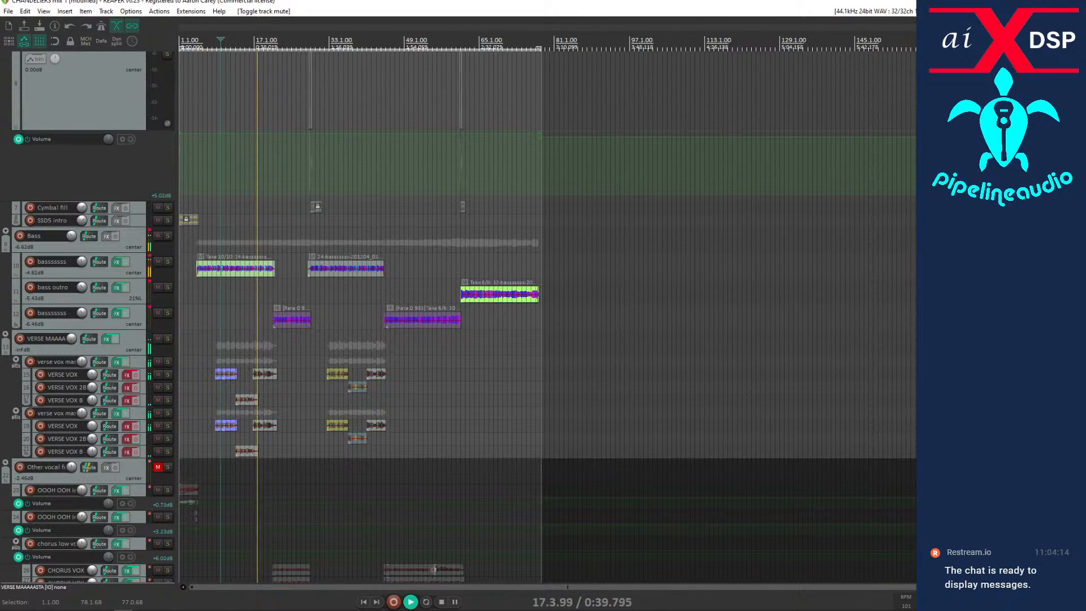
pyautogui.moveTo(72, 338); pyautogui.dragTo(72, 307)
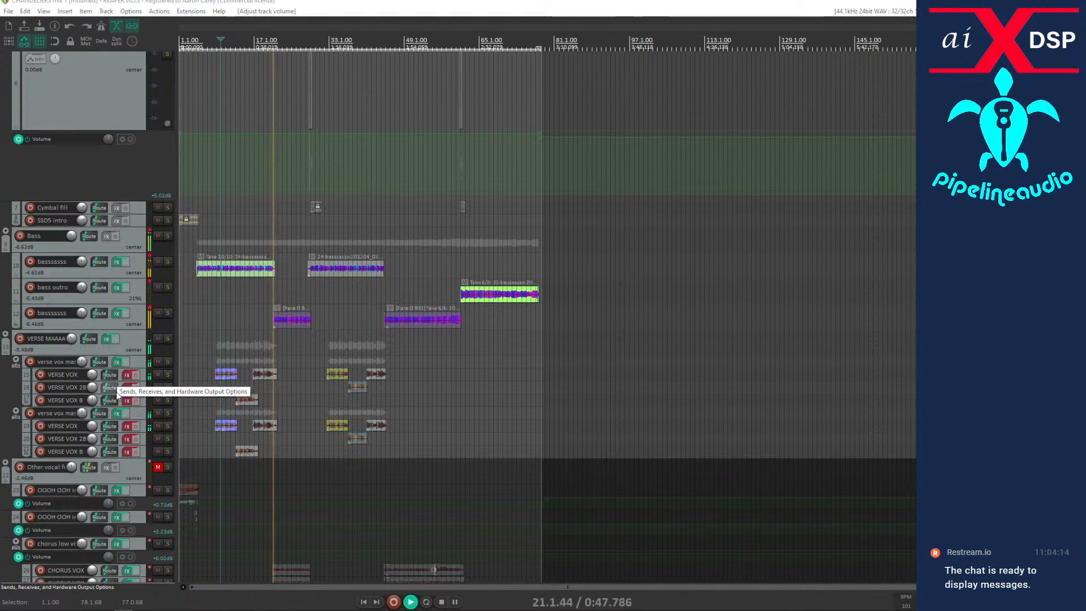
# Open the effects chain of the first verse vox master folder and restart playback from about bar 8.
pyautogui.scroll(-2, 105, 371)
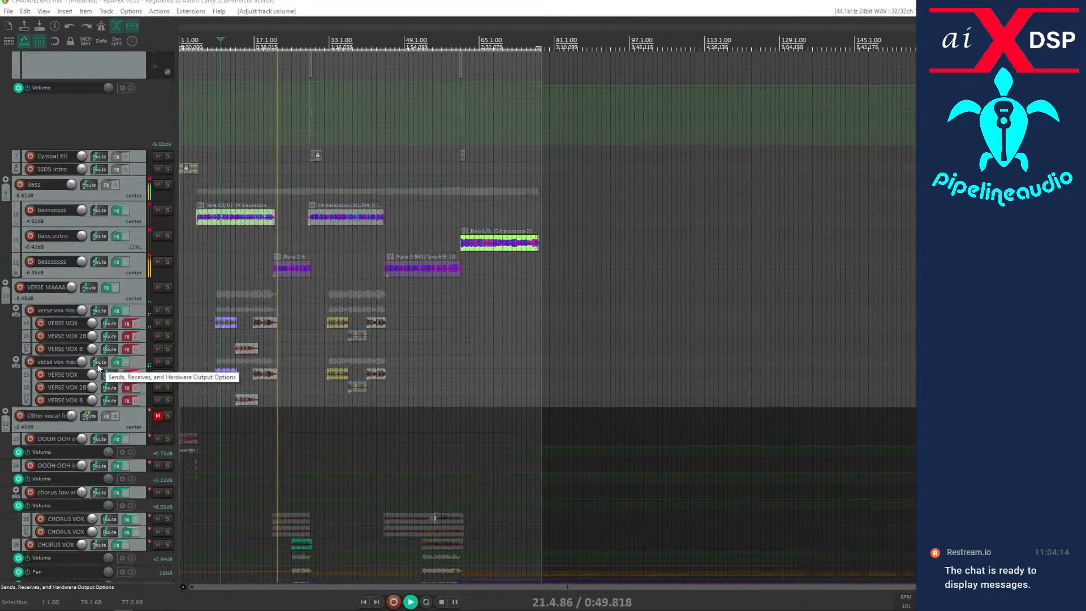
pyautogui.moveTo(117, 315)
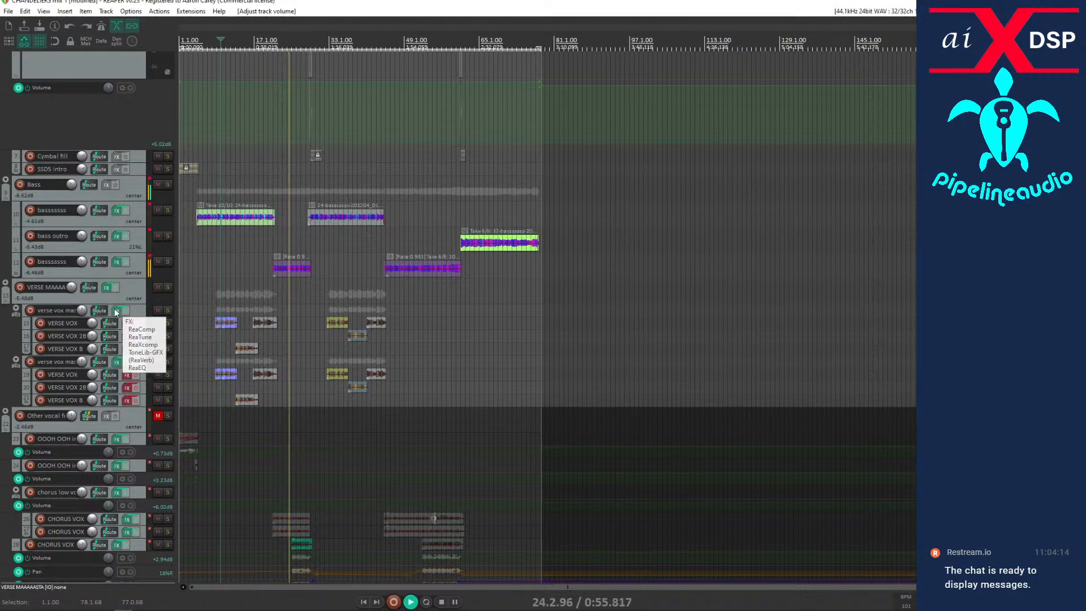
pyautogui.click(117, 311)
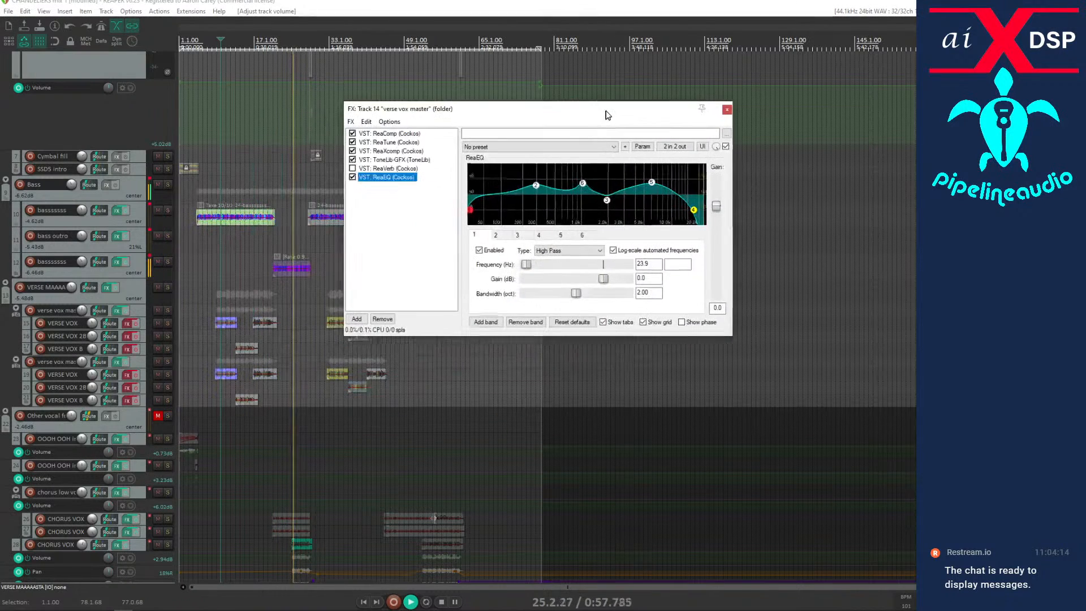
pyautogui.press('space')
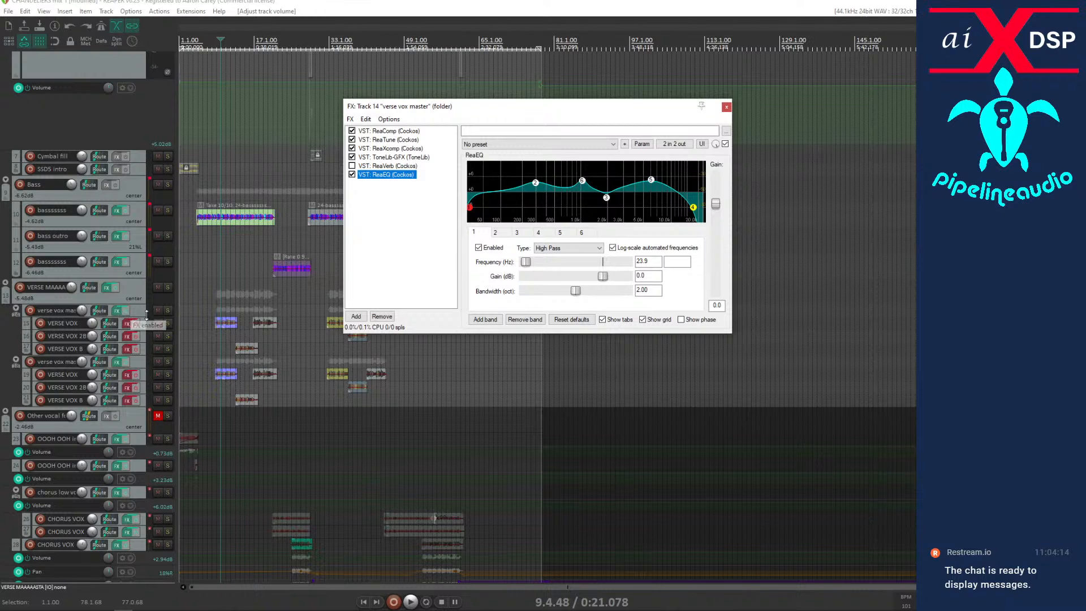
pyautogui.click(214, 411)
pyautogui.press('space')
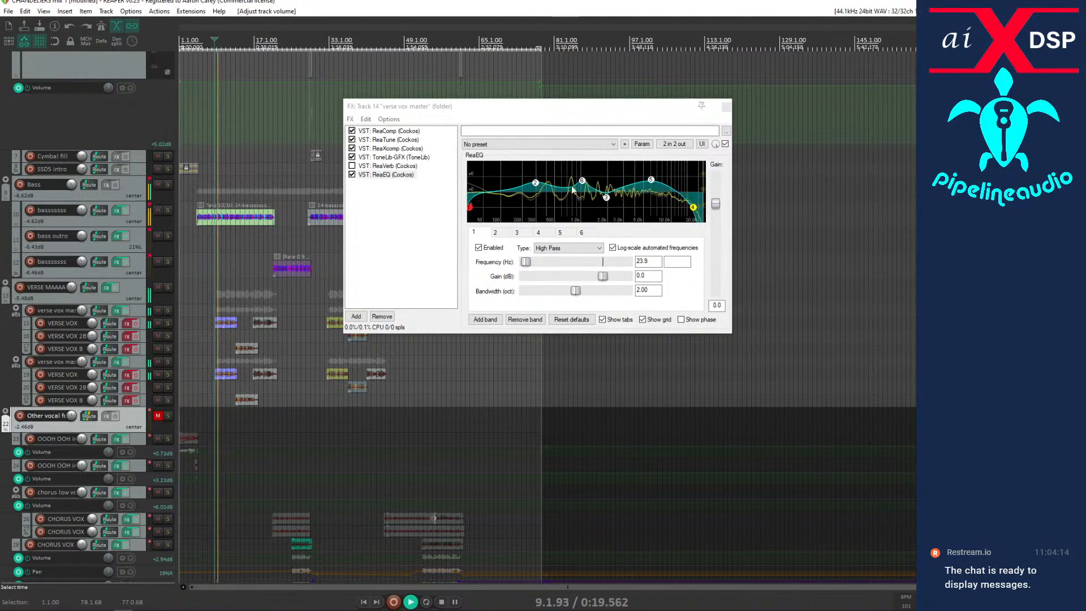
# Review the ReaComp, ReaTune, ReaXcomp, ToneLib-GFX and ReaVerb settings of the first verse vox master folder during playback, then stop.
pyautogui.click(385, 131)
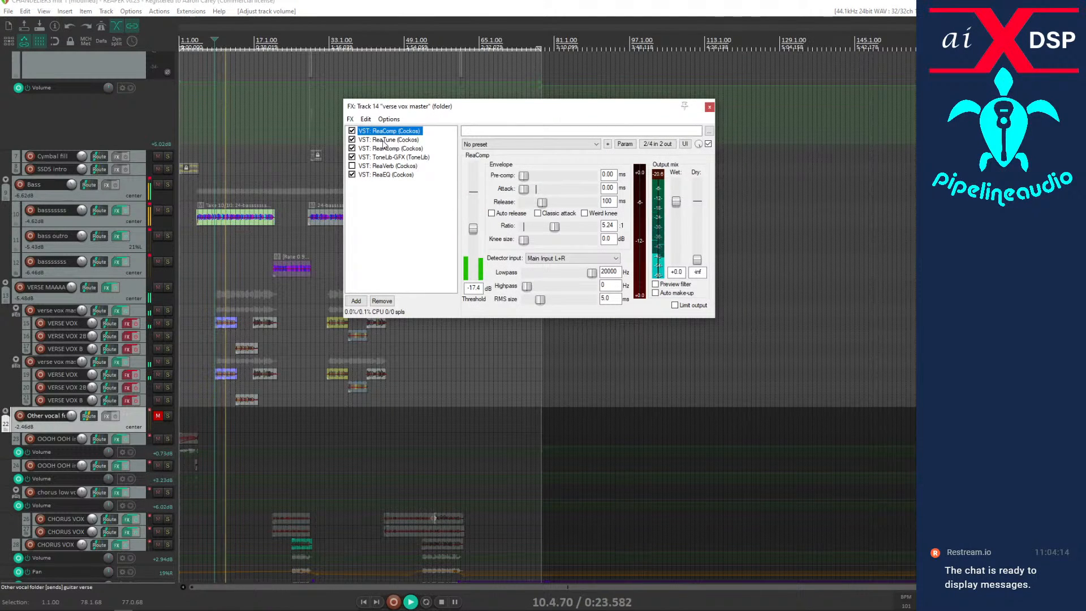
pyautogui.click(385, 140)
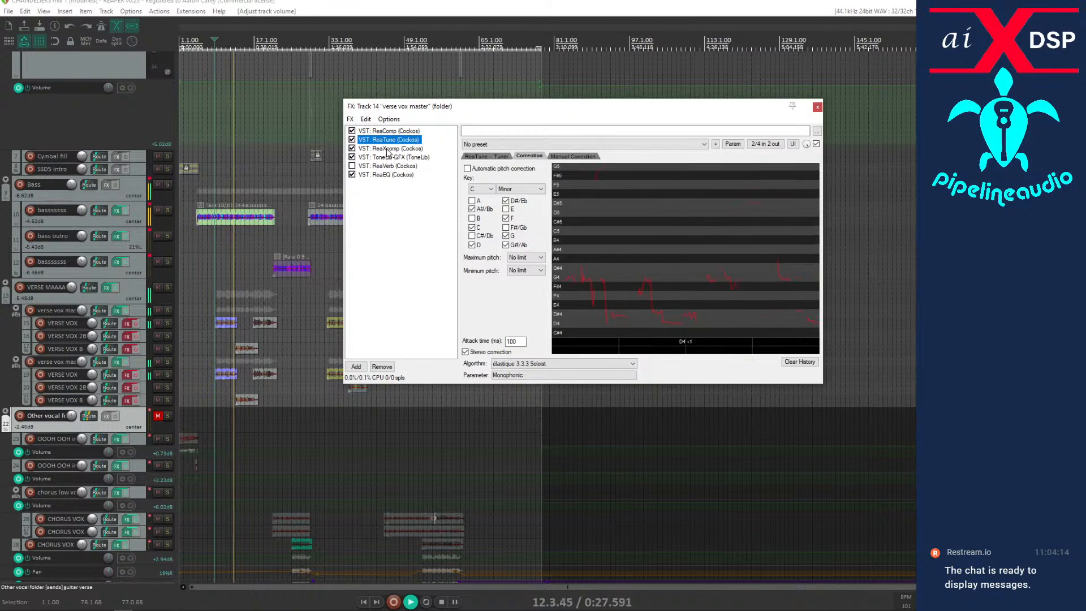
pyautogui.click(388, 148)
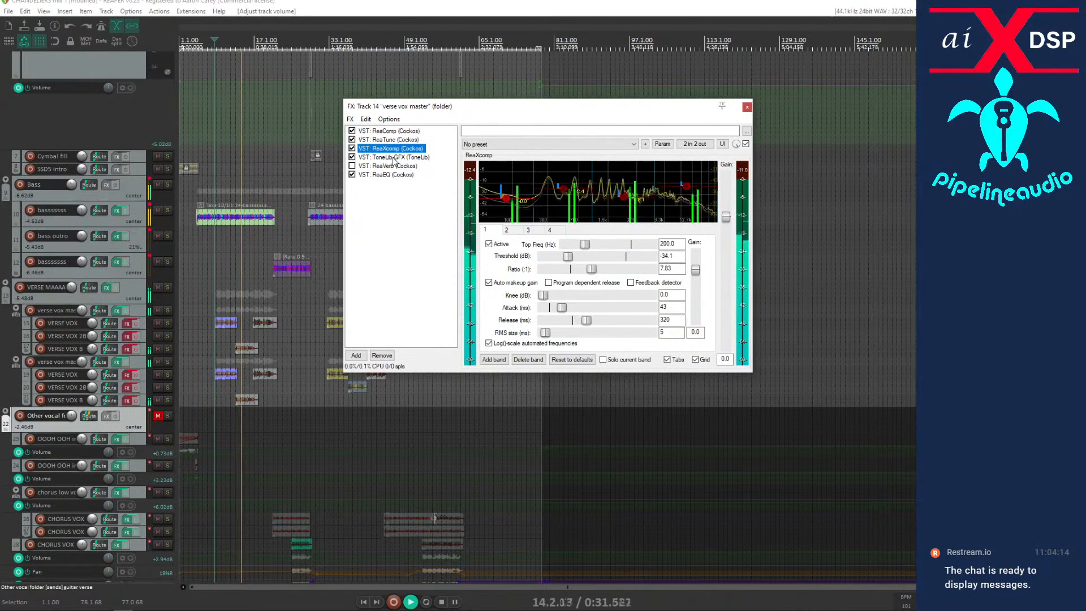
pyautogui.click(396, 158)
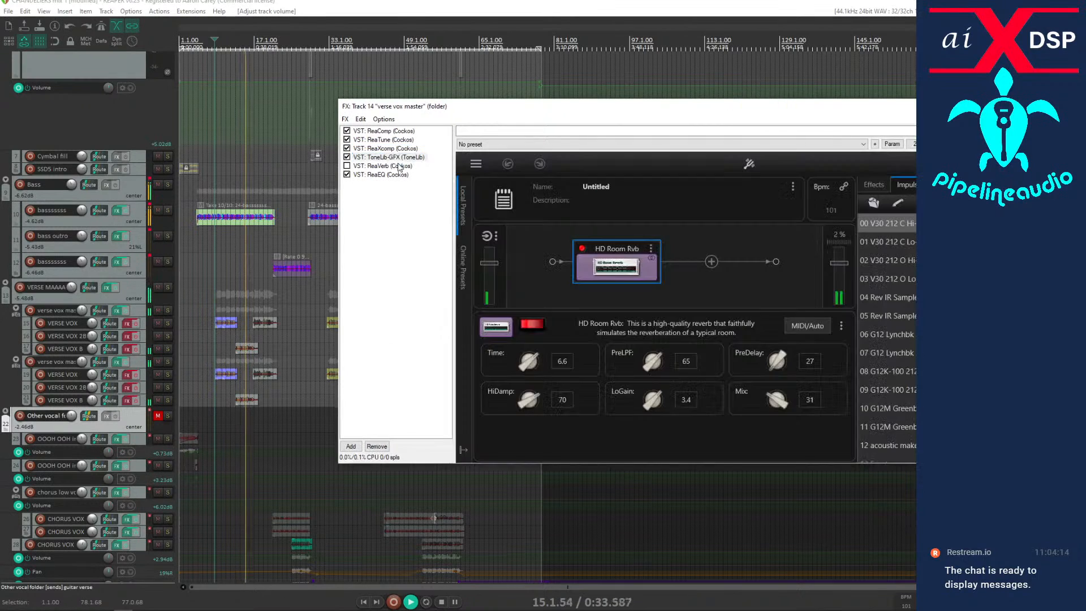
pyautogui.click(395, 166)
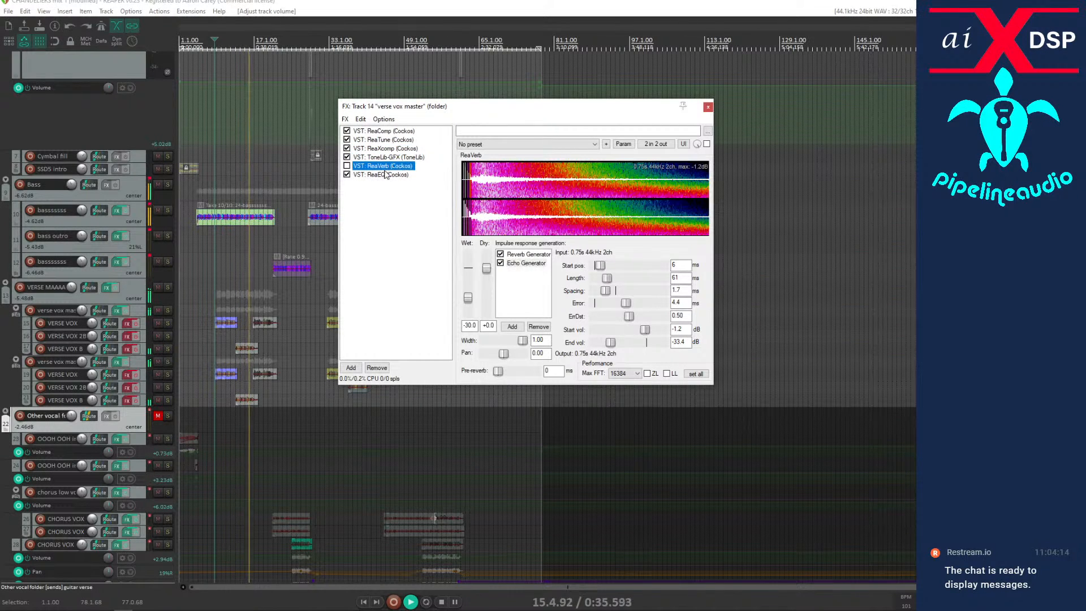
pyautogui.press('space')
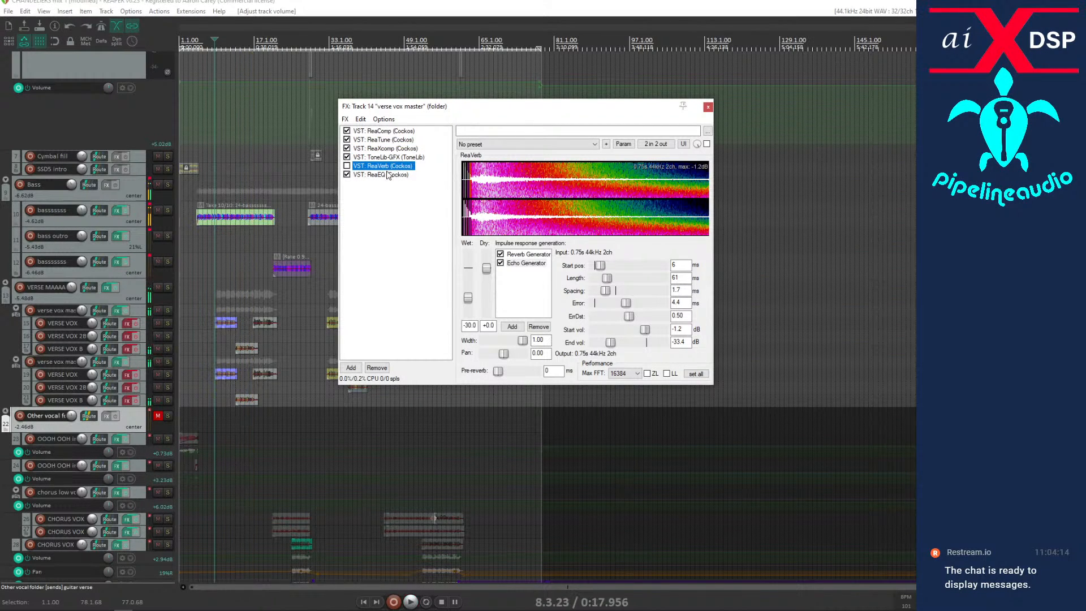
# Open the effects chain of the VERSE MAAAAASTA folder beside the verse vox master chain.
pyautogui.click(107, 289)
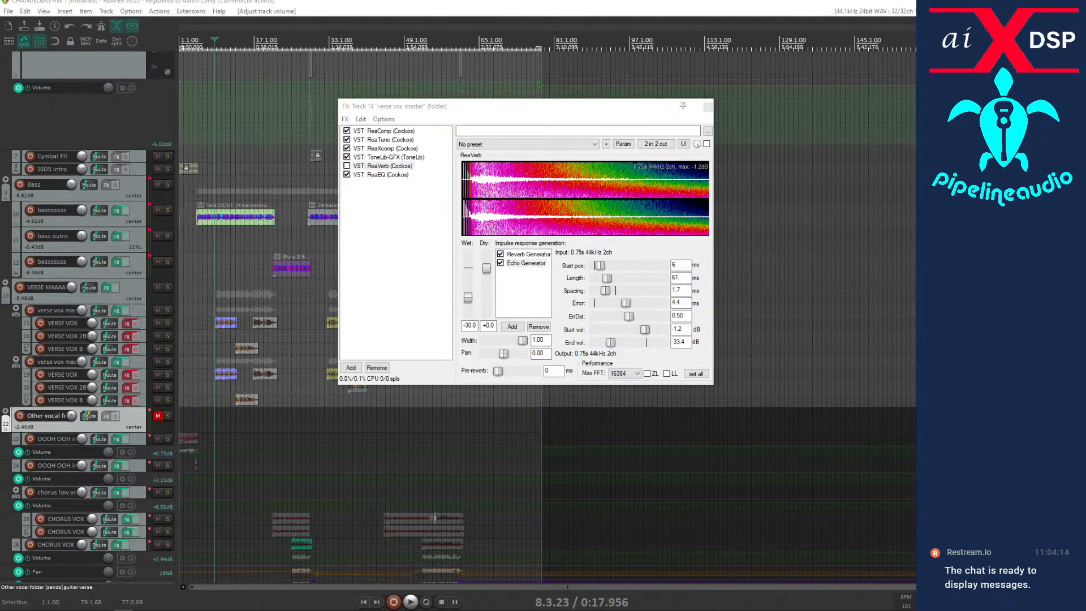
pyautogui.moveTo(98, 275); pyautogui.dragTo(686, 250)
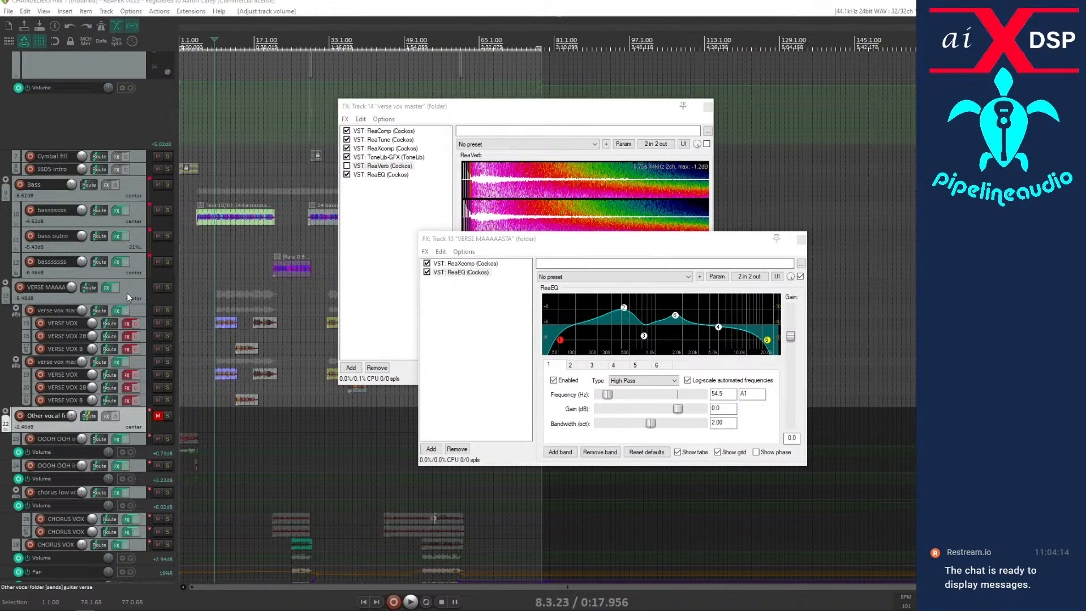
pyautogui.scroll(-5, 79, 358)
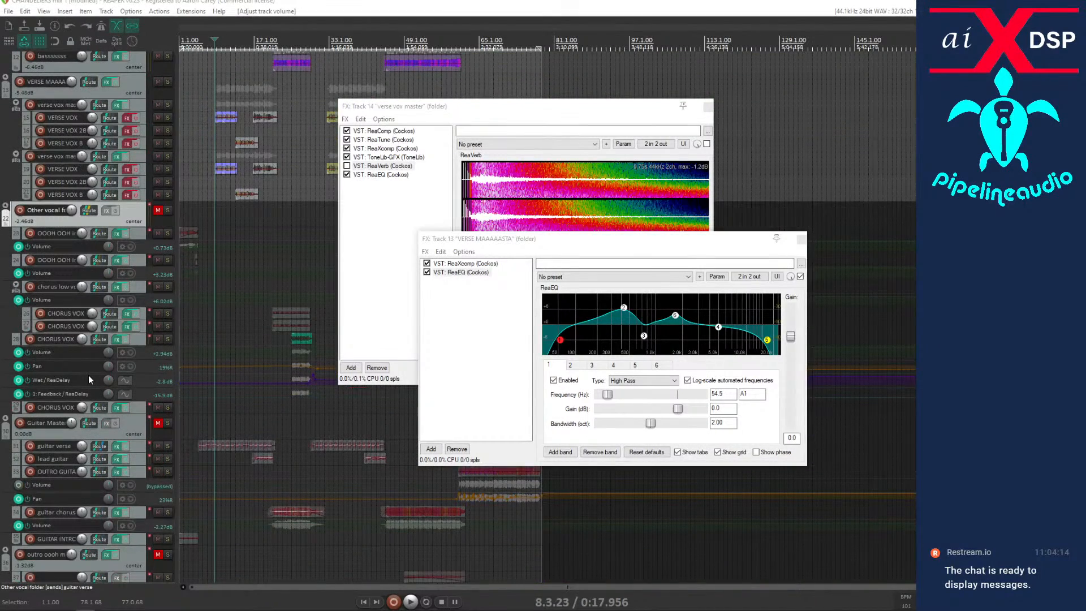
pyautogui.scroll(4, 101, 362)
# Play the verse from about bar 8 and solo the VERSE MAAAAASTA folder, then stop playback.
pyautogui.click(129, 246)
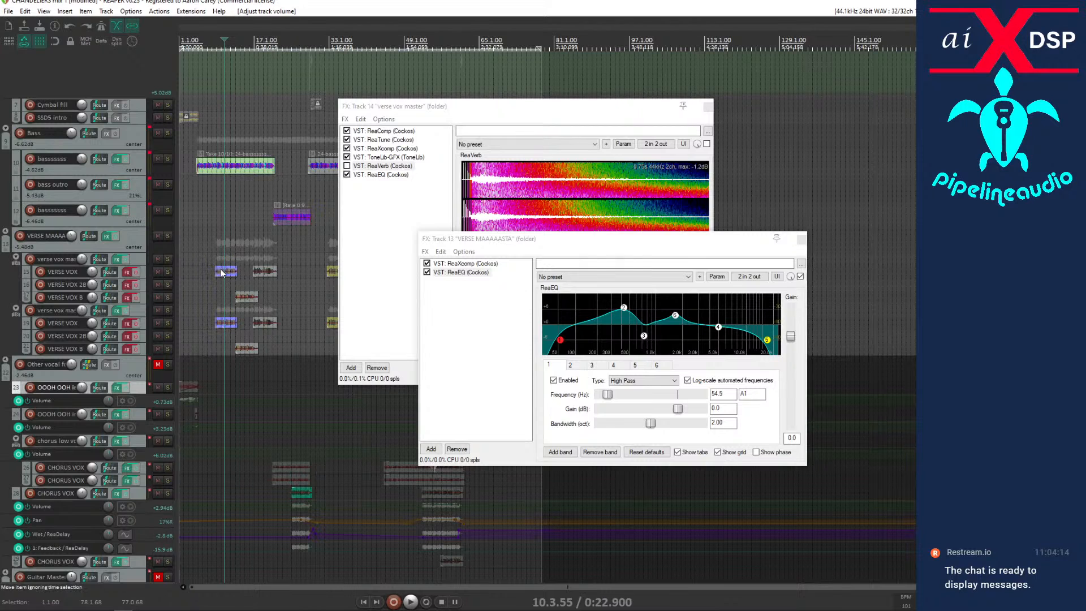
pyautogui.click(222, 274)
pyautogui.press('space')
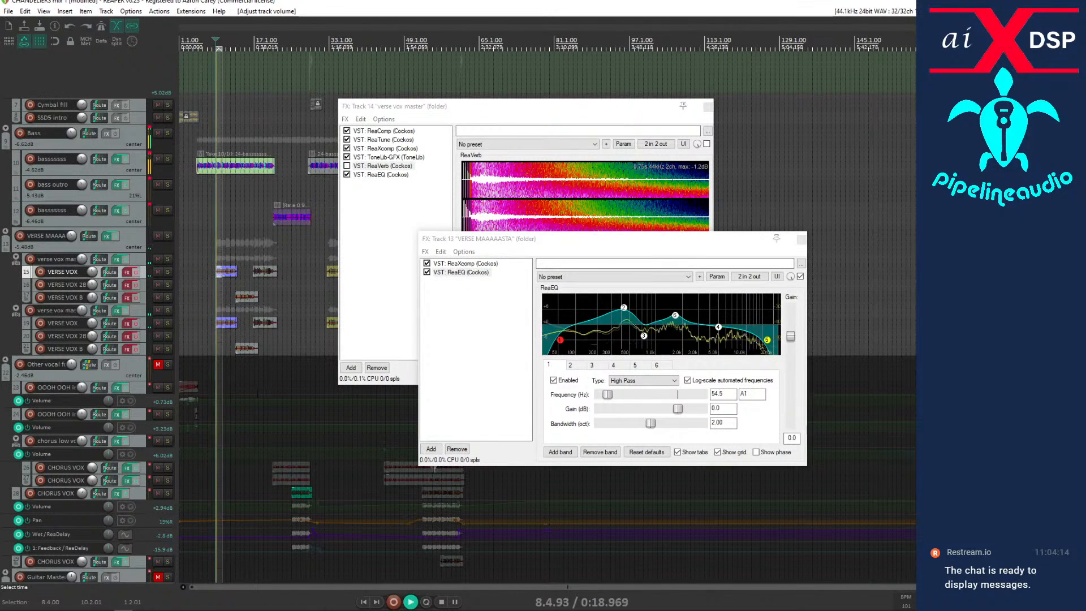
pyautogui.click(168, 236)
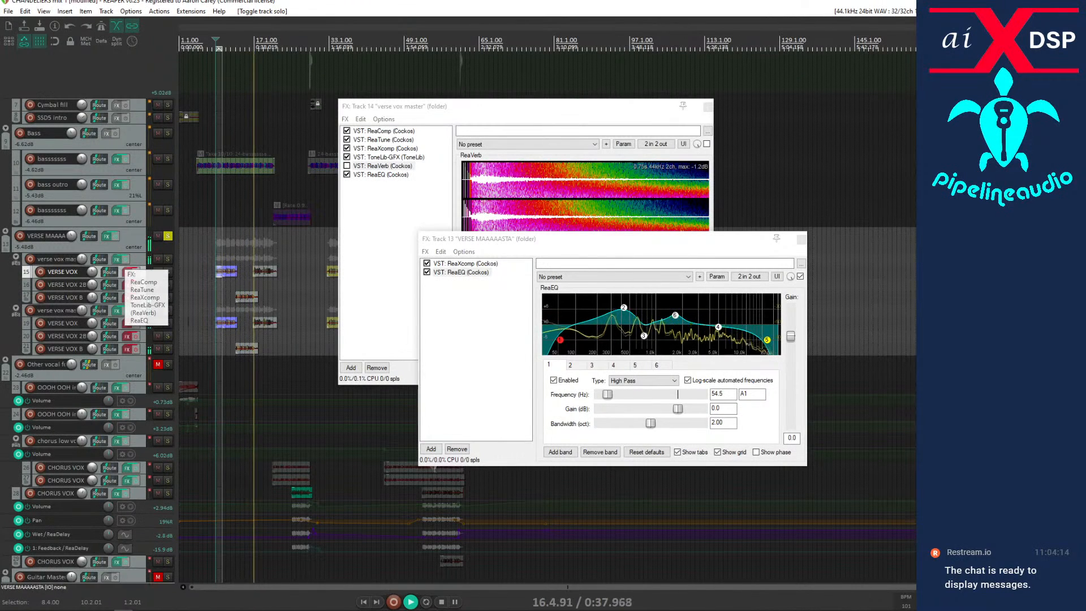
pyautogui.press('space')
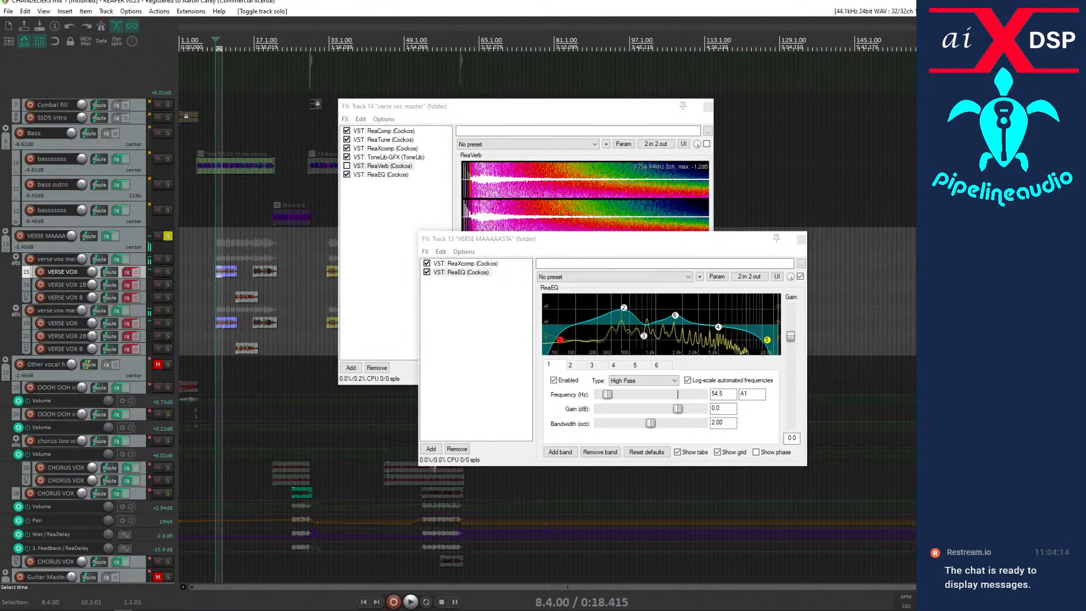
# Cut the effects chains from the VERSE MAAAAASTA folder and its child tracks, close both effects windows and listen to the dry verse vocals.
pyautogui.click(132, 246)
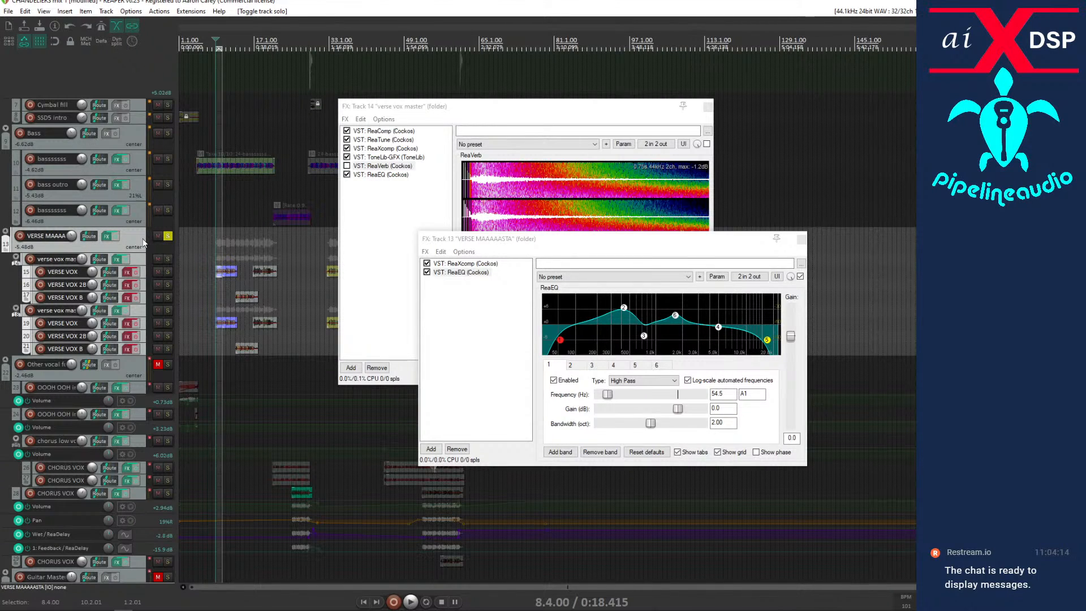
pyautogui.hotkey('ctrl', 'shift', 'x')
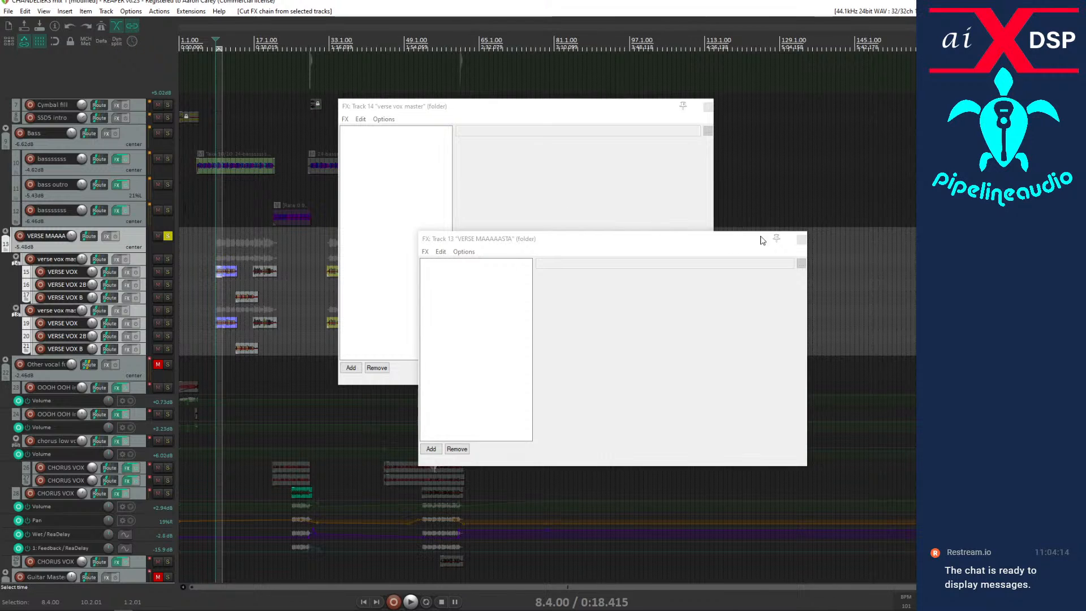
pyautogui.click(801, 239)
pyautogui.click(707, 106)
pyautogui.press('space')
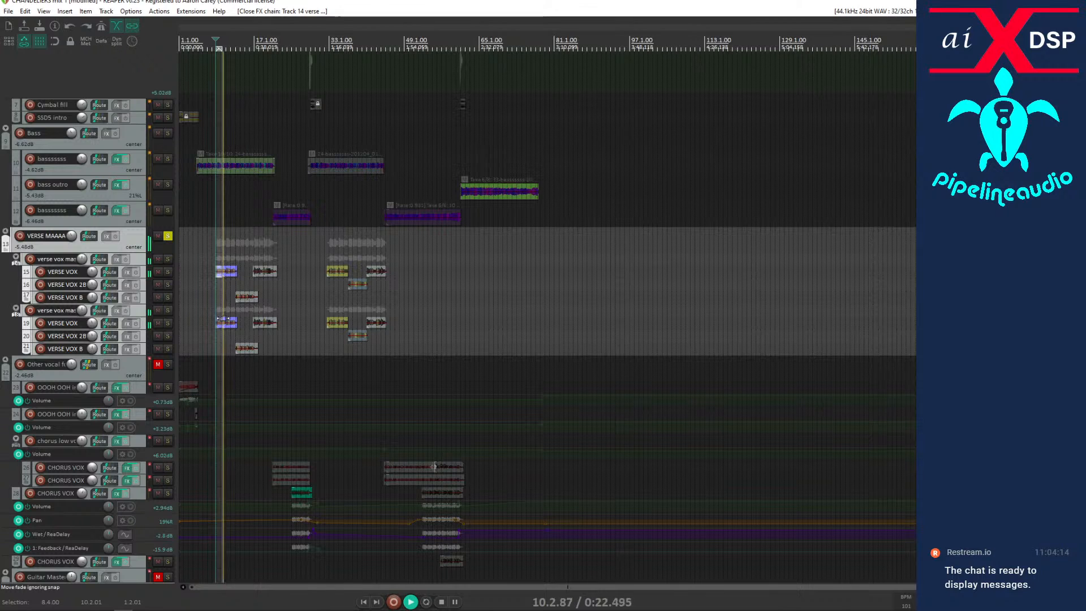
pyautogui.press('space')
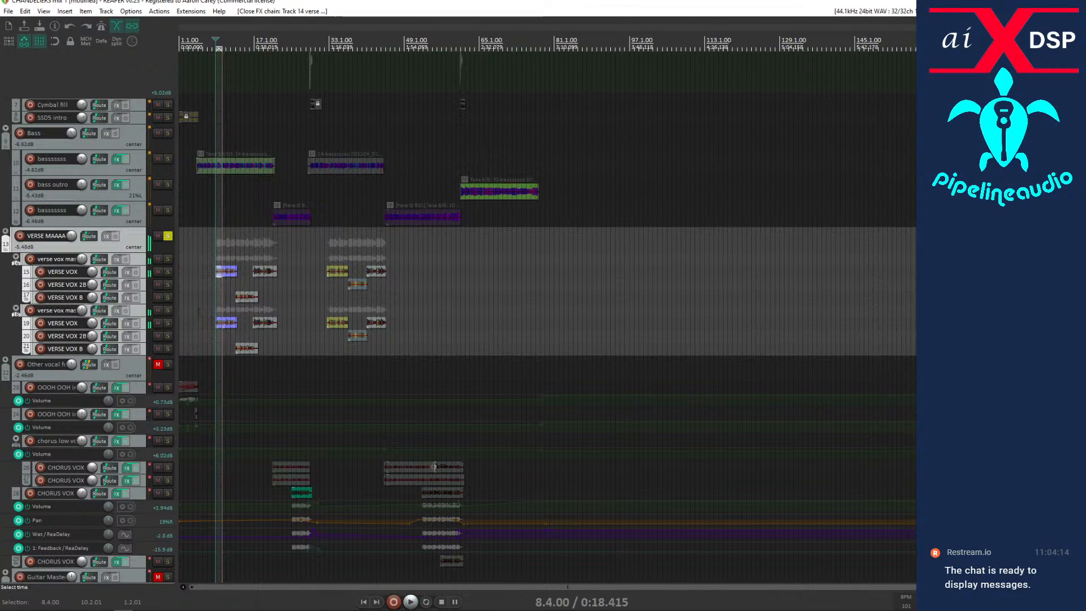
# Undo the cut of the verse vocal effects chains and replay the opening verse vocals twice from bar 8.
pyautogui.click(69, 28)
pyautogui.click(70, 29)
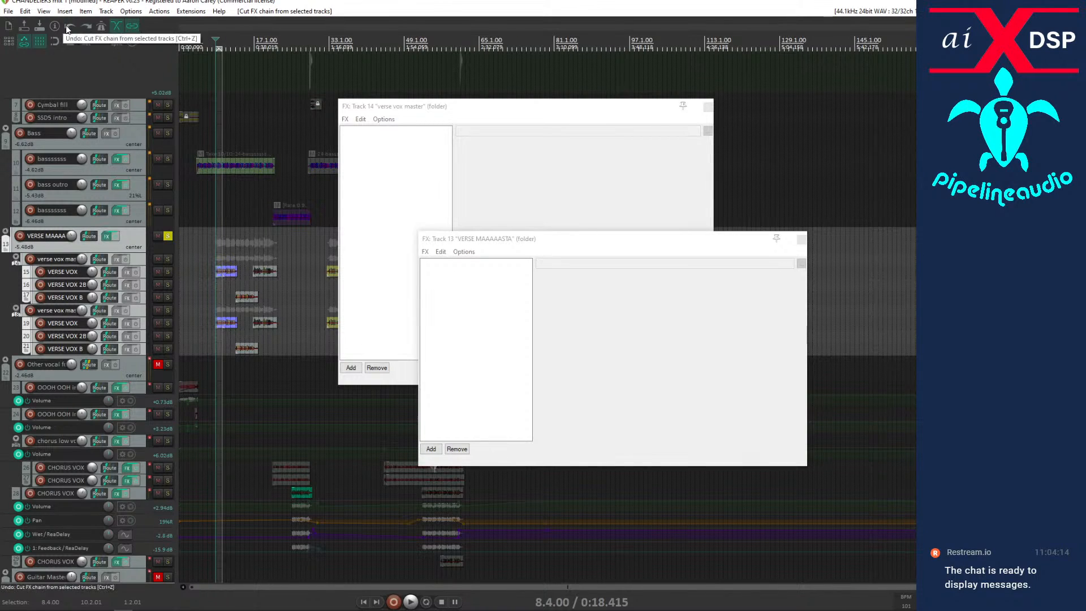
pyautogui.click(69, 28)
pyautogui.press('space')
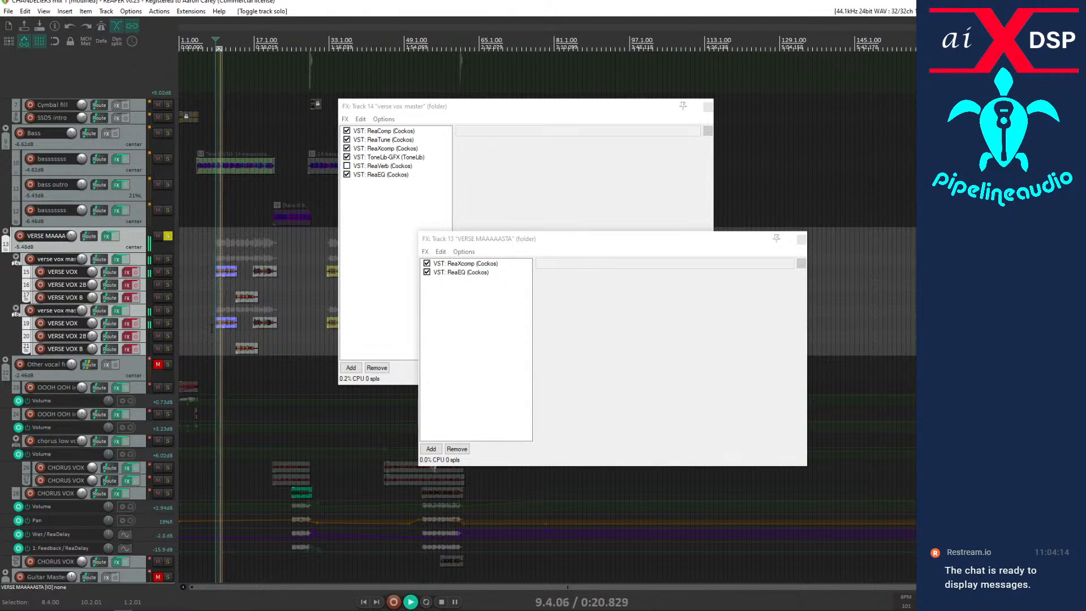
pyautogui.press('space')
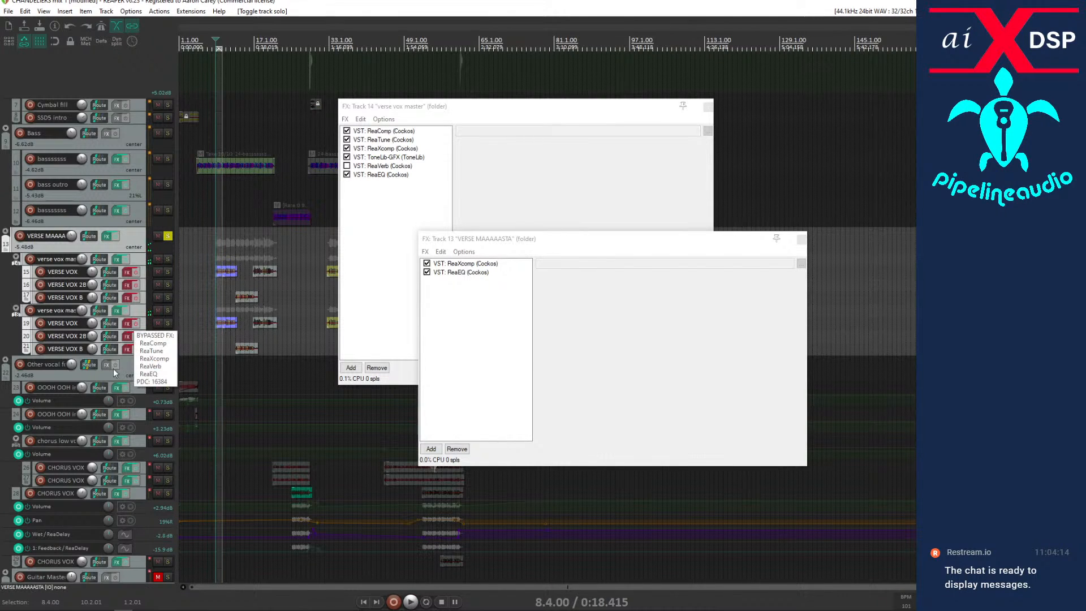
pyautogui.press('space')
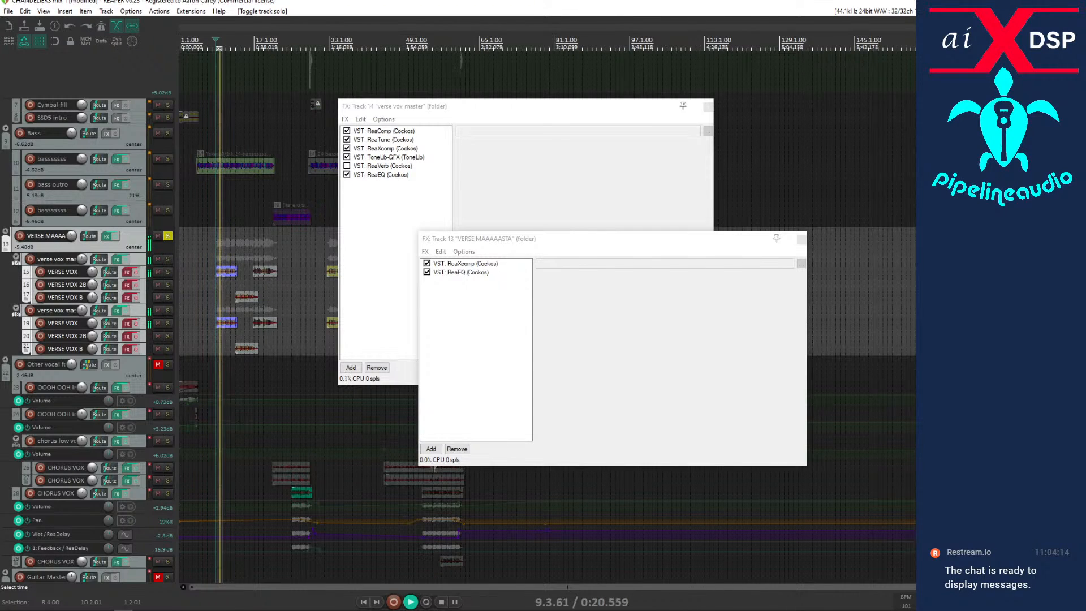
pyautogui.press('space')
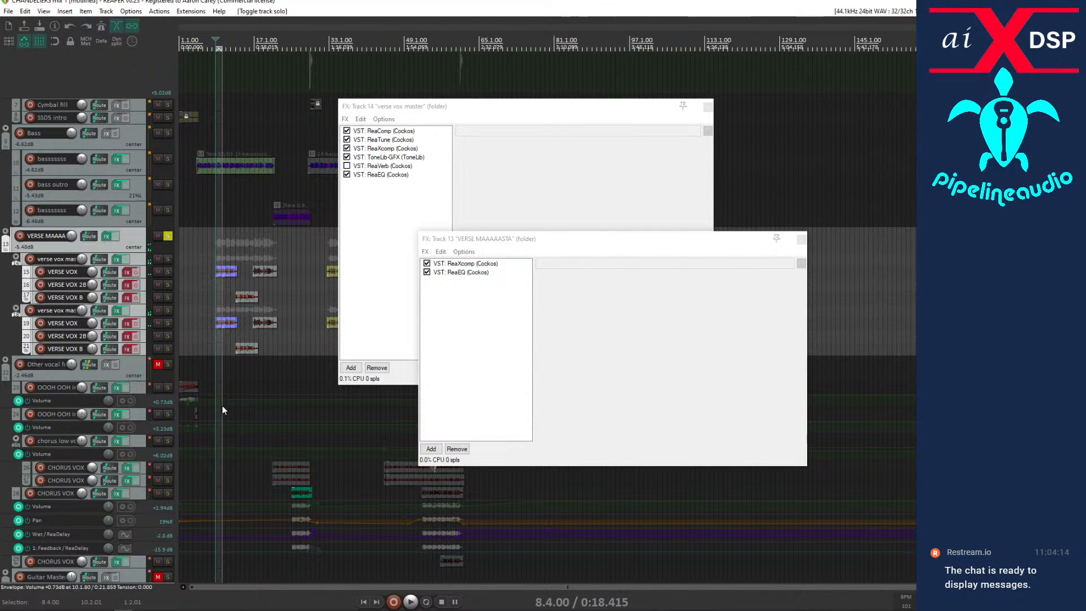
# Reopen the VERSE MAAAAASTA effects chain to check its ReaEQ, then close both verse effects windows.
pyautogui.click(105, 236)
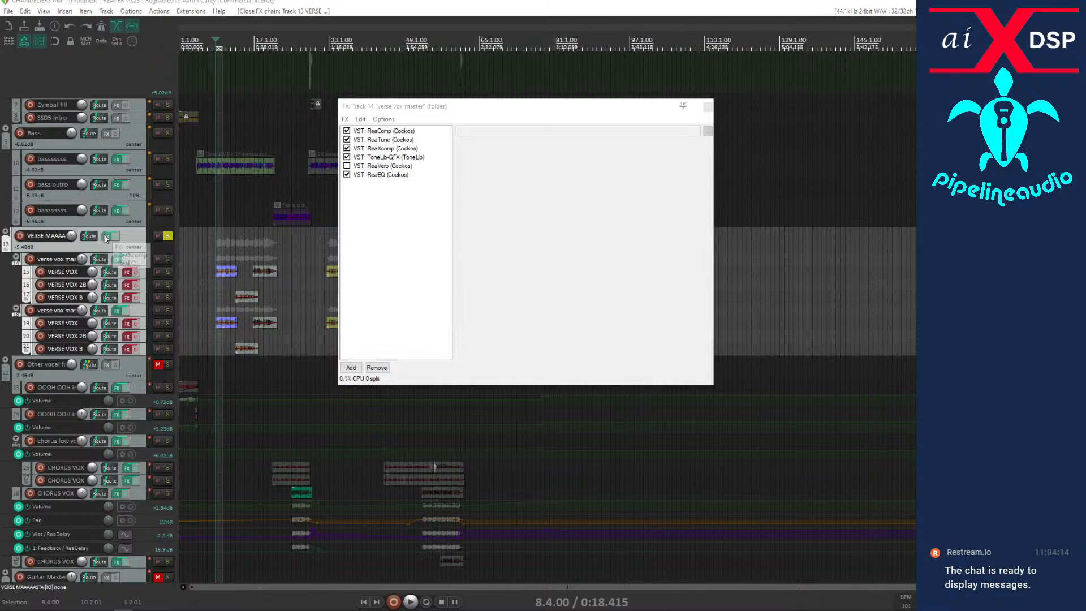
pyautogui.click(106, 236)
pyautogui.moveTo(274, 270); pyautogui.dragTo(513, 263)
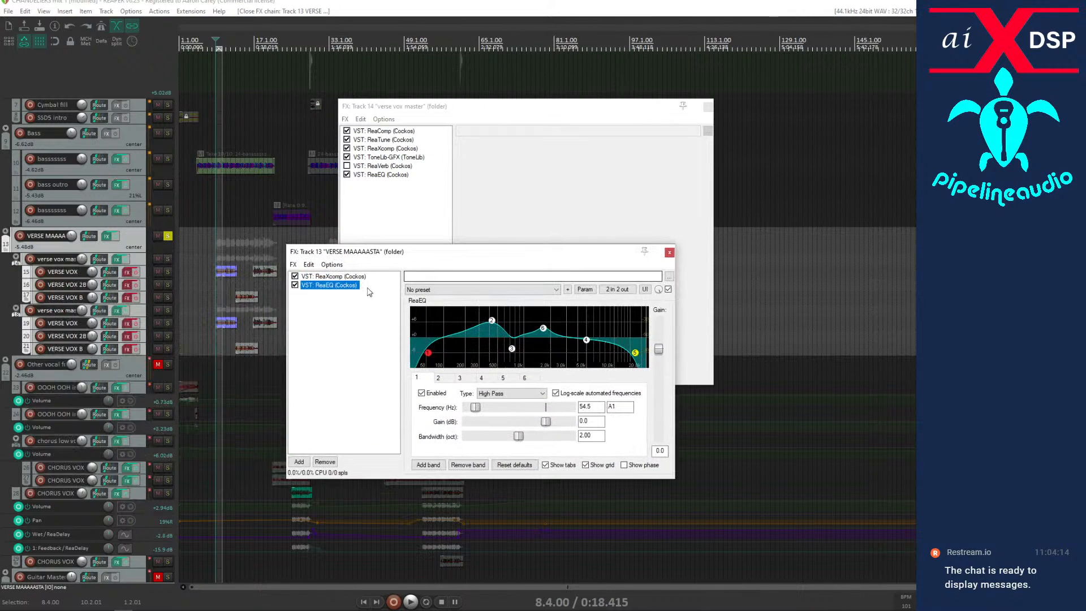
pyautogui.click(669, 252)
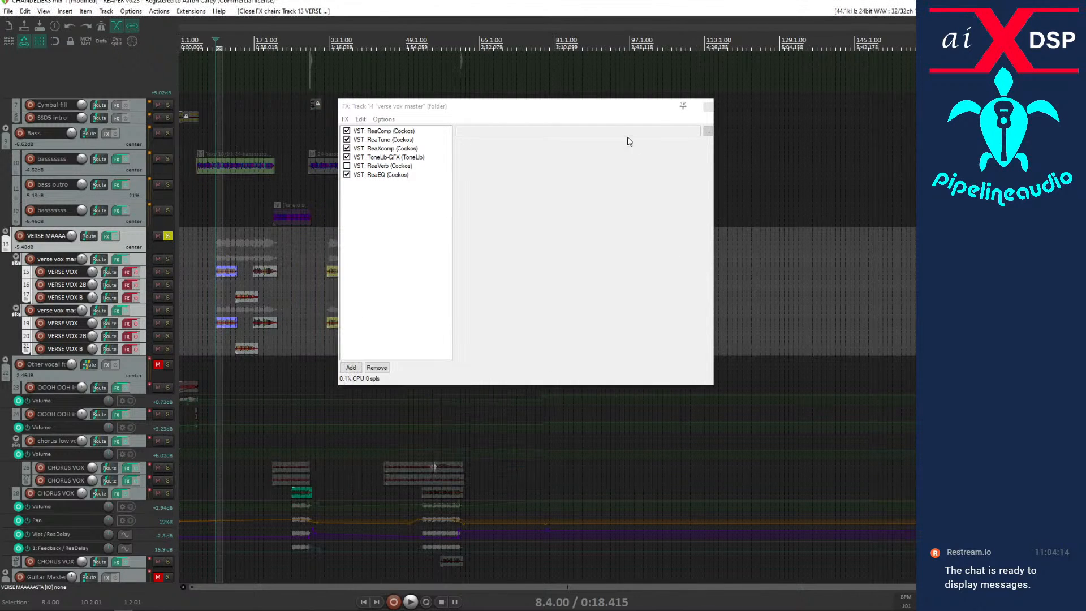
pyautogui.click(707, 106)
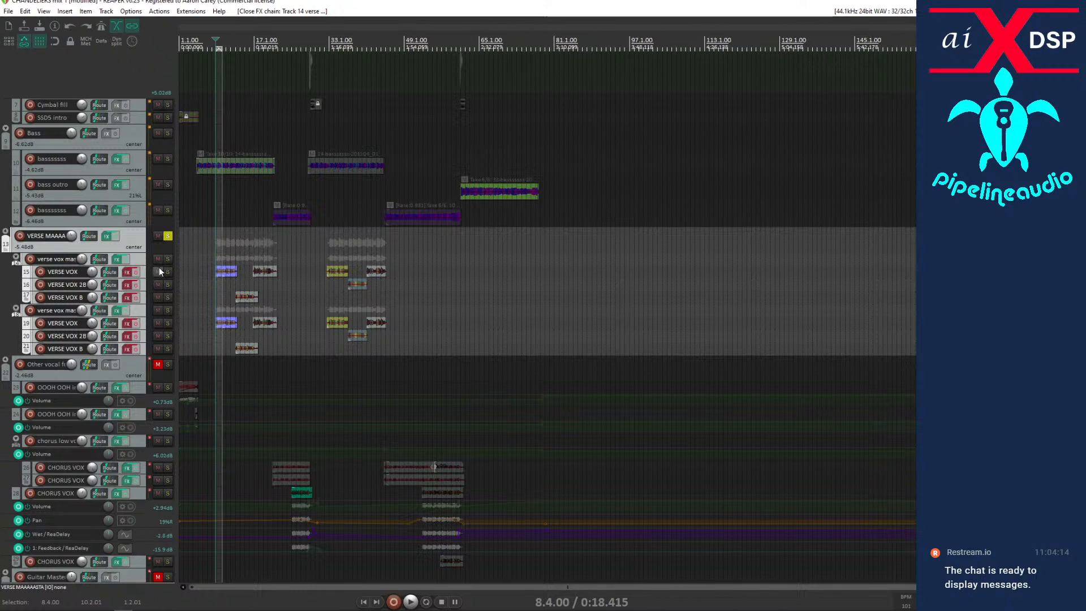
# Try toggling the effects bypass across all selected verse vocal tracks, then undo the toggles.
pyautogui.doubleClick(145, 262)
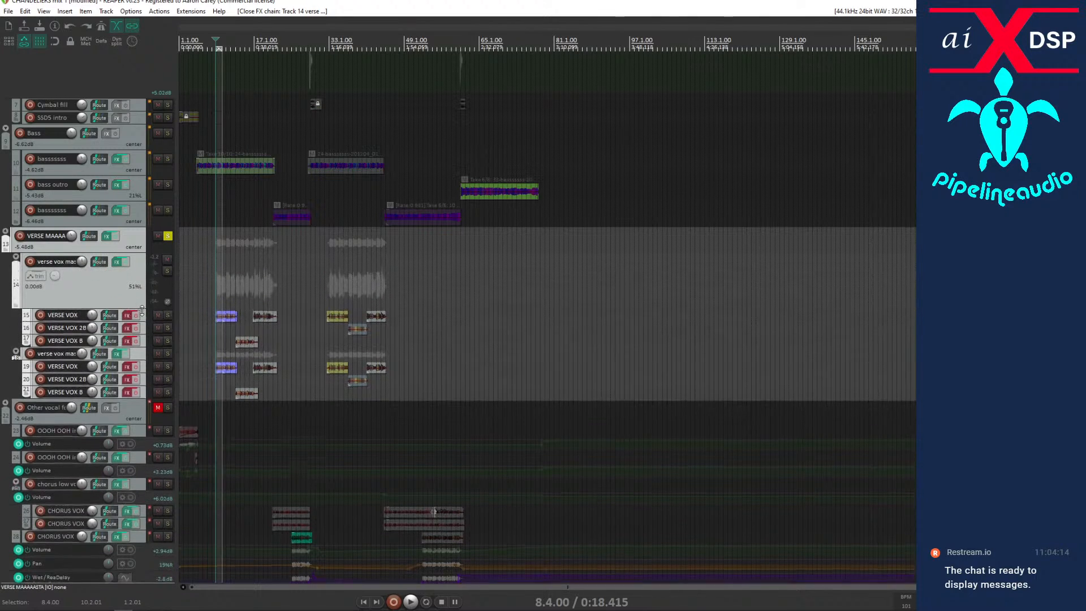
pyautogui.click(124, 263)
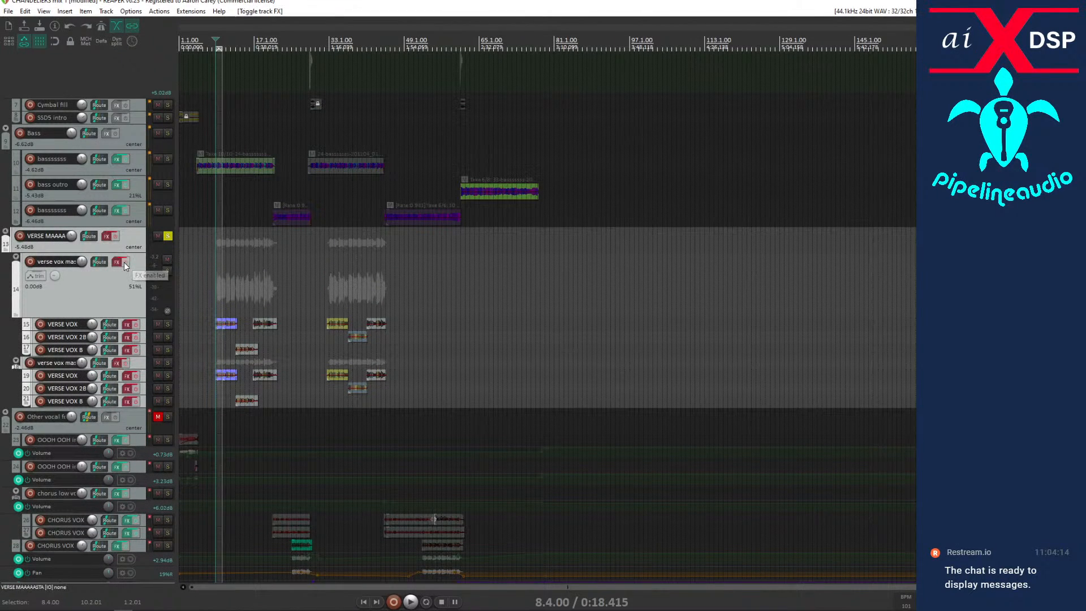
pyautogui.click(124, 263)
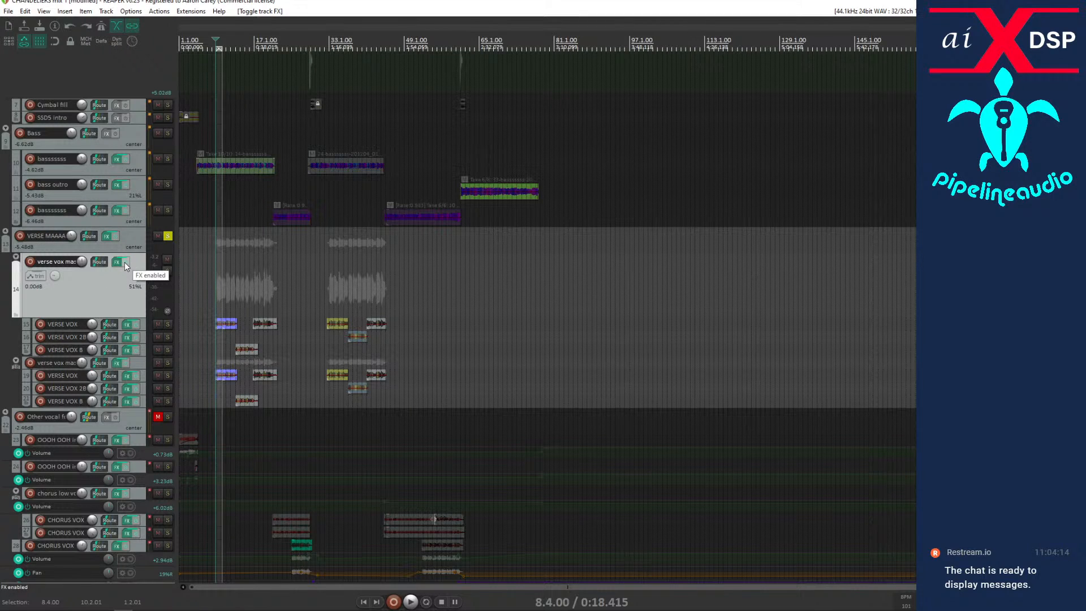
pyautogui.hotkey('ctrl', 'z')
pyautogui.hotkey('ctrl', 'z')
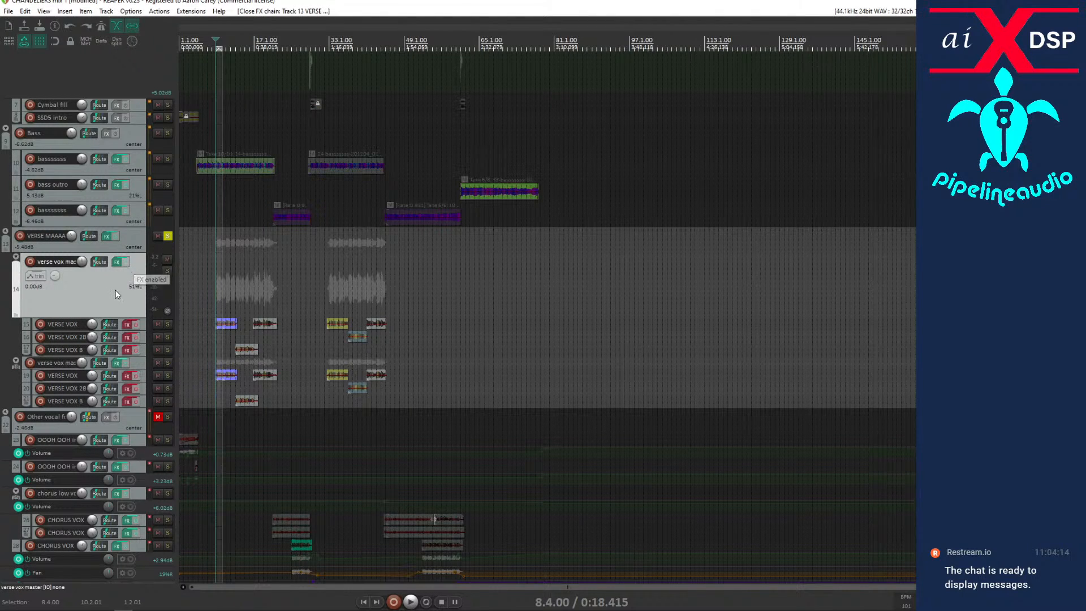
# Bypass the first verse vox master folder's effects, listen from bar 8, and re-enable them.
pyautogui.click(126, 262)
pyautogui.press('space')
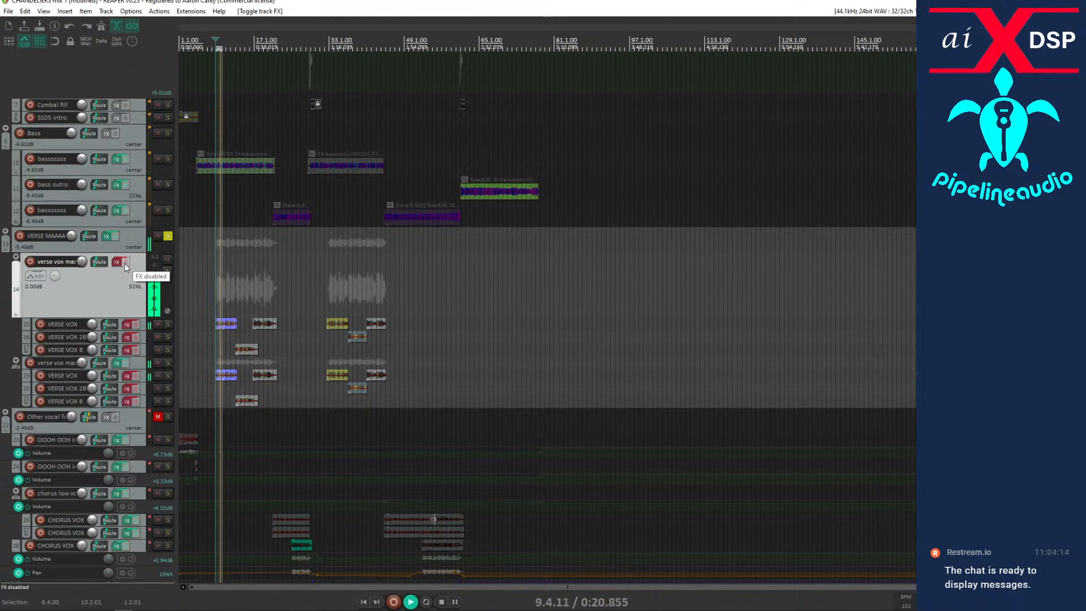
pyautogui.press('space')
pyautogui.click(125, 262)
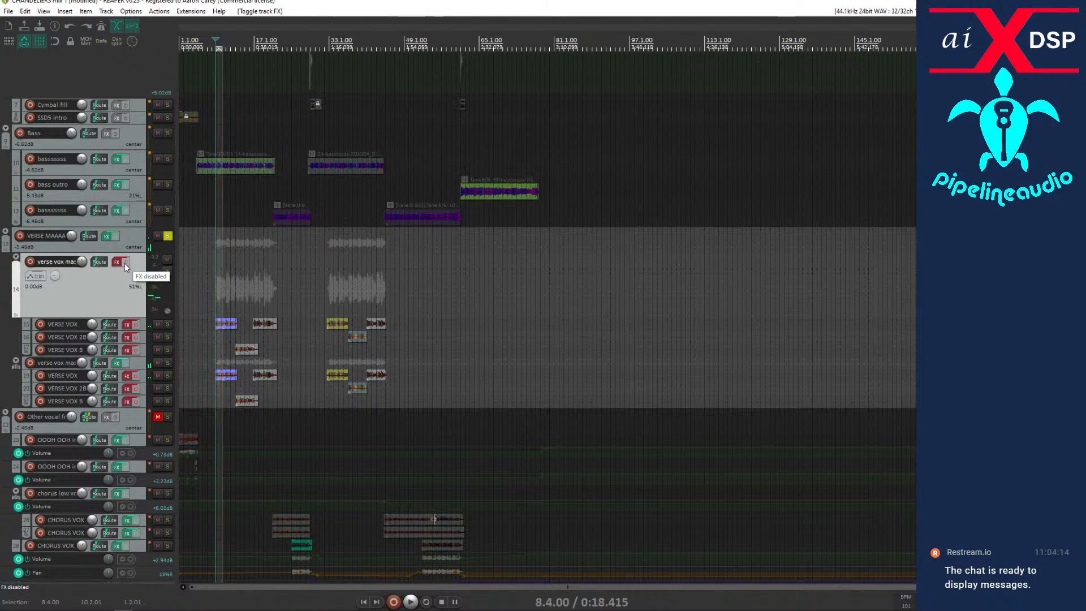
# Bypass the second verse vox master folder's effects, listen from bar 8, and re-enable them.
pyautogui.click(126, 363)
pyautogui.press('space')
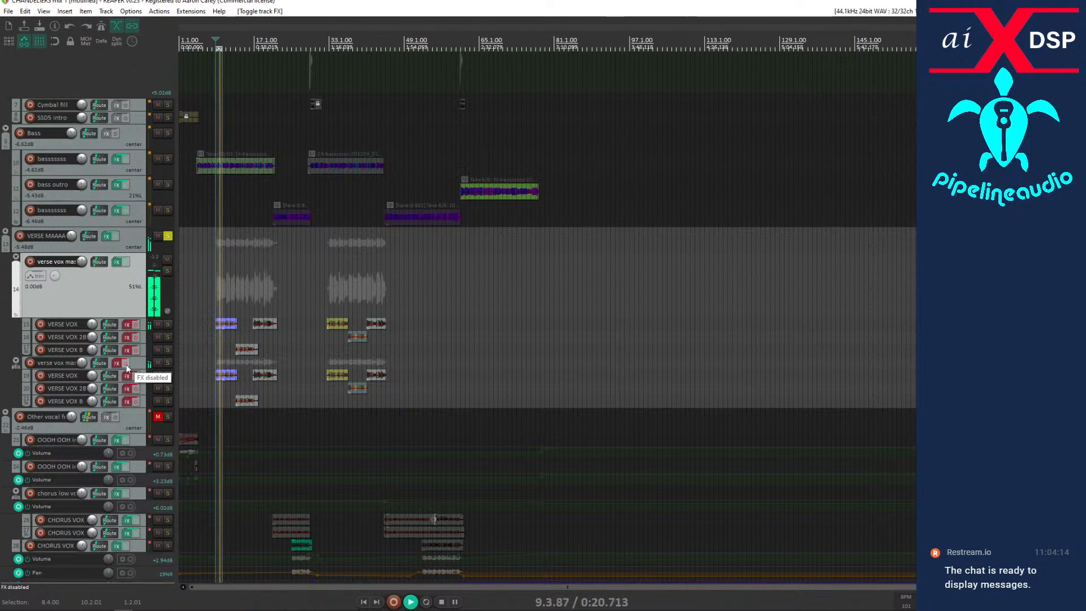
pyautogui.press('space')
pyautogui.click(127, 365)
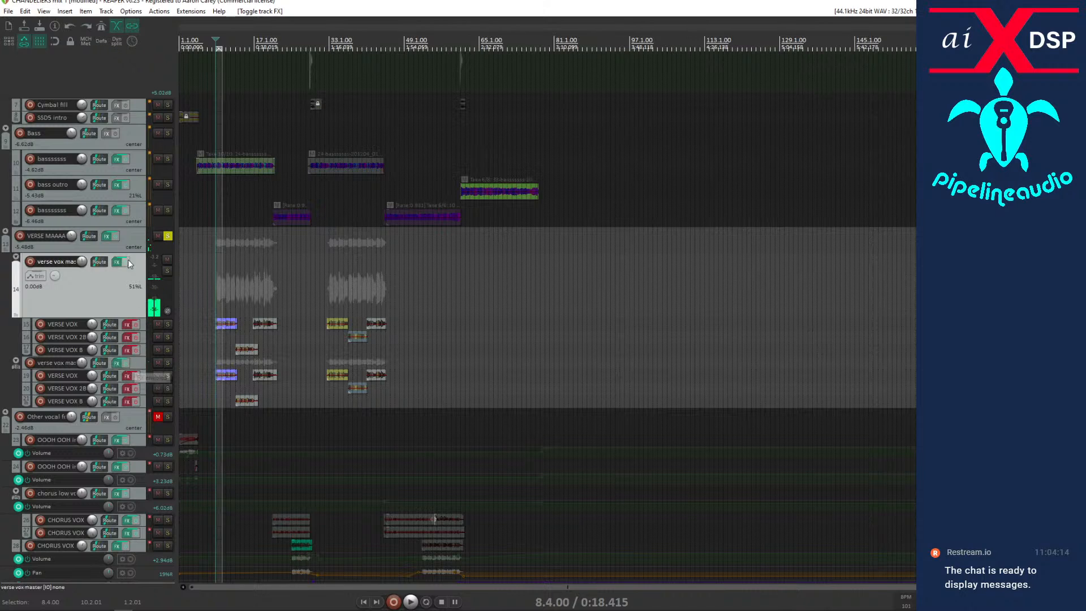
# Bypass the VERSE MAAAAASTA folder's effects, listen from bar 8, and bypass the first verse vox master's effects too.
pyautogui.click(107, 236)
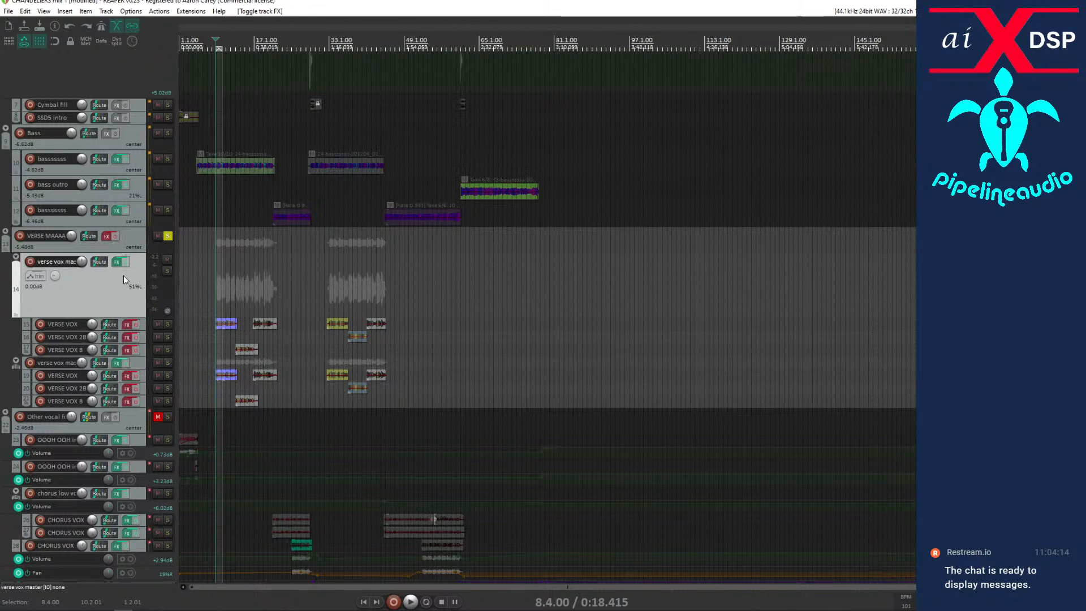
pyautogui.press('space')
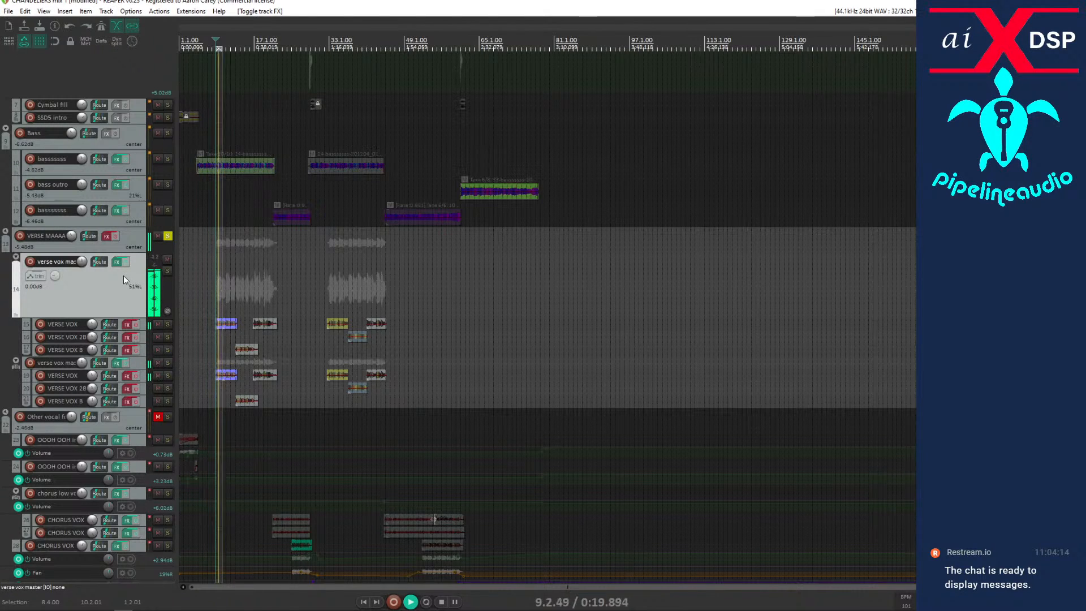
pyautogui.press('space')
pyautogui.click(125, 262)
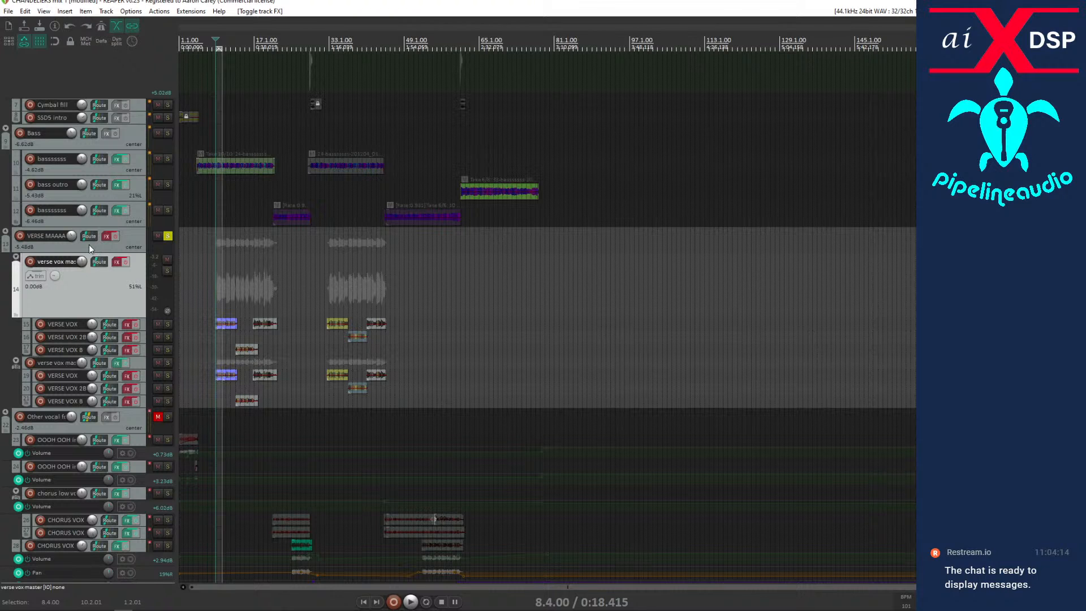
# Open the Routing Matrix, examine the sends between all tracks, and close it.
pyautogui.scroll(-5, 111, 315)
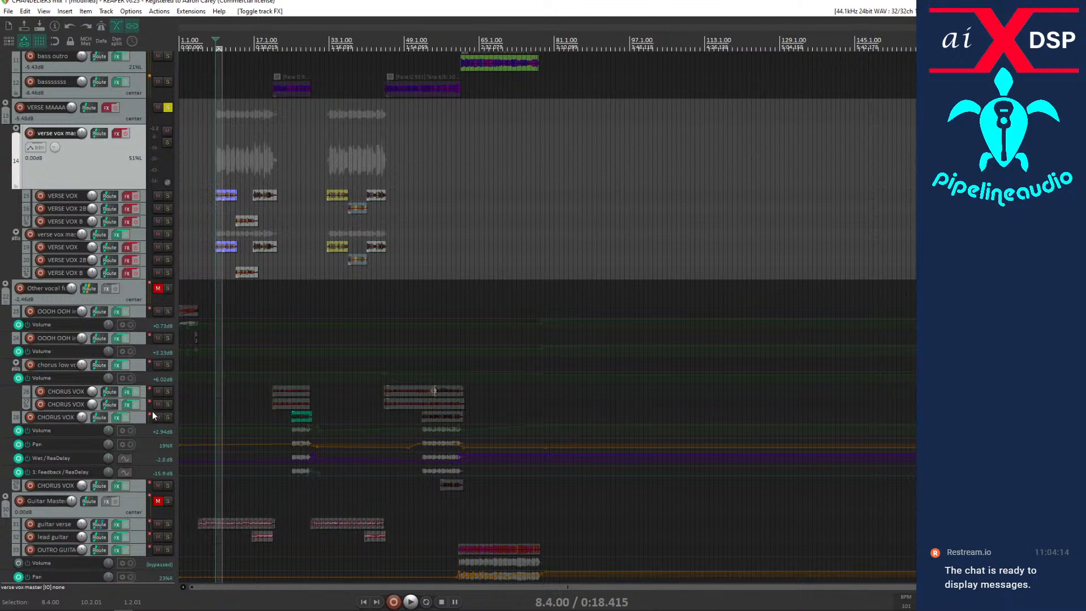
pyautogui.scroll(-5, 154, 422)
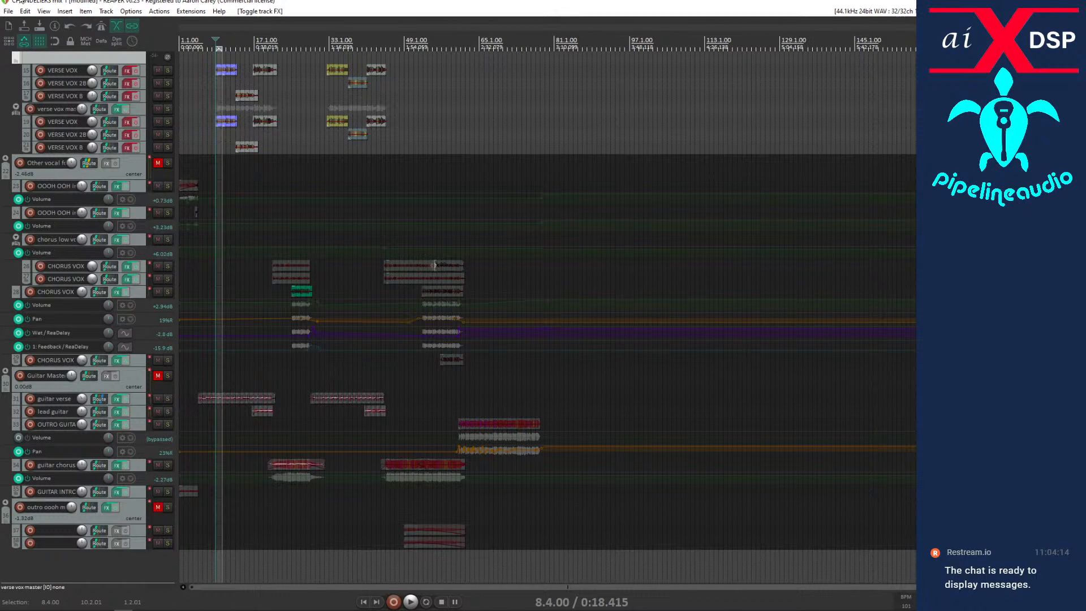
pyautogui.click(44, 11)
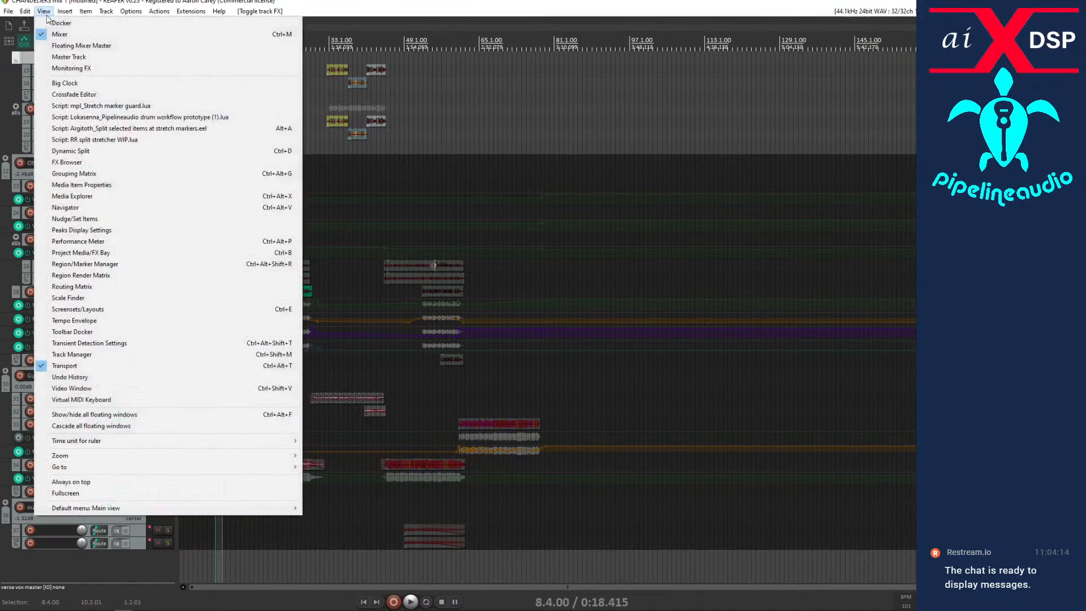
pyautogui.click(71, 286)
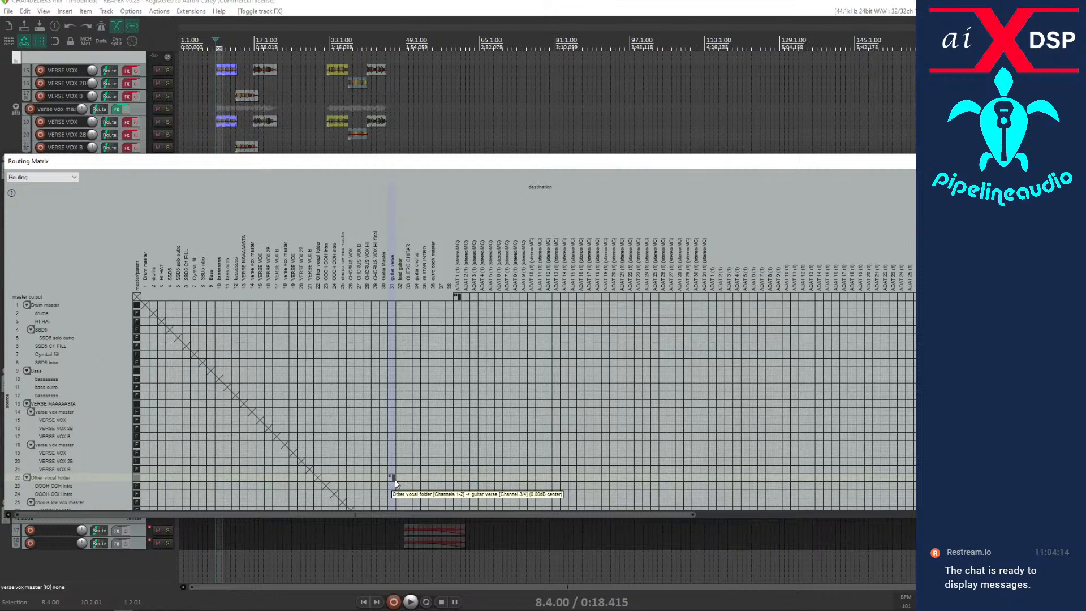
pyautogui.scroll(-15, 395, 480)
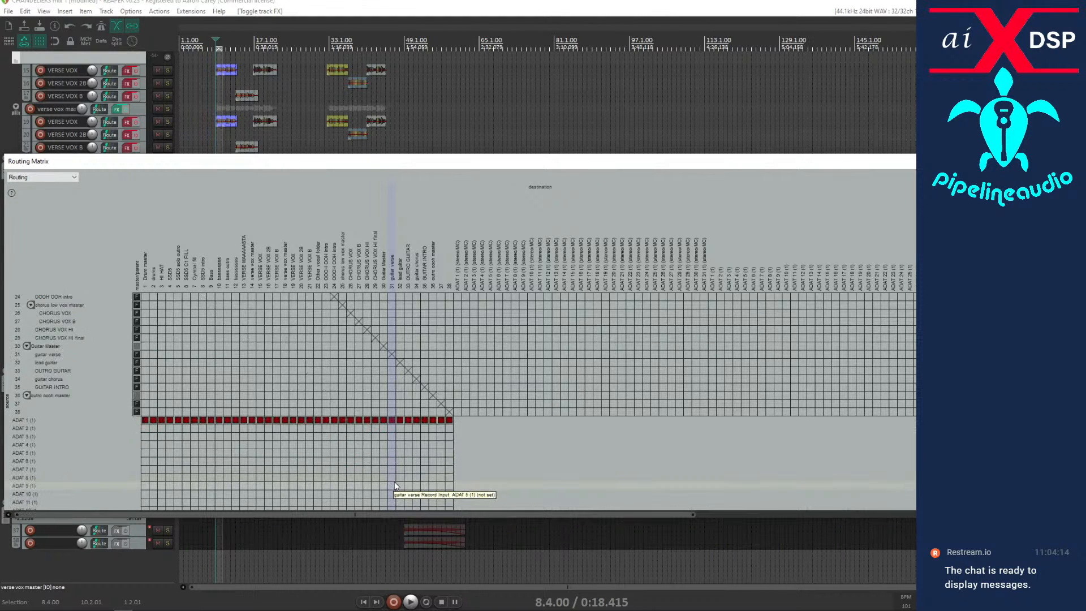
pyautogui.scroll(10, 394, 482)
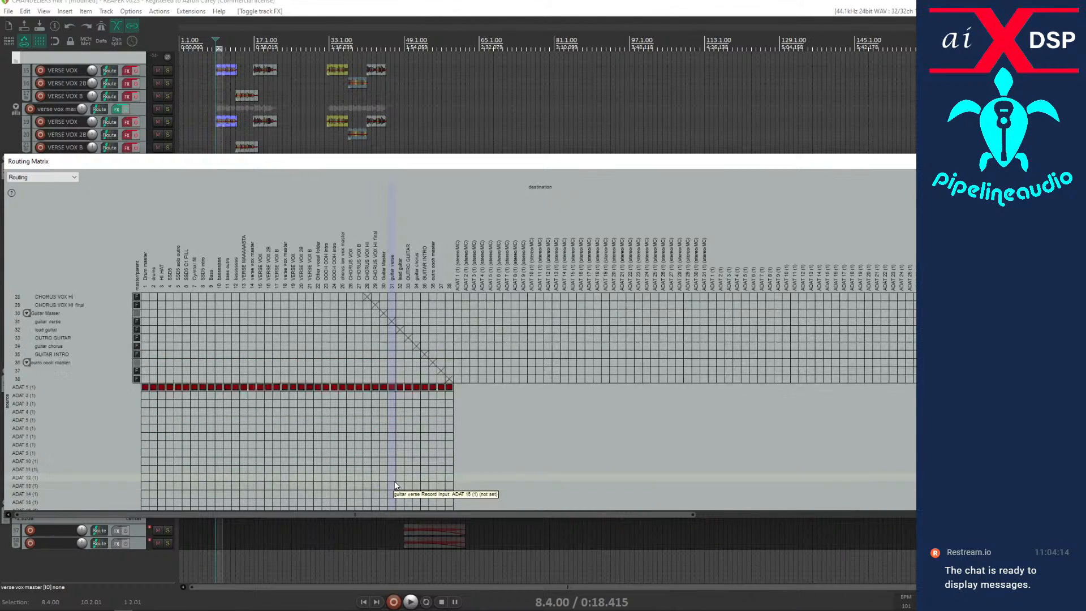
pyautogui.hotkey('alt', 'r')
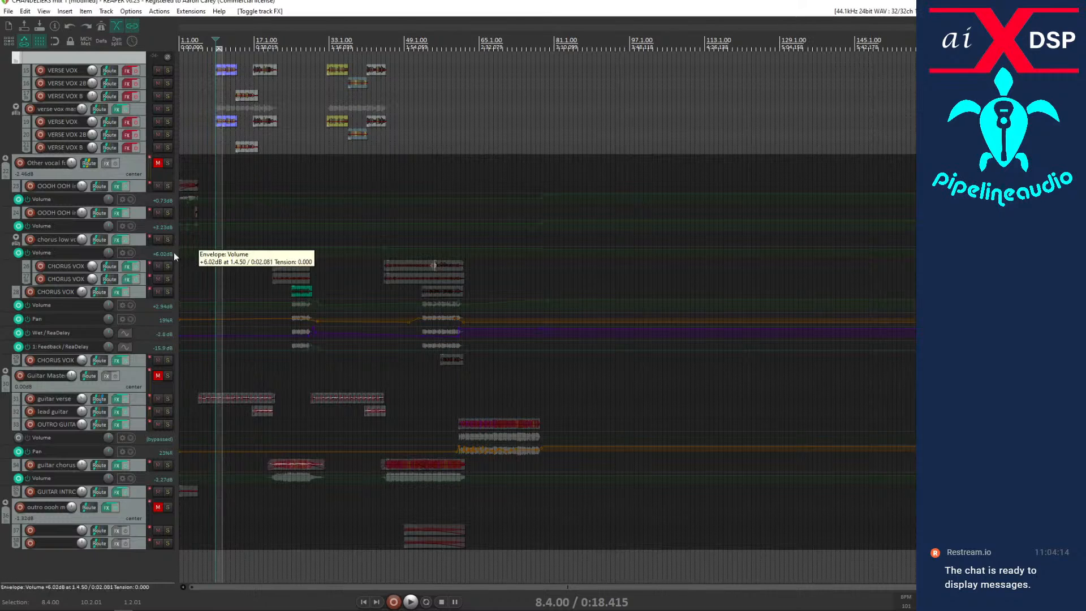
# Listen to the verse vocals from bar 8 while checking the drum, bass and vocal tracks.
pyautogui.scroll(3, 134, 256)
pyautogui.scroll(4, 133, 257)
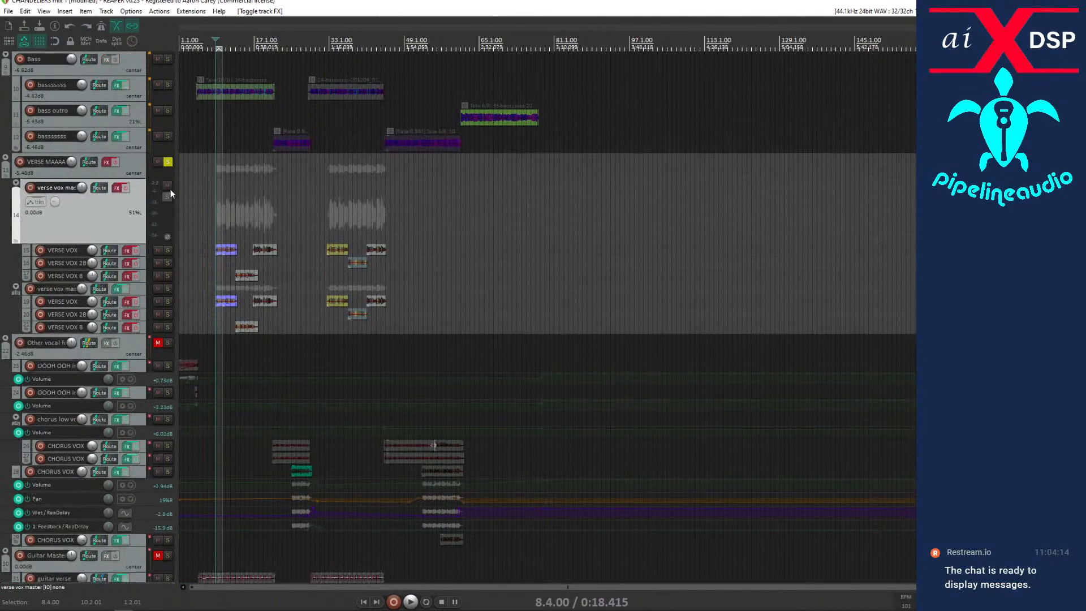
pyautogui.press('space')
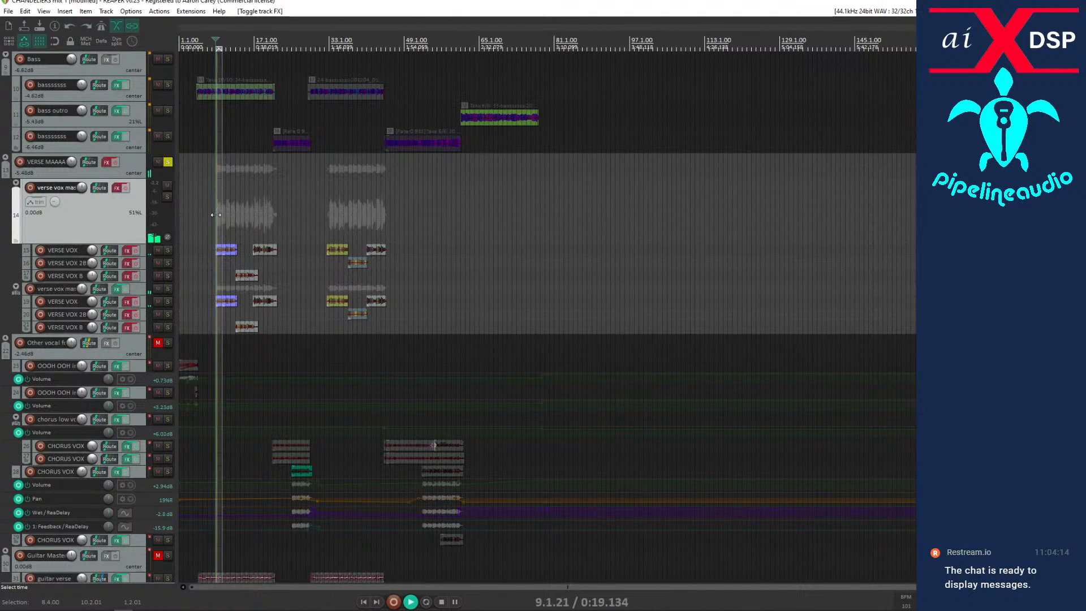
pyautogui.scroll(3, 113, 227)
pyautogui.scroll(5, 126, 241)
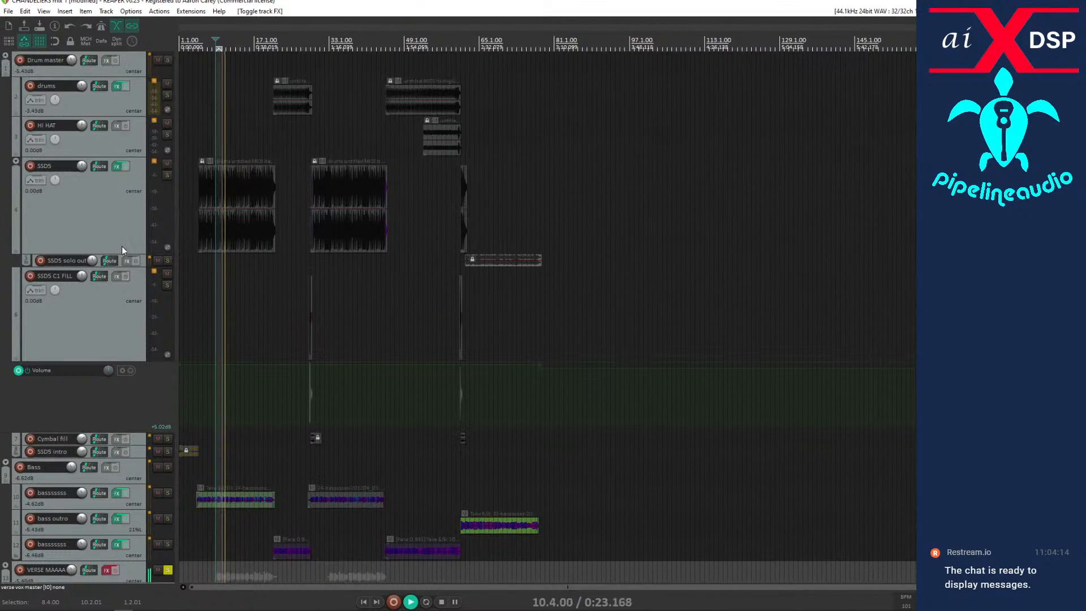
pyautogui.scroll(-2, 122, 250)
pyautogui.scroll(-5, 121, 246)
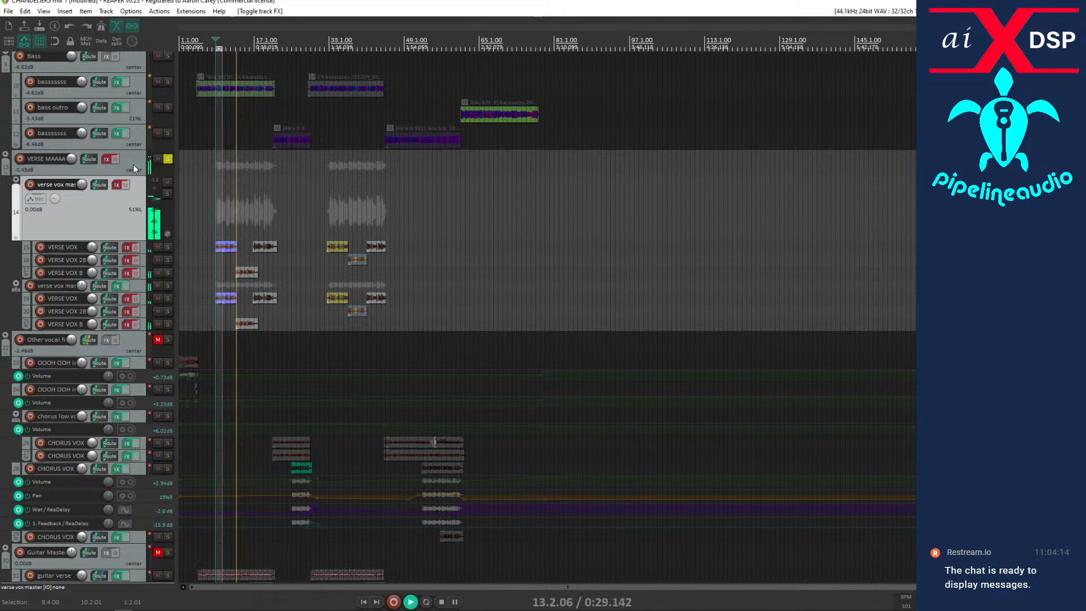
pyautogui.press('space')
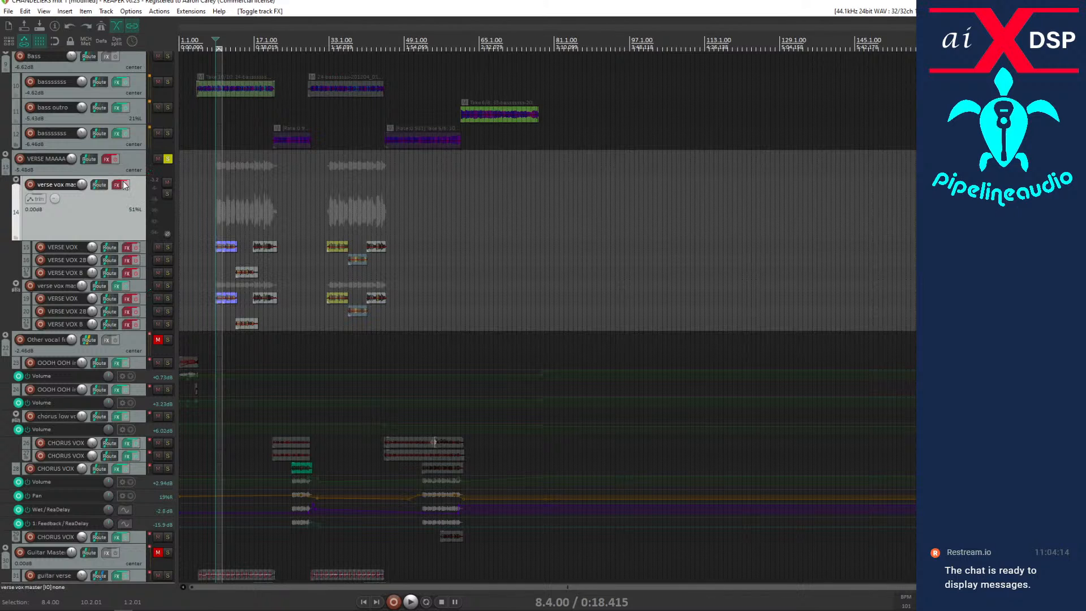
# Play the verse with the first VERSE VOX track's effects enabled for comparison, then bypass them again.
pyautogui.scroll(-1, 112, 203)
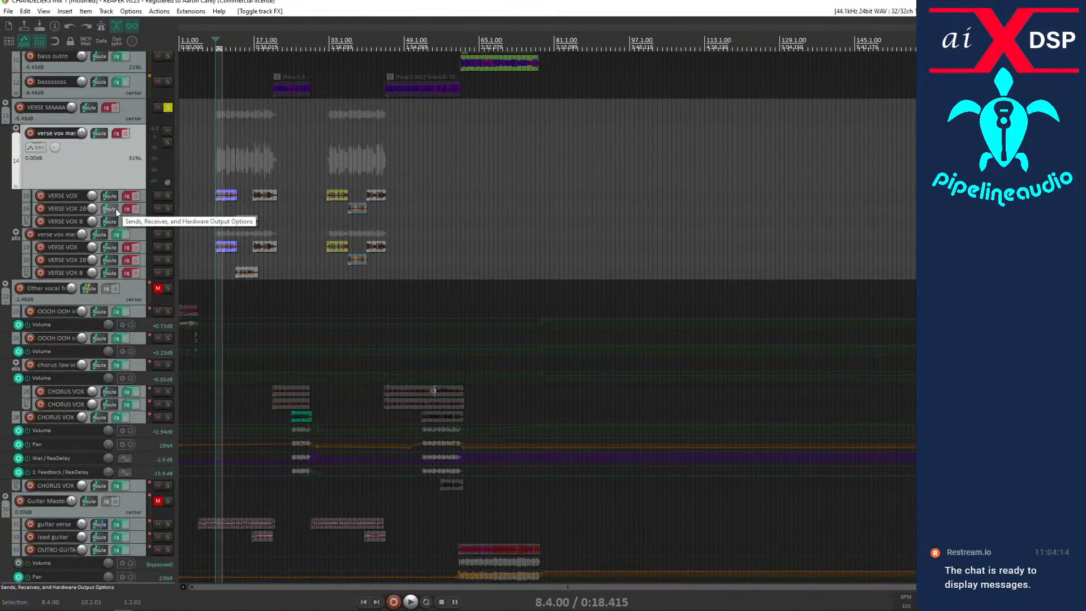
pyautogui.press('space')
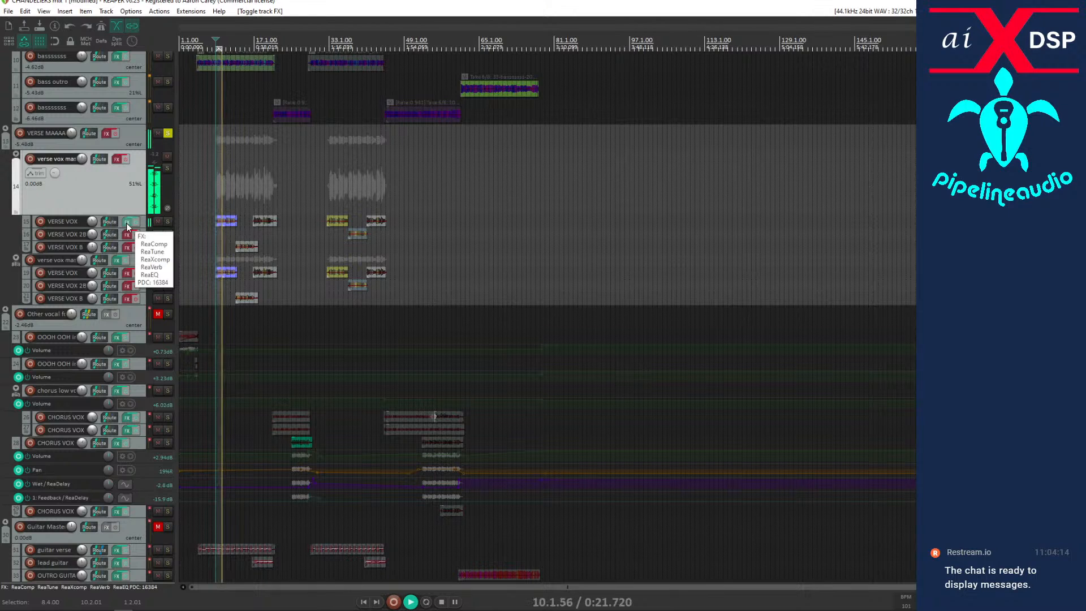
pyautogui.press('space')
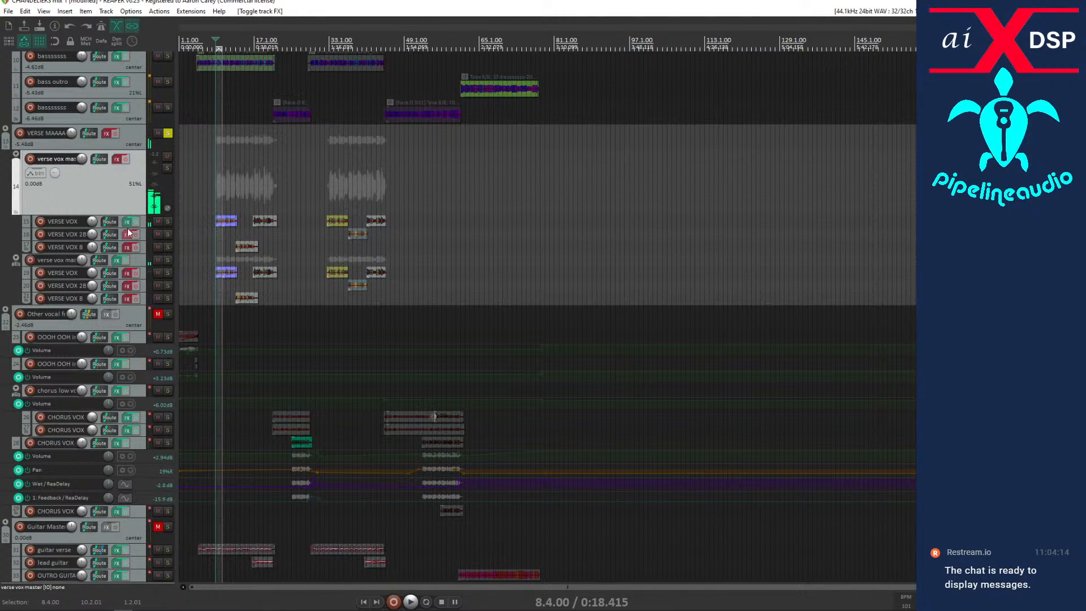
pyautogui.click(133, 222)
# Check the routing of VERSE MAAAAASTA, the first verse vox master and its VERSE VOX, VERSE VOX 2B and VERSE VOX B tracks.
pyautogui.scroll(3, 64, 197)
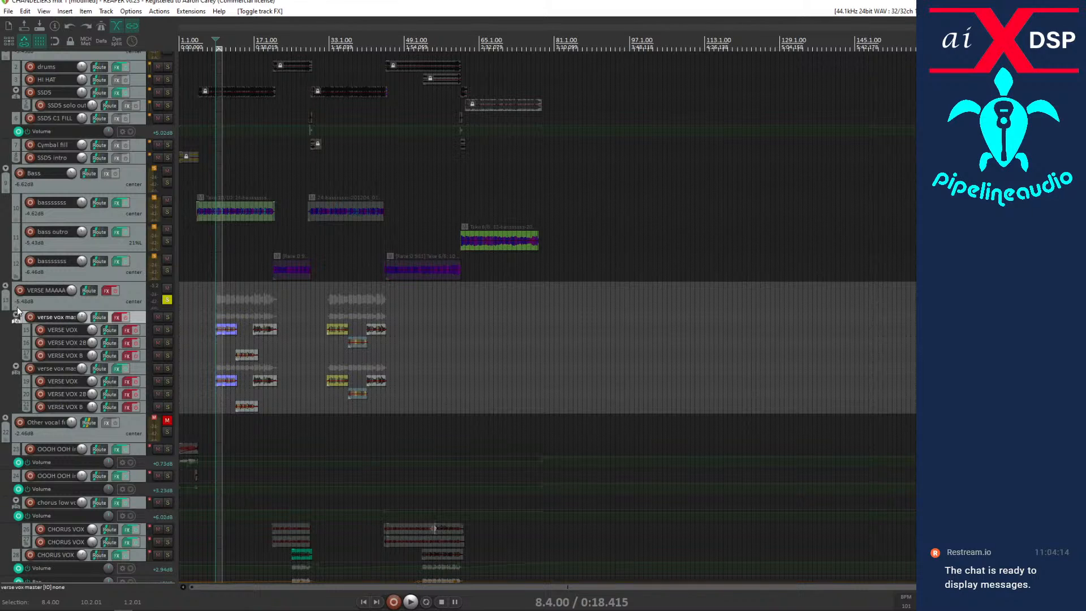
pyautogui.scroll(-4, 119, 328)
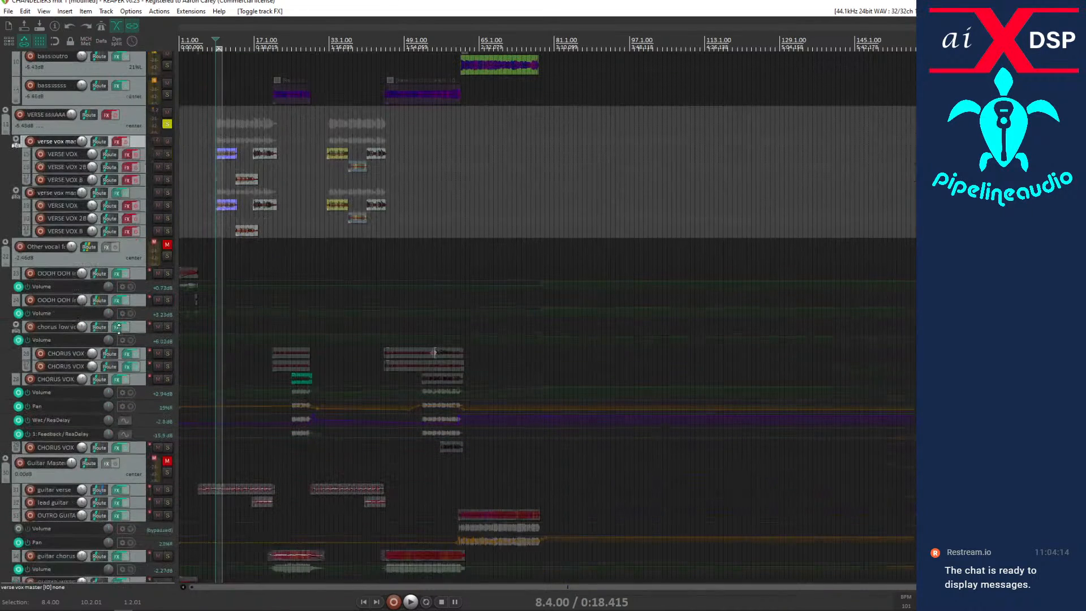
pyautogui.scroll(2, 124, 316)
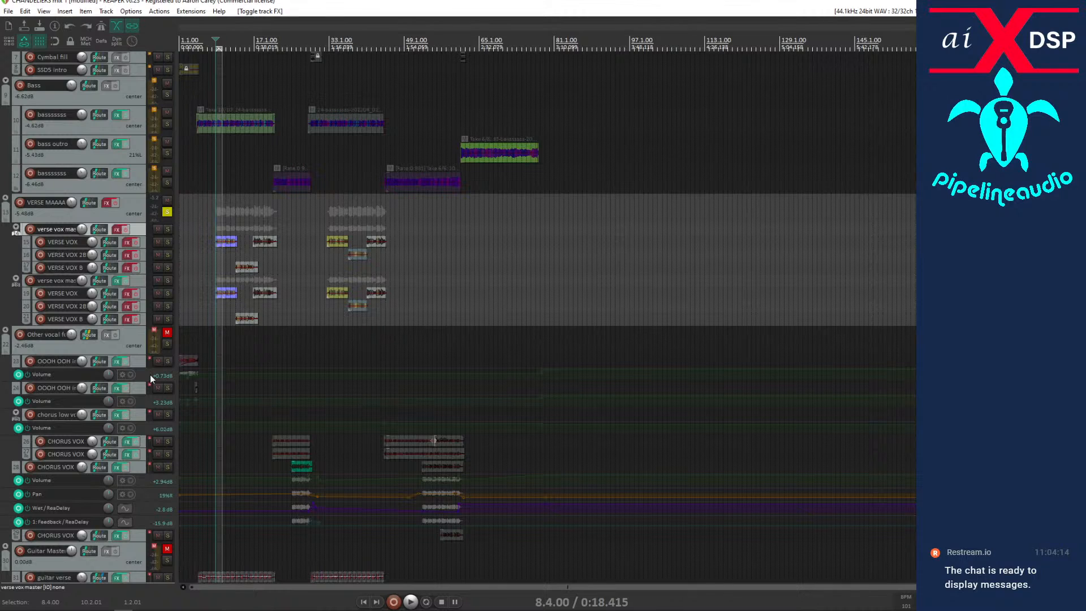
pyautogui.scroll(-4, 150, 375)
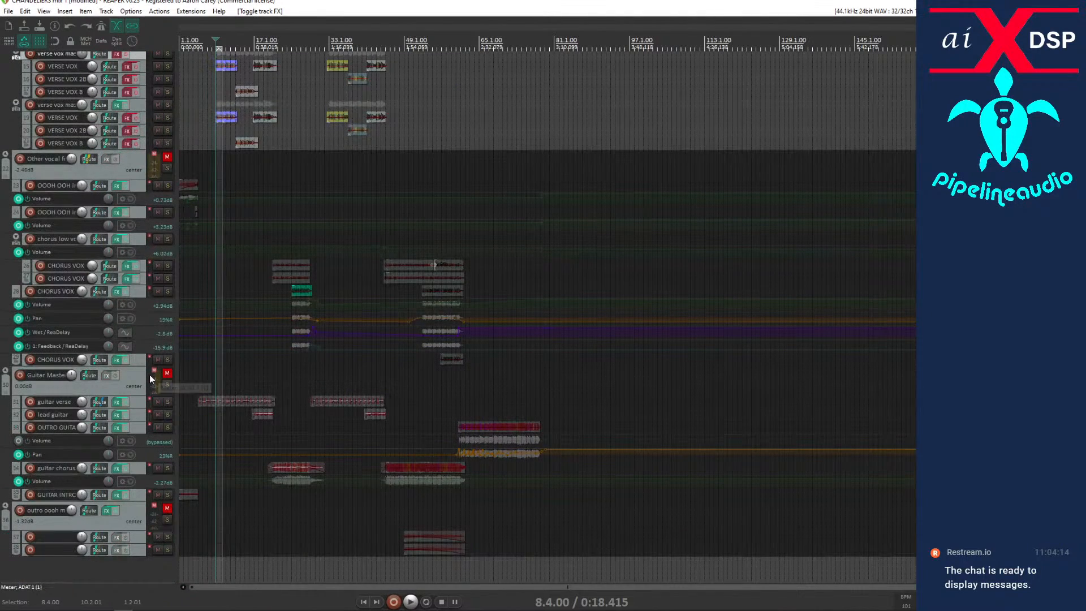
pyautogui.scroll(3, 149, 374)
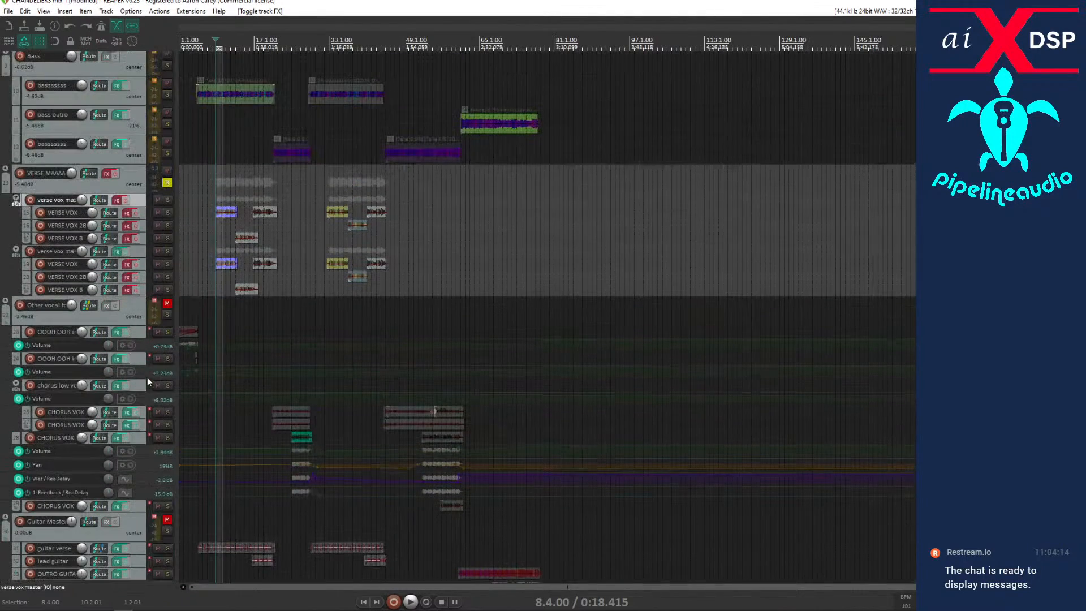
pyautogui.click(88, 174)
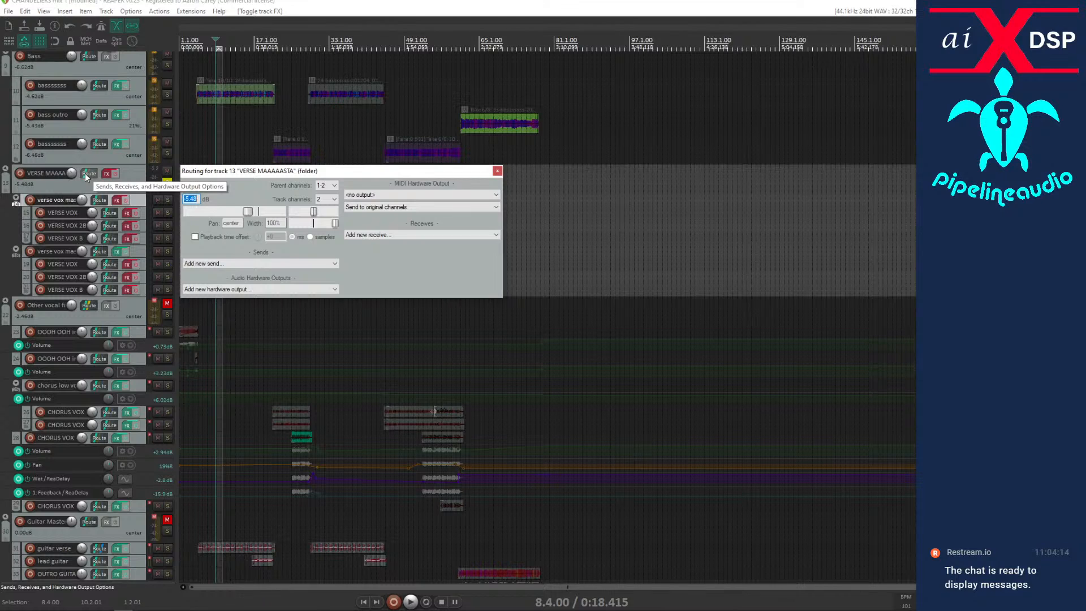
pyautogui.click(101, 202)
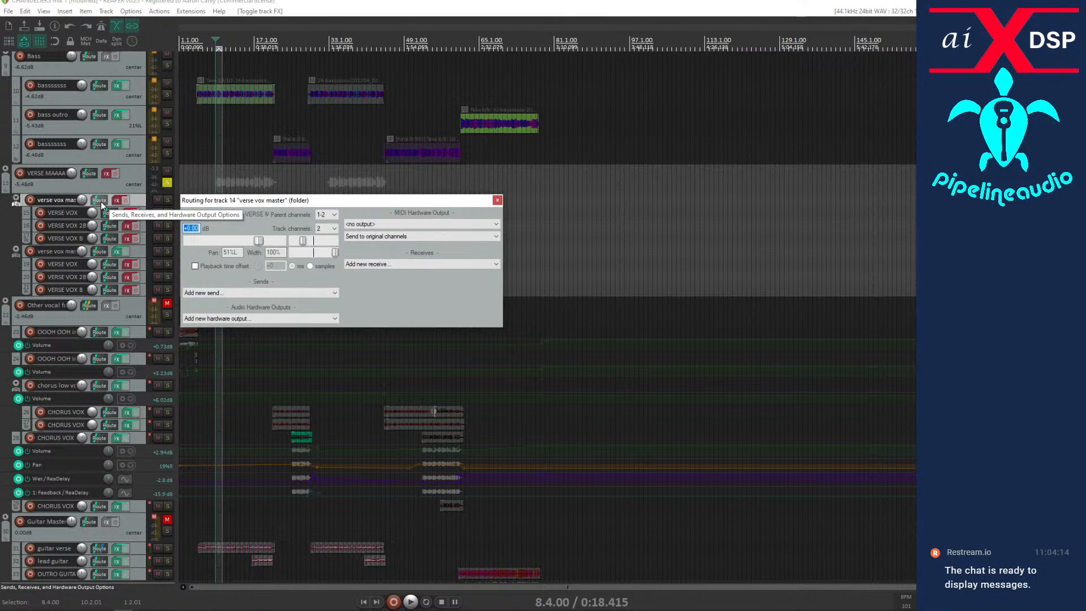
pyautogui.click(108, 213)
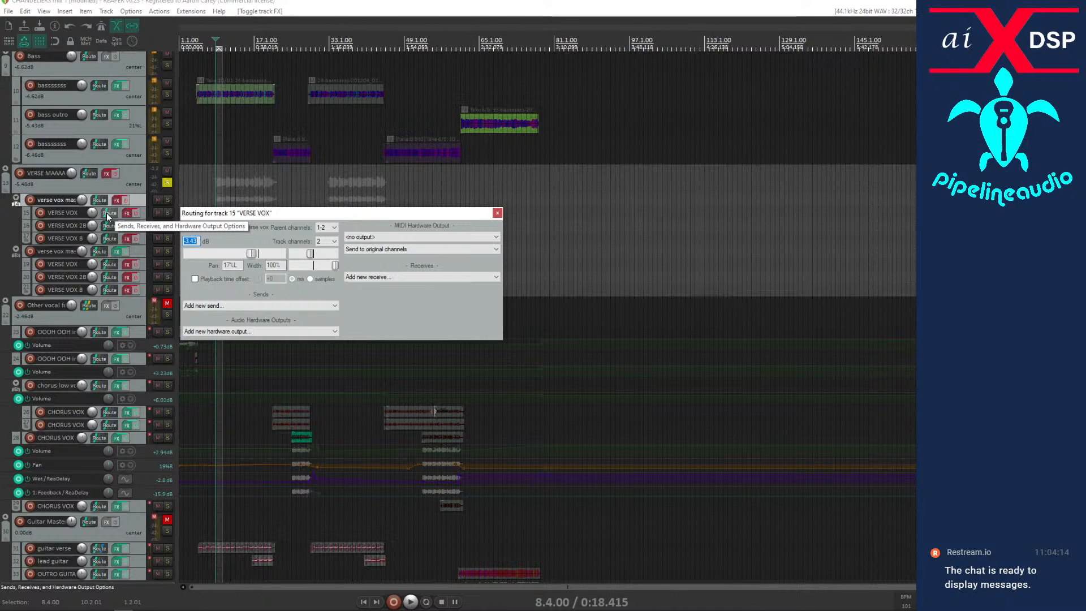
pyautogui.click(108, 226)
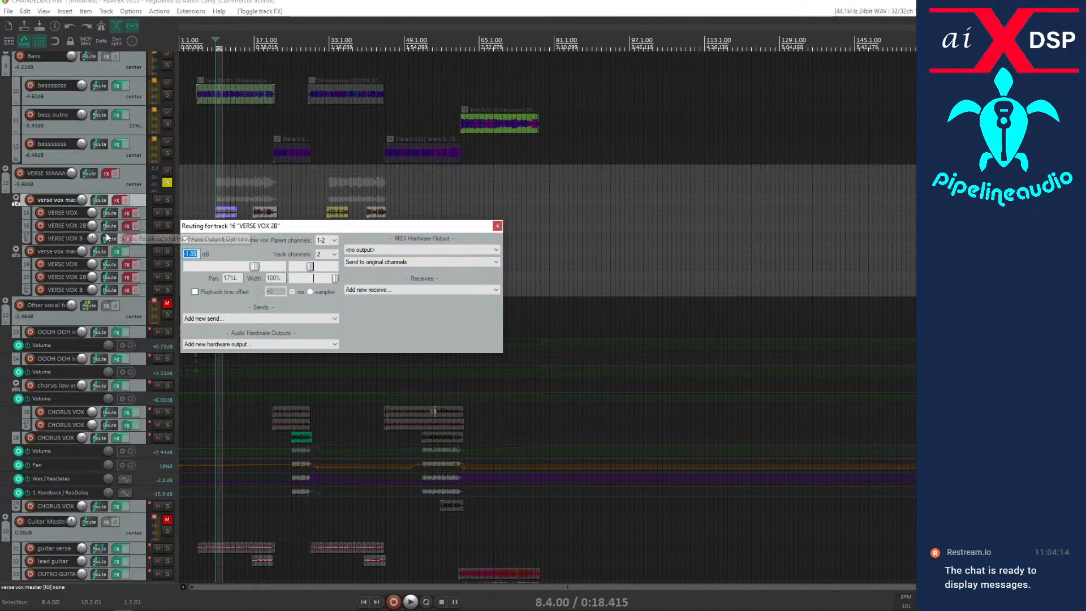
pyautogui.click(106, 239)
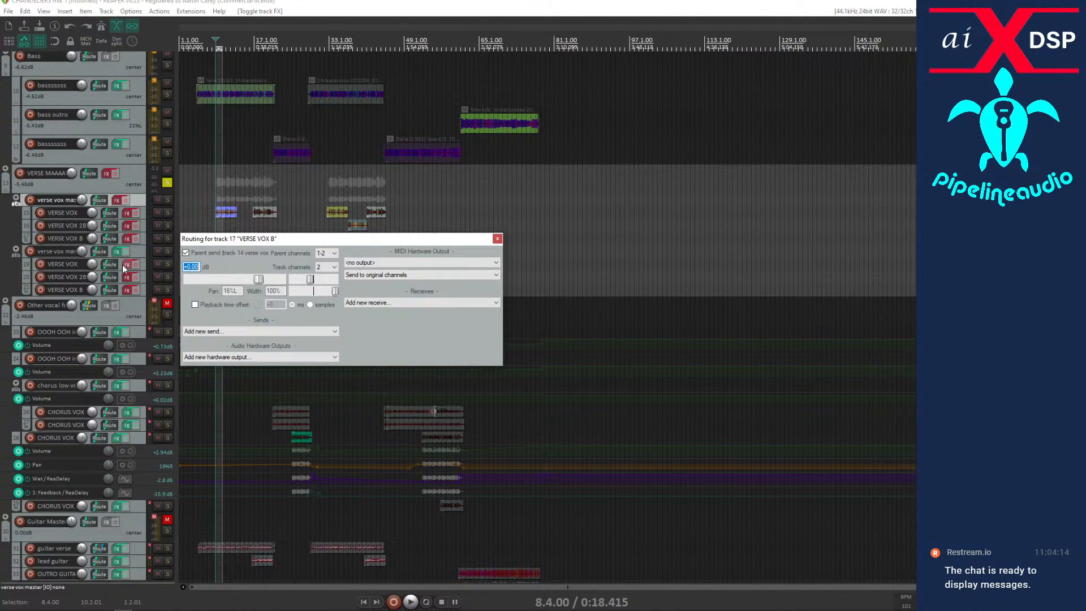
pyautogui.press('Escape')
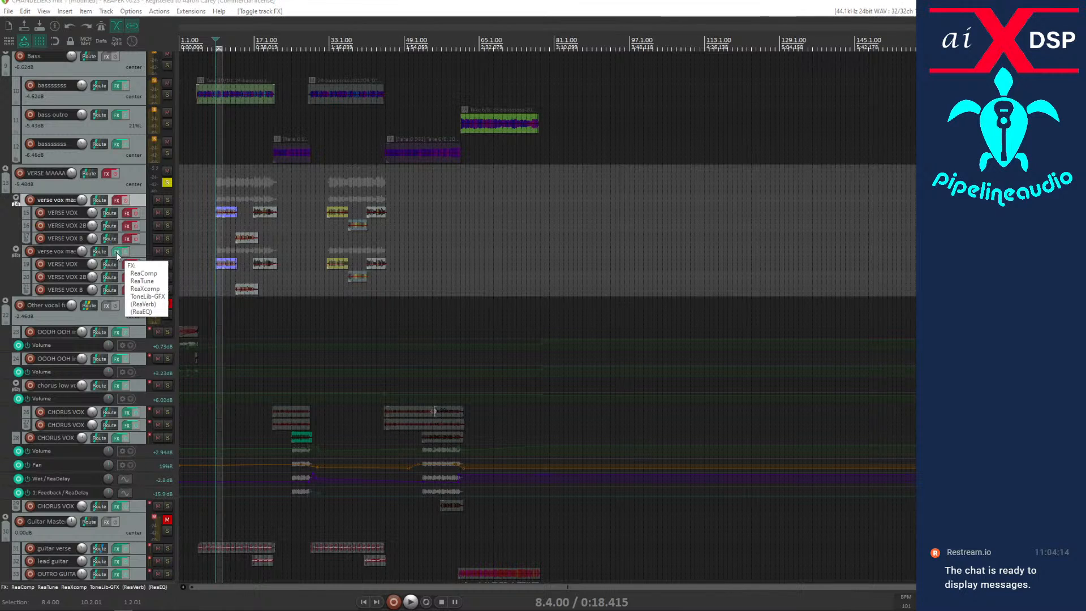
# Open the second verse vox master's effects chain and compare it bypassed and enabled while playing from bar 8.
pyautogui.click(118, 256)
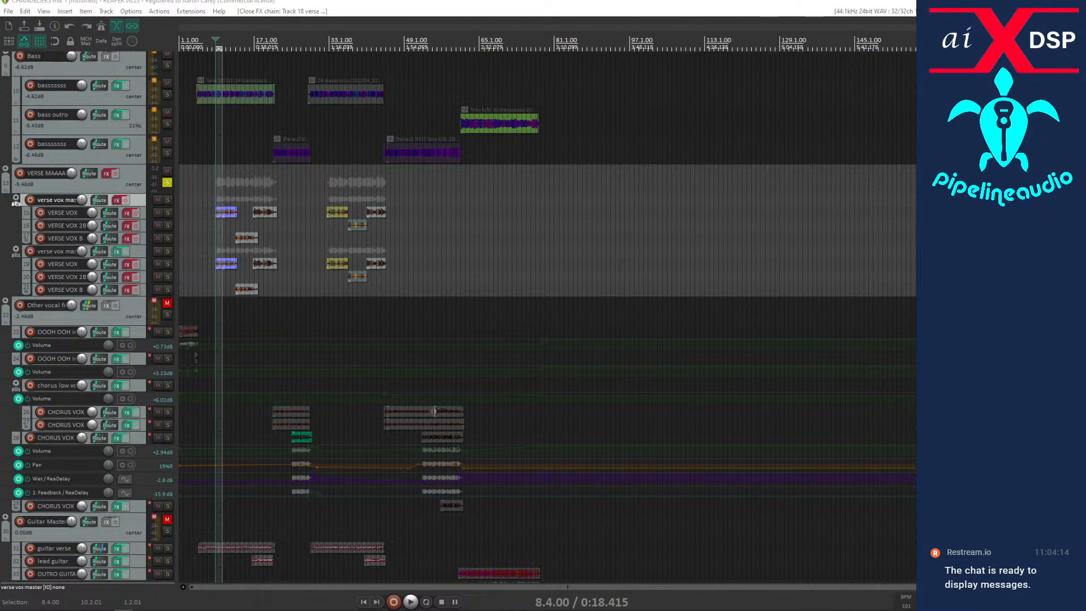
pyautogui.moveTo(784, 274); pyautogui.dragTo(555, 143)
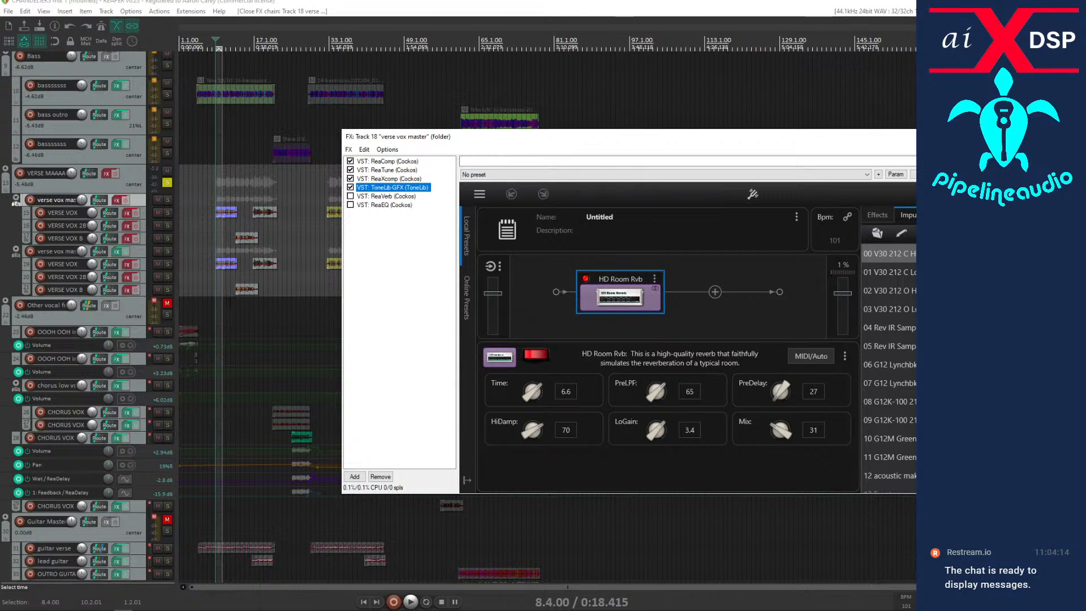
pyautogui.press('space')
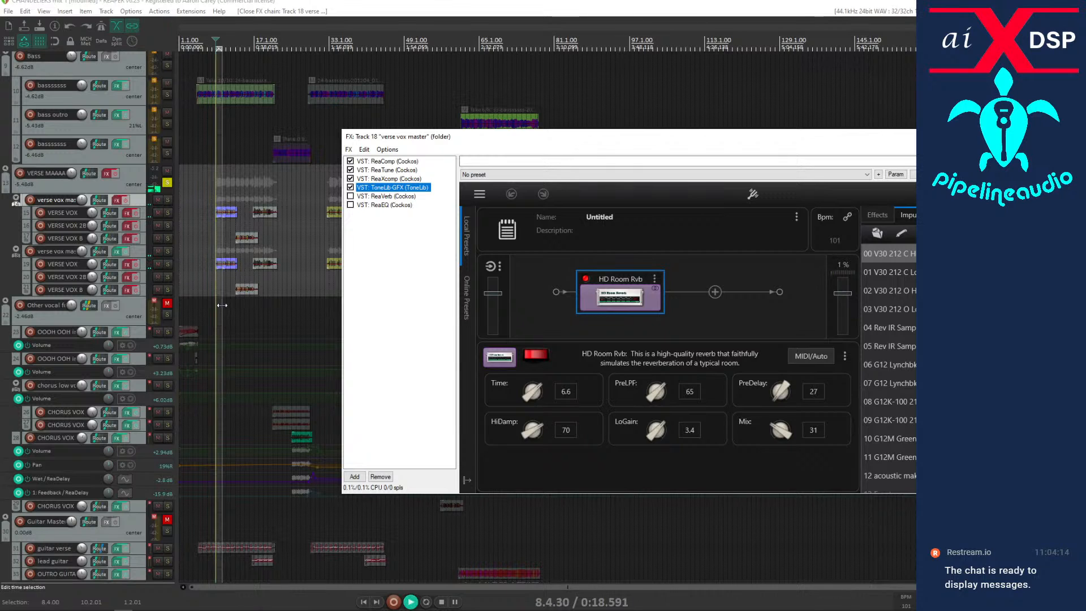
pyautogui.click(127, 252)
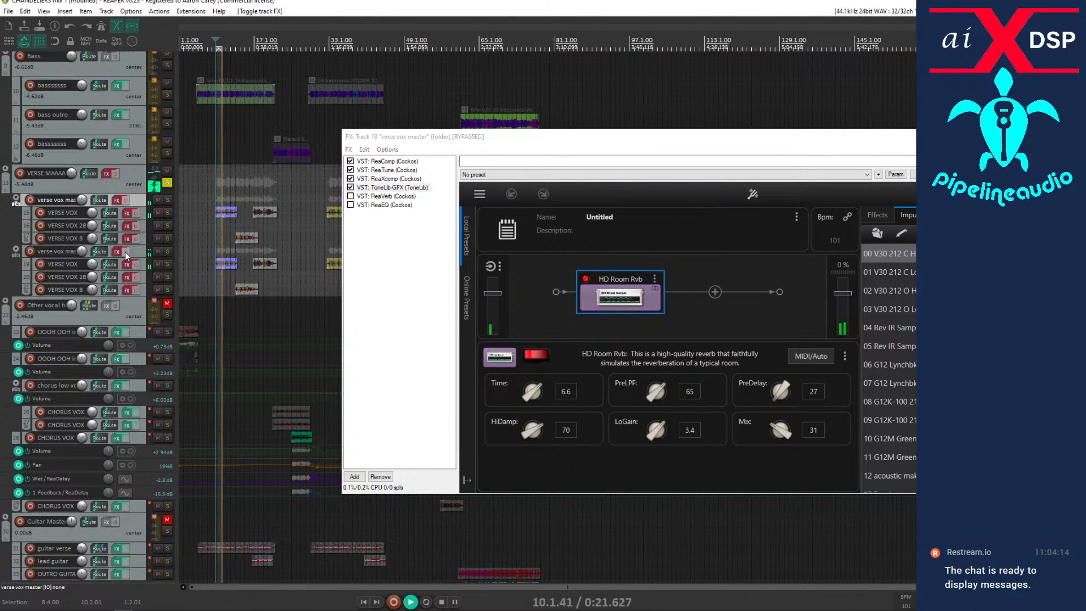
pyautogui.click(124, 253)
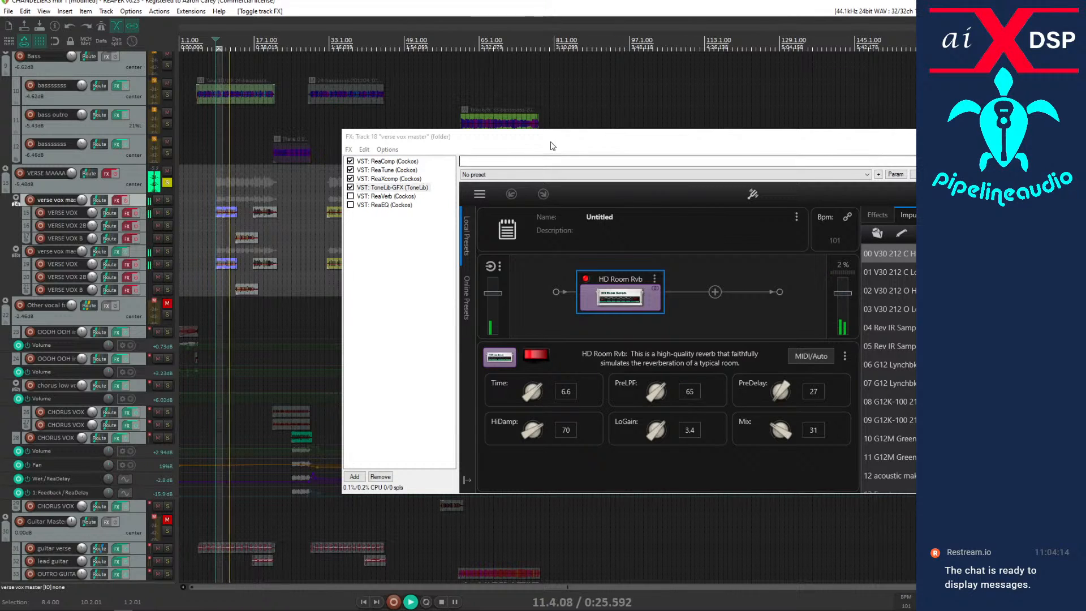
pyautogui.press('space')
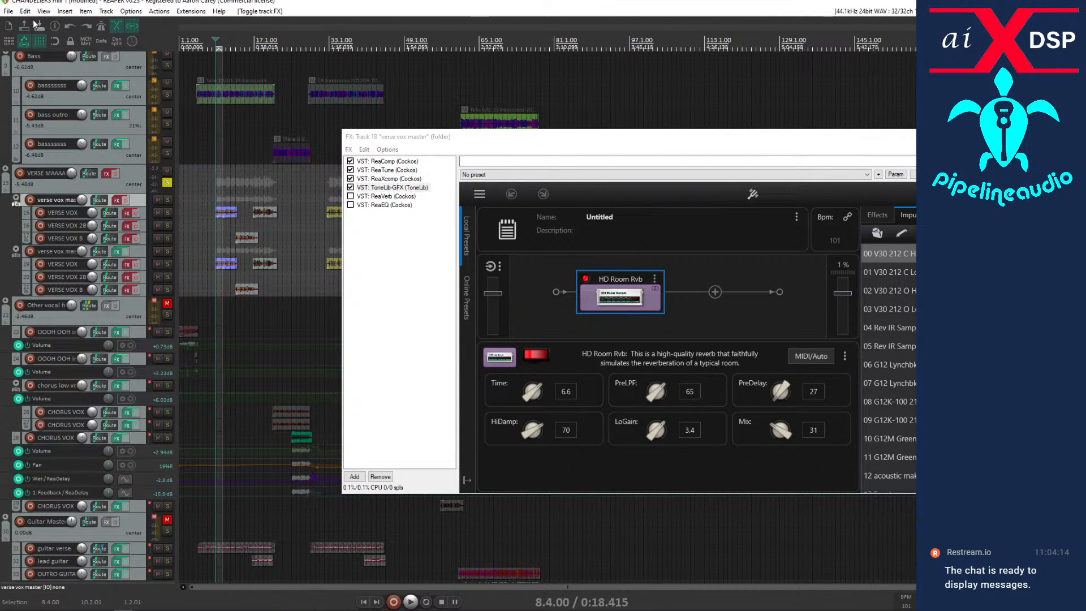
# Cut the effects chains from VERSE MAAAAASTA and every track in its folder down to the last VERSE VOX B, and close the effects window.
pyautogui.click(131, 176)
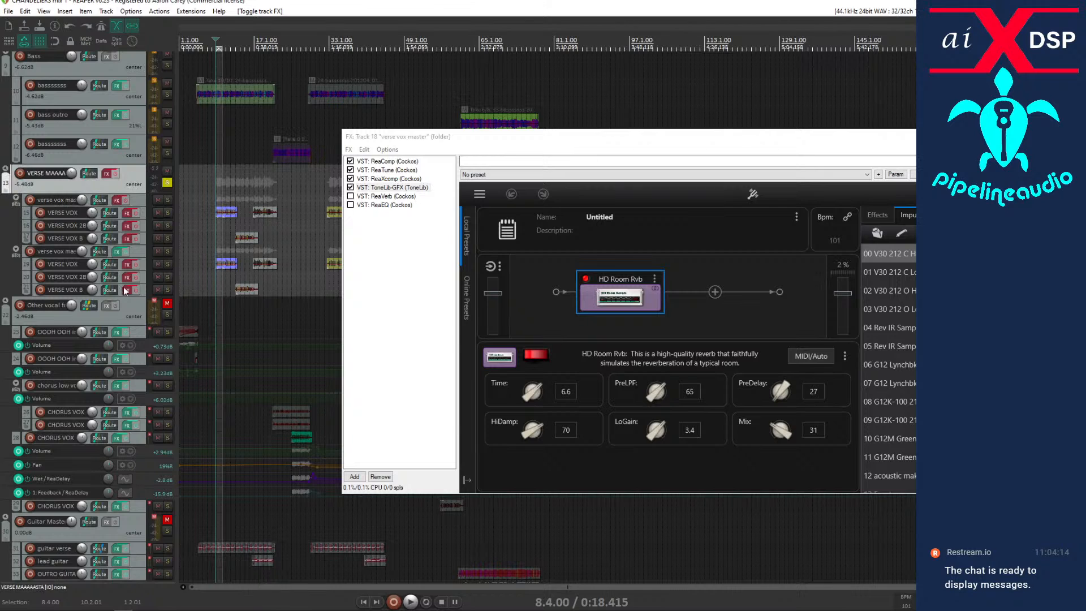
pyautogui.keyDown('shift'); pyautogui.click(141, 290); pyautogui.keyUp('shift')
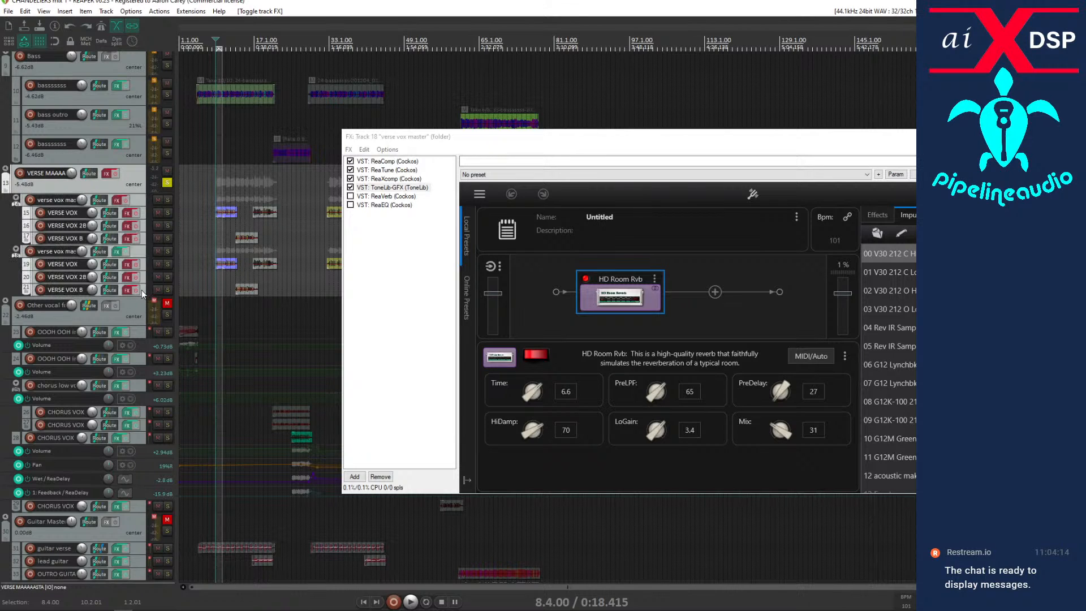
pyautogui.hotkey('ctrl', 'shift', 'x')
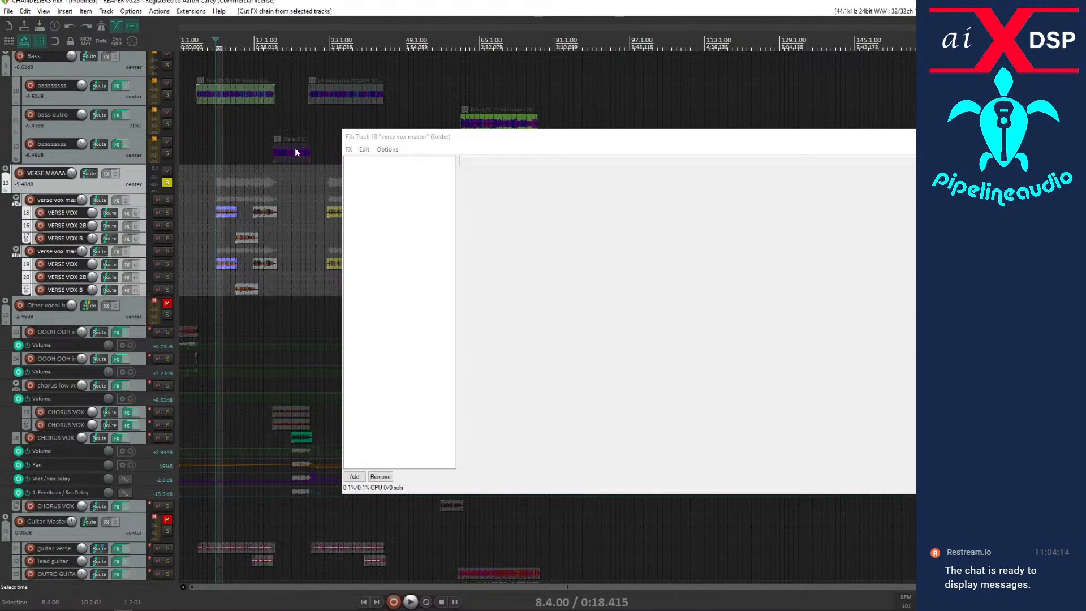
pyautogui.press('Escape')
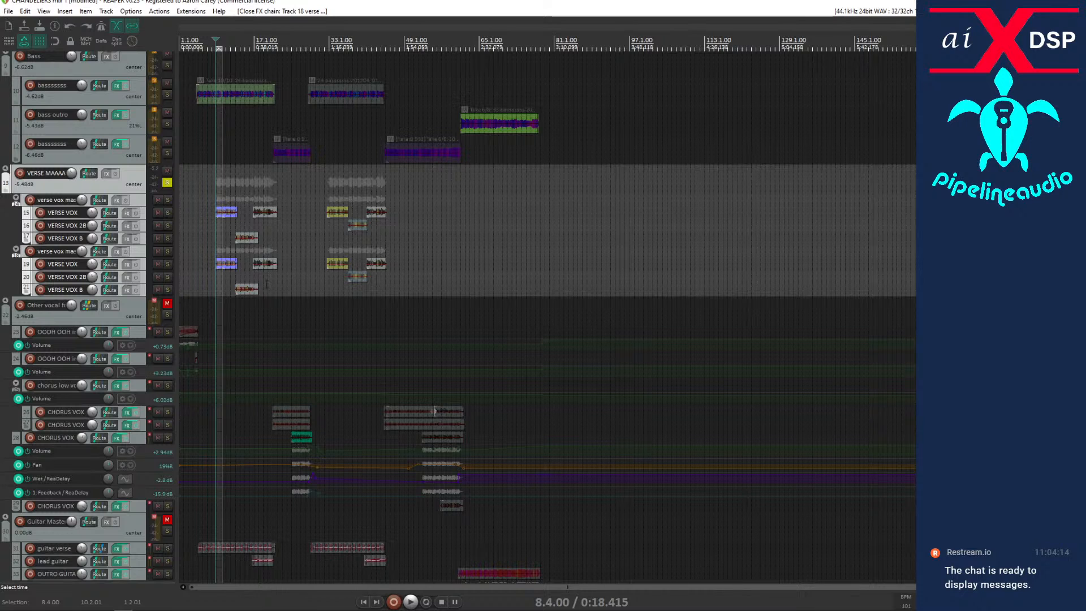
# Enlarge both VERSE VOX tracks for waveform comparison around bar 10, showing only the active takes instead of all take lanes.
pyautogui.click(215, 299)
pyautogui.scroll(5, 214, 300)
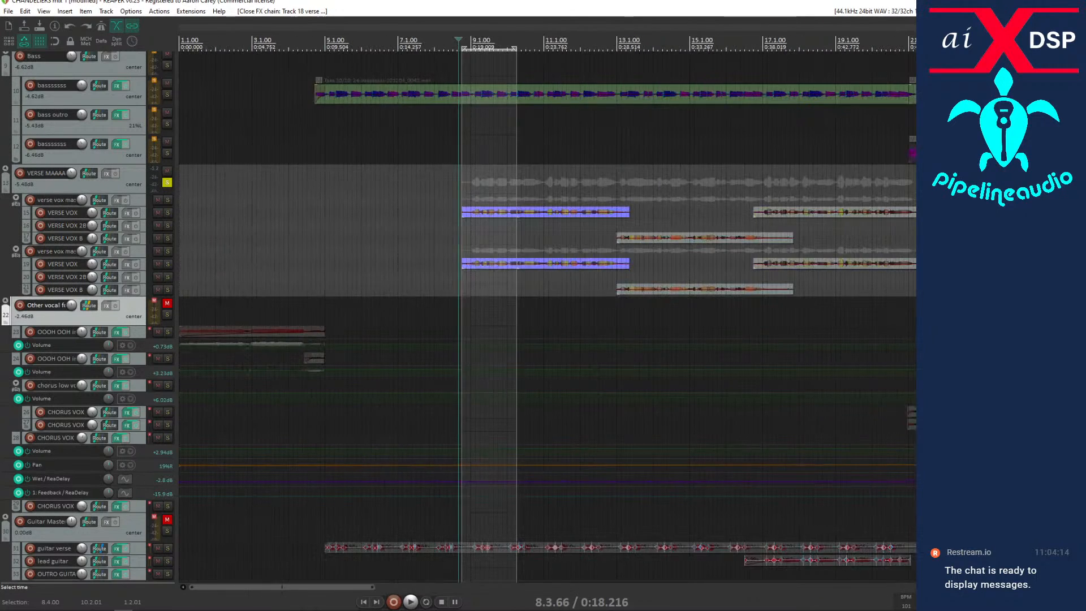
pyautogui.scroll(-2, 215, 299)
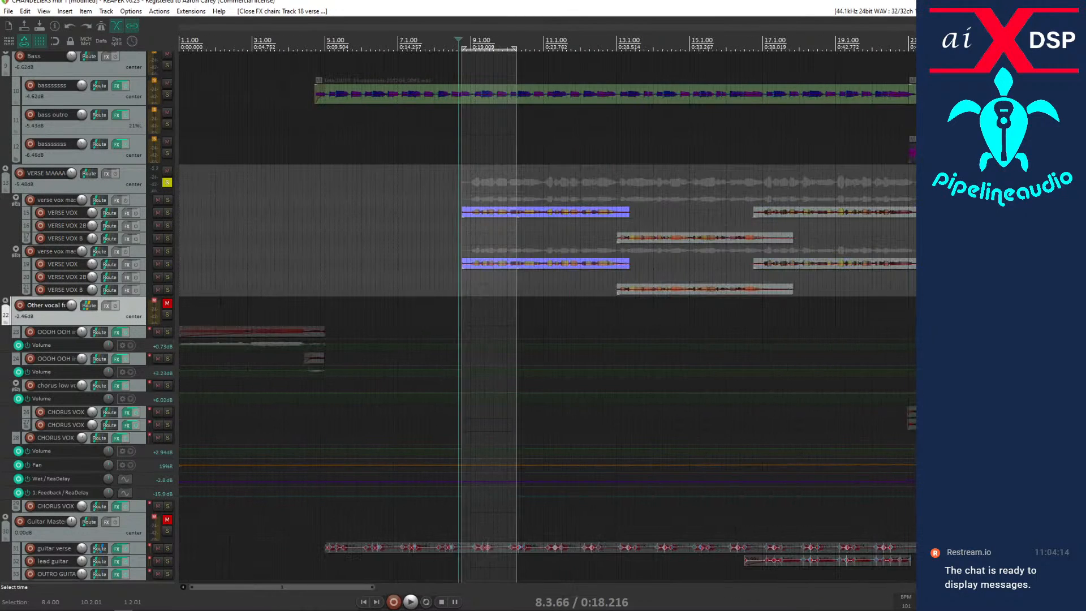
pyautogui.click(508, 266)
pyautogui.scroll(6, 508, 266)
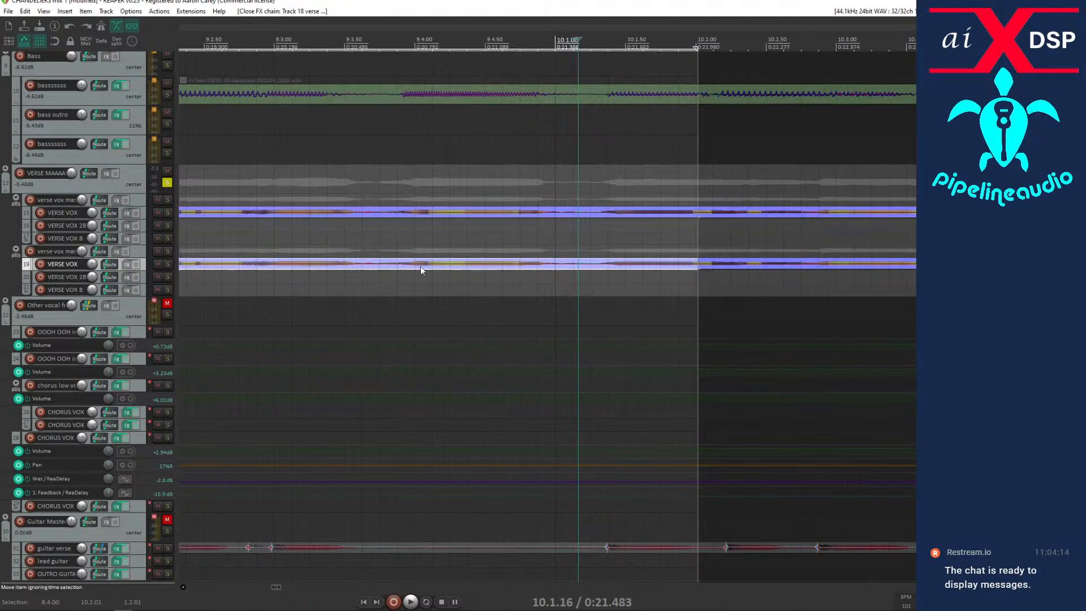
pyautogui.moveTo(126, 270); pyautogui.dragTo(131, 346)
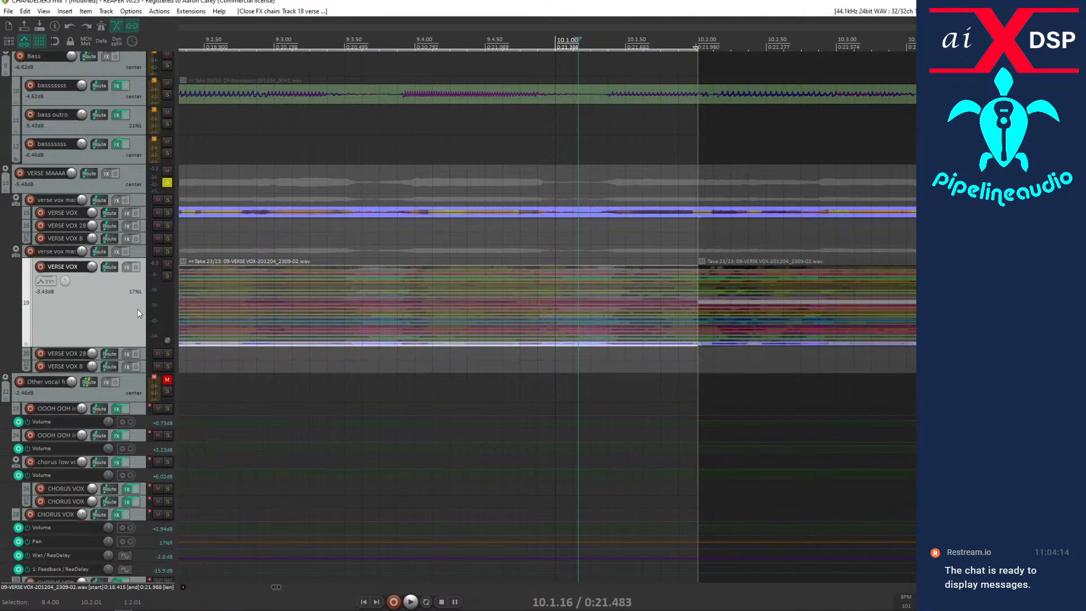
pyautogui.hotkey('ctrl', 'l')
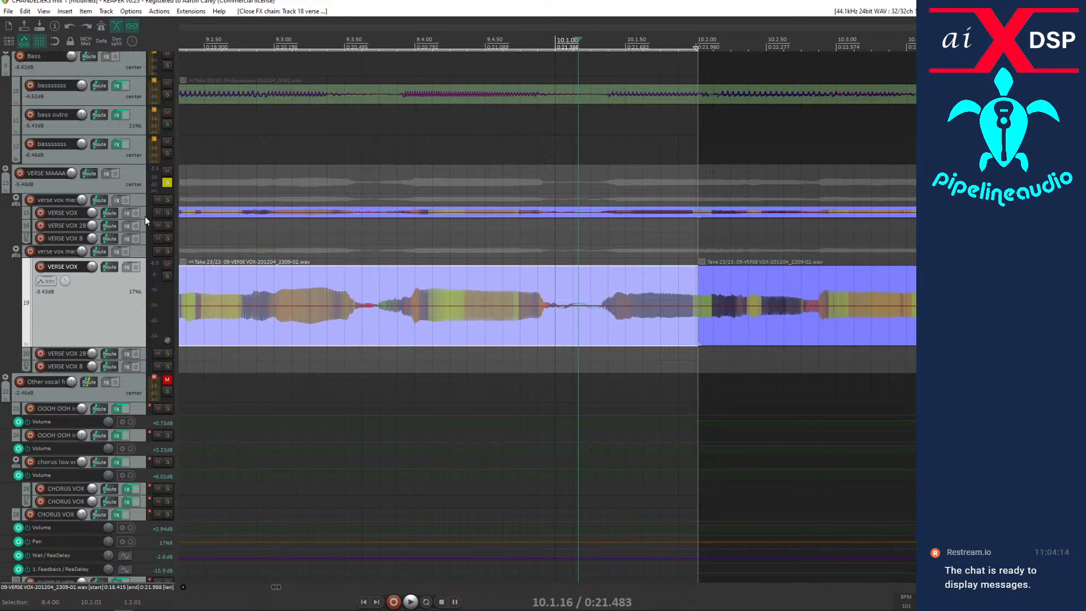
pyautogui.moveTo(140, 219); pyautogui.dragTo(140, 306)
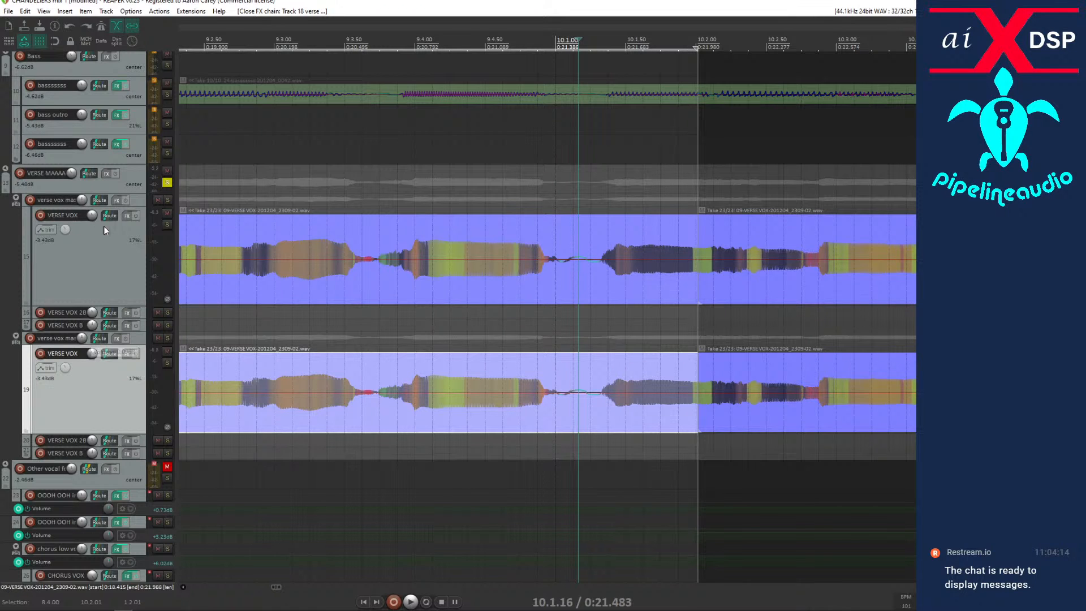
# Reset the volume of both VERSE VOX tracks to 0.00 dB.
pyautogui.doubleClick(90, 216)
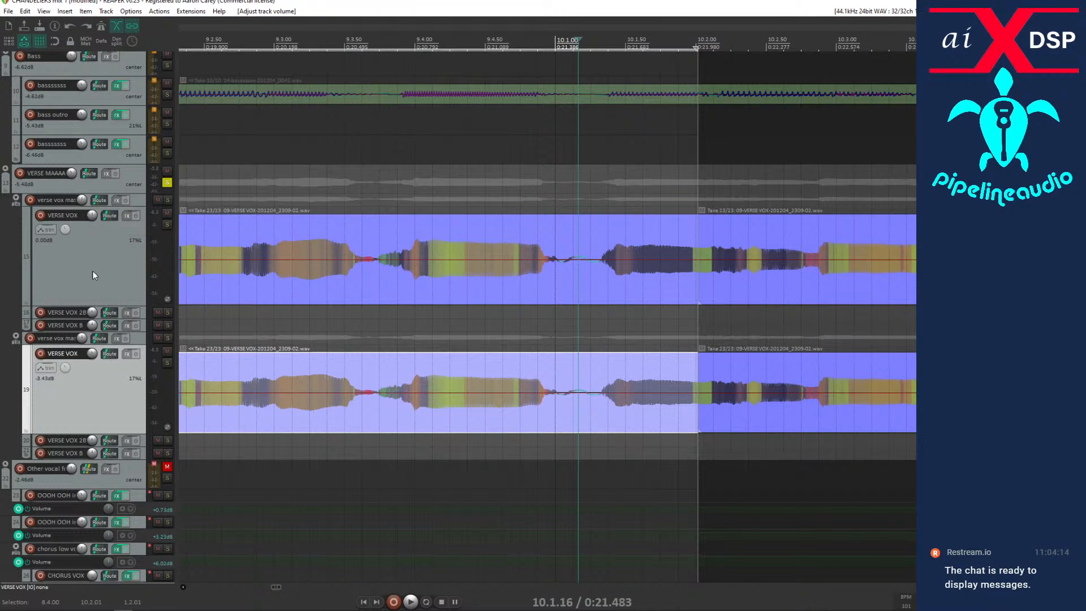
pyautogui.doubleClick(92, 354)
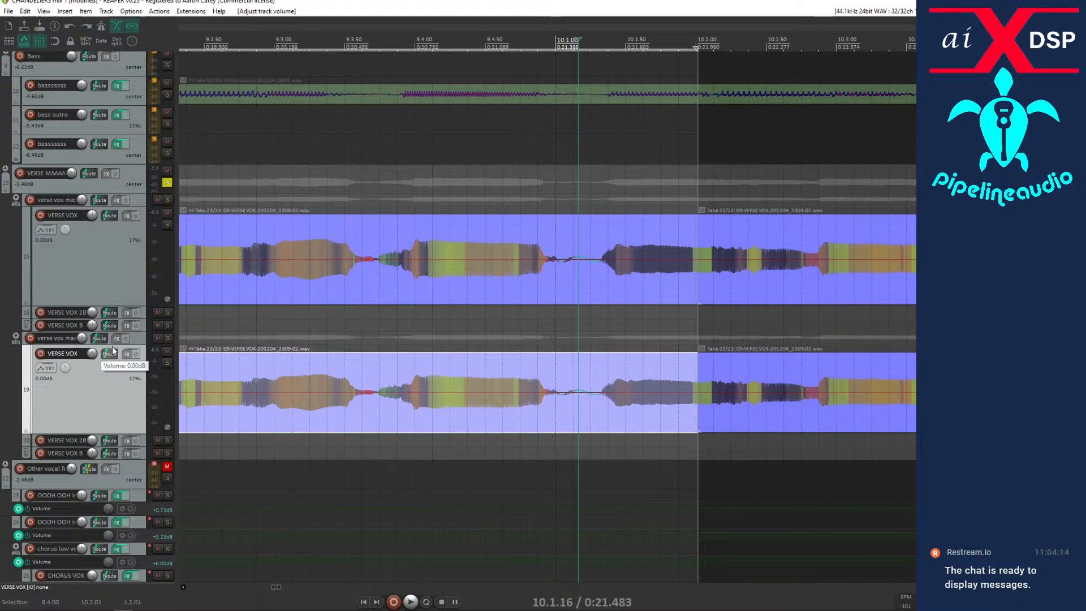
pyautogui.click(197, 286)
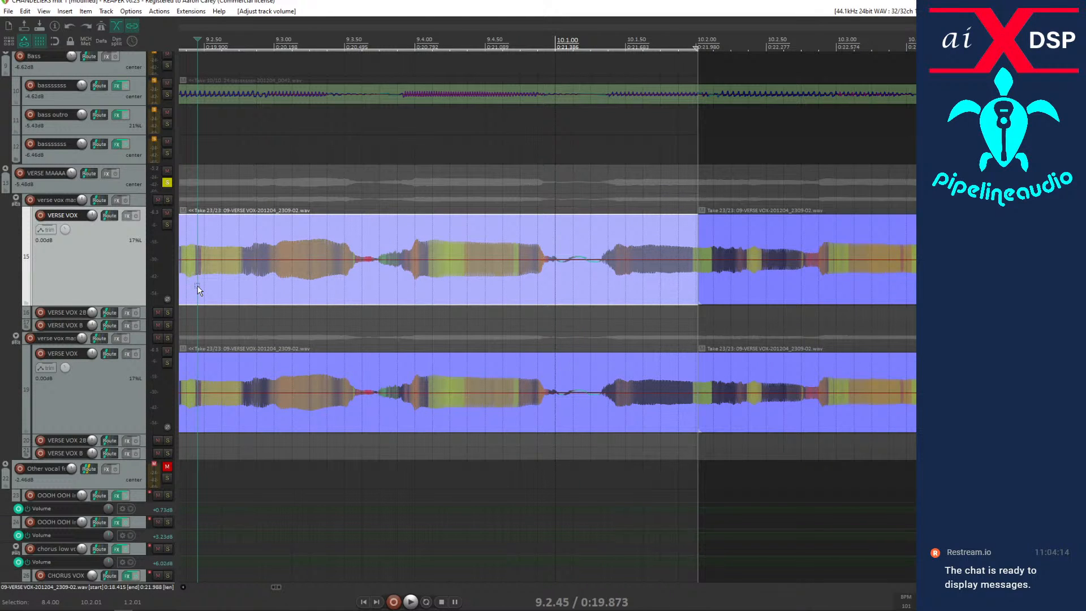
# Invert the second VERSE VOX track's phase and compare inverted and normal playback of both tracks from bar 9, leaving it inverted.
pyautogui.scroll(-10, 283, 293)
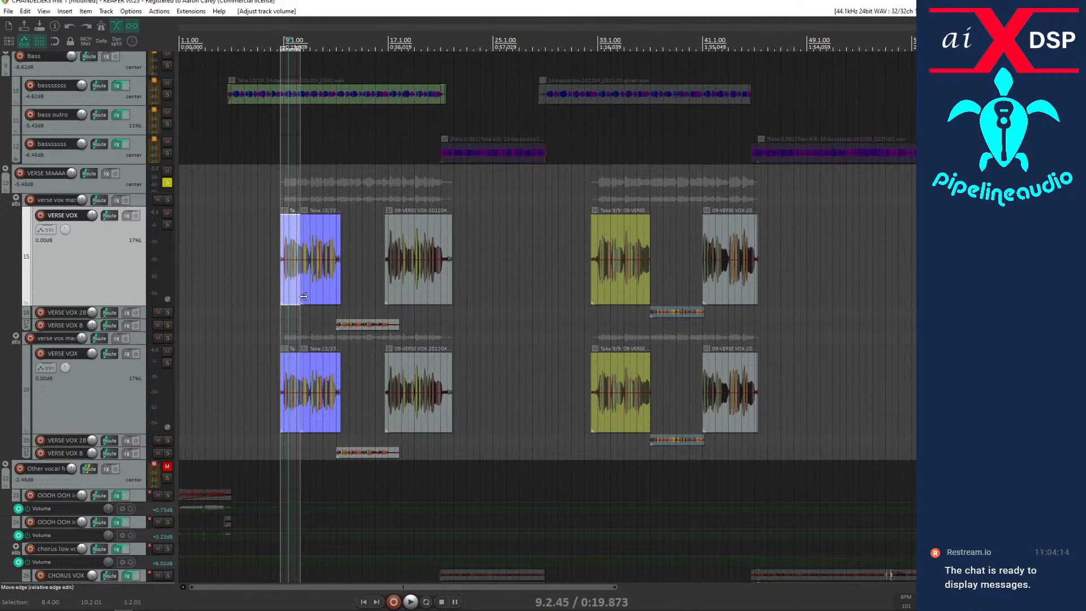
pyautogui.click(314, 390)
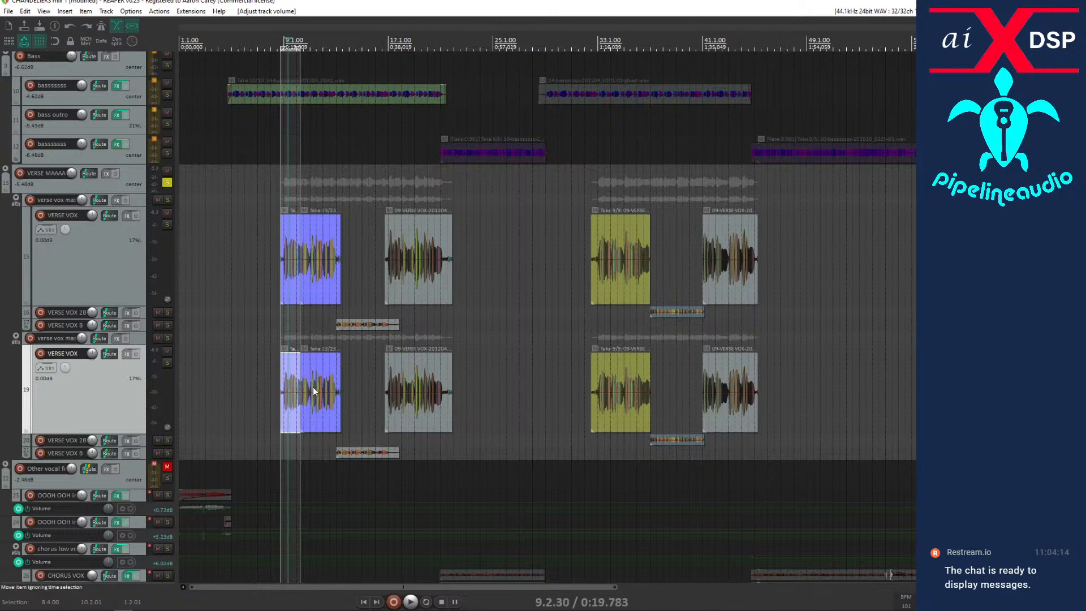
pyautogui.click(314, 390)
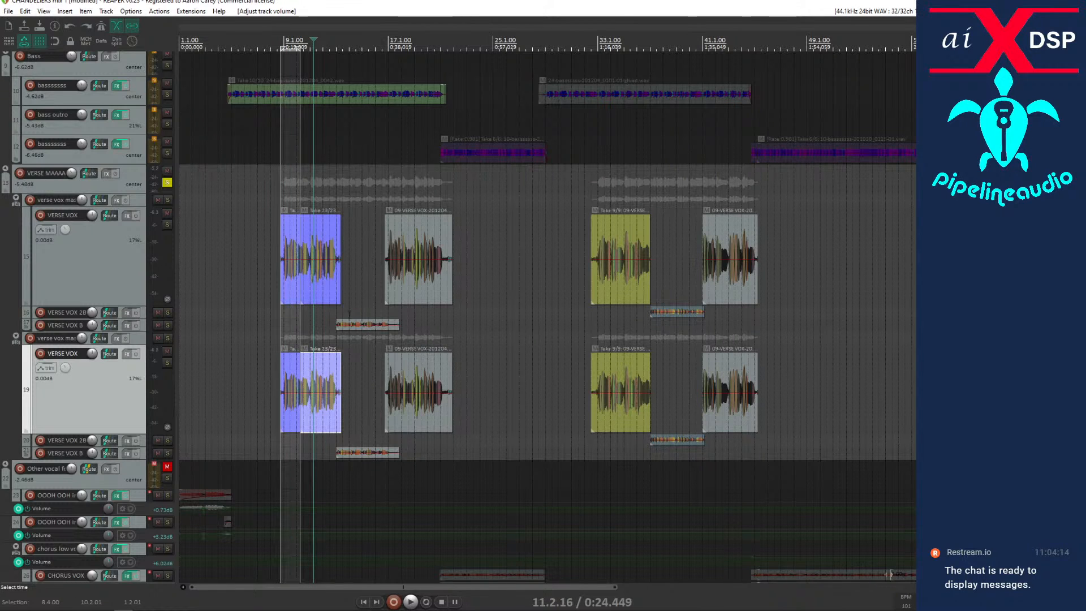
pyautogui.click(287, 279)
pyautogui.press('space')
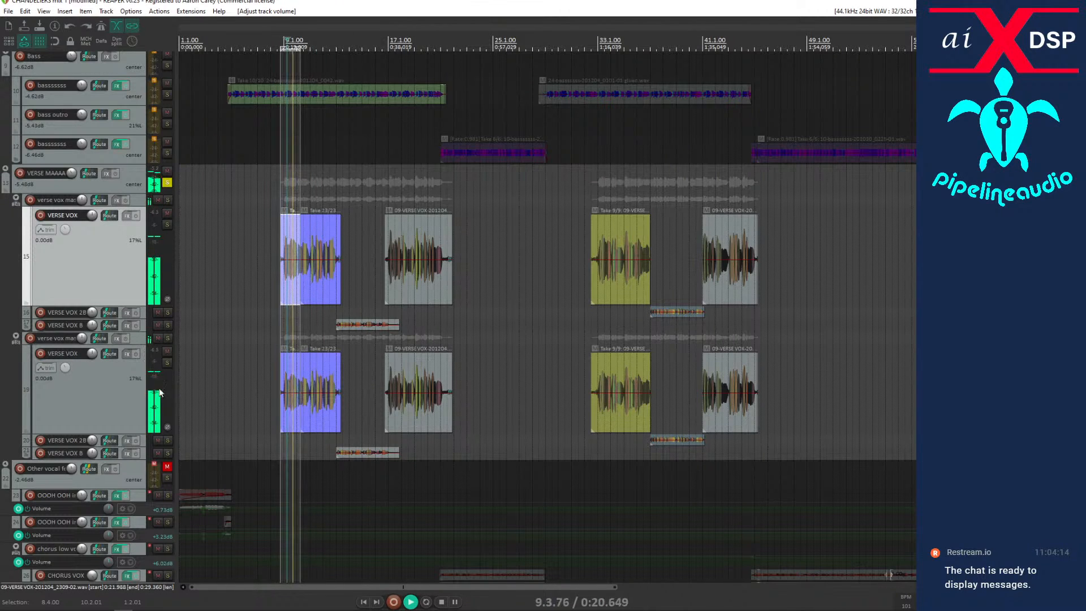
pyautogui.click(167, 427)
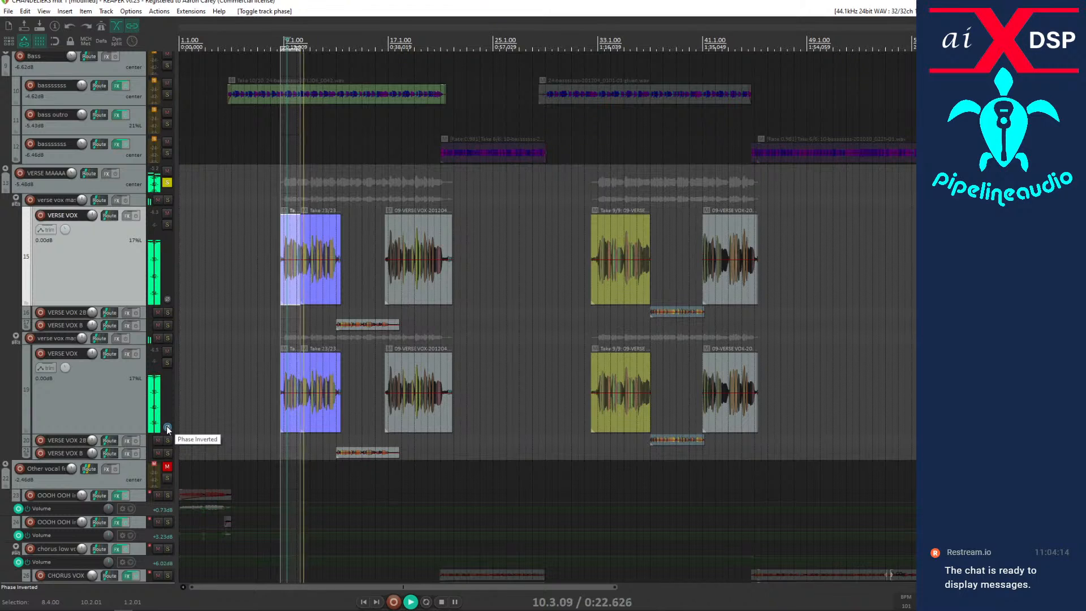
pyautogui.press('space')
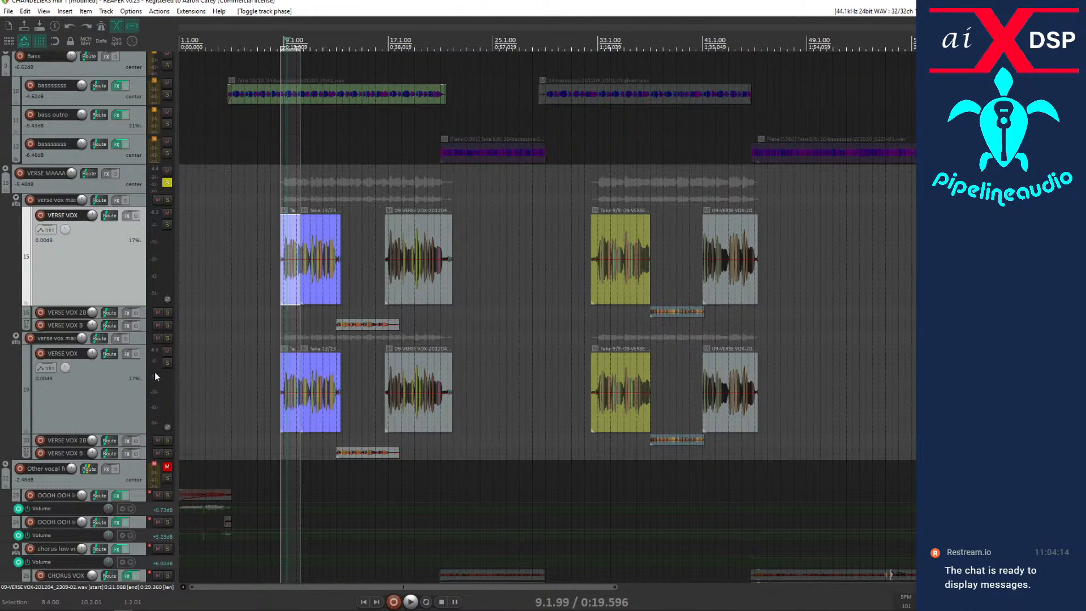
pyautogui.click(166, 427)
pyautogui.press('space')
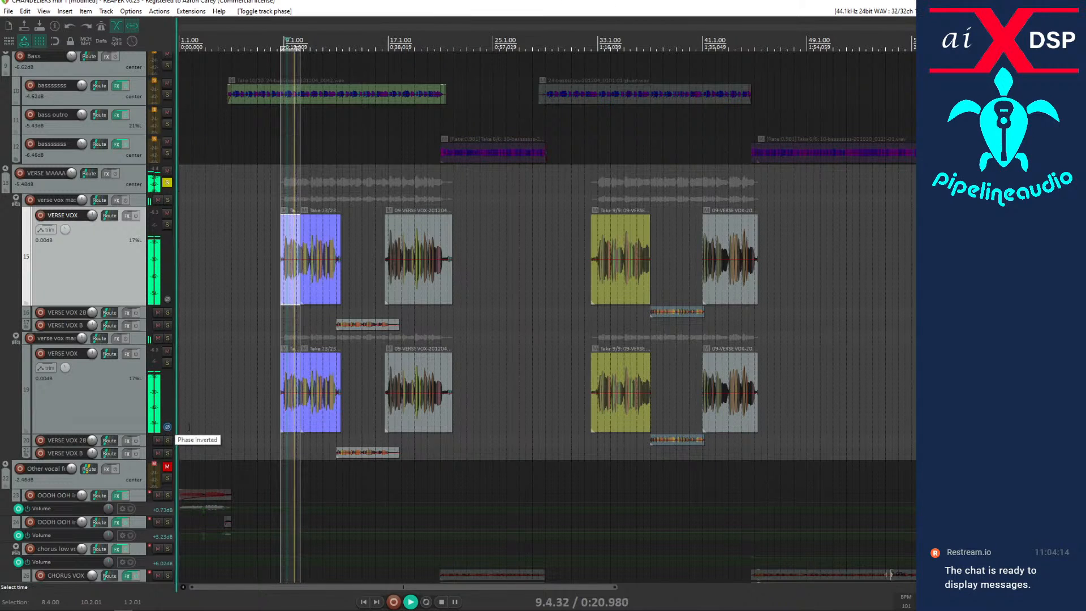
pyautogui.click(293, 395)
pyautogui.press('space')
pyautogui.scroll(4, 300, 395)
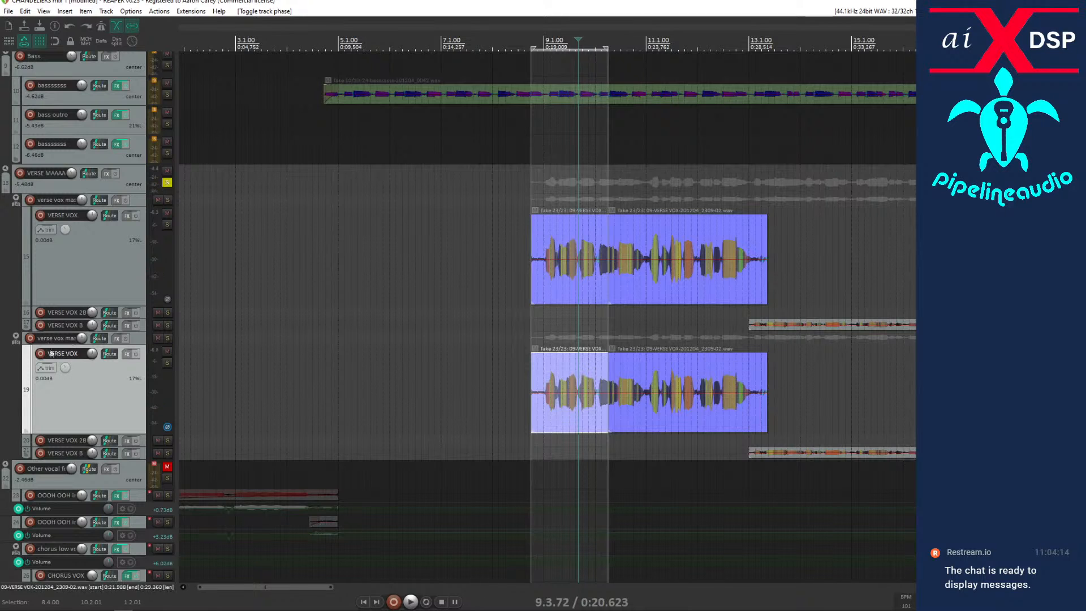
# Check the second VERSE VOX track's routing and VERSE MAAAAASTA's pan, and reset the pan of both VERSE VOX tracks to center.
pyautogui.click(110, 354)
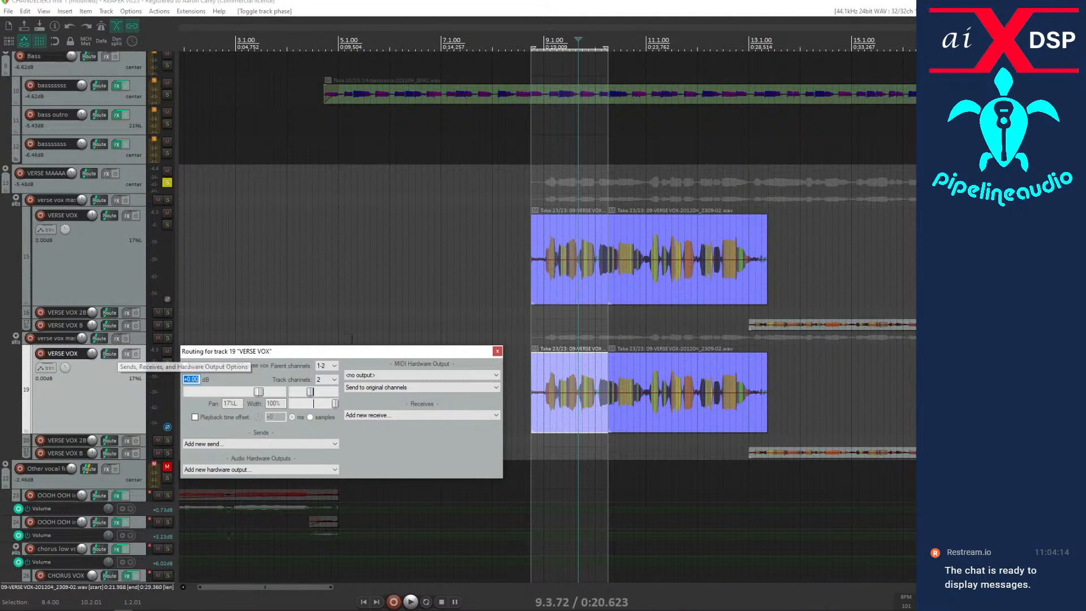
pyautogui.click(497, 352)
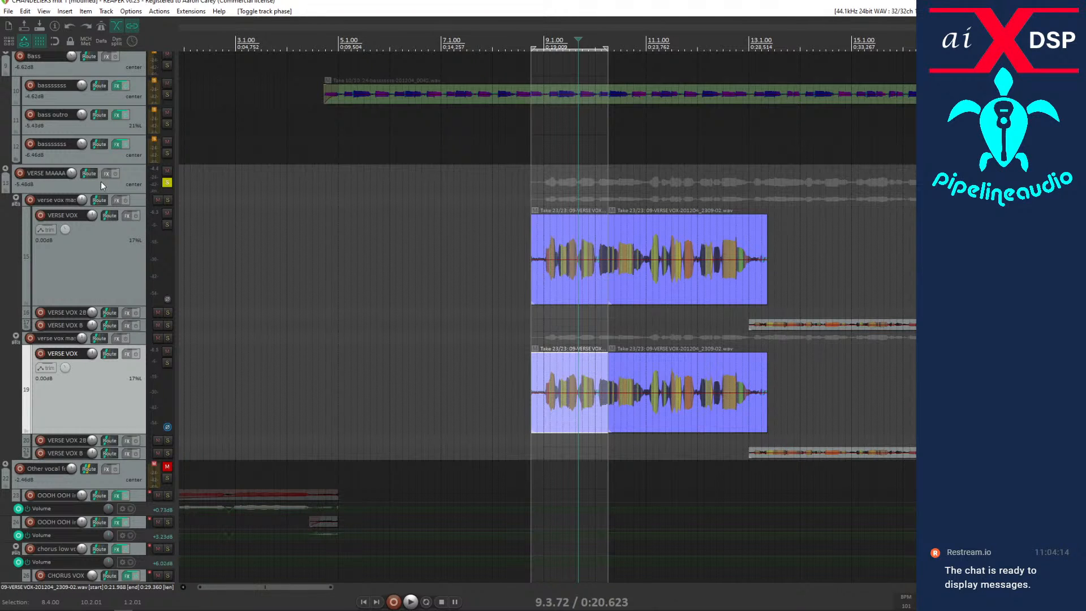
pyautogui.click(70, 187)
pyautogui.moveTo(69, 190); pyautogui.dragTo(70, 219)
pyautogui.click(46, 188)
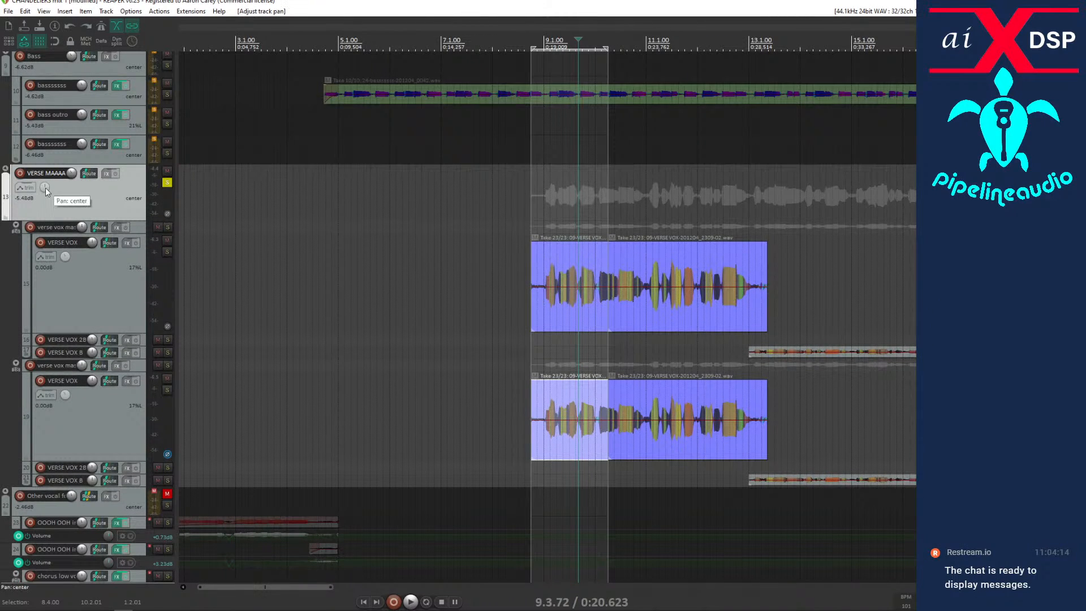
pyautogui.doubleClick(65, 257)
pyautogui.doubleClick(65, 394)
# Play the verse from bar 9 while muting and unmuting each VERSE VOX track to compare them separately and together.
pyautogui.scroll(-3, 123, 410)
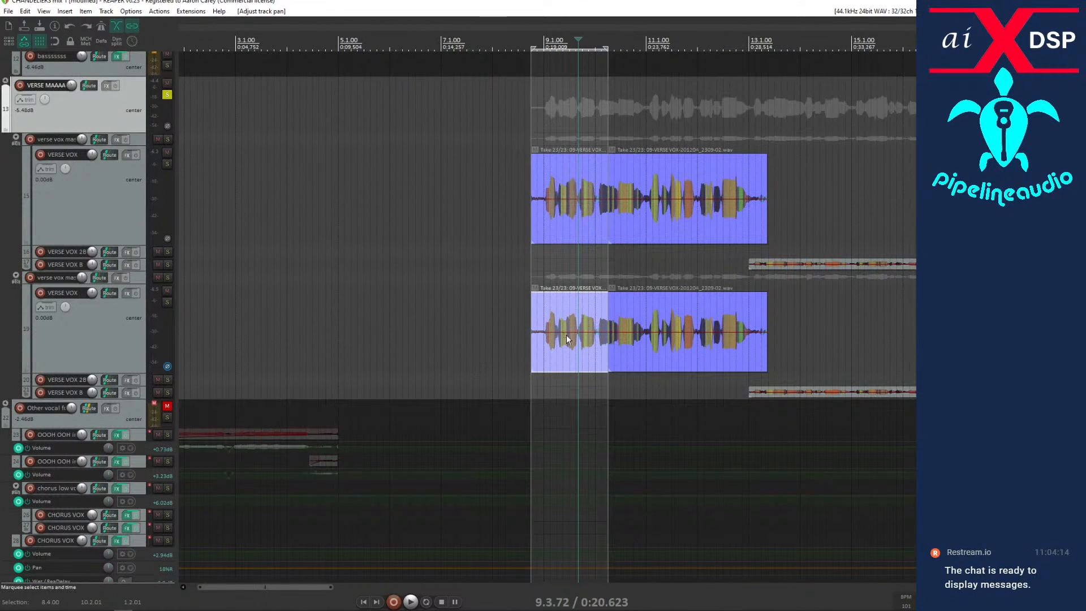
pyautogui.click(545, 340)
pyautogui.press('space')
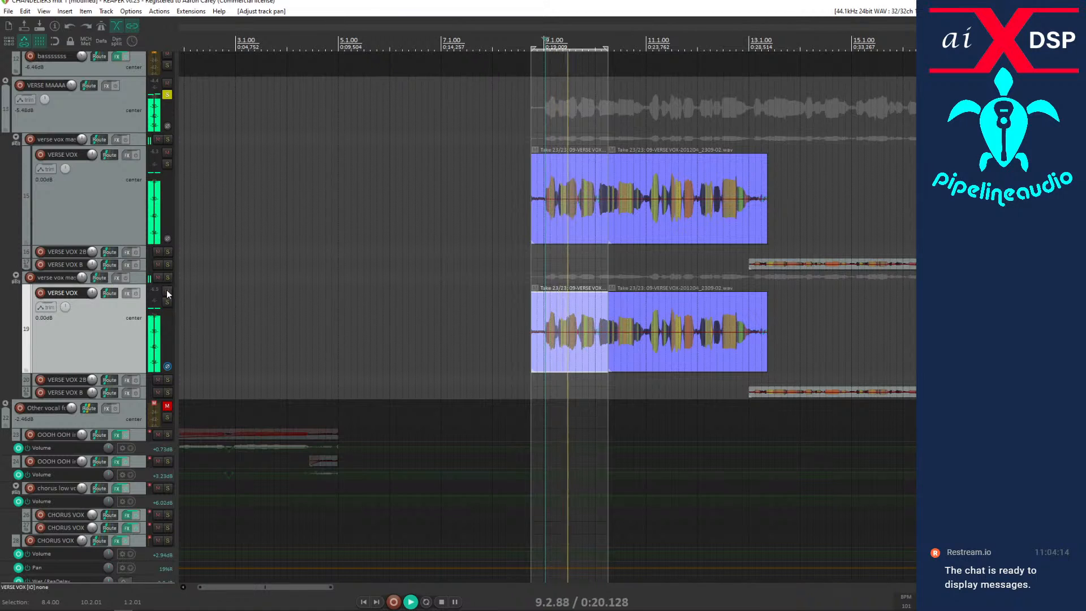
pyautogui.click(166, 291)
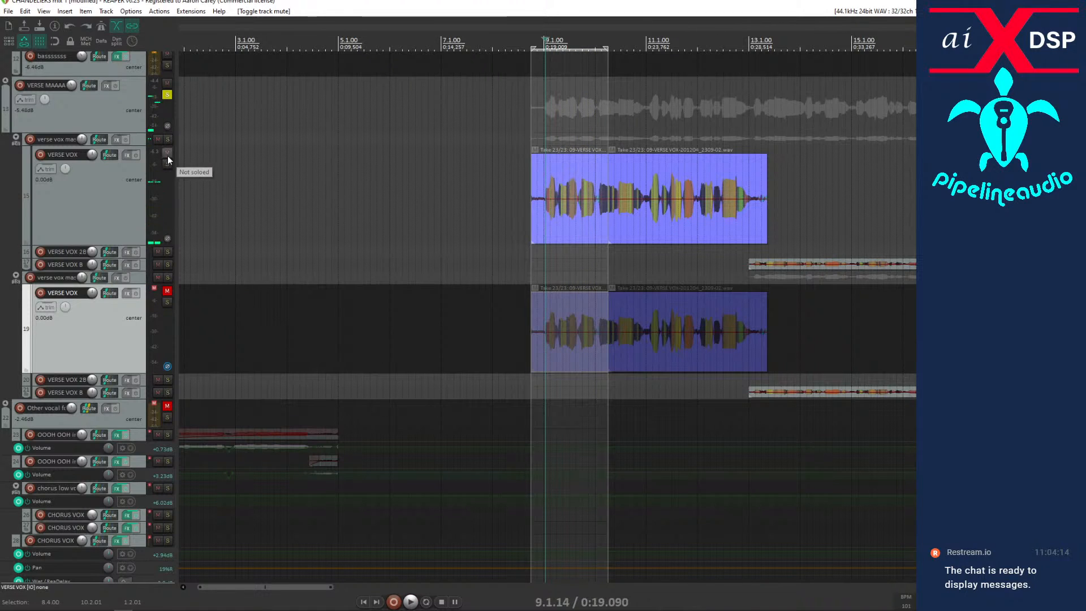
pyautogui.click(168, 152)
pyautogui.press('space')
pyautogui.press('space')
pyautogui.click(168, 152)
pyautogui.press('space')
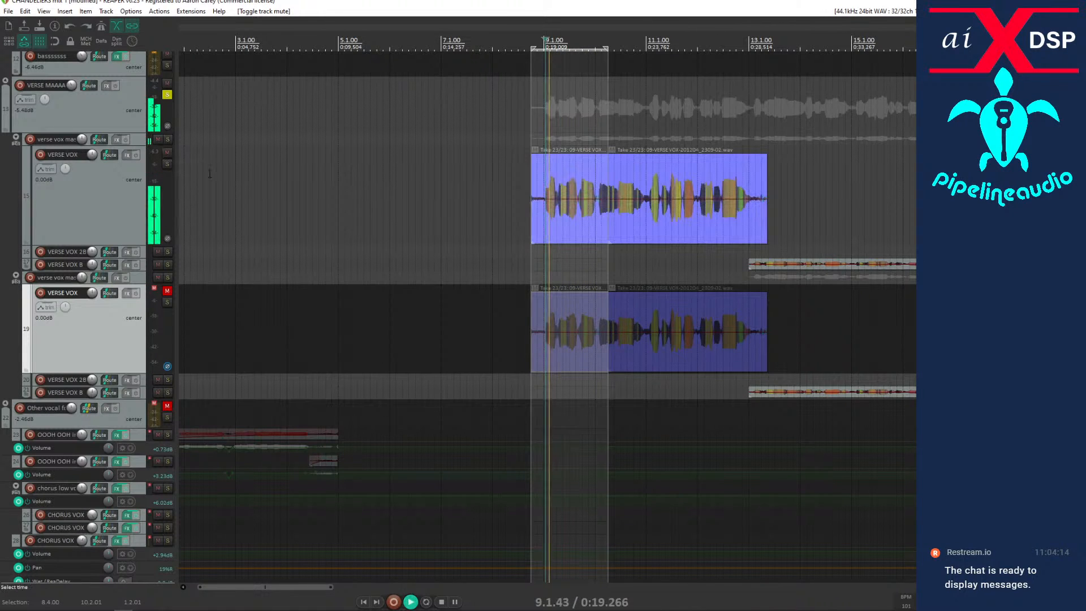
pyautogui.click(169, 292)
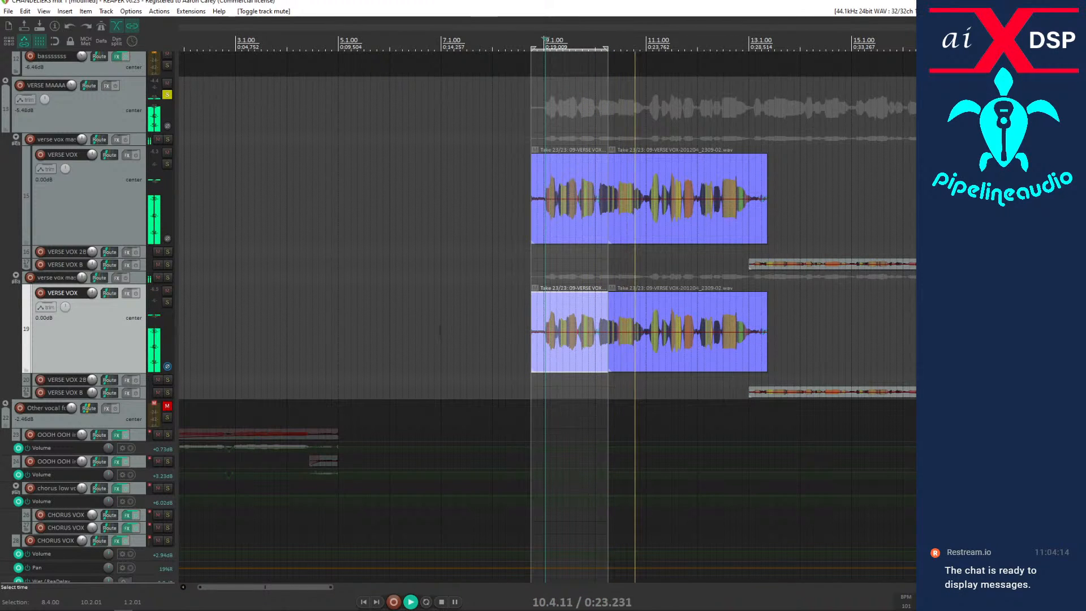
pyautogui.press('space')
# Compare the two VERSE VOX waveforms at cycle level around bar 9 for alignment.
pyautogui.click(557, 361)
pyautogui.scroll(10, 557, 362)
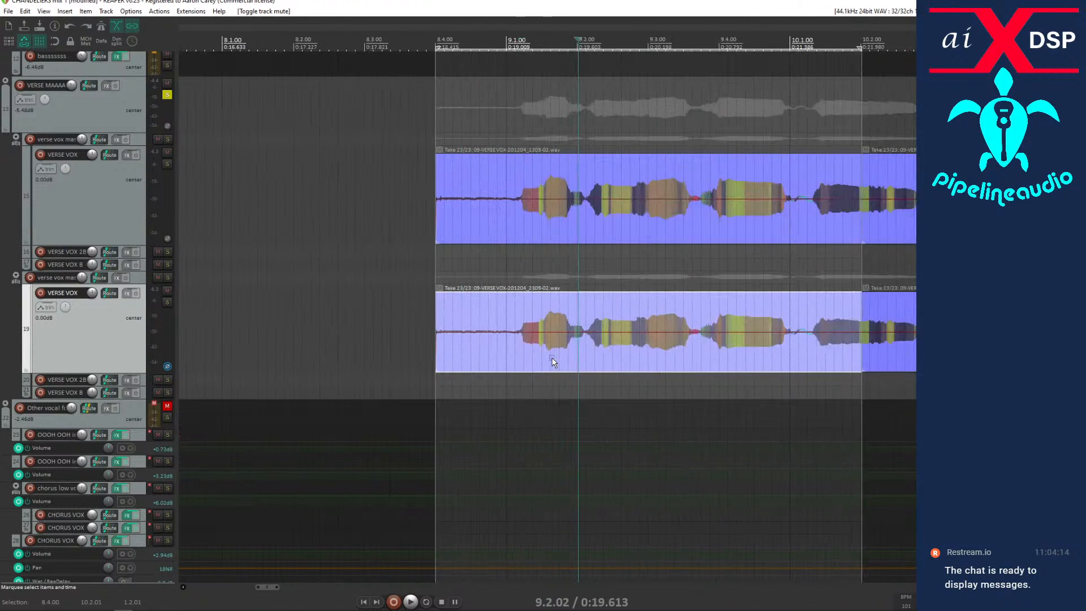
pyautogui.click(457, 351)
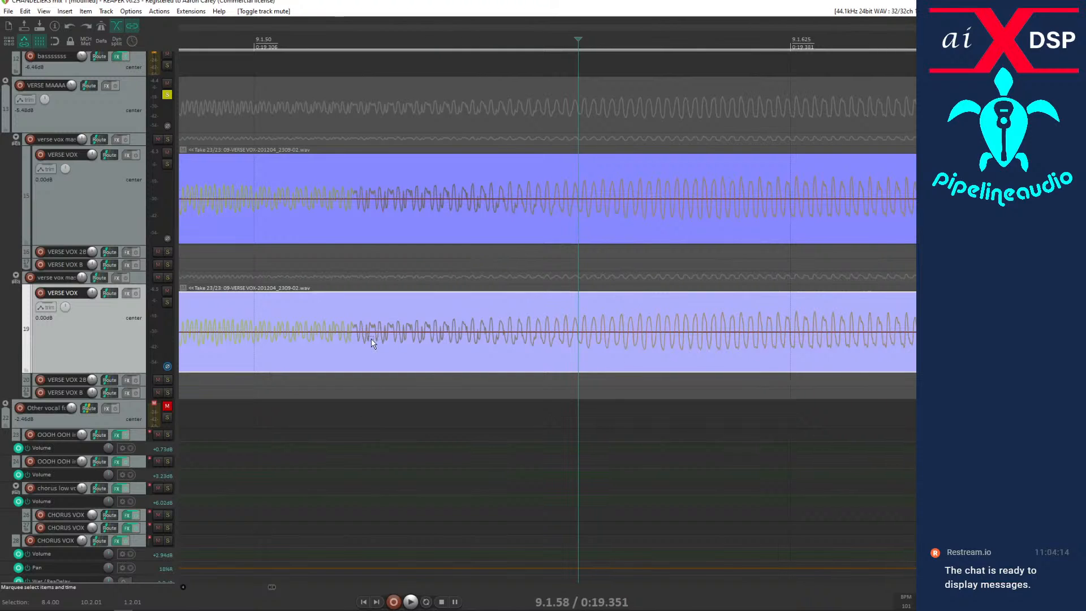
pyautogui.click(355, 337)
pyautogui.scroll(5, 356, 337)
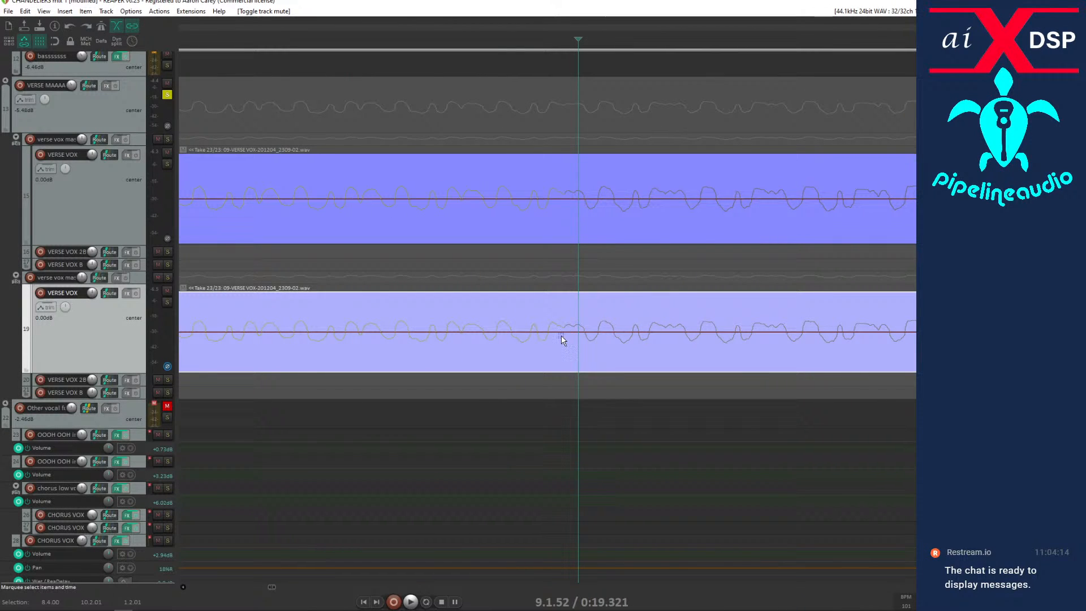
pyautogui.scroll(-3, 561, 334)
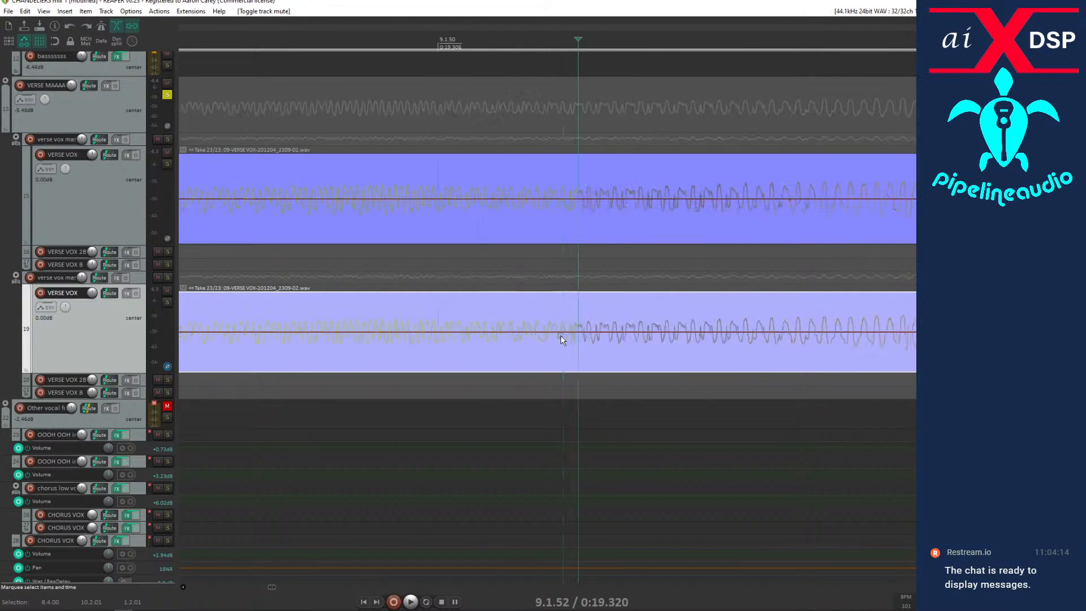
pyautogui.scroll(-6, 561, 335)
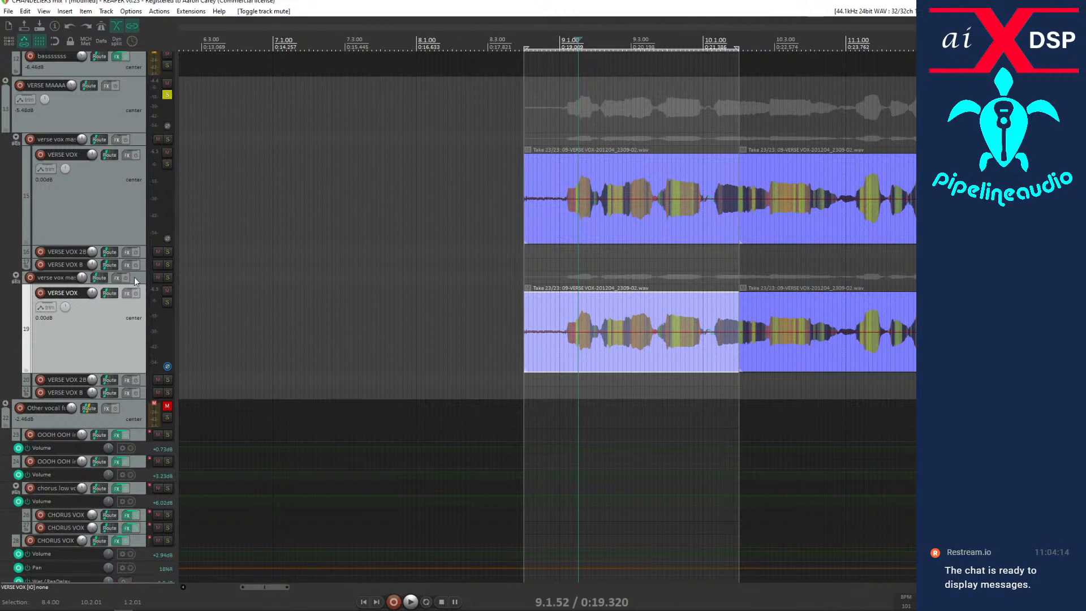
# Move the second VERSE VOX track directly below the first one inside the first verse vox master folder and play both from bar 9.
pyautogui.moveTo(85, 320); pyautogui.dragTo(61, 255)
pyautogui.doubleClick(63, 269)
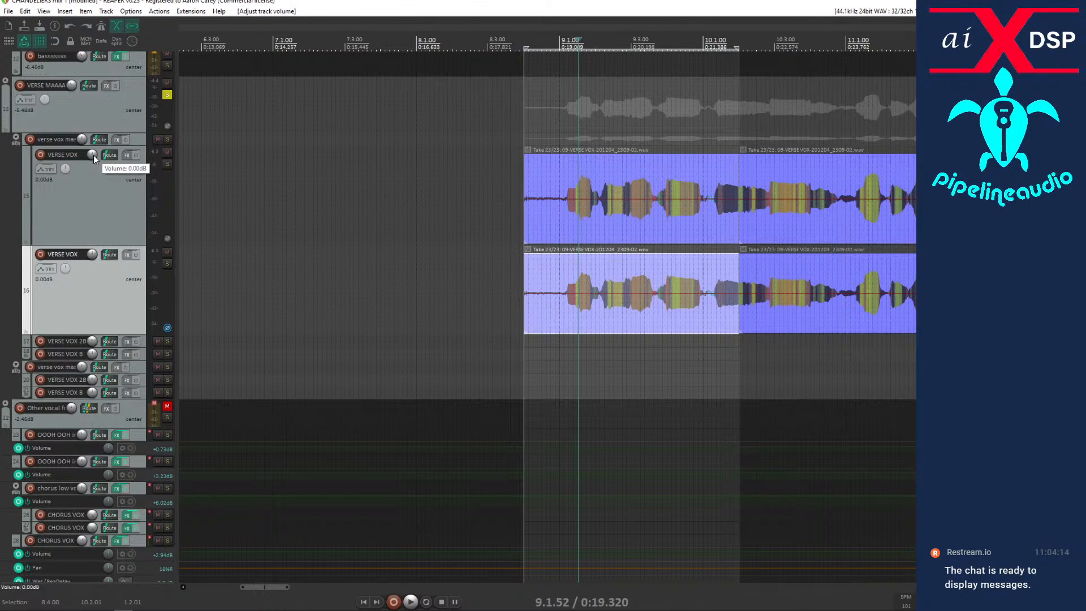
pyautogui.click(568, 348)
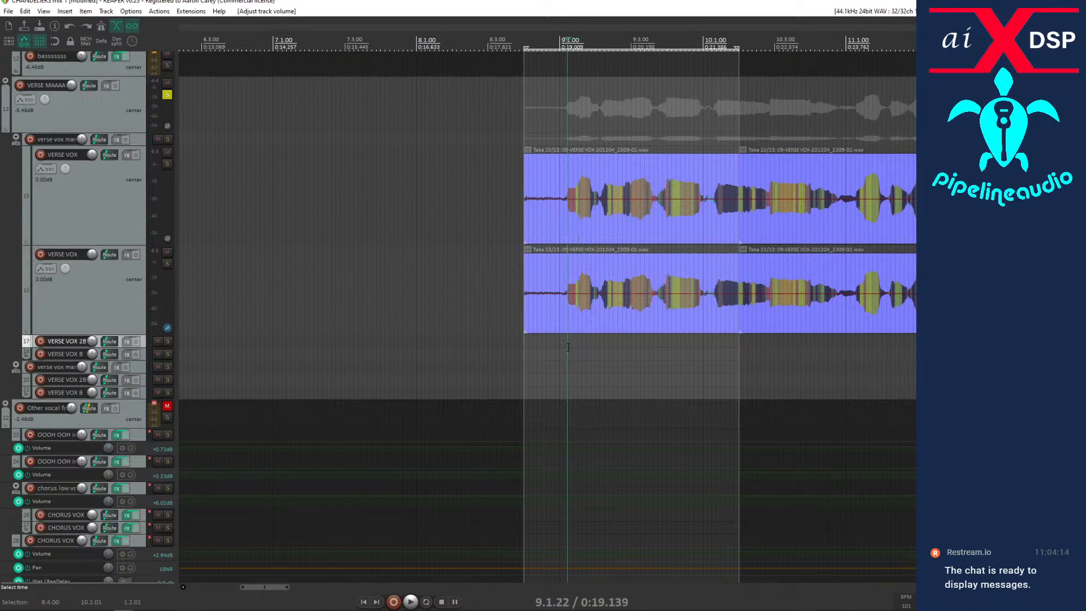
pyautogui.press('space')
pyautogui.press('space')
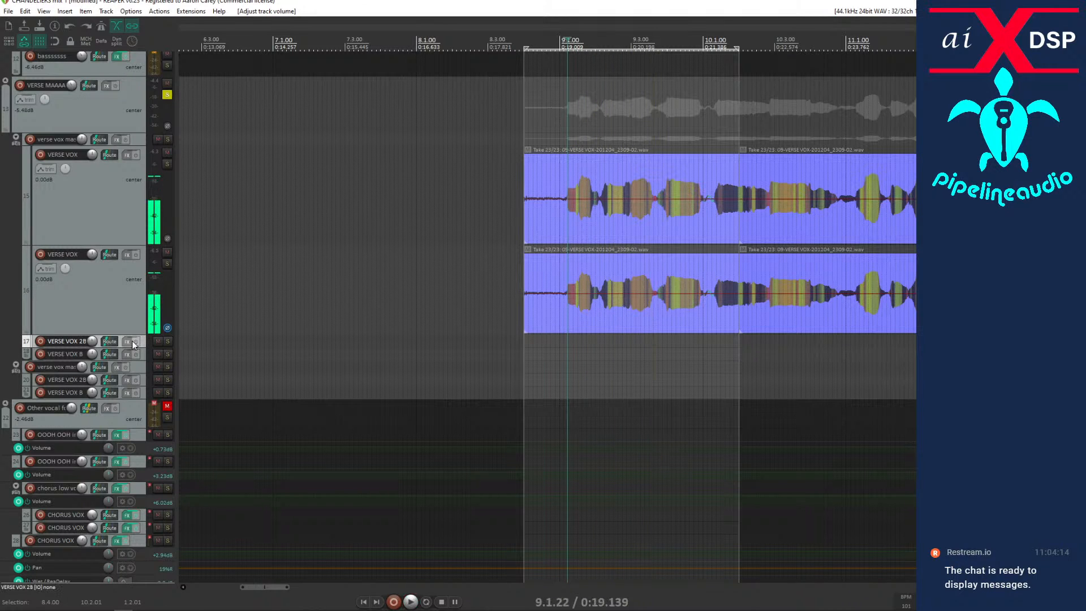
# Move the VERSE VOX B track from the second verse vox master folder to directly below the first VERSE VOX track.
pyautogui.scroll(-7, 343, 338)
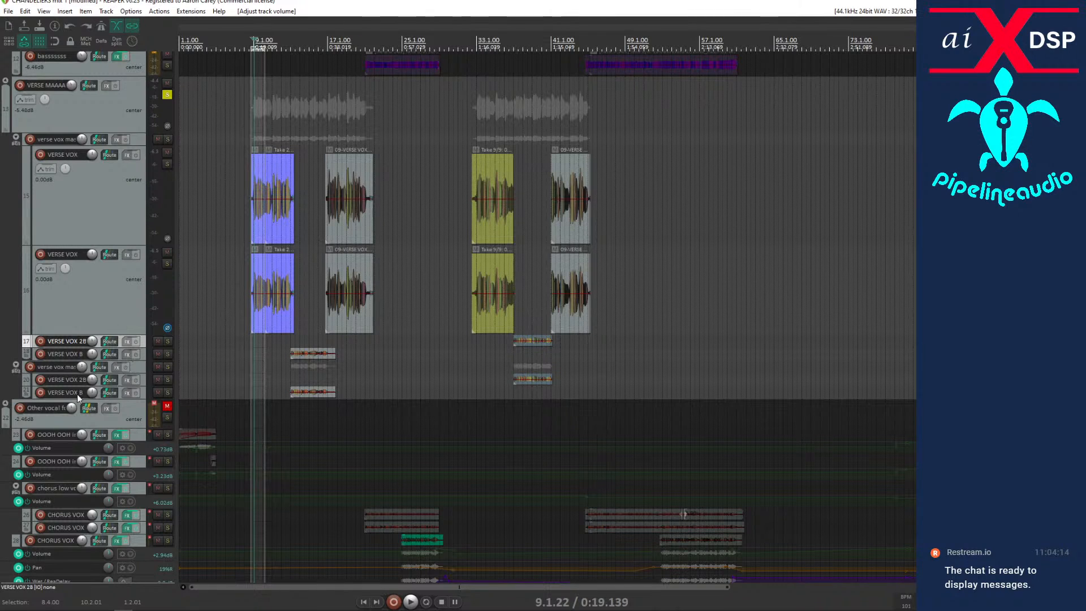
pyautogui.moveTo(143, 389); pyautogui.dragTo(87, 247)
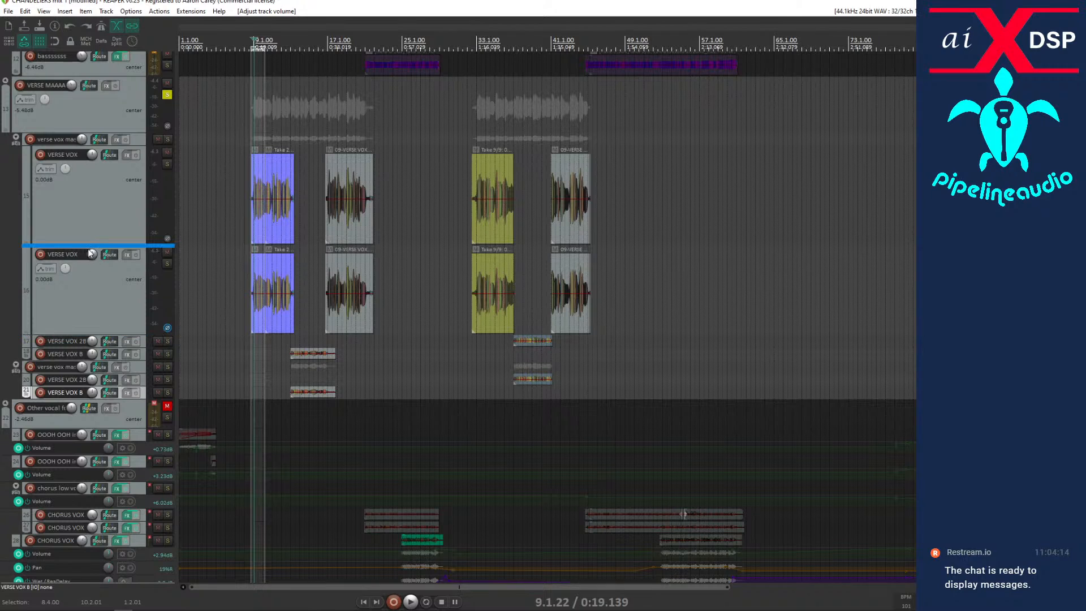
pyautogui.click(91, 294)
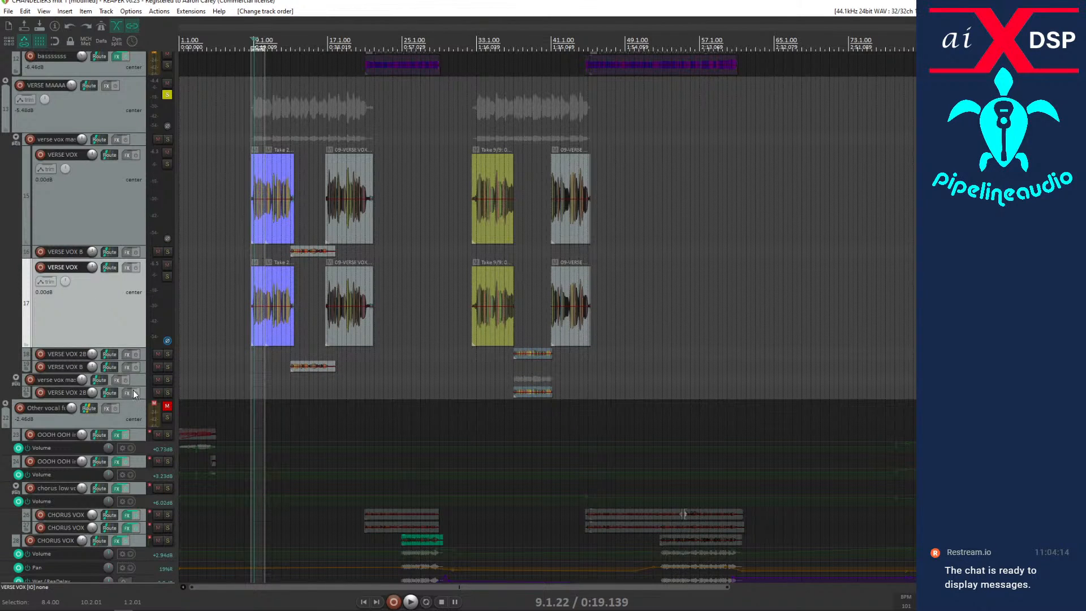
# Move the second-verse clip at bar 37 from the VERSE VOX 2B track up onto the upper VERSE VOX B track.
pyautogui.click(533, 352)
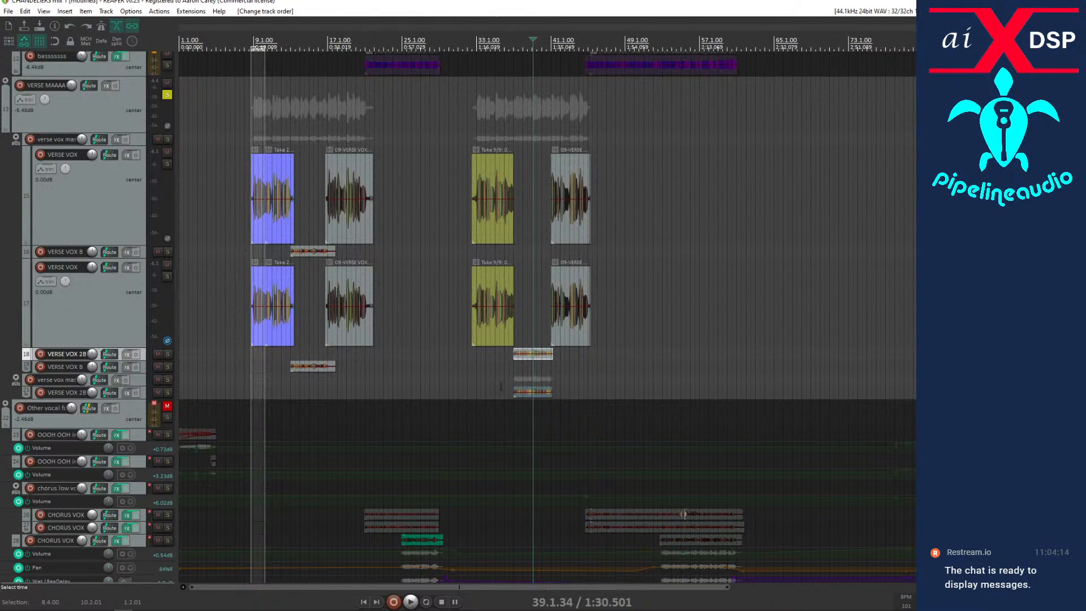
pyautogui.click(449, 373)
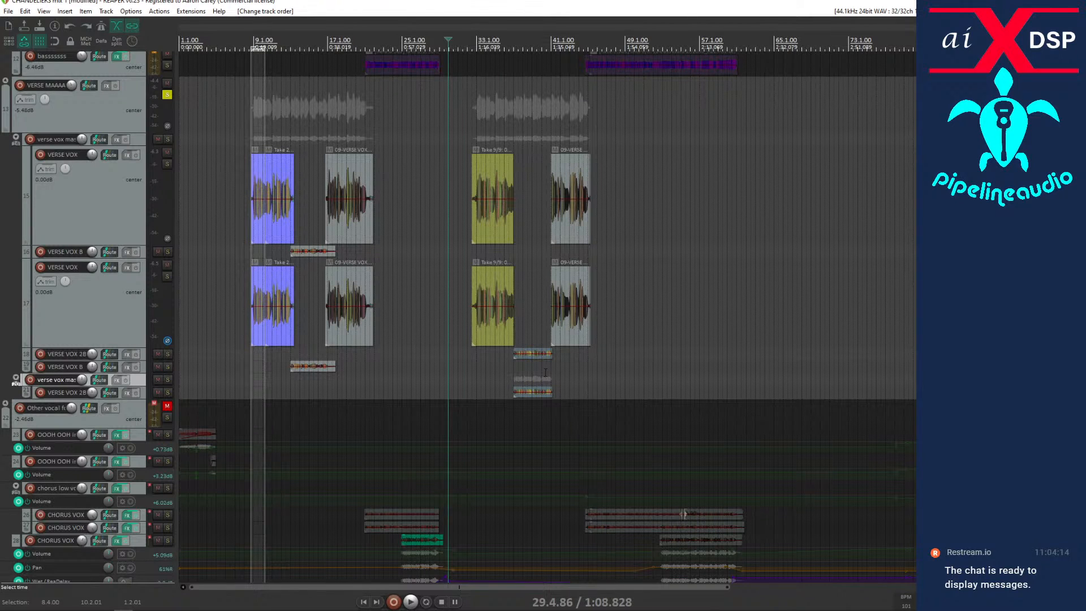
pyautogui.click(544, 317)
pyautogui.scroll(5, 531, 323)
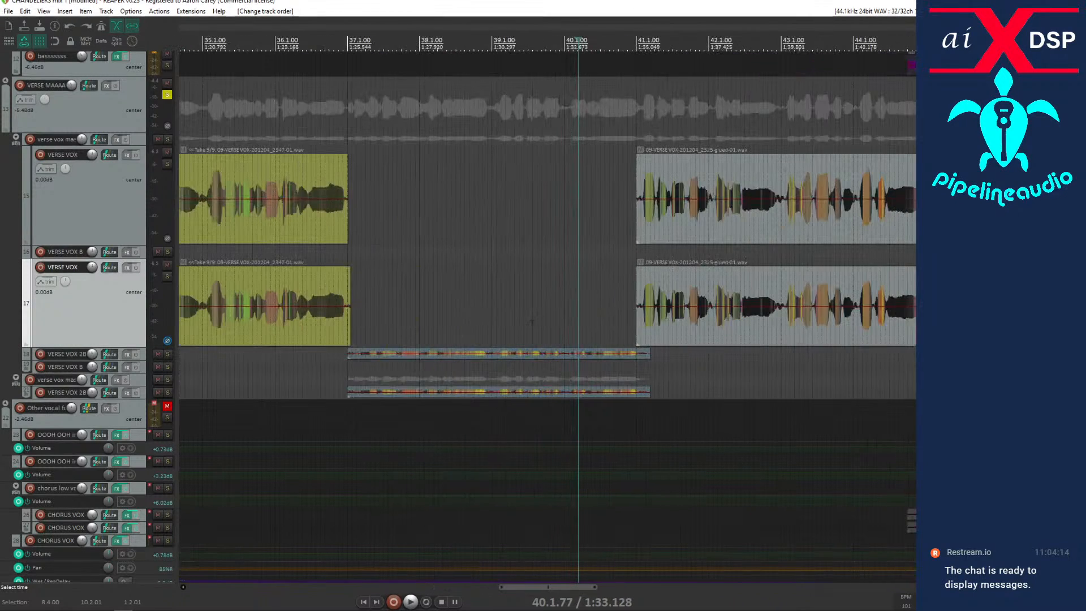
pyautogui.scroll(-4, 507, 333)
pyautogui.scroll(-3, 508, 333)
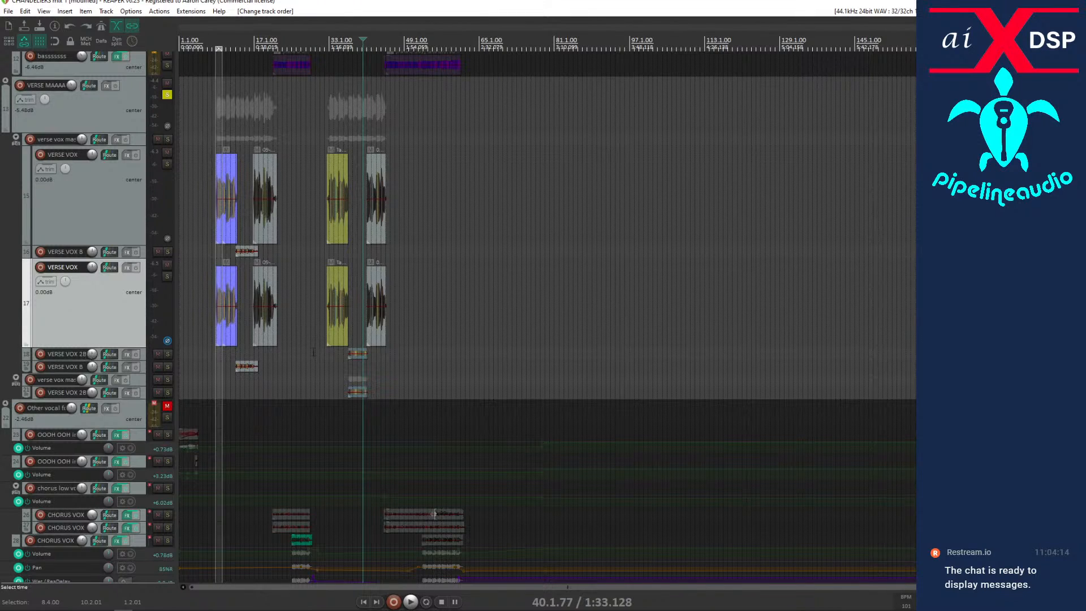
pyautogui.moveTo(314, 348); pyautogui.dragTo(417, 368)
pyautogui.press('KP_8')
pyautogui.press('KP_8')
pyautogui.click(356, 355)
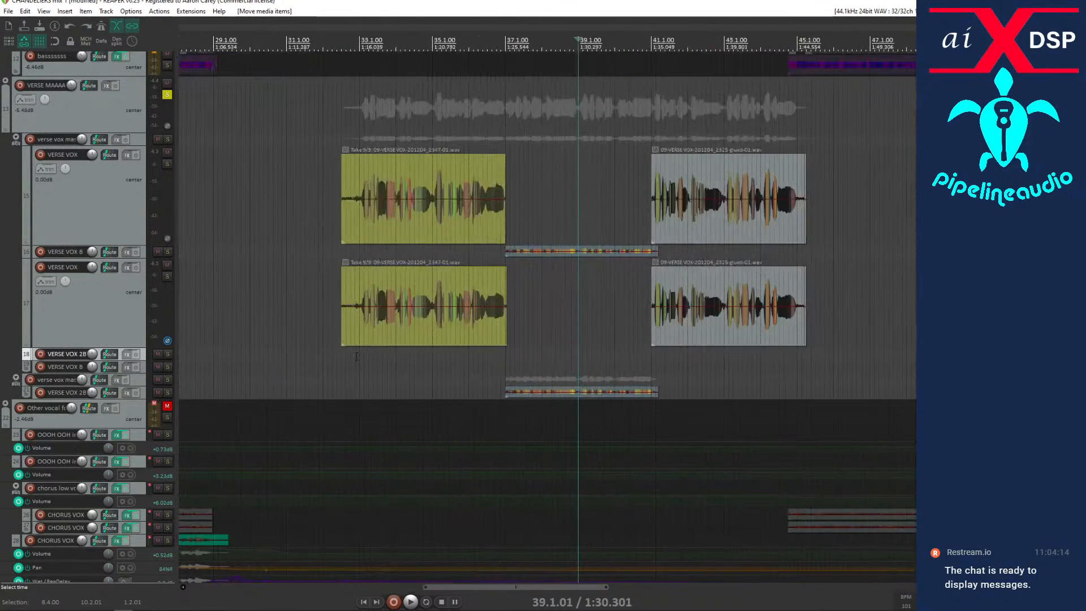
pyautogui.scroll(10, 355, 356)
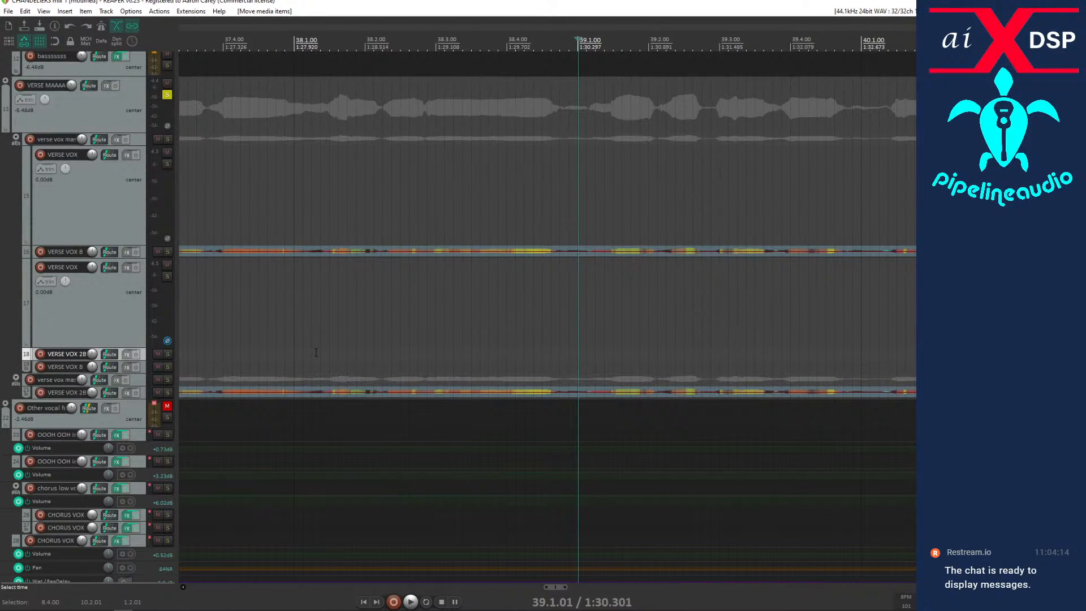
pyautogui.scroll(-10, 316, 352)
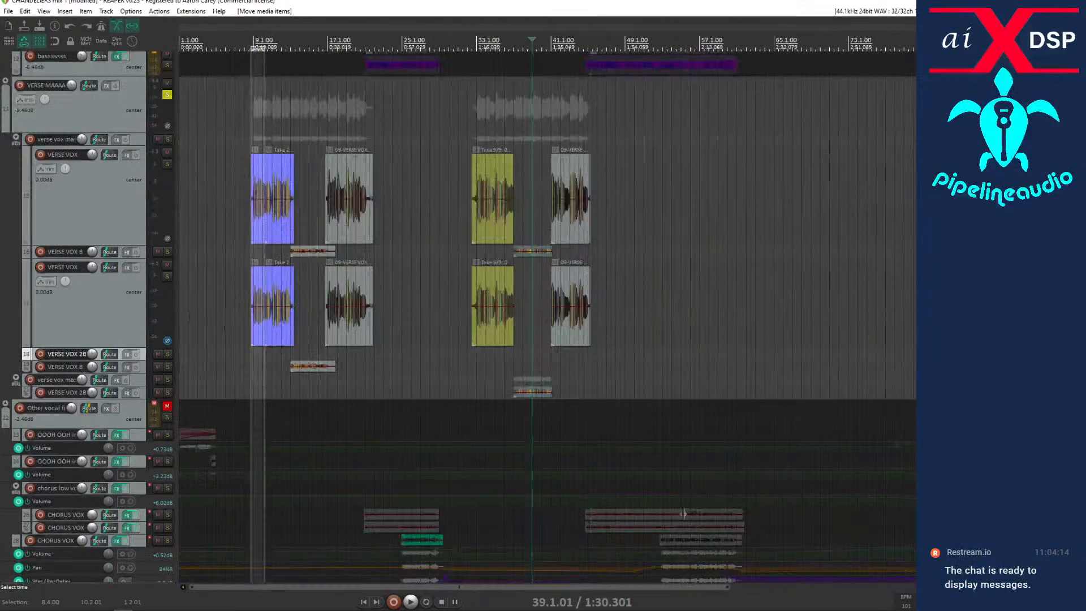
# Delete the five duplicate verse tracks from the second VERSE VOX through the last VERSE VOX 2B, including the second verse vox master.
pyautogui.click(109, 308)
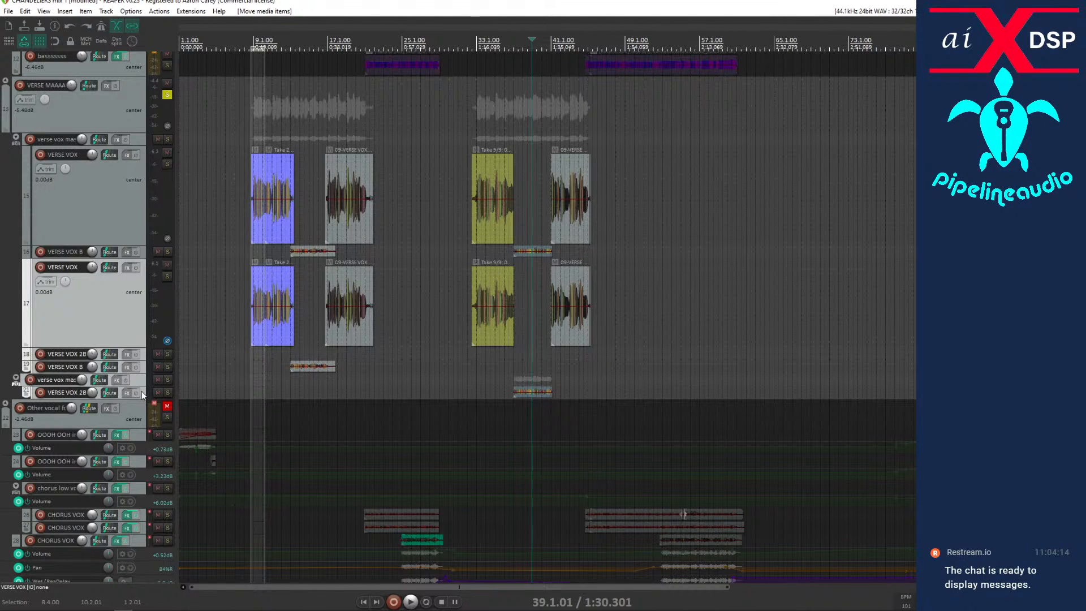
pyautogui.press('Delete')
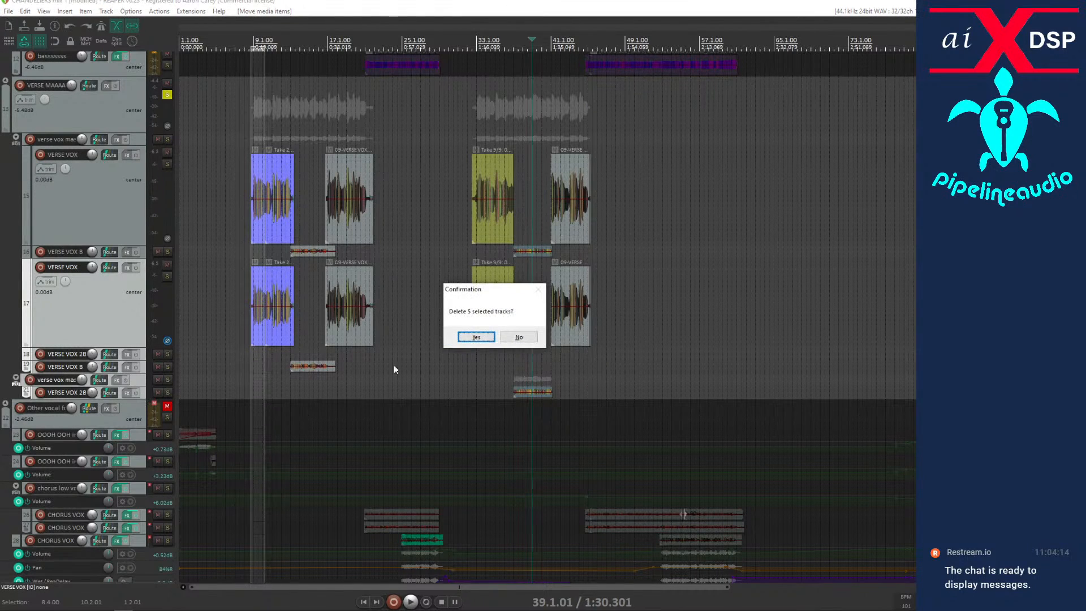
pyautogui.click(476, 337)
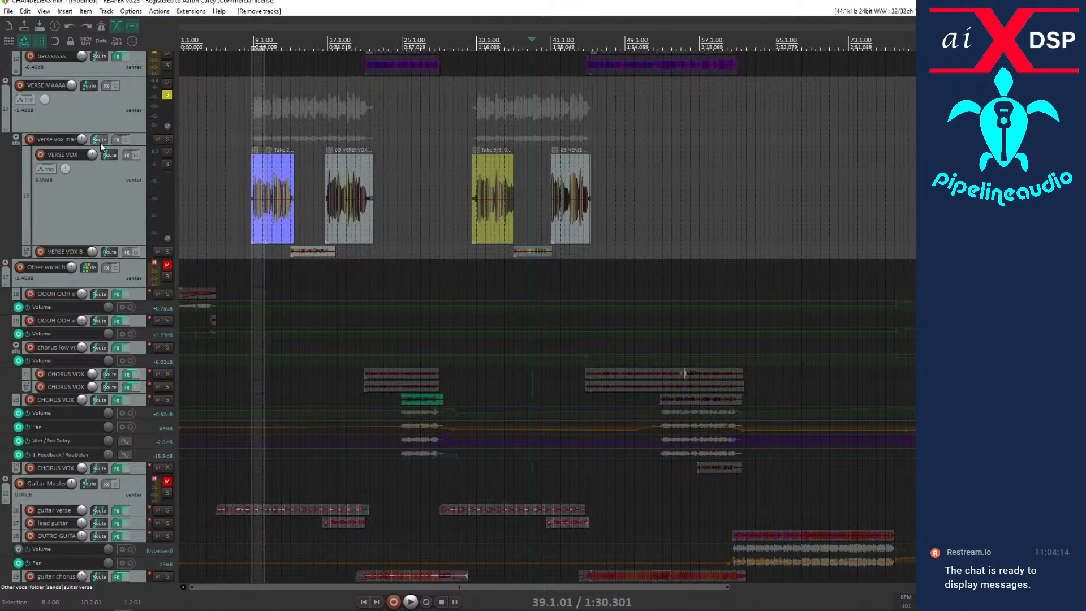
# Move VERSE VOX and VERSE VOX B out of the verse vox master folder, directly under VERSE MAAAAASTA, and delete the emptied folder track.
pyautogui.click(137, 139)
pyautogui.click(79, 188)
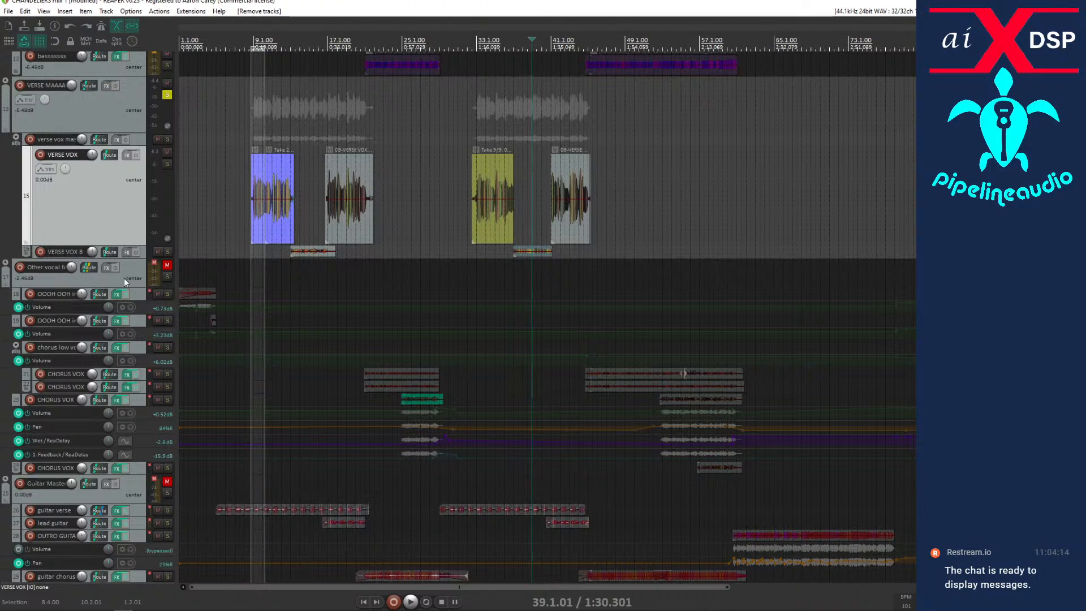
pyautogui.moveTo(141, 255); pyautogui.dragTo(56, 132)
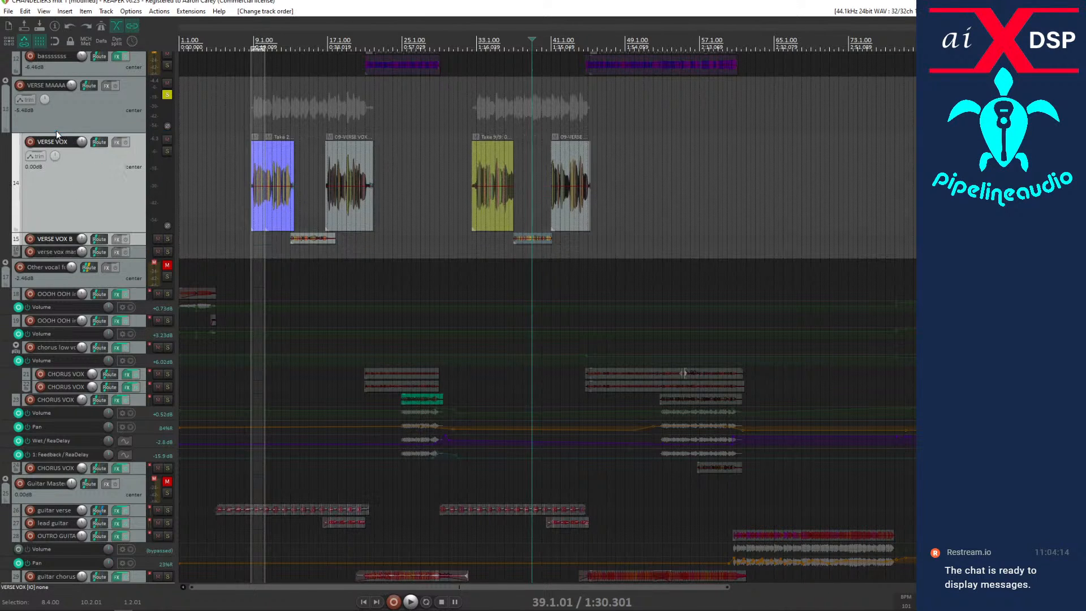
pyautogui.click(138, 256)
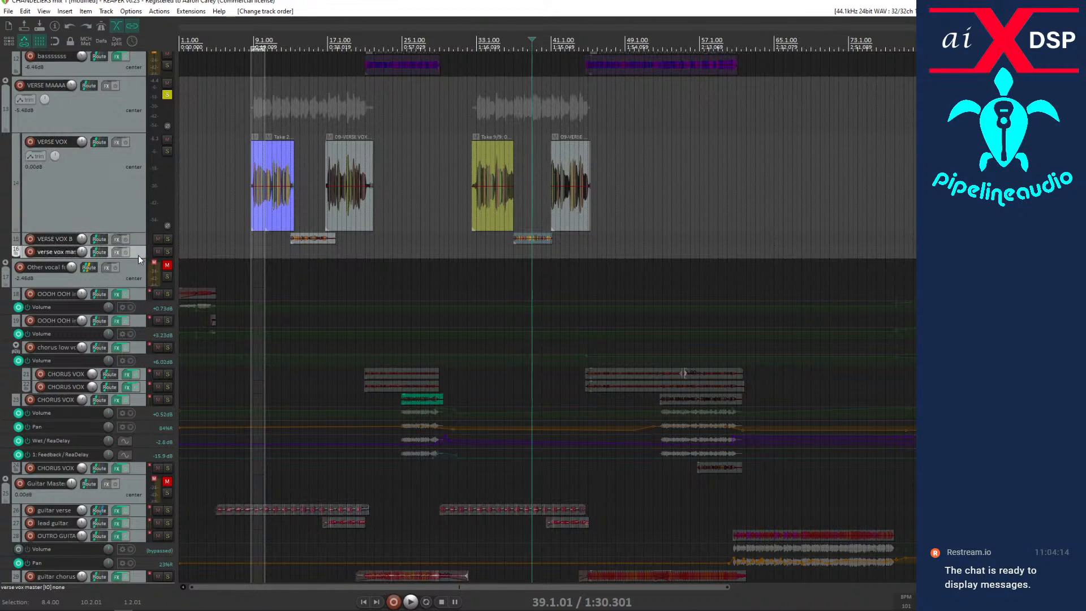
pyautogui.press('Delete')
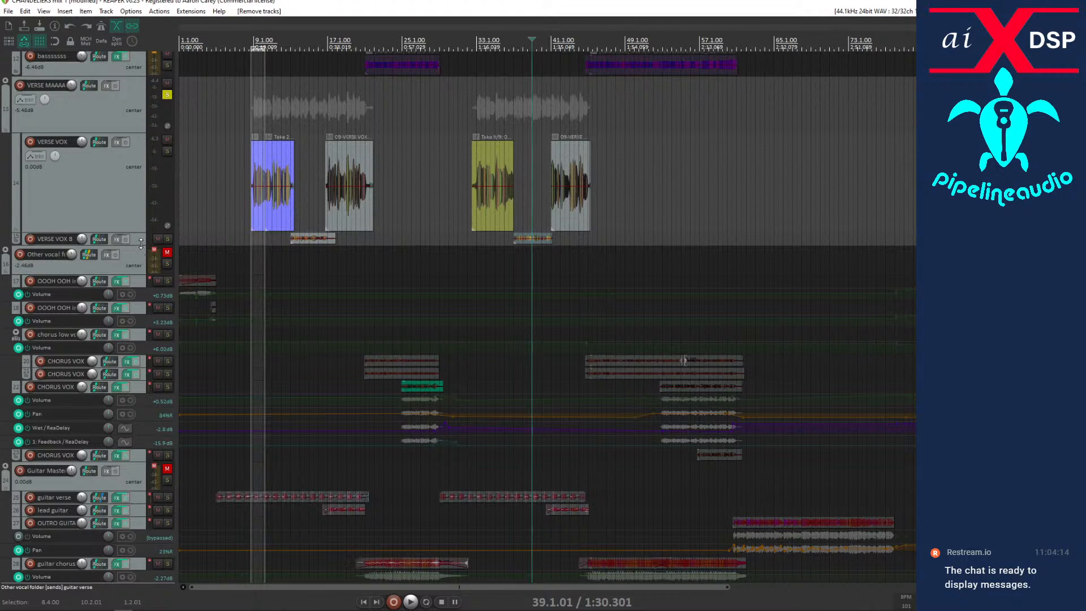
# Enlarge the VERSE VOX B track, play the verse from just before bar 9 and unsolo VERSE MAAAAASTA to hear it in the mix.
pyautogui.moveTo(130, 246); pyautogui.dragTo(134, 317)
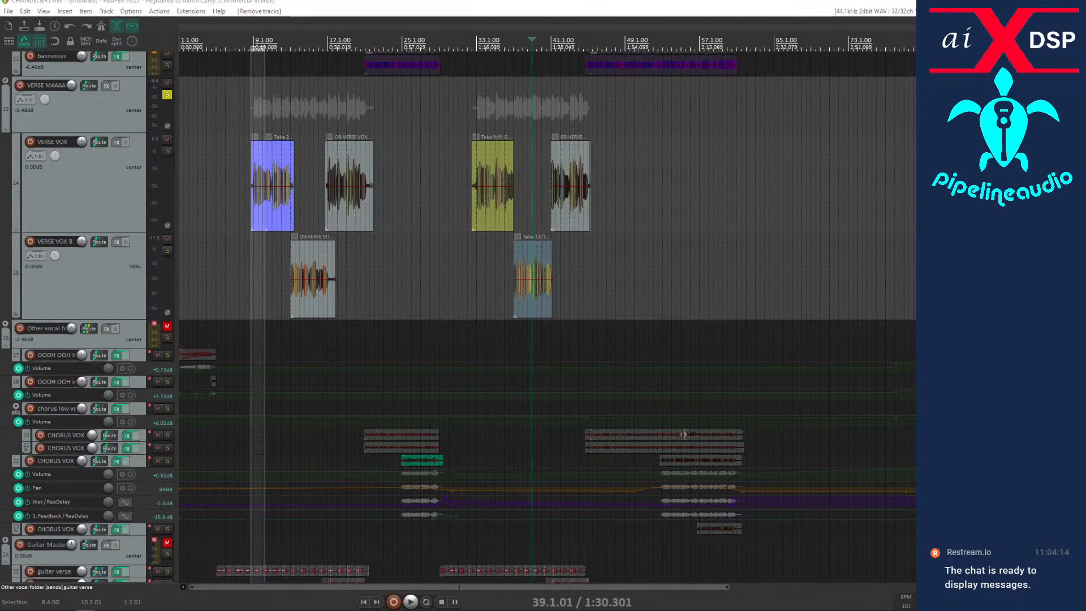
pyautogui.click(250, 308)
pyautogui.press('space')
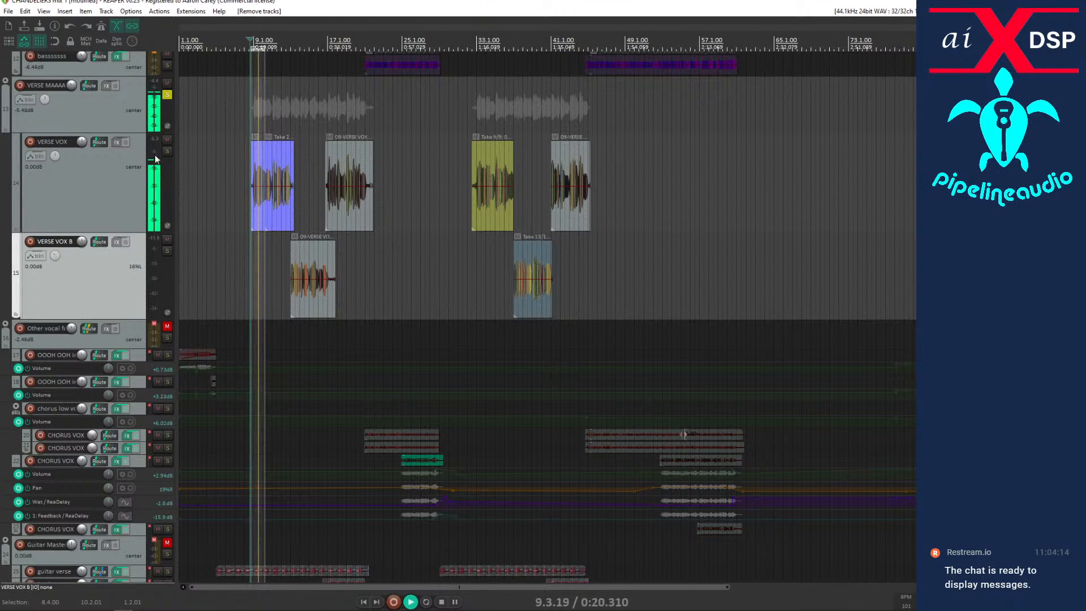
pyautogui.click(167, 95)
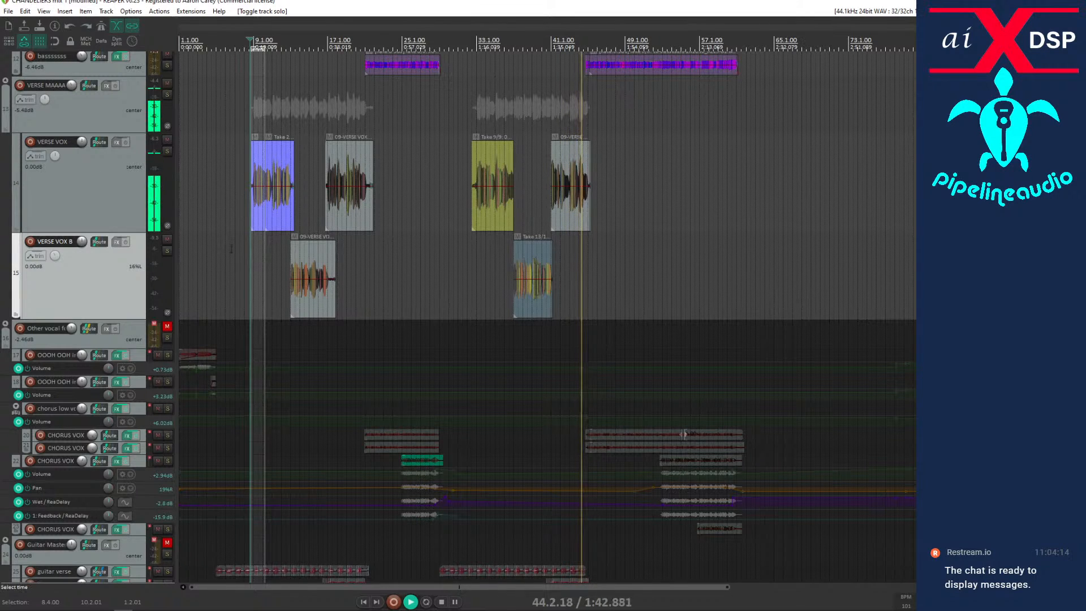
pyautogui.press('space')
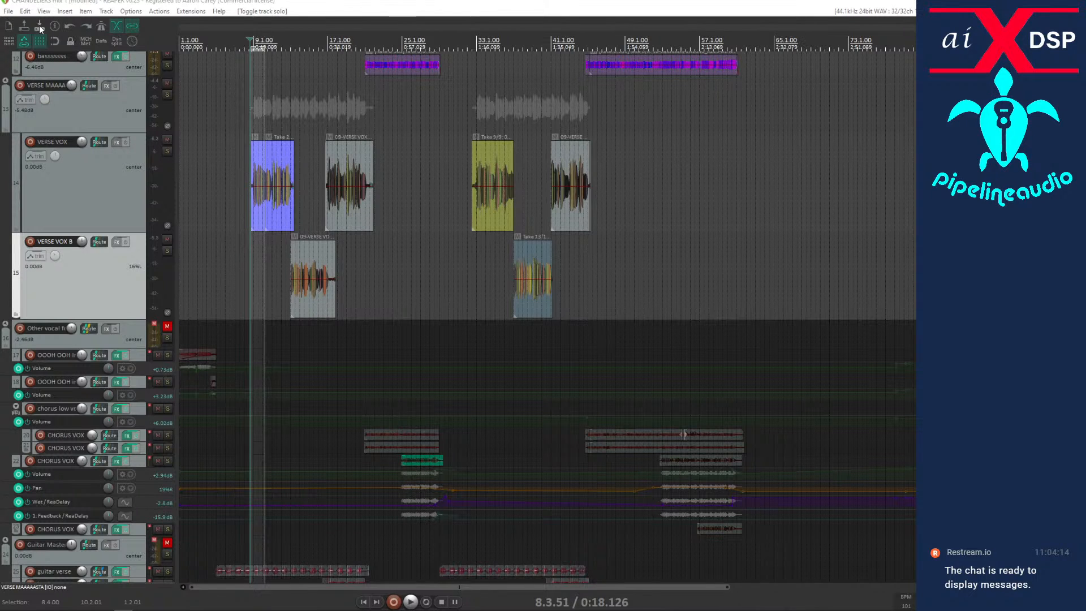
# Enable the effects on the VERSE VOX track, play the verse with them and mute VERSE MAAAAASTA.
pyautogui.press('t')
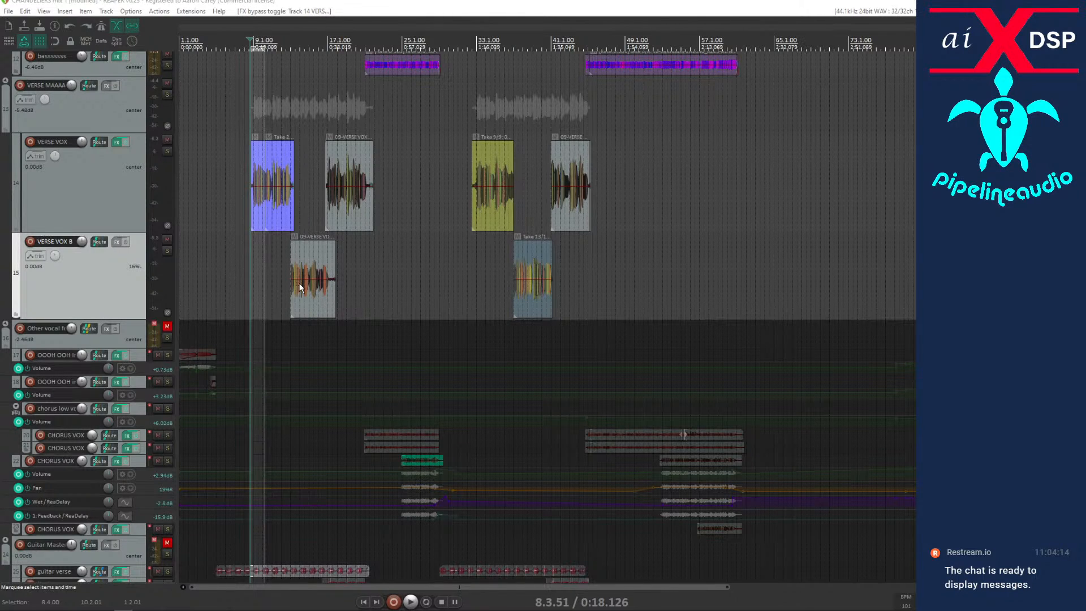
pyautogui.press('space')
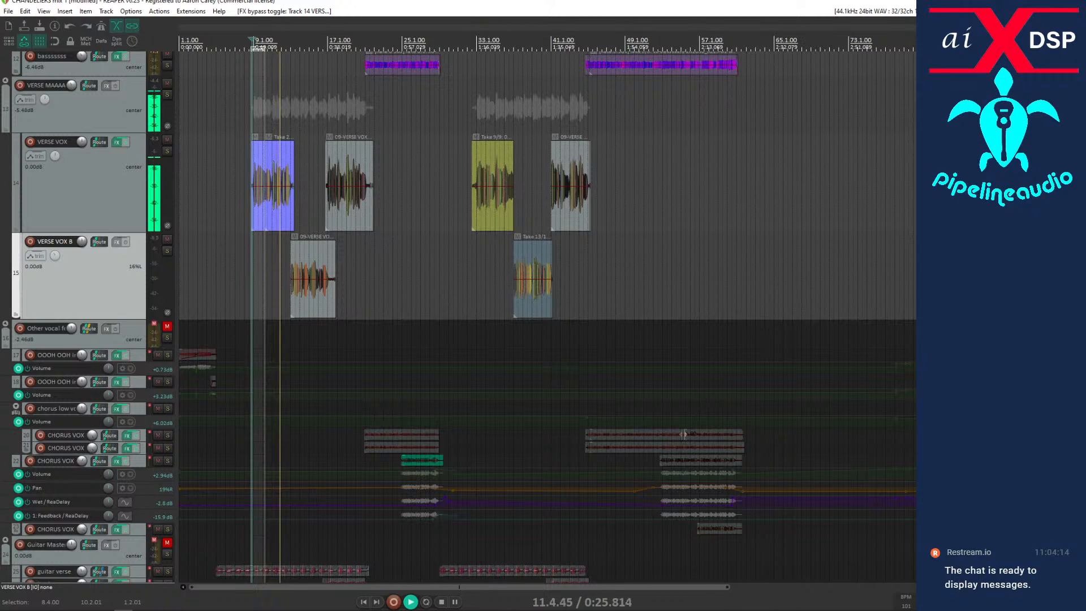
pyautogui.press('F5')
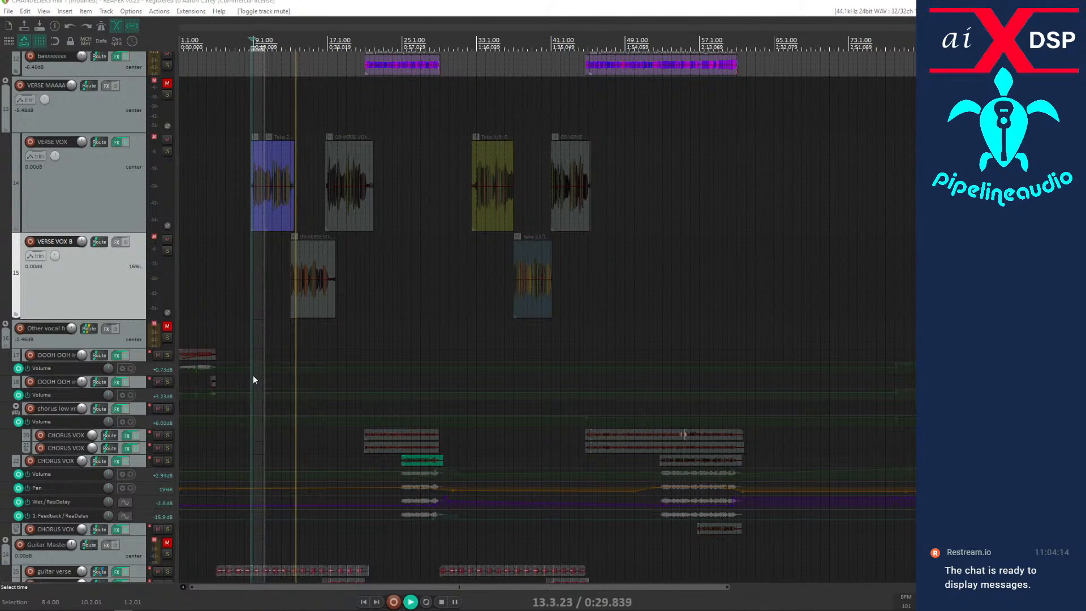
# Switch the empty-lane clip at bar 9 on the first bass track to take 1/10, the recorded bass performance.
pyautogui.scroll(5, 123, 245)
pyautogui.scroll(1, 77, 260)
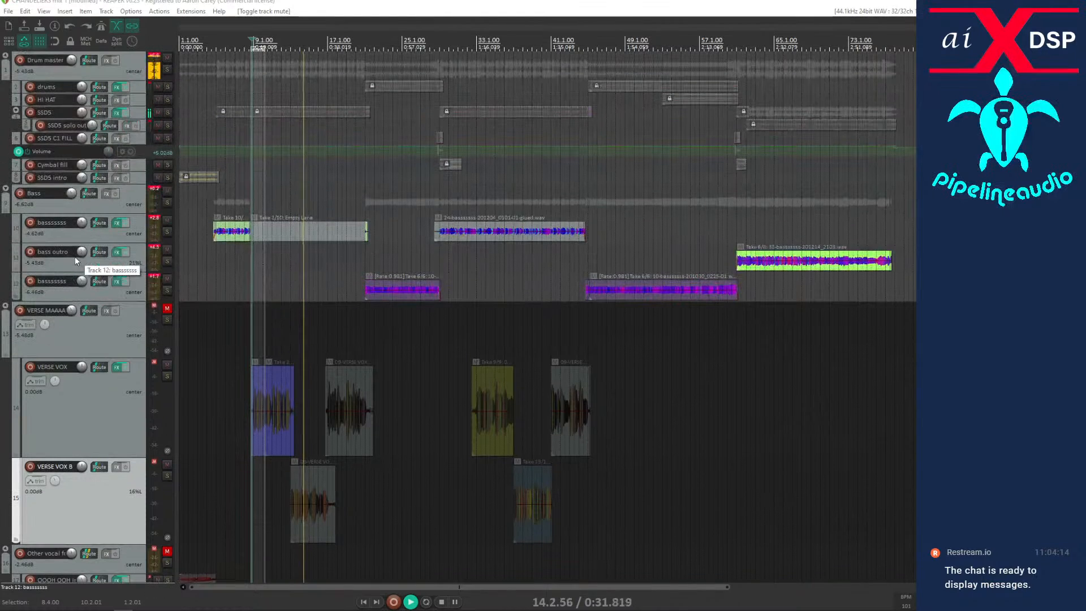
pyautogui.click(303, 238)
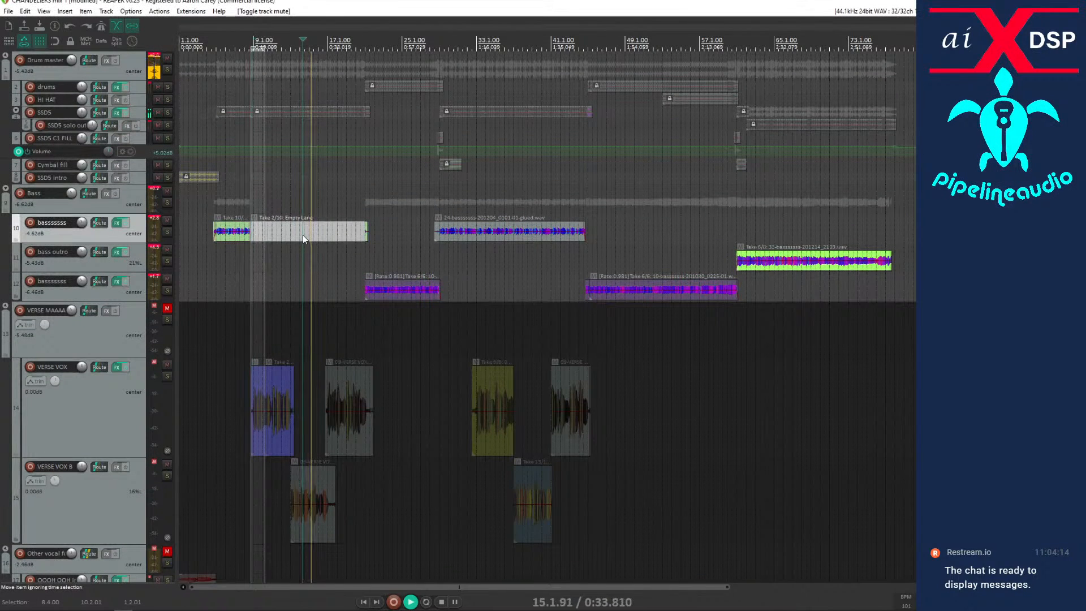
pyautogui.press('space')
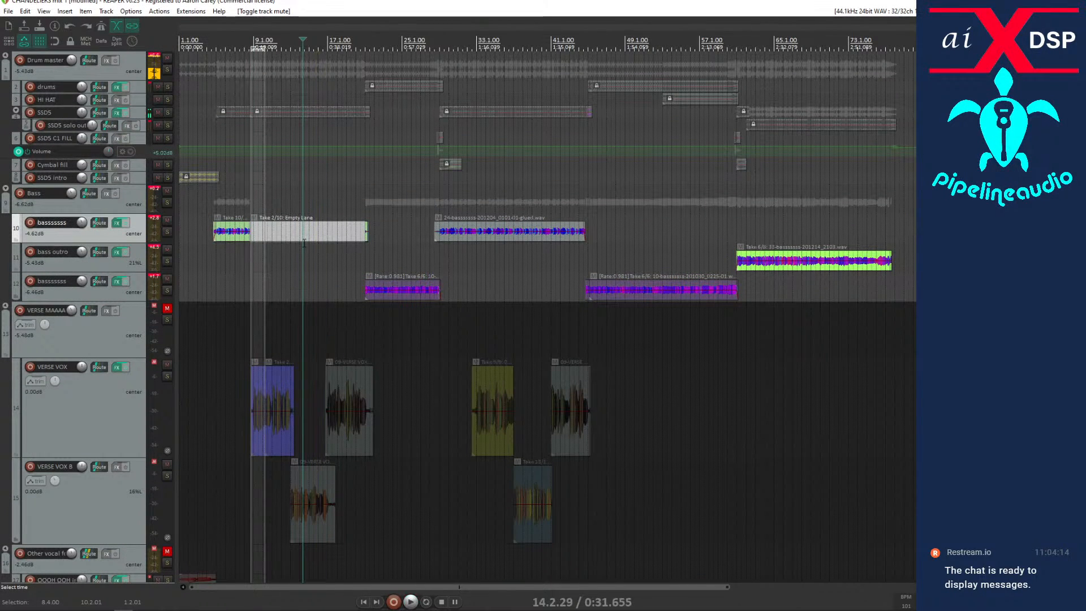
pyautogui.click(291, 234)
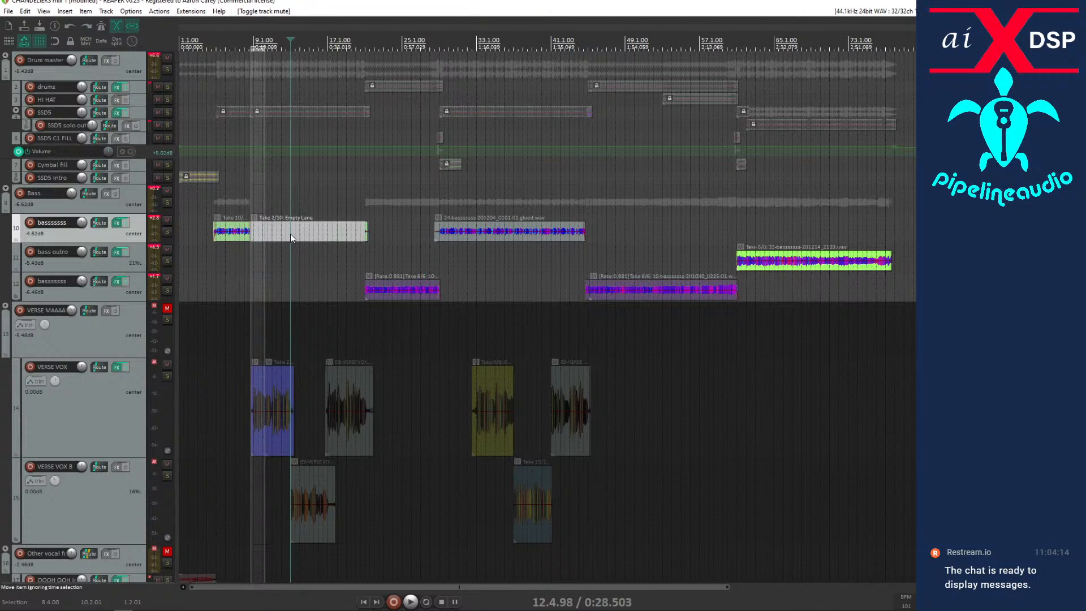
pyautogui.hotkey('shift', 't')
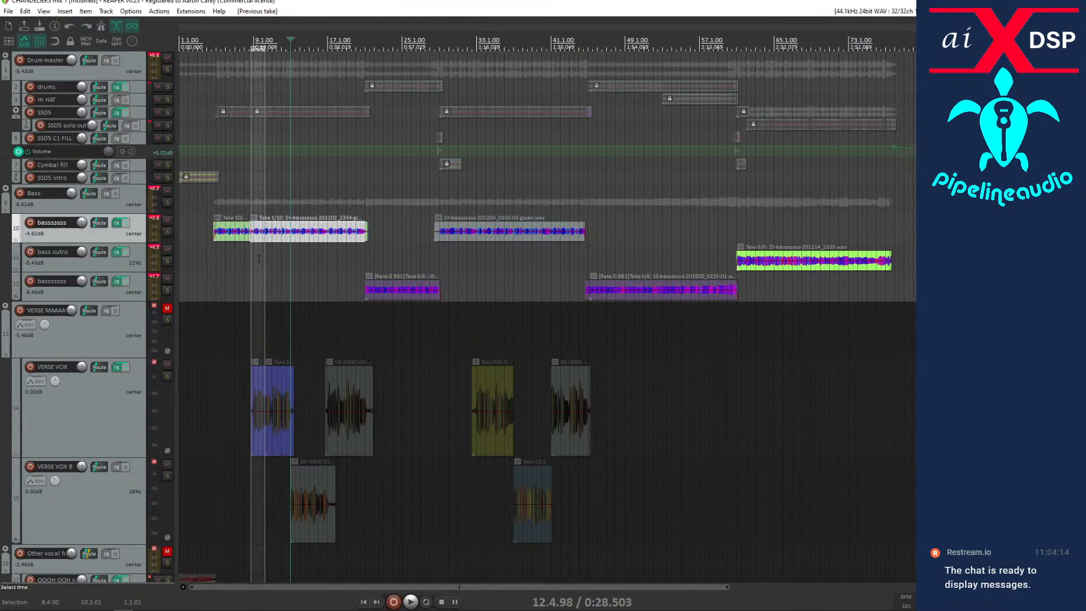
# Play the drums and bass from bar 9 and again from bar 5 to check the restored bass take.
pyautogui.click(258, 258)
pyautogui.press('space')
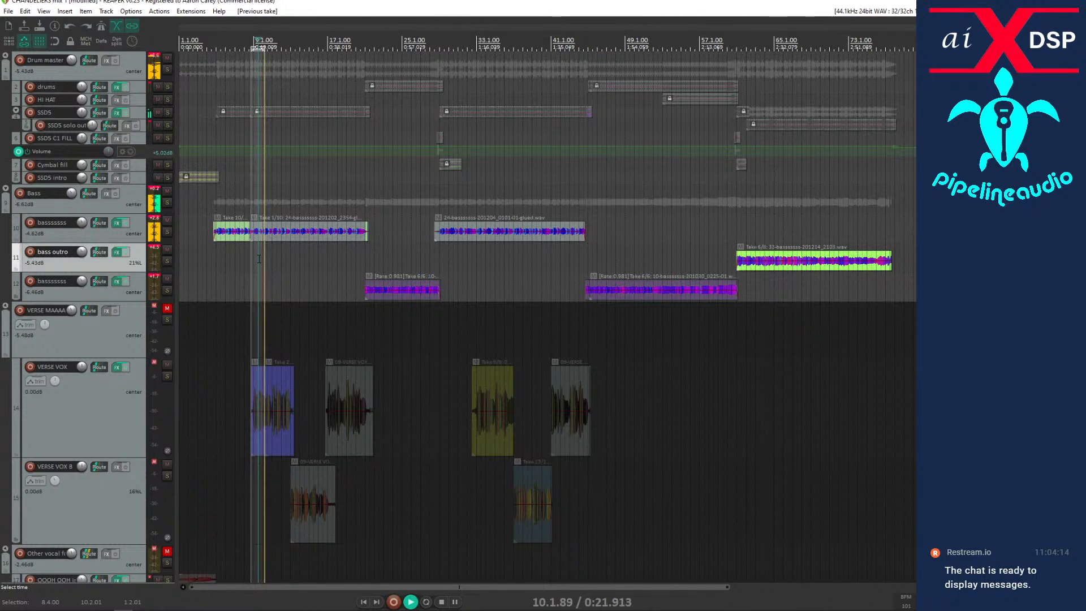
pyautogui.press('space')
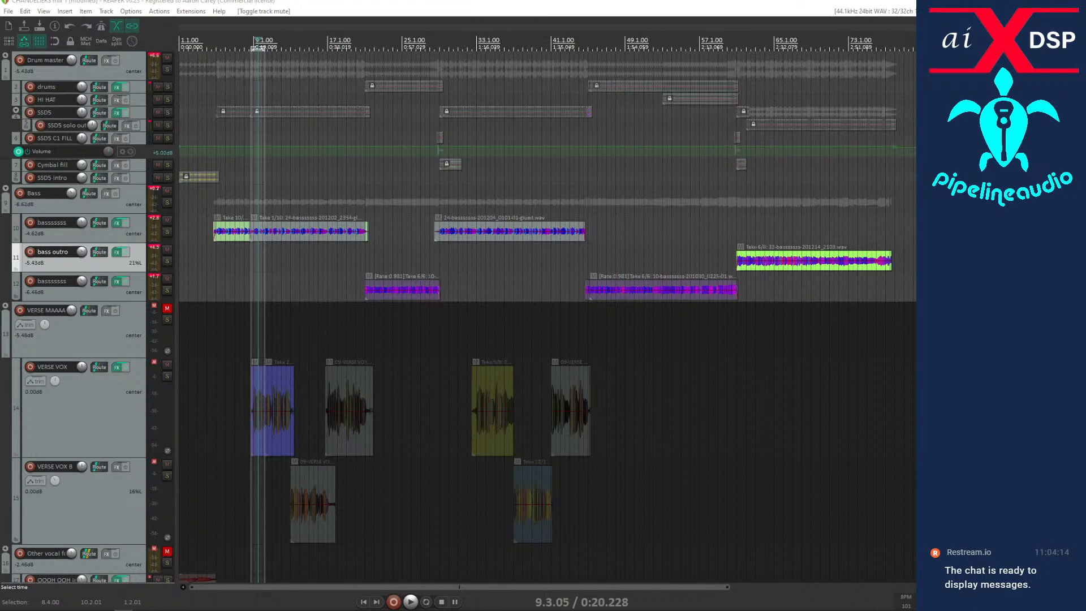
pyautogui.click(216, 501)
pyautogui.press('space')
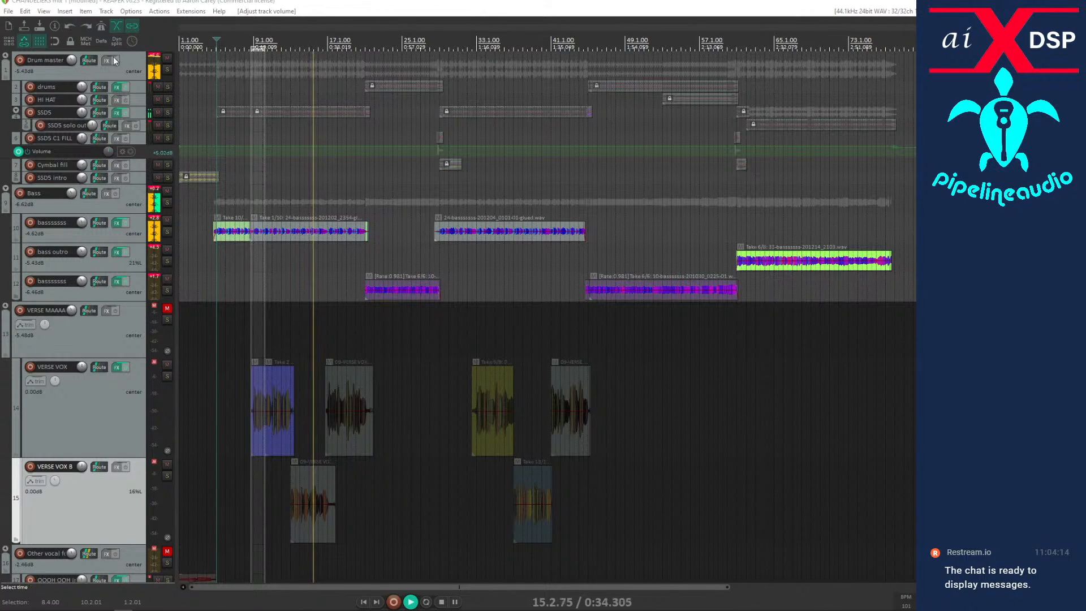
# Open the Scale Finder and stop playback.
pyautogui.click(44, 11)
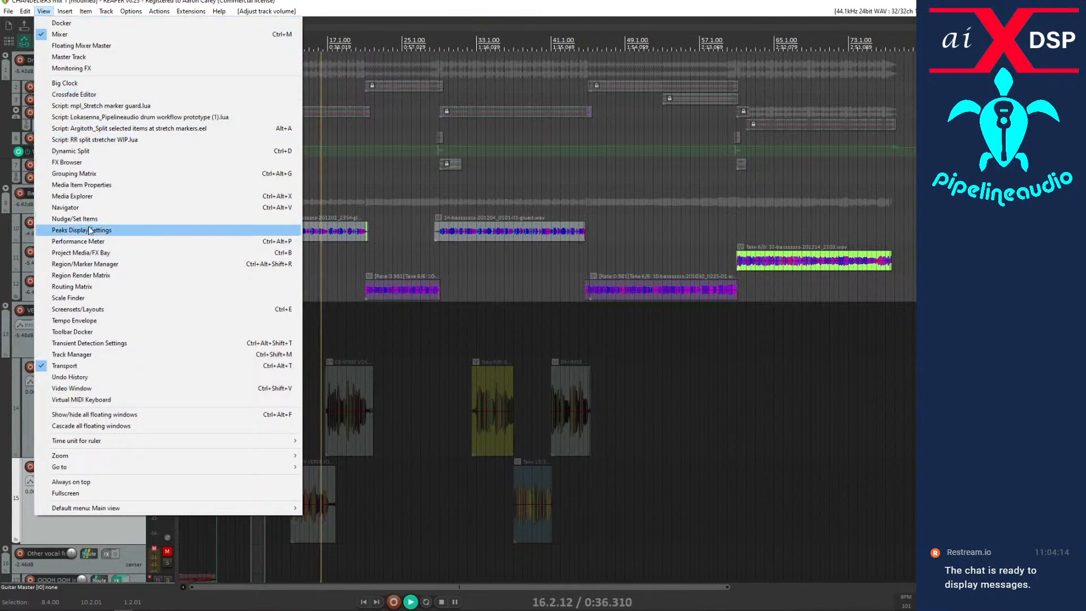
pyautogui.click(72, 298)
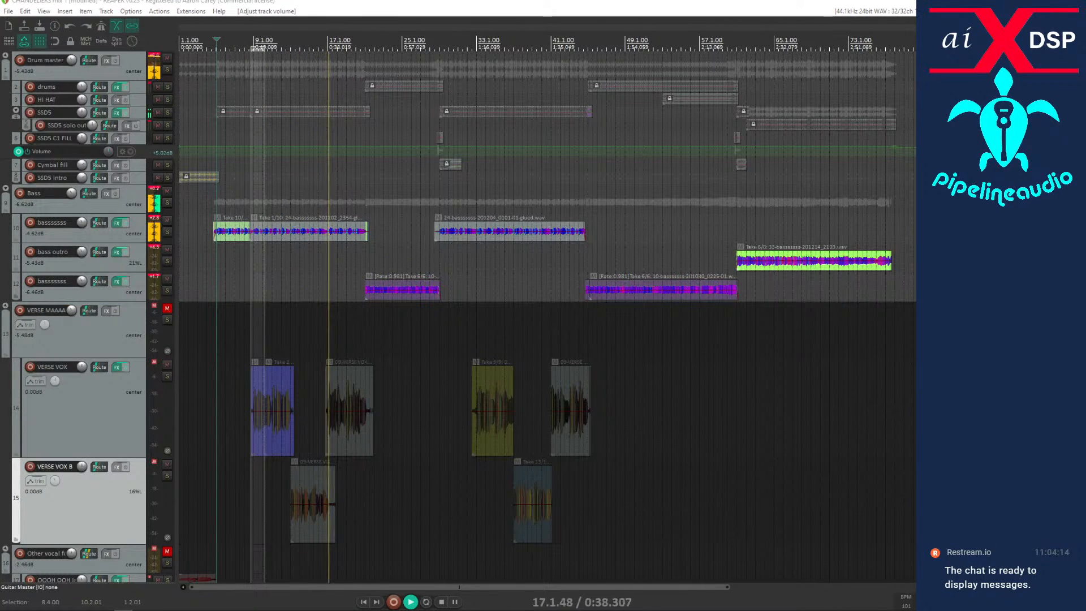
pyautogui.click(442, 601)
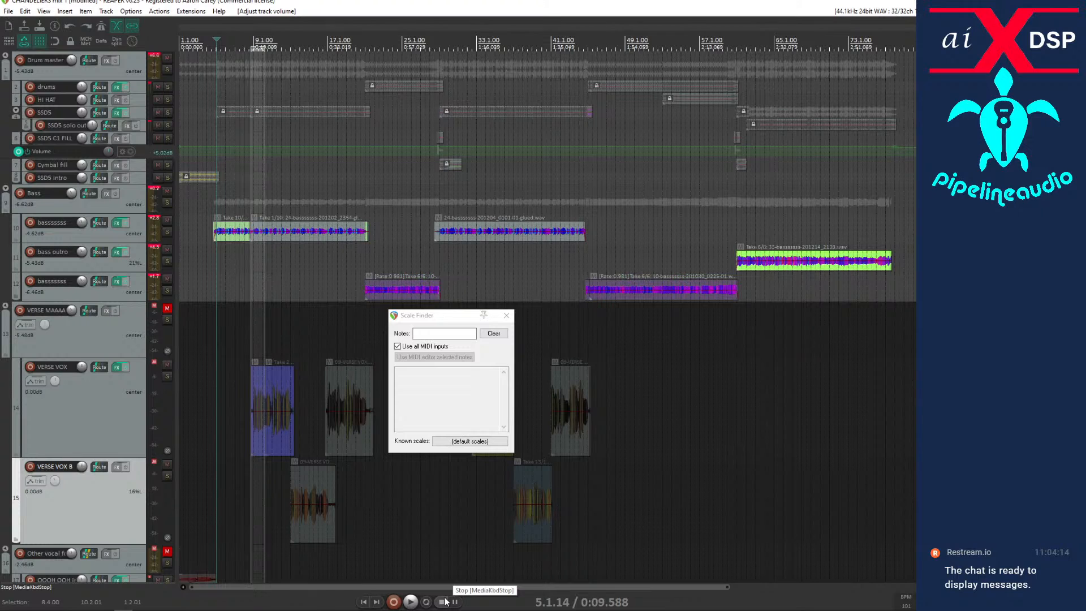
# Look up scales in the Scale Finder that contain the notes g, d# and d.
pyautogui.click(429, 336)
pyautogui.write('g')
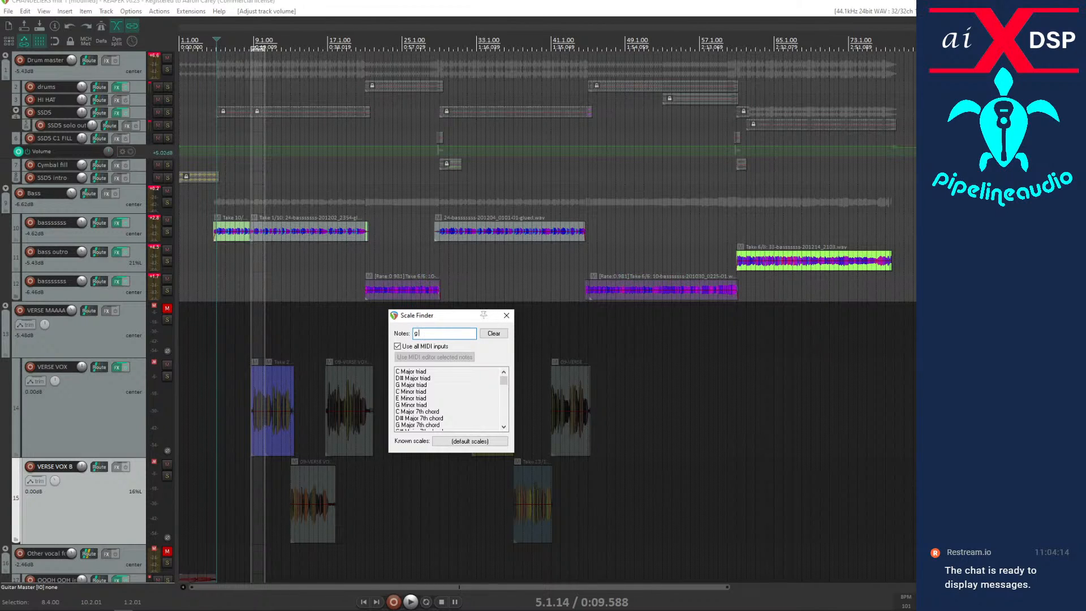
pyautogui.write('d#')
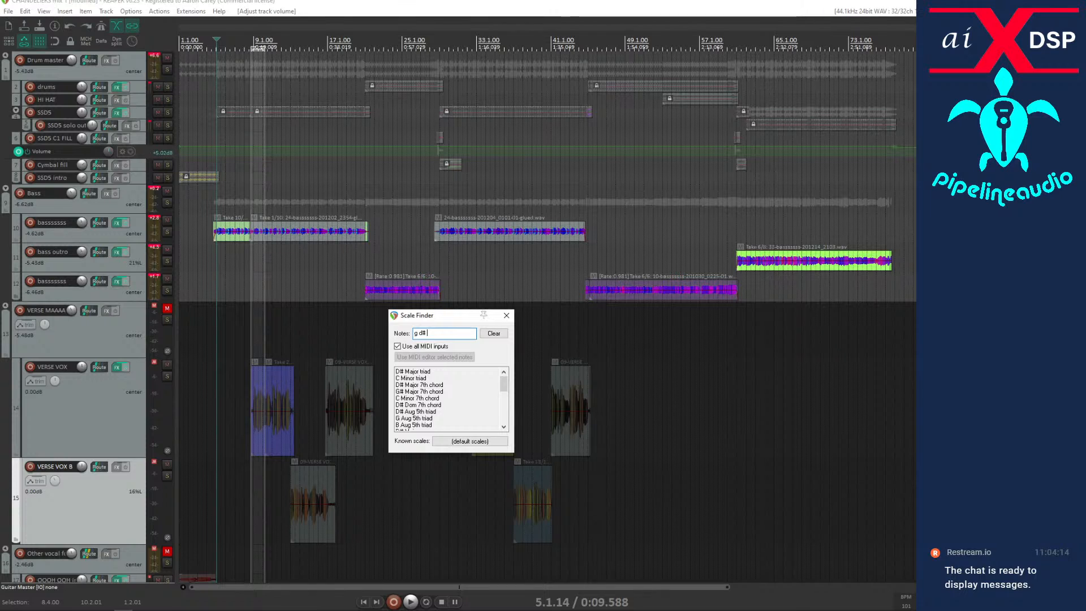
pyautogui.write('d')
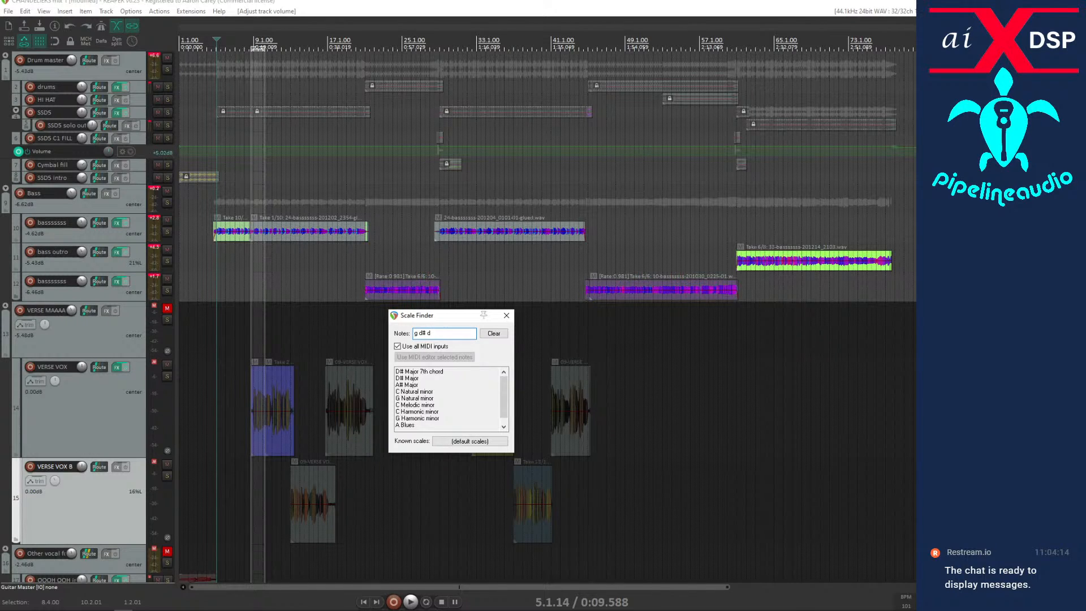
# Play the drums and bass from about bar 6 and bar 18, and add the note c in the Scale Finder.
pyautogui.click(232, 43)
pyautogui.press('space')
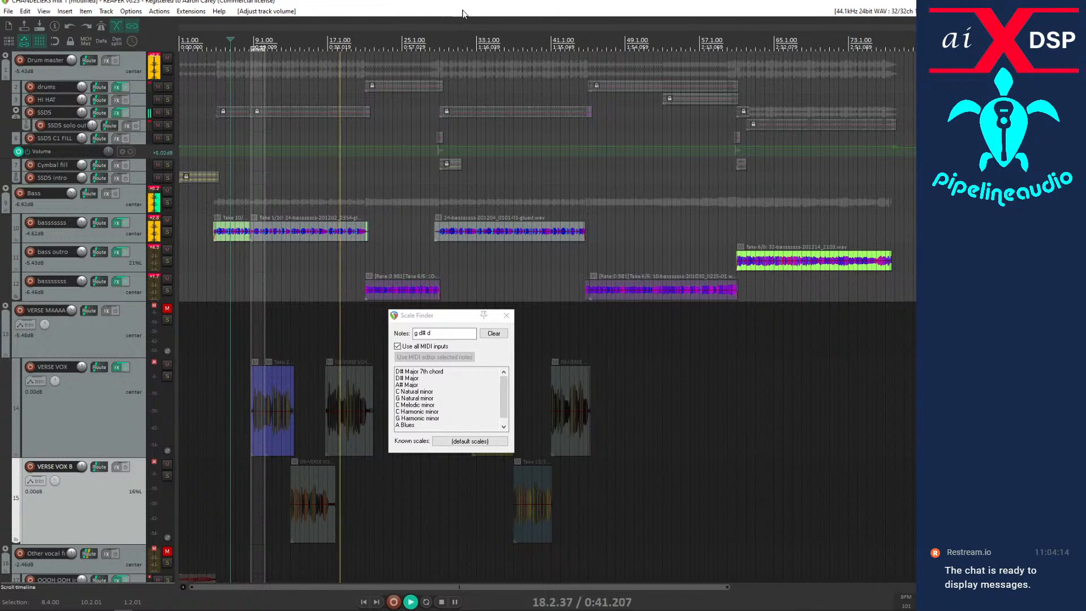
pyautogui.click(341, 331)
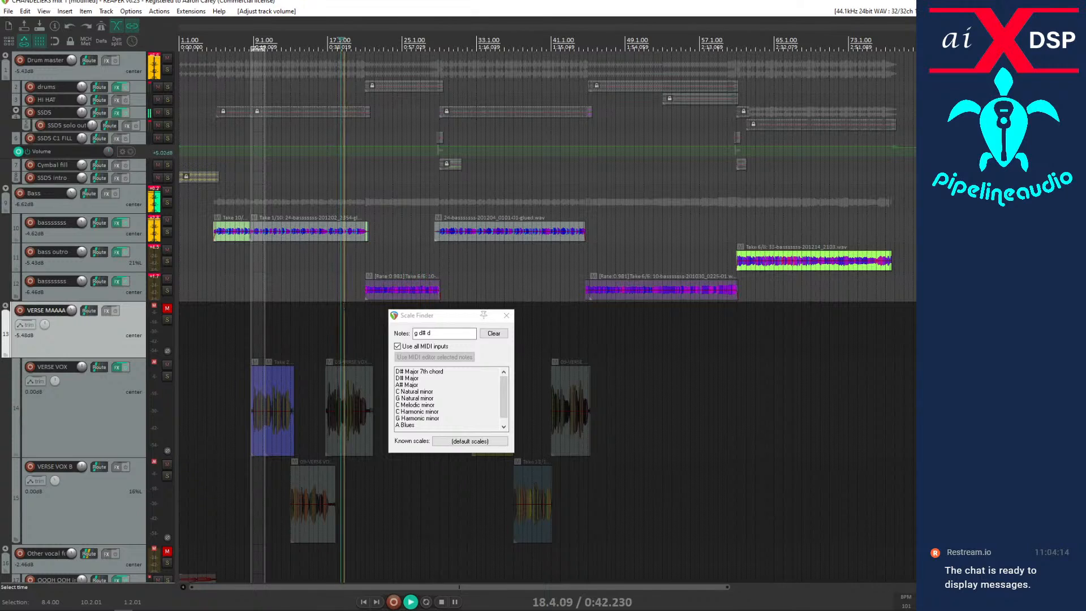
pyautogui.press('space')
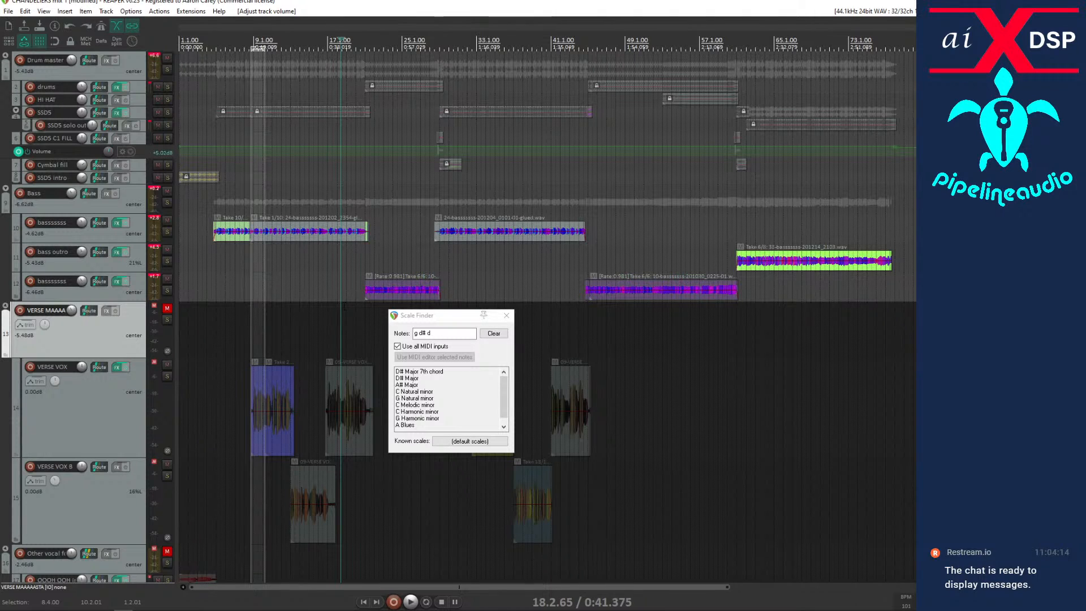
pyautogui.click(441, 334)
pyautogui.write('c')
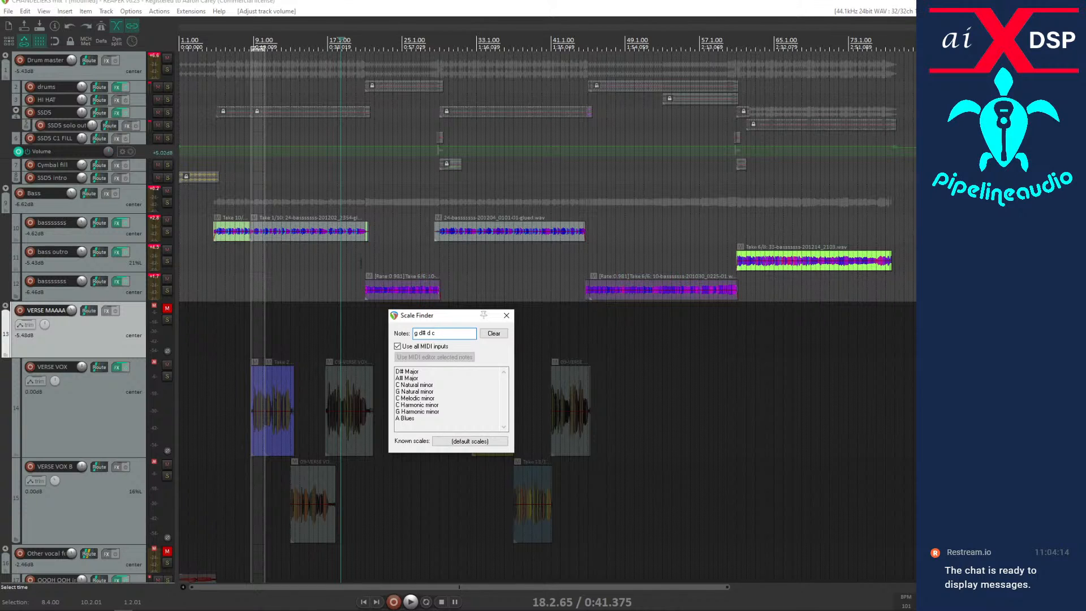
# Replay the bass line around bars 18 and 19 several times to check its notes against the listed scales.
pyautogui.click(348, 264)
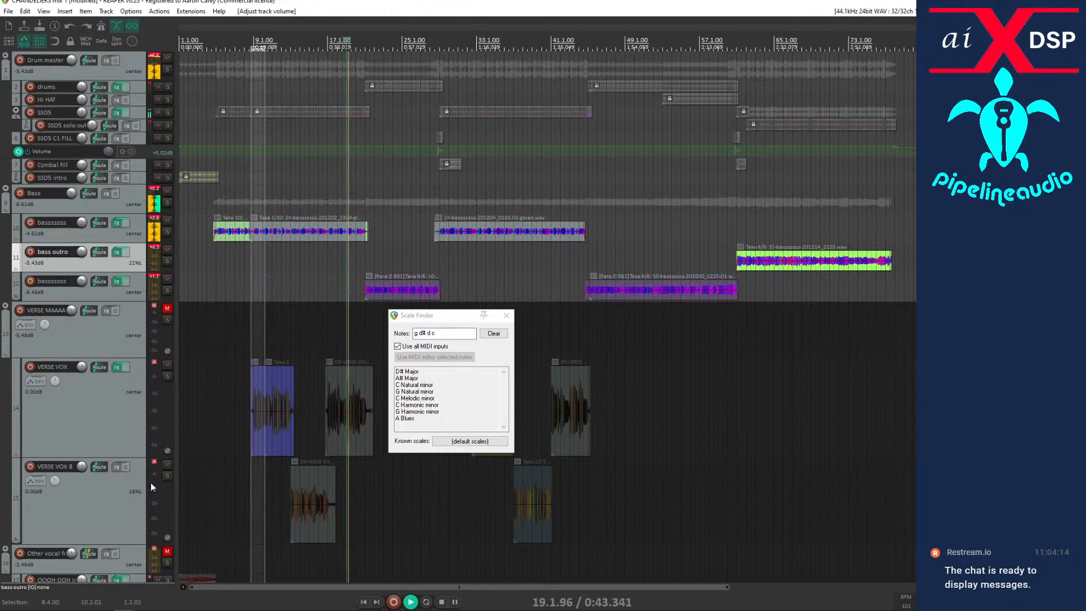
pyautogui.scroll(-3, 96, 473)
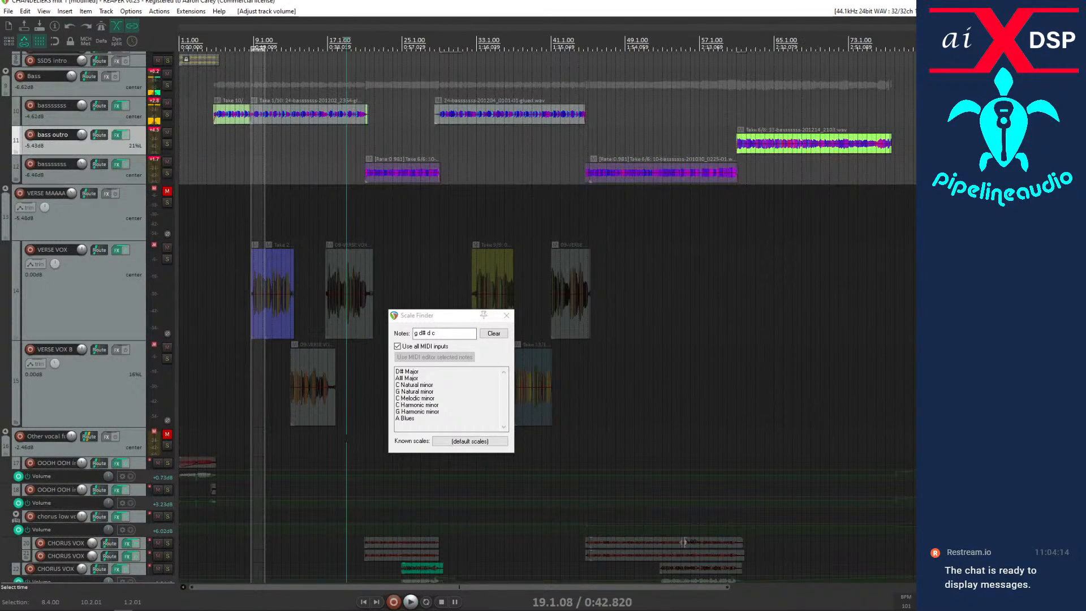
pyautogui.click(346, 438)
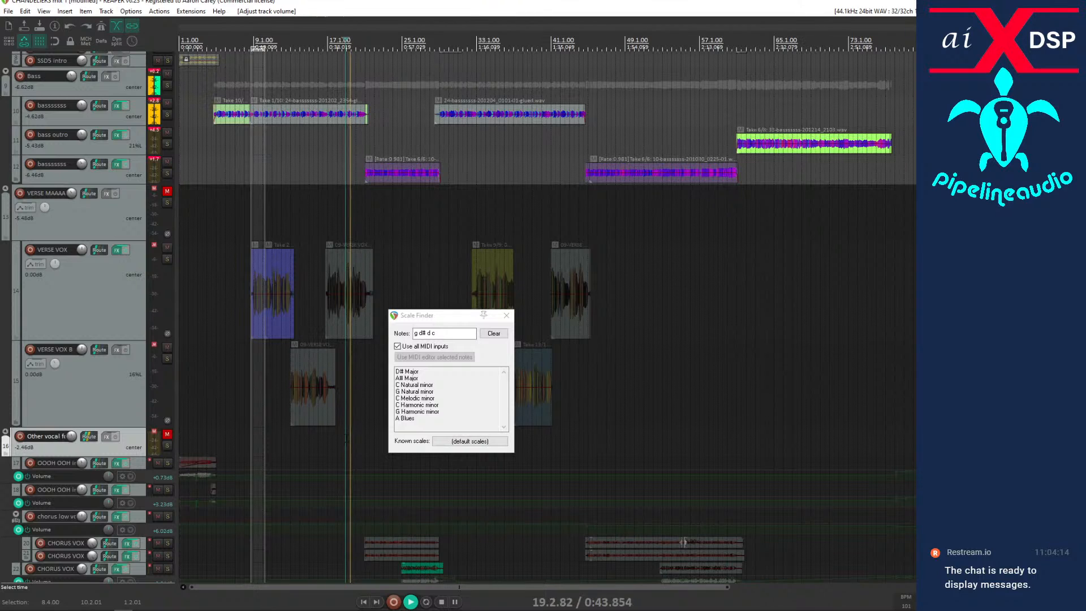
pyautogui.press('space')
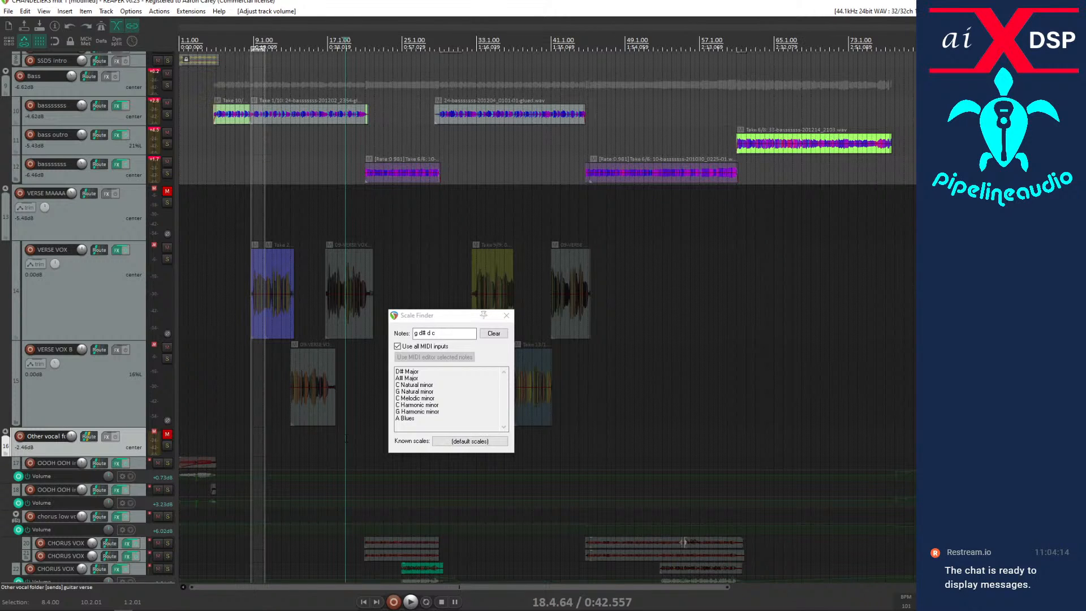
pyautogui.press('space')
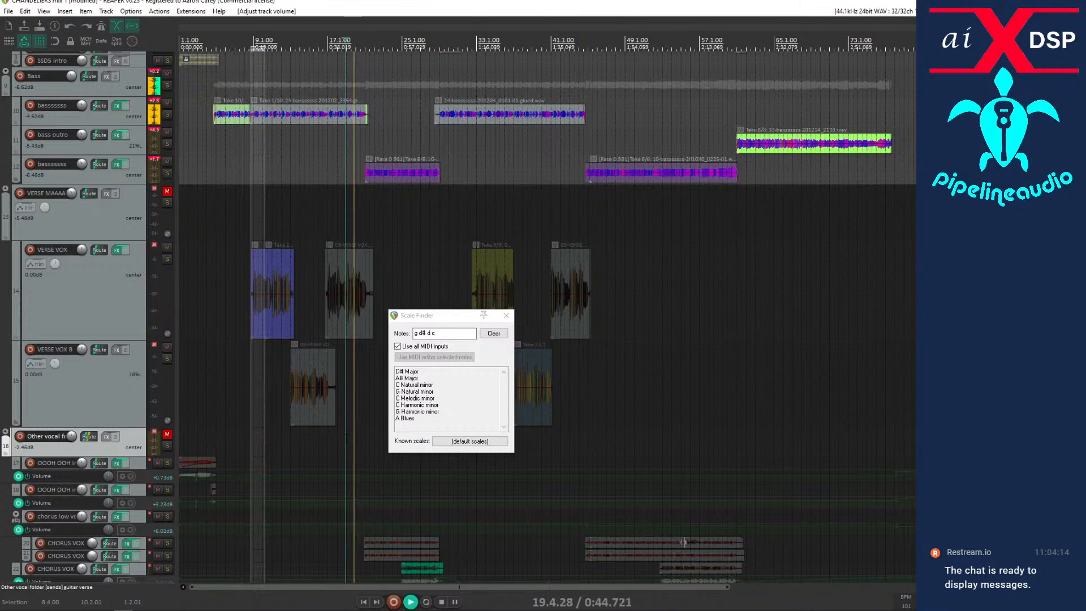
pyautogui.press('space')
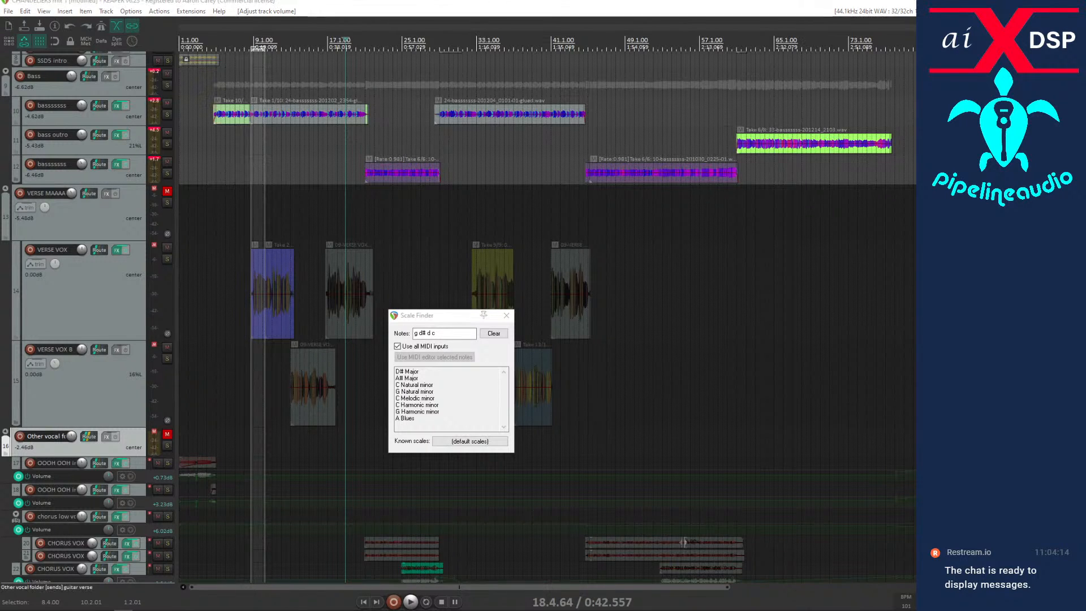
# Unmute VERSE MAAAAASTA, play the verse vocals with the drums and bass from about bar 6, and stop playback.
pyautogui.click(166, 191)
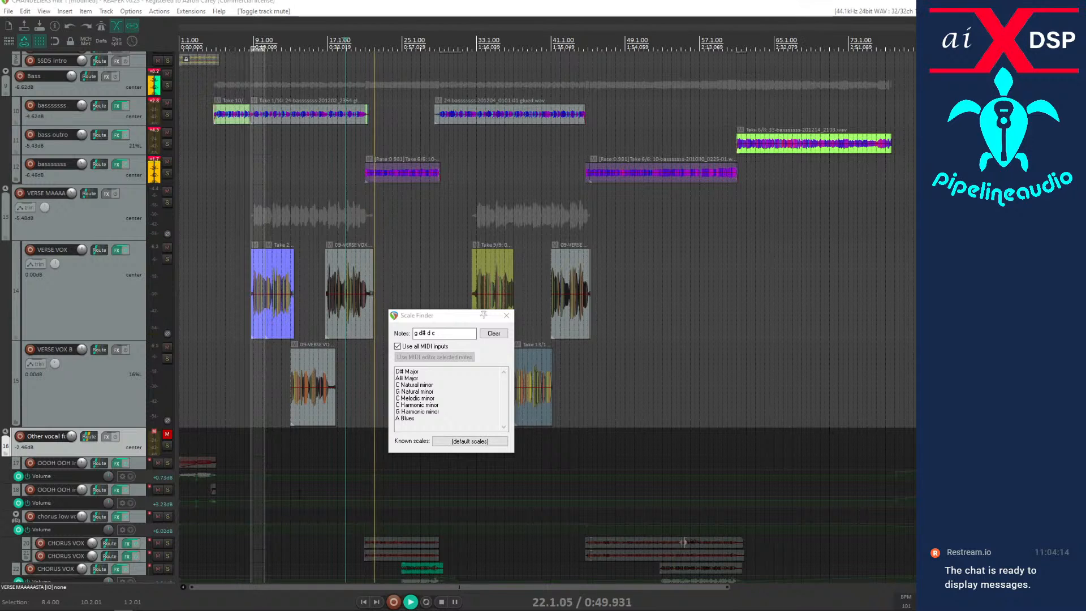
pyautogui.click(237, 394)
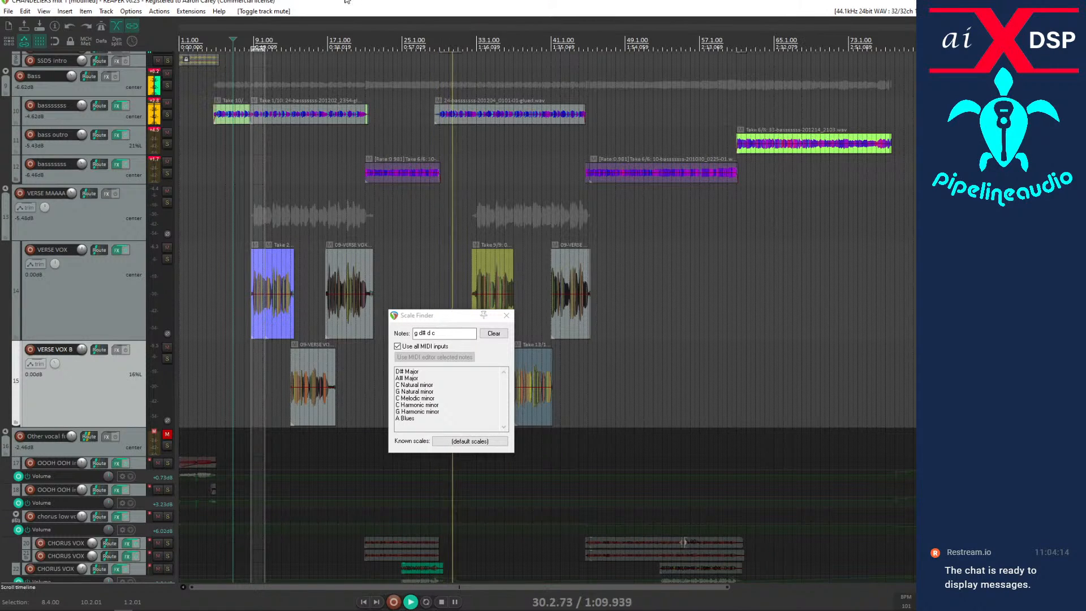
pyautogui.press('space')
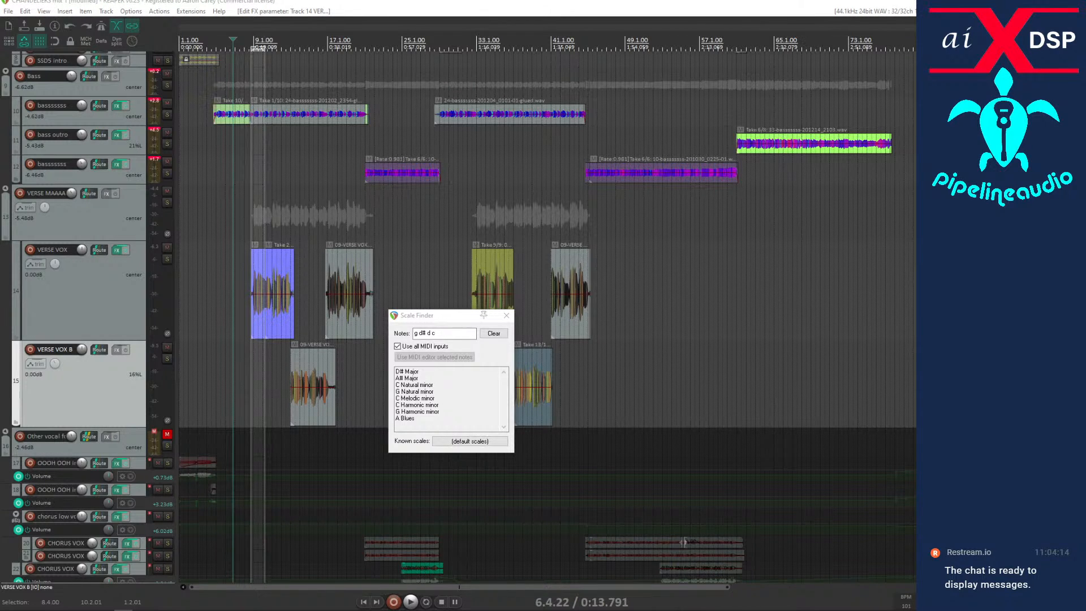
# Close the Scale Finder and enable Auto-Tune Pro in the VERSE VOX track's effects.
pyautogui.moveTo(1, 238); pyautogui.dragTo(457, 62)
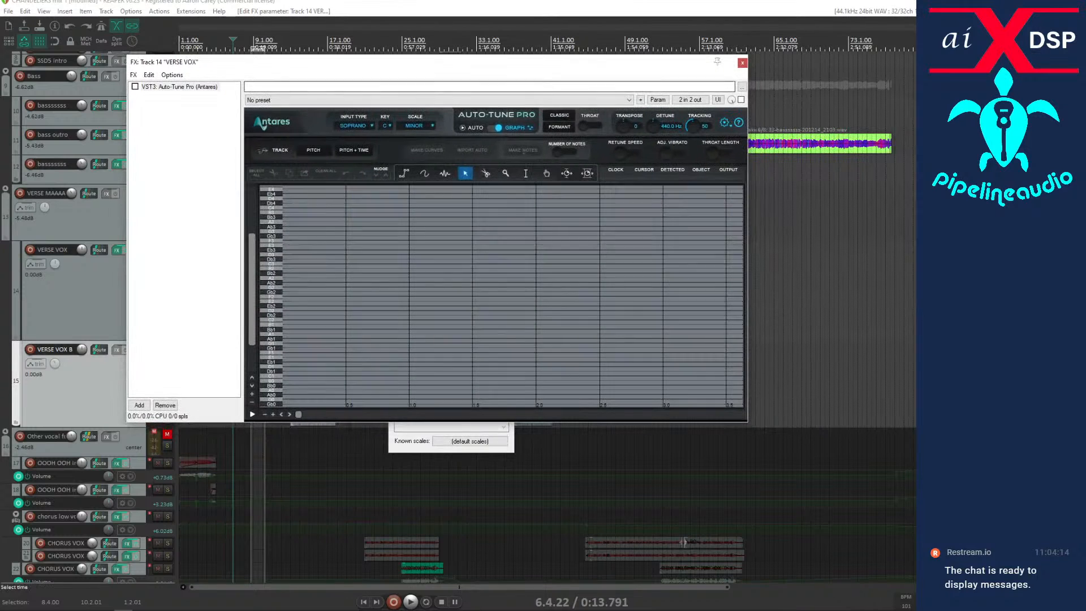
pyautogui.click(446, 422)
pyautogui.click(507, 315)
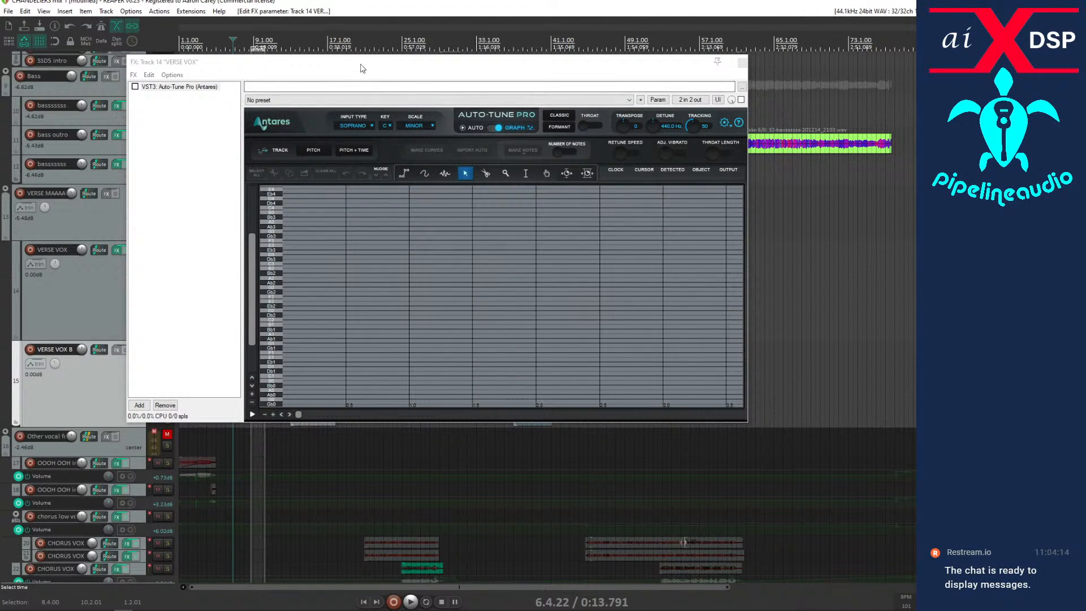
pyautogui.moveTo(362, 68); pyautogui.dragTo(386, 335)
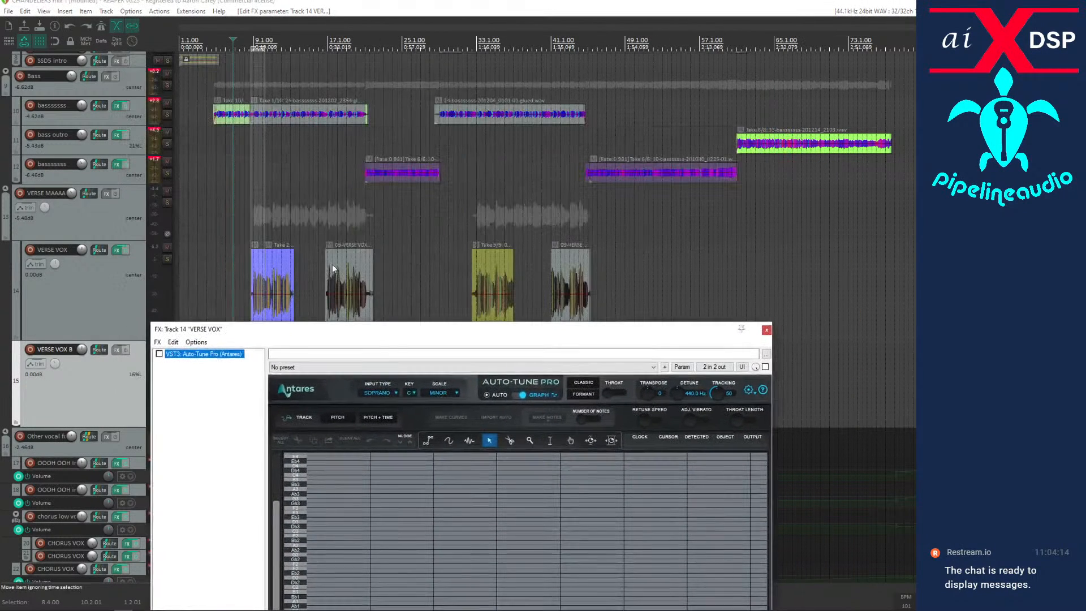
pyautogui.click(248, 238)
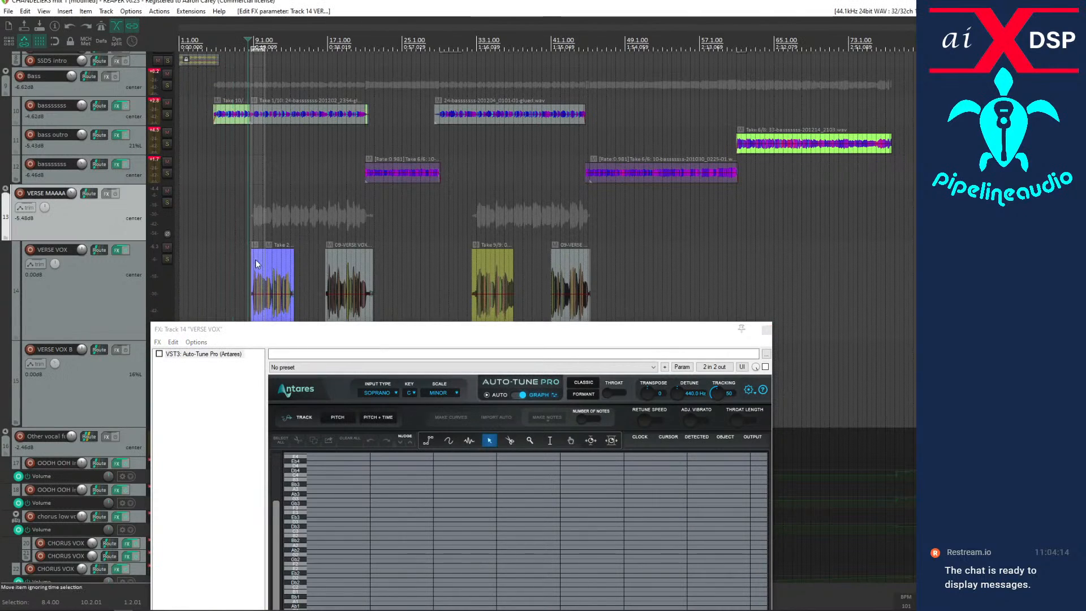
pyautogui.click(160, 354)
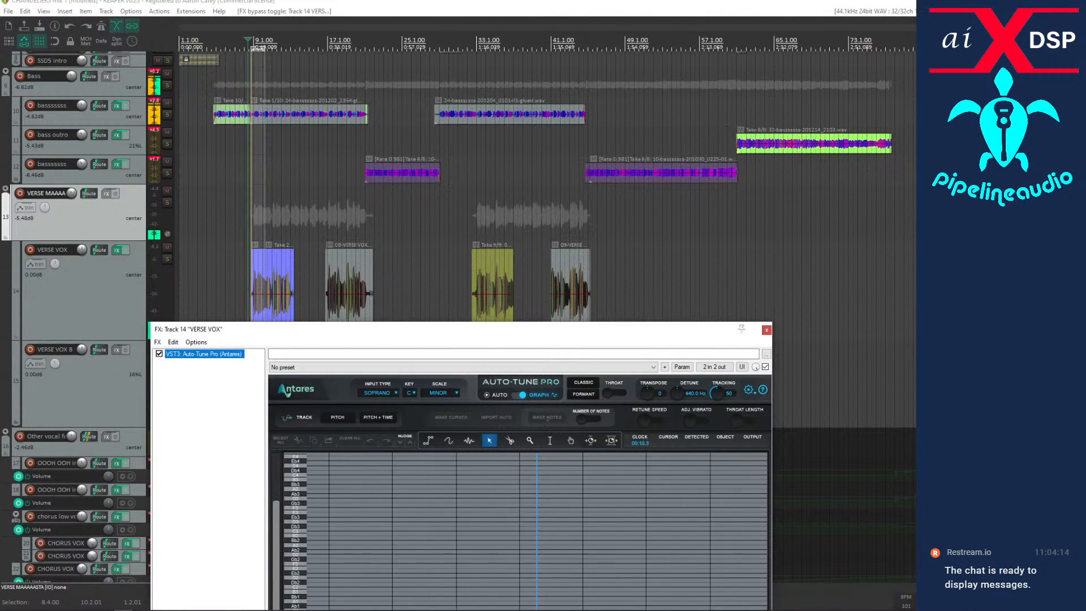
# Lower the VERSE MAAAAASTA volume to -8.61 dB while the verse plays from bar 8, and stop playback.
pyautogui.moveTo(71, 193); pyautogui.dragTo(72, 201)
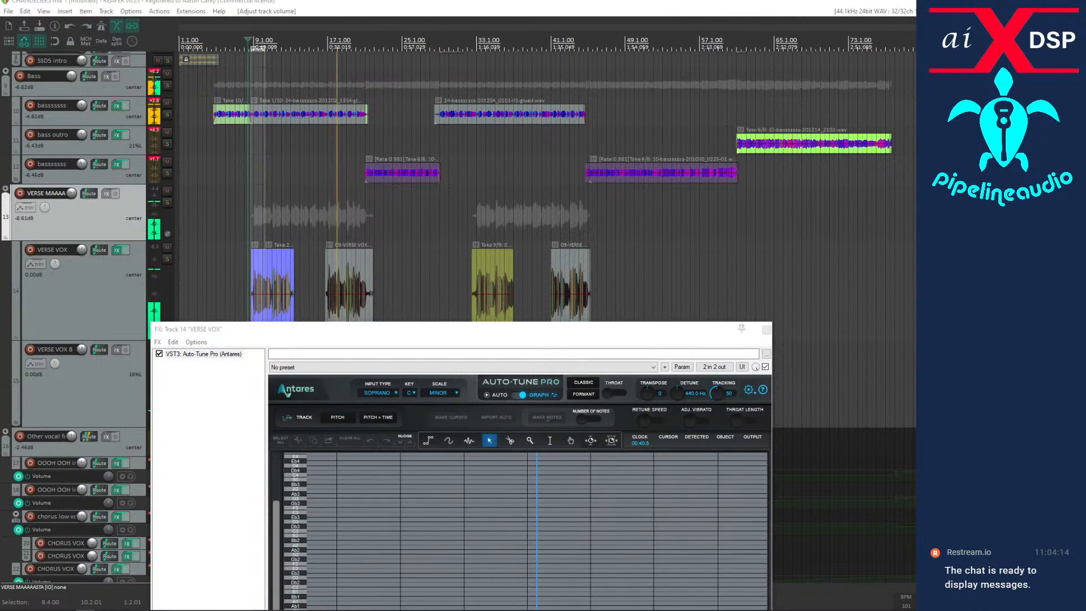
pyautogui.moveTo(309, 331); pyautogui.dragTo(263, 157)
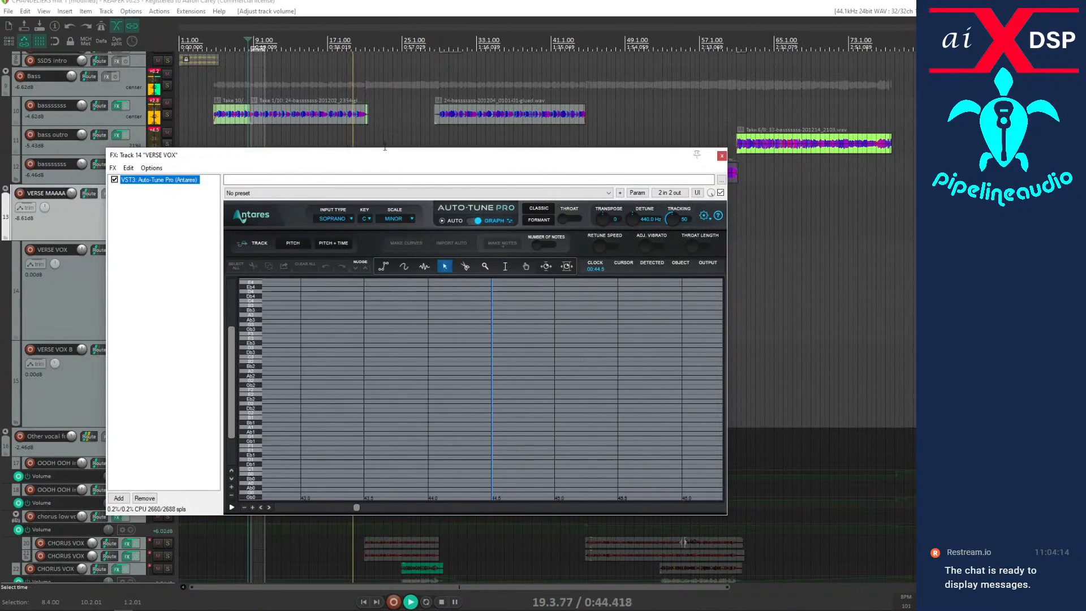
pyautogui.moveTo(374, 160); pyautogui.dragTo(410, 186)
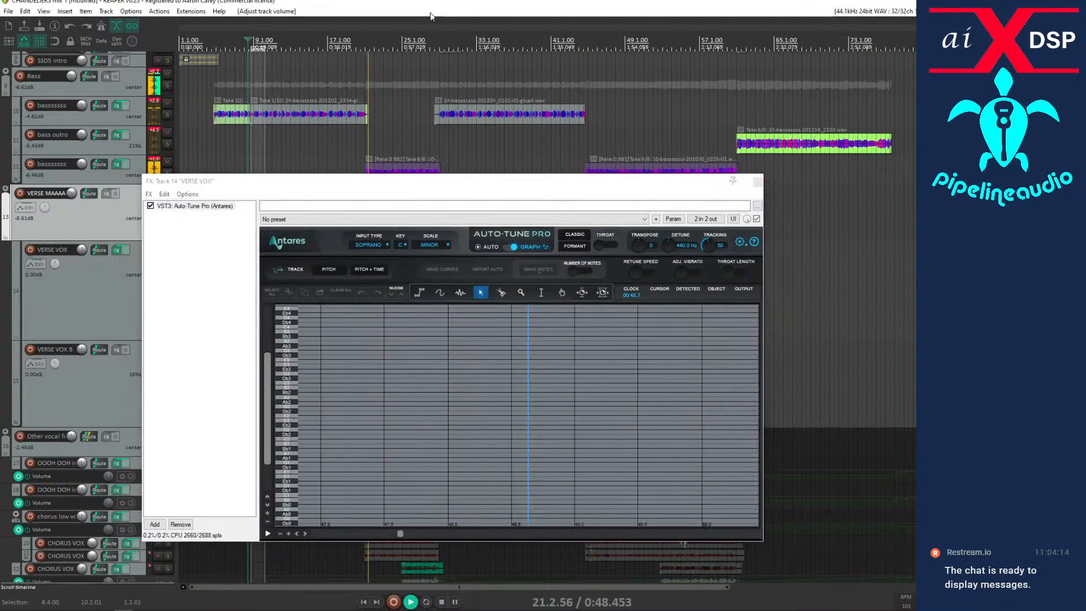
pyautogui.press('space')
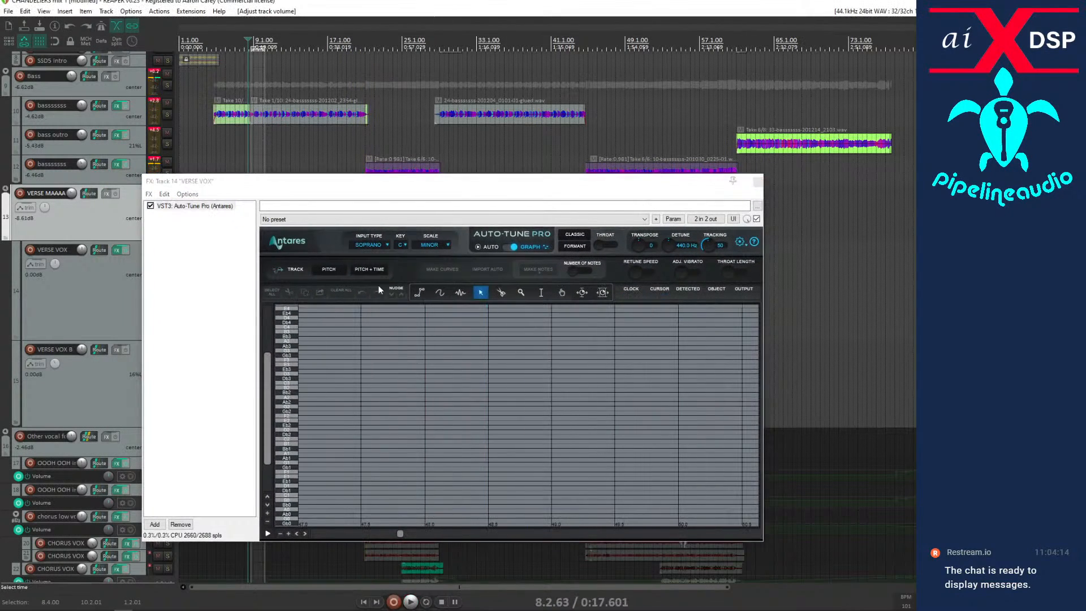
# Track the VERSE VOX pitch into Auto-Tune Pro's graph by playing the verse vocals from bar 8.
pyautogui.click(330, 269)
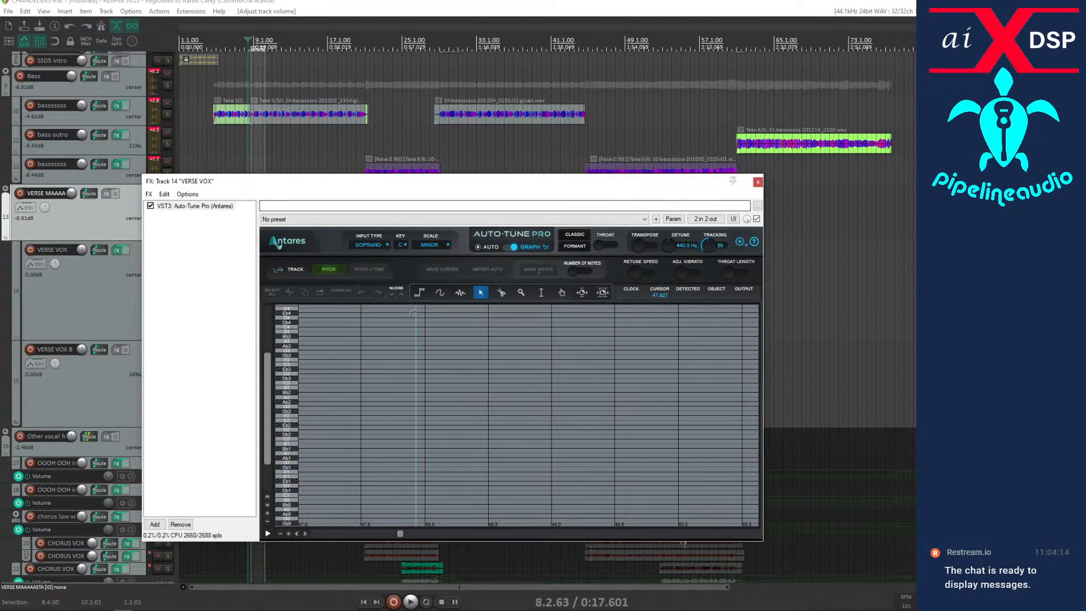
pyautogui.moveTo(358, 190); pyautogui.dragTo(634, 320)
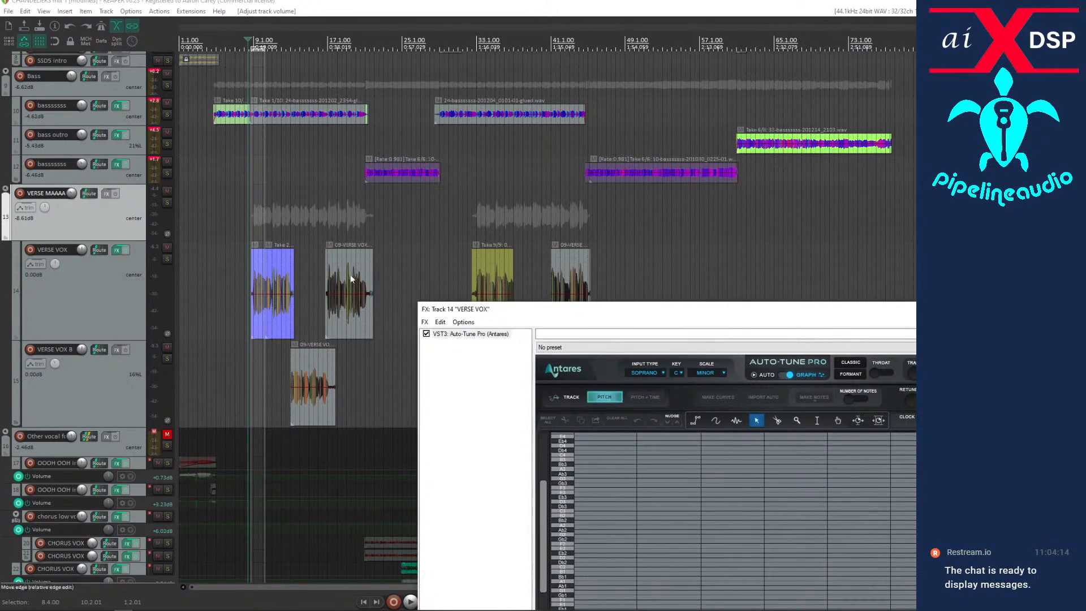
pyautogui.click(249, 282)
pyautogui.press('space')
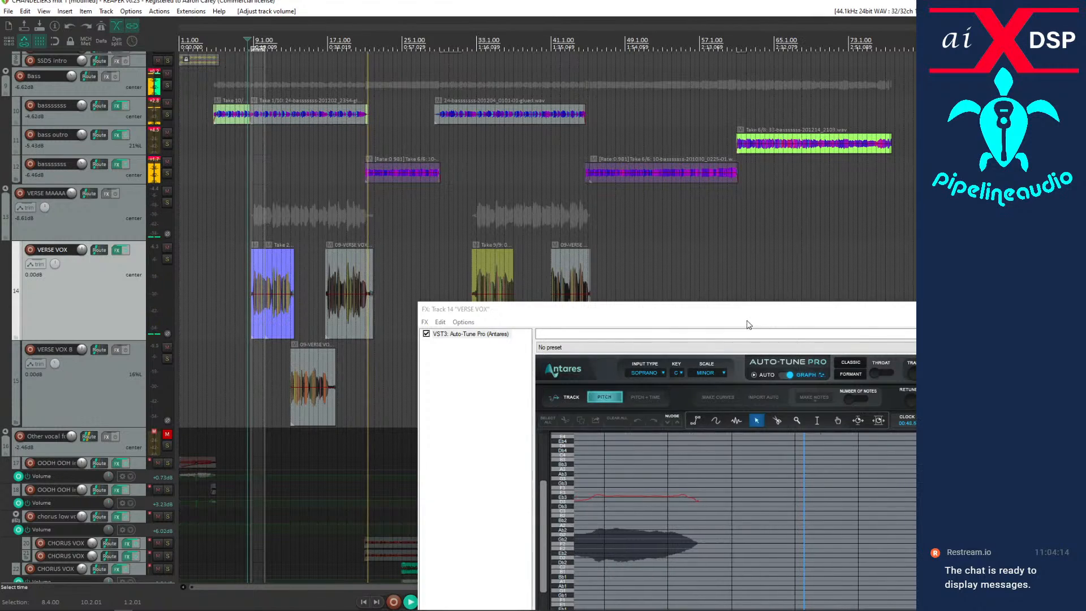
pyautogui.moveTo(748, 324); pyautogui.dragTo(413, 220)
pyautogui.press('space')
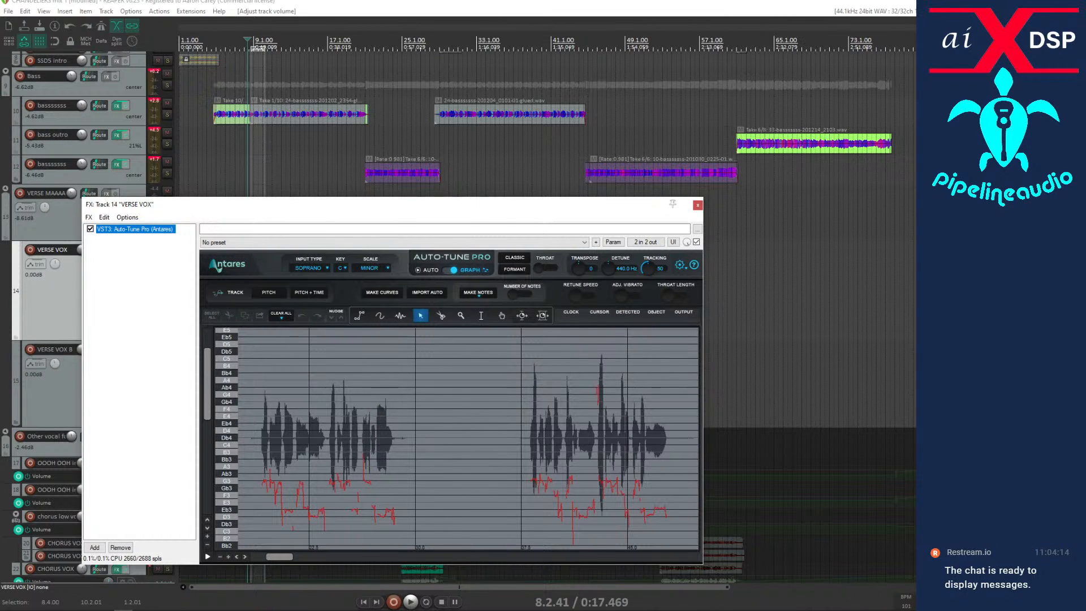
pyautogui.hotkey('alt', 'Tab')
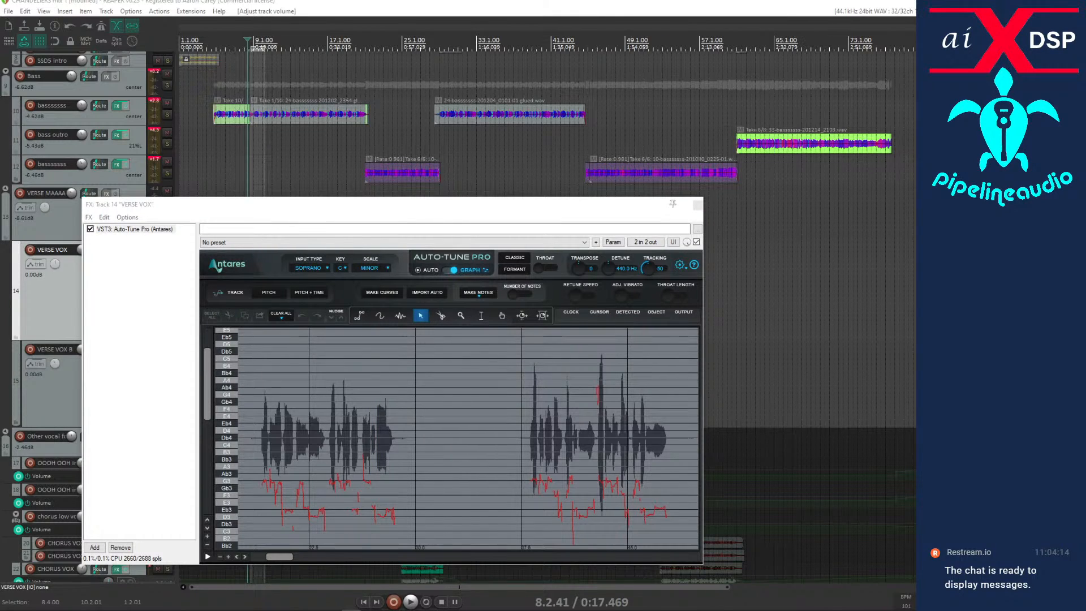
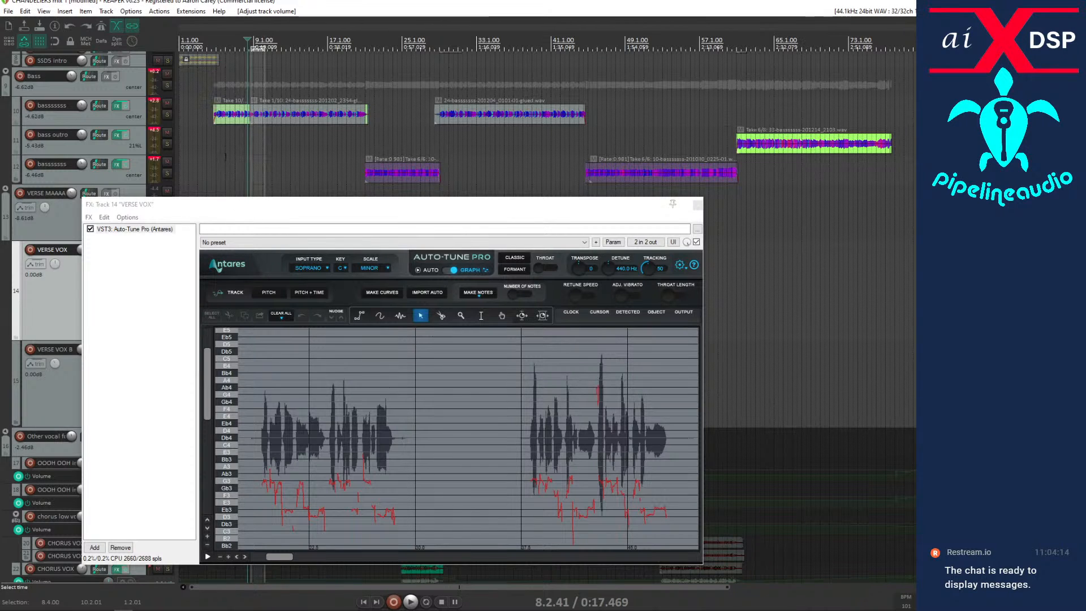
# Import the automatic pitch correction for the tracked verse vocals into Auto-Tune Pro's graph, moving the effects window off the vocal clips.
pyautogui.click(260, 214)
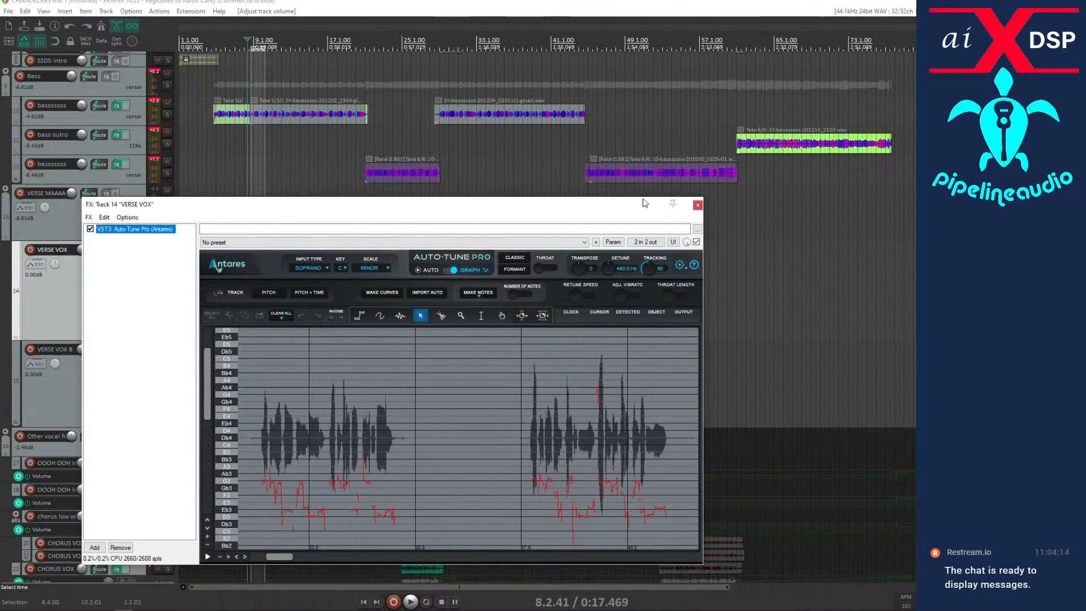
pyautogui.moveTo(365, 208); pyautogui.dragTo(625, 124)
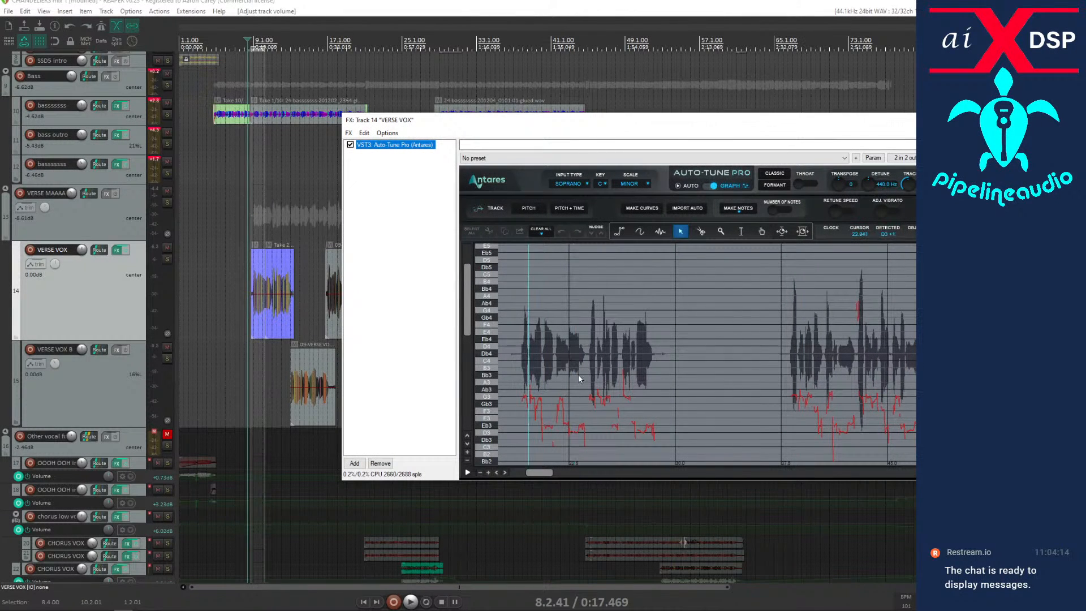
pyautogui.click(685, 207)
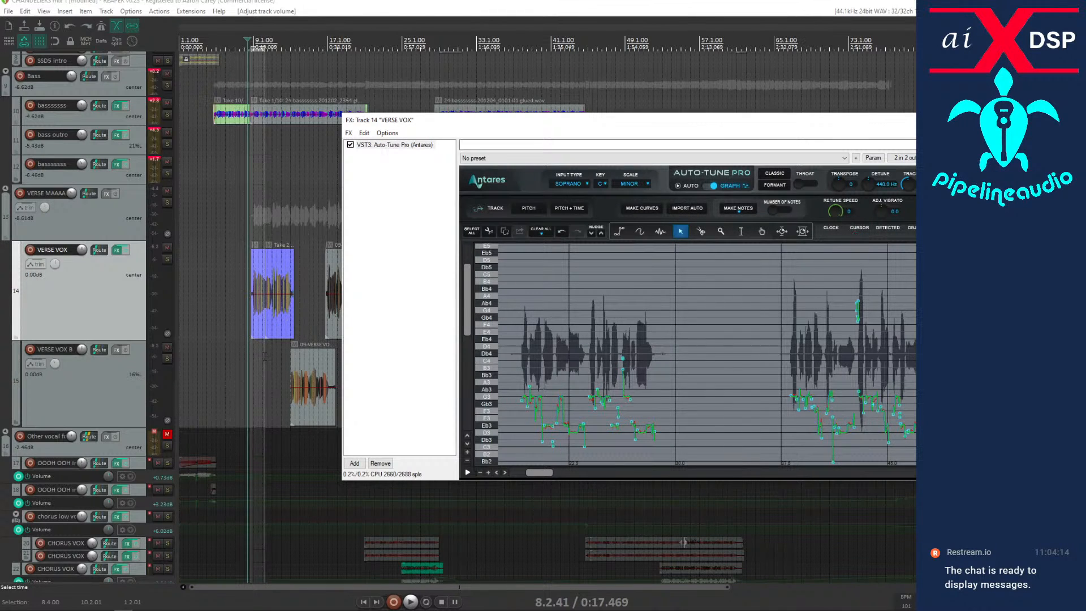
pyautogui.click(521, 279)
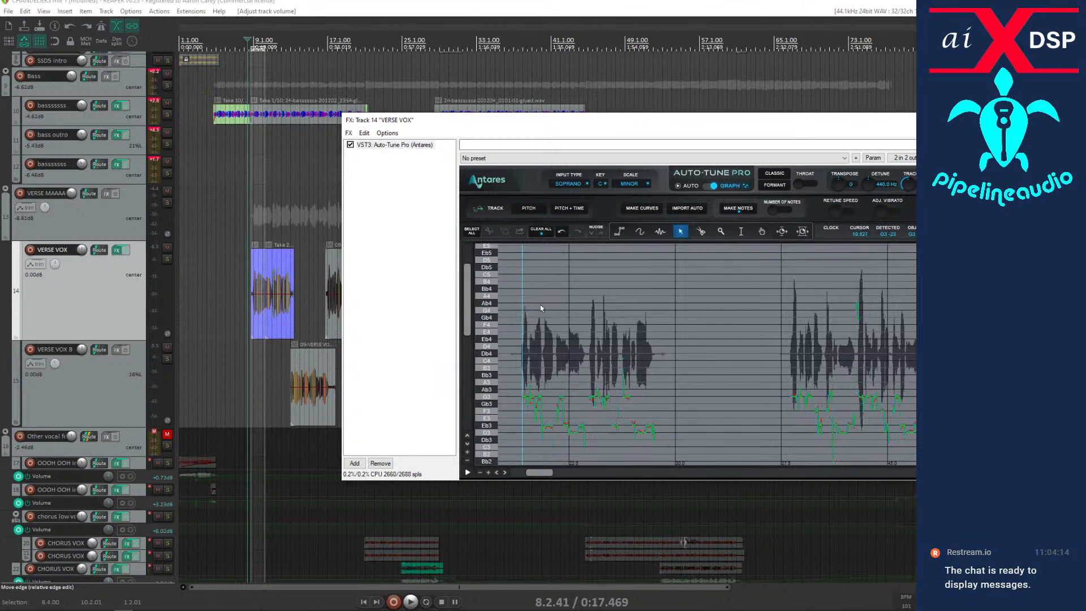
# Audition the corrected verse vocals twice from about bar 8, and stop playback.
pyautogui.click(251, 360)
pyautogui.press('space')
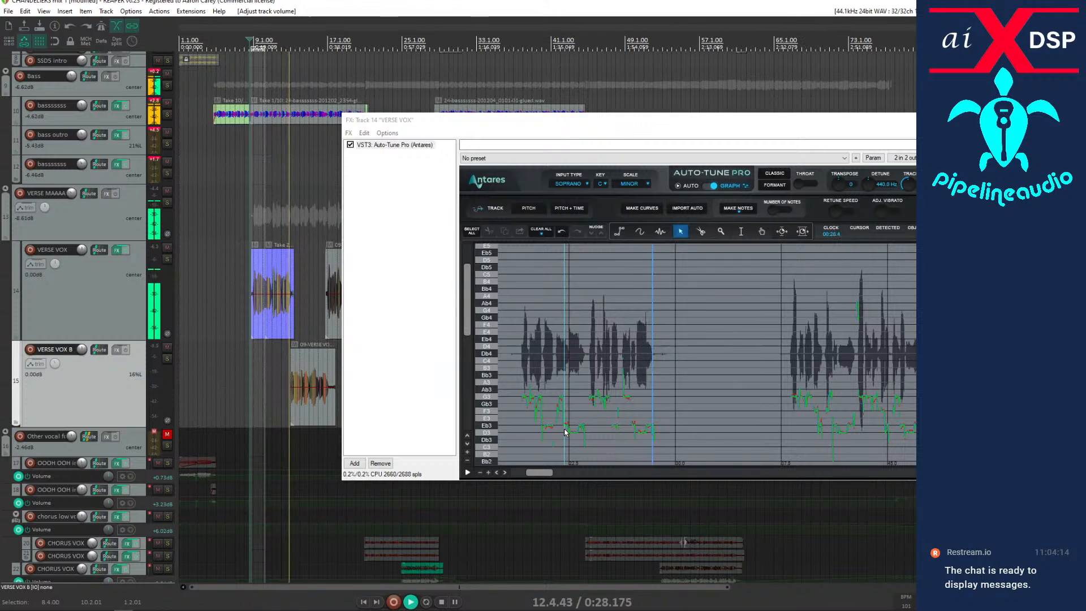
pyautogui.press('space')
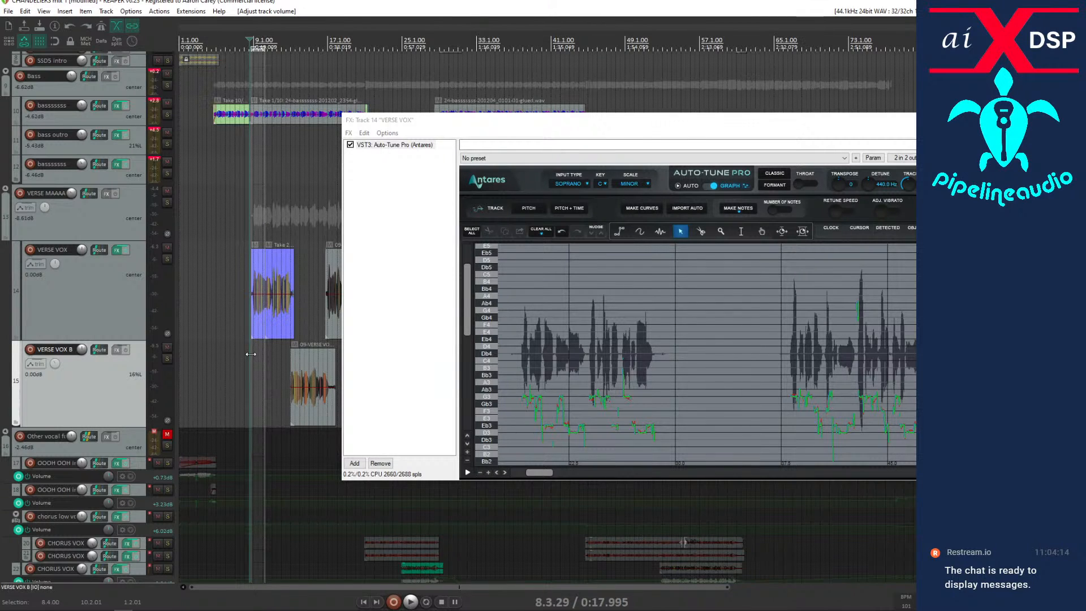
pyautogui.press('space')
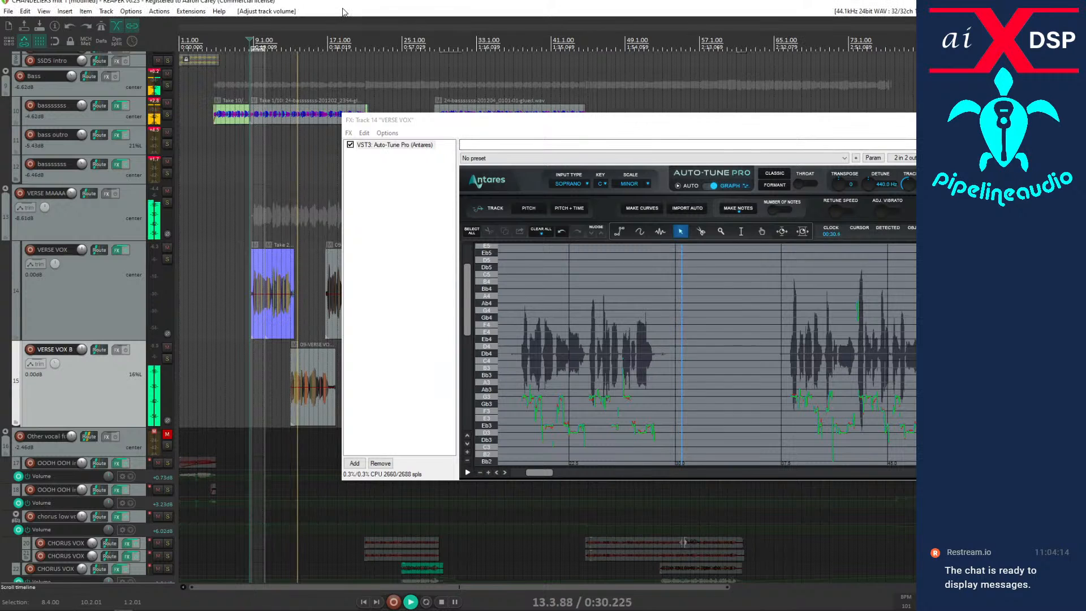
pyautogui.press('space')
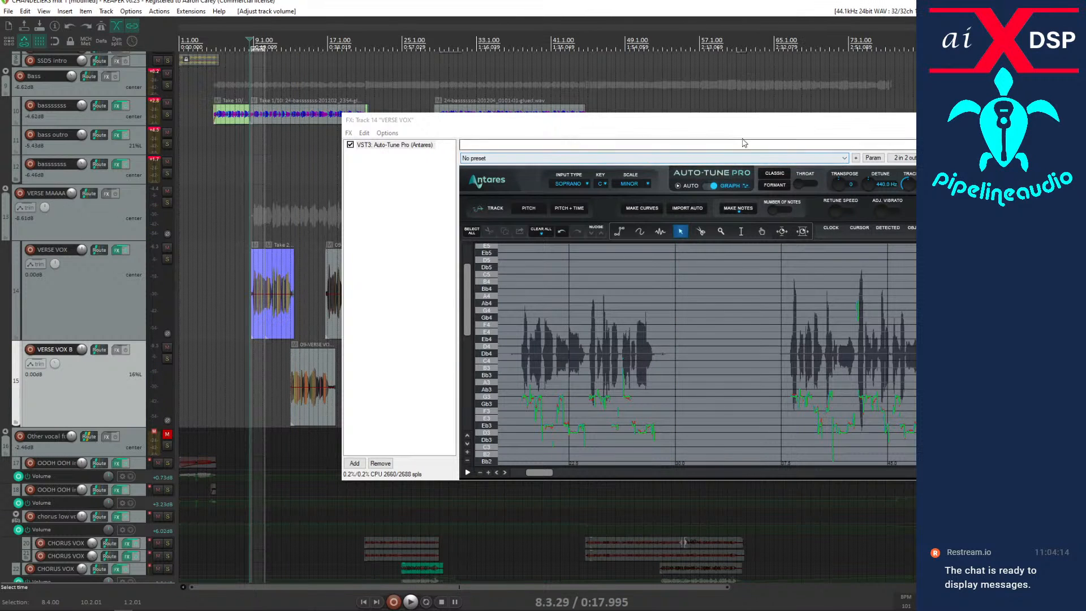
# Reposition and resize the VERSE VOX effects window so the graph is taller and the first verse clips are uncovered.
pyautogui.moveTo(724, 133); pyautogui.dragTo(758, 102)
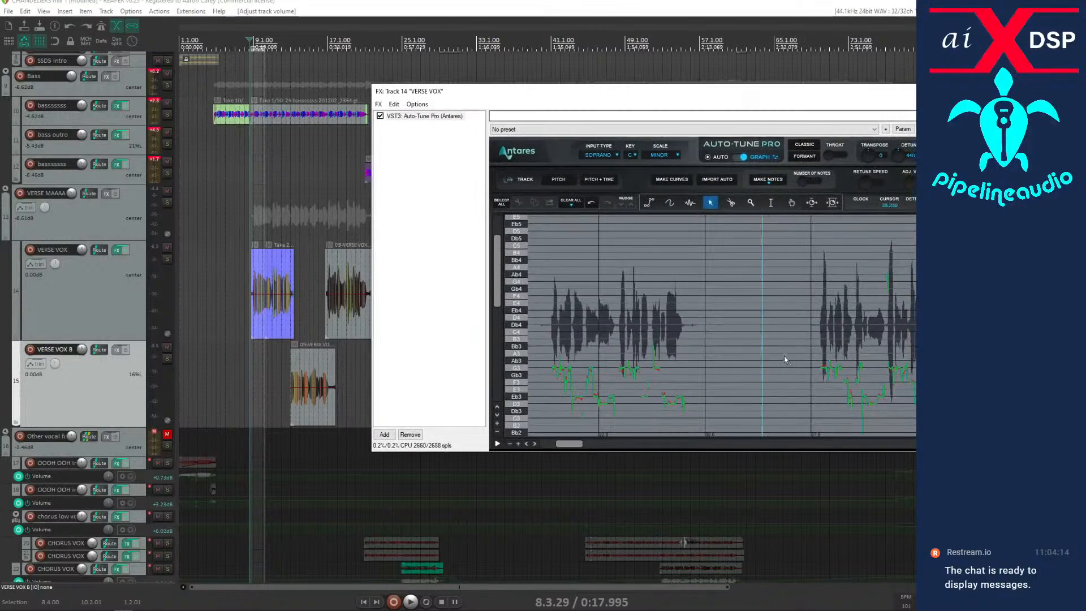
pyautogui.moveTo(372, 451); pyautogui.dragTo(567, 506)
pyautogui.moveTo(588, 512); pyautogui.dragTo(599, 526)
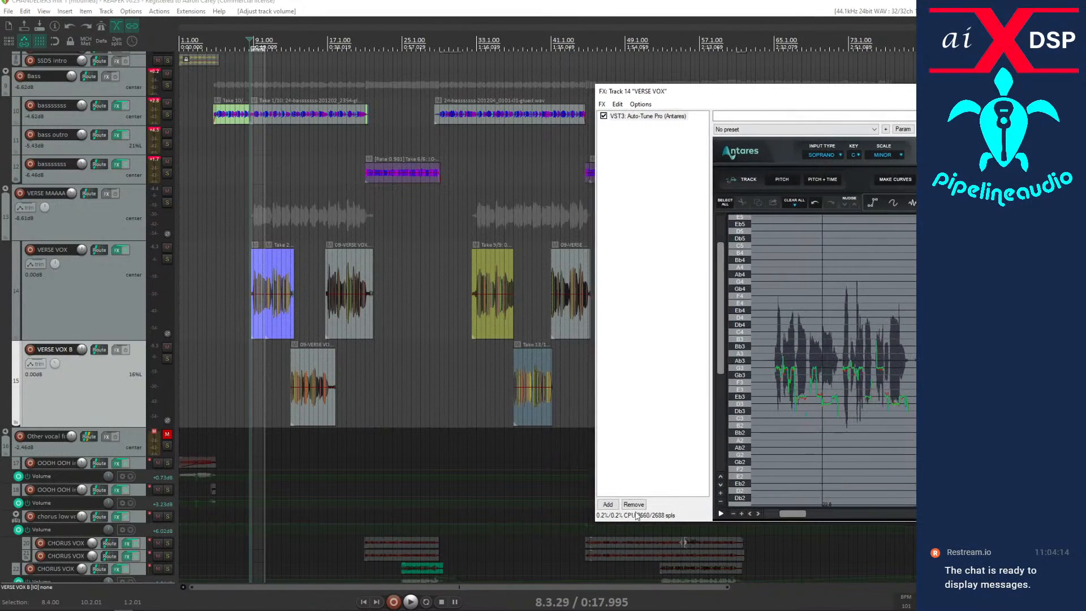
pyautogui.moveTo(792, 103); pyautogui.dragTo(673, 109)
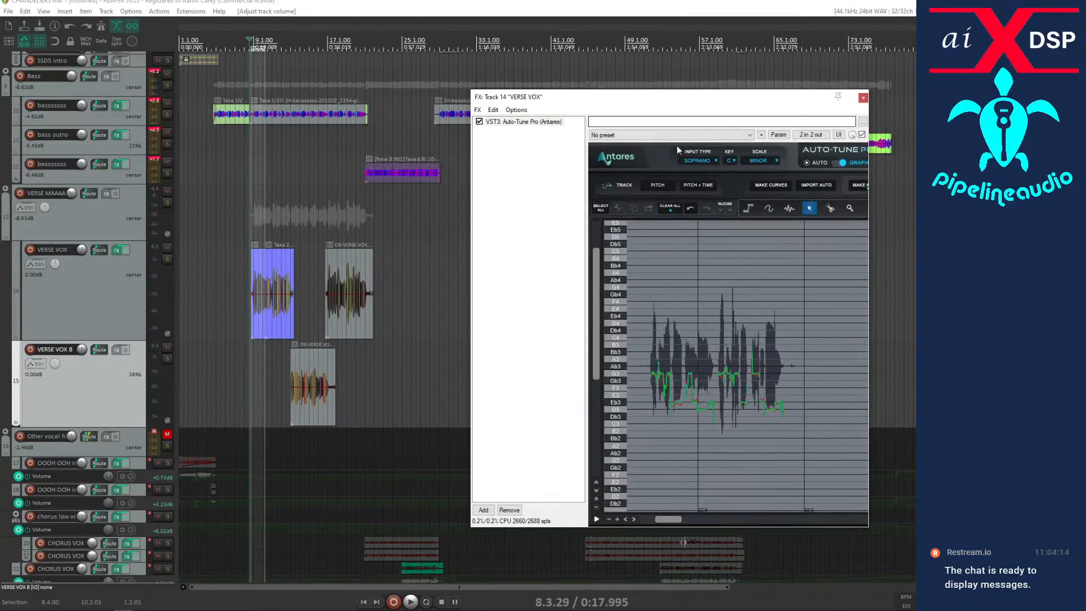
# Play the second VERSE VOX phrase from about bar 17 twice, widening the effects window in between, and stop playback.
pyautogui.click(327, 441)
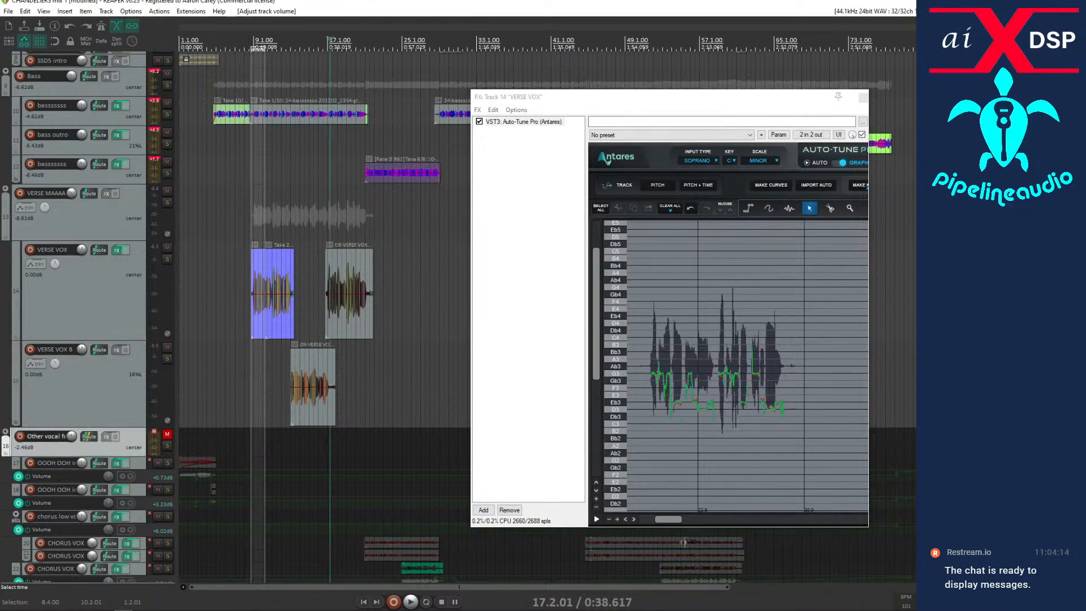
pyautogui.press('space')
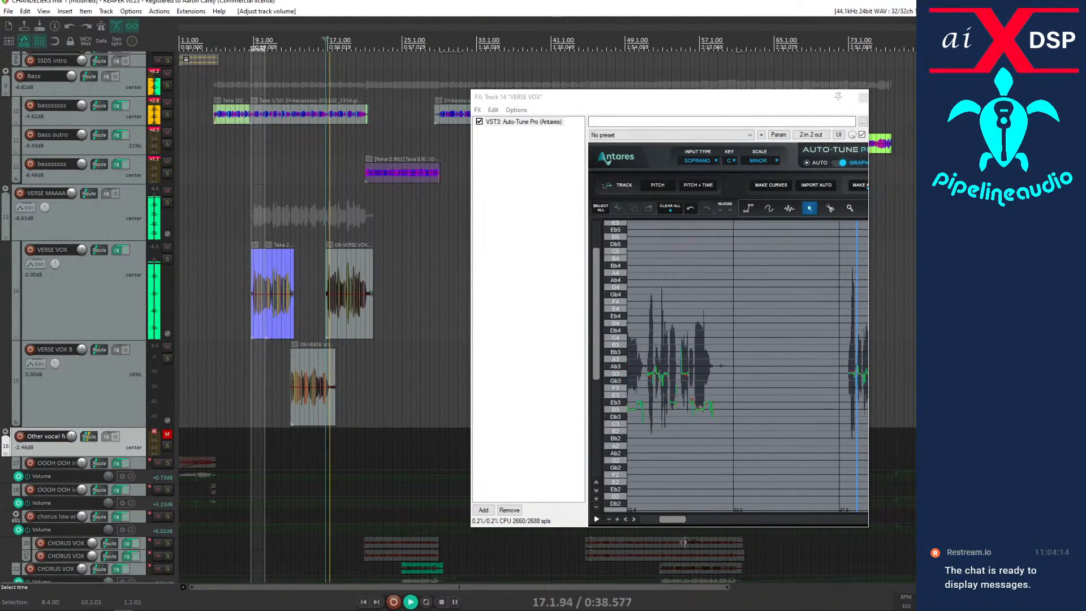
pyautogui.press('space')
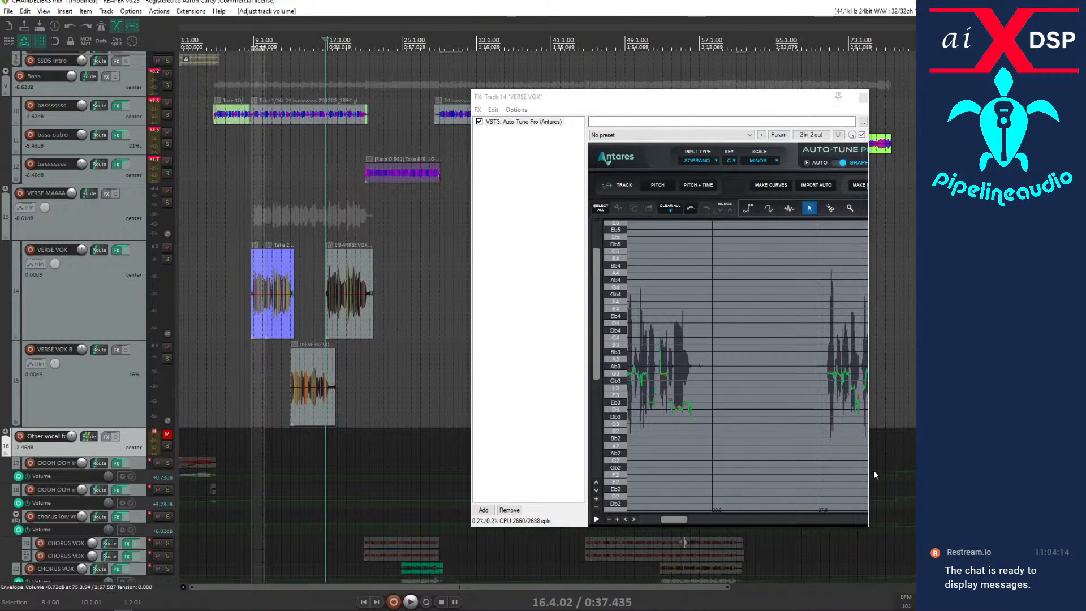
pyautogui.moveTo(873, 470); pyautogui.dragTo(922, 470)
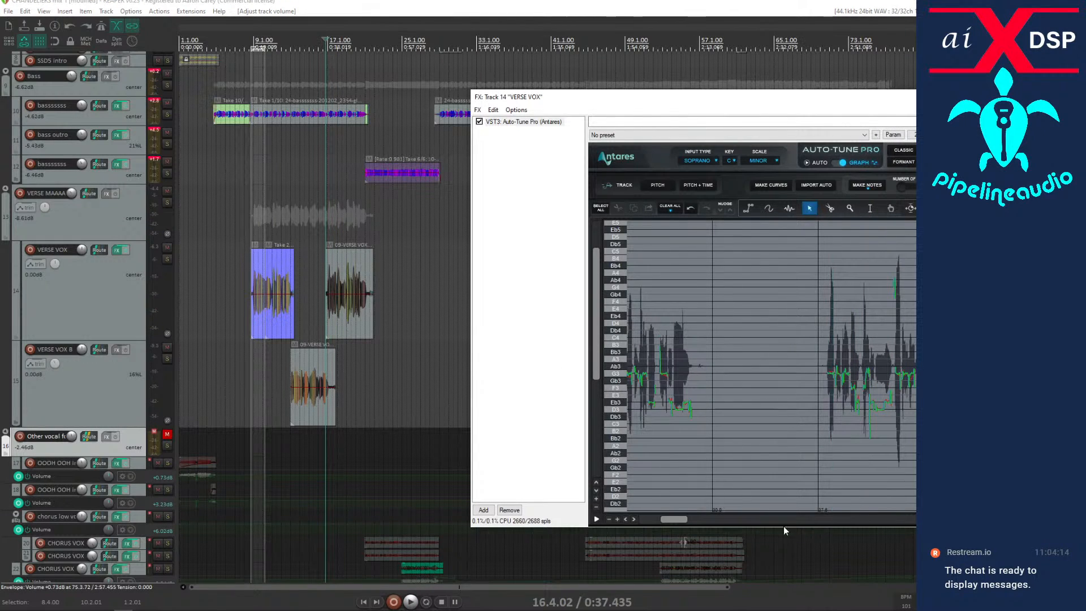
pyautogui.press('space')
pyautogui.scroll(5, 352, 311)
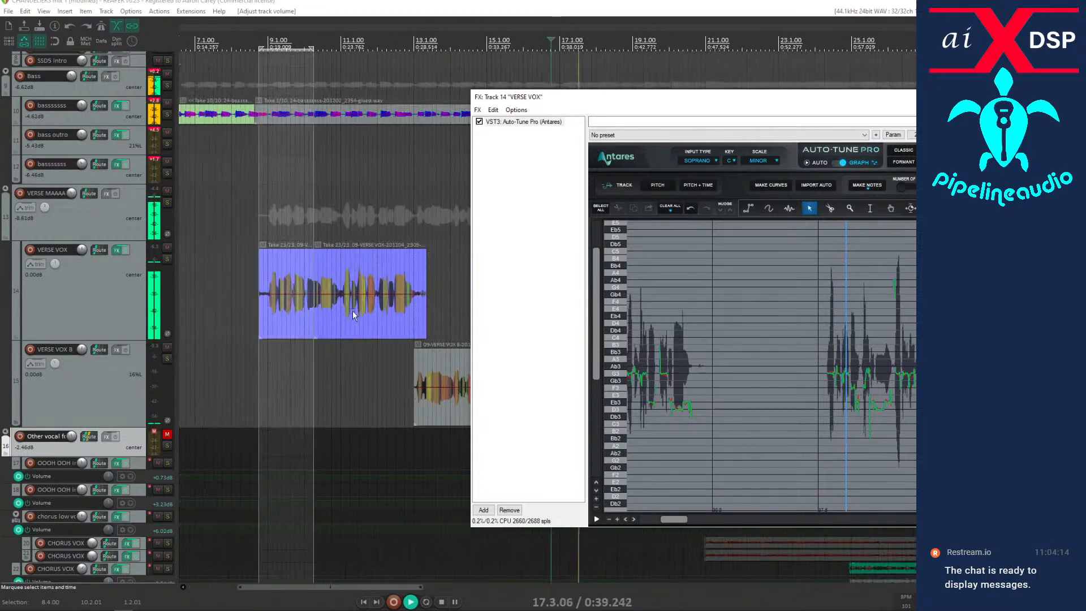
pyautogui.scroll(-4, 362, 317)
pyautogui.press('space')
# Select the second VERSE VOX clip and place the edit cursor at the onset of its first word, at 17.1.19.
pyautogui.moveTo(637, 104); pyautogui.dragTo(0, 108)
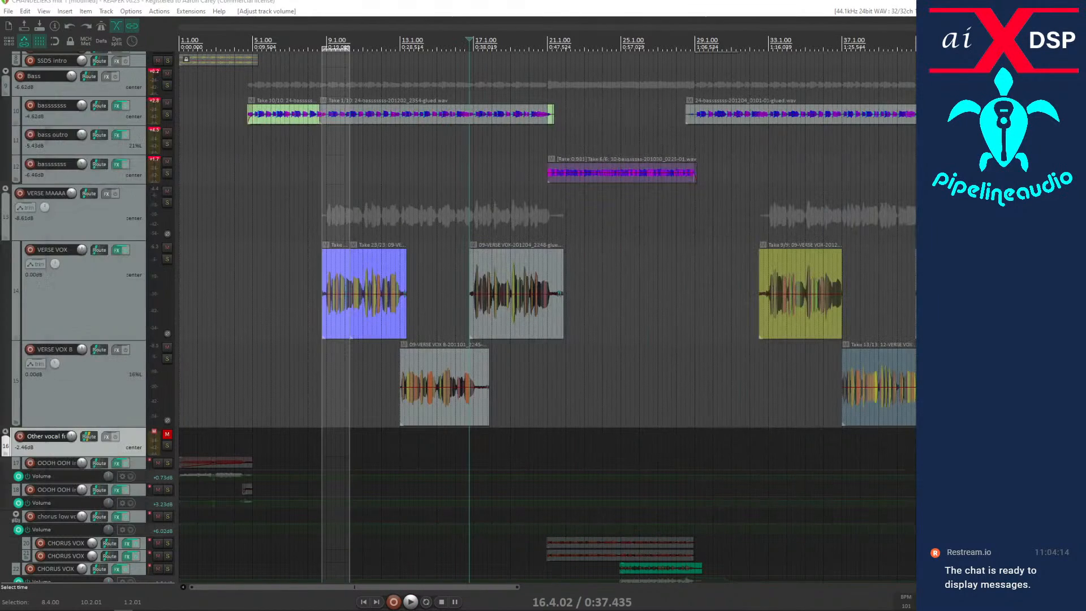
pyautogui.click(487, 325)
pyautogui.scroll(8, 487, 325)
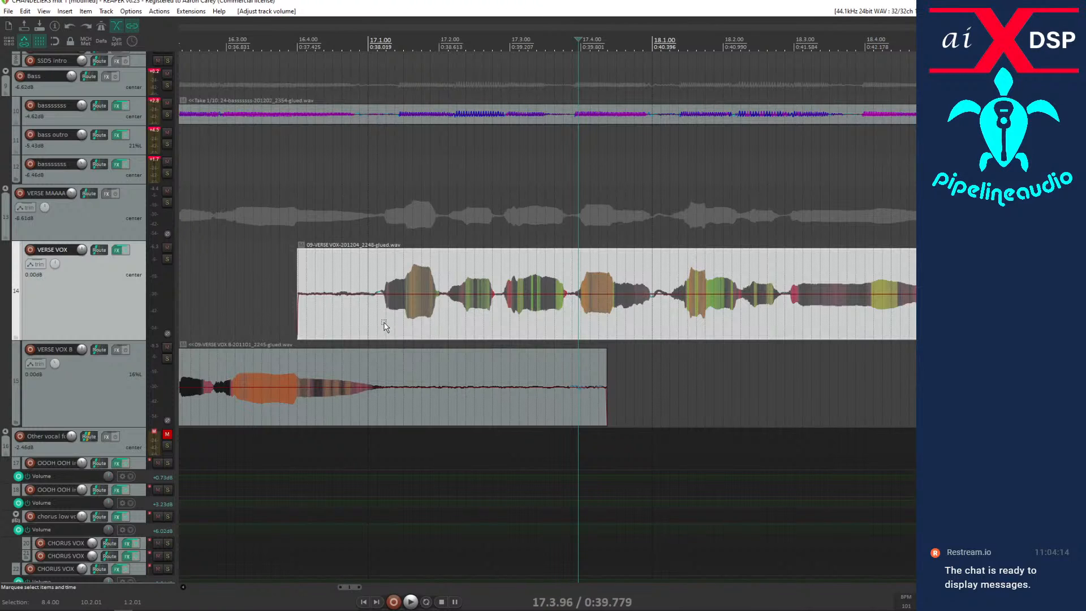
pyautogui.click(381, 326)
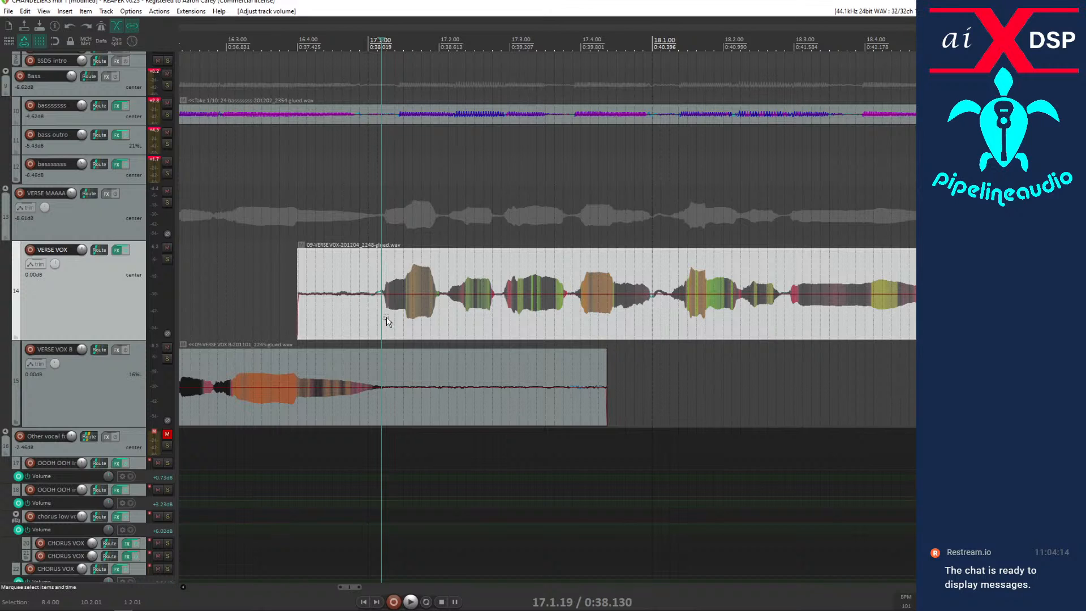
pyautogui.scroll(3, 385, 319)
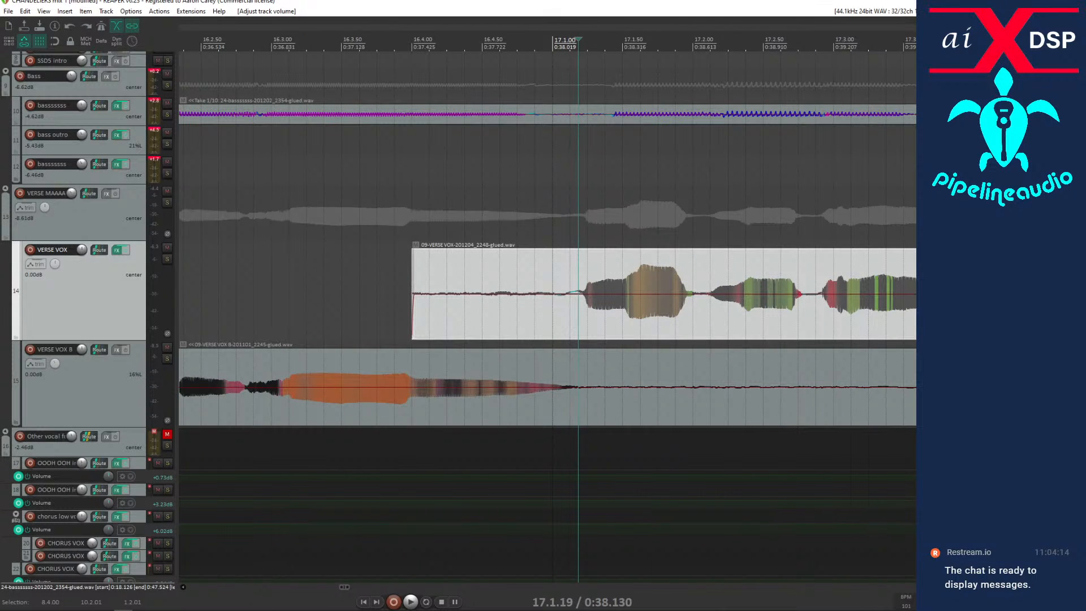
# Bring up the VERSE VOX effects window, widen it, and enlarge the second phrase in Auto-Tune Pro's pitch graph.
pyautogui.press('f')
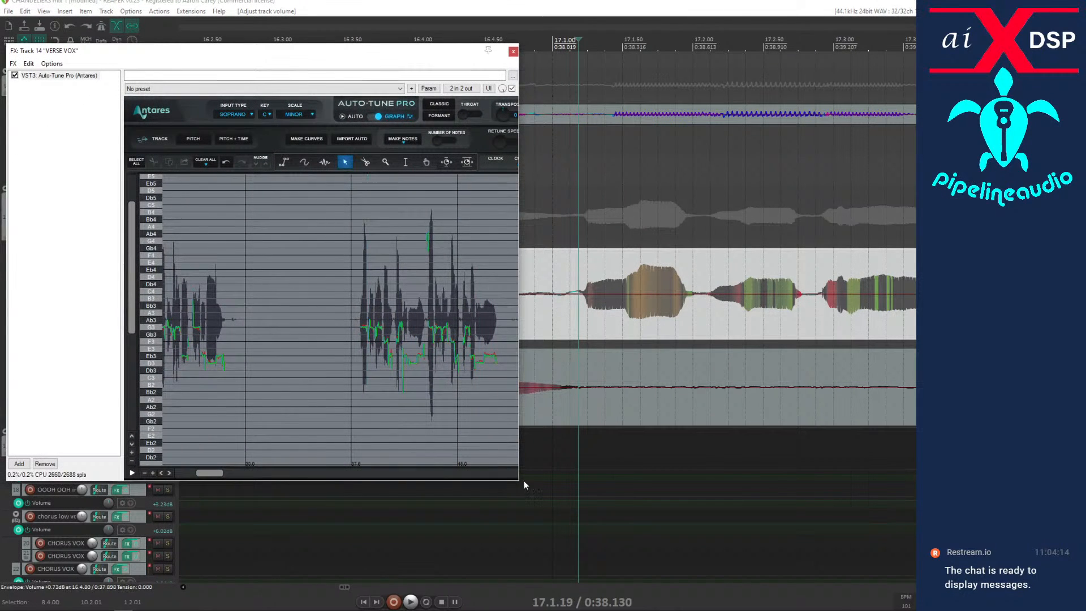
pyautogui.moveTo(518, 476); pyautogui.dragTo(783, 456)
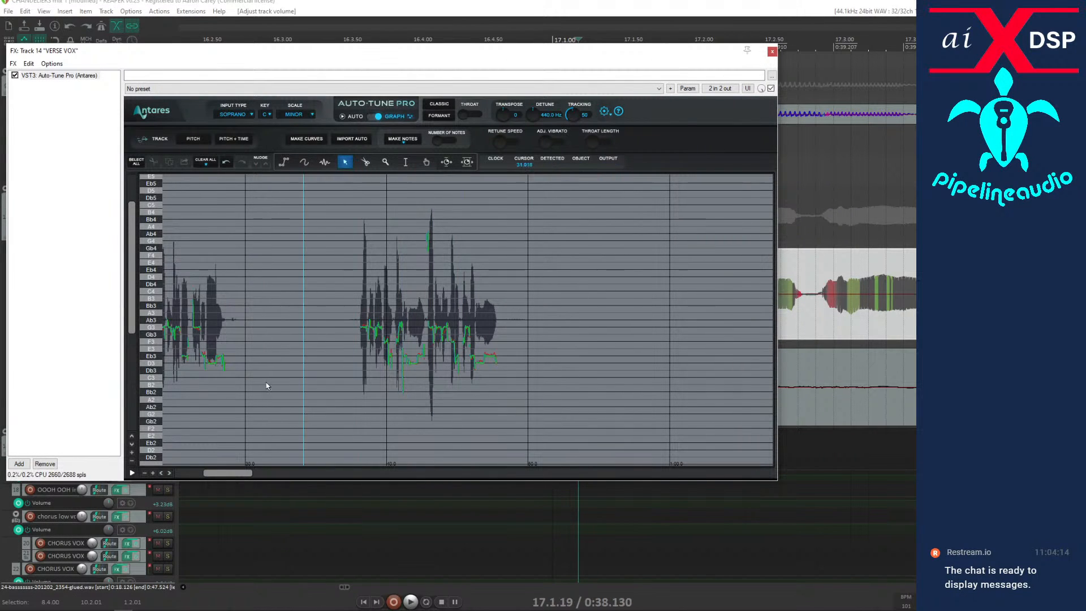
pyautogui.click(132, 452)
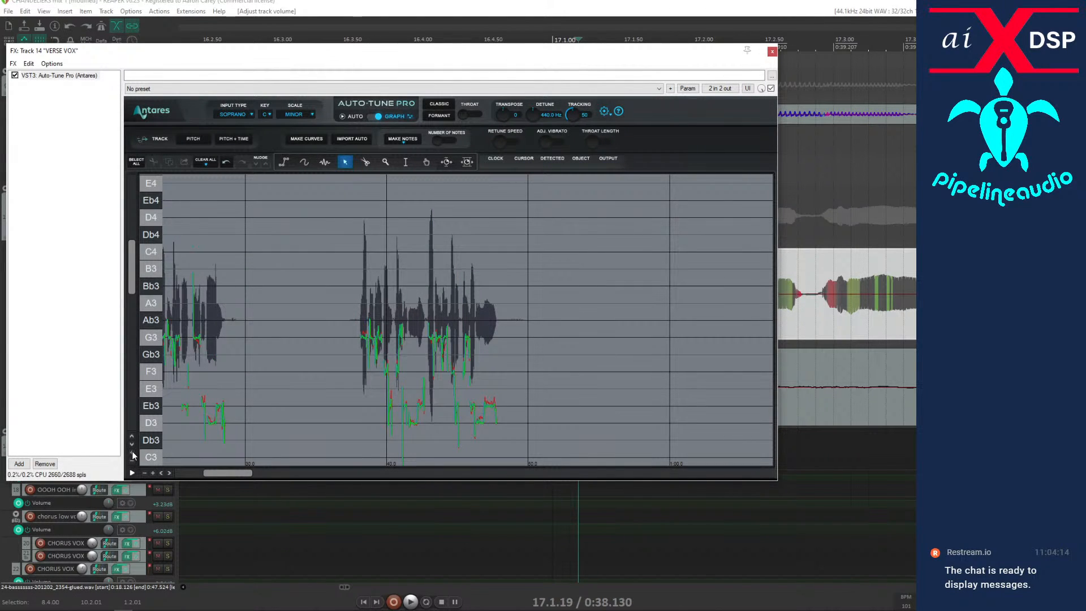
pyautogui.click(153, 473)
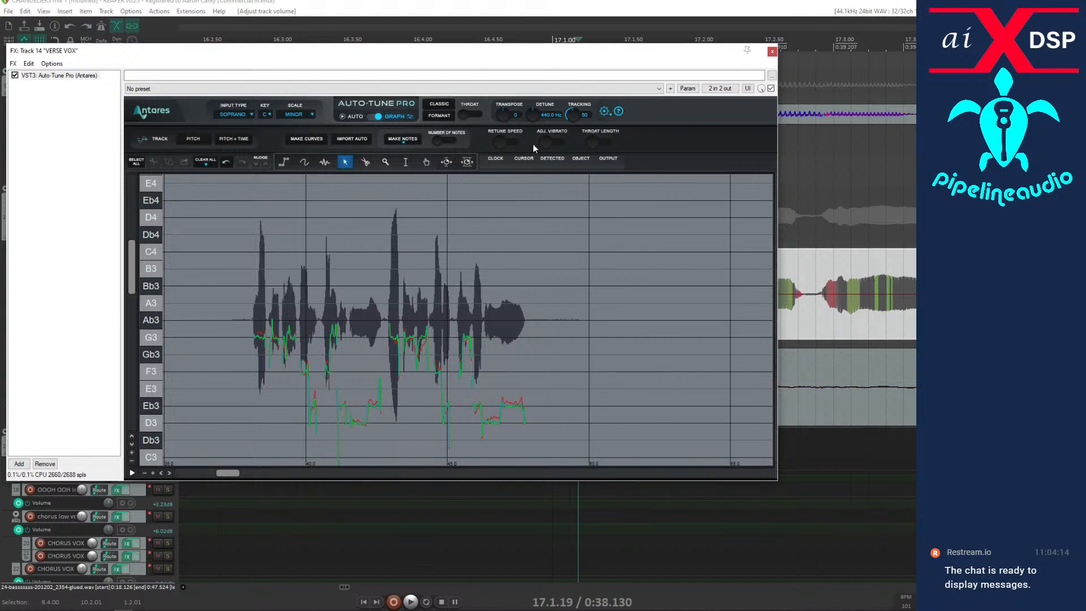
# Reduce the plugin's window dimensions in Auto-Tune Pro's preferences.
pyautogui.click(604, 112)
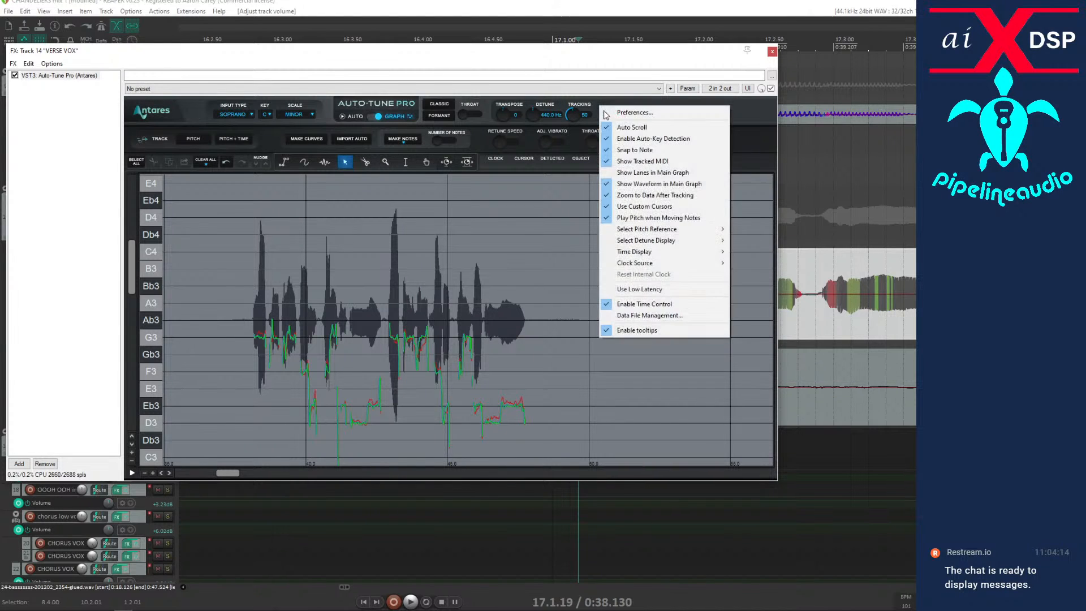
pyautogui.moveTo(632, 259)
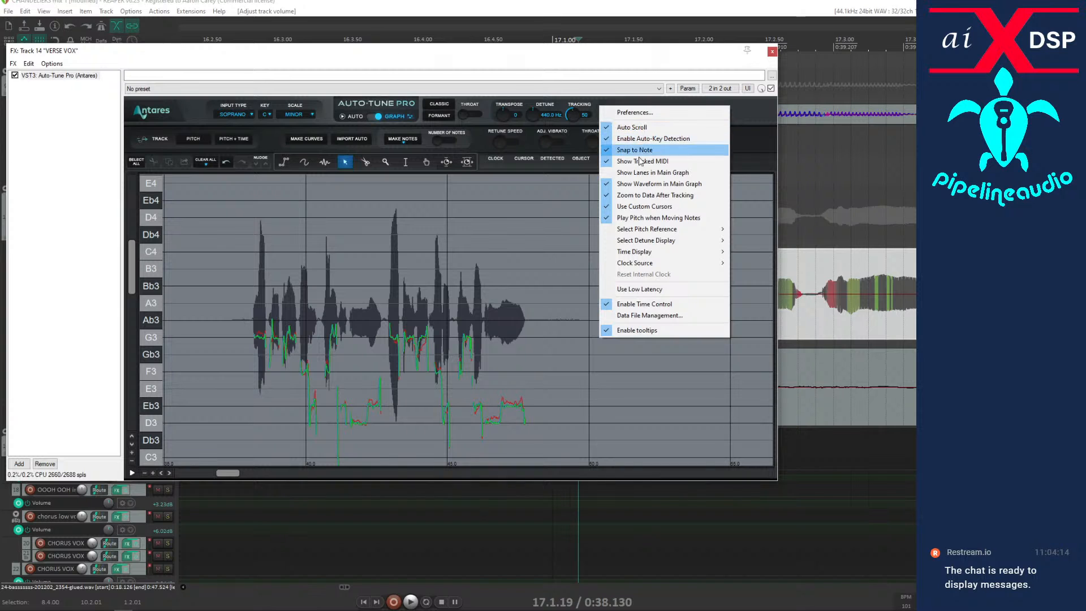
pyautogui.moveTo(648, 241)
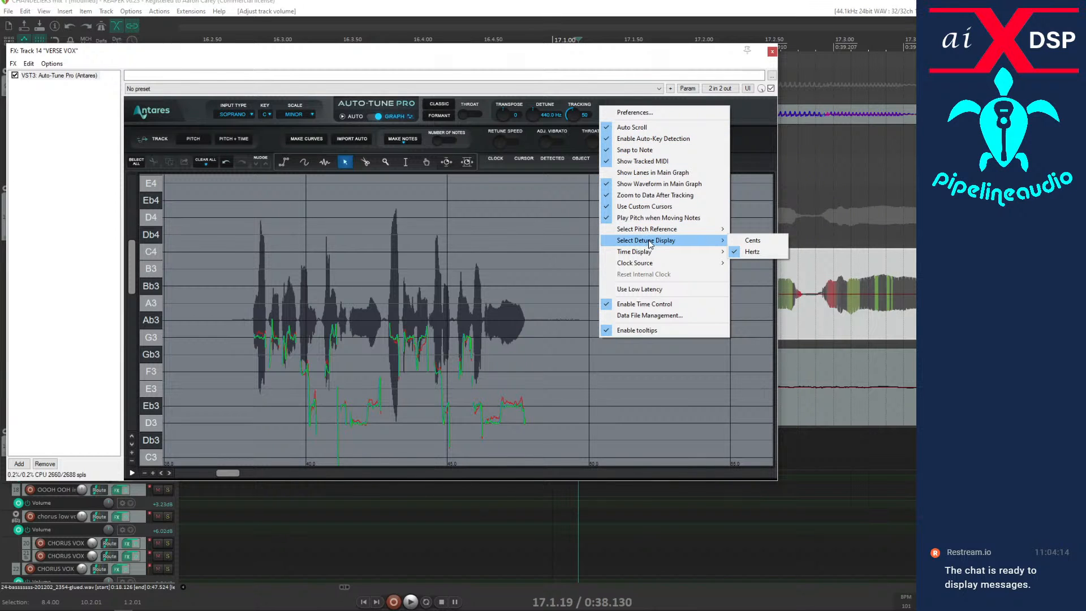
pyautogui.click(634, 112)
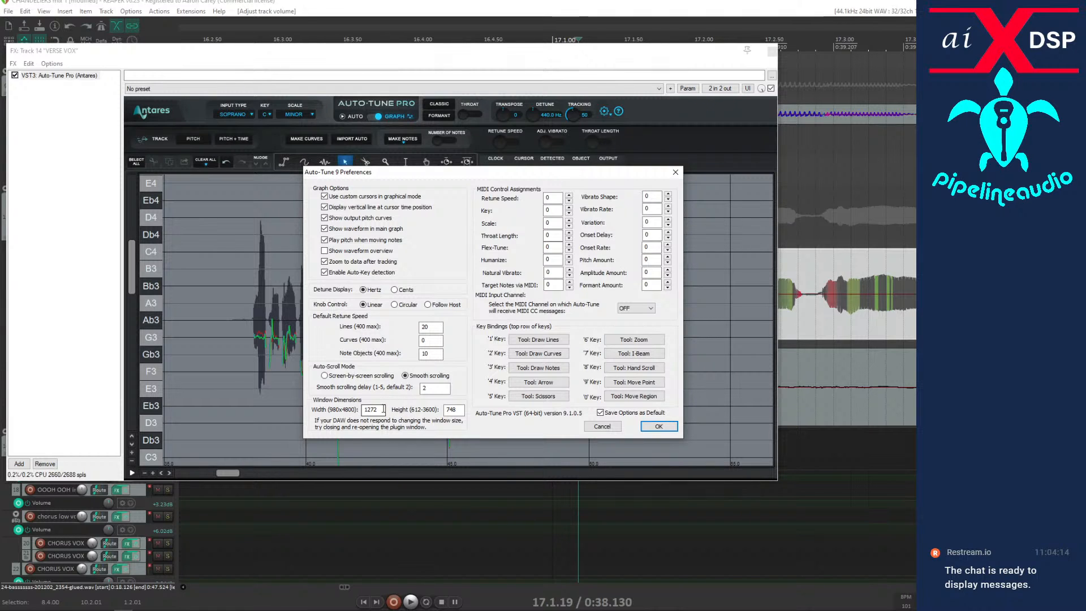
pyautogui.moveTo(381, 409); pyautogui.dragTo(298, 413)
pyautogui.click(648, 427)
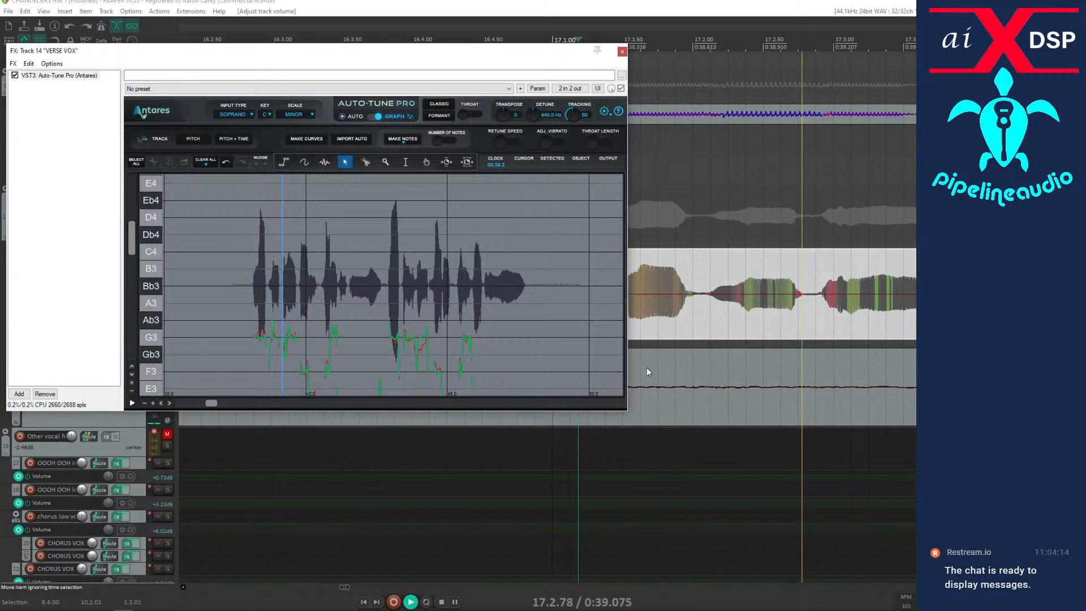
# Audition the second phrase from 17.1.19 and enlarge its start in the pitch graph for closer inspection.
pyautogui.press('space')
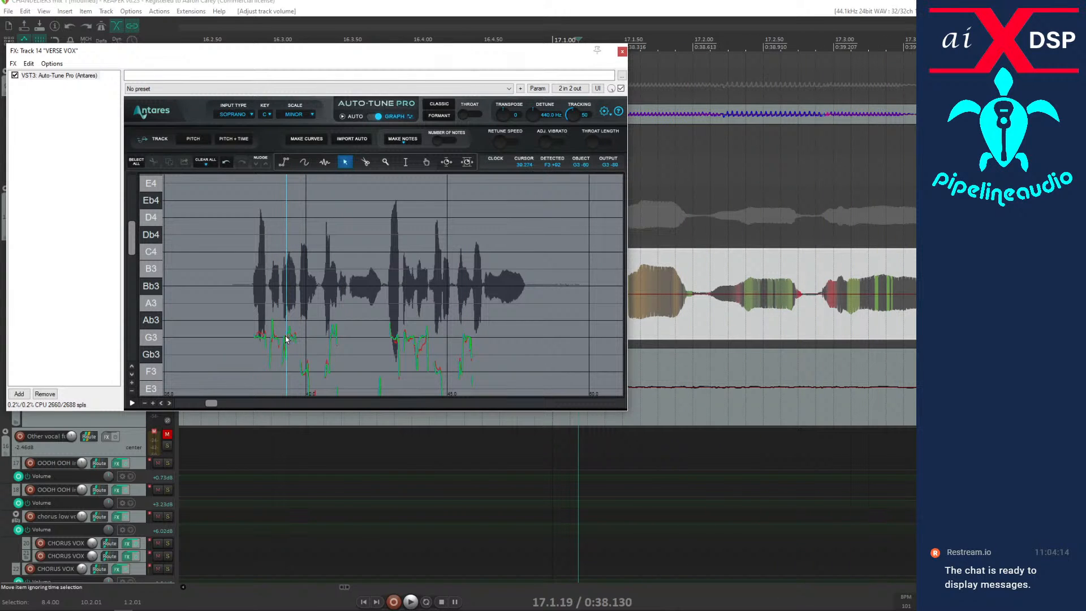
pyautogui.click(152, 402)
pyautogui.click(151, 401)
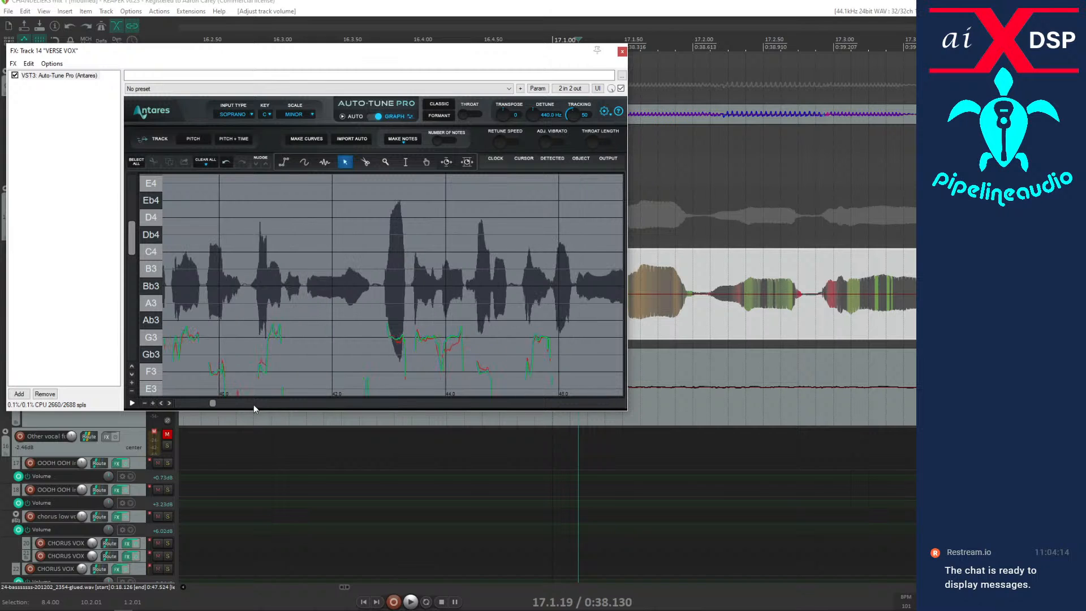
pyautogui.press('space')
pyautogui.press('space')
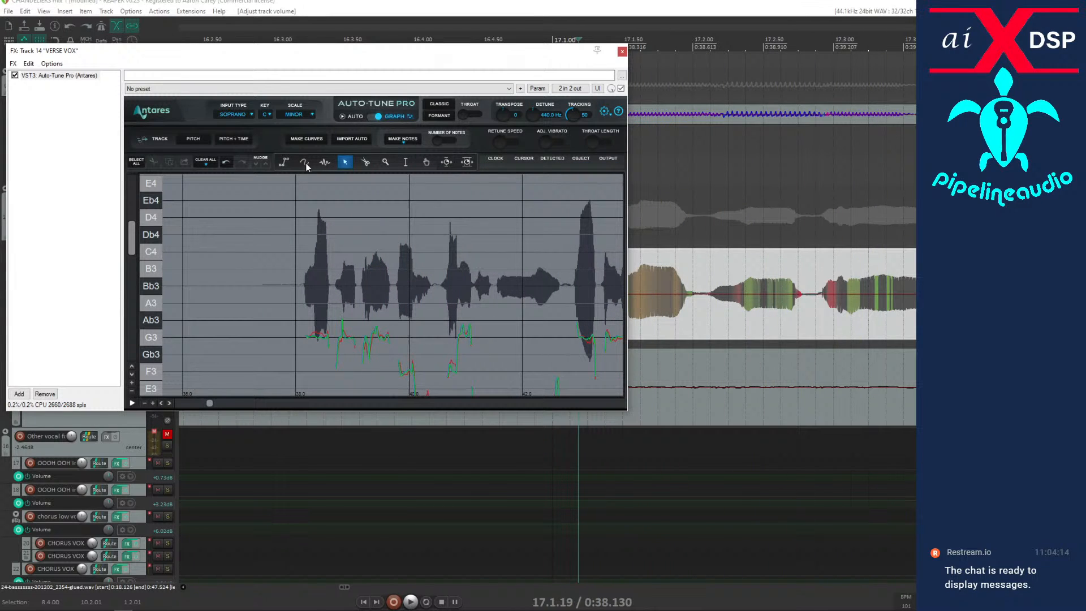
# Draw a flat correction line at G3 over the second phrase's third note, and audition it from 17.1.19.
pyautogui.click(283, 161)
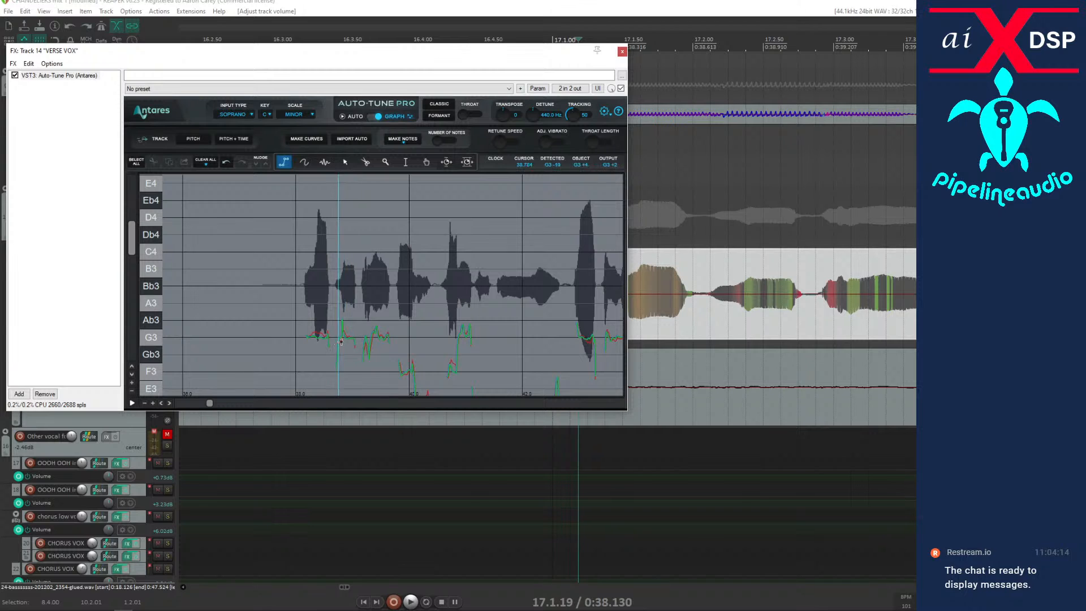
pyautogui.doubleClick(389, 338)
pyautogui.press('space')
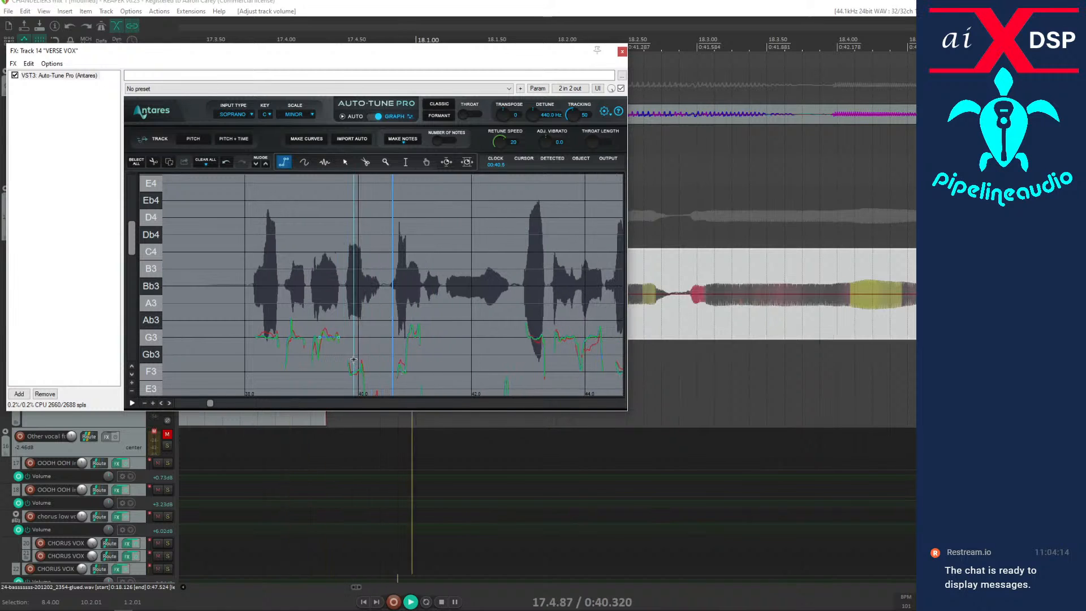
pyautogui.press('space')
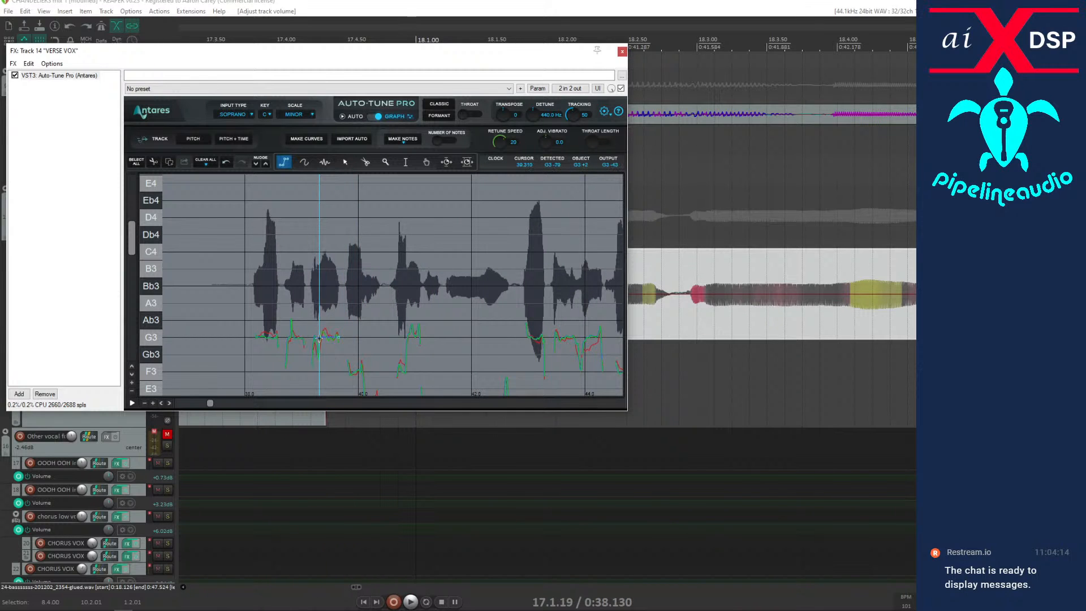
# Draw a flat correction line at G3 over the short note just after 41 seconds, and audition it from 17.1.19.
pyautogui.press('space')
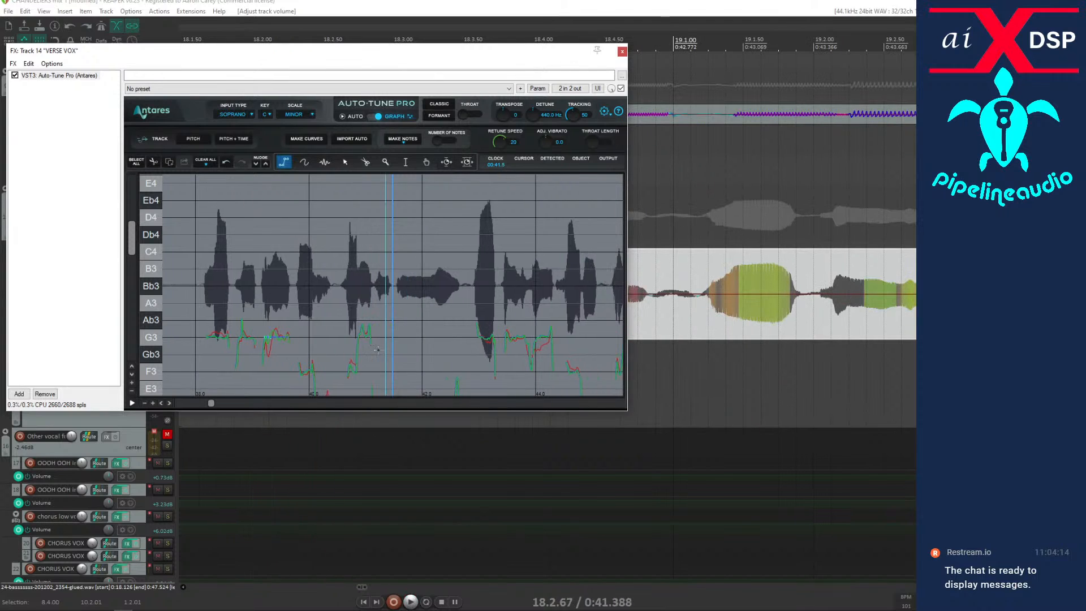
pyautogui.press('space')
pyautogui.click(348, 338)
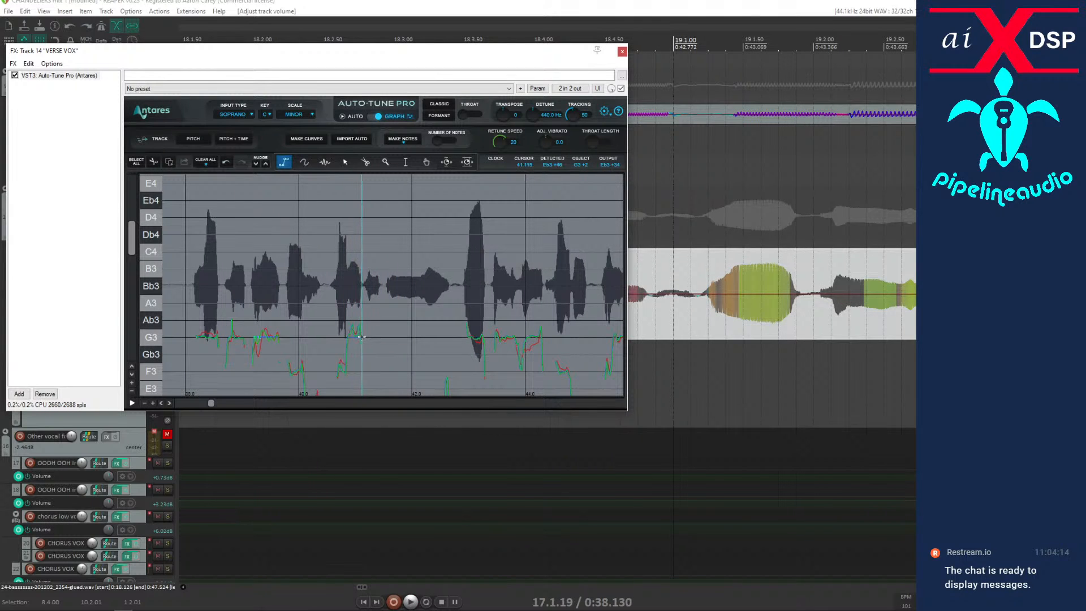
pyautogui.doubleClick(361, 338)
pyautogui.press('space')
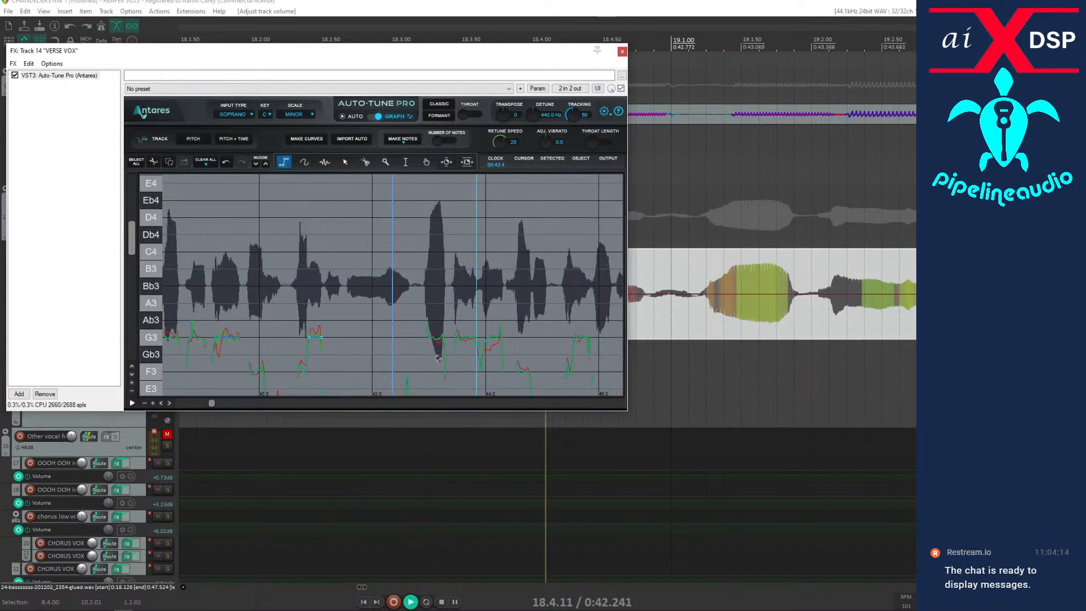
pyautogui.press('space')
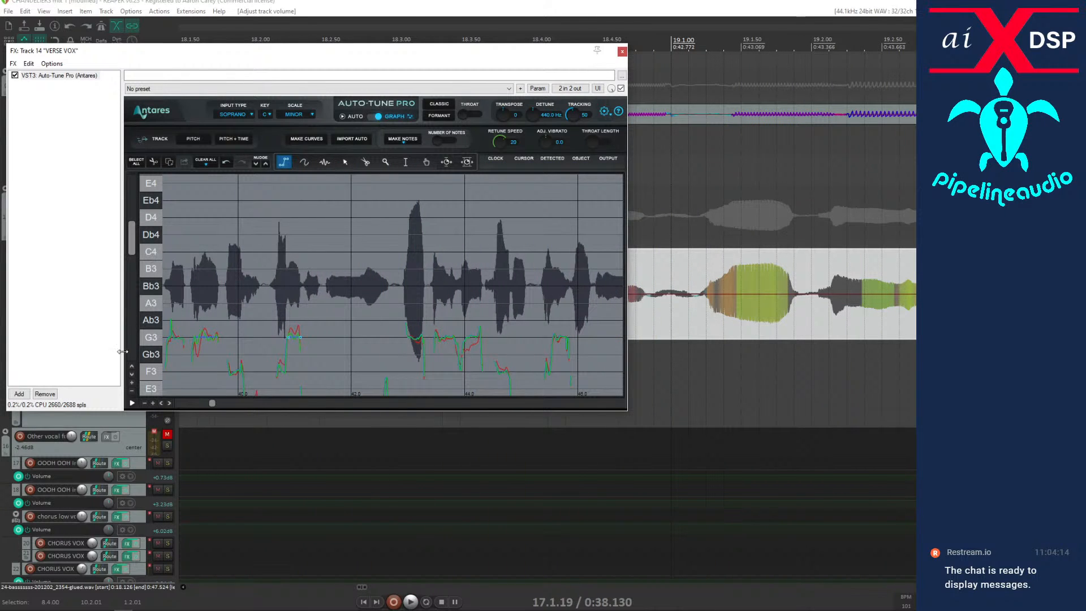
# Show a wider pitch range in Auto-Tune Pro's graph and turn off the waveform in the main graph through the preferences.
pyautogui.click(132, 391)
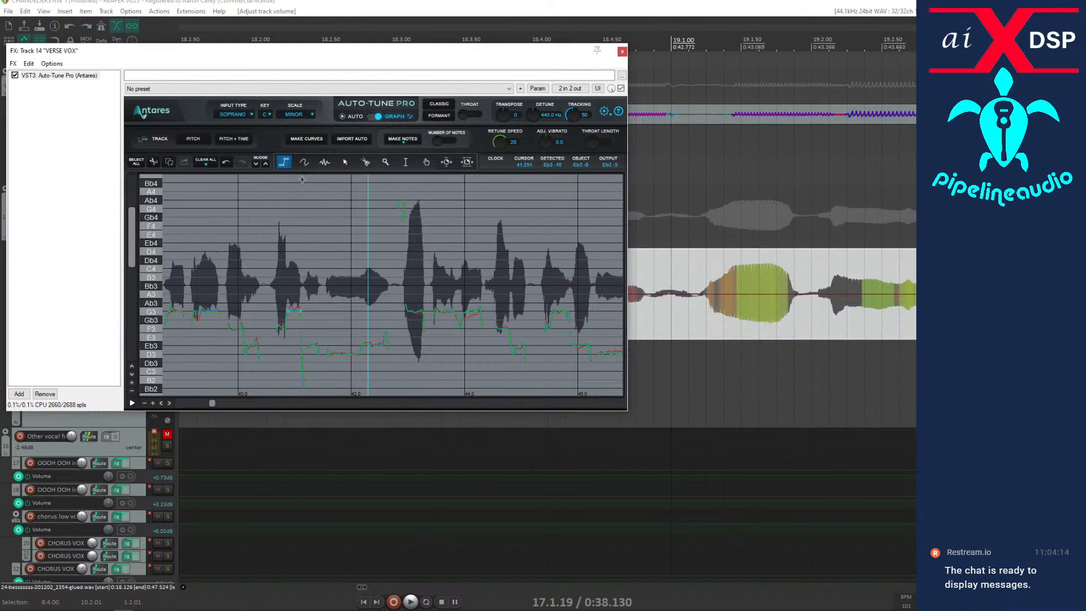
pyautogui.click(604, 112)
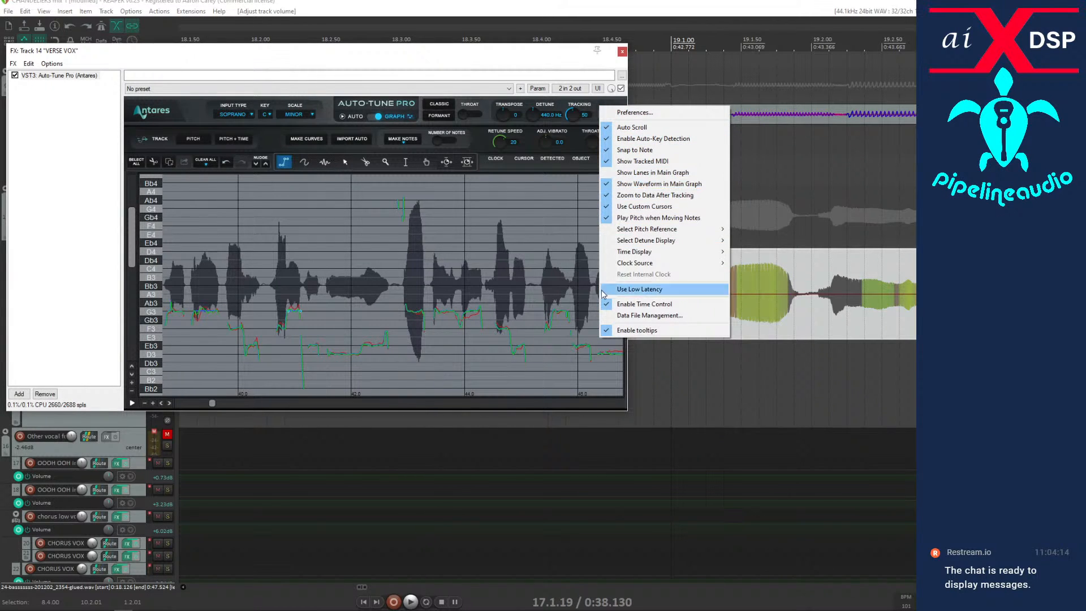
pyautogui.click(609, 185)
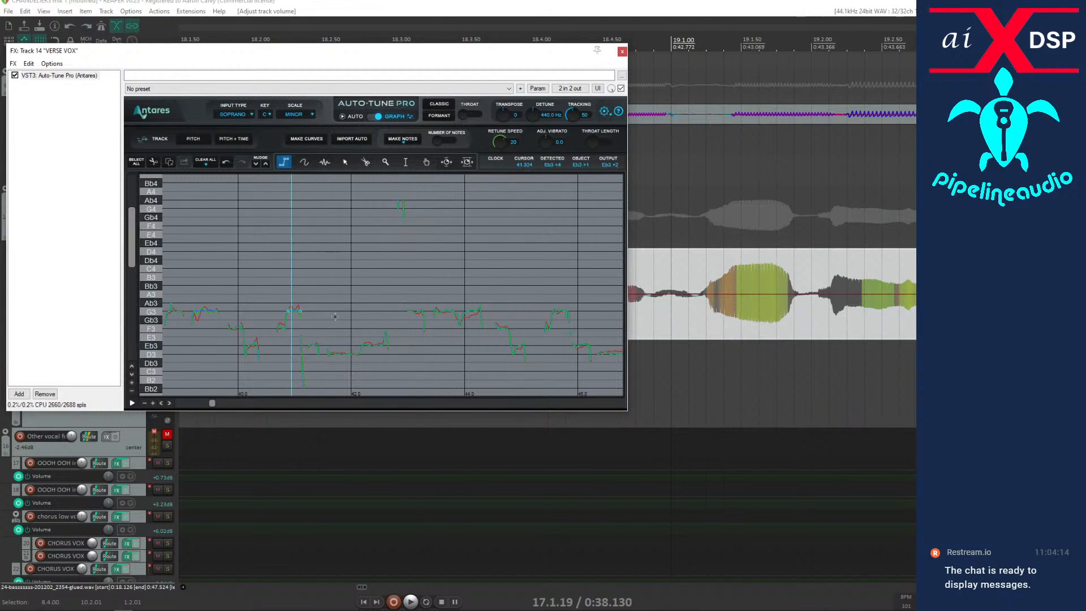
pyautogui.click(606, 113)
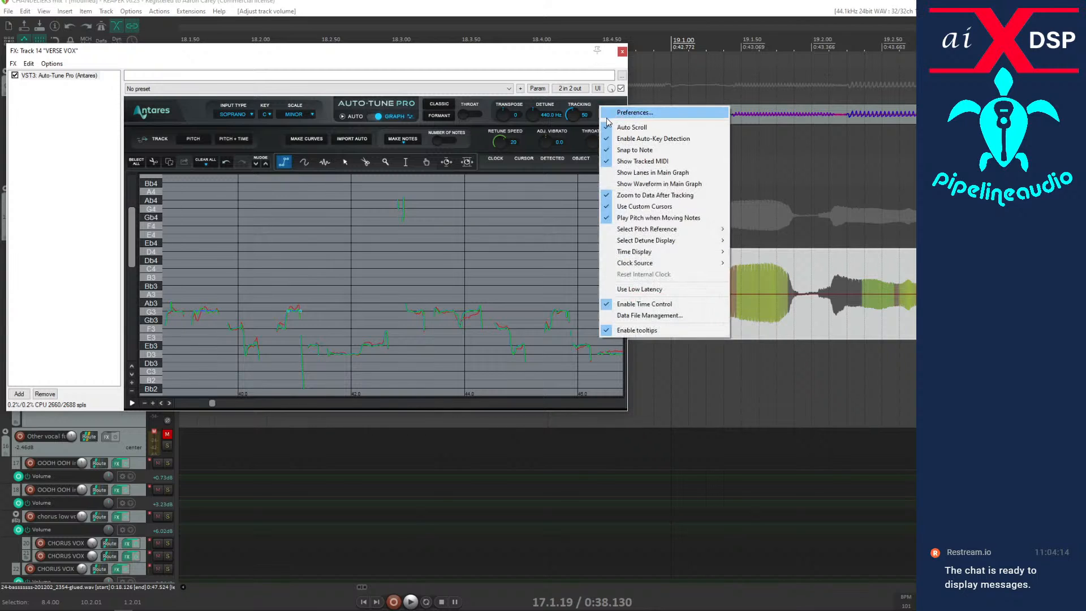
pyautogui.click(626, 185)
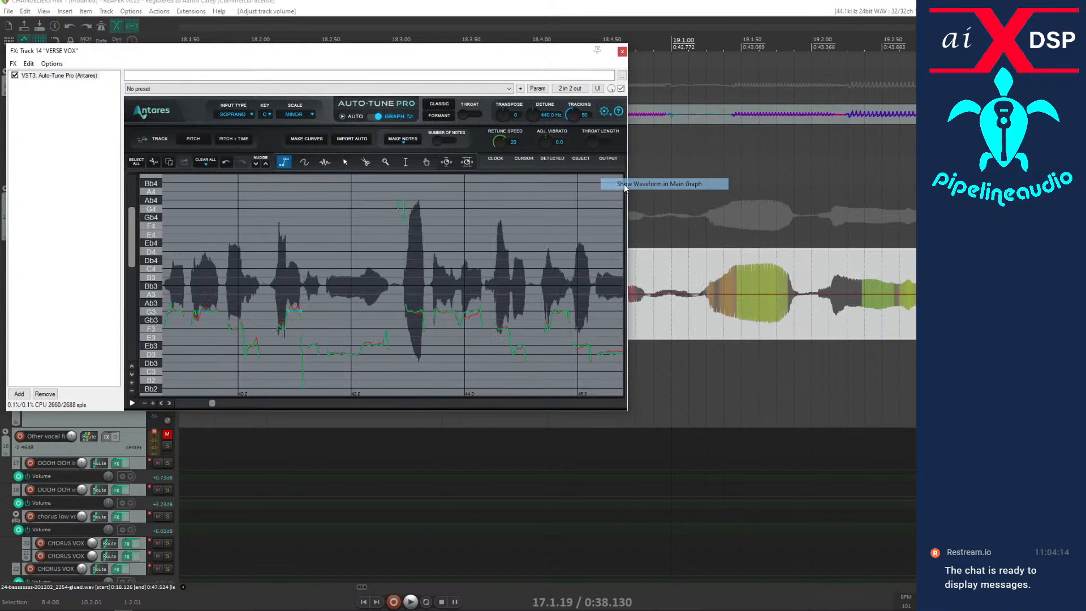
pyautogui.click(605, 115)
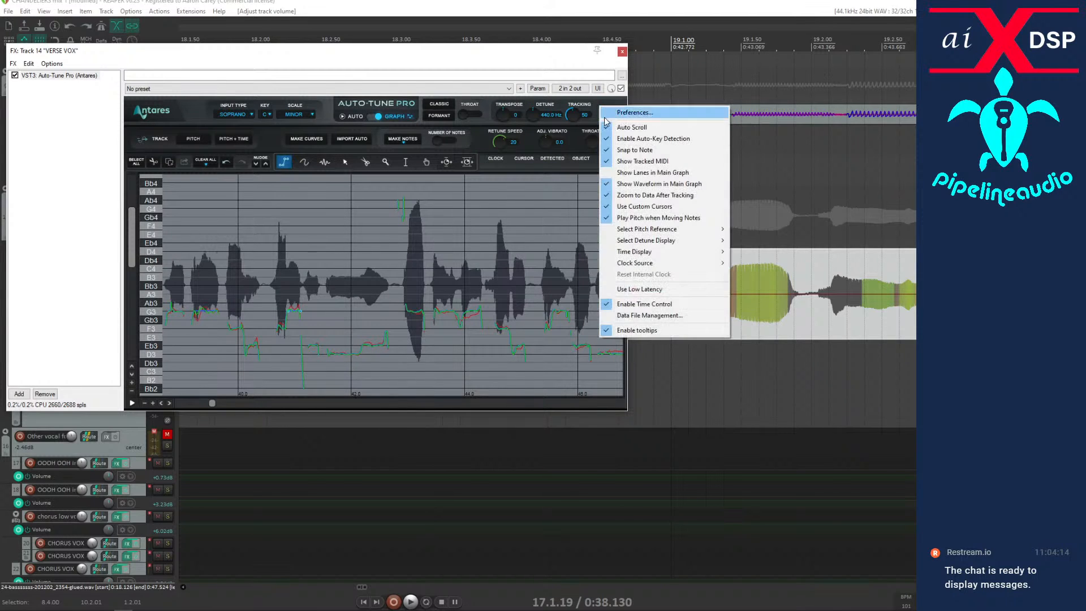
pyautogui.click(634, 113)
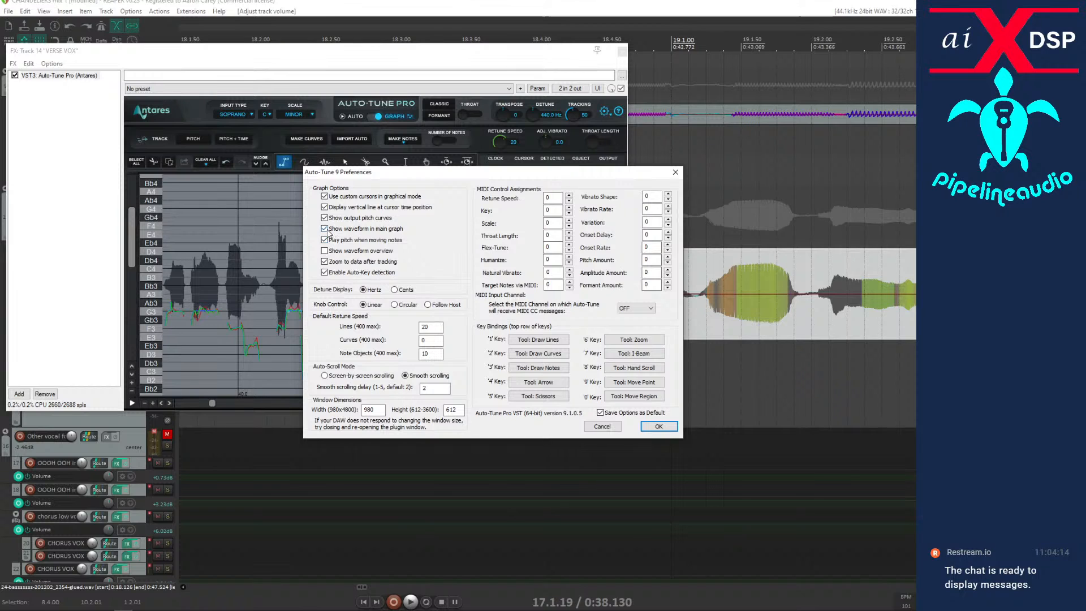
pyautogui.click(658, 426)
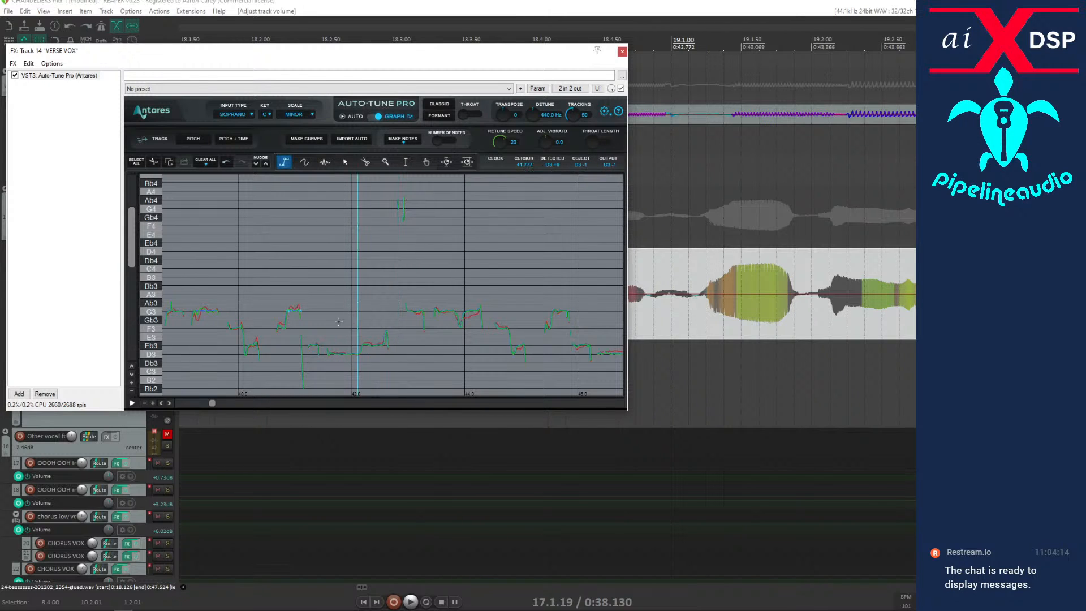
# Audition the corrected phrase from 17.1.19 and shift the effects window aside to uncover the second VERSE VOX clip.
pyautogui.press('space')
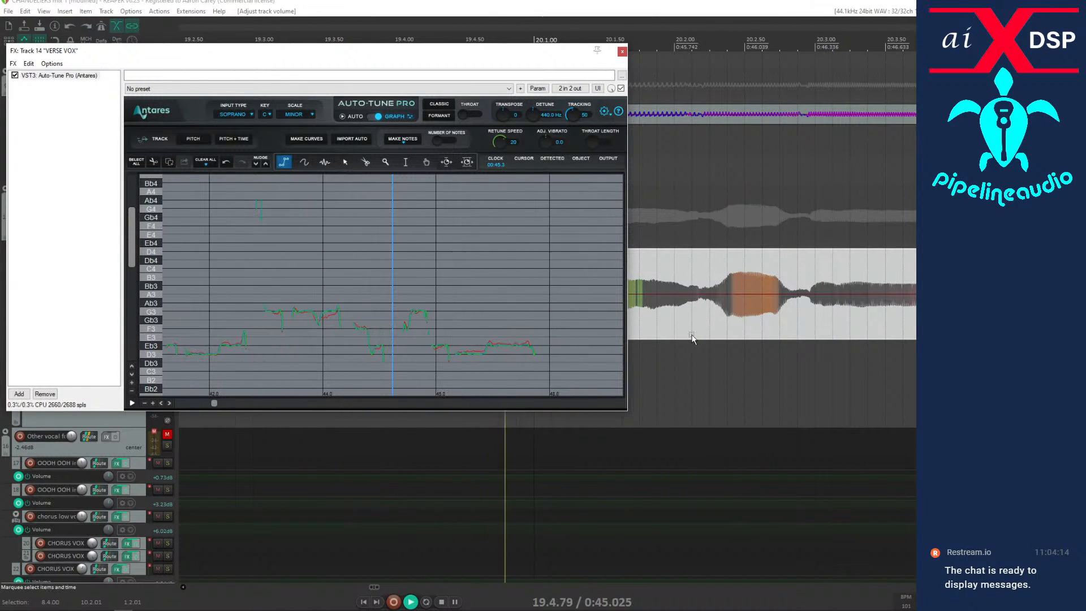
pyautogui.press('space')
pyautogui.scroll(-3, 723, 313)
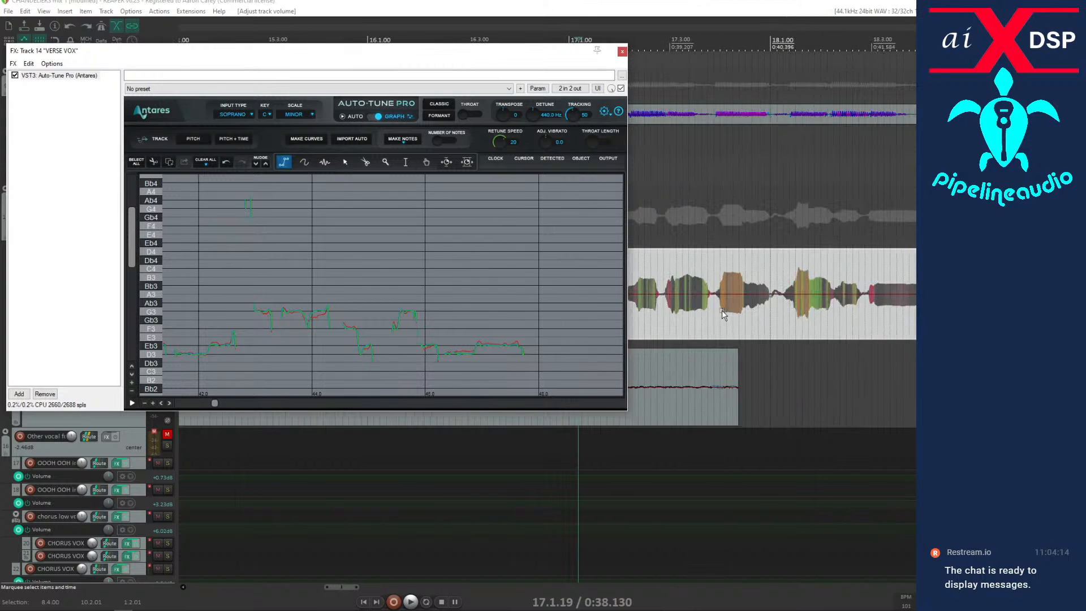
pyautogui.moveTo(540, 49); pyautogui.dragTo(435, 49)
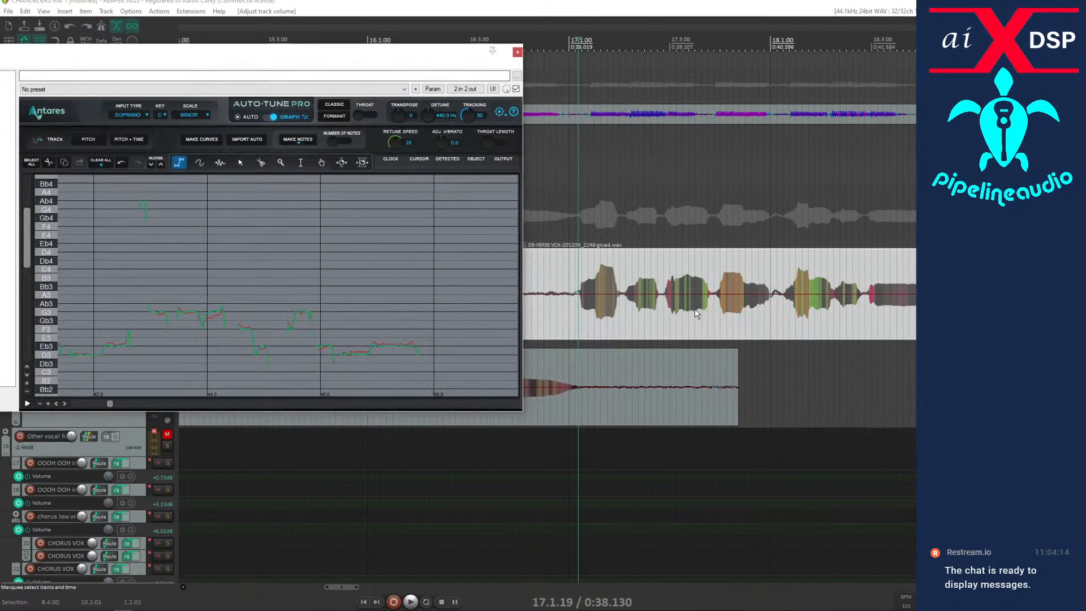
# Audition the second VERSE VOX clip from several points, including 19.2.55 and 19.2.06, to locate the off-pitch note.
pyautogui.scroll(-2, 721, 319)
pyautogui.click(725, 313)
pyautogui.press('space')
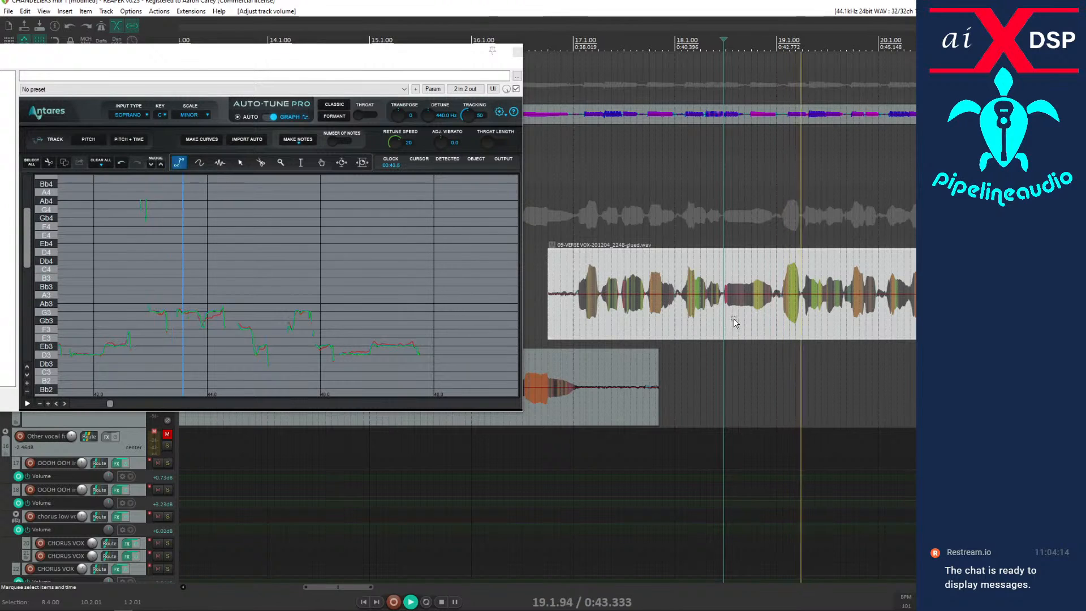
pyautogui.press('space')
pyautogui.press('space')
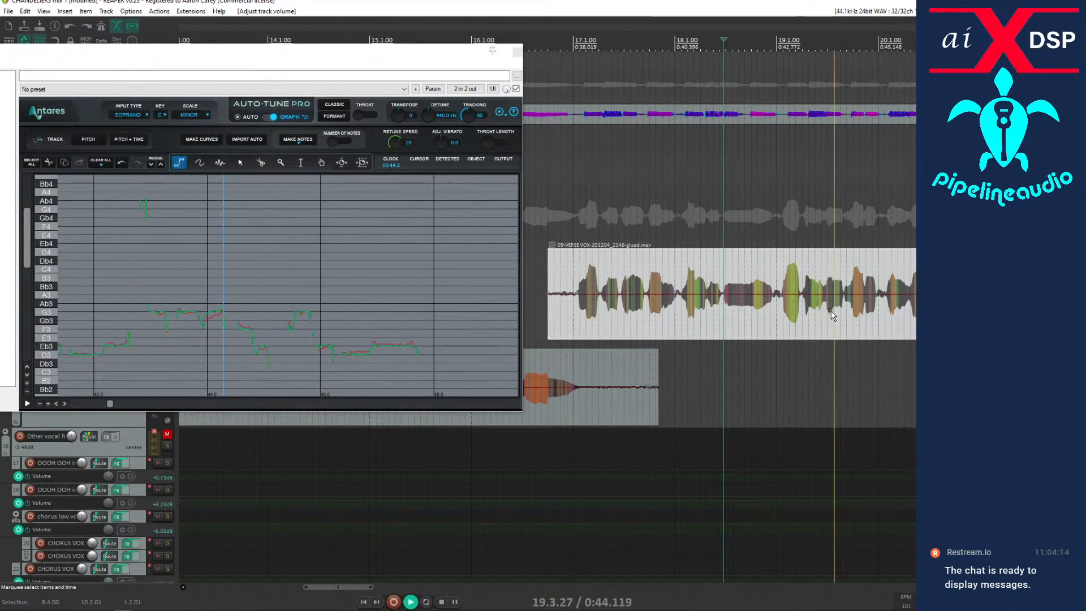
pyautogui.click(816, 318)
pyautogui.press('space')
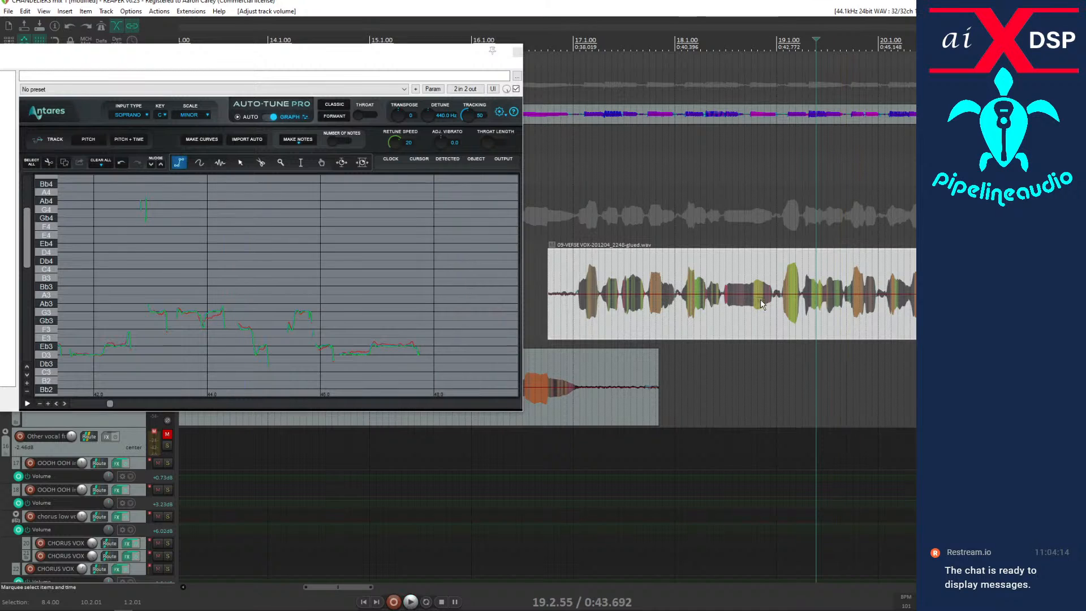
pyautogui.click(801, 315)
pyautogui.press('space')
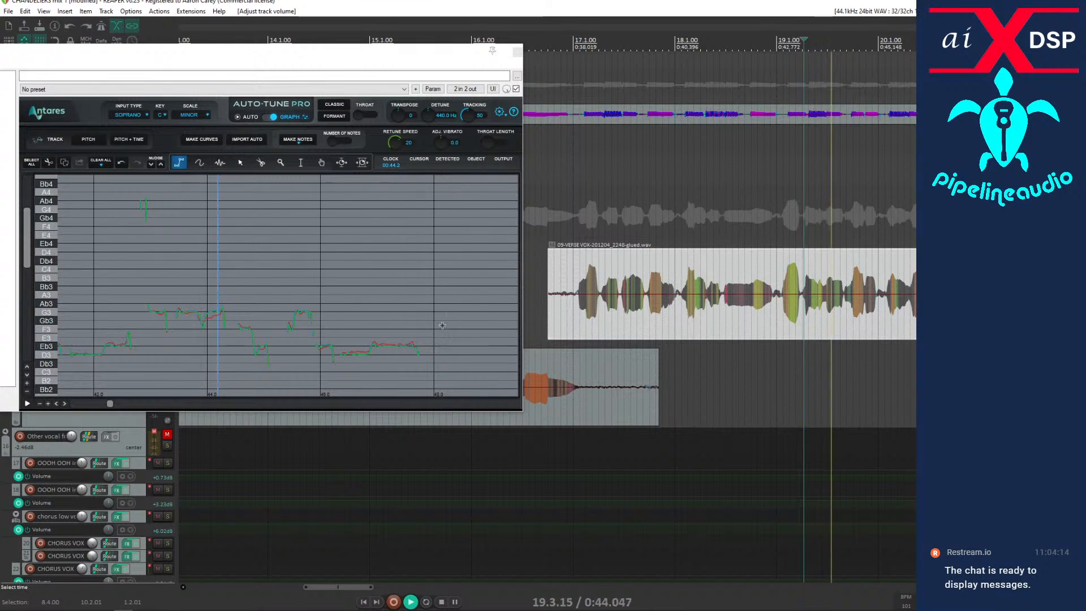
# Draw a flat correction line at G3 over the sagging note around 44 seconds, and audition it from 19.2.06.
pyautogui.press('space')
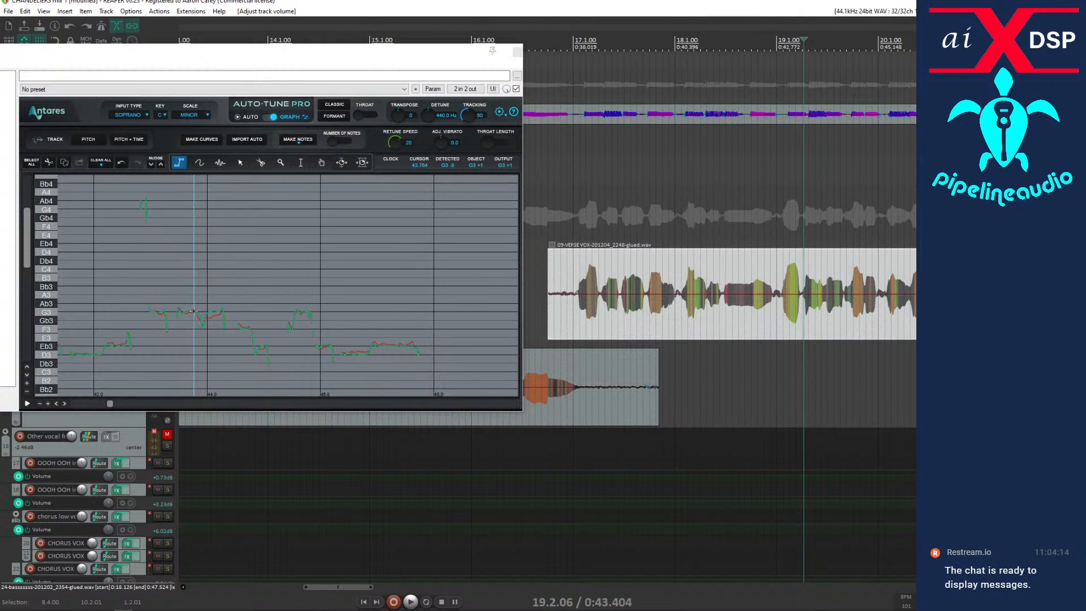
pyautogui.press('space')
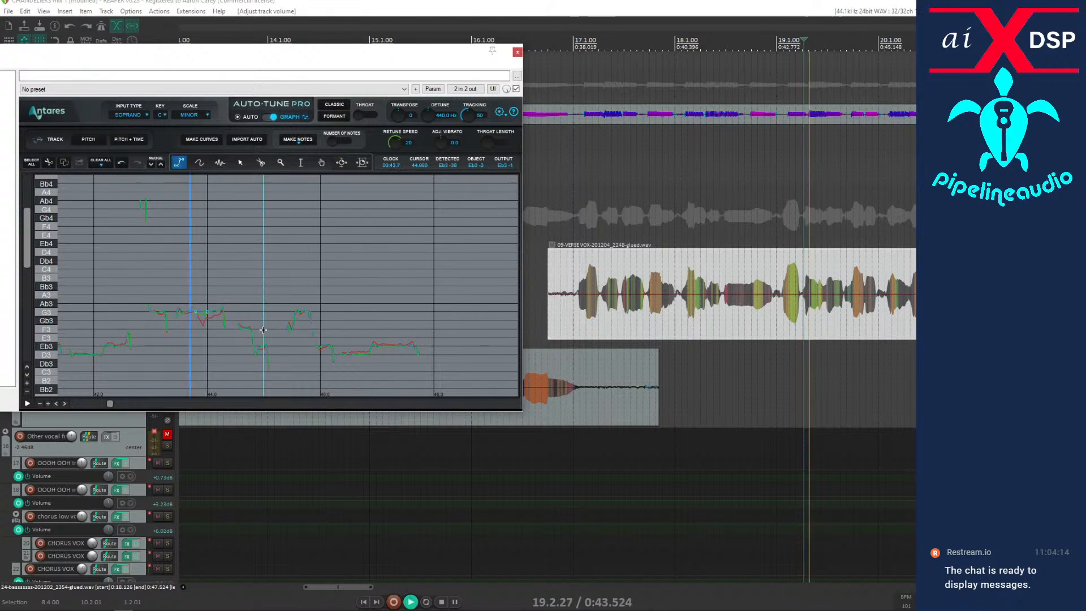
pyautogui.press('space')
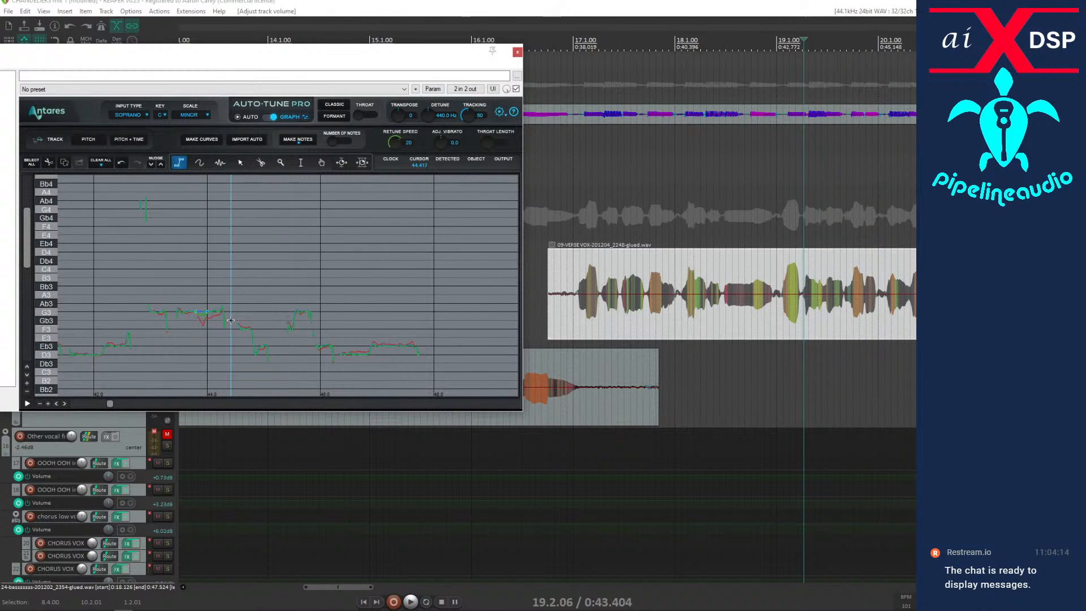
pyautogui.press('space')
pyautogui.press('space')
# Select the note region around 44 seconds, create correction curves from its tracked pitch, and audition from 19.2.06.
pyautogui.click(301, 162)
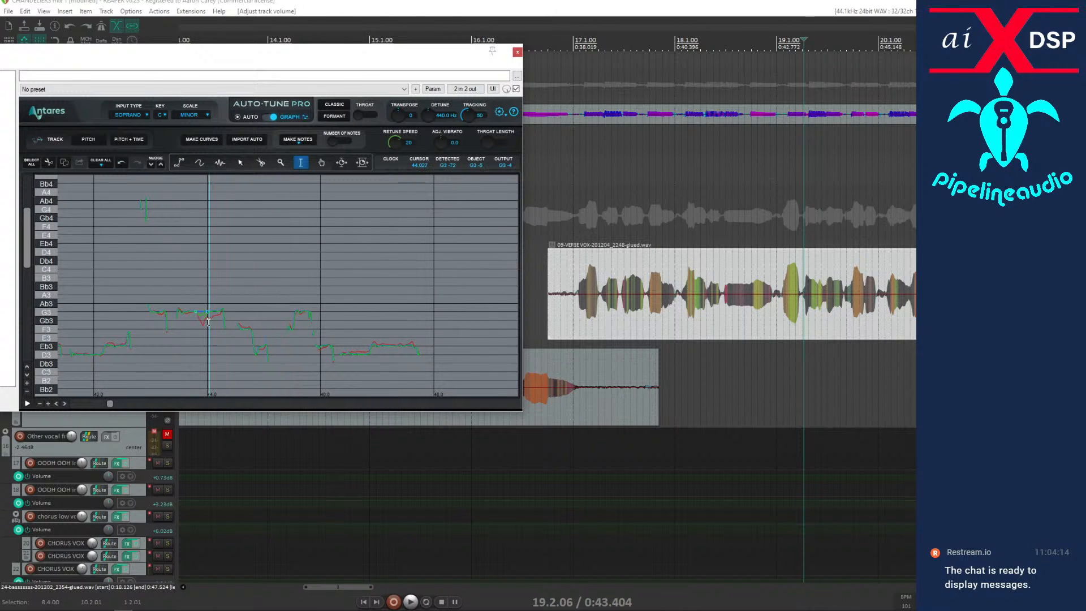
pyautogui.moveTo(207, 323); pyautogui.dragTo(221, 322)
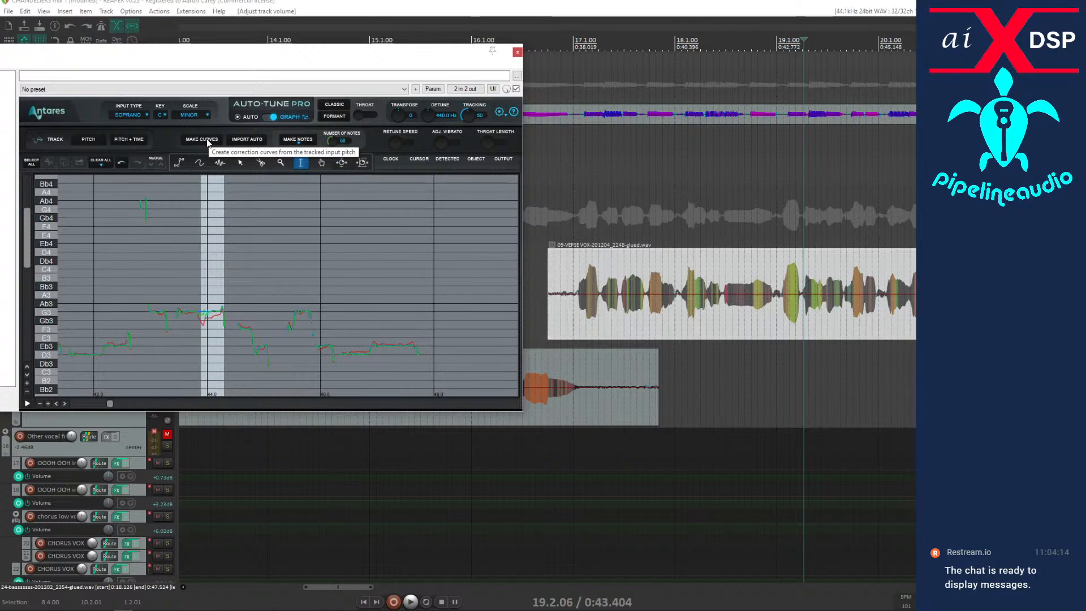
pyautogui.click(207, 140)
pyautogui.click(269, 228)
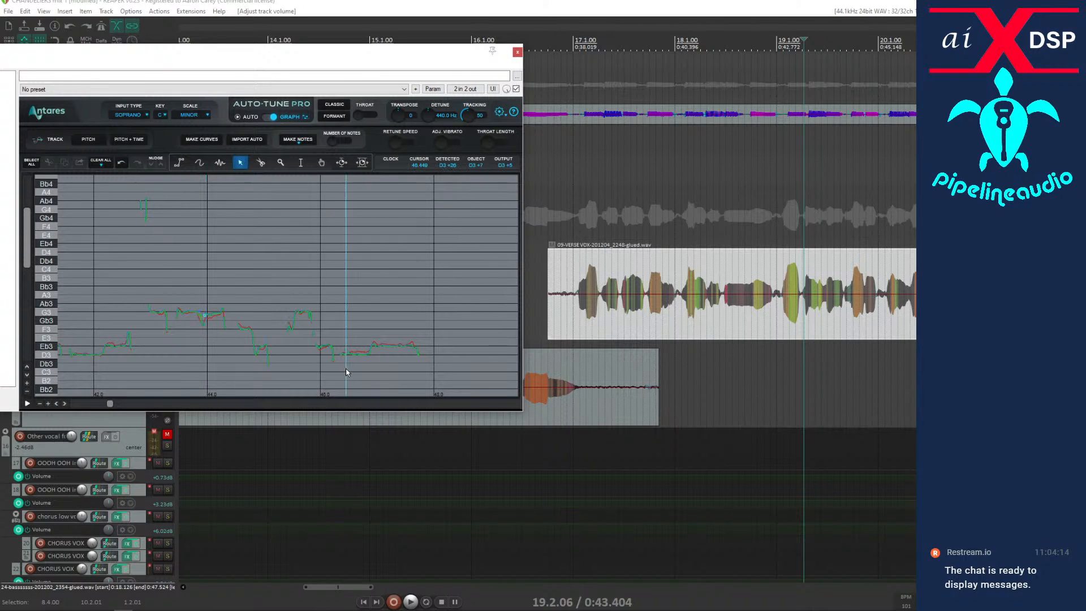
pyautogui.press('space')
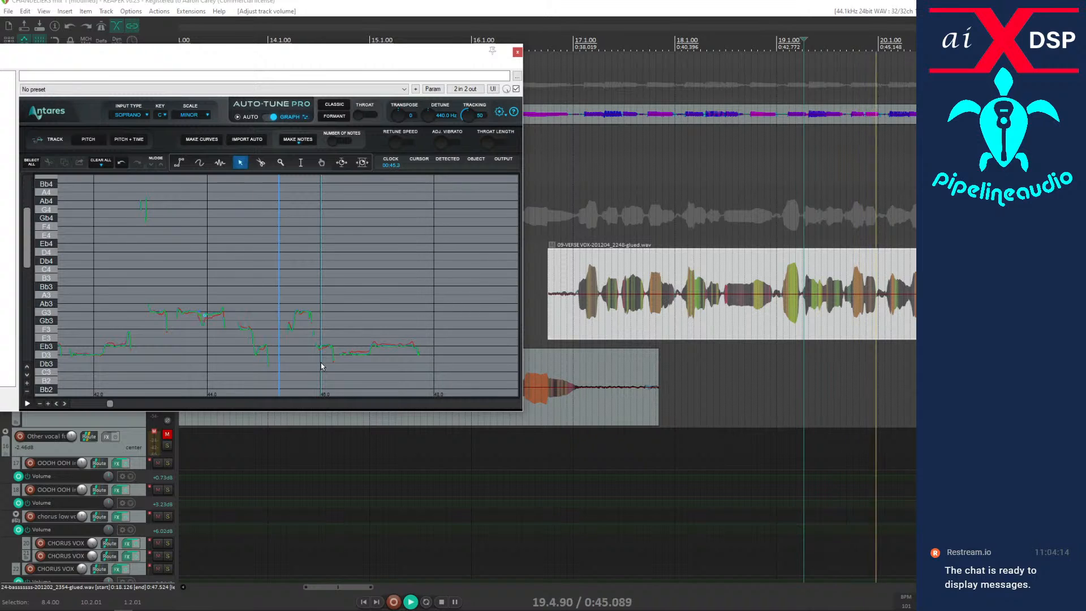
# Draw a flat correction line at Eb3 over the low note near 45 seconds, and audition it from 19.2.06.
pyautogui.press('space')
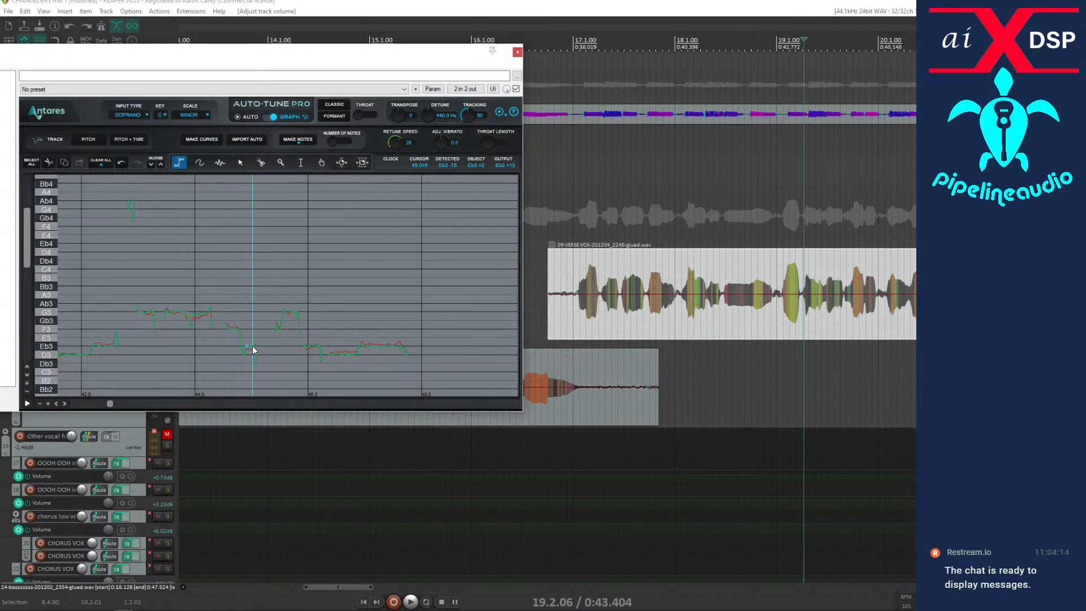
pyautogui.press('space')
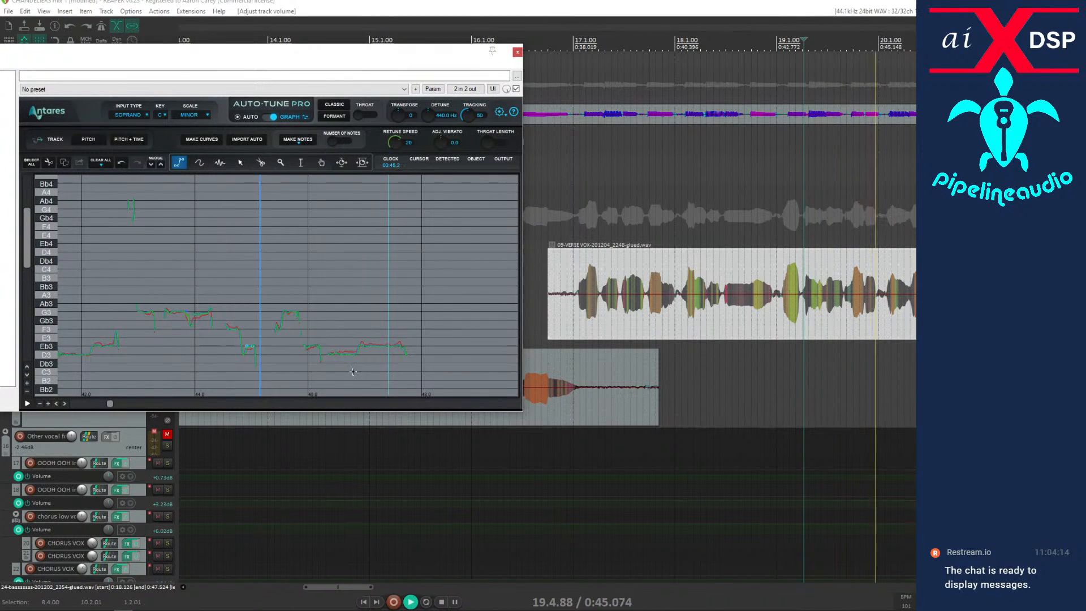
pyautogui.press('space')
pyautogui.press('space')
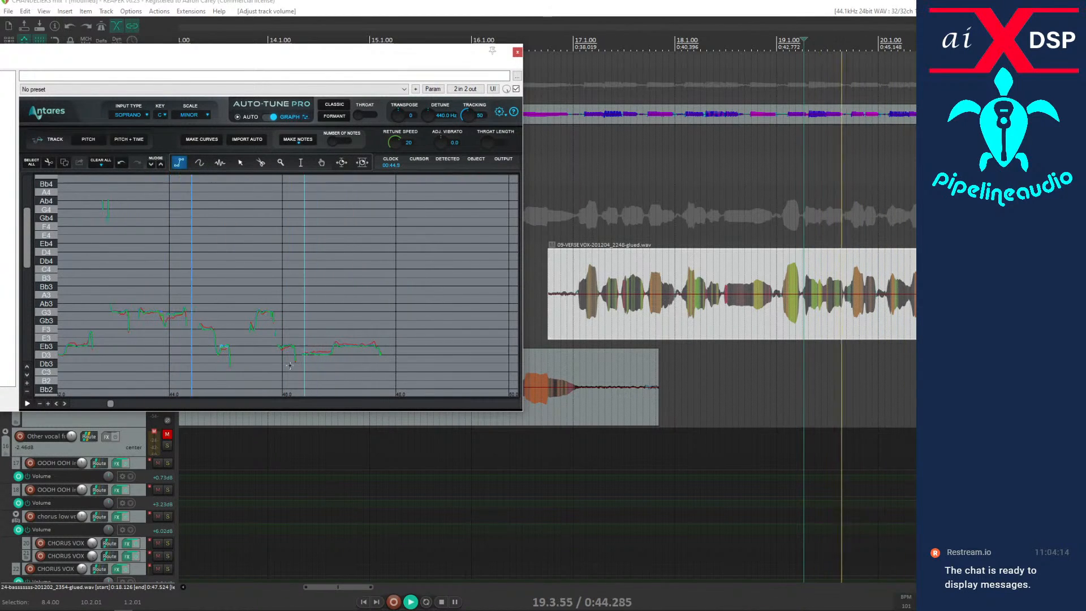
# Lower the correction line near 45 seconds to D3 and audition the phrase again from 19.2.06.
pyautogui.press('space')
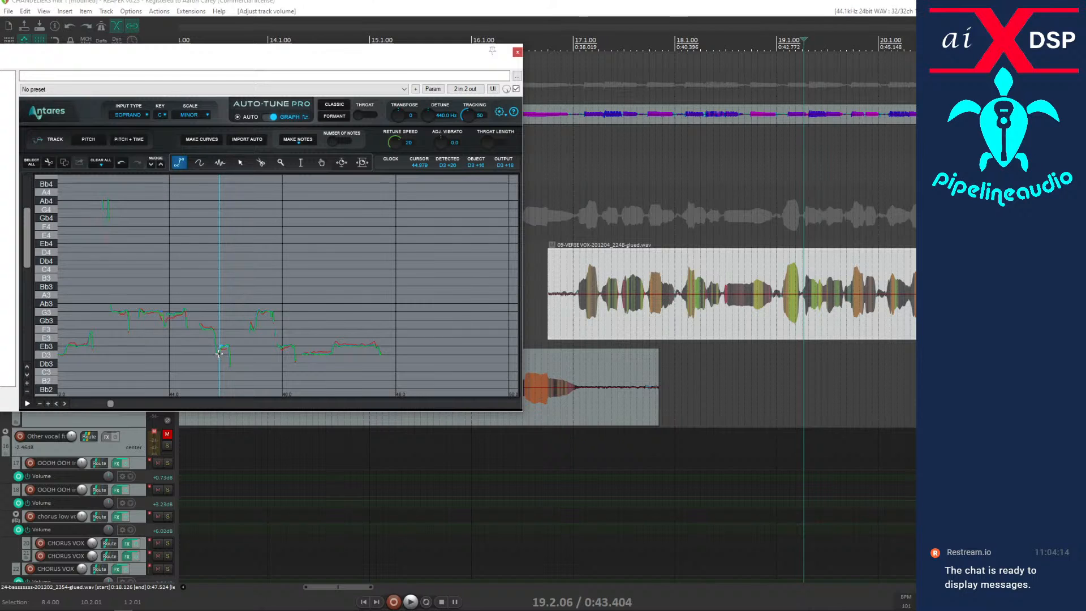
pyautogui.press('space')
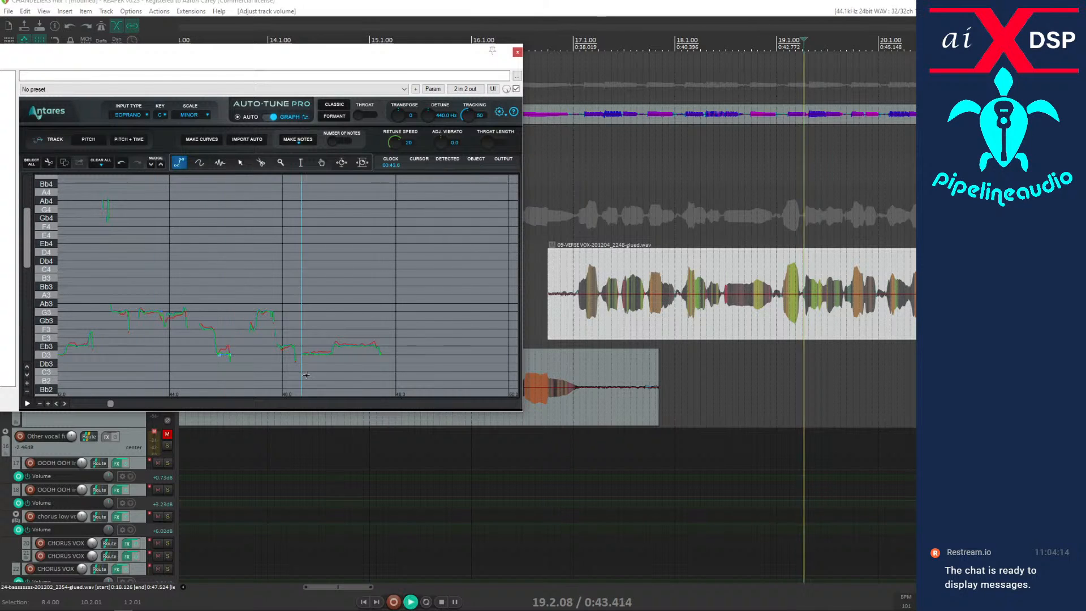
pyautogui.press('space')
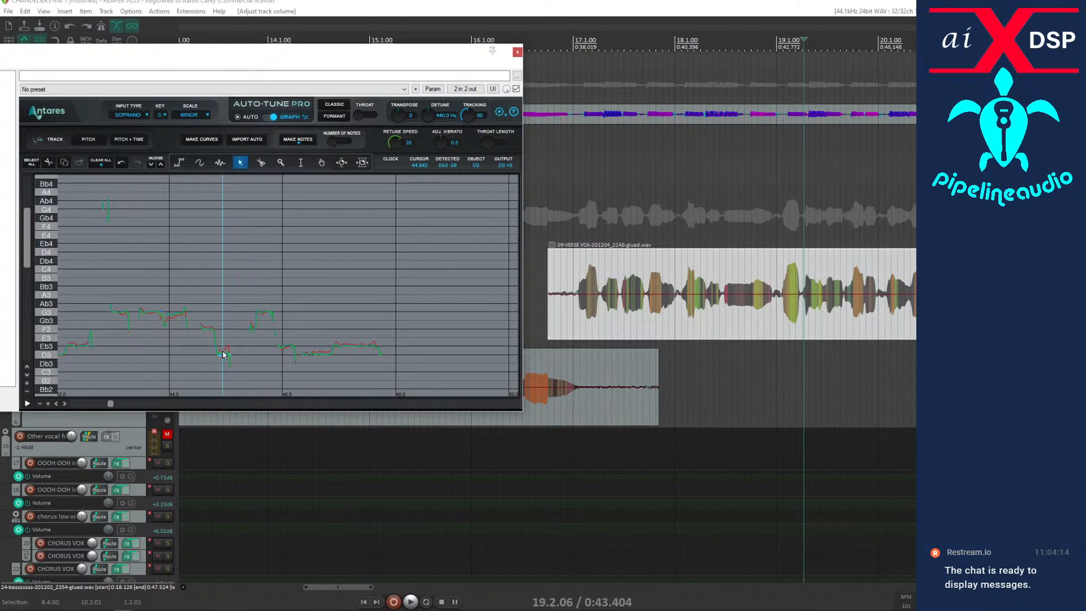
pyautogui.press('space')
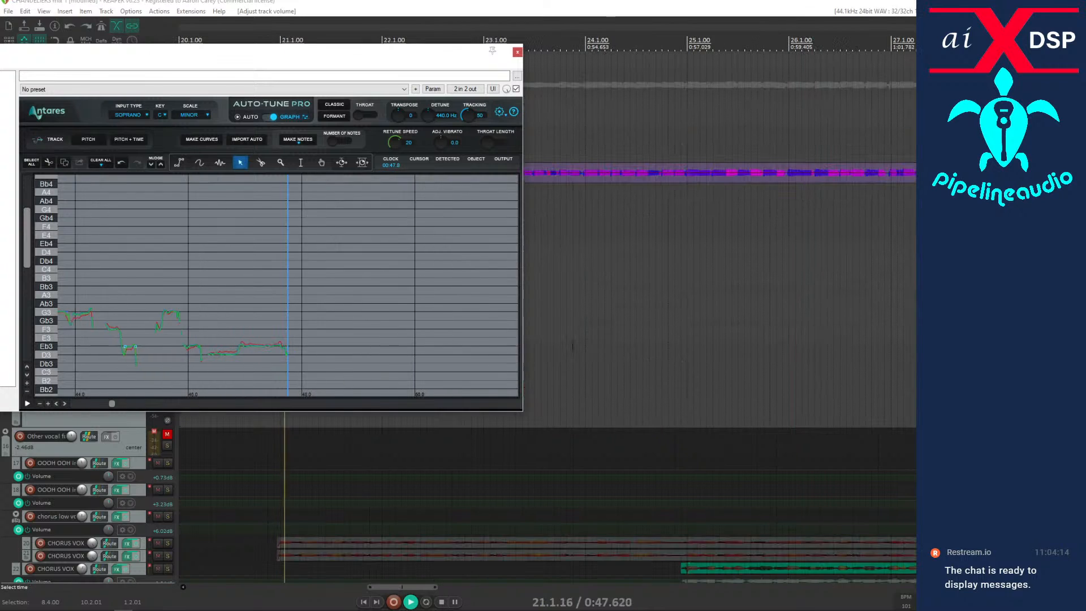
# Close the VERSE VOX effects window and bring the whole verse arrangement into view on the timeline.
pyautogui.click(517, 52)
pyautogui.scroll(-4, 443, 240)
pyautogui.scroll(-3, 444, 239)
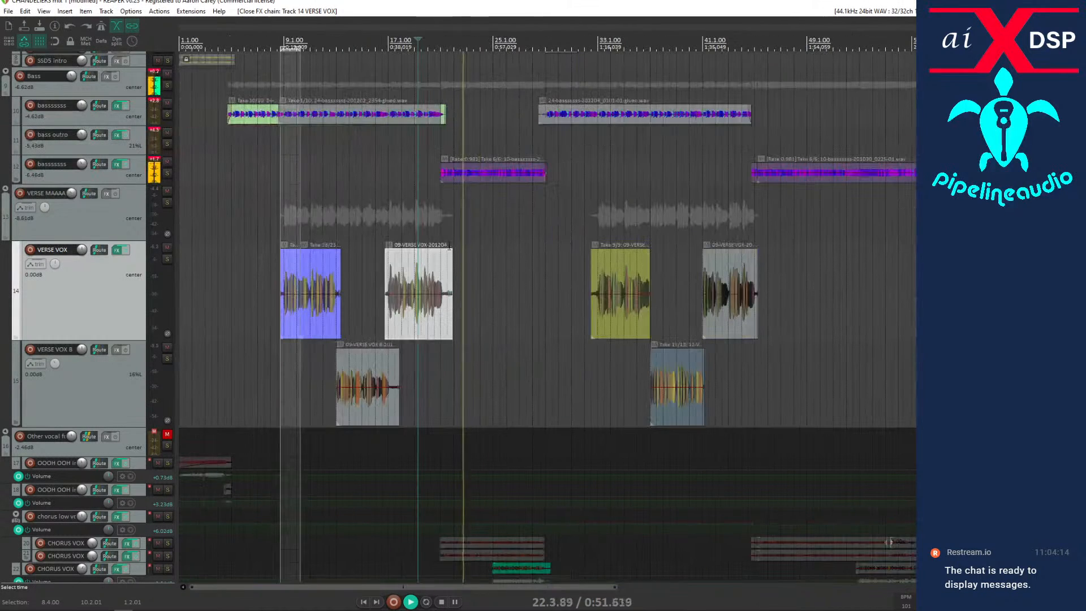
# Render the first-verse VERSE VOX items through the track effects as new mono takes, and bypass the track's effects.
pyautogui.press('space')
pyautogui.moveTo(262, 273); pyautogui.dragTo(484, 300)
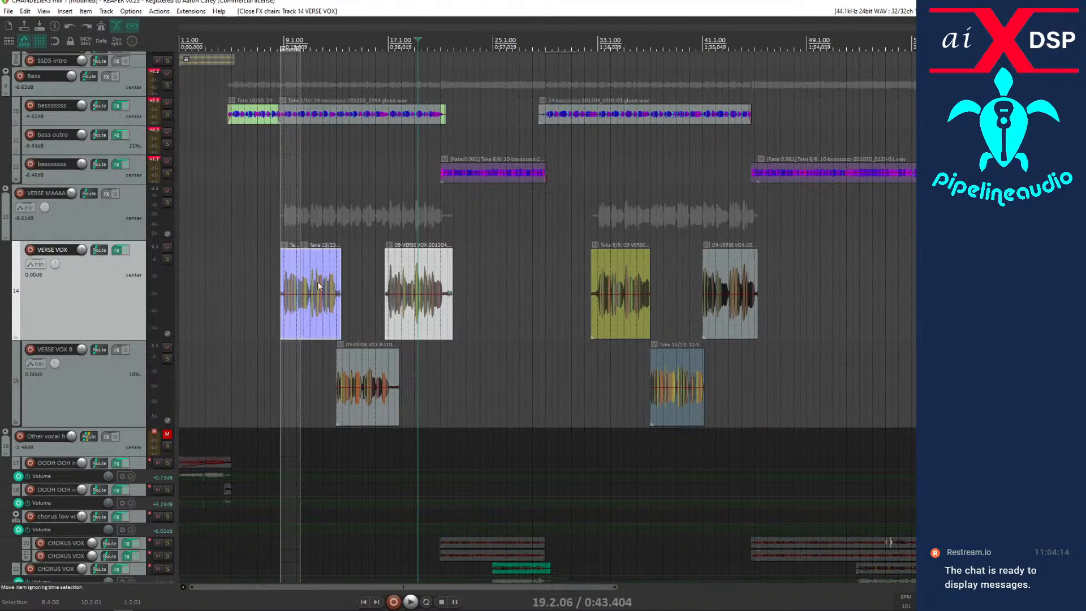
pyautogui.rightClick(306, 268)
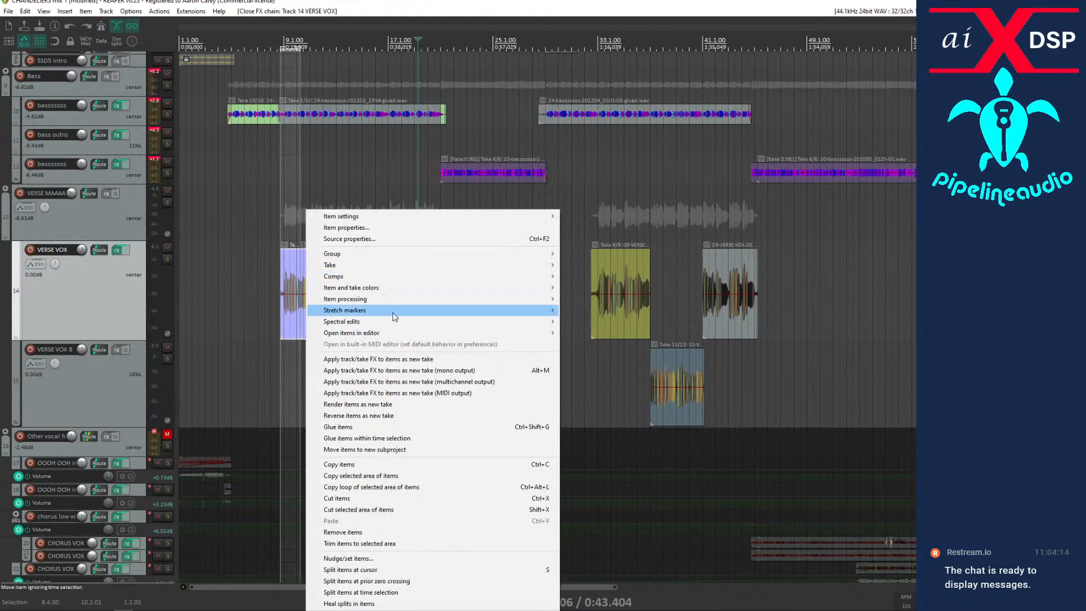
pyautogui.click(454, 371)
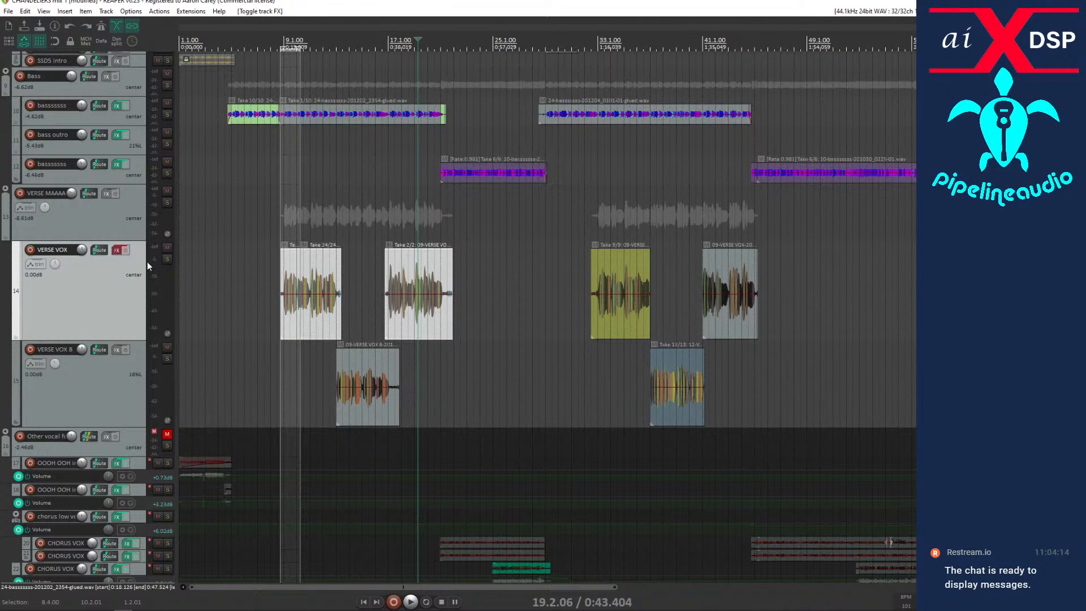
# Audition the rendered first-verse vocals from the start of the verse, and select the last VERSE VOX item of that verse.
pyautogui.click(277, 320)
pyautogui.press('space')
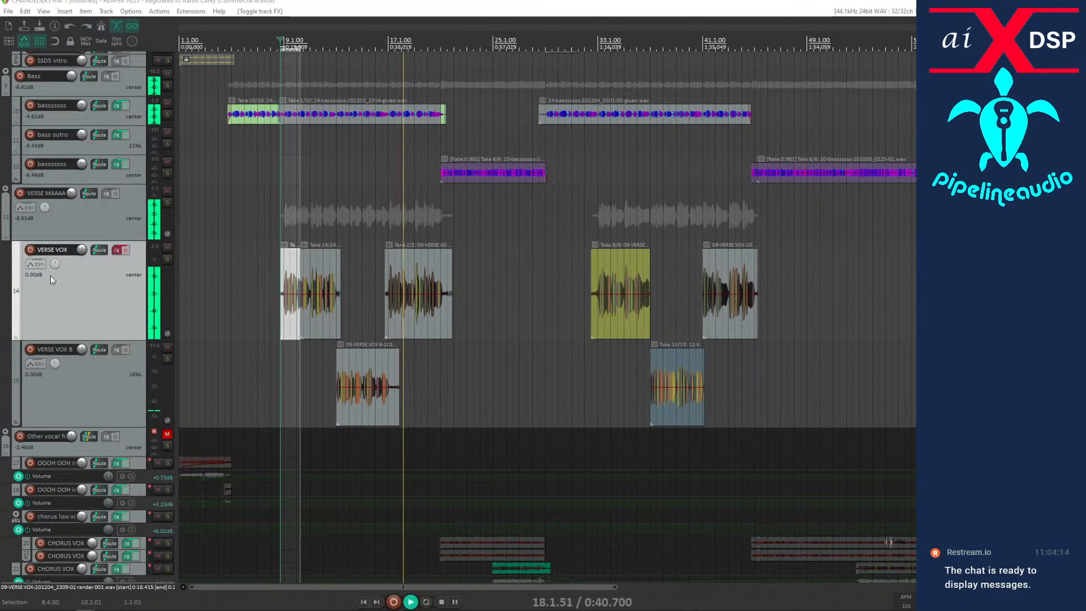
pyautogui.click(428, 324)
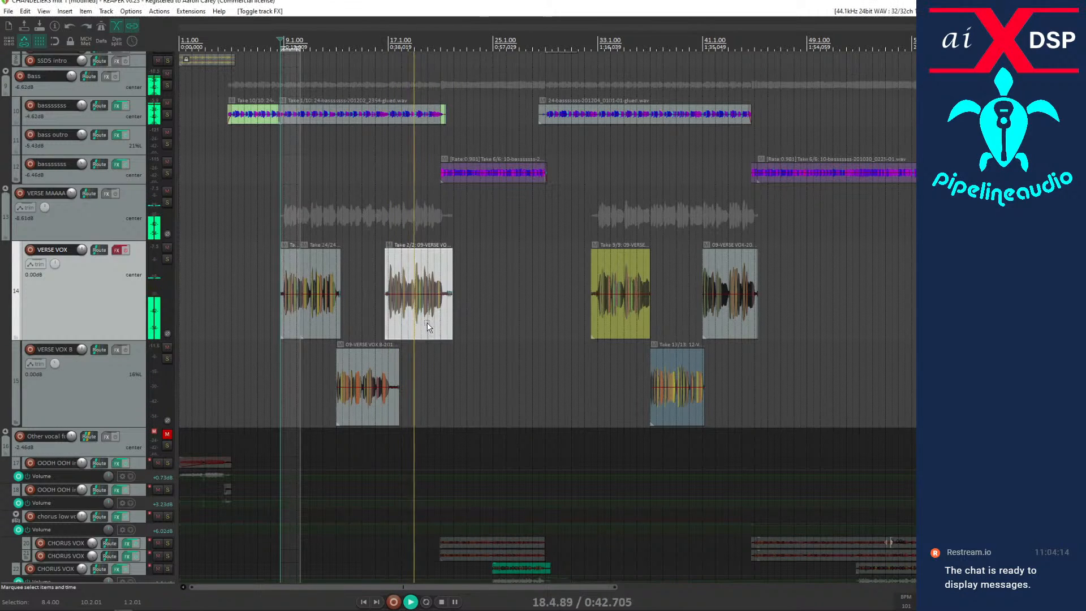
pyautogui.scroll(5, 427, 322)
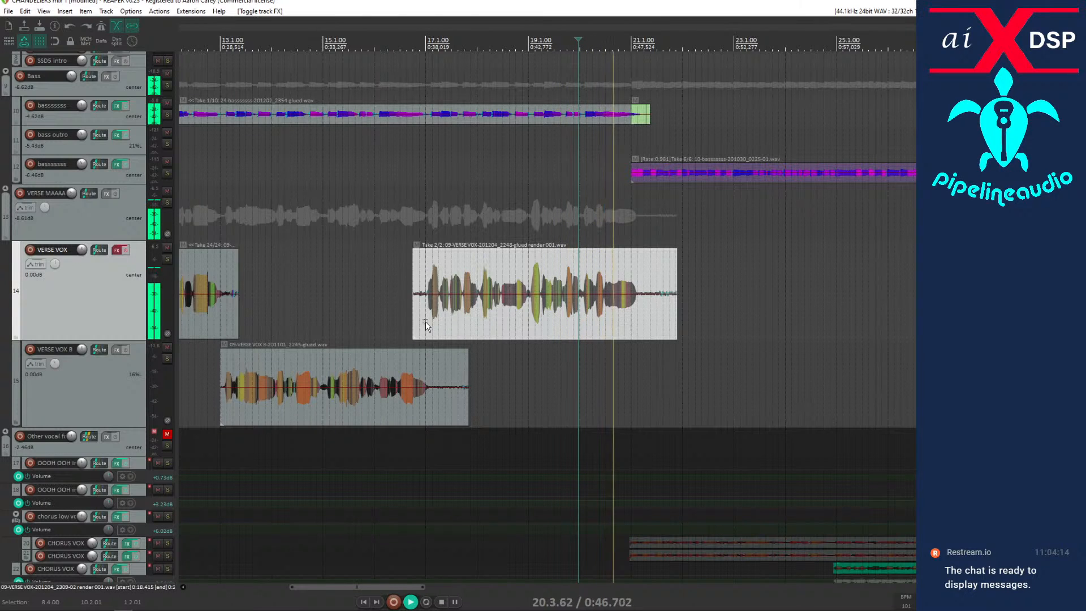
pyautogui.press('space')
# Play the song from 12.1.77 through both verses to capture the VERSE VOX B pitch in Auto-Tune Pro.
pyautogui.scroll(-5, 459, 304)
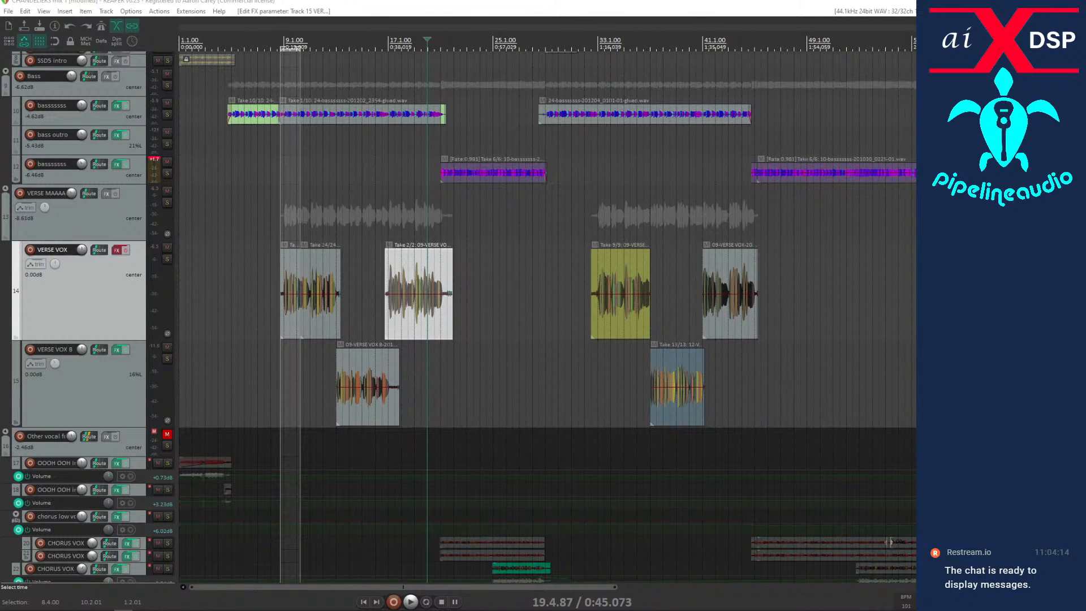
pyautogui.click(325, 439)
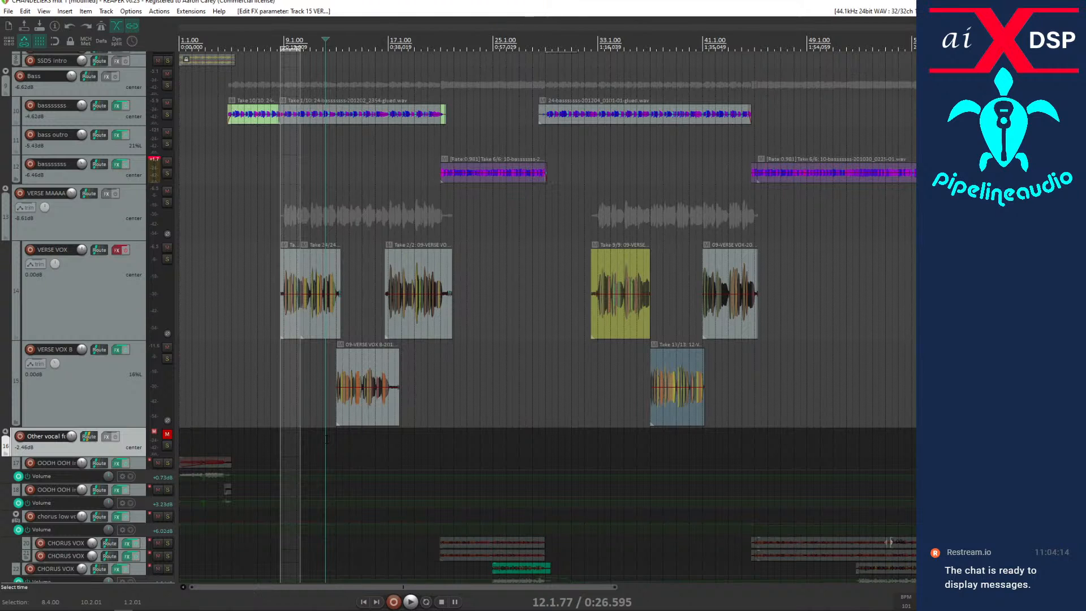
pyautogui.press('space')
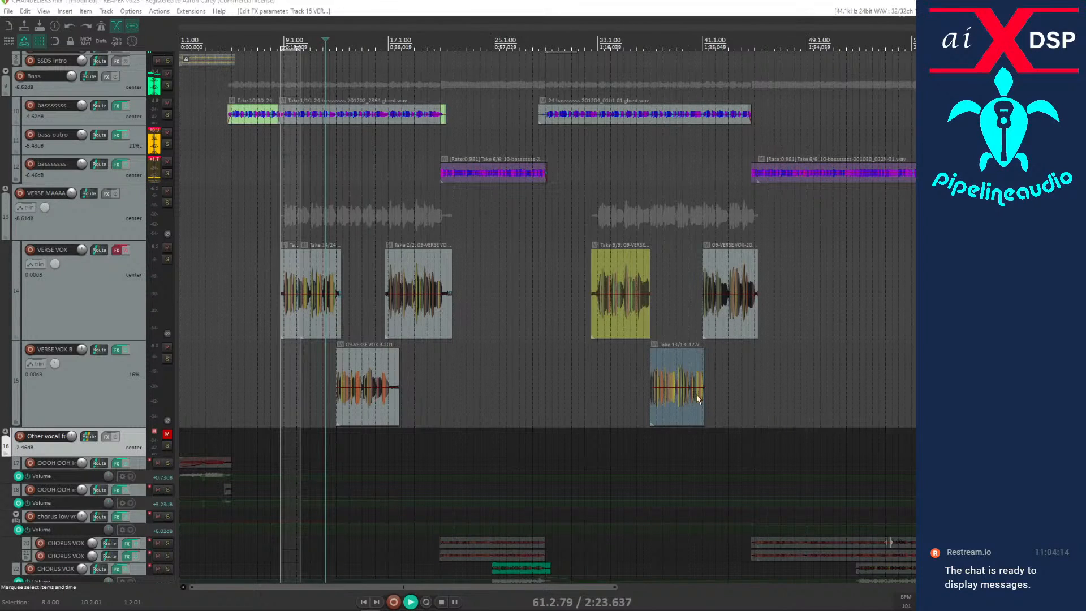
# Select the first-verse VERSE VOX B item and open its track's Auto-Tune Pro graph.
pyautogui.click(681, 406)
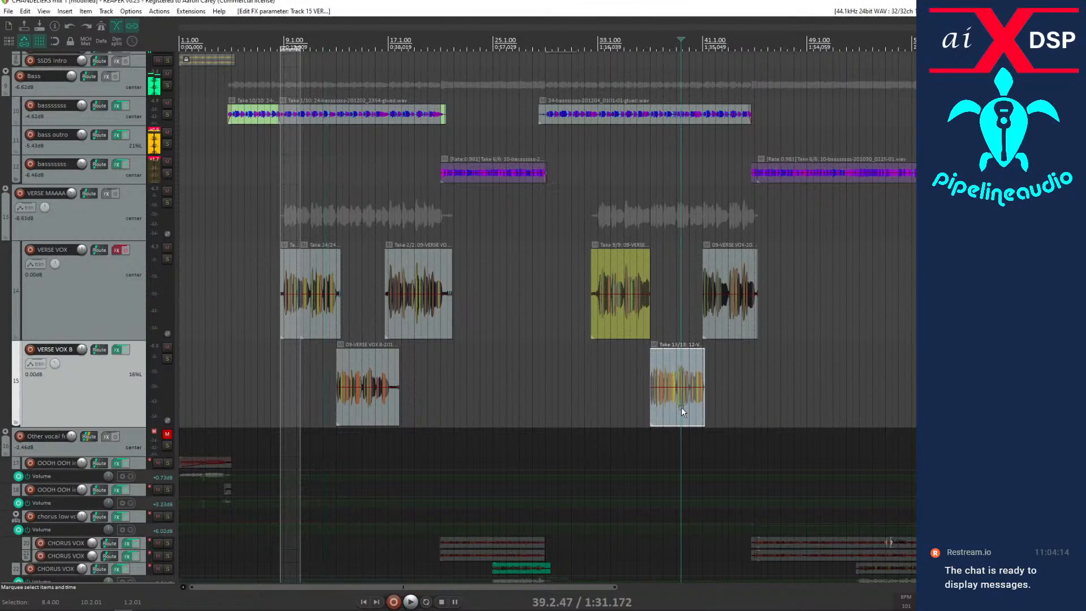
pyautogui.click(338, 407)
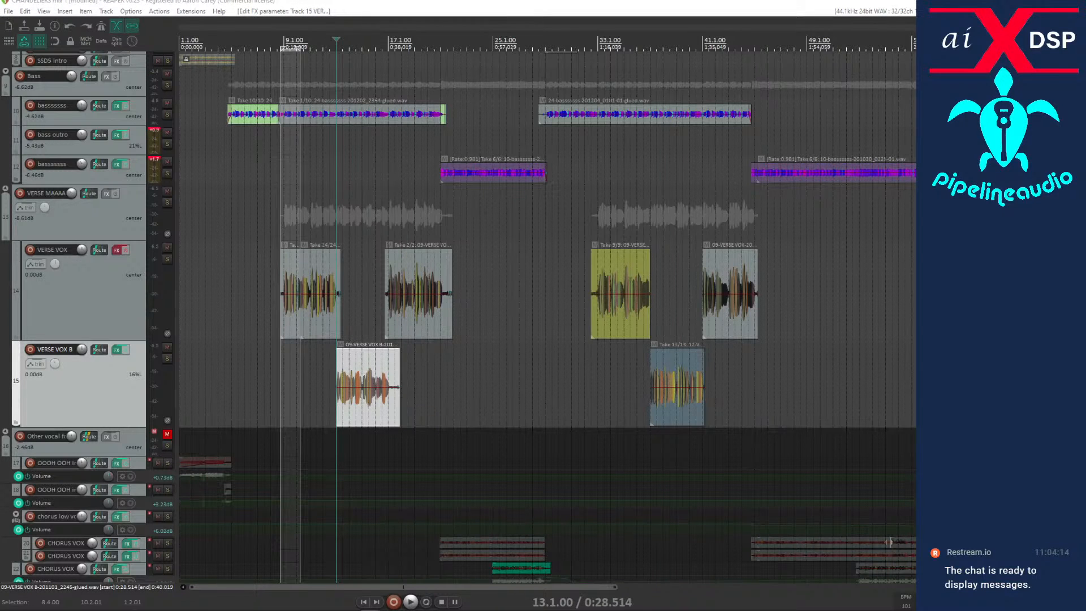
pyautogui.click(368, 416)
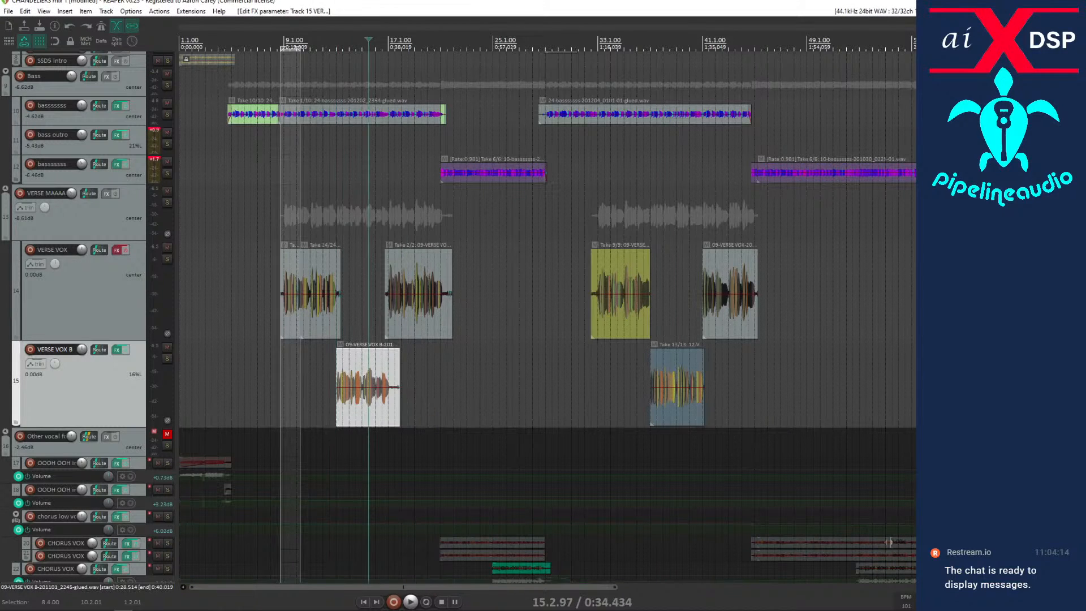
pyautogui.moveTo(472, 36); pyautogui.dragTo(456, 36)
pyautogui.scroll(2, 452, 464)
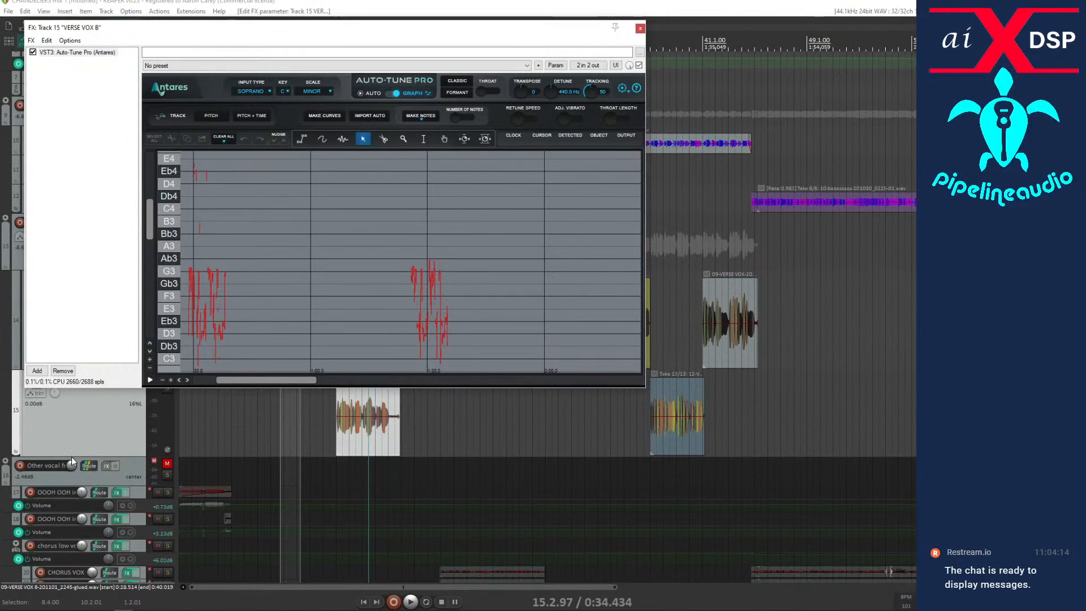
# Audition the first-verse VERSE VOX B phrase from 13.1.00 while examining its tracked notes in close view on the graph.
pyautogui.click(336, 478)
pyautogui.press('space')
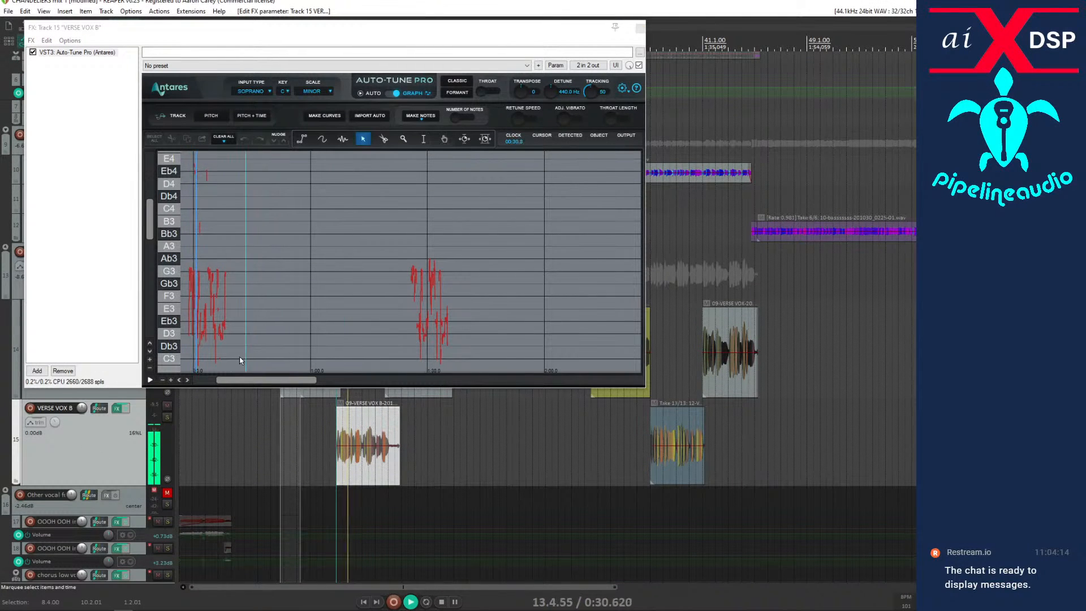
pyautogui.click(168, 381)
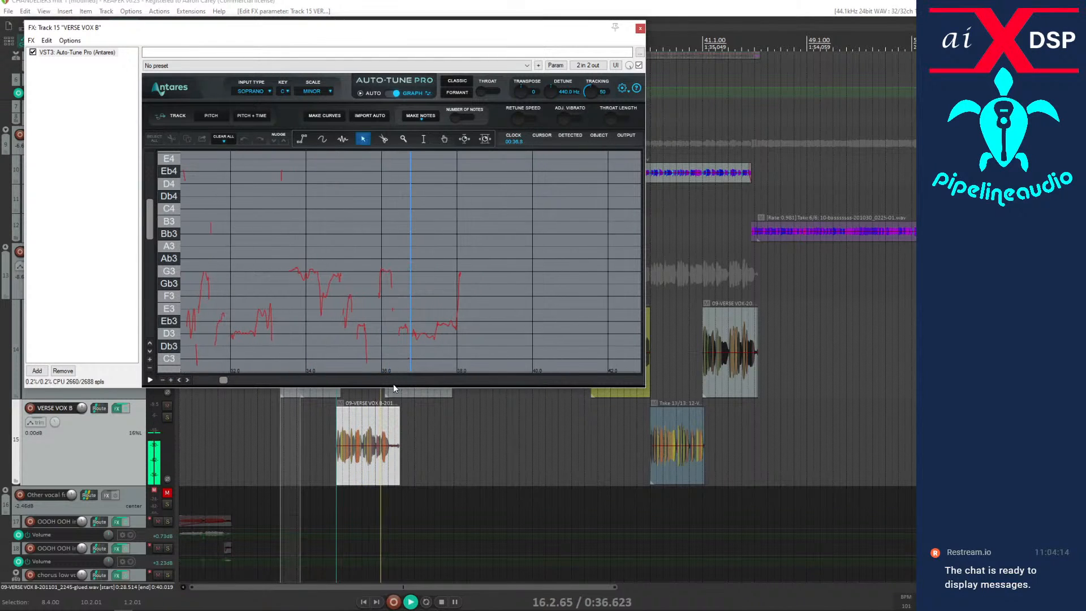
pyautogui.press('space')
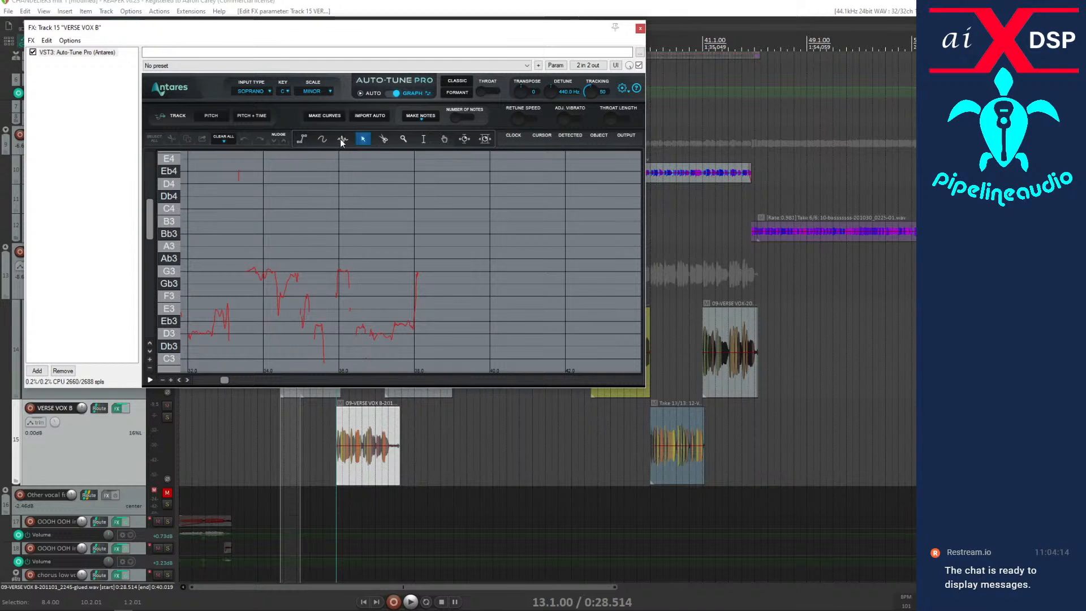
# Import the automatic pitch correction into the VERSE VOX B graph as curves, and audition the phrase from 13.1.00.
pyautogui.click(362, 117)
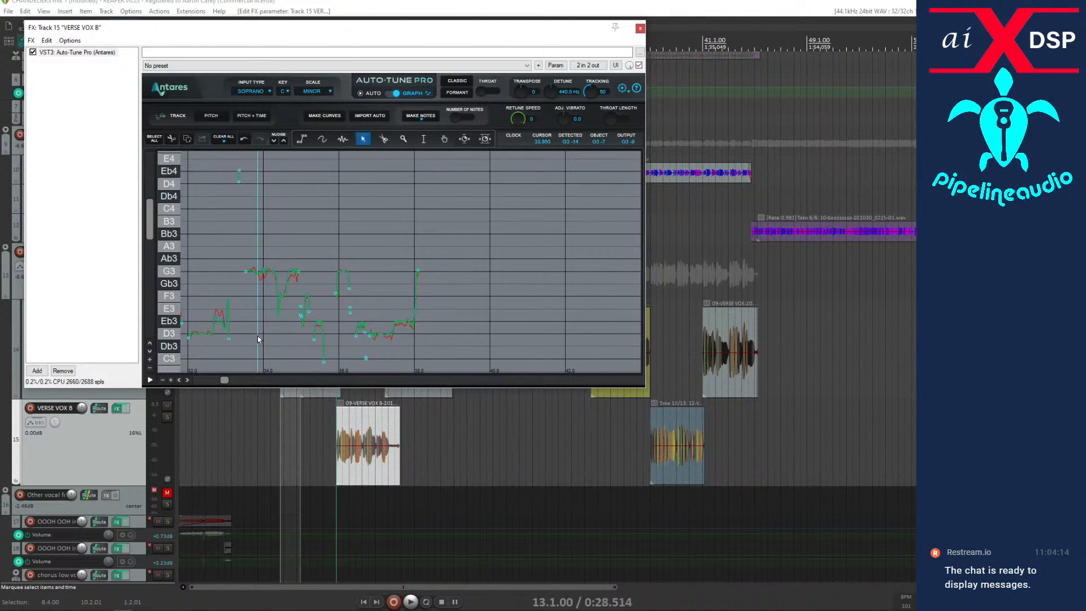
pyautogui.press('space')
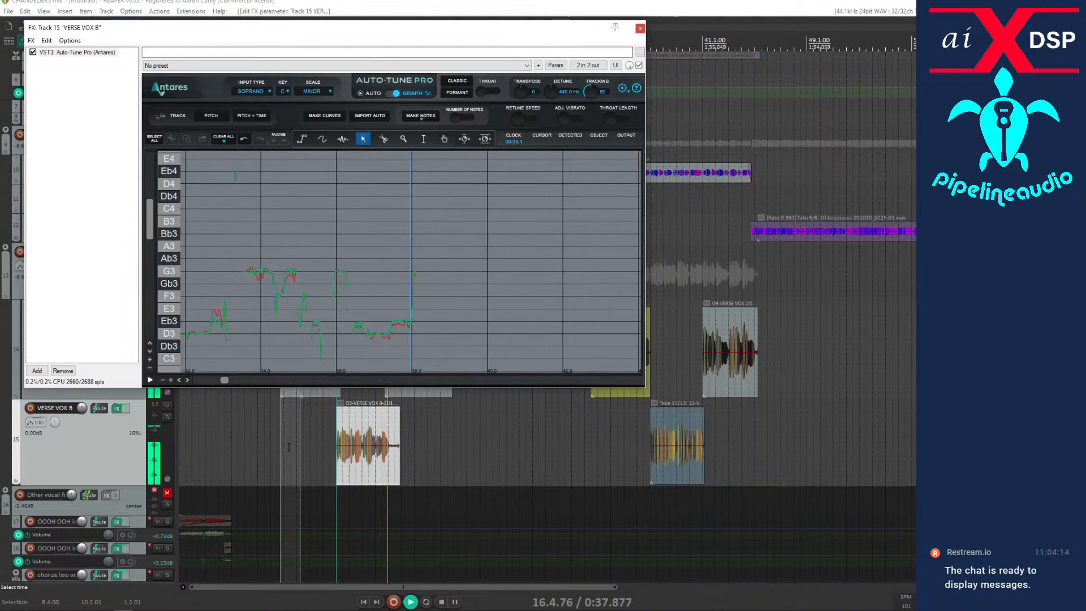
pyautogui.press('space')
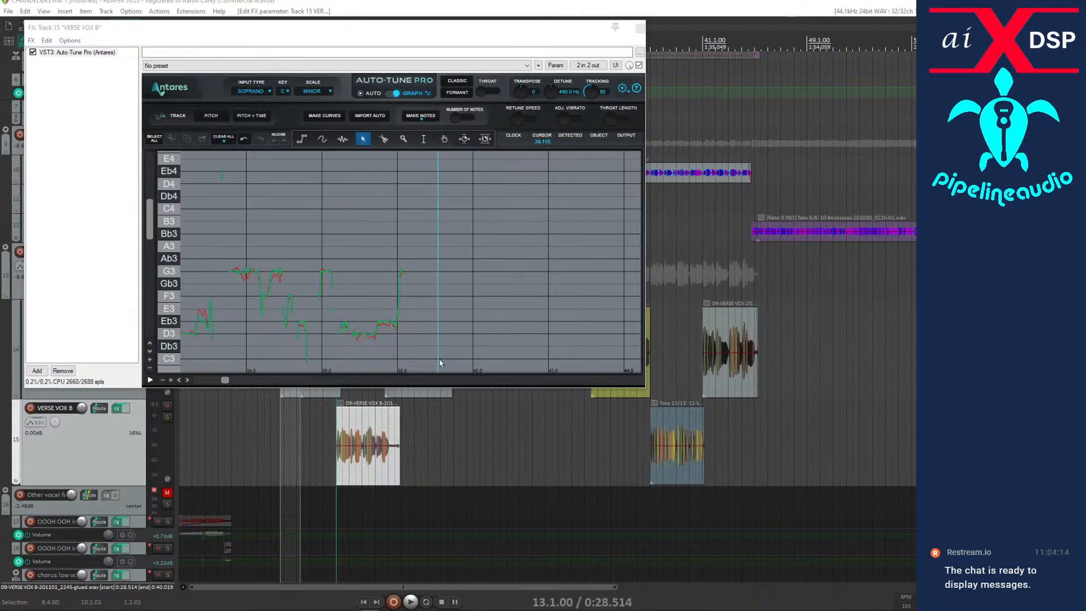
# Audition the corrected VERSE VOX B phrase from just before its item, and replay its second half from 15.1.11.
pyautogui.click(319, 442)
pyautogui.press('space')
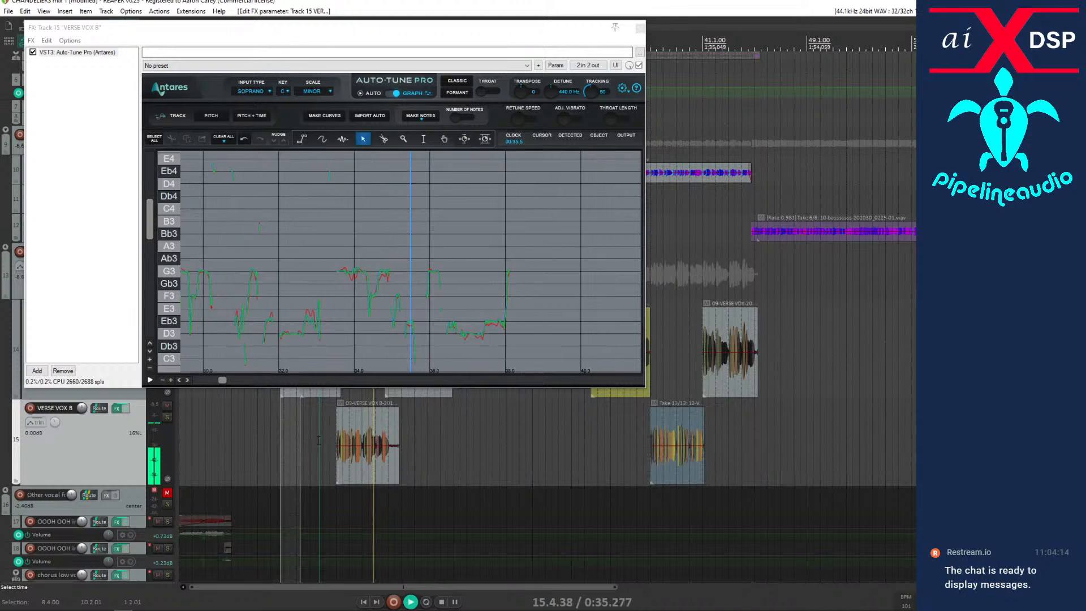
pyautogui.click(374, 463)
pyautogui.scroll(4, 371, 463)
pyautogui.press('space')
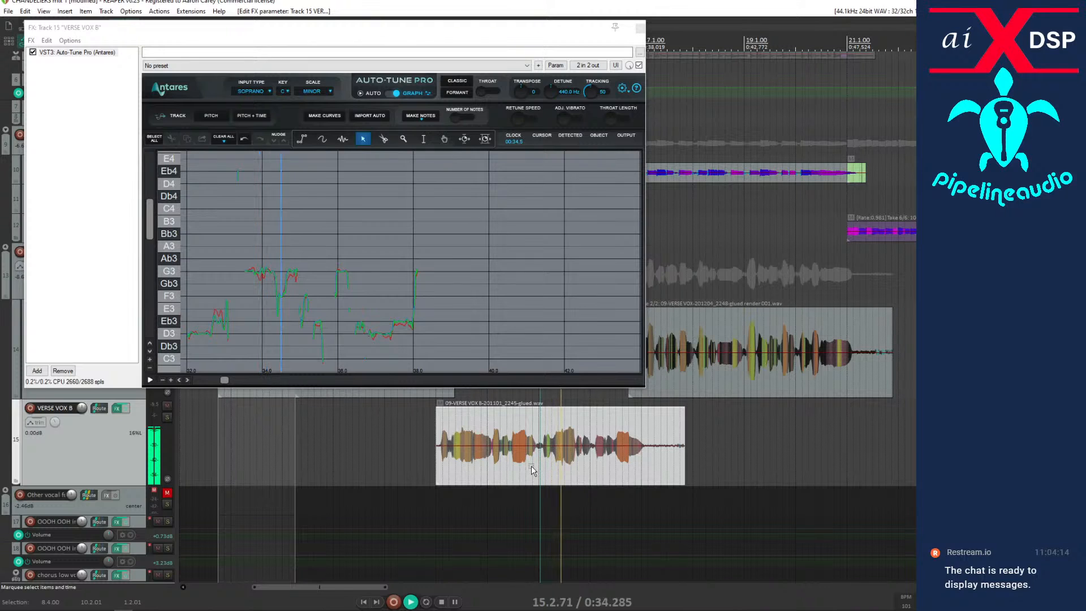
pyautogui.press('space')
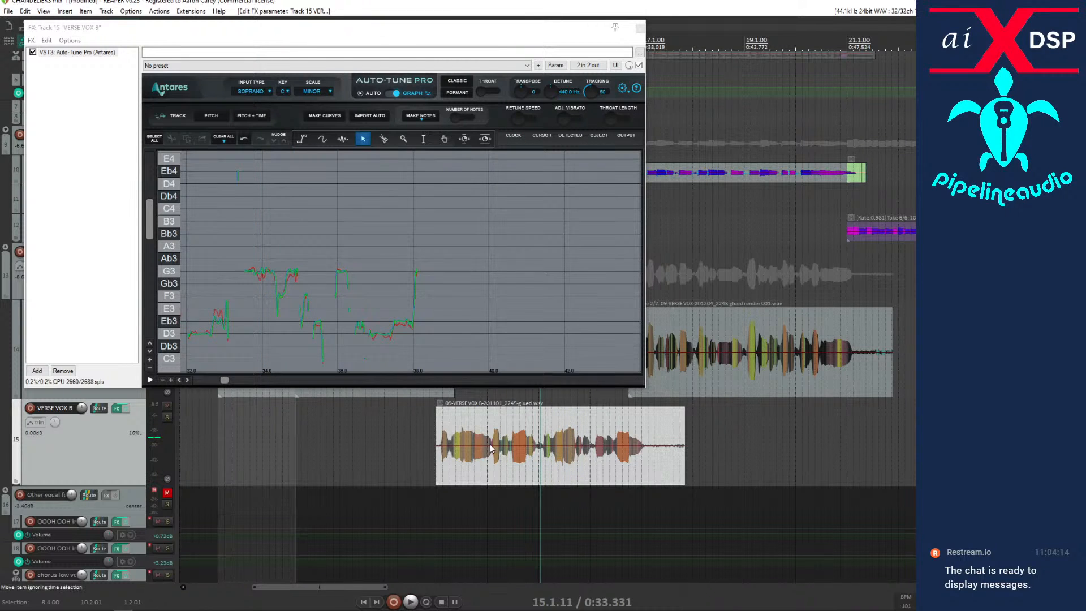
# Draw a correction line over the pitch dip near 34.5 seconds on VERSE VOX B, and audition it repeatedly from 15.1.11.
pyautogui.click(300, 140)
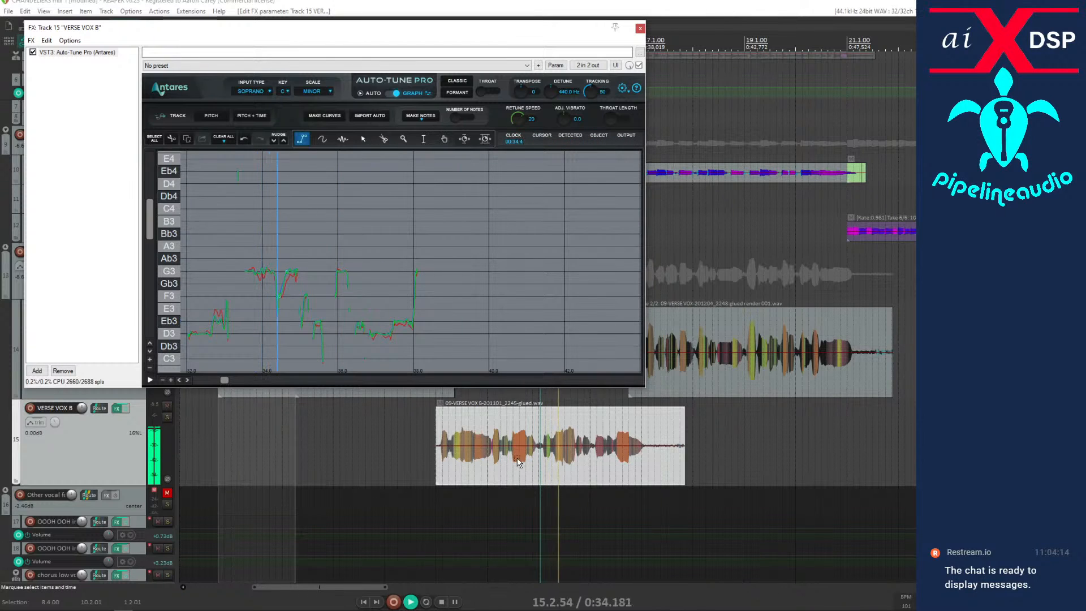
pyautogui.press('space')
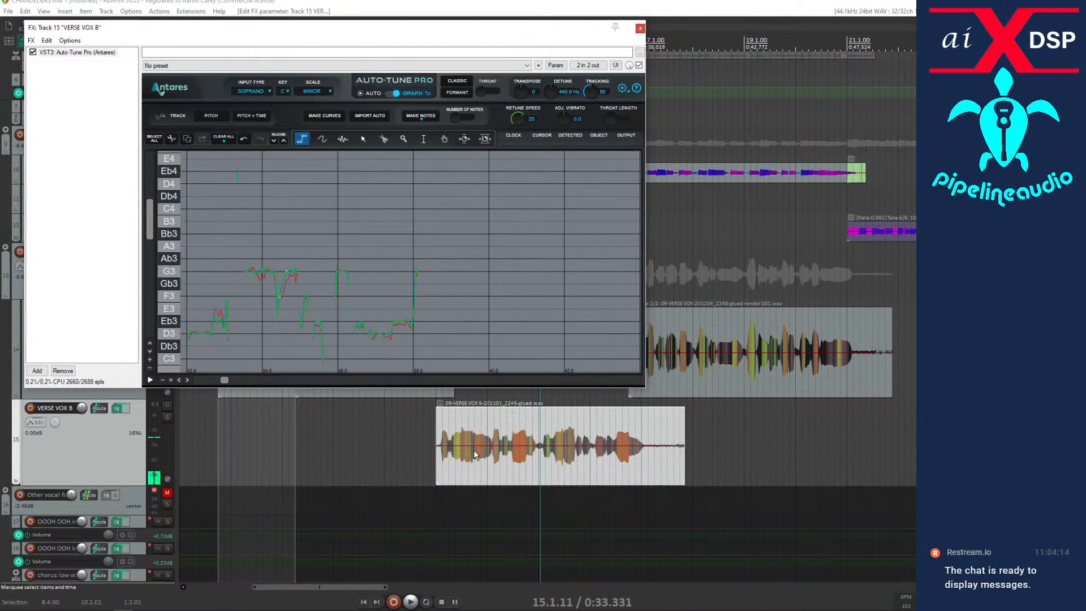
pyautogui.press('space')
pyautogui.press('space')
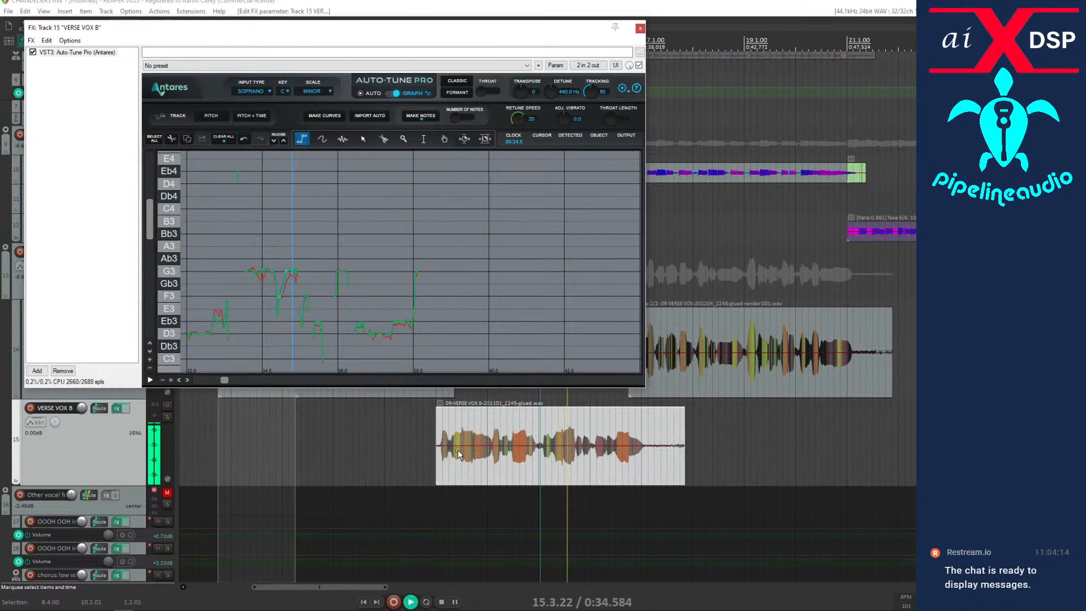
pyautogui.press('space')
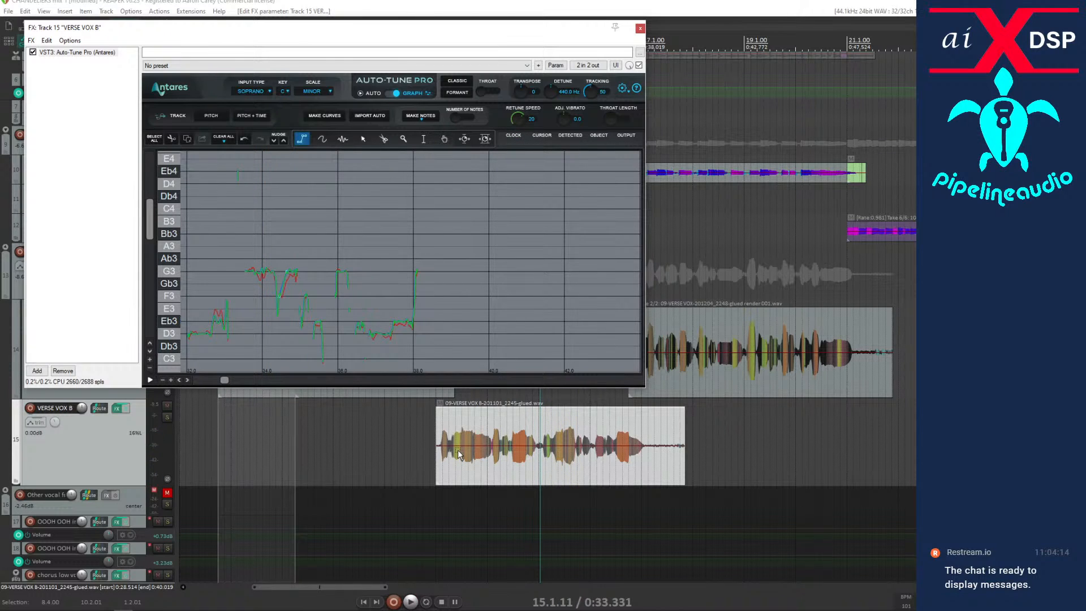
pyautogui.press('space')
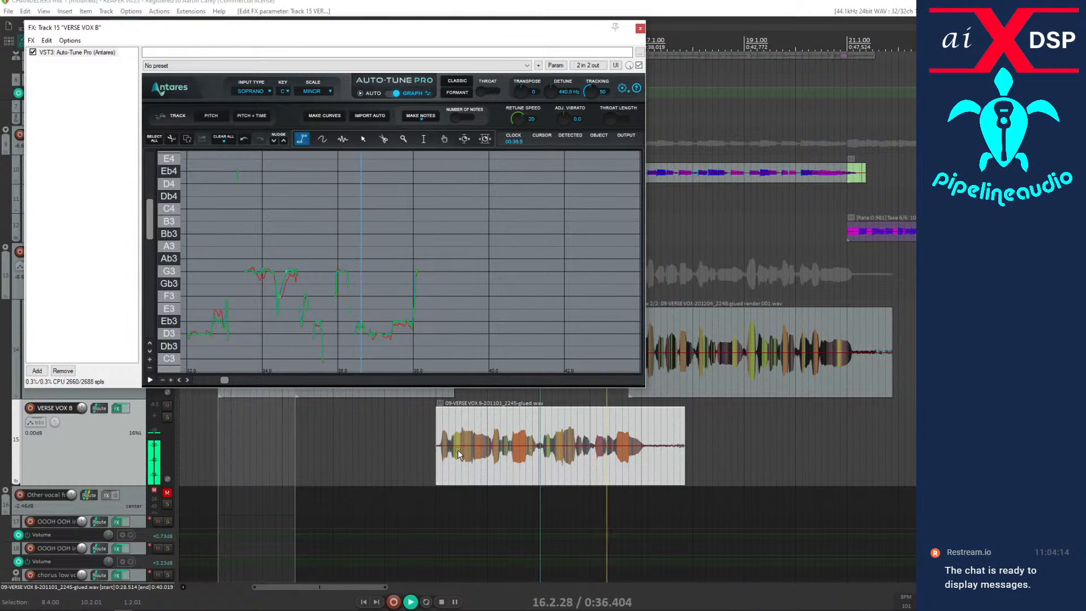
pyautogui.press('space')
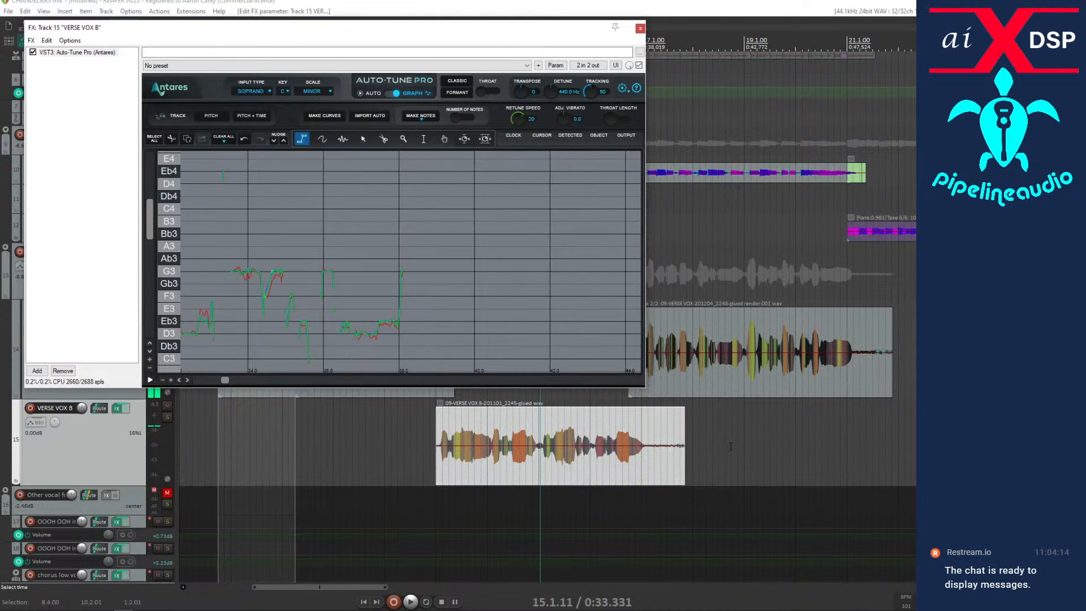
# Audition the second-verse VERSE VOX B phrase from 36.4.50 against its correction curves.
pyautogui.scroll(-5, 705, 443)
pyautogui.click(509, 492)
pyautogui.press('space')
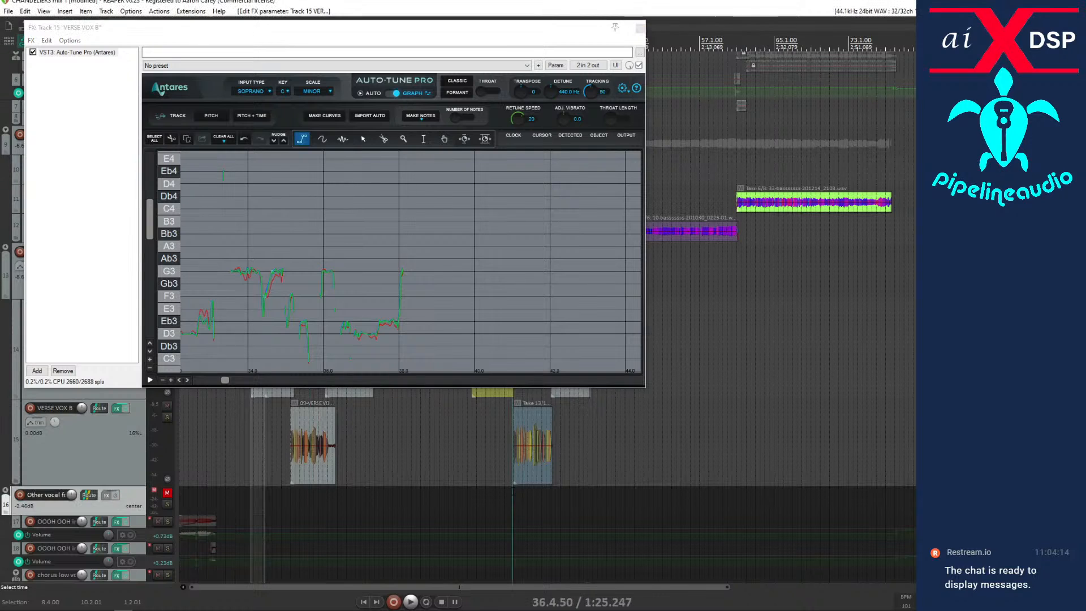
pyautogui.scroll(4, 562, 445)
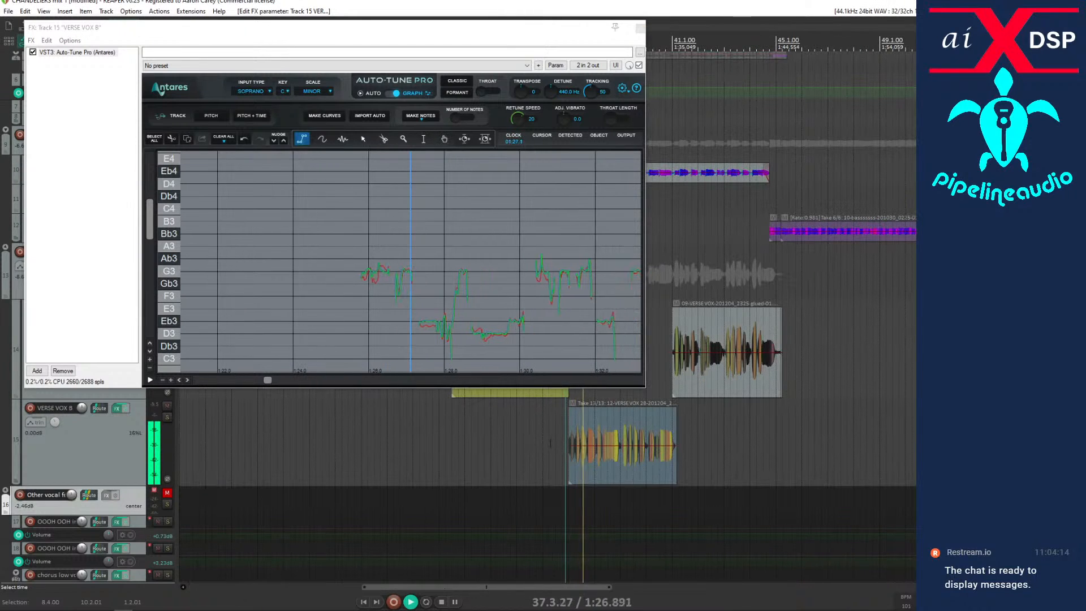
pyautogui.press('space')
pyautogui.press('space')
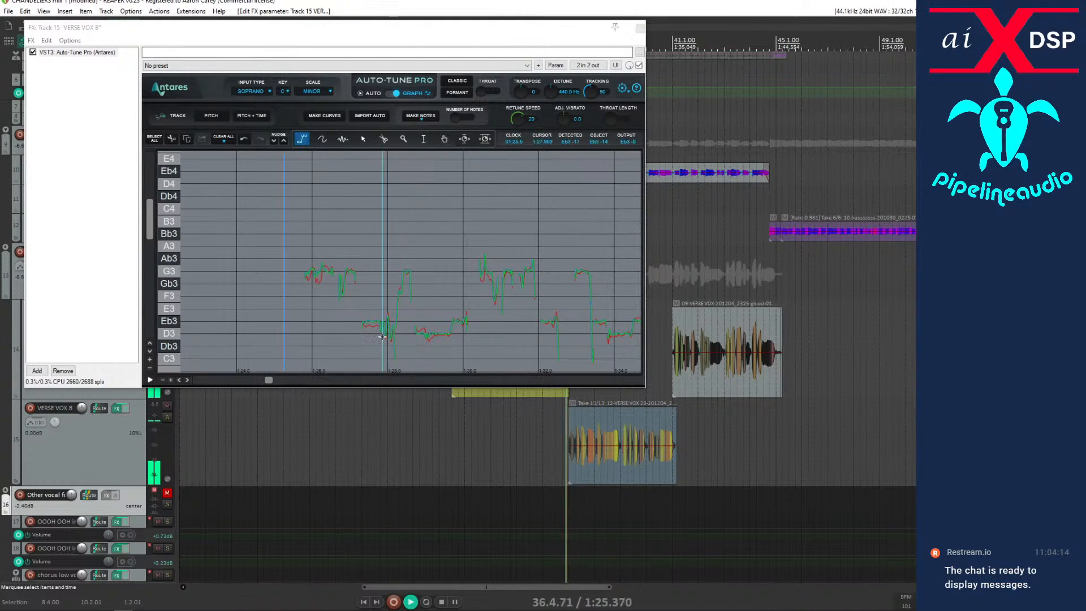
pyautogui.press('space')
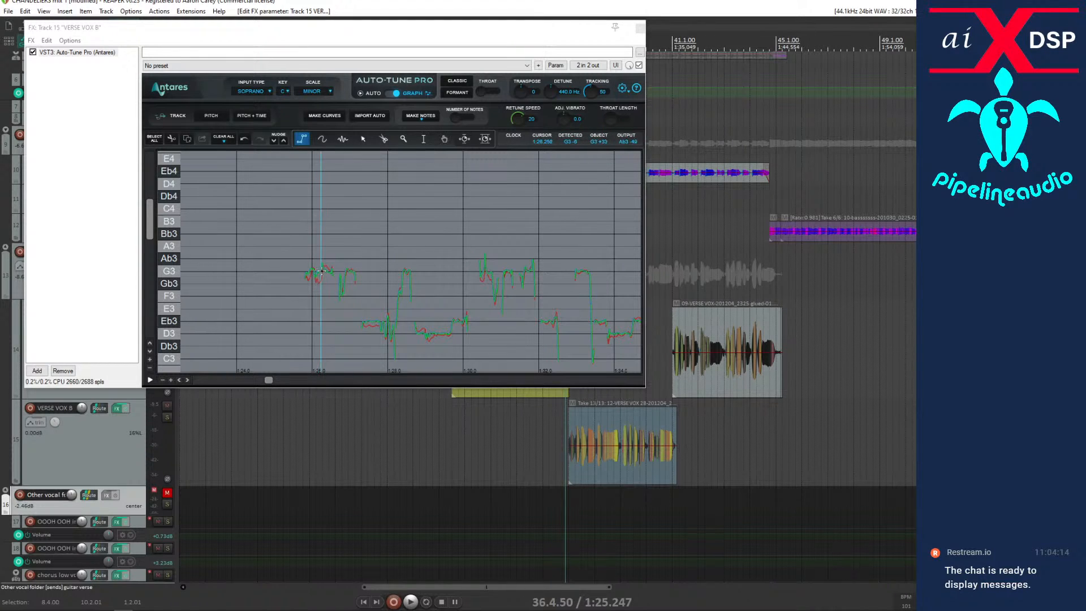
# Draw a correction line at G3 over the note near 1:26 on VERSE VOX B, and audition it from 36.4.50.
pyautogui.click(321, 271)
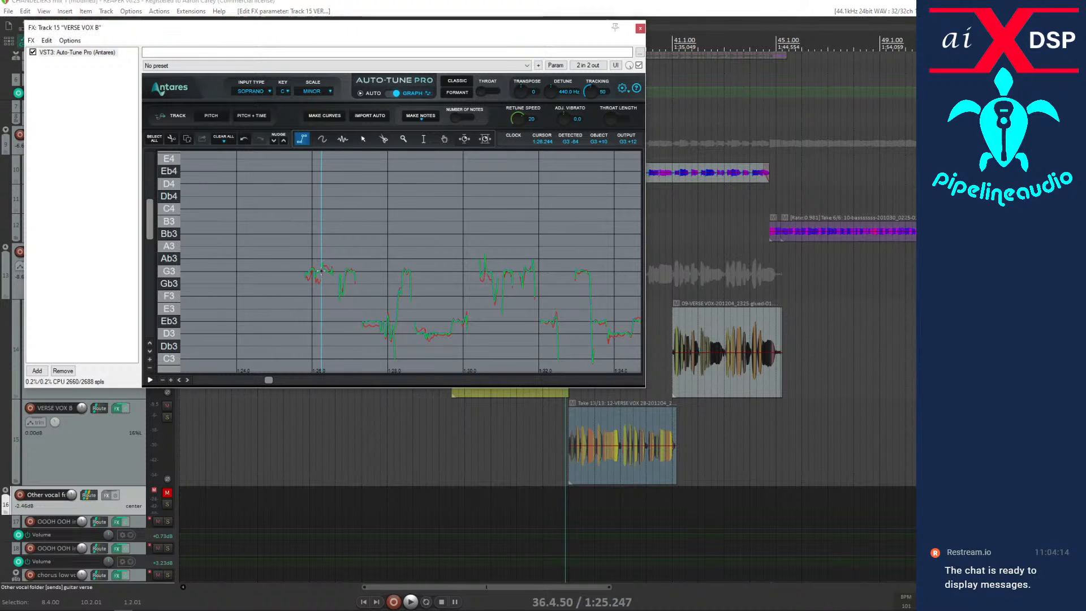
pyautogui.press('space')
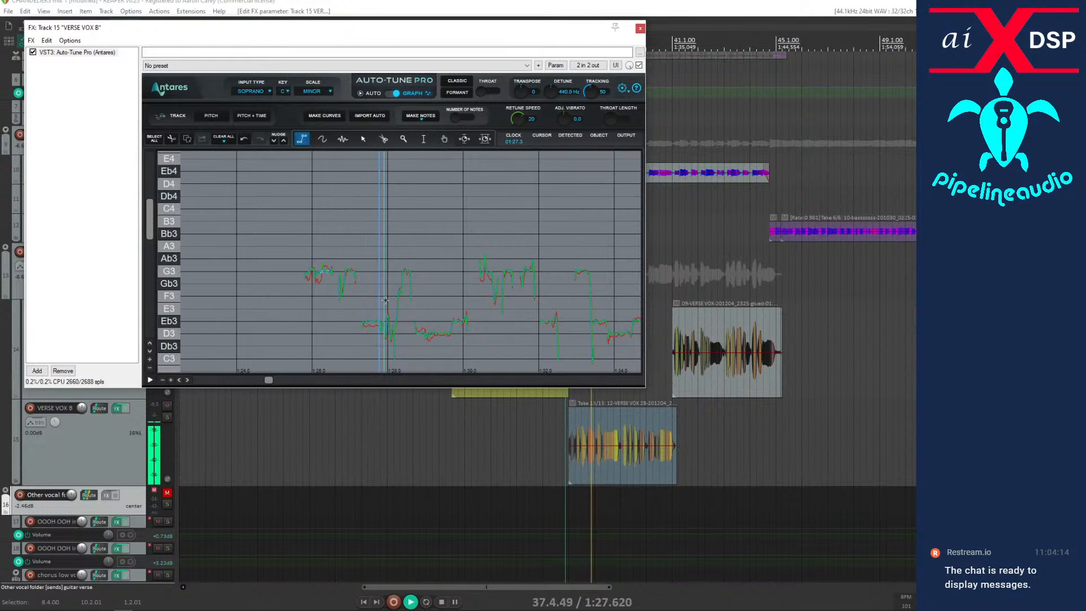
pyautogui.press('space')
pyautogui.press('space')
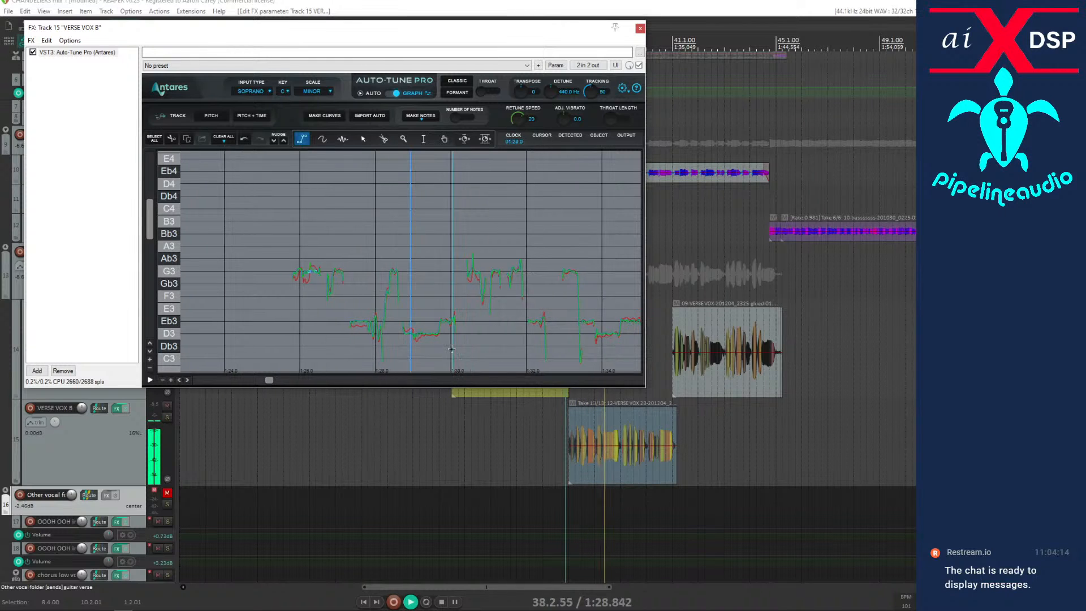
# Audition the second-verse VERSE VOX B phrase from 36.4.50, and draw a short correction line at G3 near 1:30.6.
pyautogui.press('space')
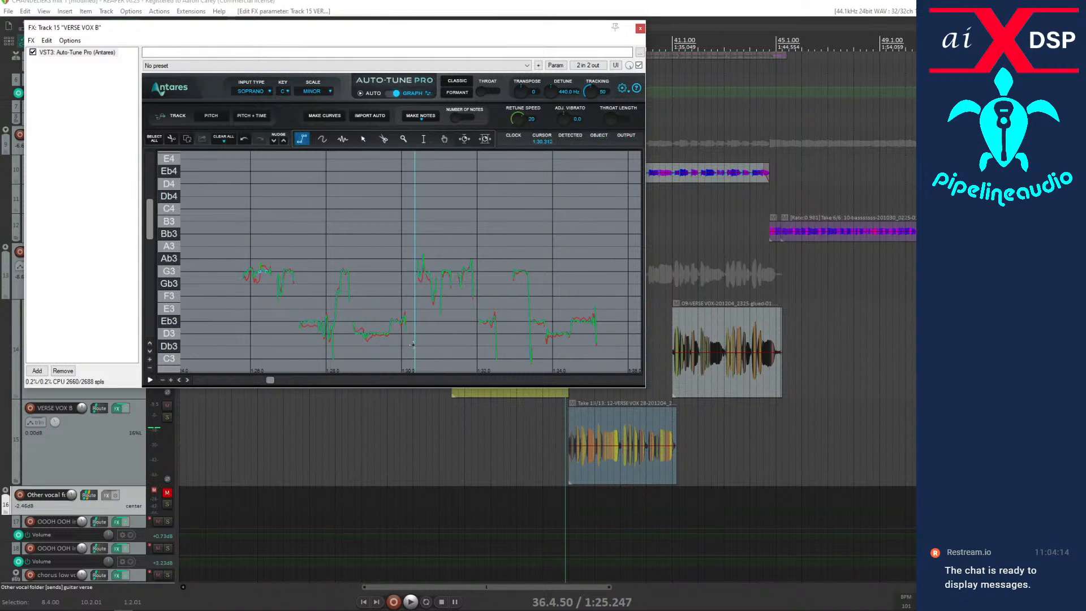
pyautogui.press('space')
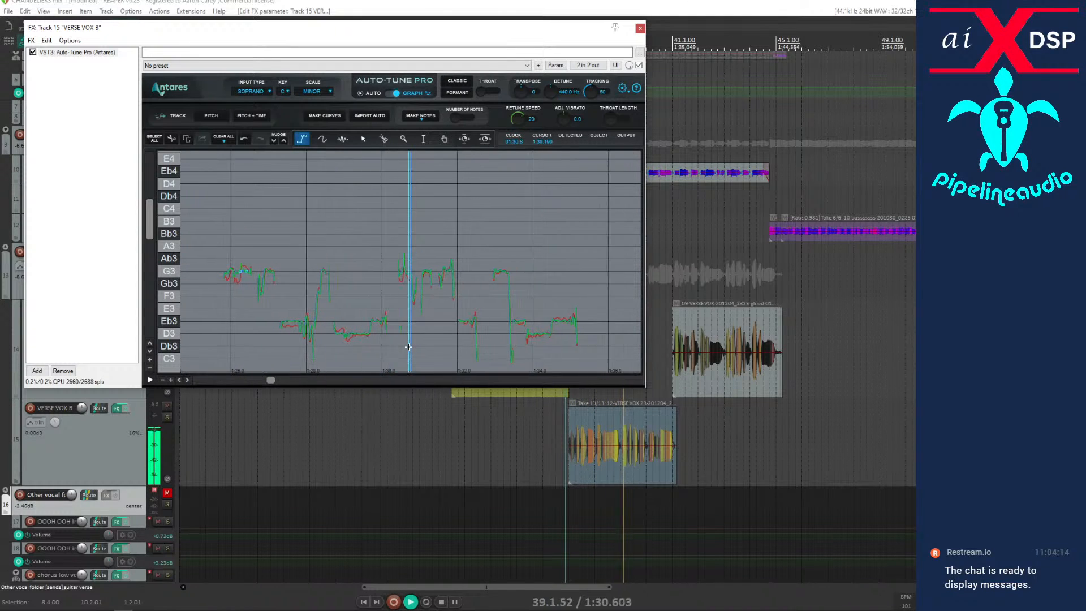
pyautogui.press('space')
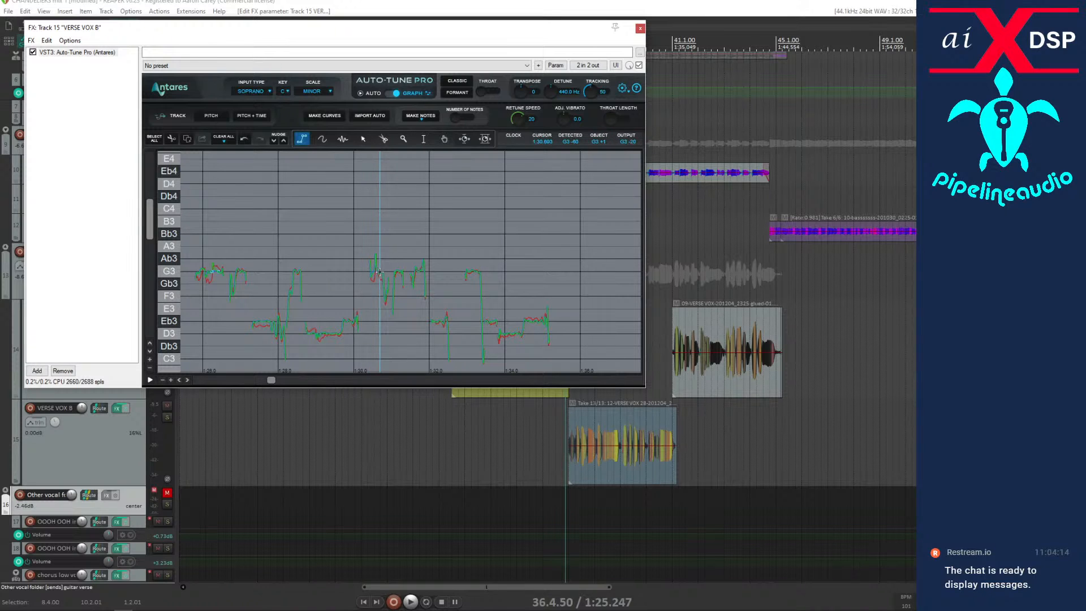
pyautogui.press('space')
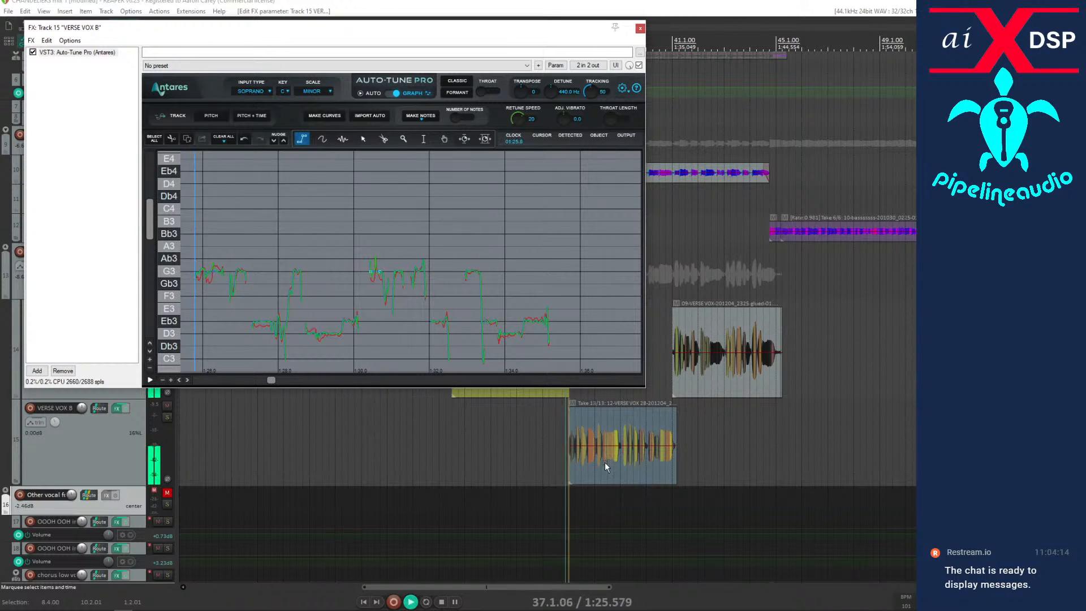
pyautogui.press('space')
# Move the playback start to 38.4.20 within the second VERSE VOX B item, and audition the phrase from there.
pyautogui.click(618, 460)
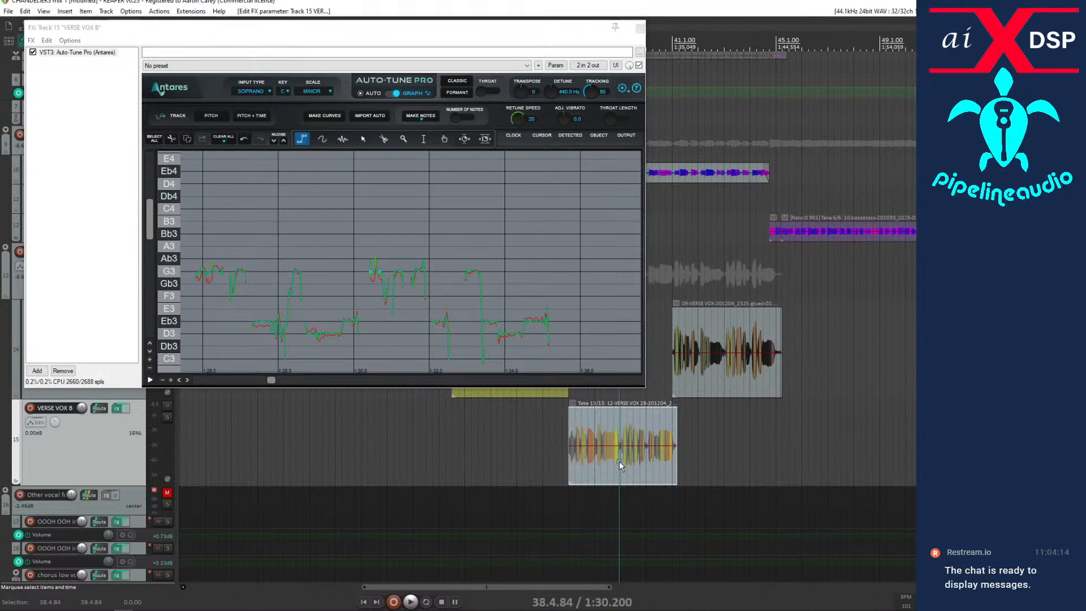
pyautogui.press('space')
pyautogui.click(615, 463)
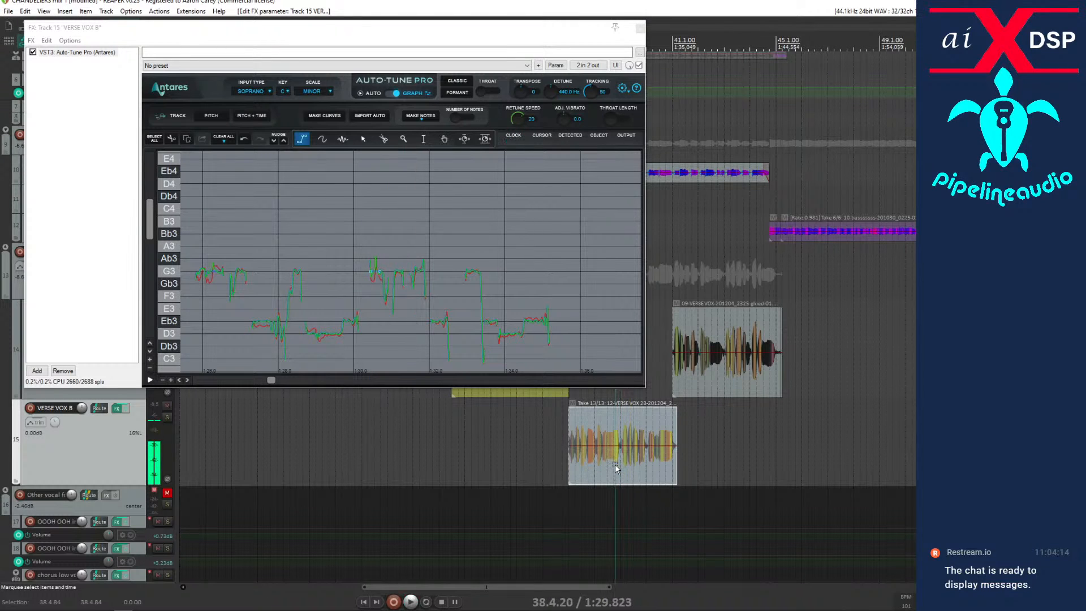
pyautogui.press('space')
pyautogui.press('space')
pyautogui.click(407, 298)
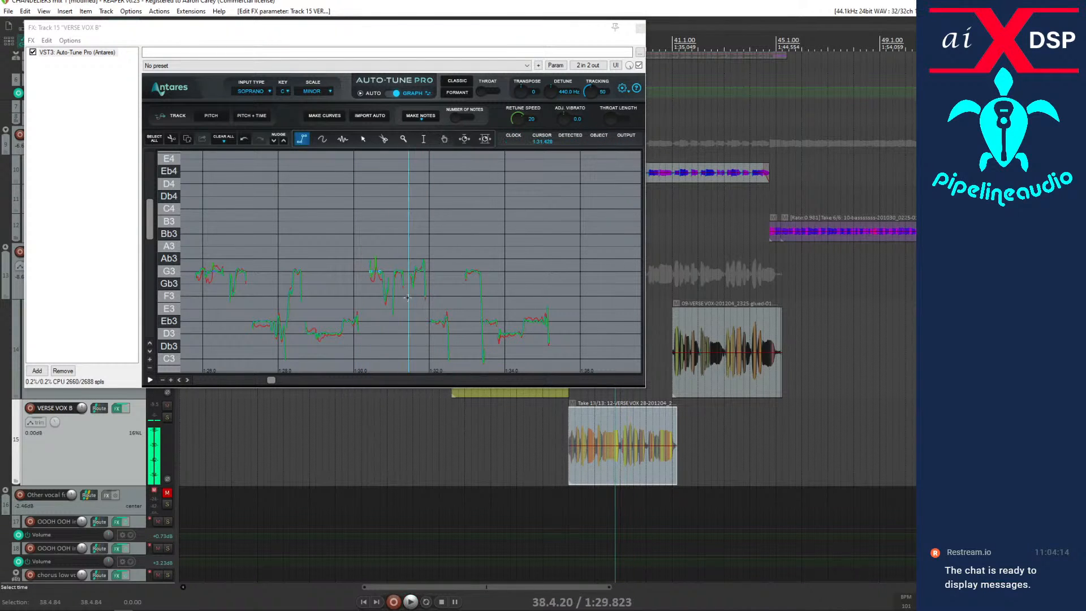
# Draw a correction line from G3 down to F3 near 1:30.8 on VERSE VOX B, and audition it from 38.4.20.
pyautogui.click(381, 272)
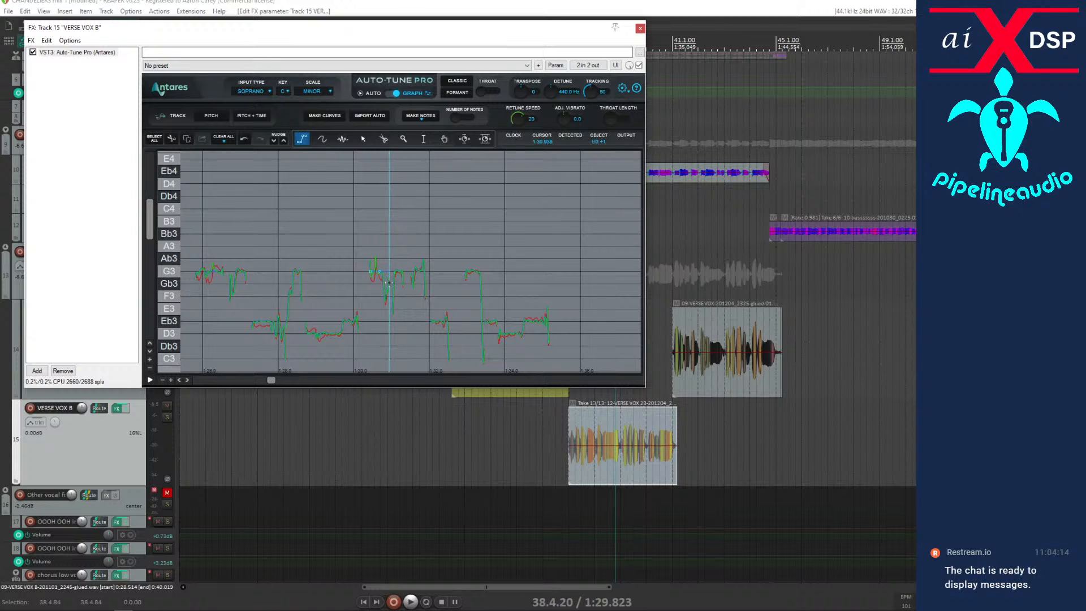
pyautogui.click(390, 297)
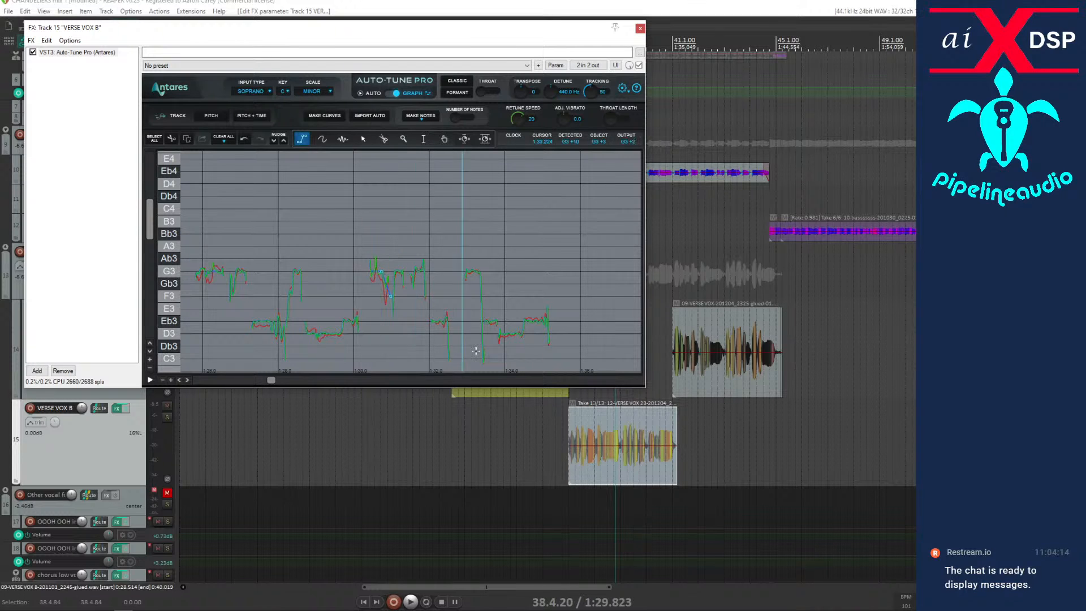
pyautogui.press('space')
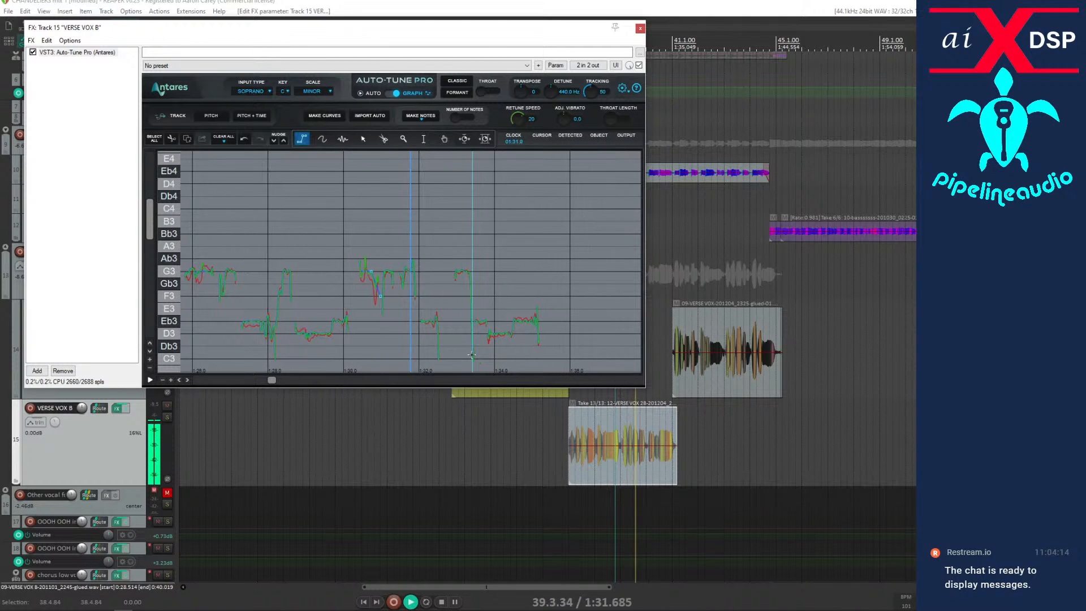
pyautogui.press('space')
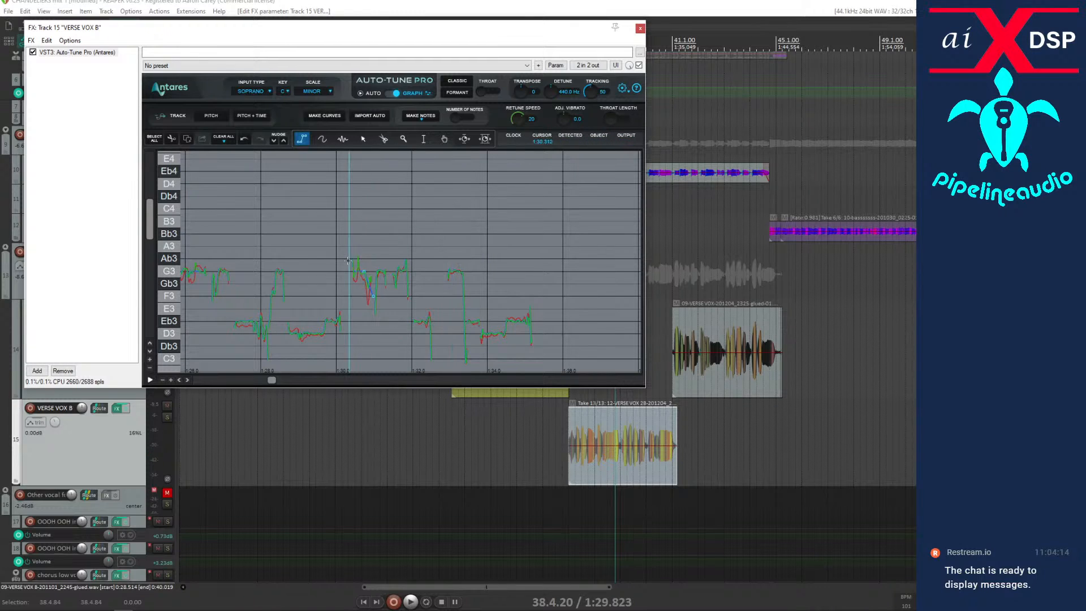
# Set the retune speed of the correction near 1:30.5 on VERSE VOX B to 6, and audition it twice from 38.4.20.
pyautogui.click(362, 139)
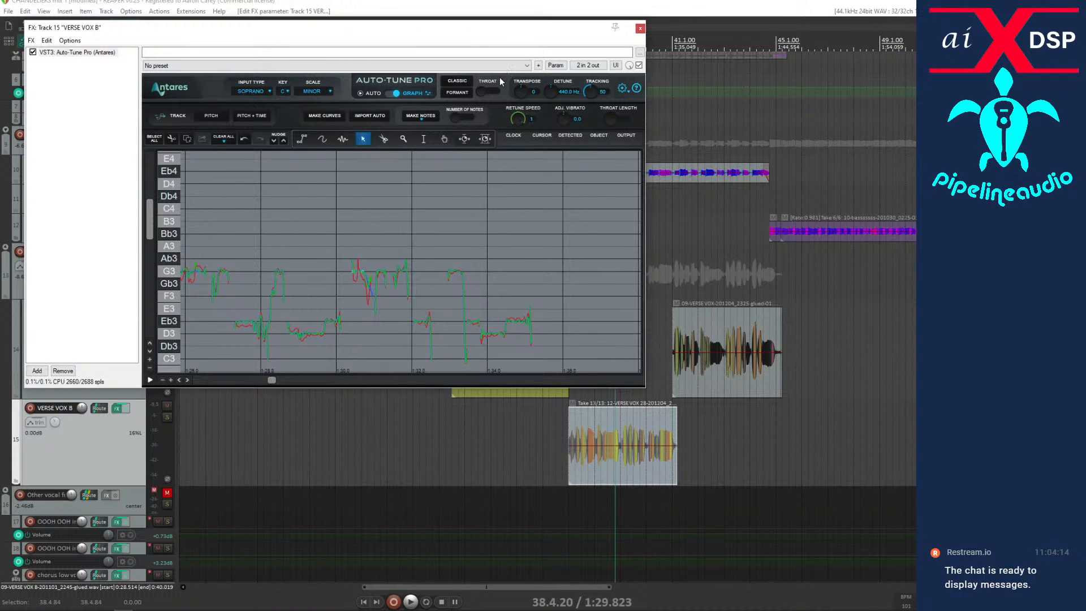
pyautogui.moveTo(499, 98); pyautogui.dragTo(497, 75)
pyautogui.press('space')
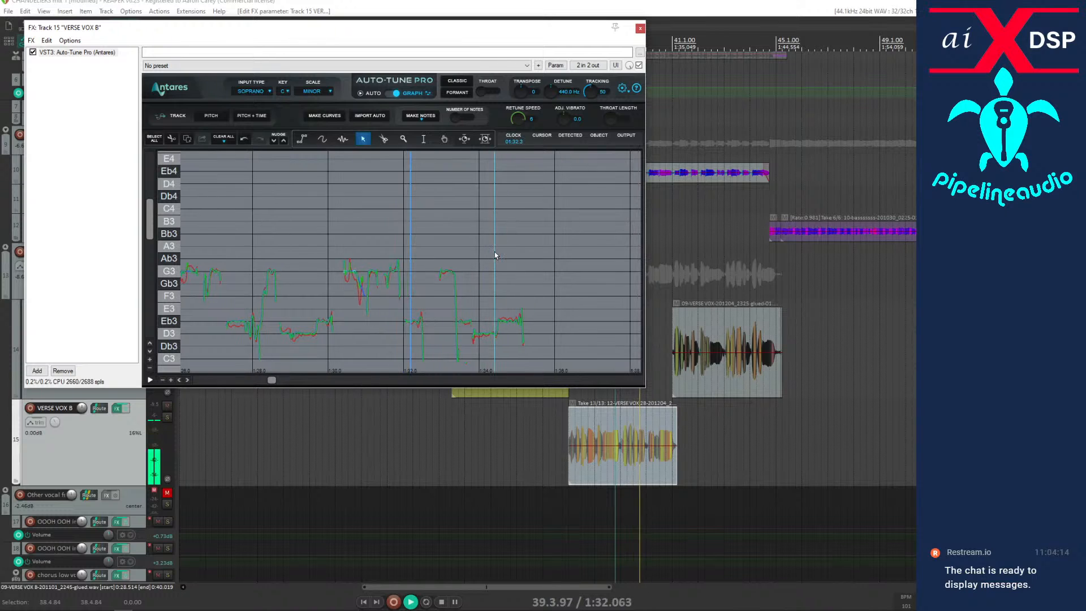
pyautogui.press('space')
pyautogui.press('space')
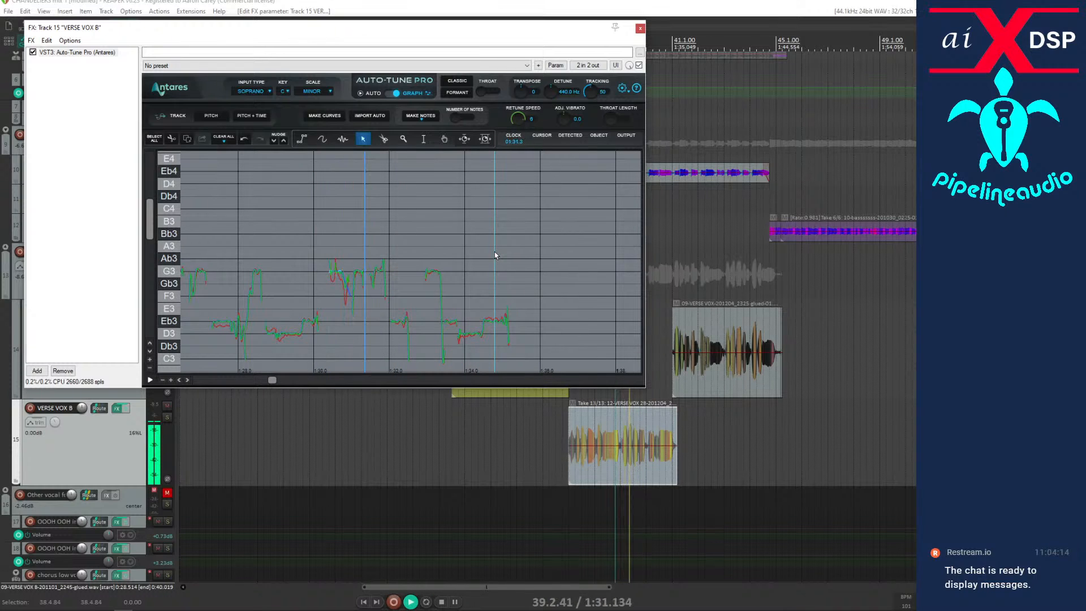
pyautogui.press('space')
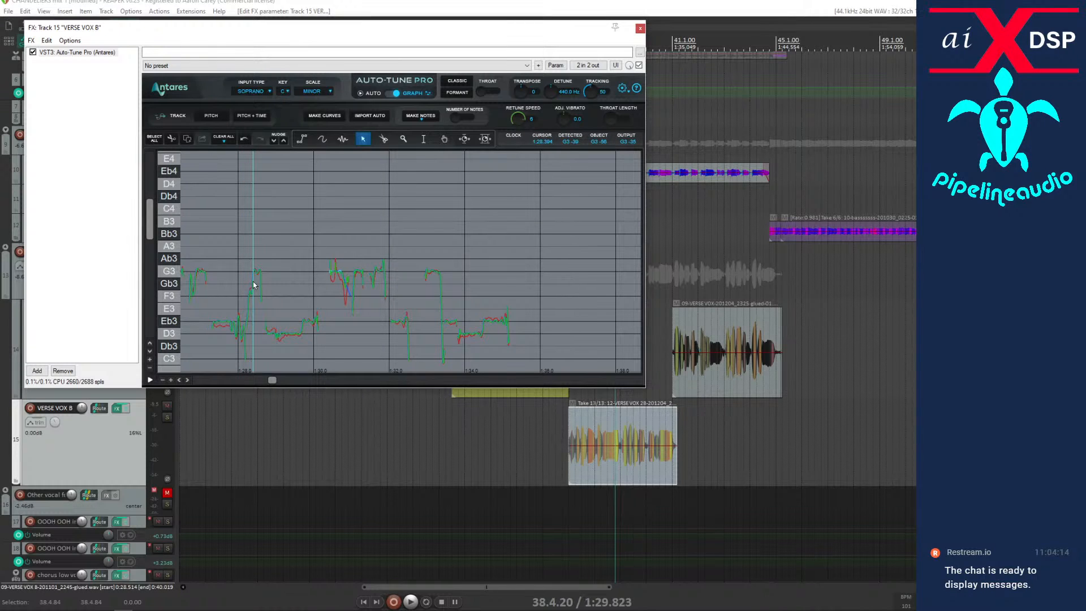
# Replay VERSE VOX B from 38.4.20 against its correction curves up to about 1:32.
pyautogui.press('space')
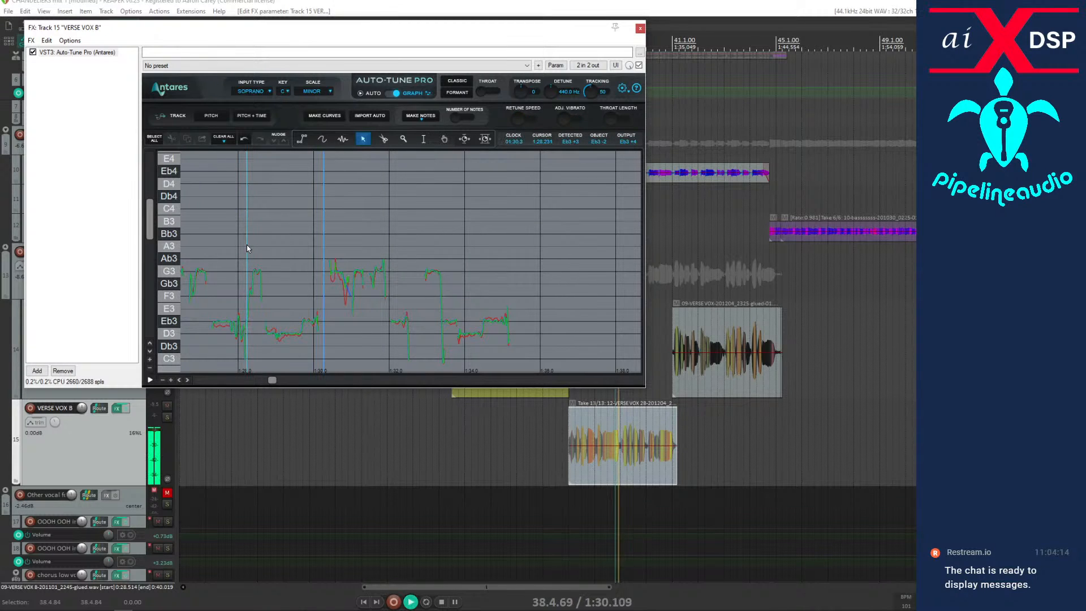
pyautogui.press('space')
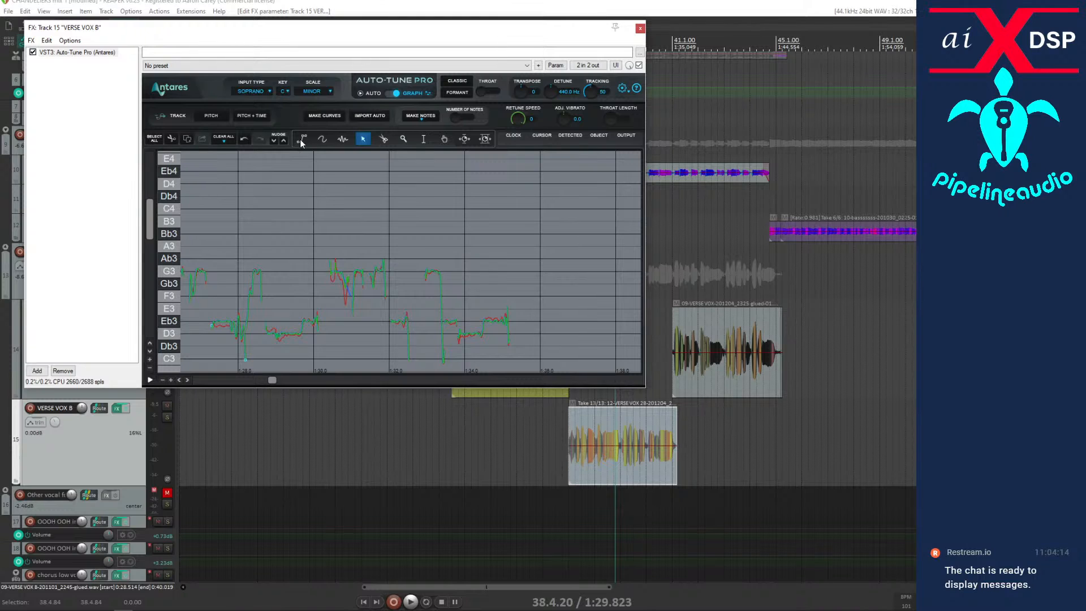
pyautogui.press('space')
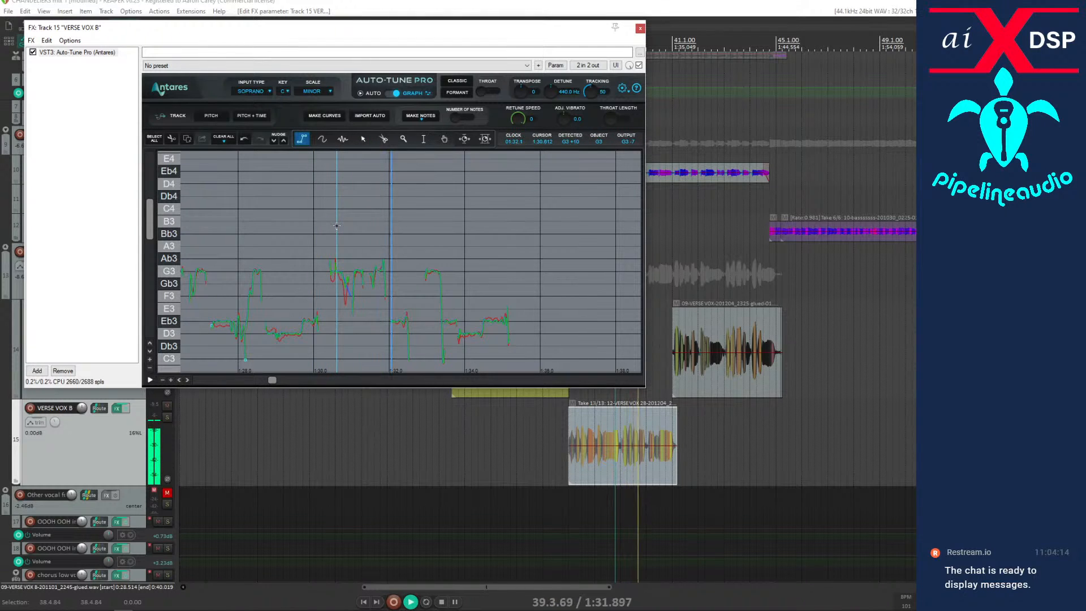
pyautogui.press('space')
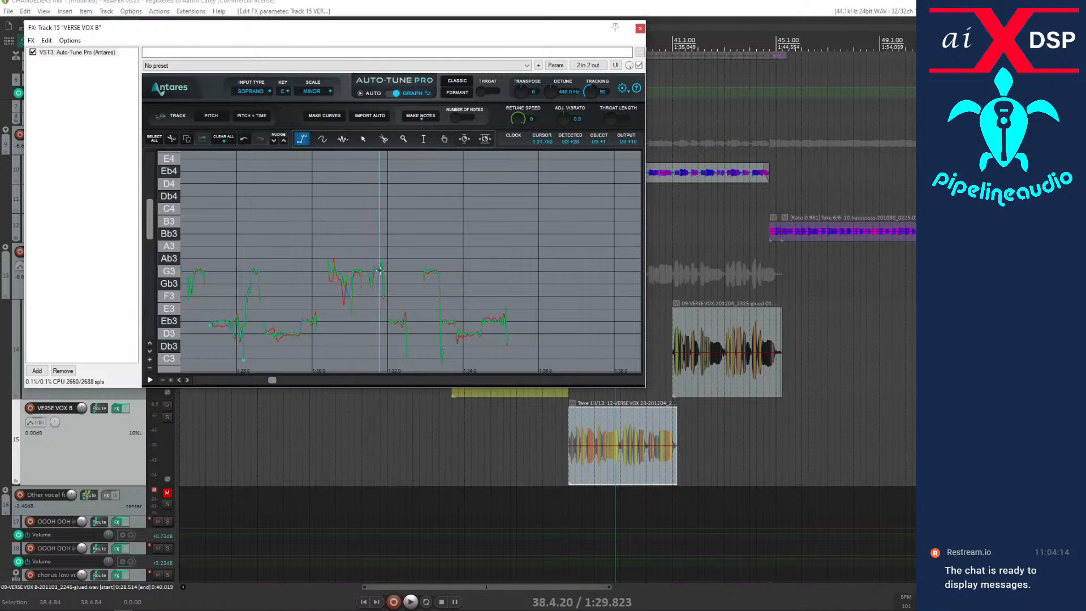
# Draw correction lines at G3 over the notes near 1:31.5 and 1:31.7 on VERSE VOX B, and audition from 38.4.20 past the item's end.
pyautogui.press('space')
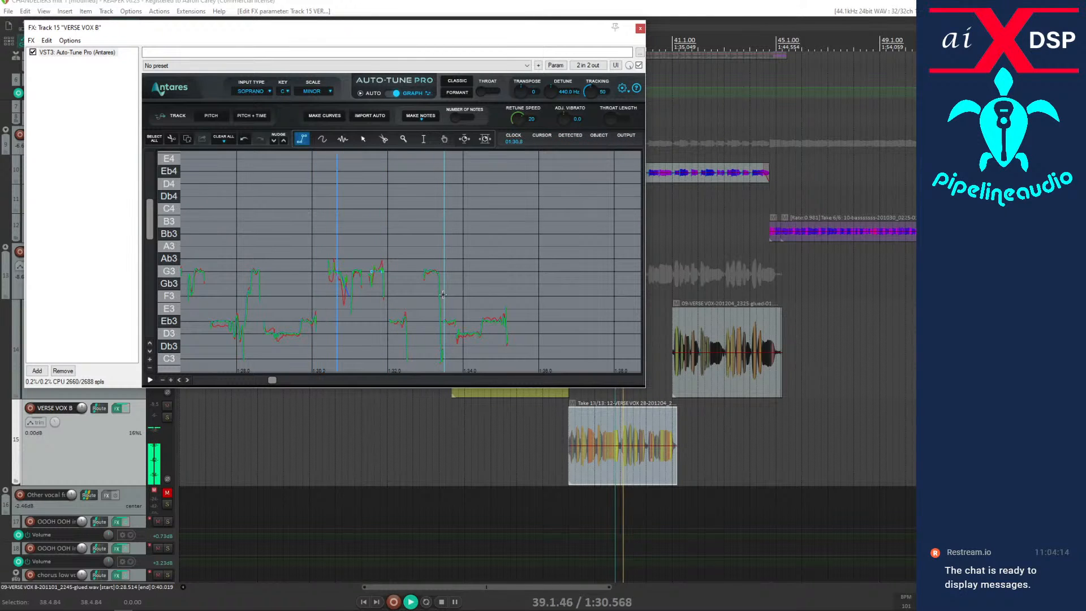
pyautogui.press('space')
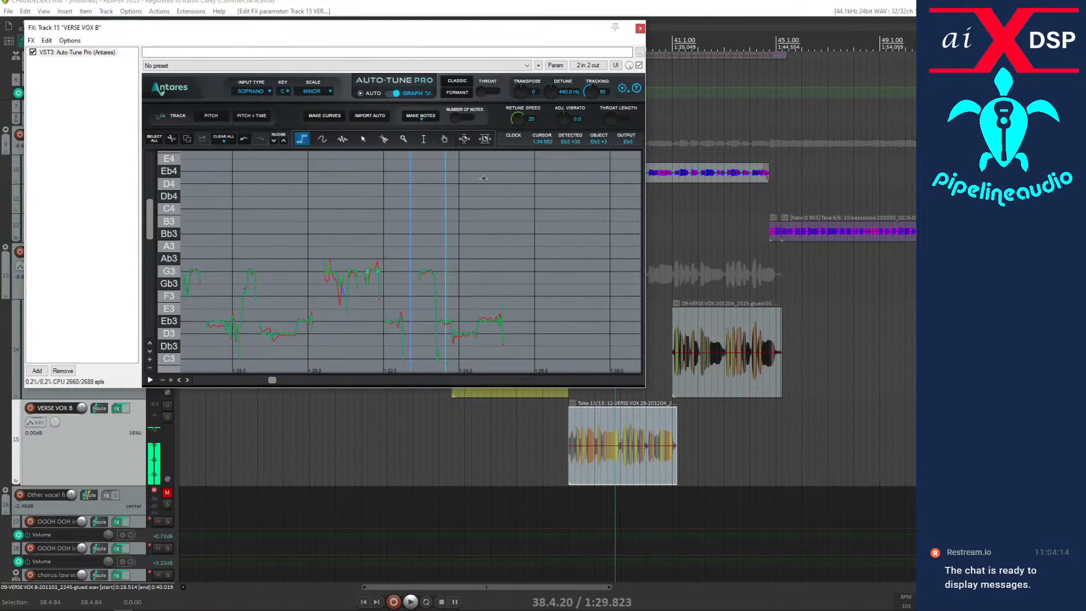
pyautogui.press('space')
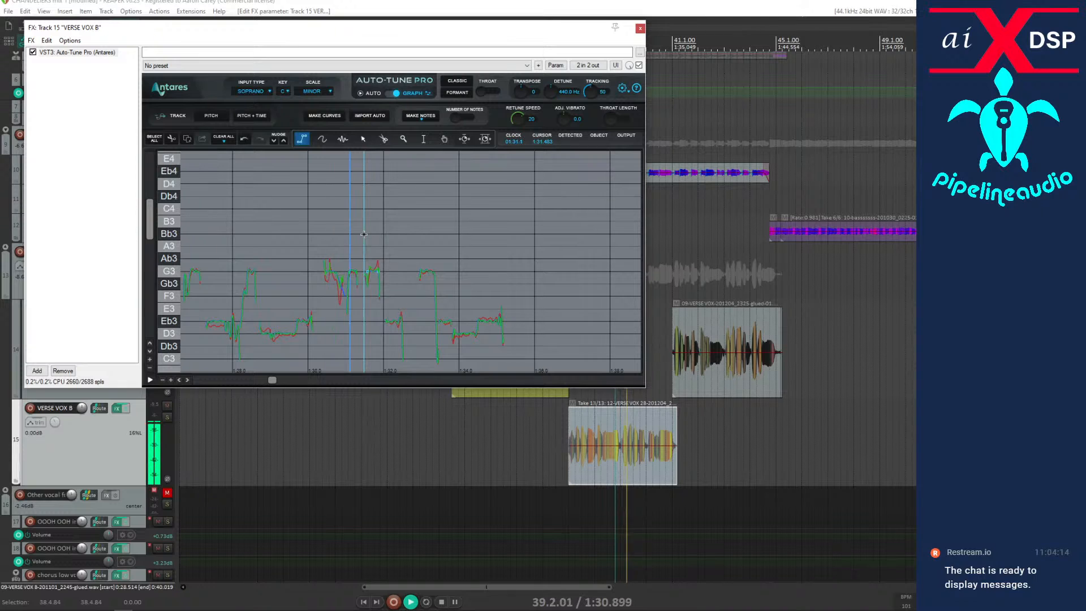
pyautogui.press('space')
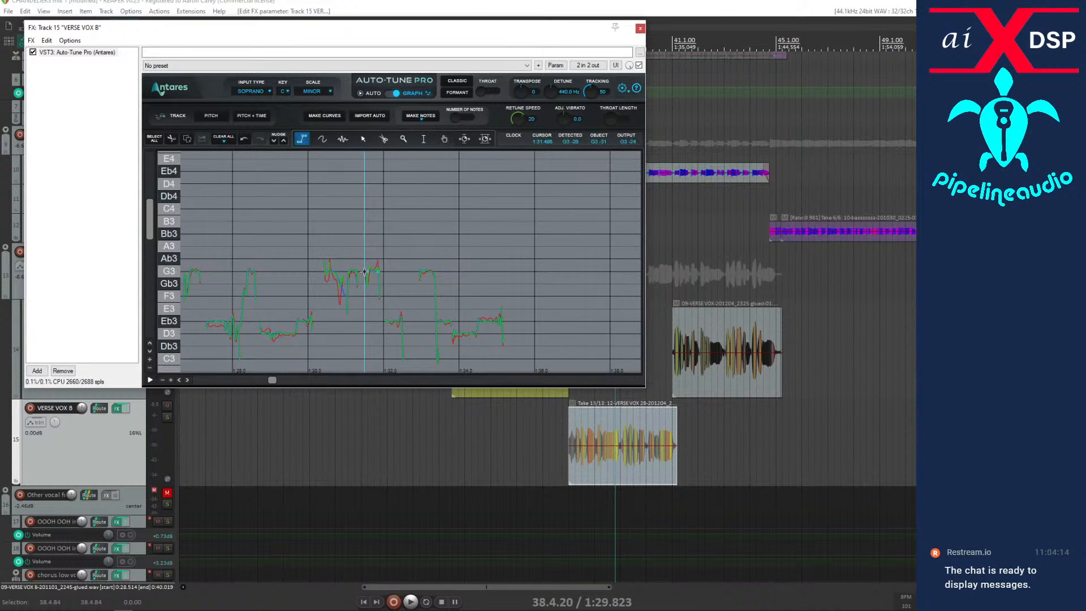
pyautogui.press('space')
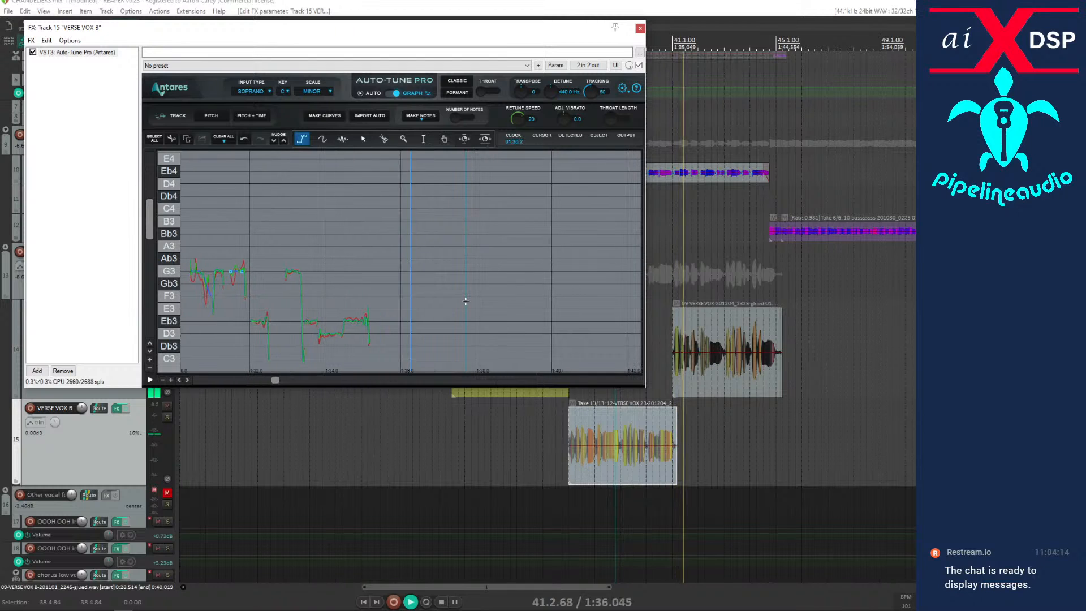
pyautogui.press('space')
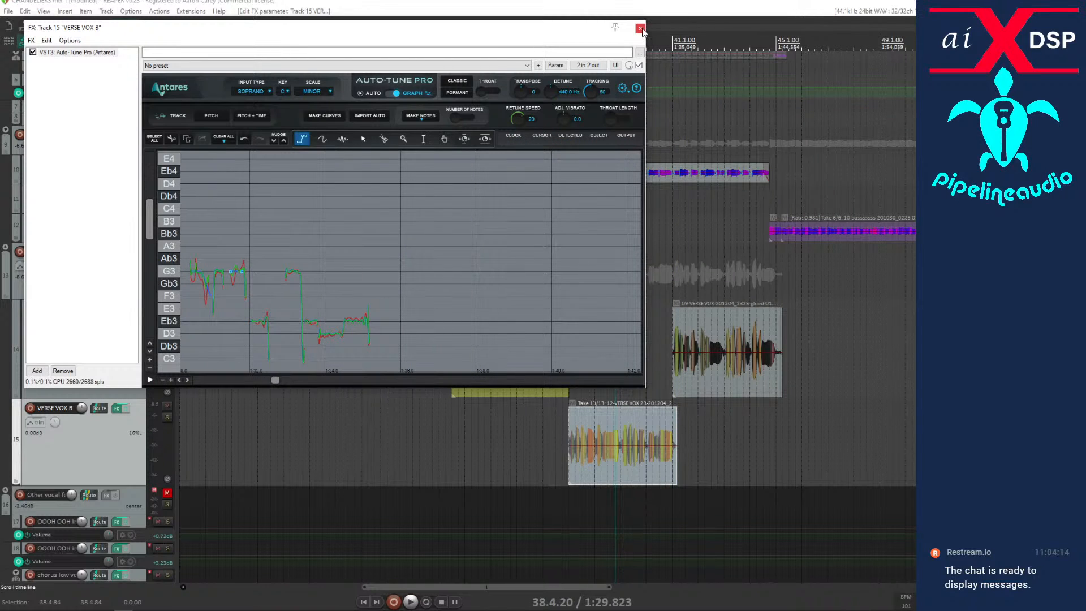
# Apply the track FX to both VERSE VOX B items as new takes with mono output.
pyautogui.click(640, 28)
pyautogui.scroll(-5, 470, 472)
pyautogui.moveTo(262, 437); pyautogui.dragTo(509, 469)
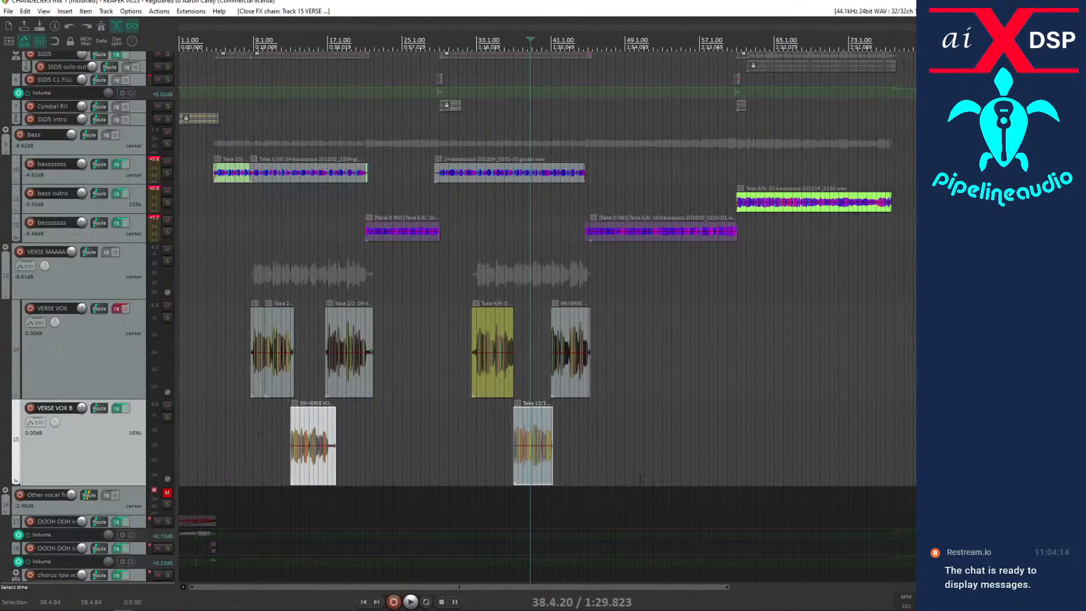
pyautogui.rightClick(326, 434)
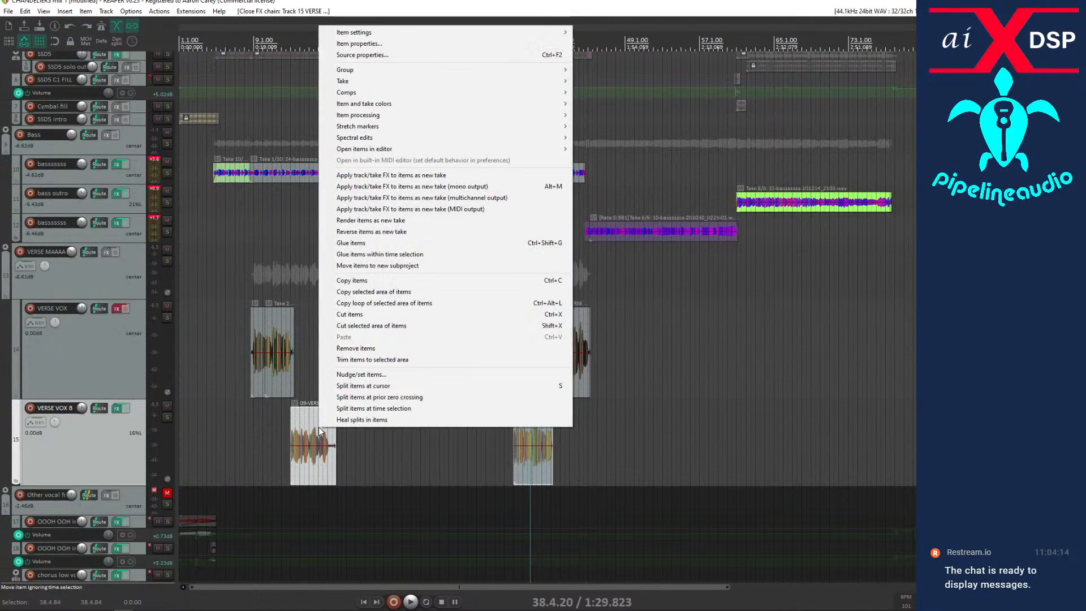
pyautogui.click(414, 190)
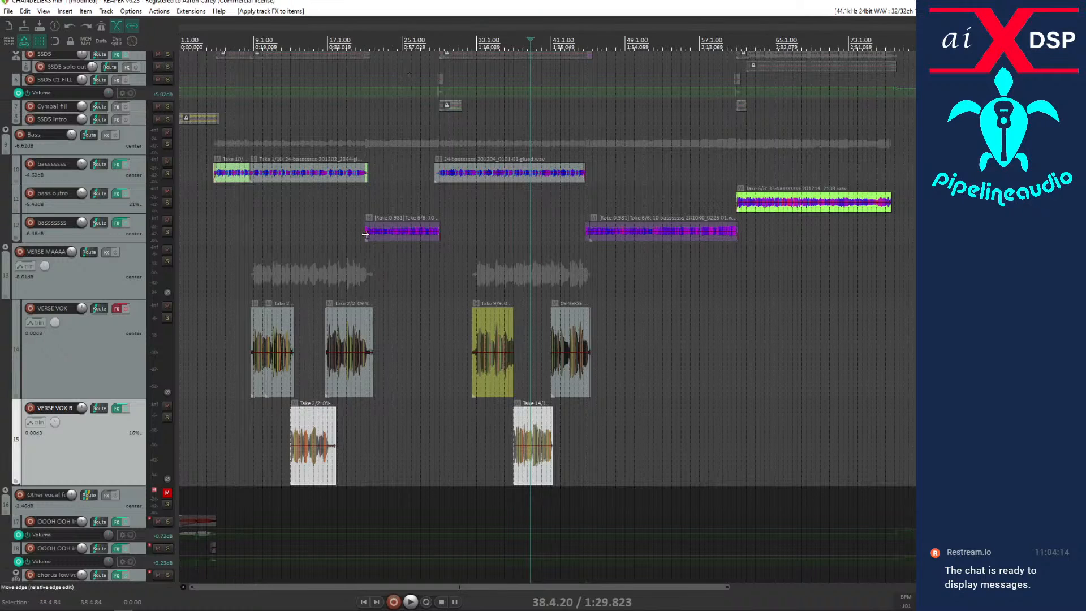
# Remove Auto-Tune Pro from the VERSE VOX B track's FX chain.
pyautogui.click(118, 409)
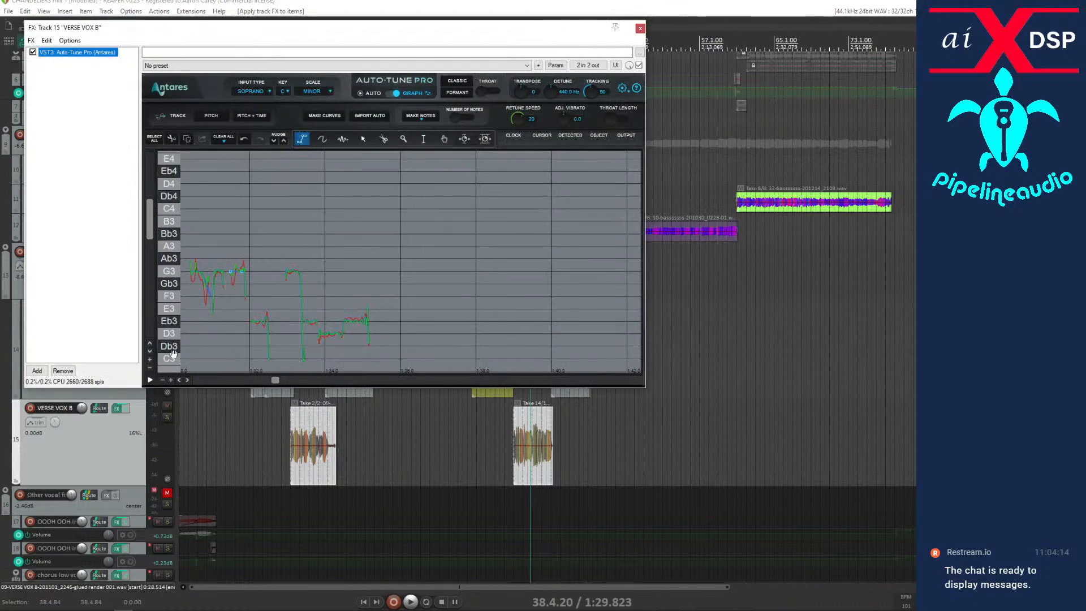
pyautogui.moveTo(79, 20); pyautogui.dragTo(158, 76)
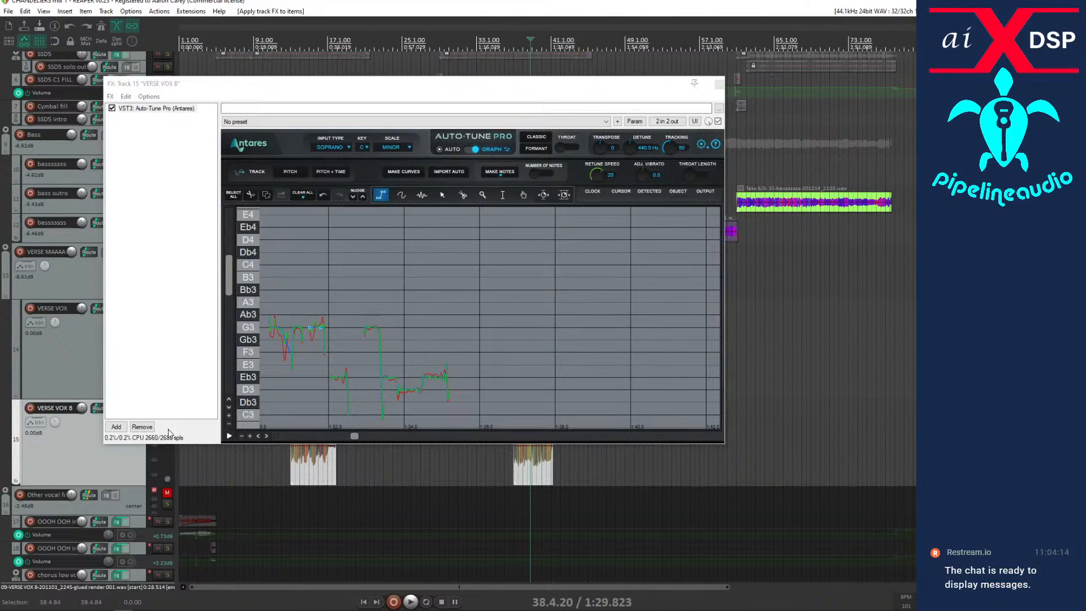
pyautogui.click(142, 427)
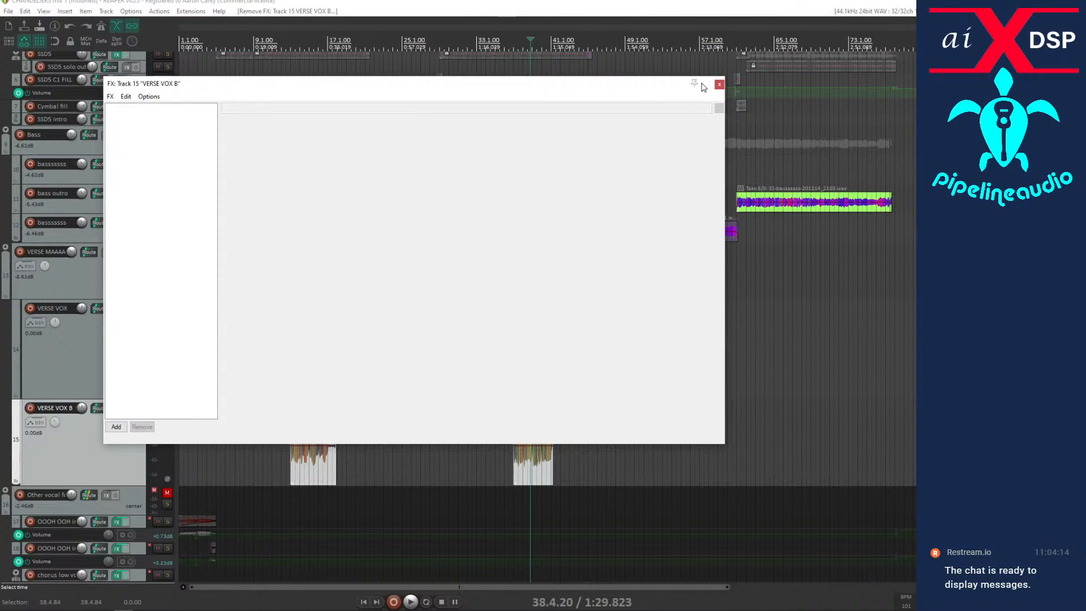
pyautogui.click(719, 84)
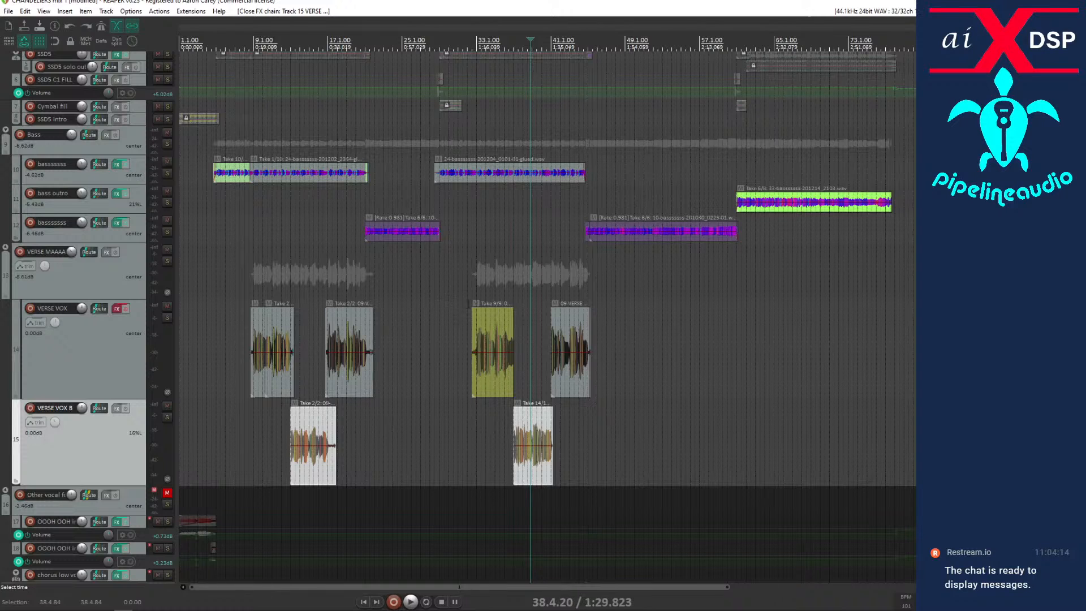
# Re-enable the VERSE VOX track's FX, show its Auto-Tune Pro, and set the playback start at 32.1.71 before the second-verse item.
pyautogui.click(463, 304)
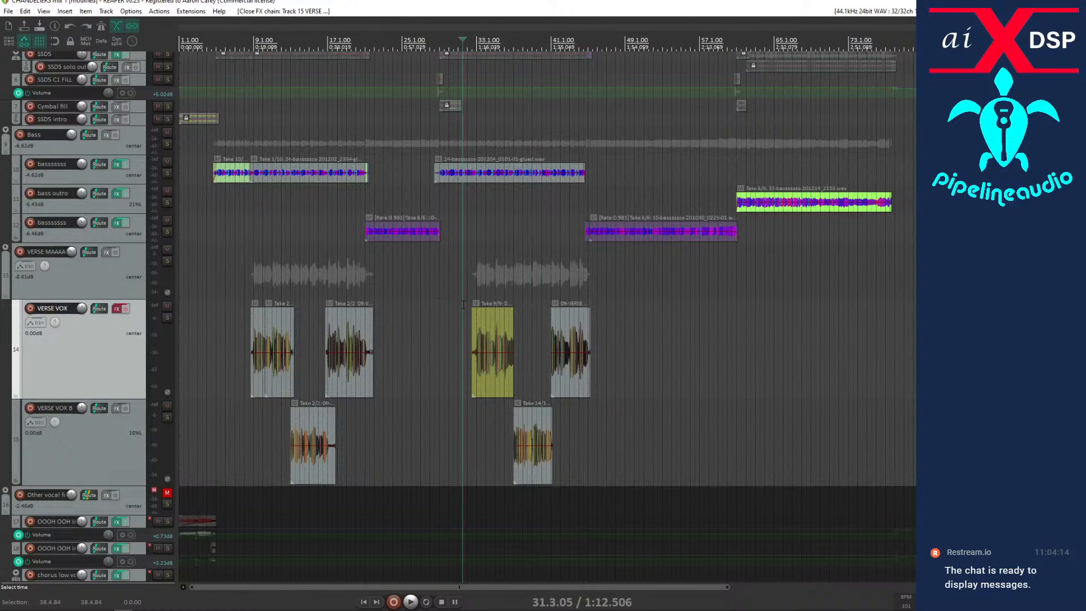
pyautogui.click(125, 309)
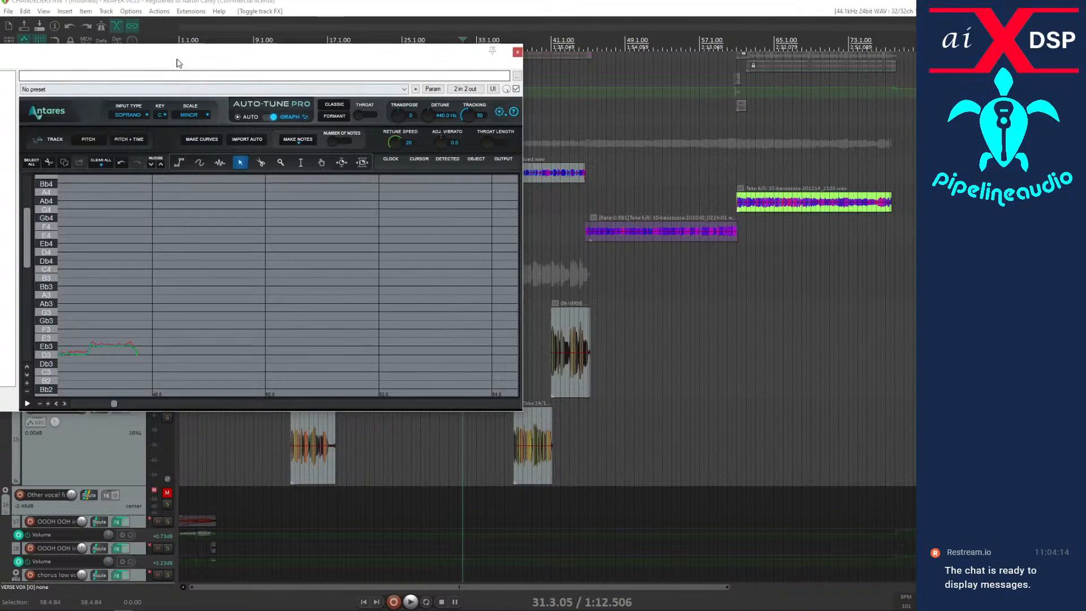
pyautogui.moveTo(186, 52); pyautogui.dragTo(345, 11)
pyautogui.scroll(2, 103, 382)
pyautogui.click(469, 464)
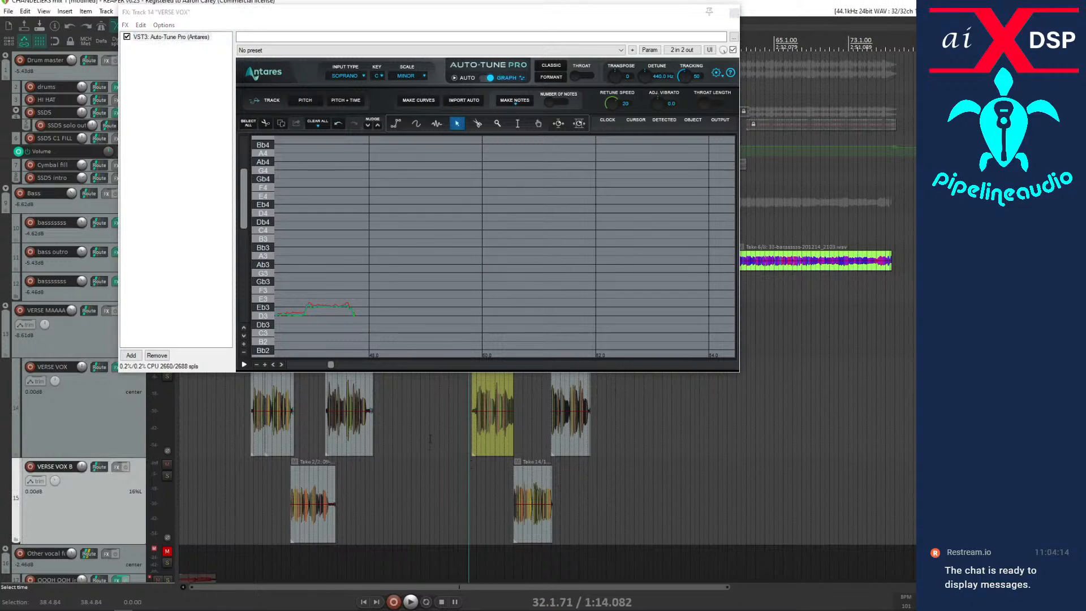
# Track the pitch of VERSE VOX from 32.1.71 until playback passes its last item.
pyautogui.click(278, 100)
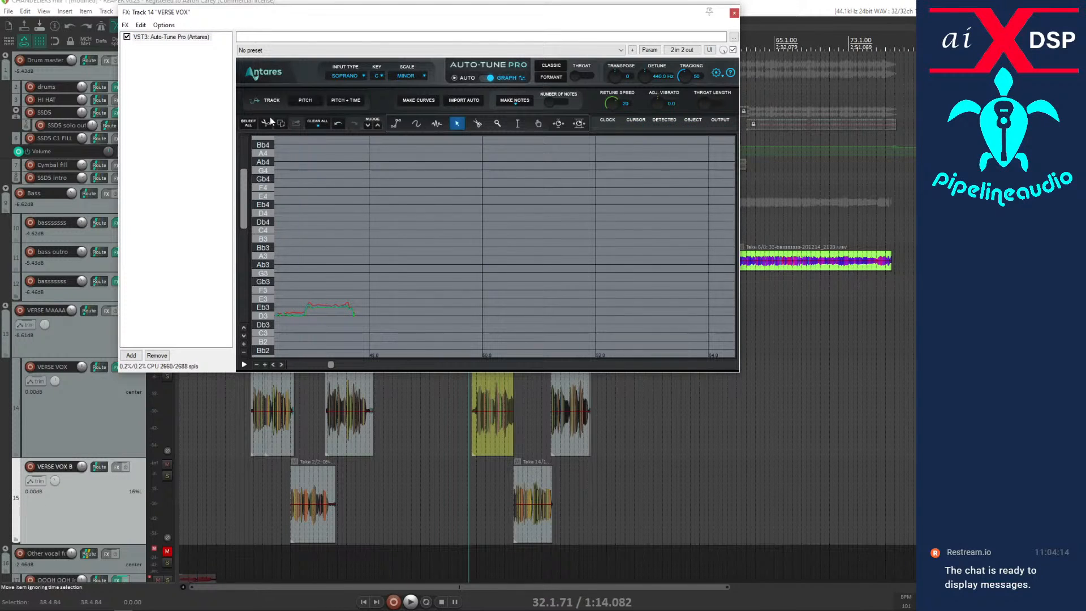
pyautogui.click(306, 100)
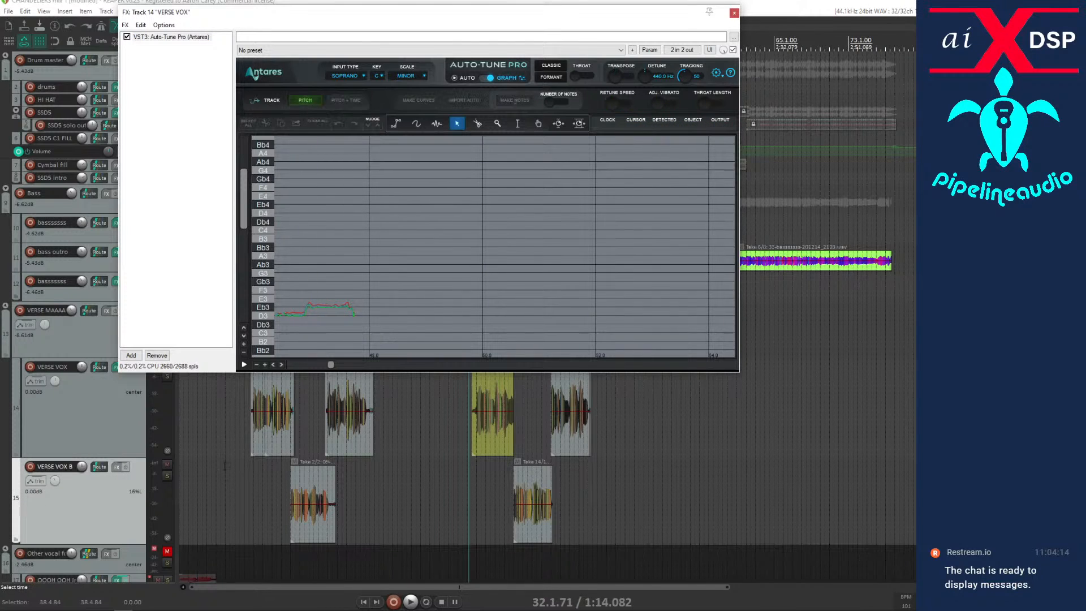
pyautogui.click(411, 602)
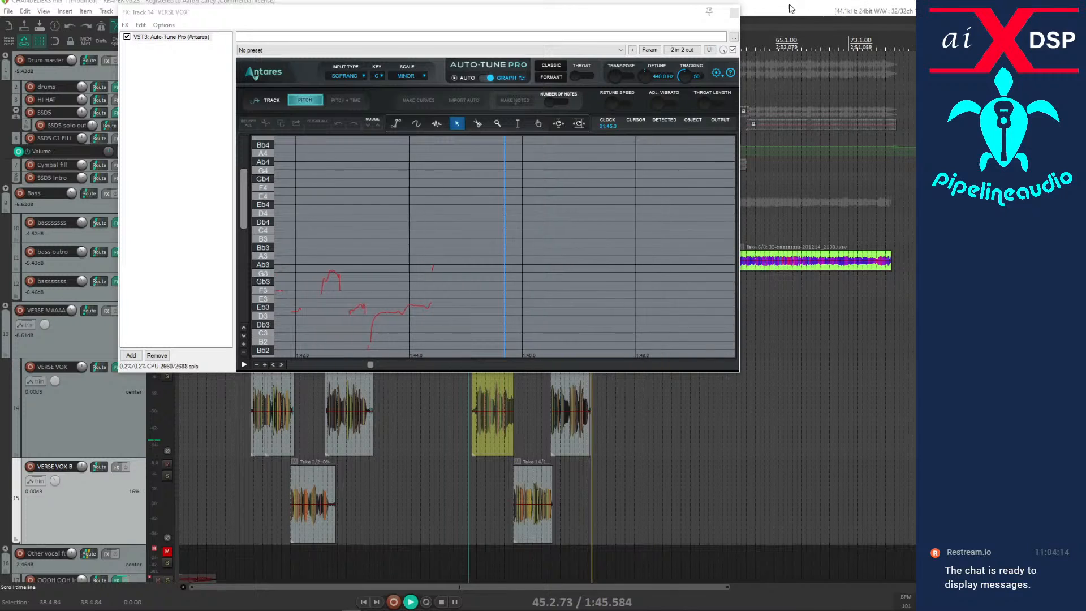
pyautogui.press('space')
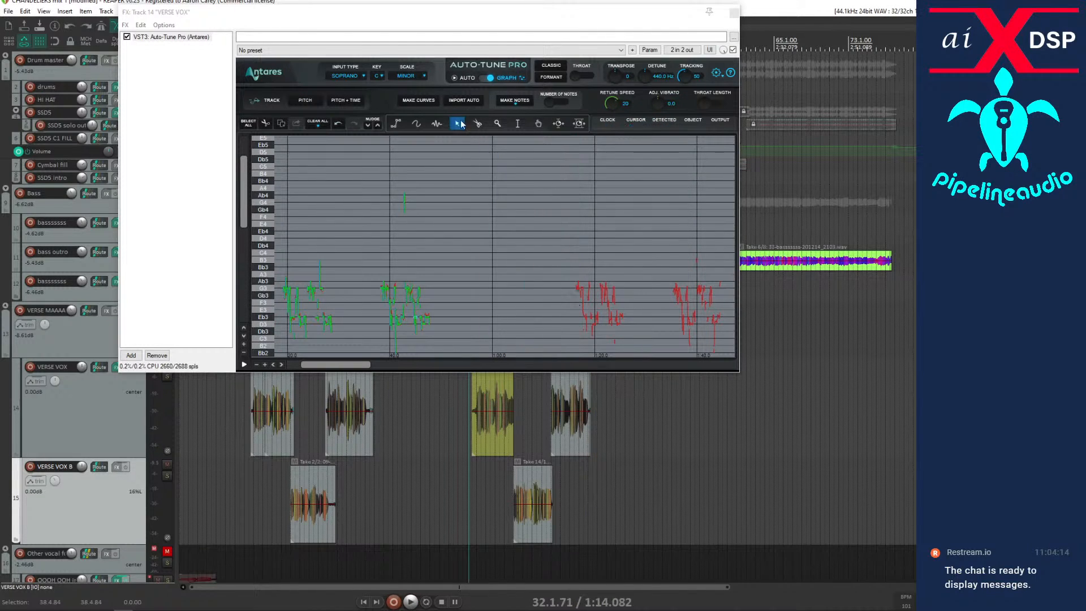
# Import the automatic correction curves for the tracked VERSE VOX pitch and set the playback start at 32.3.00, the second-verse item's beginning.
pyautogui.click(457, 100)
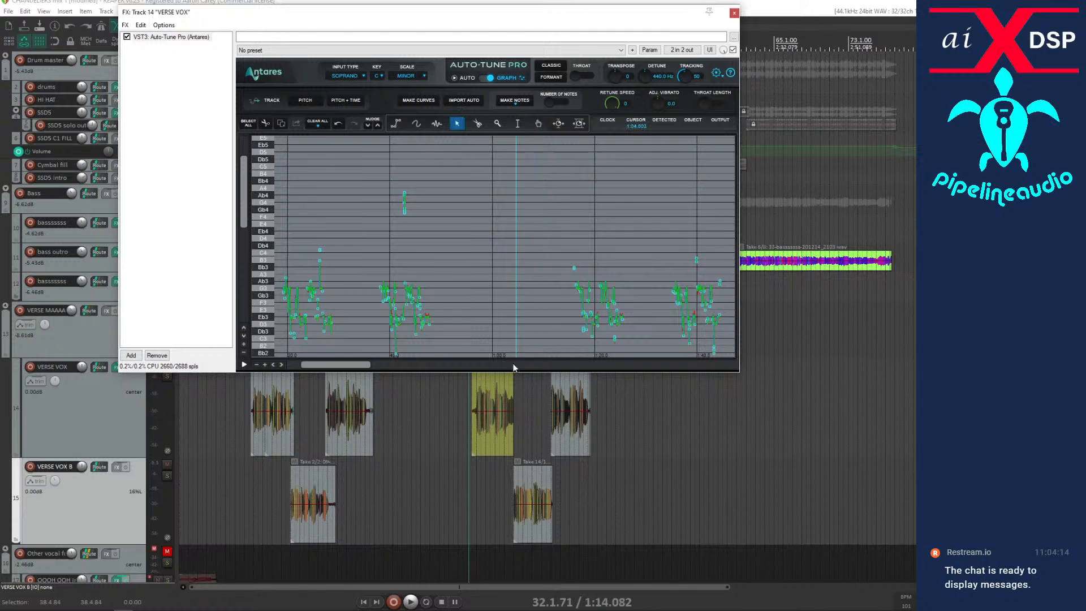
pyautogui.click(474, 433)
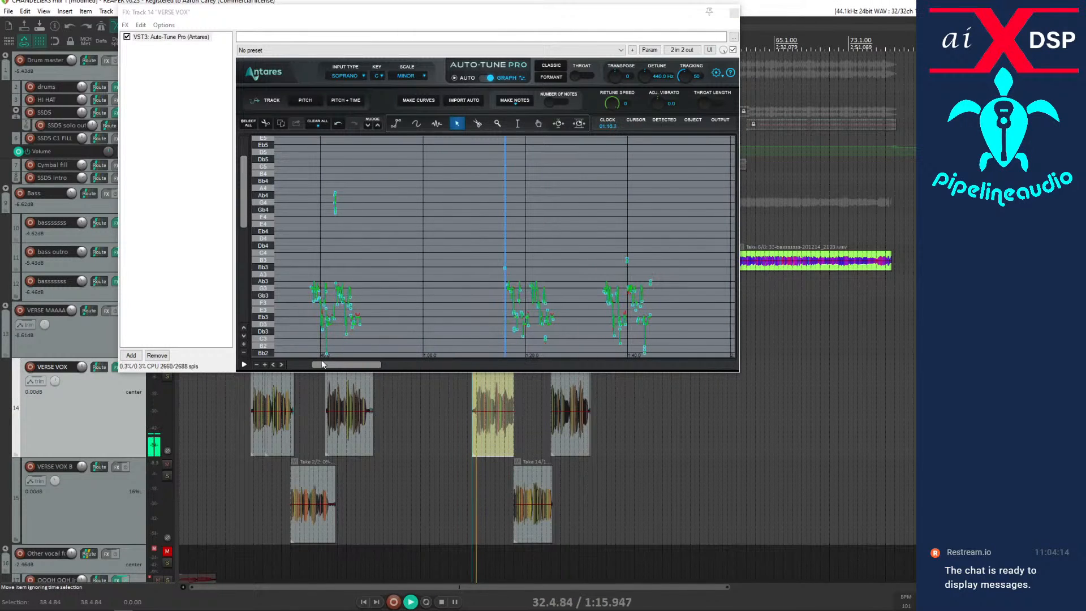
pyautogui.press('space')
pyautogui.click(266, 364)
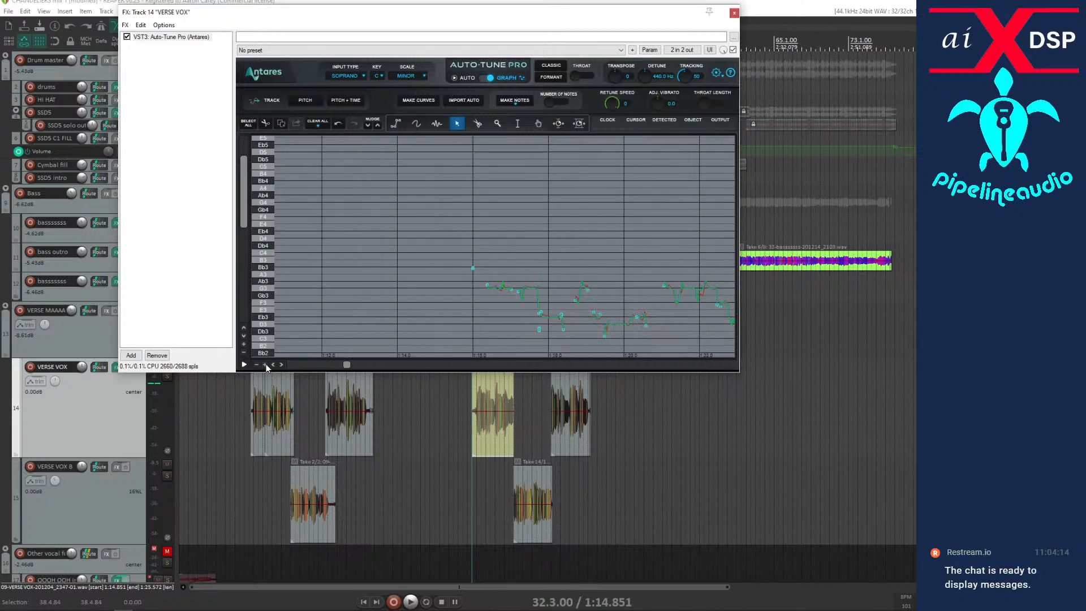
# Audition the opening phrase of the second-verse item twice from 32.3.00, following its pitch curve.
pyautogui.press('space')
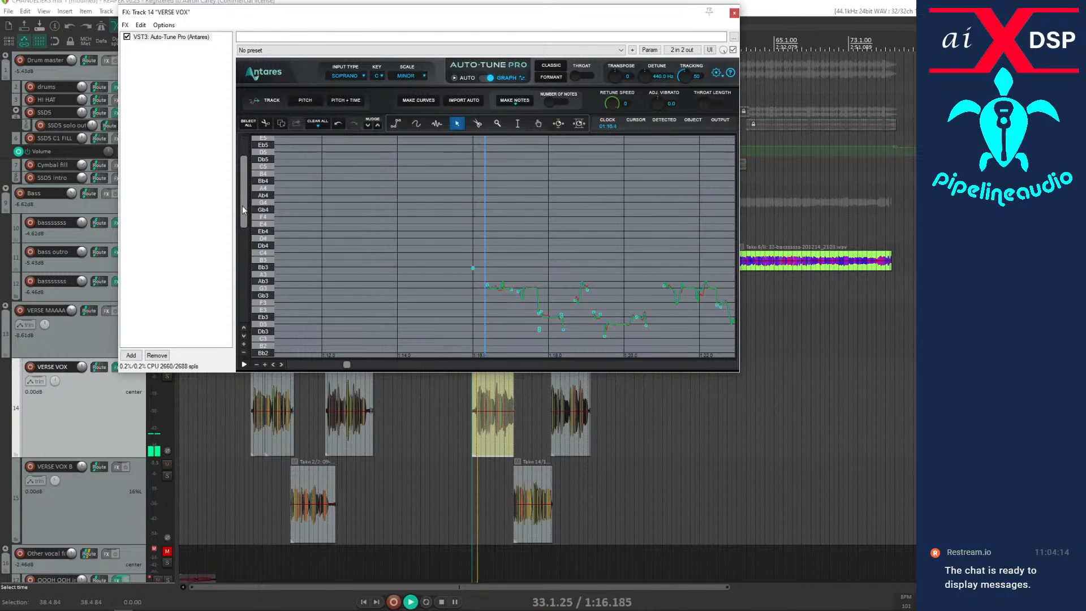
pyautogui.moveTo(240, 205); pyautogui.dragTo(241, 218)
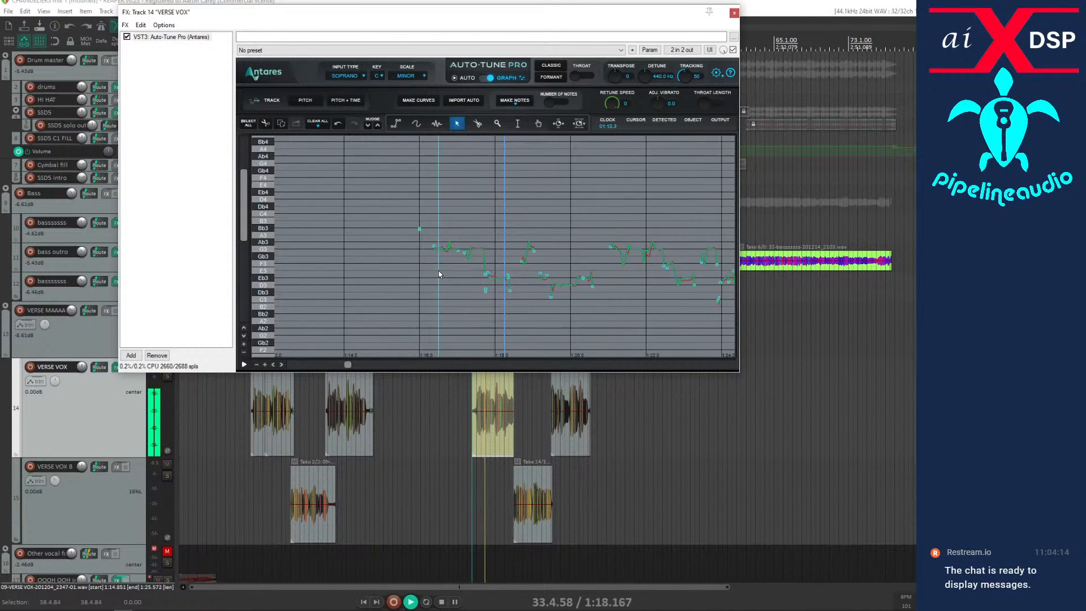
pyautogui.press('space')
pyautogui.press('space')
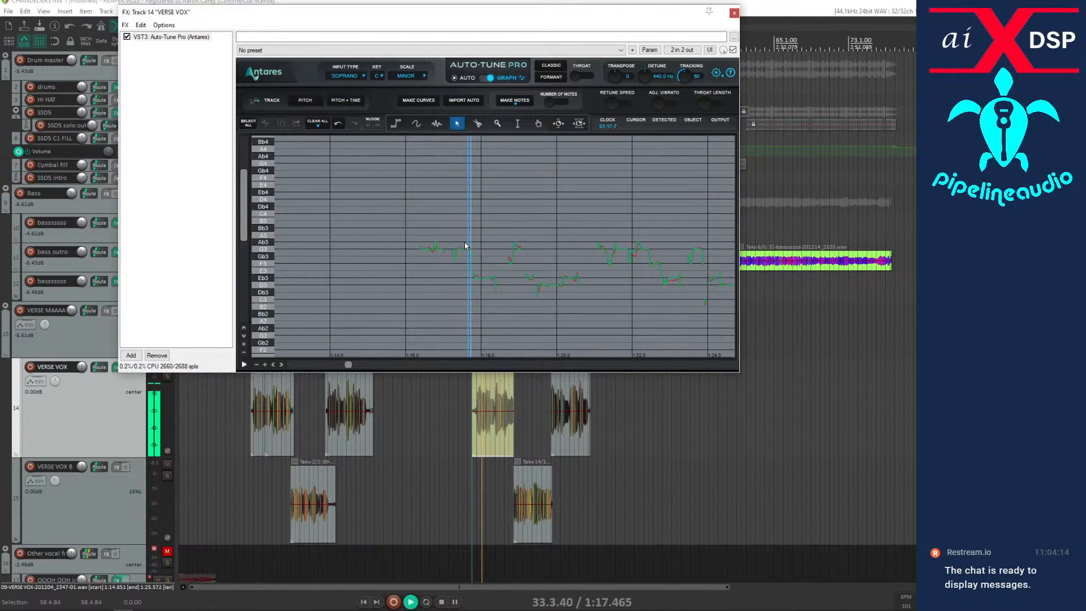
pyautogui.press('space')
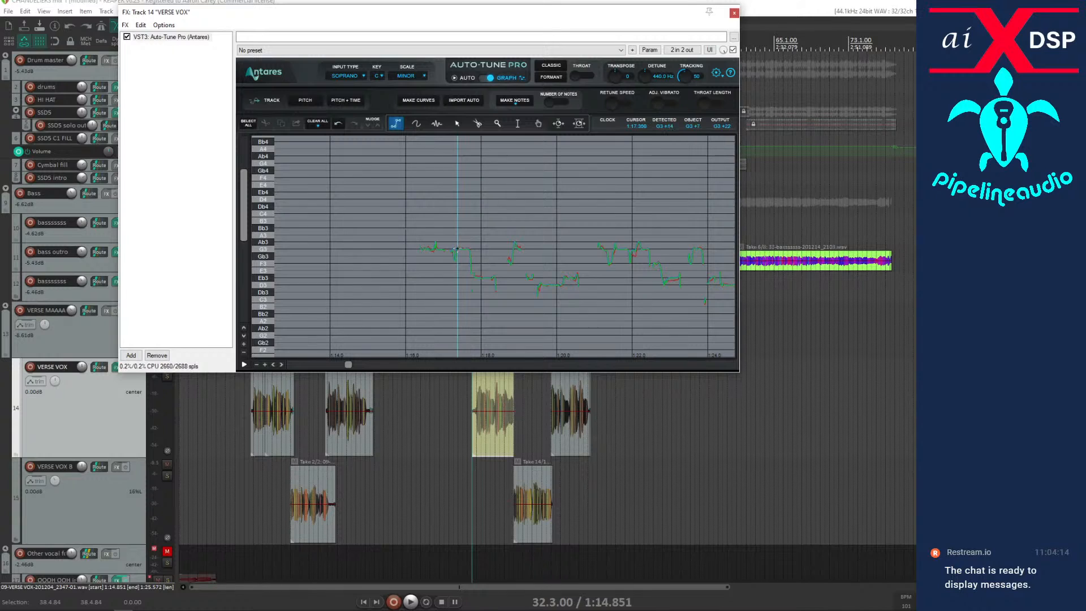
# Draw a short correction line at G3 near 1:17.3 on VERSE VOX and audition it from the item's start.
pyautogui.press('space')
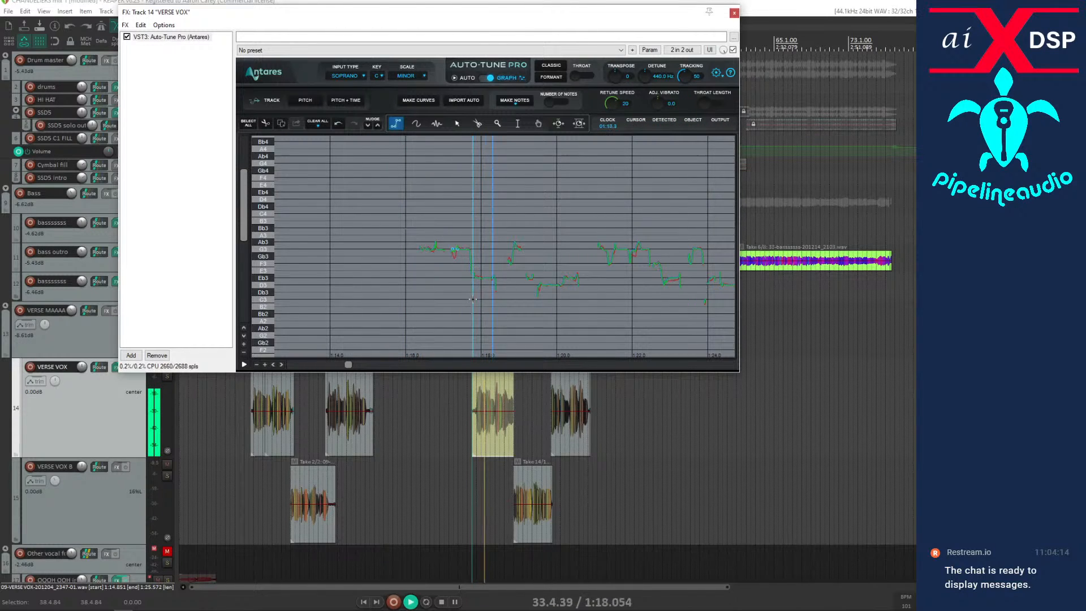
pyautogui.press('space')
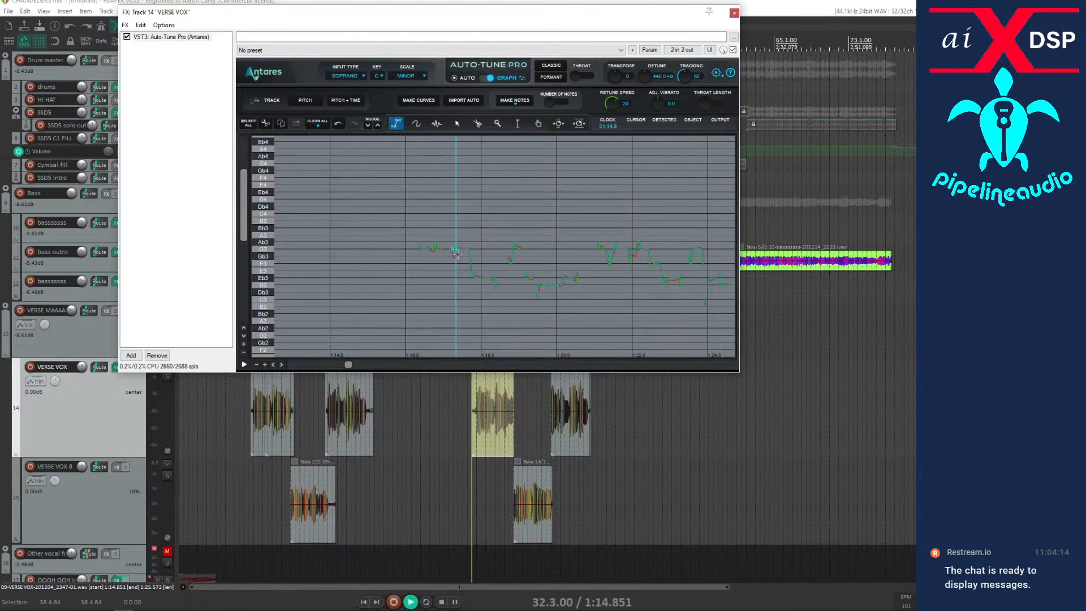
pyautogui.press('space')
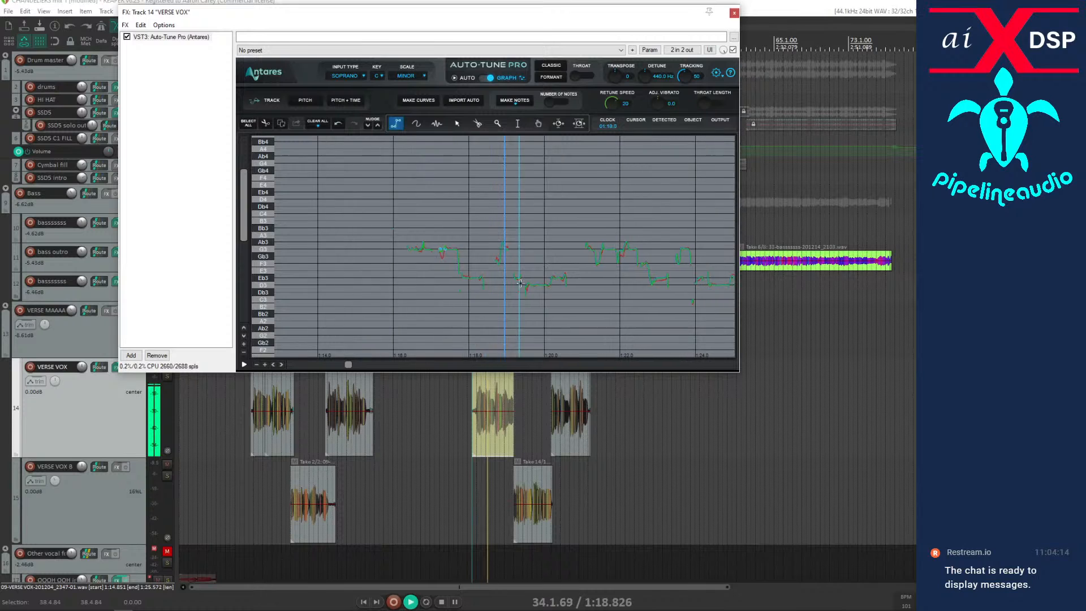
# Draw a short correction line at G3 near 1:18.9 on VERSE VOX and audition the phrase from the item's start.
pyautogui.press('space')
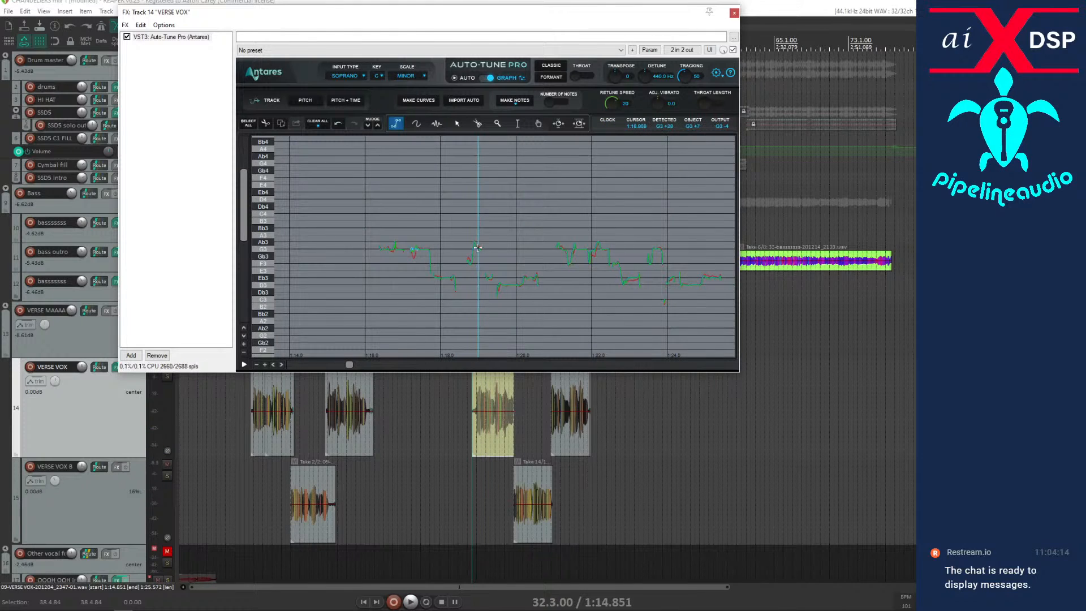
pyautogui.press('space')
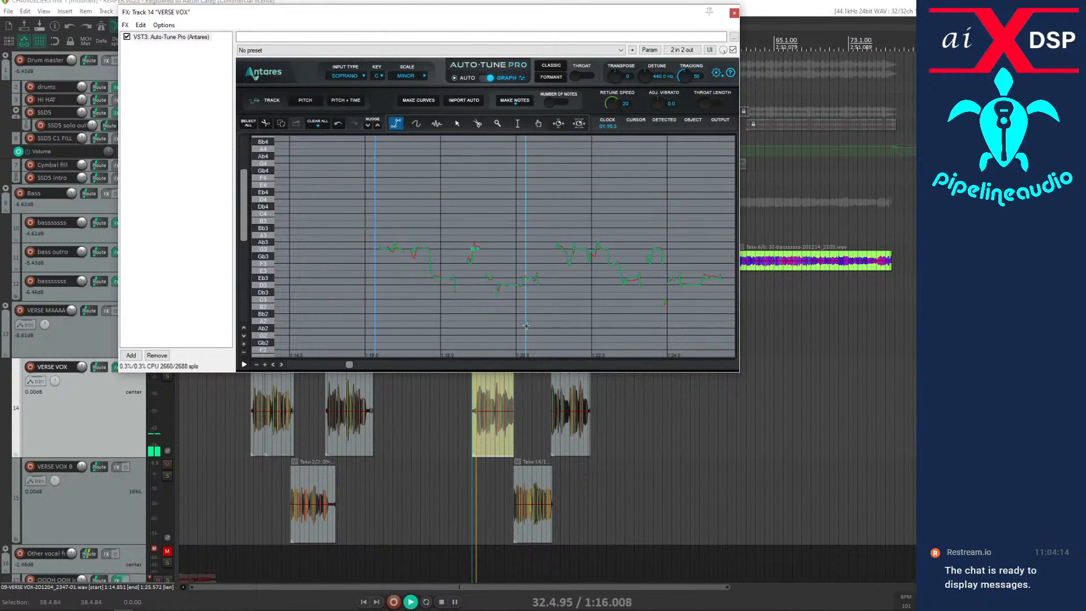
pyautogui.click(500, 426)
pyautogui.scroll(5, 500, 425)
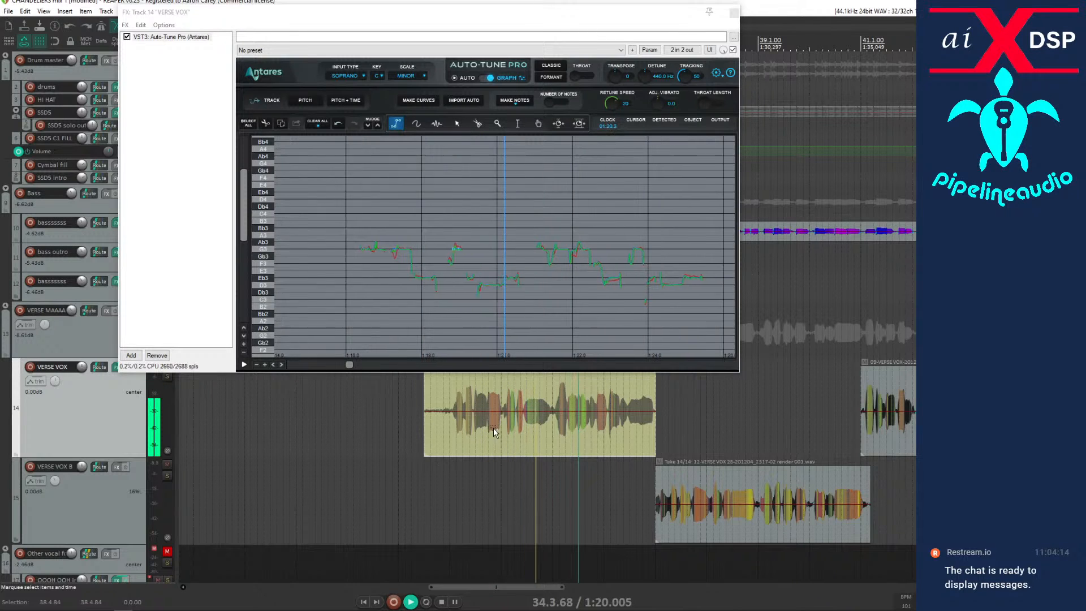
pyautogui.press('space')
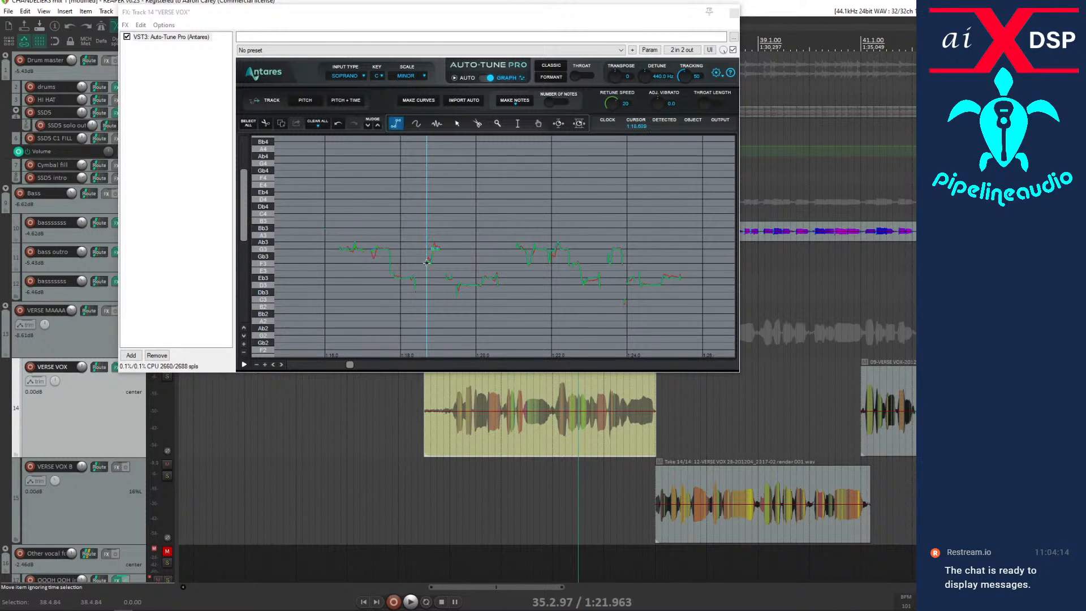
# Draw a rising correction line from F3 towards G3 near 1:18.7 and audition the phrase repeatedly from 33.1.23.
pyautogui.click(426, 262)
pyautogui.press('space')
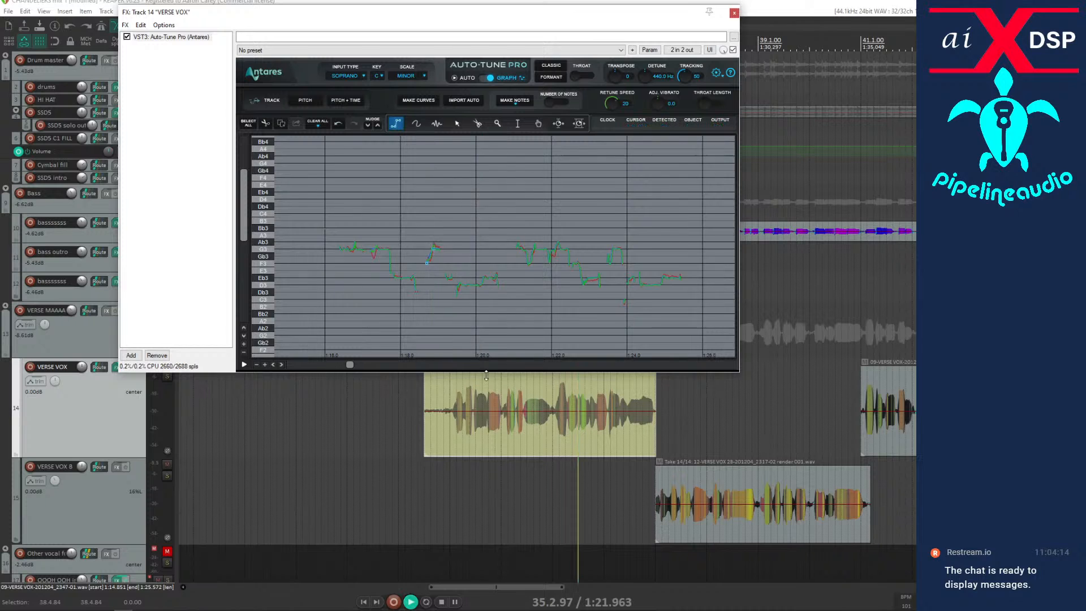
pyautogui.press('space')
pyautogui.click(452, 429)
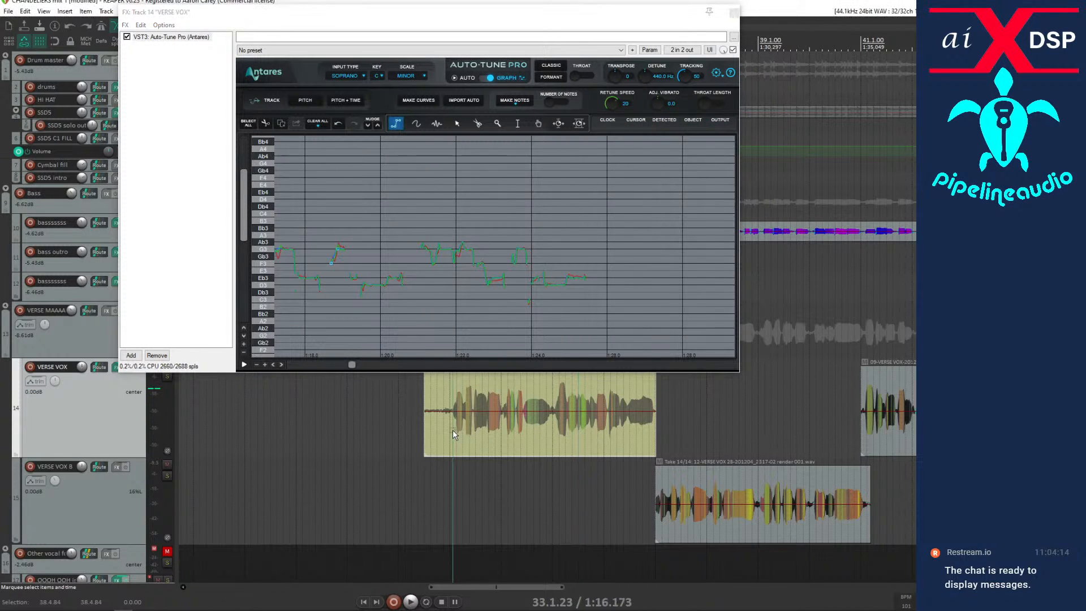
pyautogui.press('space')
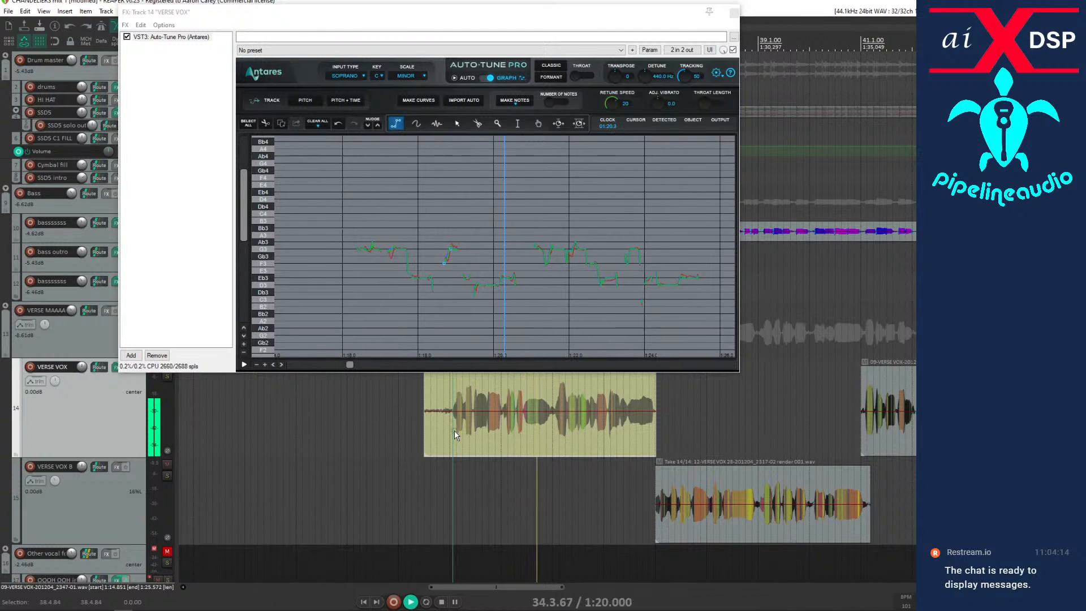
pyautogui.press('space')
pyautogui.press('space')
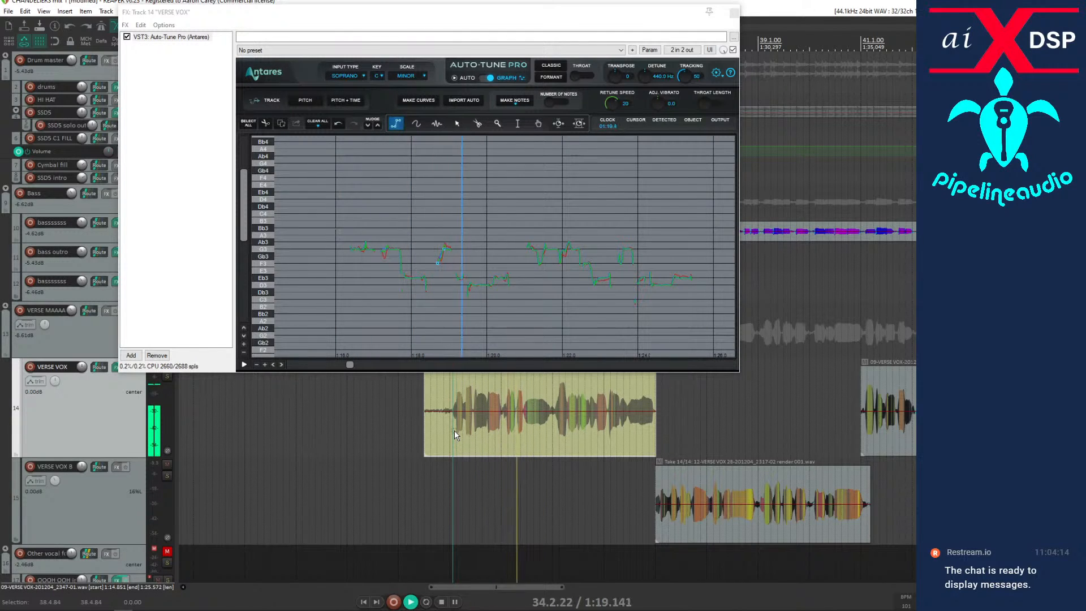
pyautogui.press('space')
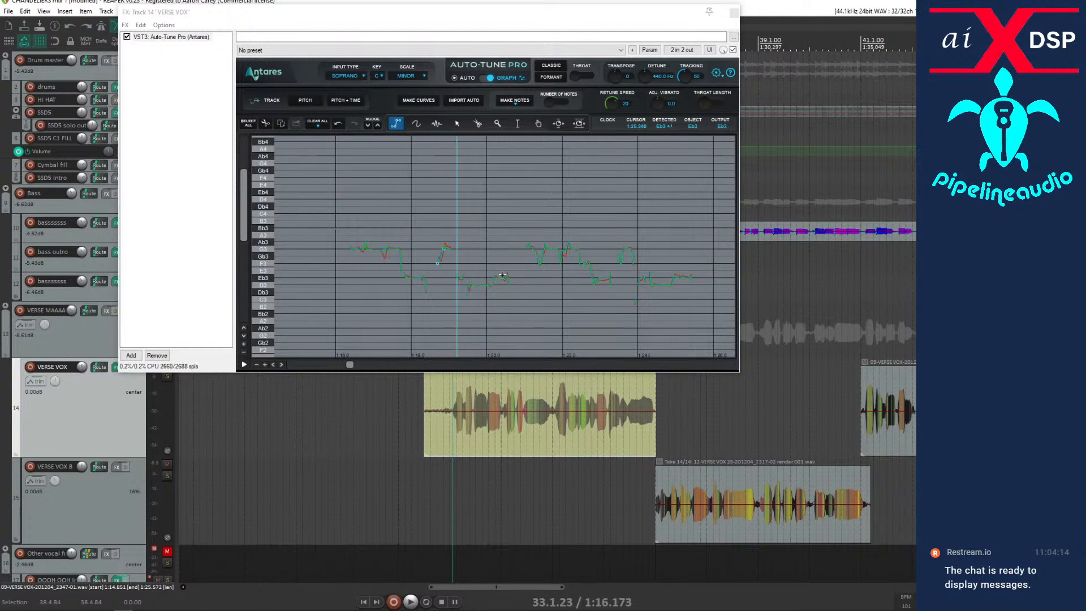
pyautogui.press('space')
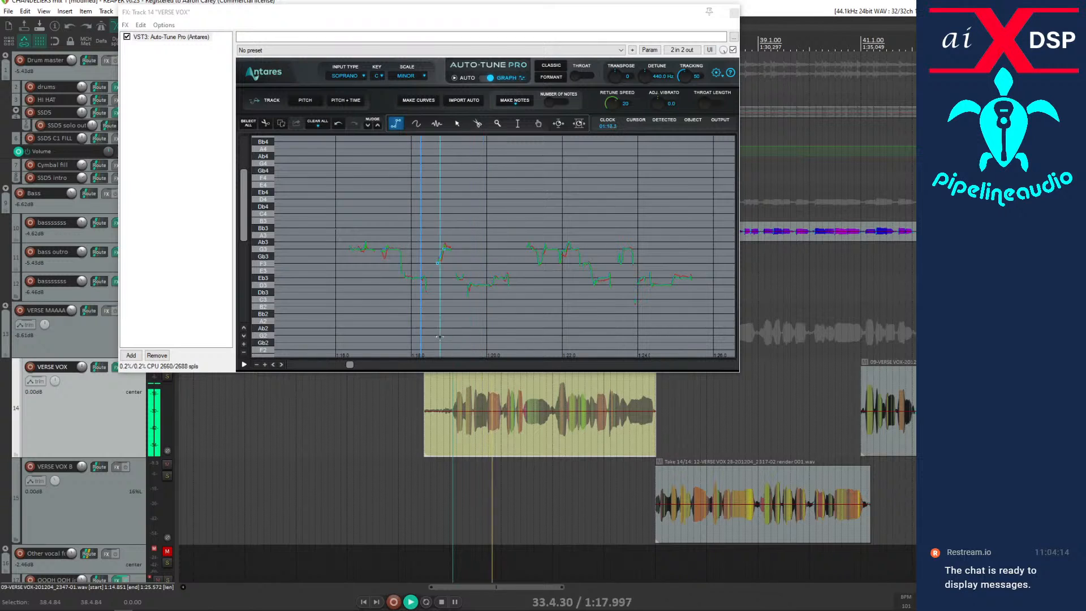
pyautogui.press('space')
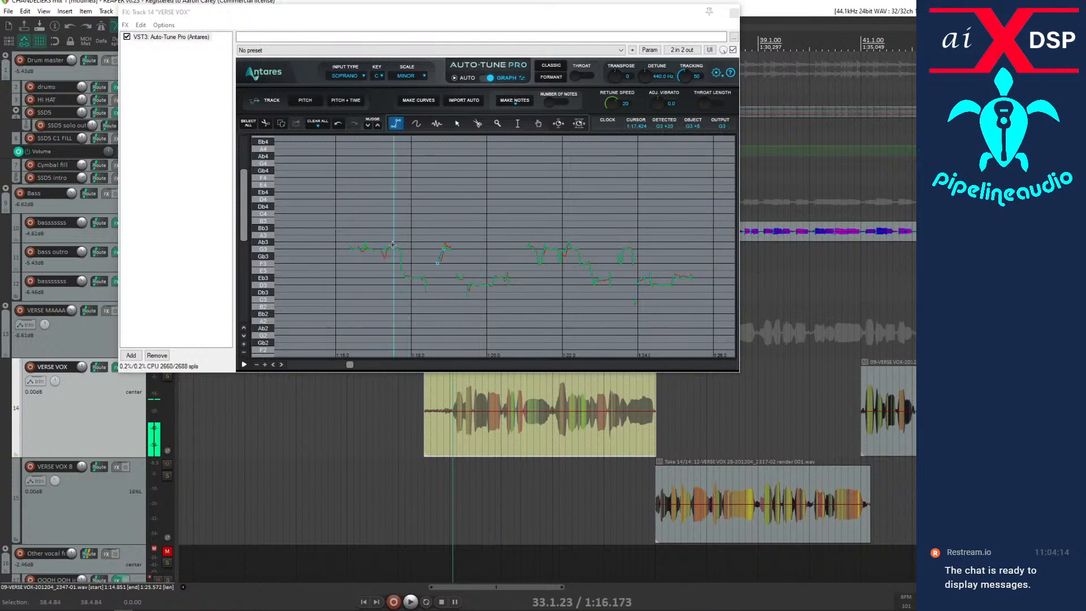
# Lower the retune speed of the G3 correction near 1:17.3 and audition it from 33.1.23.
pyautogui.click(455, 123)
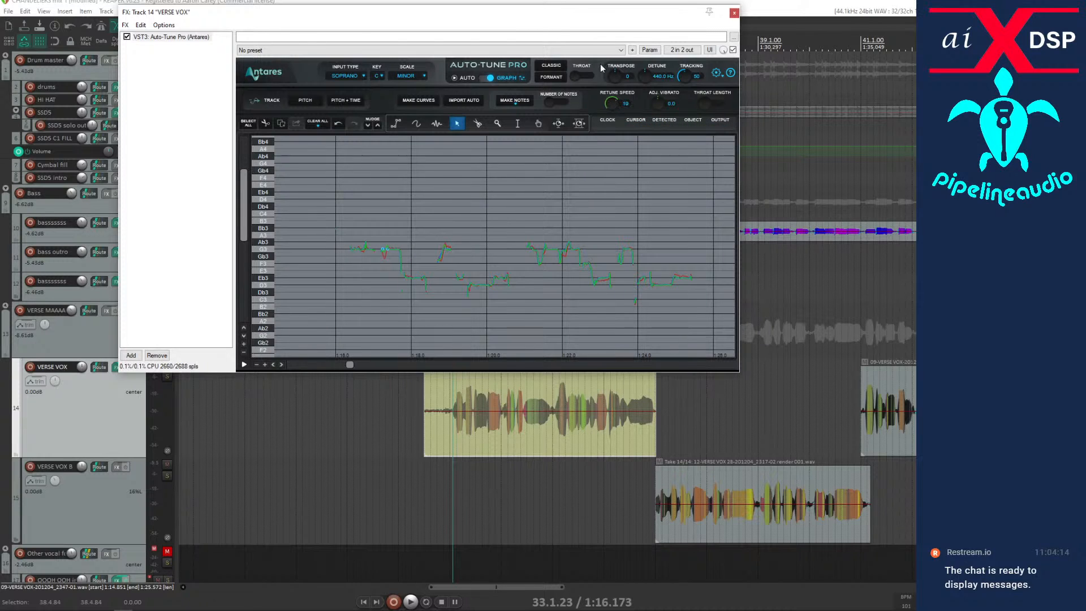
pyautogui.moveTo(600, 64); pyautogui.dragTo(601, 57)
pyautogui.press('space')
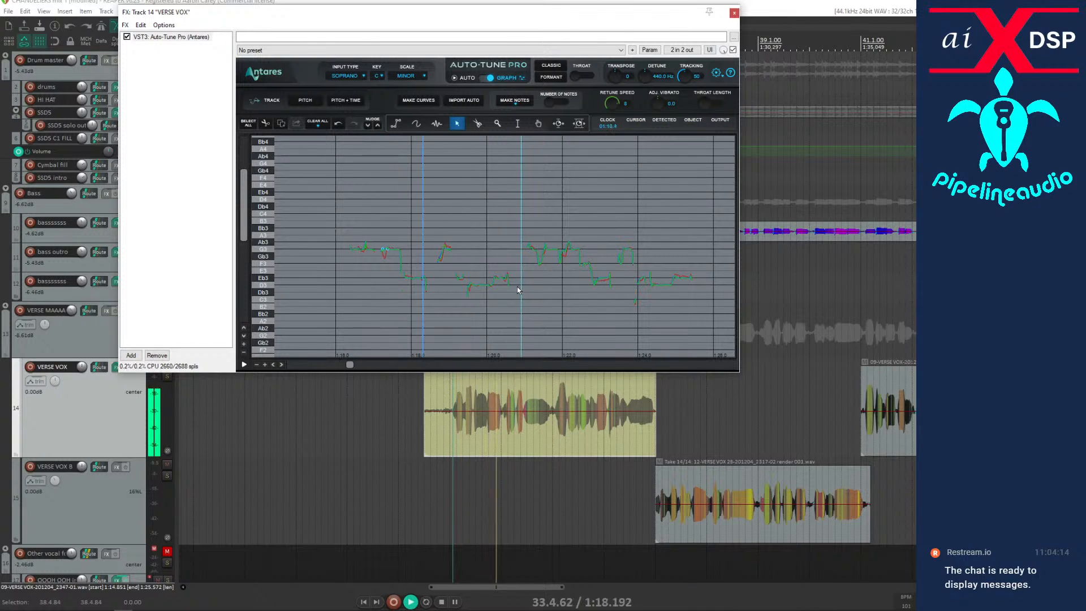
pyautogui.press('space')
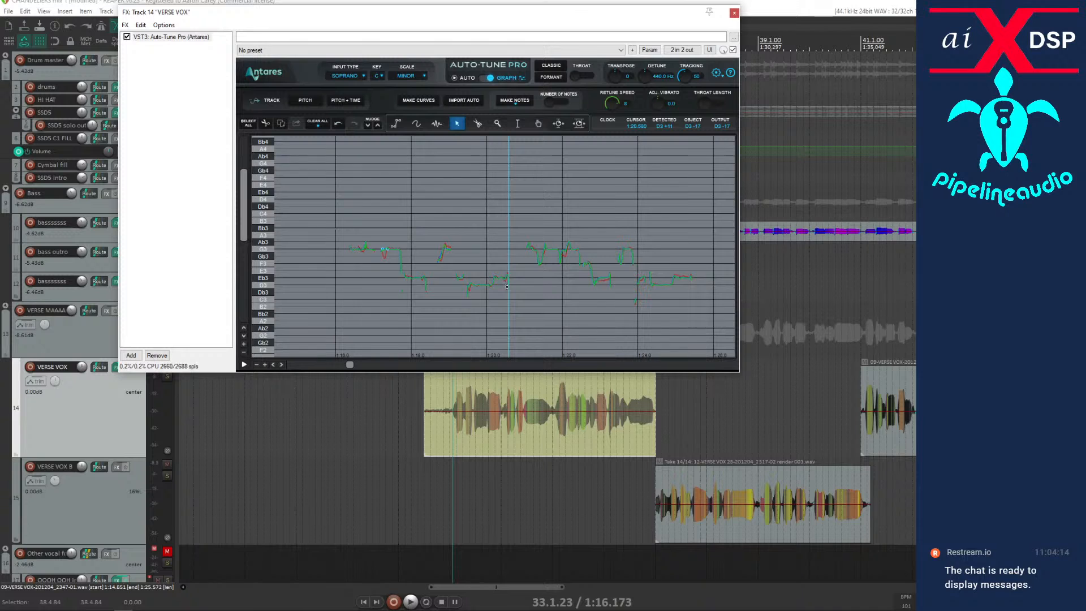
# Replay the phrase from 33.1.23 to check the corrected notes near 1:17.3 and 1:18.7 in closer view.
pyautogui.press('space')
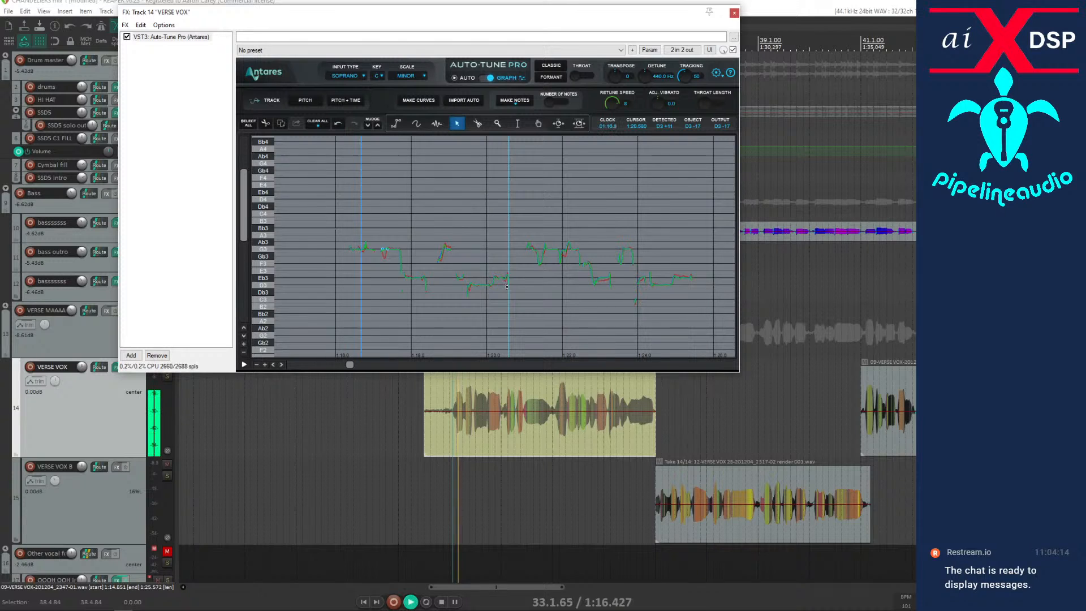
pyautogui.press('space')
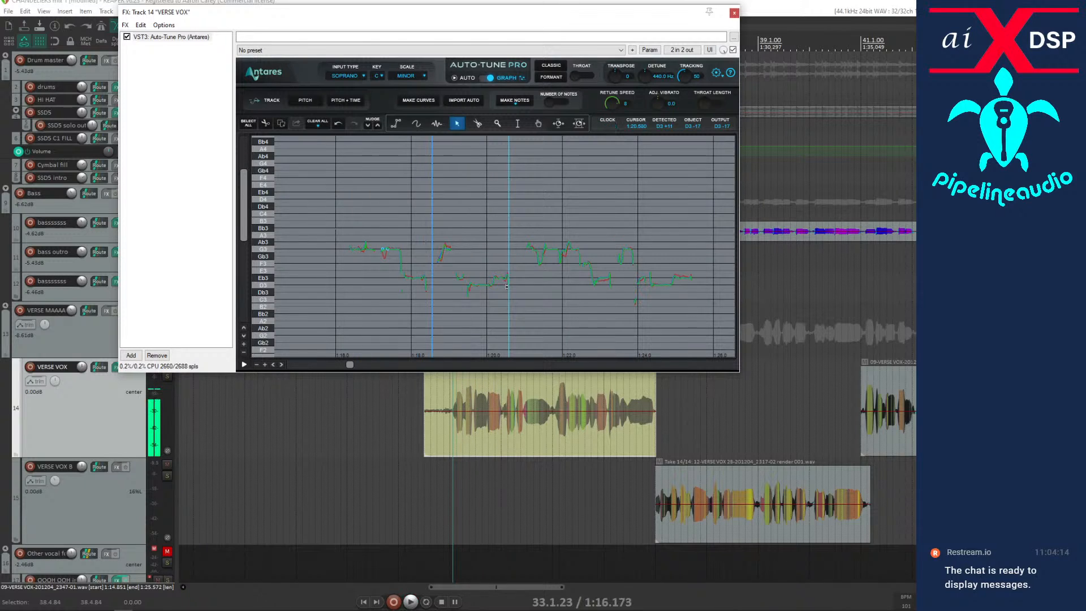
pyautogui.press('space')
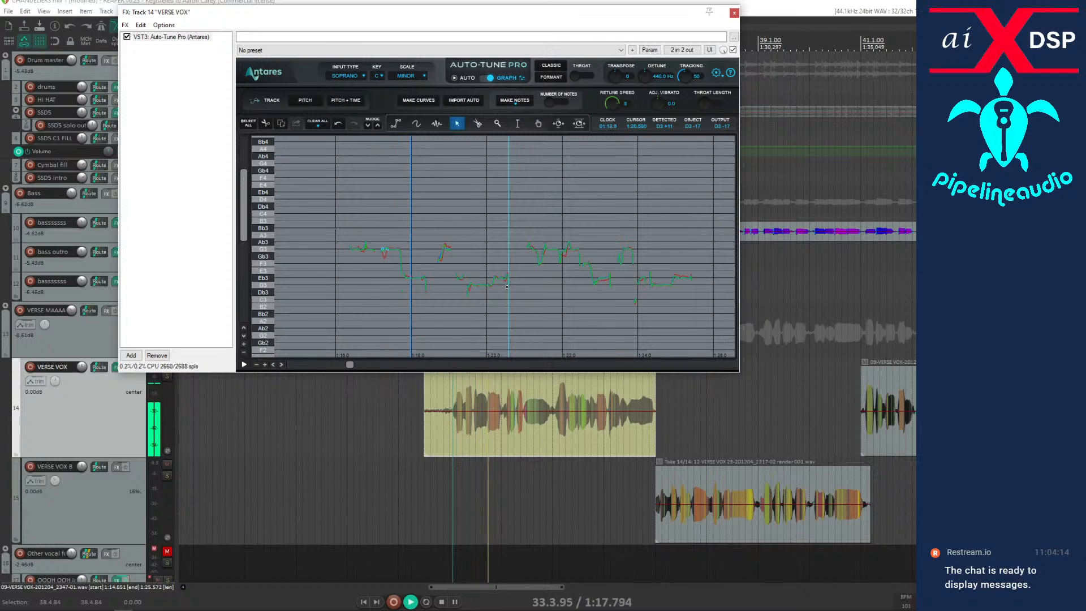
pyautogui.press('space')
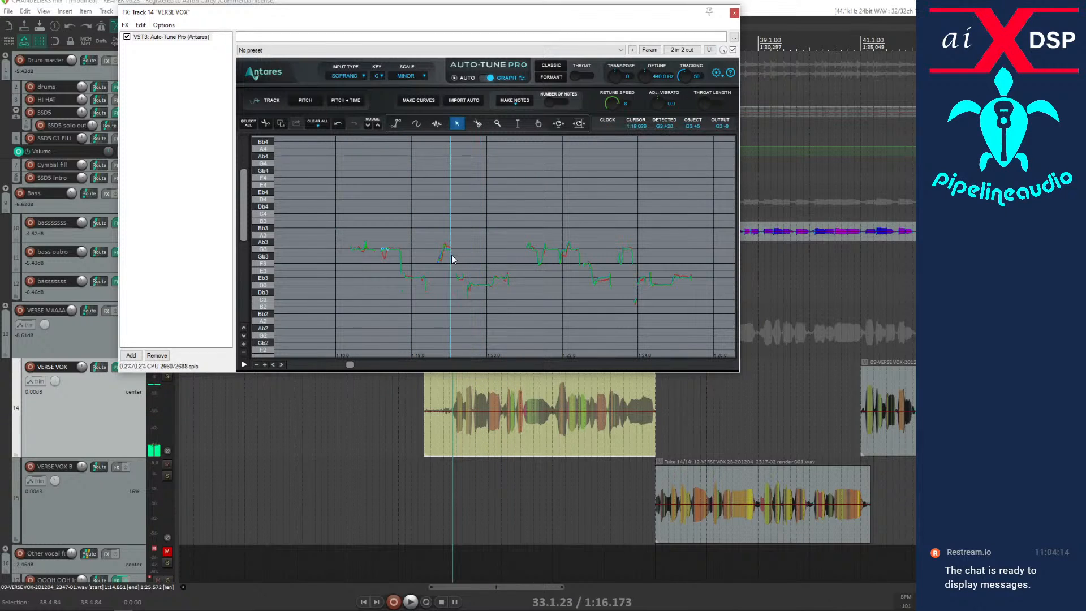
pyautogui.click(263, 365)
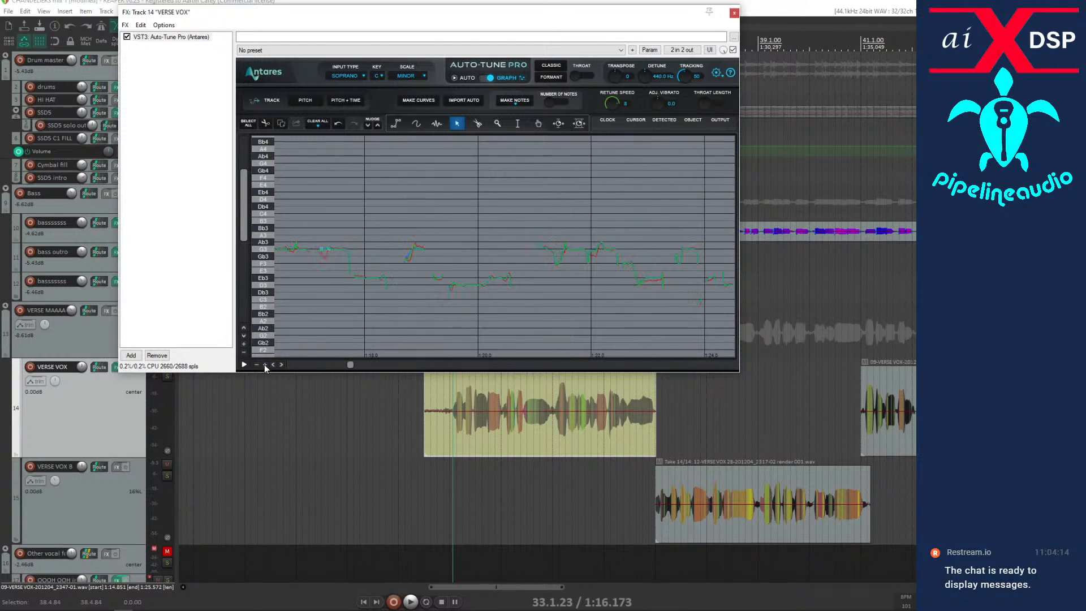
pyautogui.press('space')
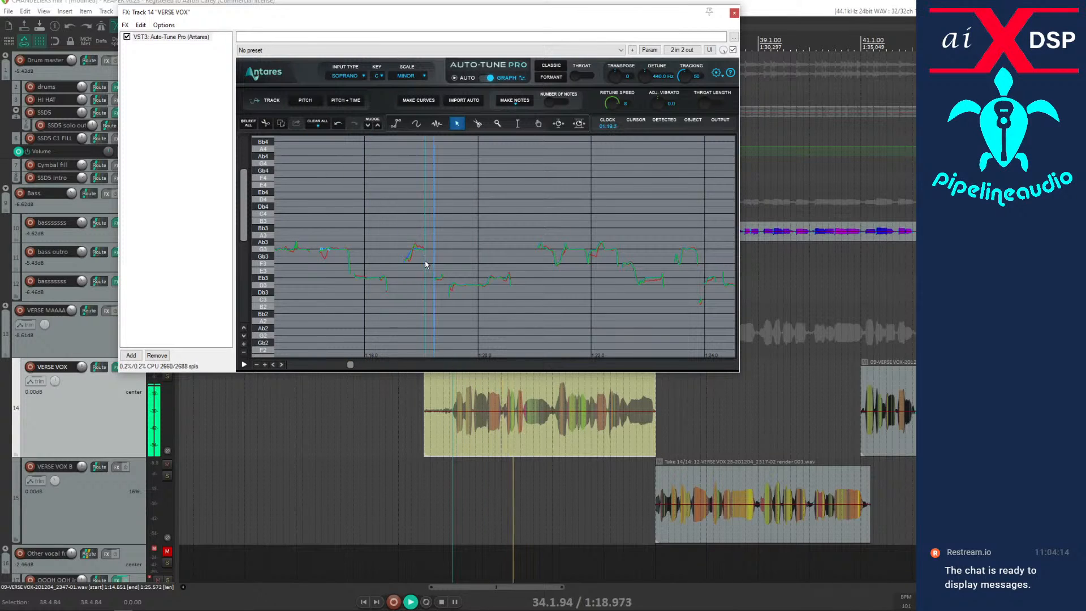
pyautogui.press('space')
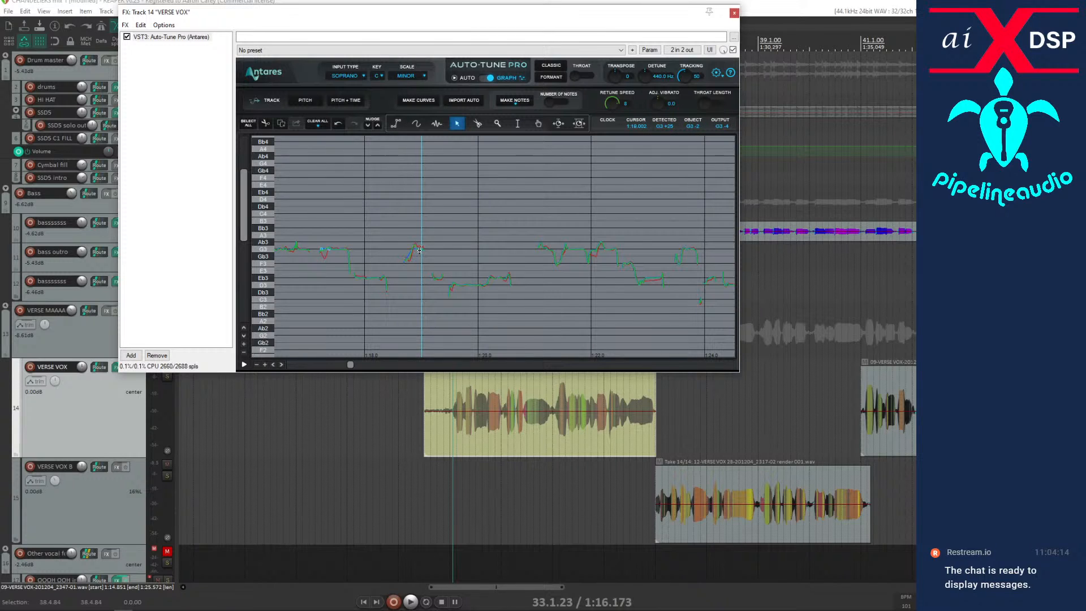
# Readjust the rising correction line near 1:18.7 on VERSE VOX, replaying the phrase from 33.1.23 to compare the changes.
pyautogui.press('space')
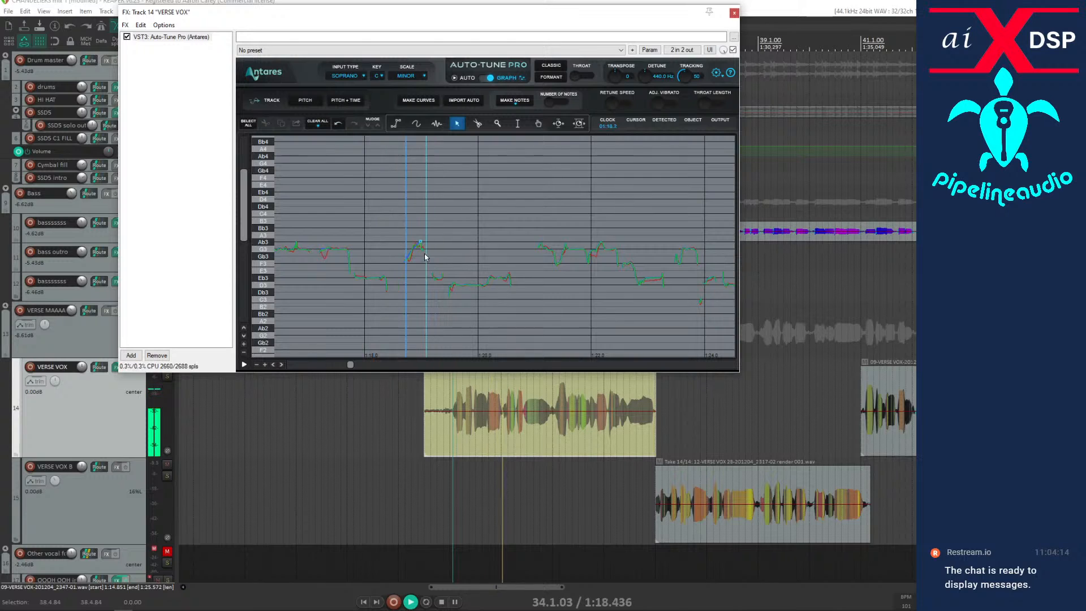
pyautogui.press('space')
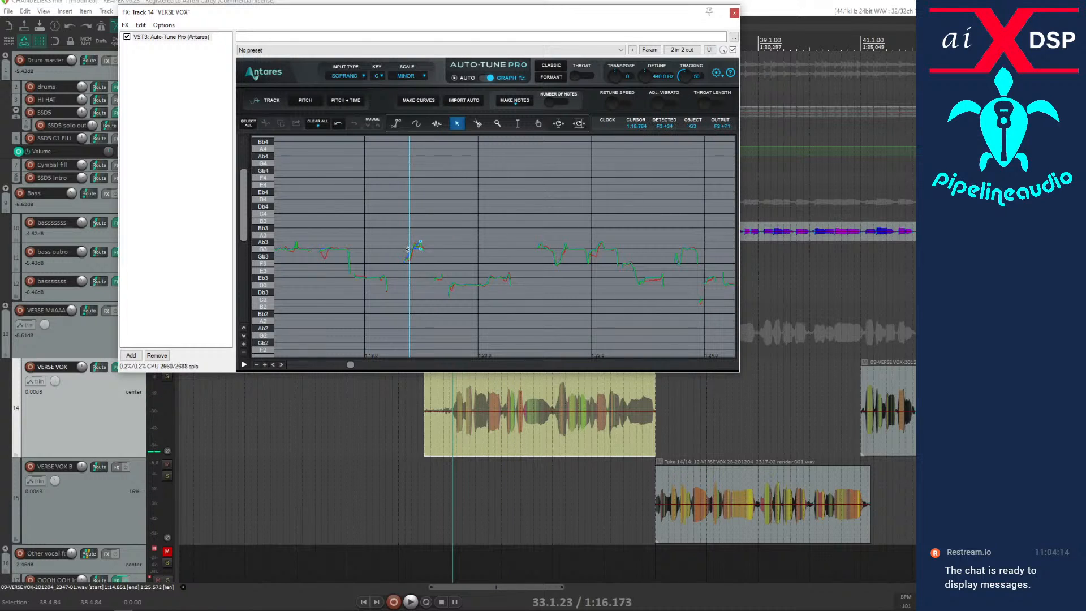
pyautogui.press('space')
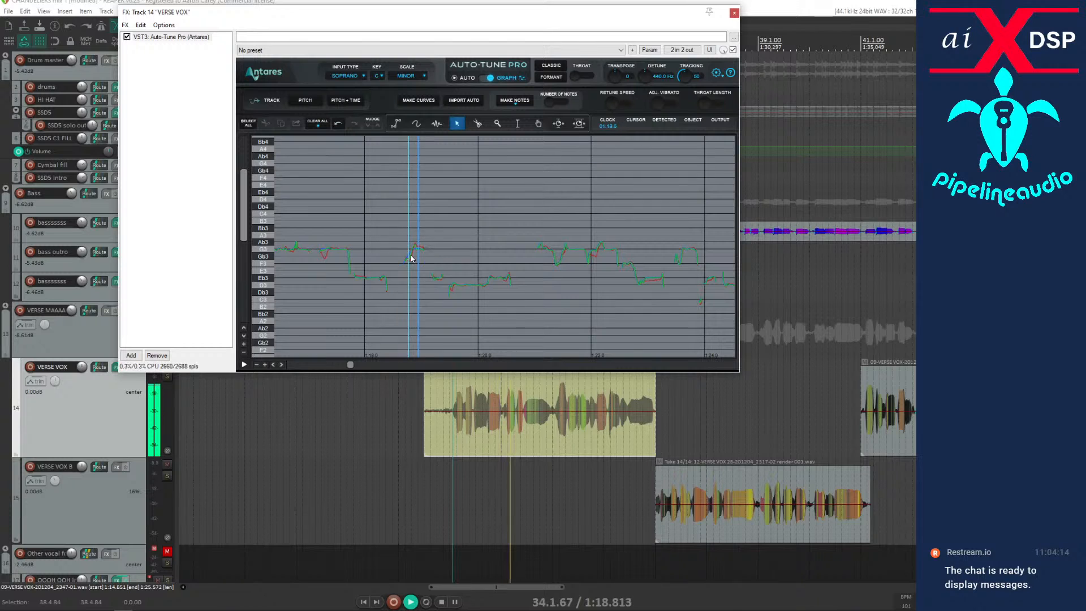
pyautogui.press('space')
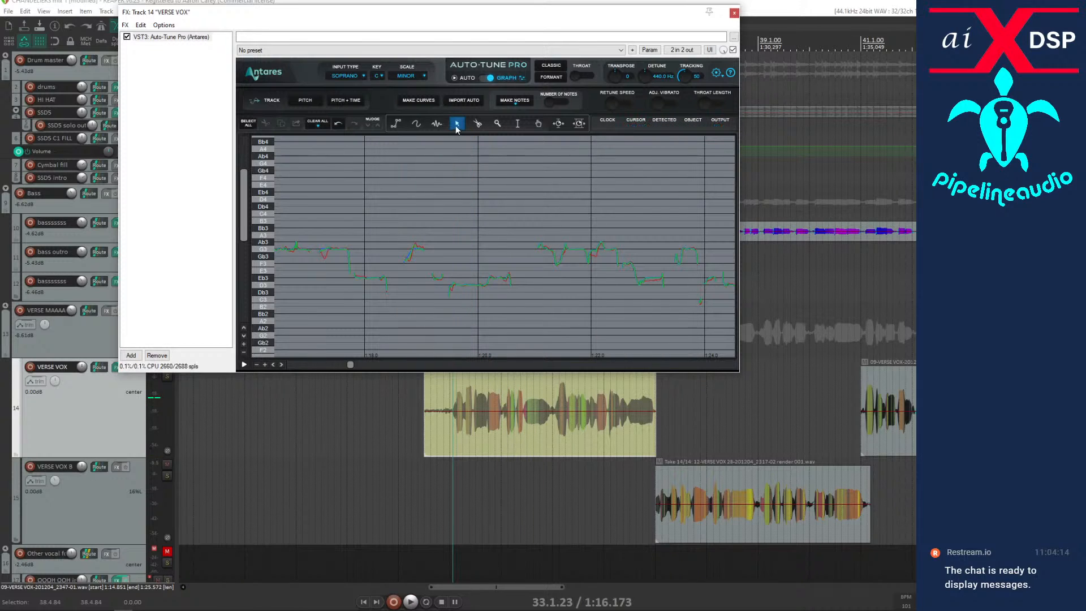
# Draw a short line-type correction at G3 near 1:18.9, set its retune speed to 10, and audition it from 33.1.23.
pyautogui.click(397, 124)
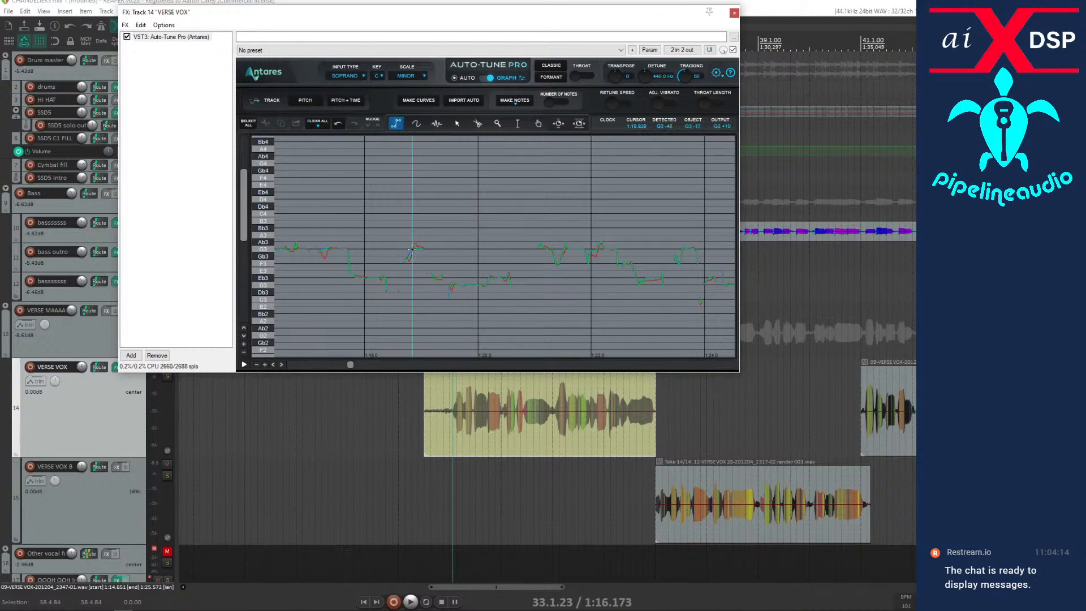
pyautogui.doubleClick(419, 248)
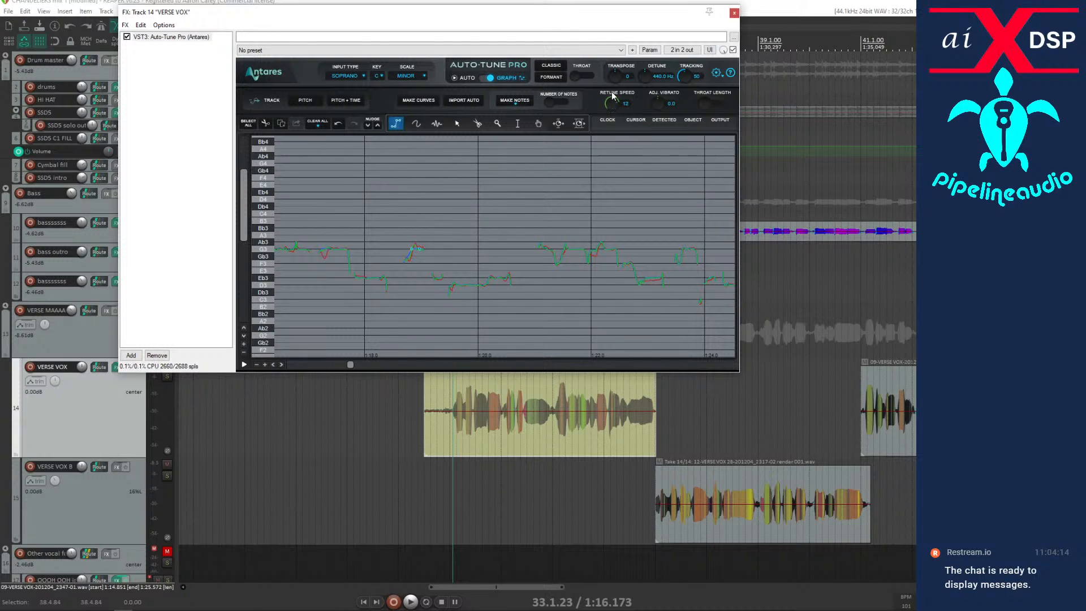
pyautogui.press('space')
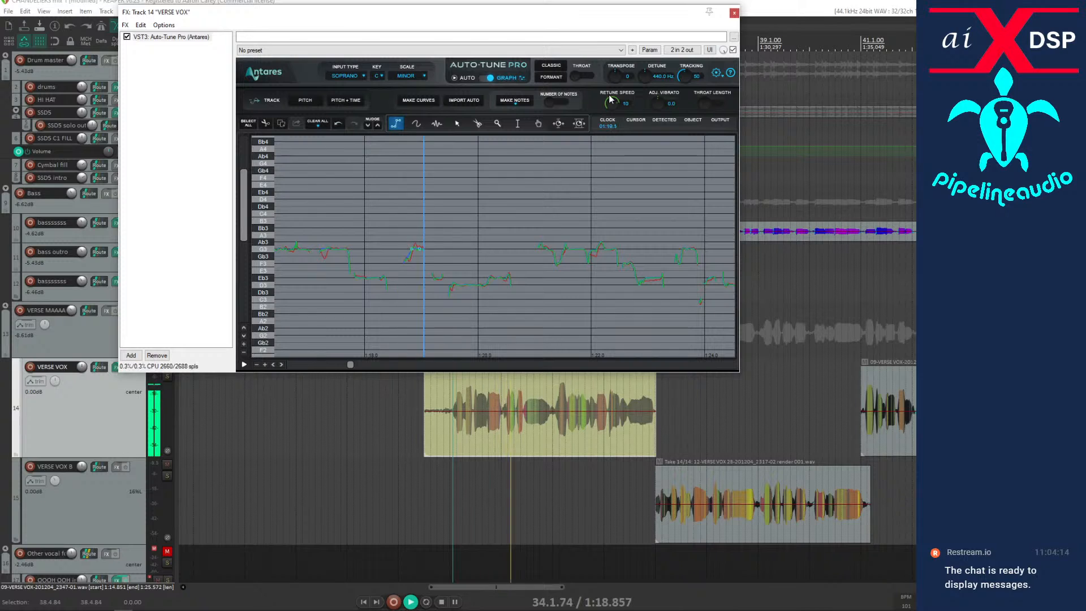
pyautogui.press('space')
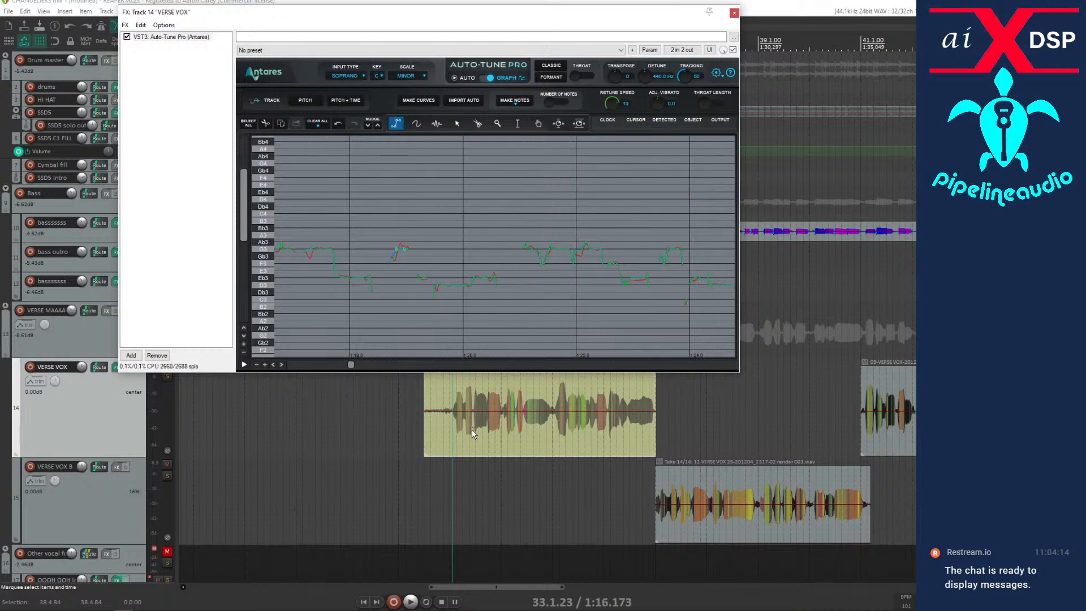
# Listen through the VERSE VOX phrase and audition its second half repeatedly from 35.1.27.
pyautogui.press('space')
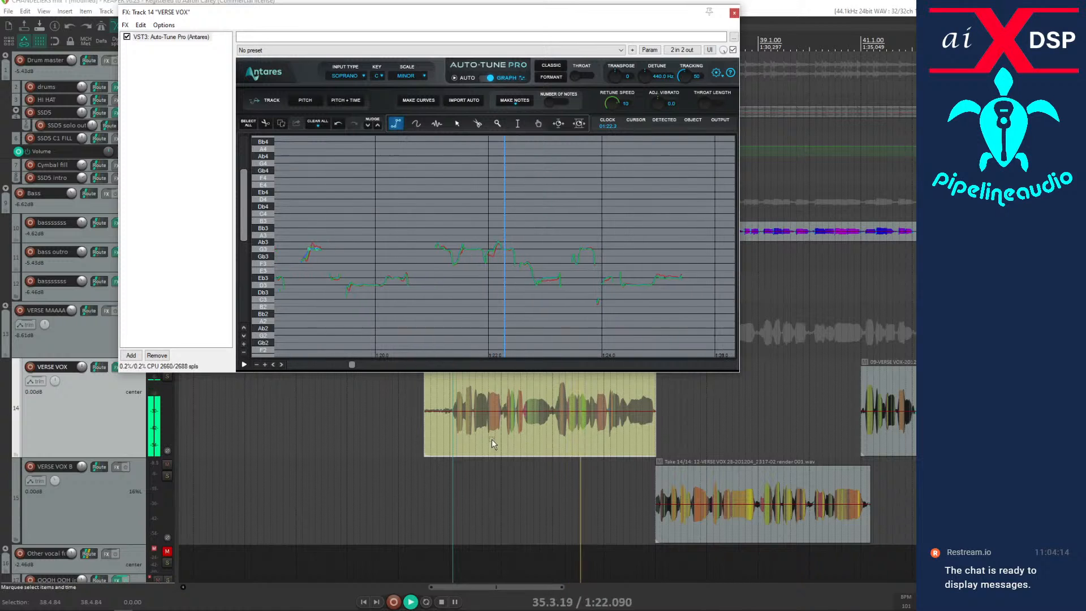
pyautogui.click(555, 426)
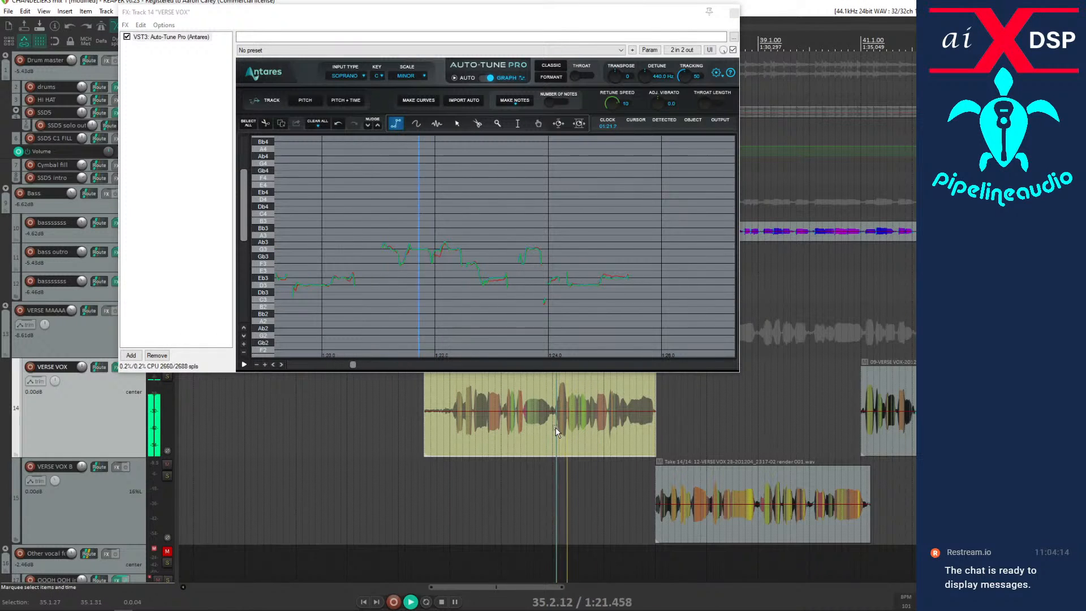
pyautogui.press('space')
pyautogui.press('space')
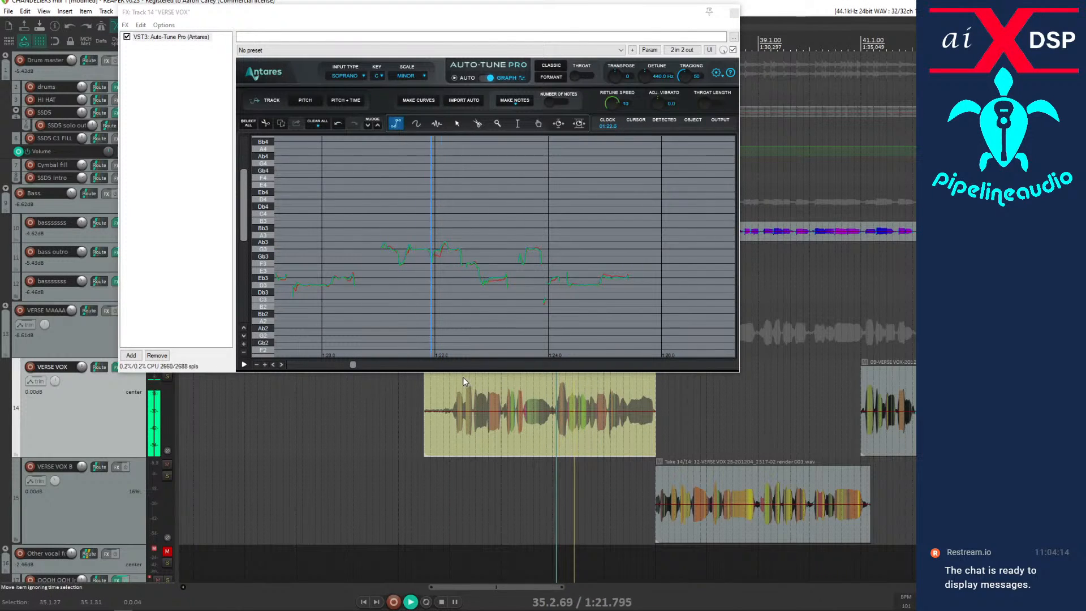
pyautogui.press('space')
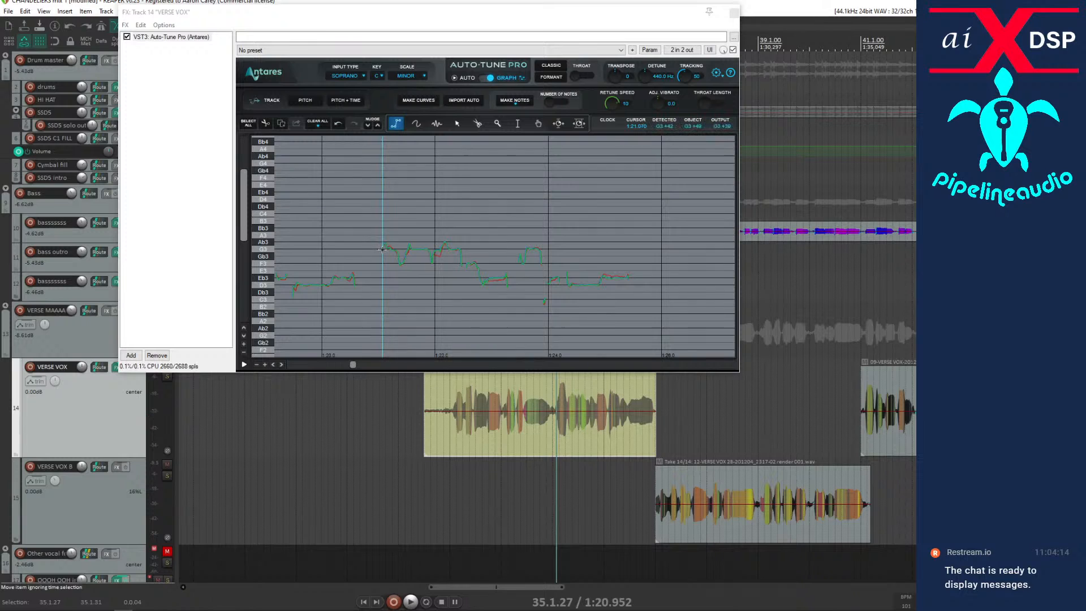
# Draw correction lines along G3 from about 1:21.3 to 1:21.9 on VERSE VOX and audition them repeatedly from 35.1.27.
pyautogui.click(392, 248)
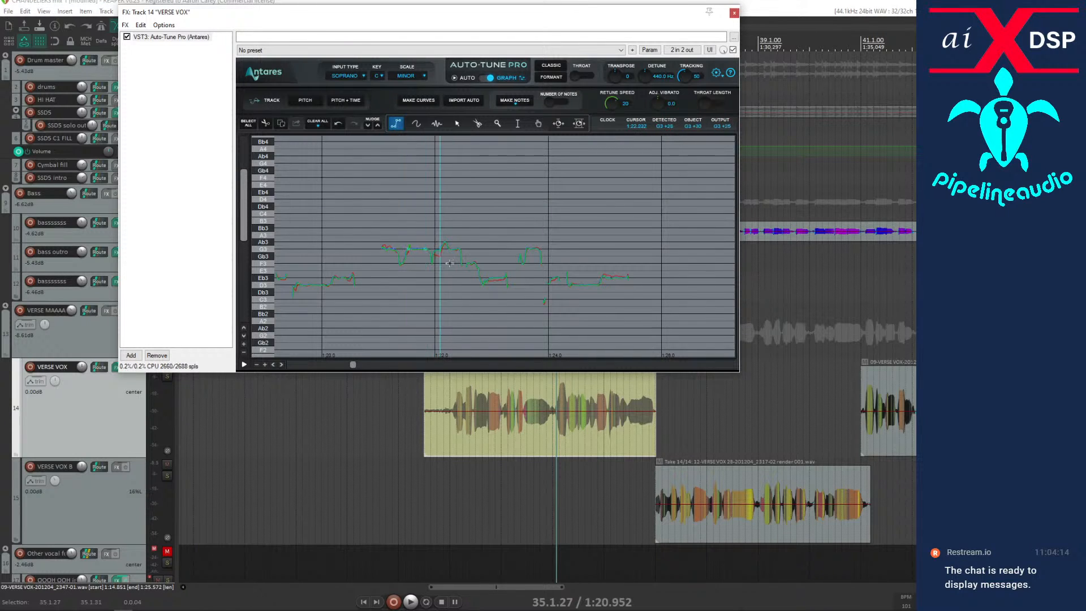
pyautogui.press('space')
pyautogui.press('space')
pyautogui.press('space')
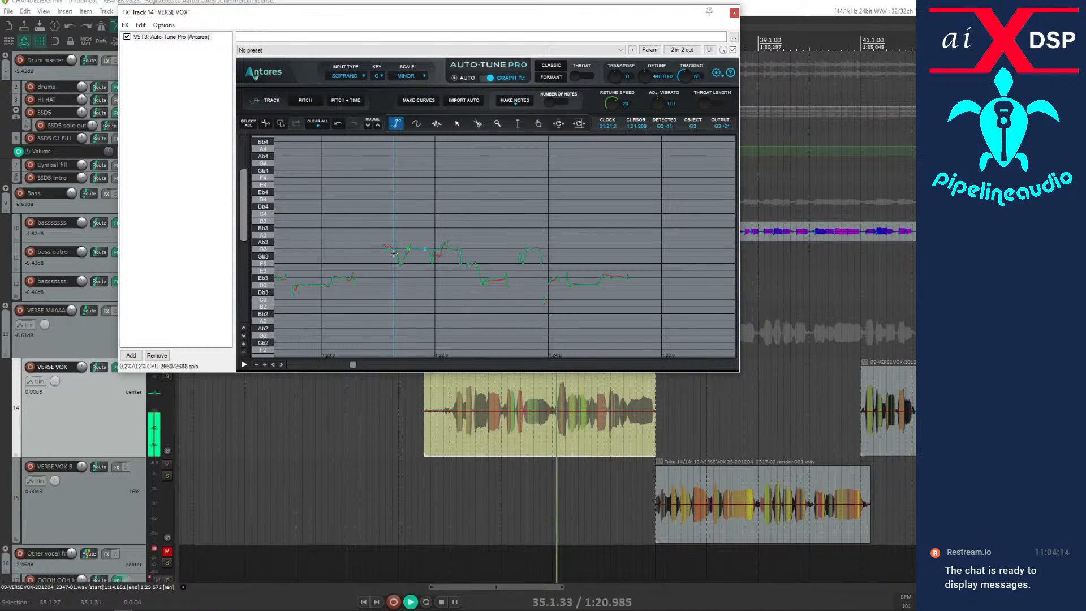
pyautogui.press('space')
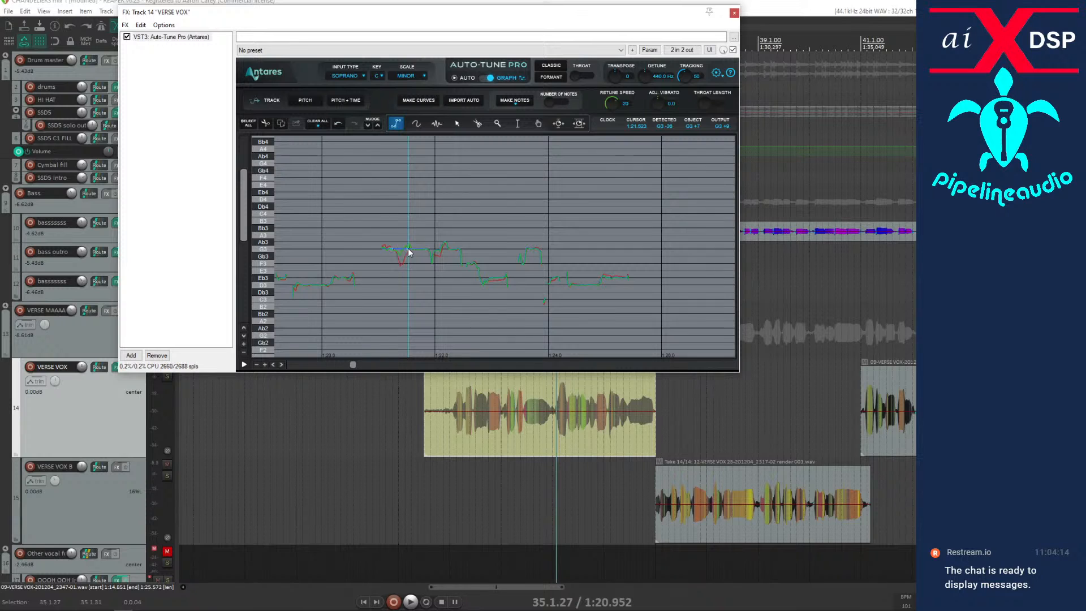
pyautogui.press('space')
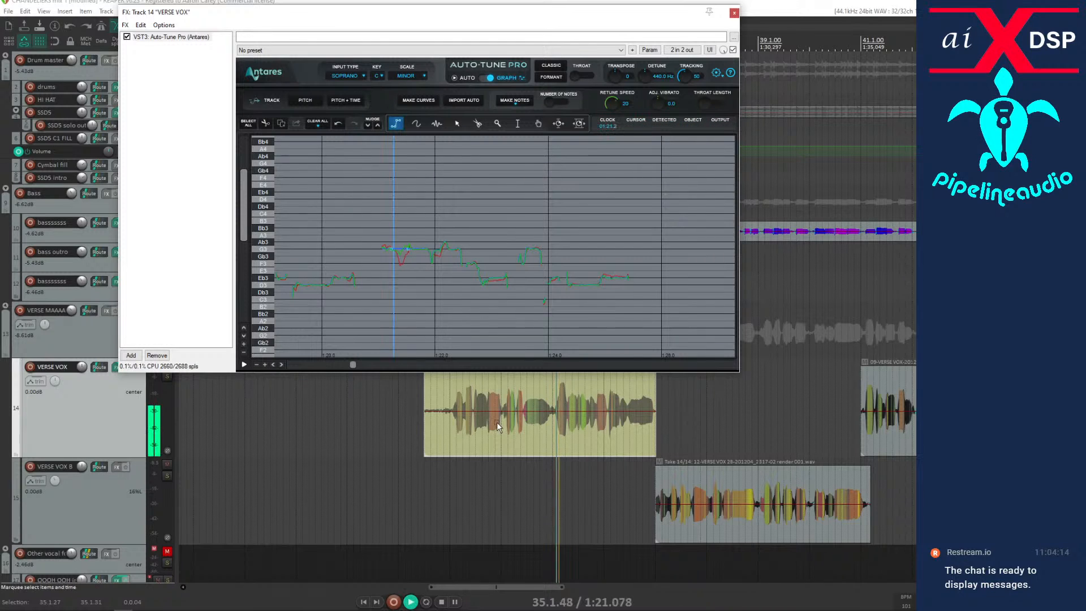
pyautogui.press('space')
pyautogui.press('space')
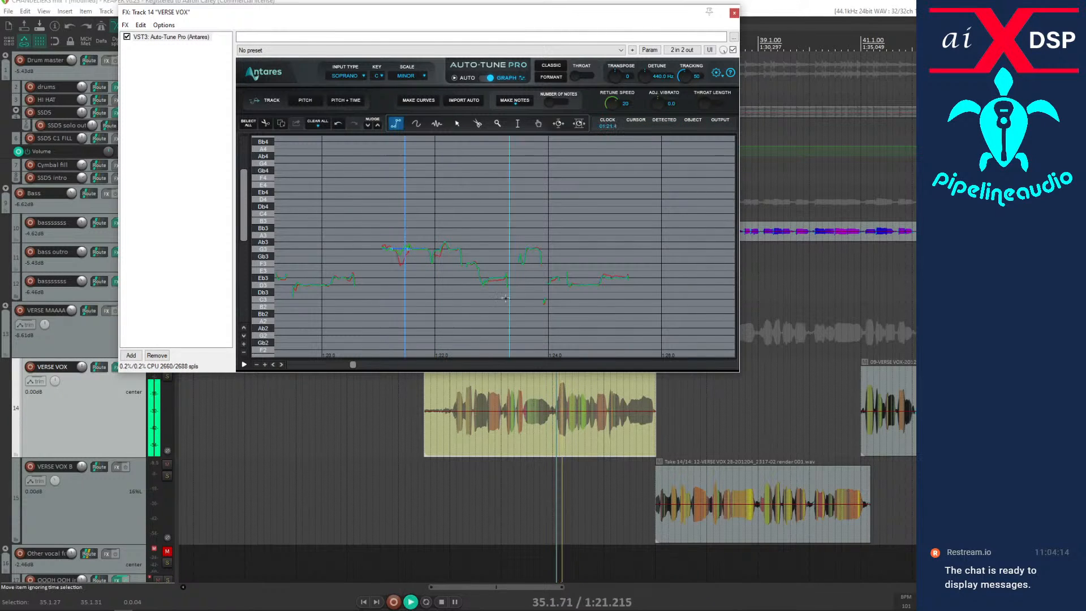
pyautogui.press('space')
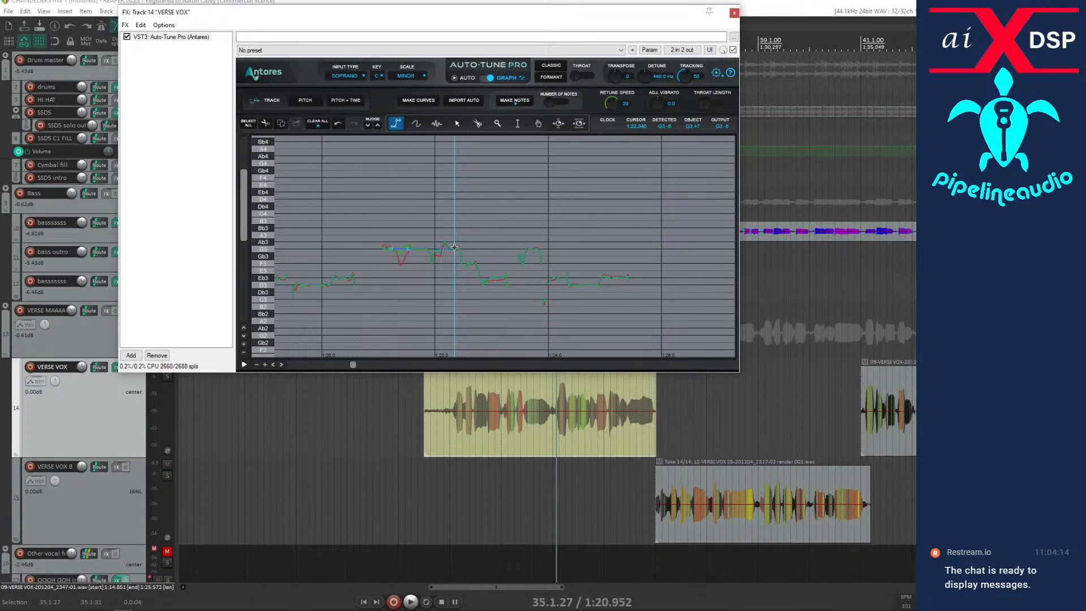
# Draw a G3 correction line near 1:22.2, lower its retune speed, and audition from 35.1.27 into the following phrase.
pyautogui.press('space')
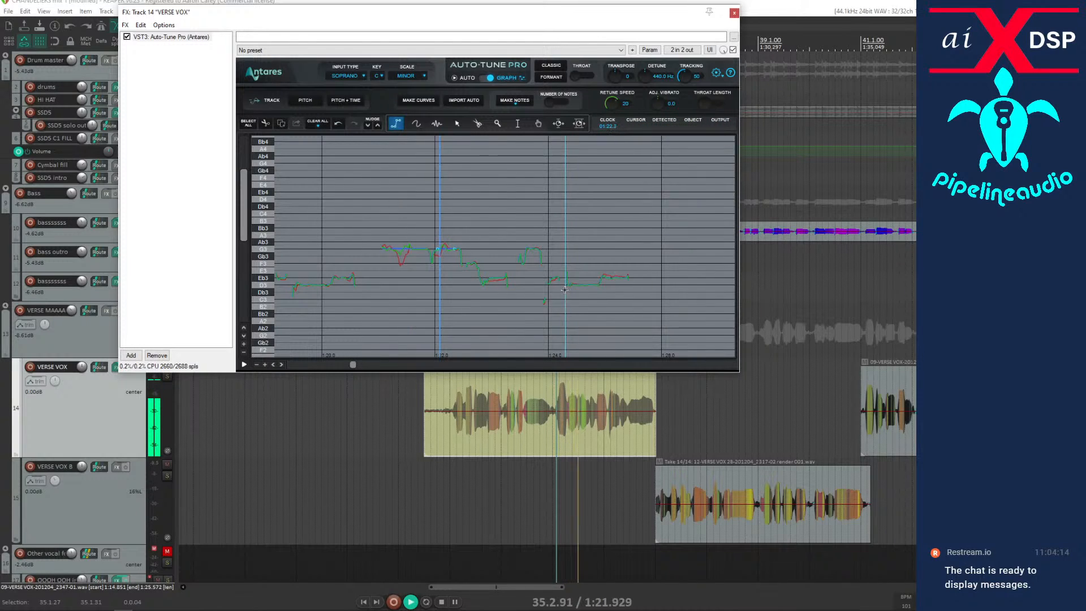
pyautogui.press('space')
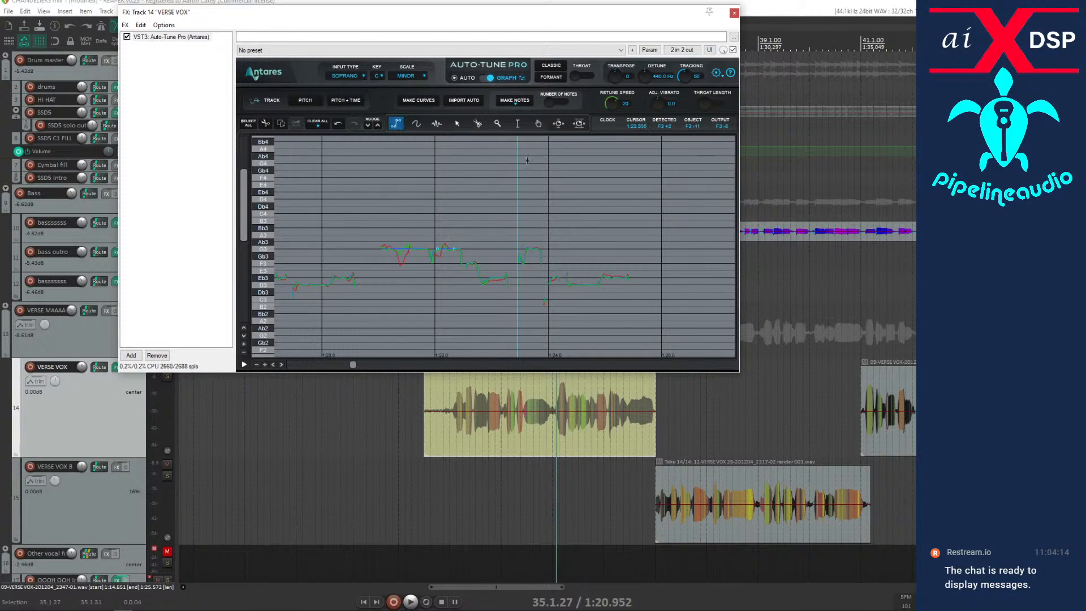
pyautogui.moveTo(613, 104); pyautogui.dragTo(614, 92)
pyautogui.press('space')
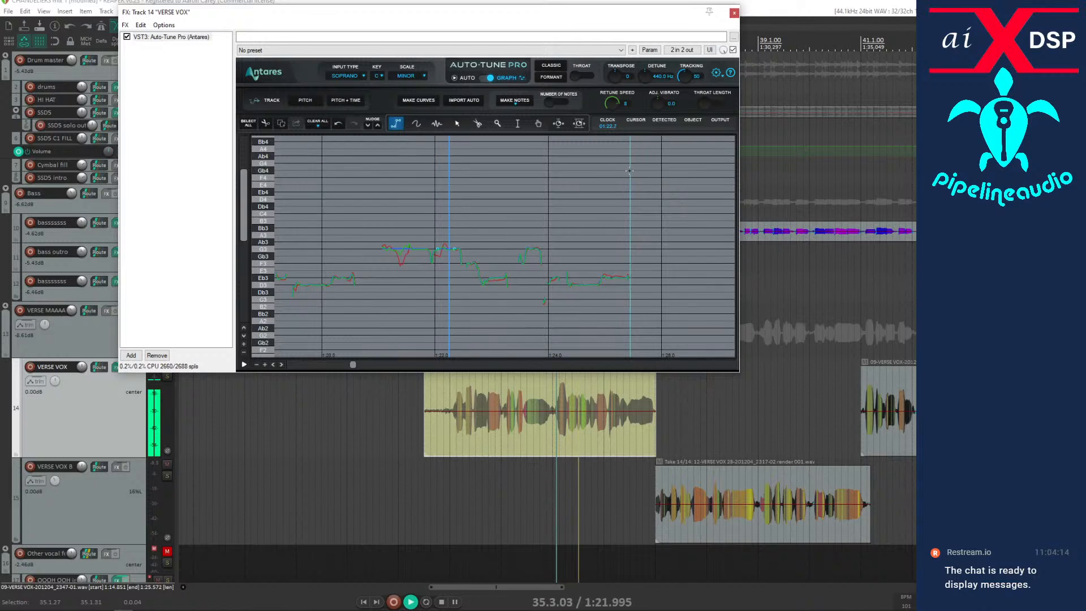
pyautogui.press('space')
pyautogui.press('space')
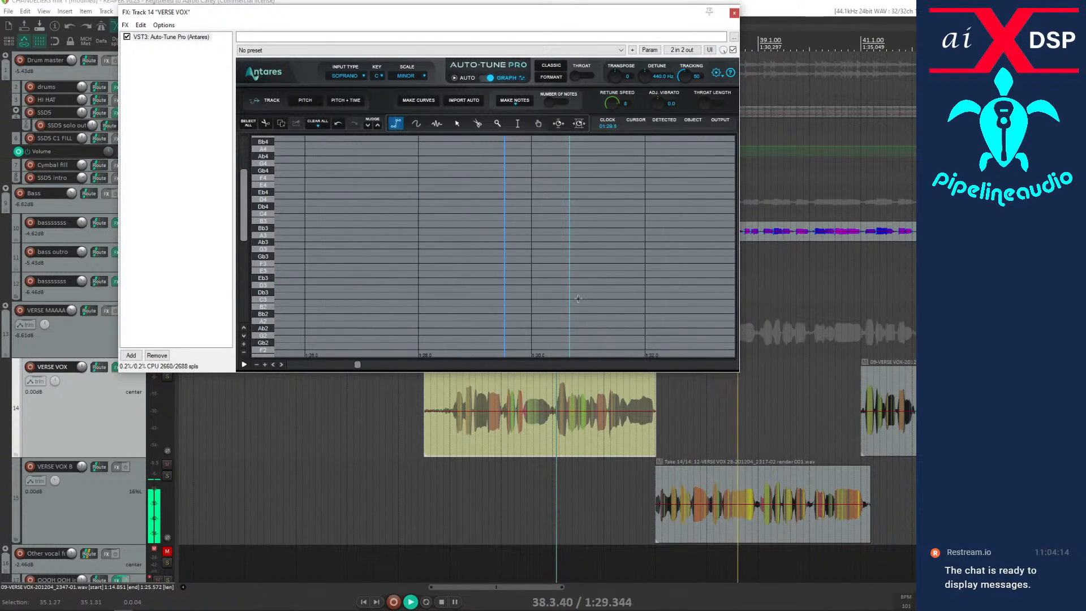
# Select the VERSE VOX B item and audition its vocal repeatedly from 37.3.87.
pyautogui.press('space')
pyautogui.click(691, 520)
pyautogui.press('space')
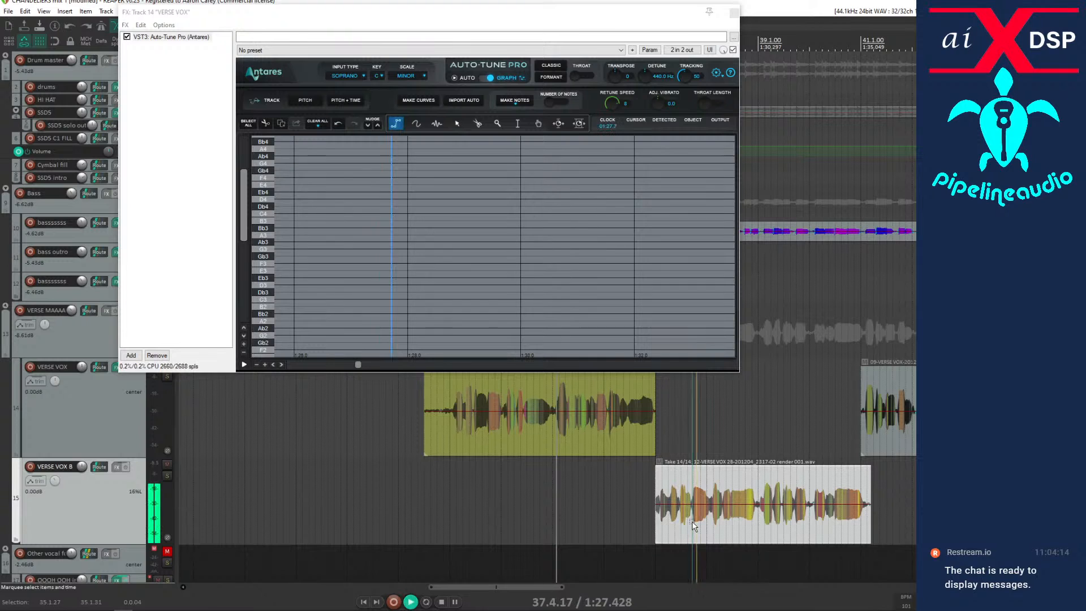
pyautogui.press('space')
pyautogui.press('space')
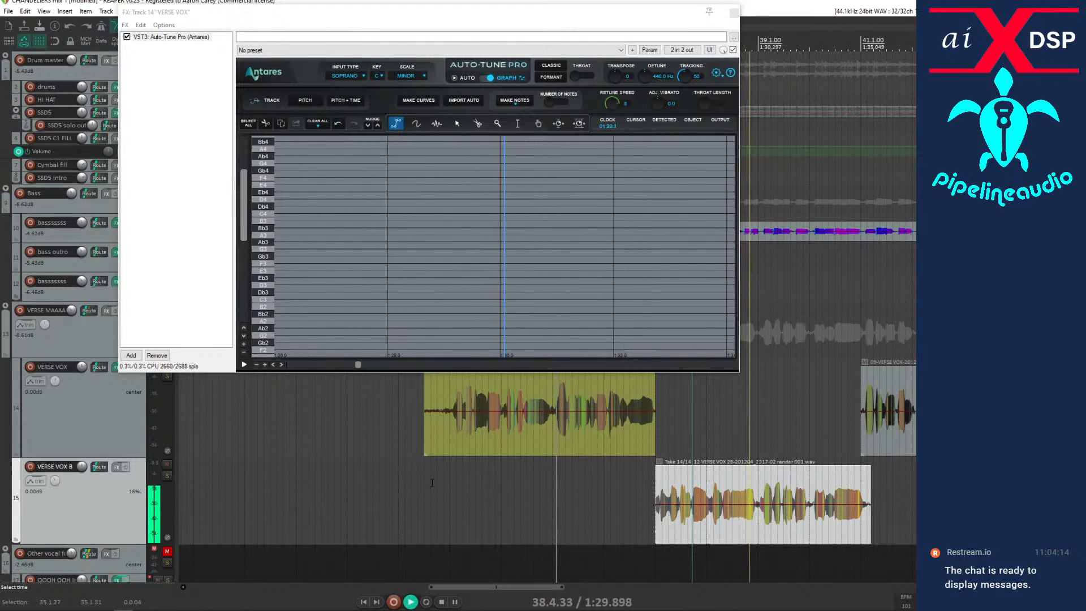
pyautogui.press('space')
pyautogui.press('space')
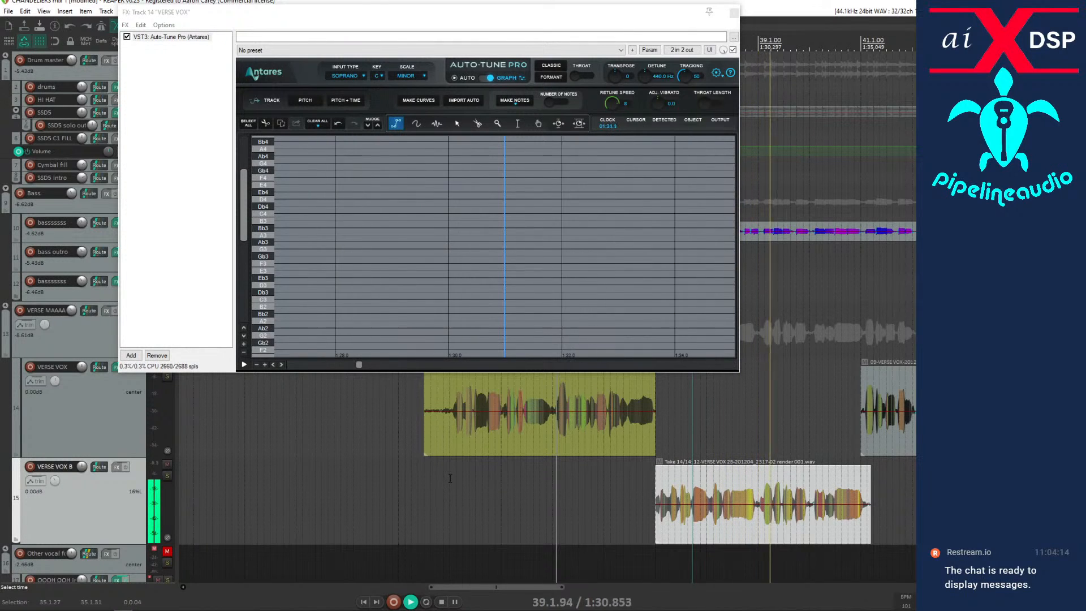
pyautogui.press('space')
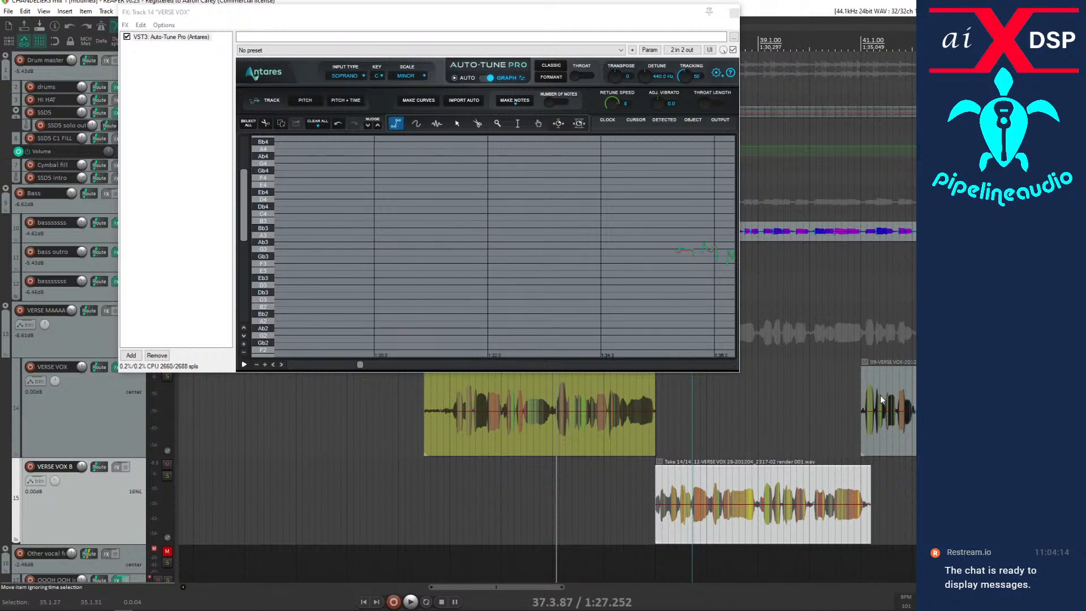
# Select the next VERSE VOX item, starting at 41.1.00, and audition its opening phrase in closer view.
pyautogui.scroll(-3, 806, 416)
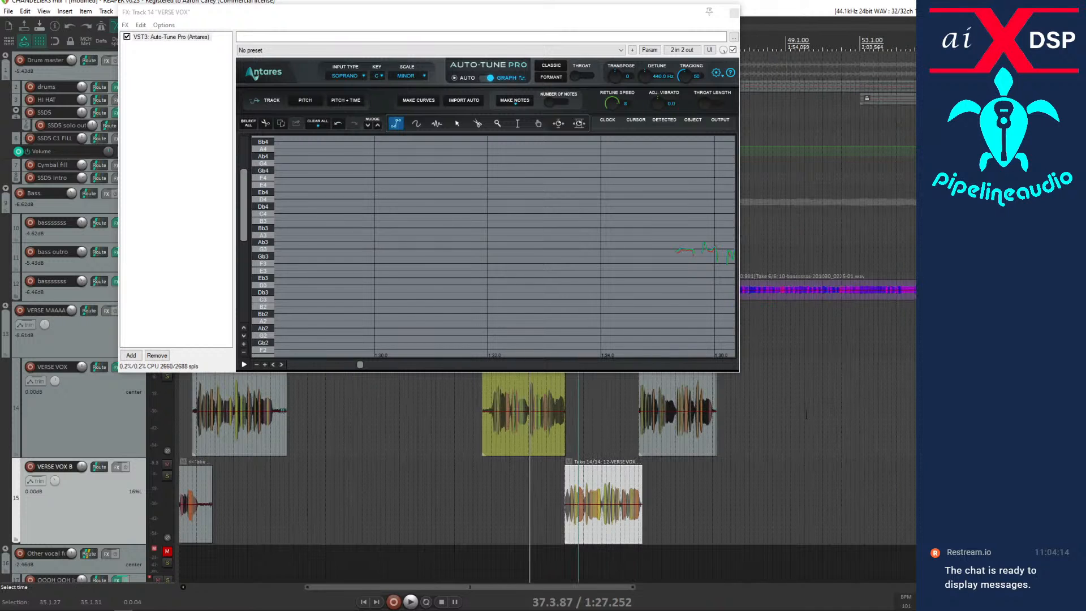
pyautogui.click(638, 444)
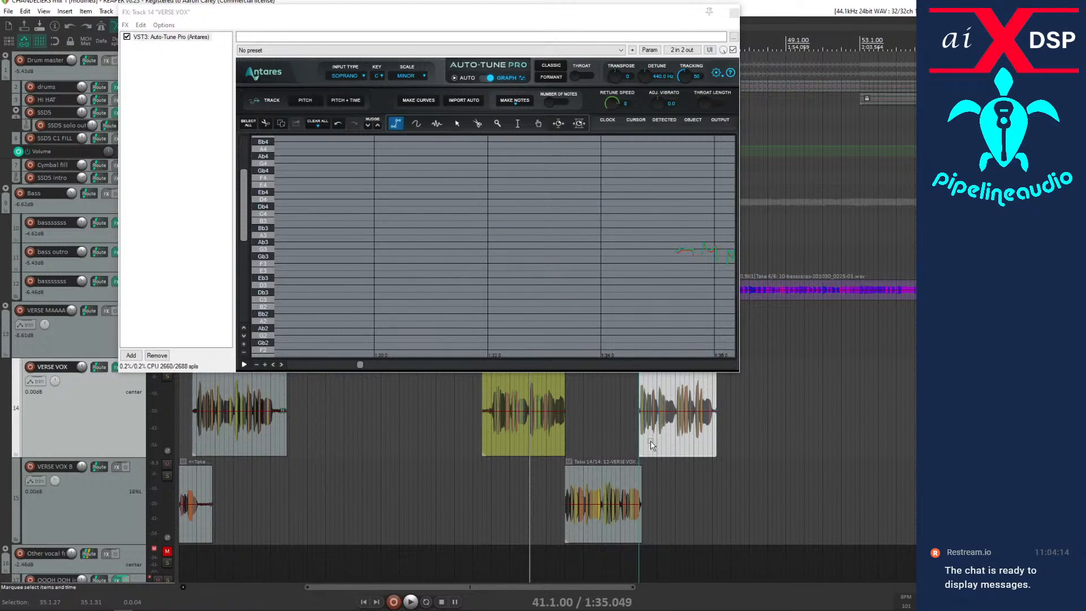
pyautogui.scroll(5, 651, 445)
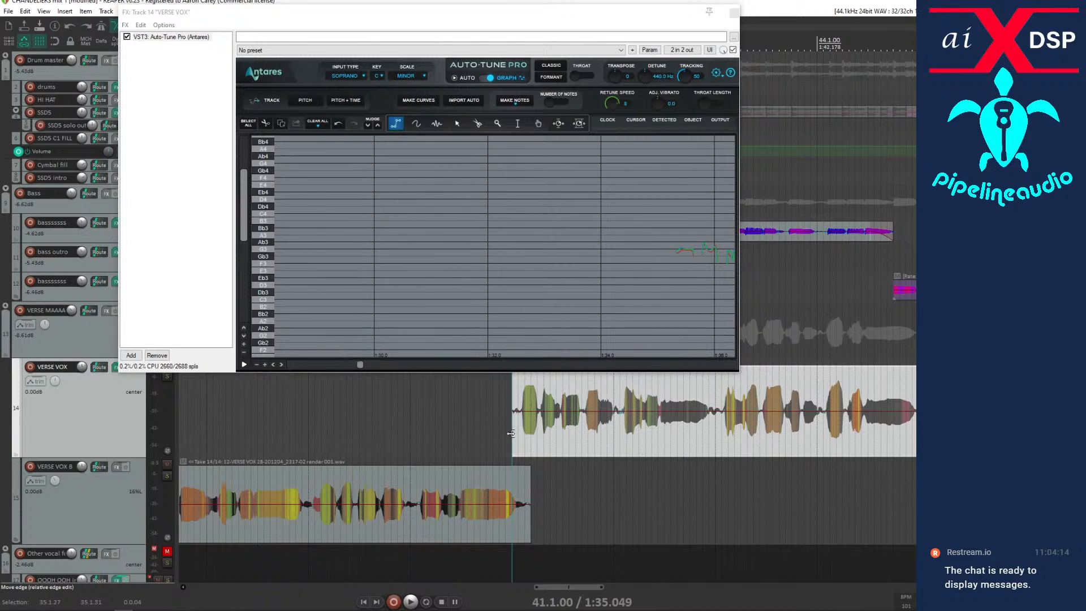
pyautogui.press('space')
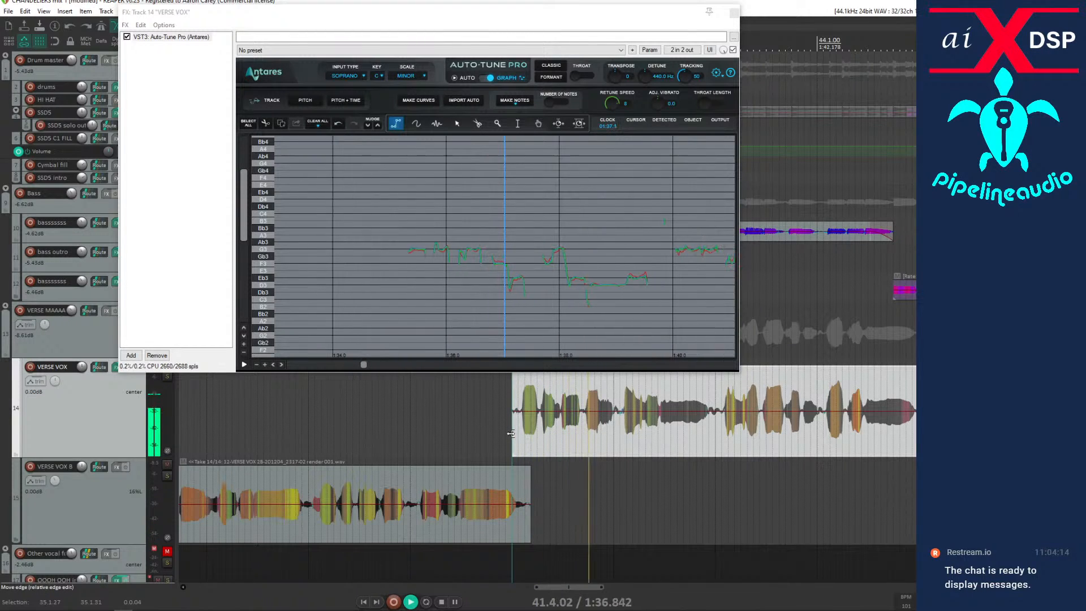
pyautogui.press('space')
pyautogui.press('space')
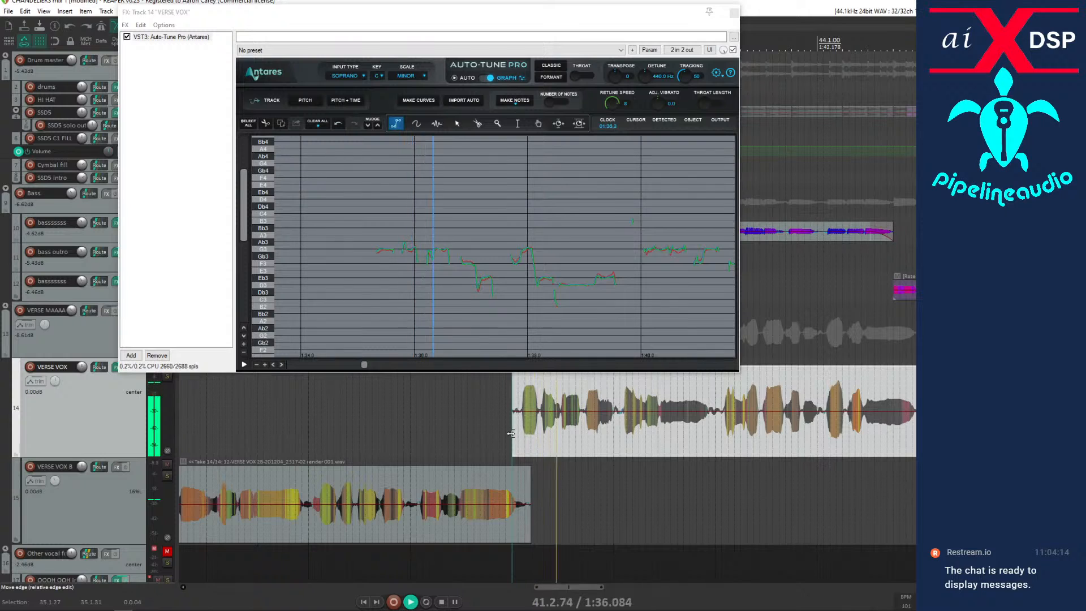
pyautogui.press('space')
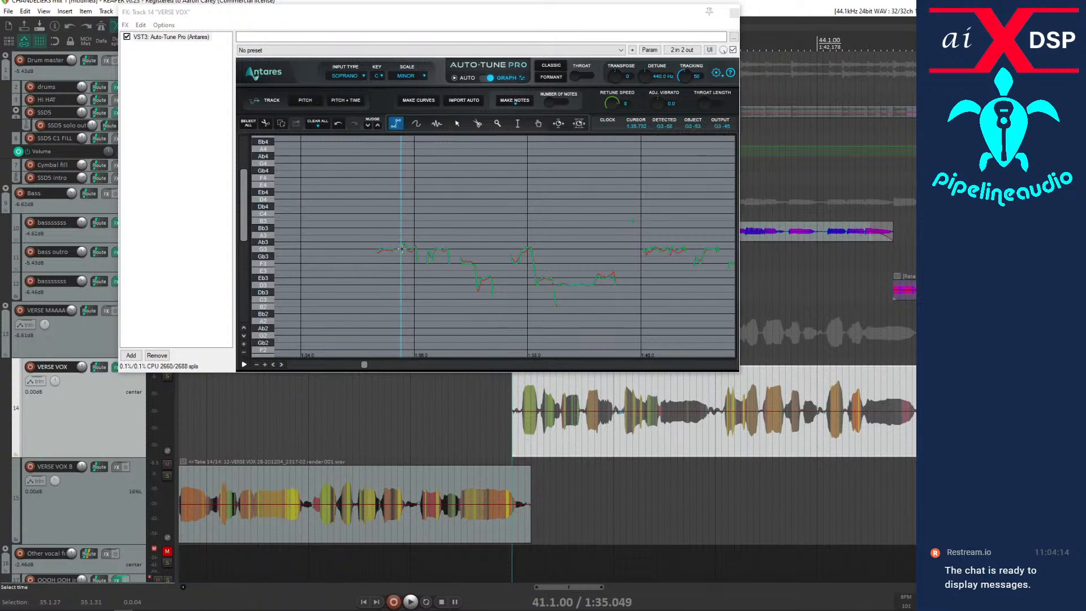
# Draw a short correction line at G3 near 1:35.8, audition it from 41.1.00, and place the edit cursor at 41.1.31.
pyautogui.click(403, 249)
pyautogui.press('space')
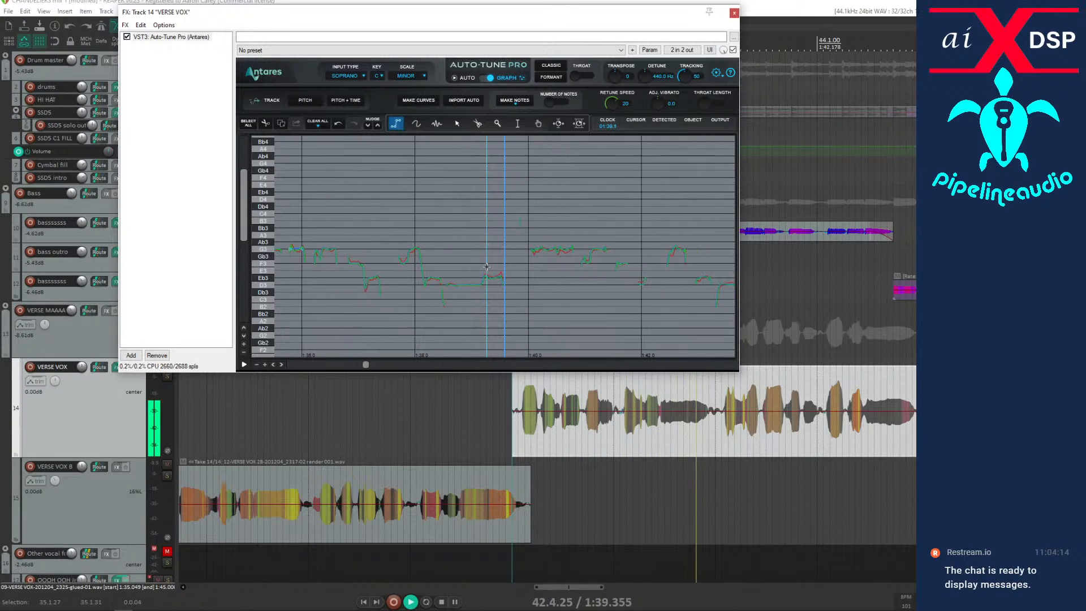
pyautogui.press('space')
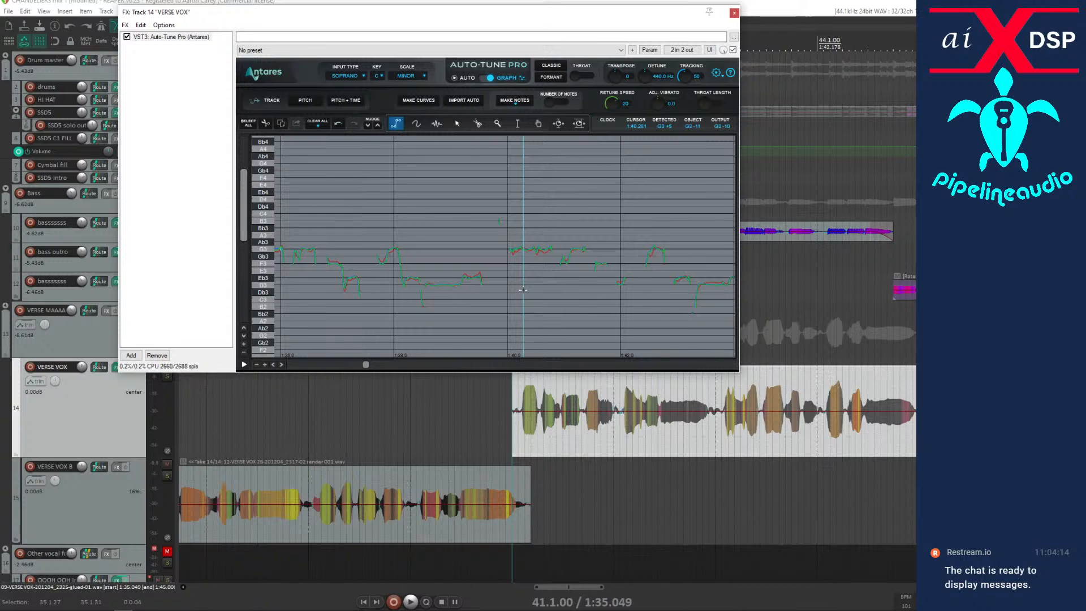
pyautogui.click(520, 426)
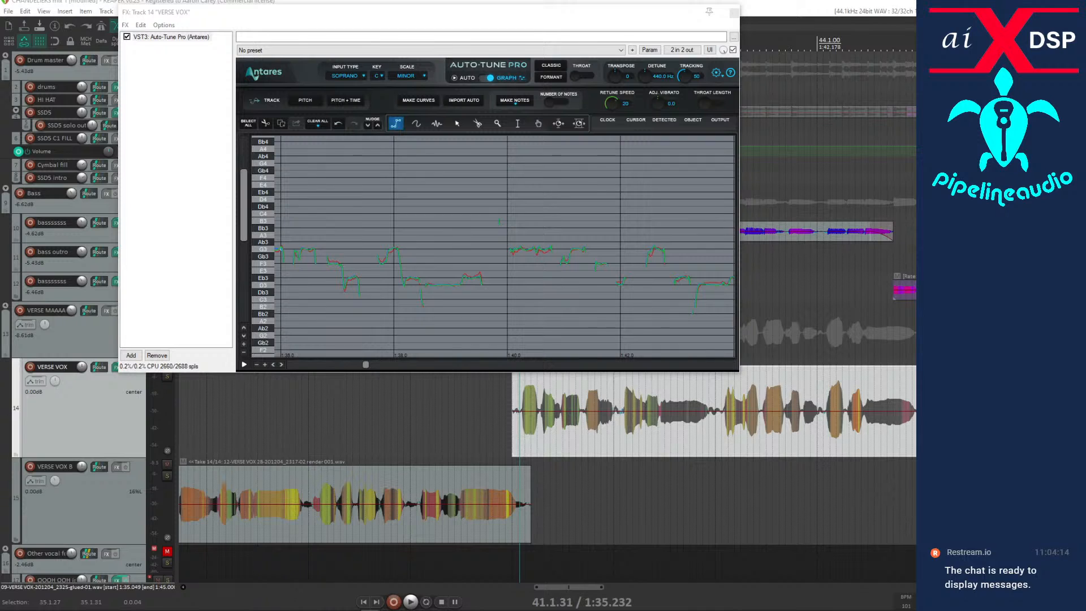
# Audition the selected VERSE VOX item from its start, continuing from 43.2.70.
pyautogui.click(513, 441)
pyautogui.press('space')
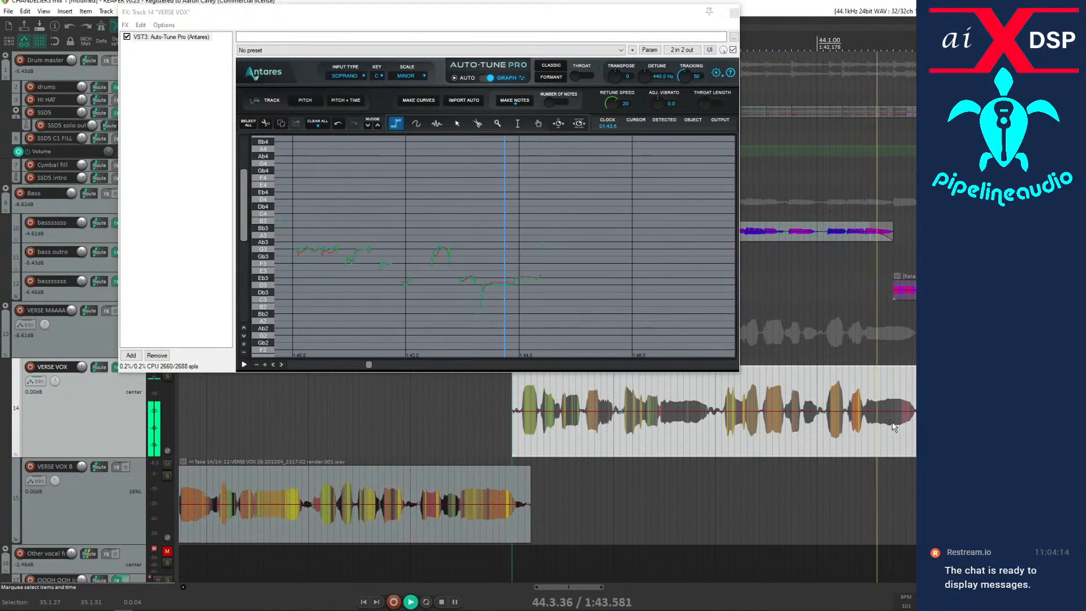
pyautogui.click(760, 434)
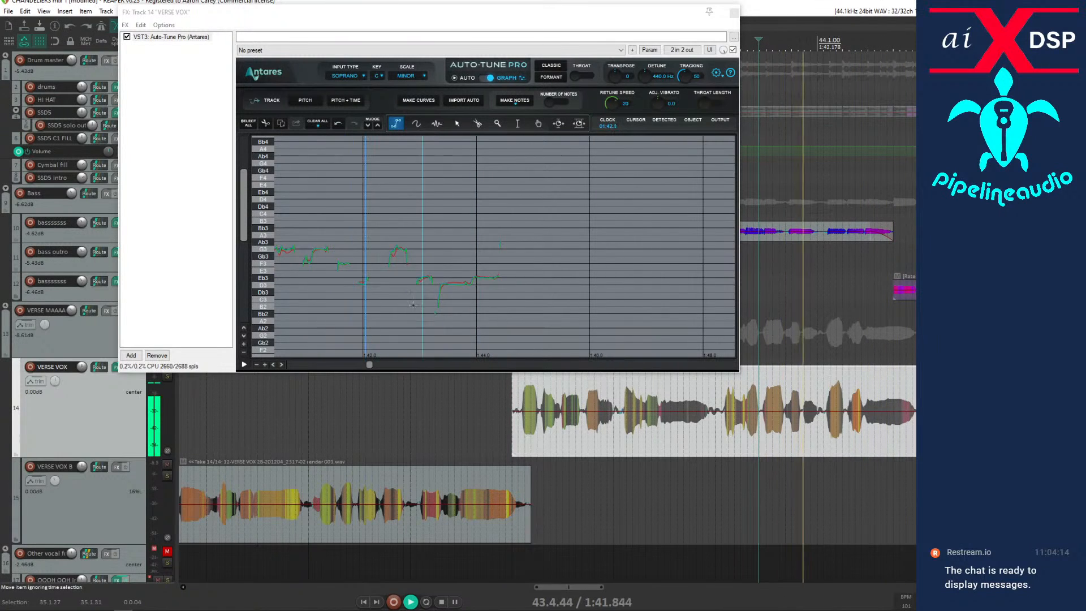
pyautogui.press('space')
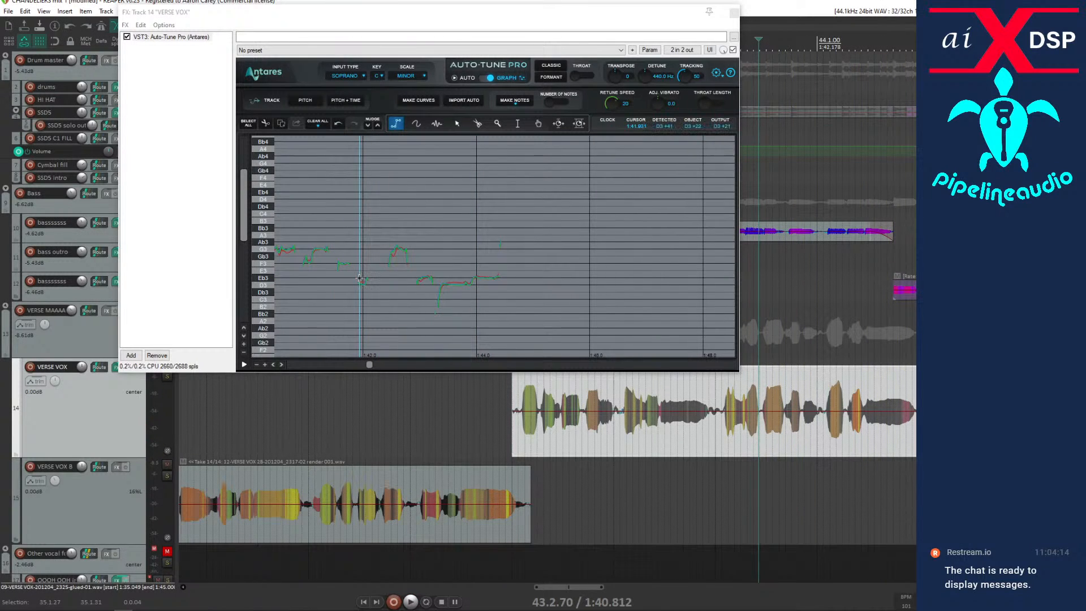
# Draw a short correction line at Eb3 near 1:42.0 and audition it repeatedly from 43.2.70.
pyautogui.click(360, 278)
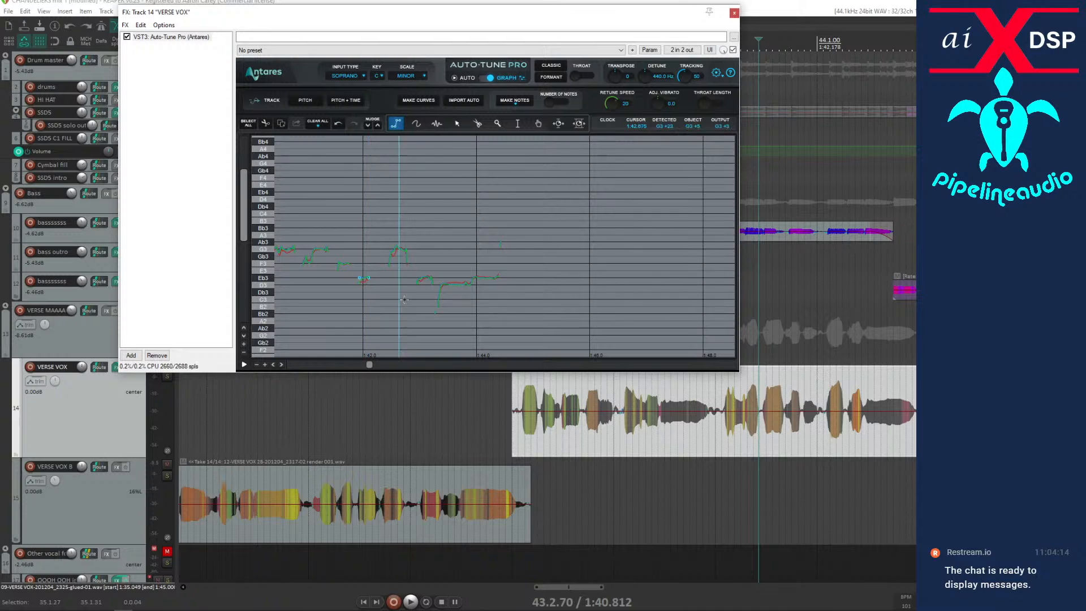
pyautogui.press('space')
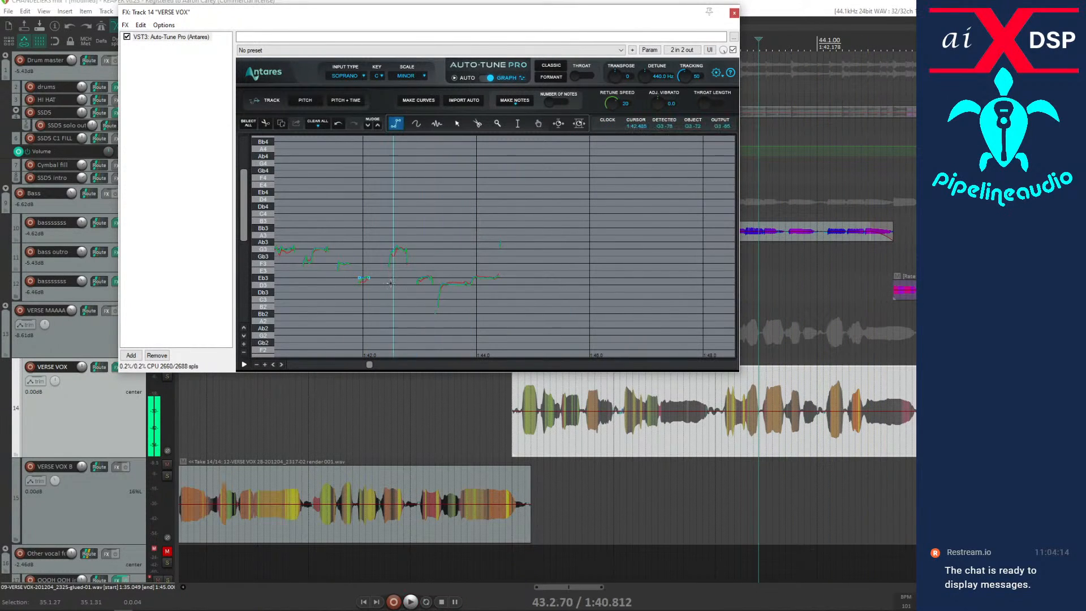
pyautogui.press('space')
pyautogui.click(463, 302)
pyautogui.press('space')
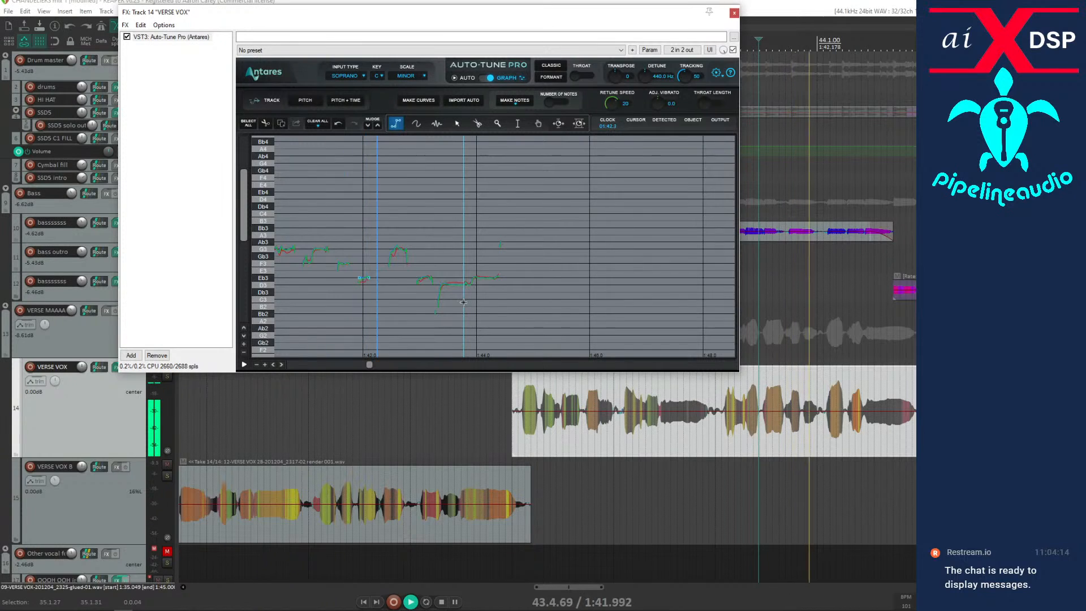
pyautogui.press('space')
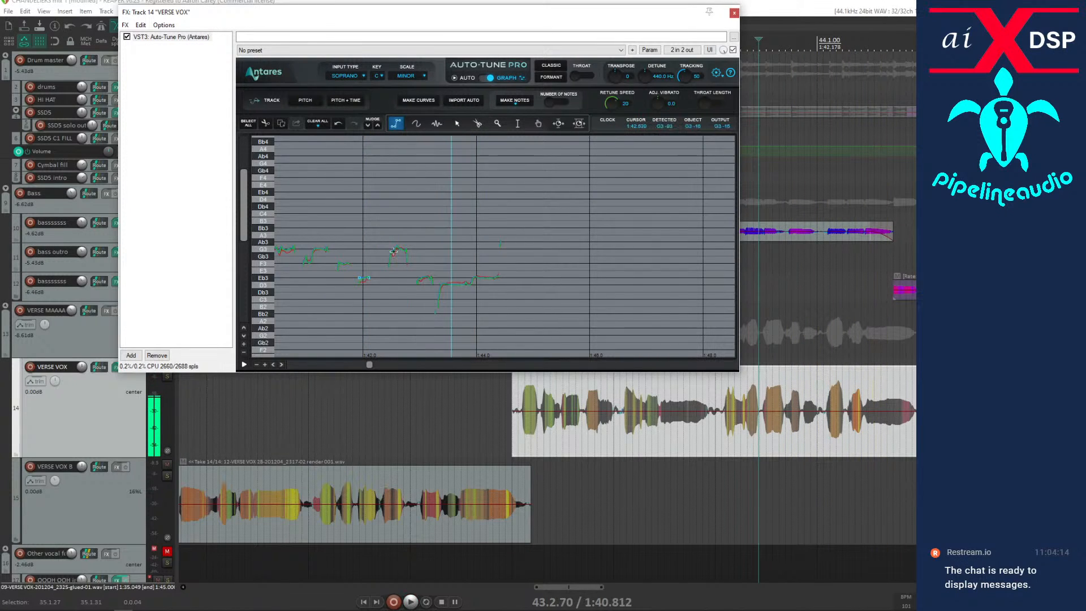
# Draw a short correction line at G3 near 1:42.6 and audition the phrase repeatedly from 43.2.70.
pyautogui.click(386, 249)
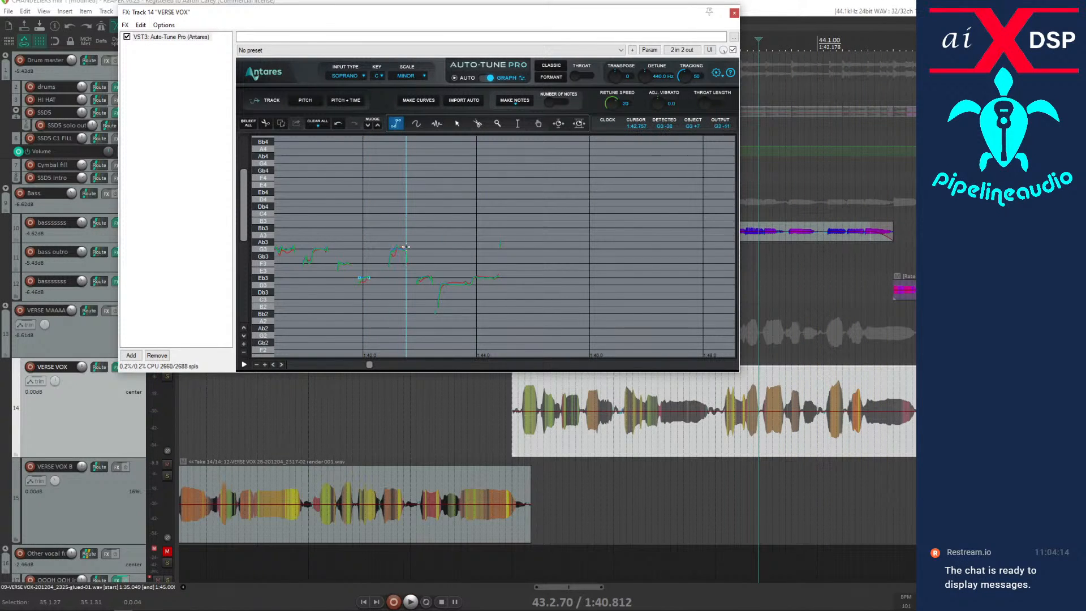
pyautogui.press('space')
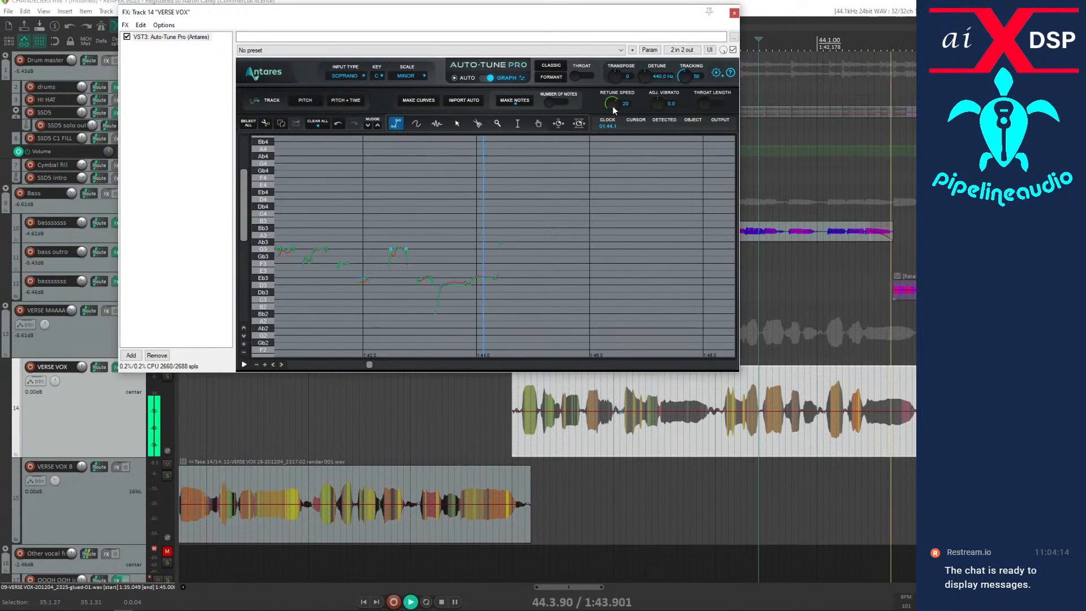
pyautogui.press('space')
pyautogui.press('space')
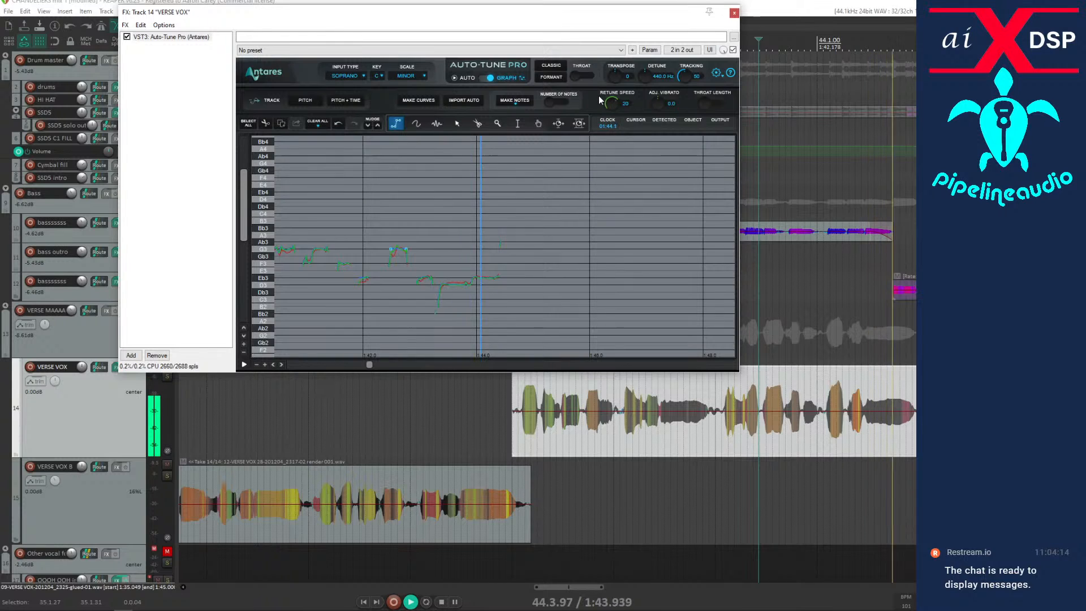
pyautogui.press('space')
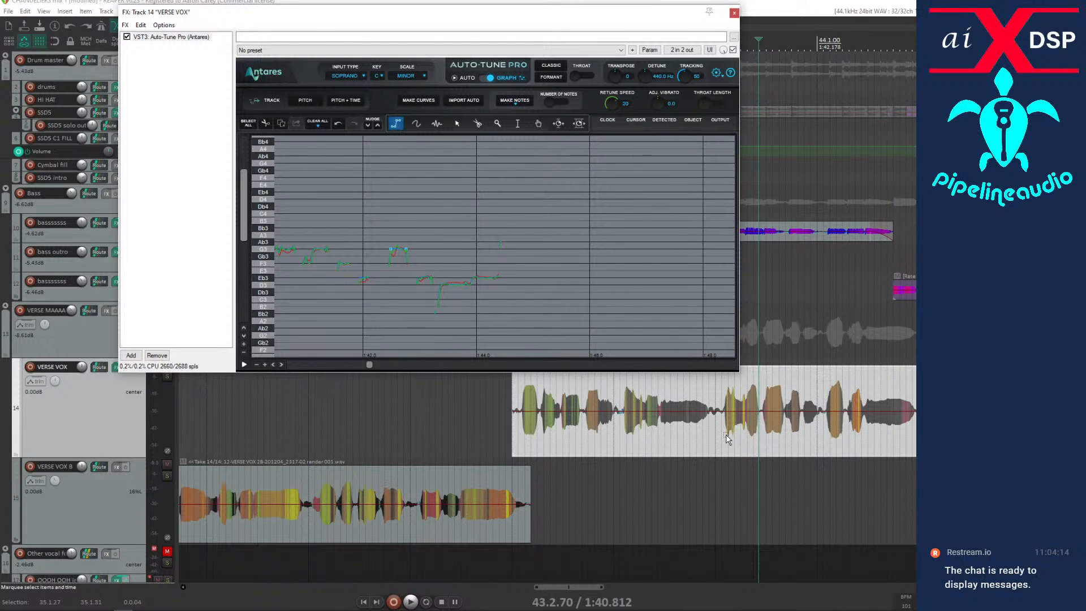
# Audition from 43.1.37, draw a correction line rising to G3 near 1:41.1, and play the phrase through to the item's end.
pyautogui.click(726, 436)
pyautogui.press('space')
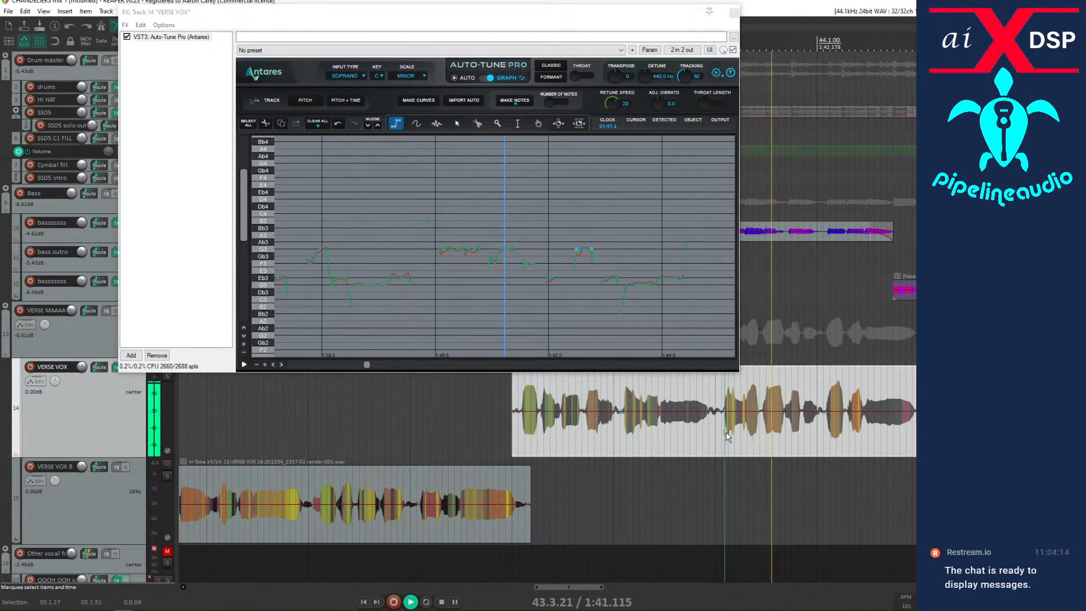
pyautogui.press('space')
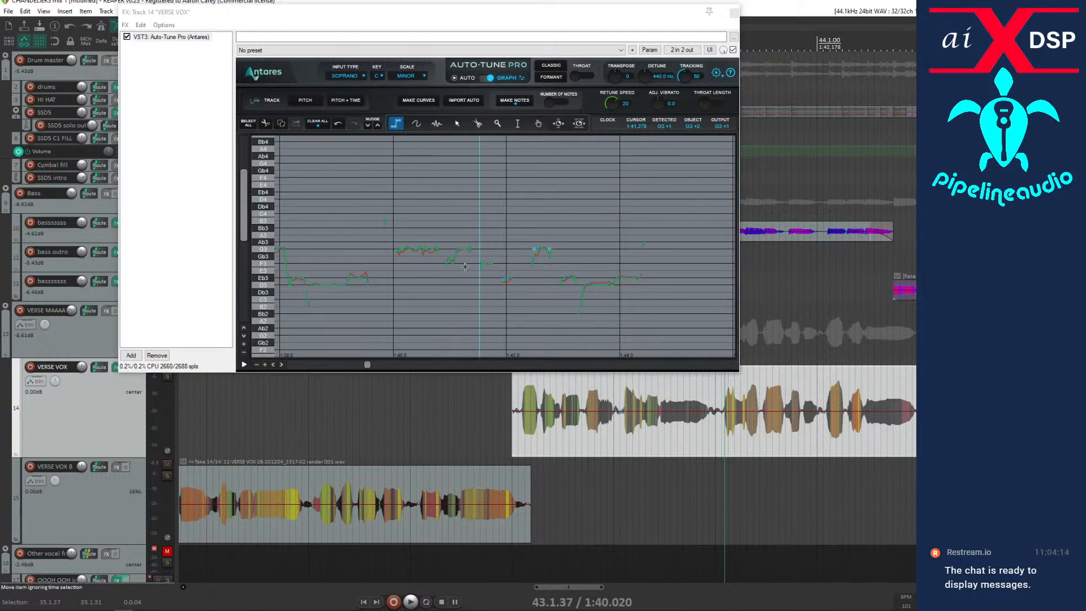
pyautogui.click(451, 262)
pyautogui.click(462, 249)
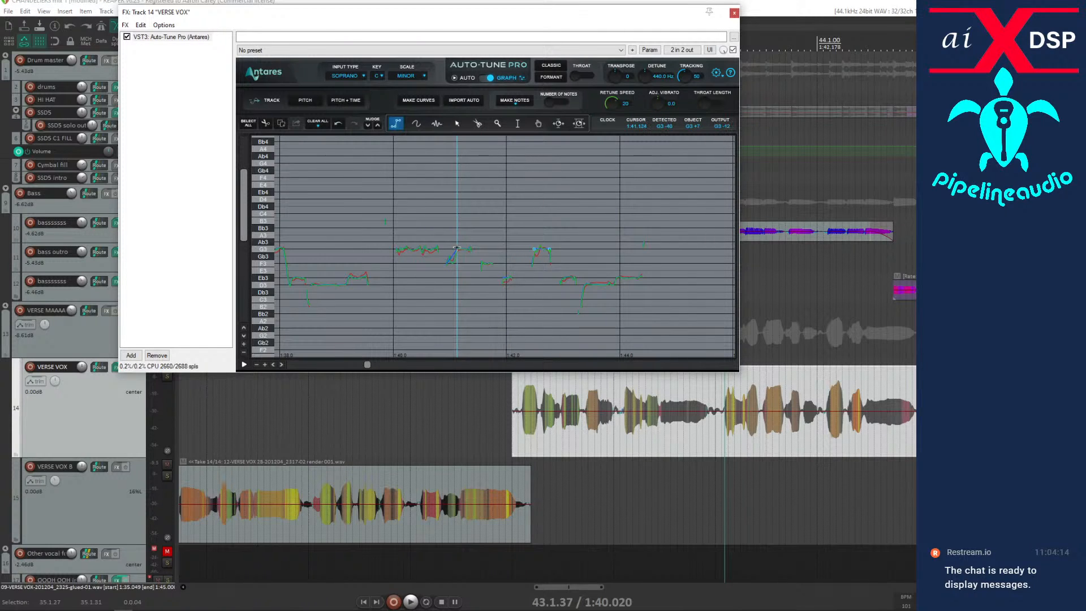
pyautogui.press('space')
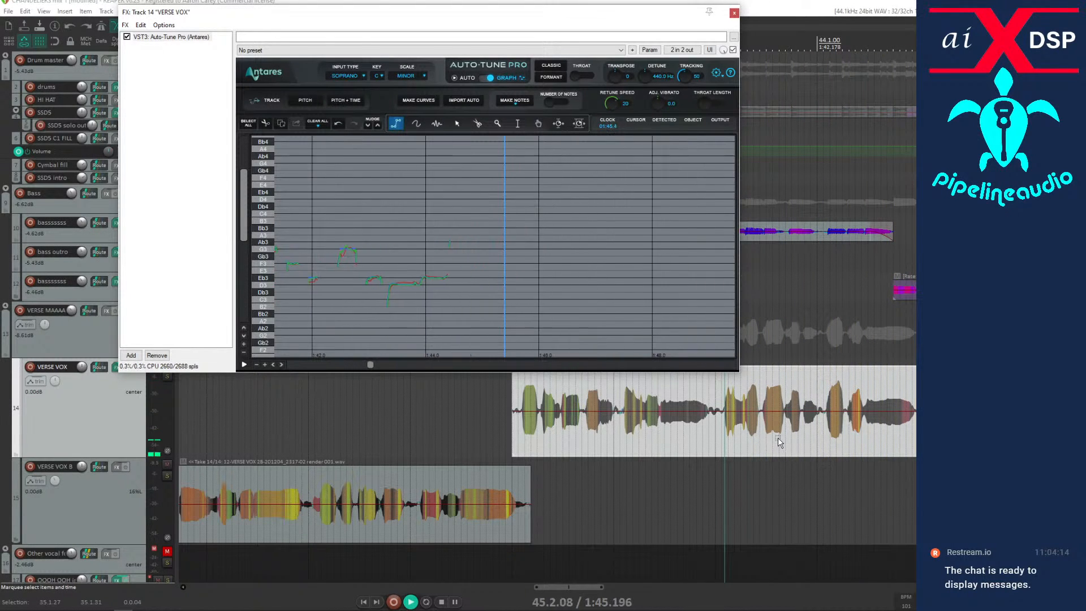
pyautogui.press('space')
# Apply the track FX to the two second-verse VERSE VOX items as new mono takes and remove Auto-Tune Pro from the track.
pyautogui.scroll(-8, 776, 442)
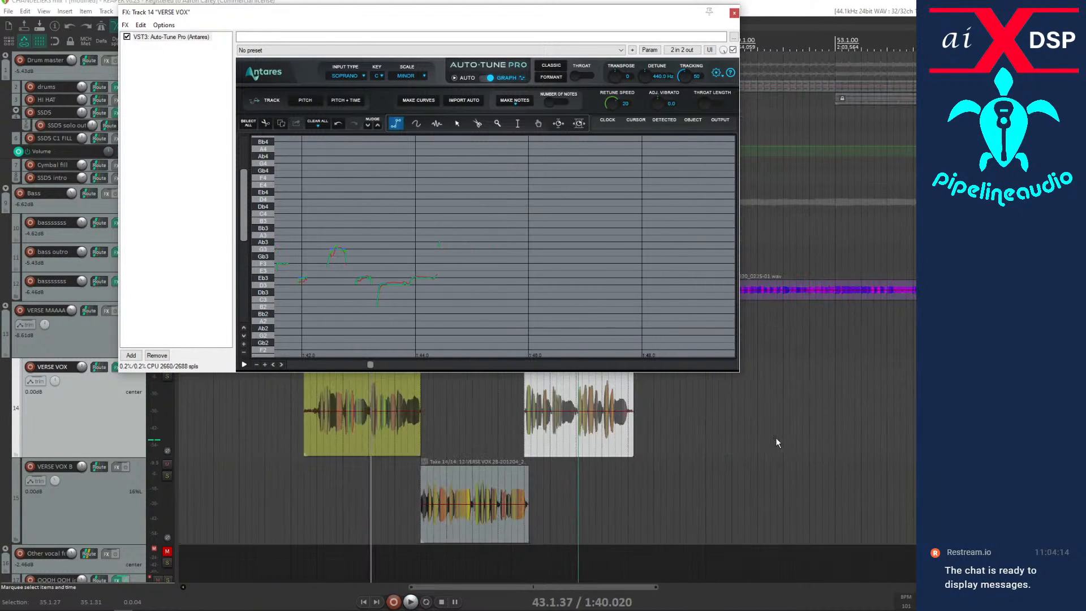
pyautogui.click(446, 408)
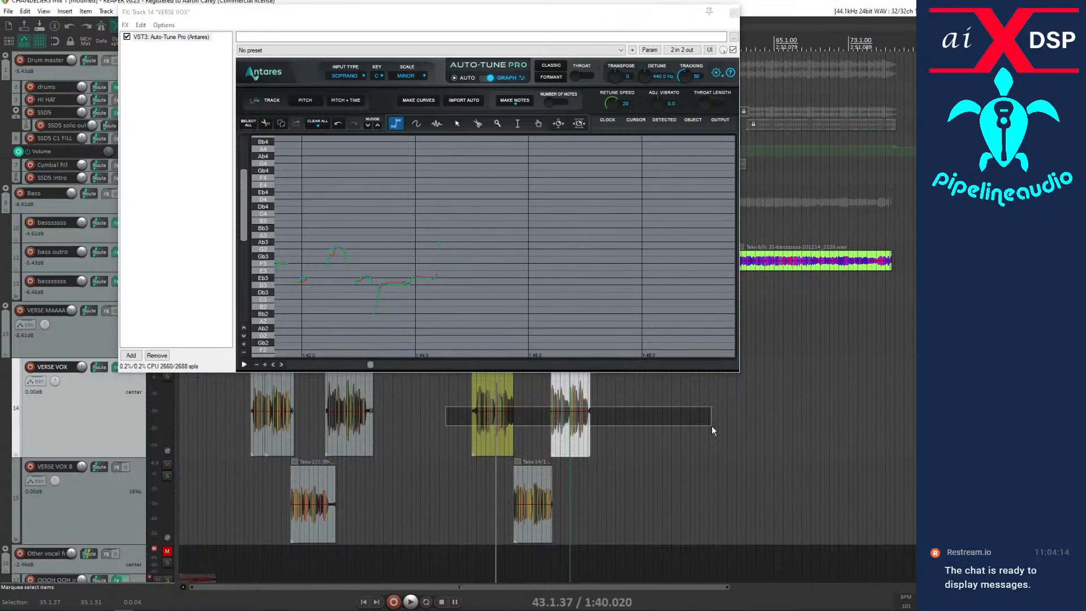
pyautogui.rightClick(492, 389)
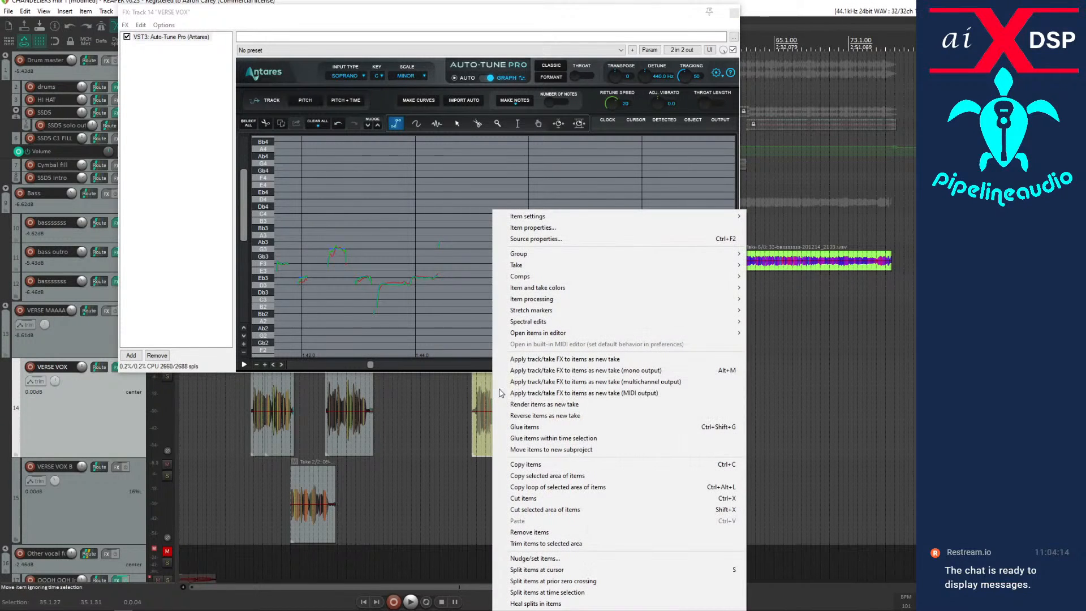
pyautogui.click(603, 371)
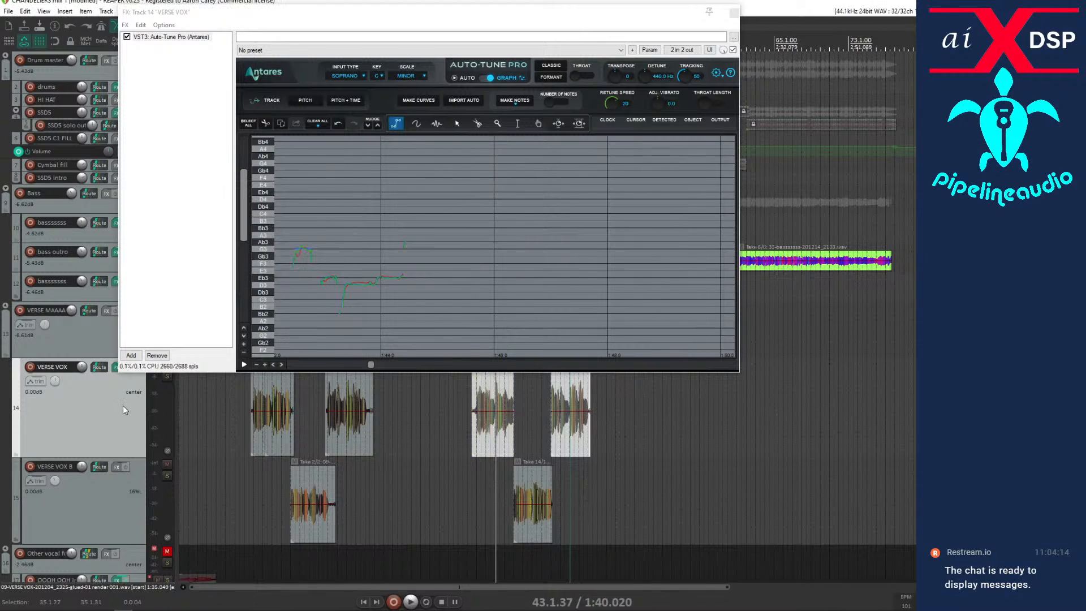
pyautogui.click(156, 355)
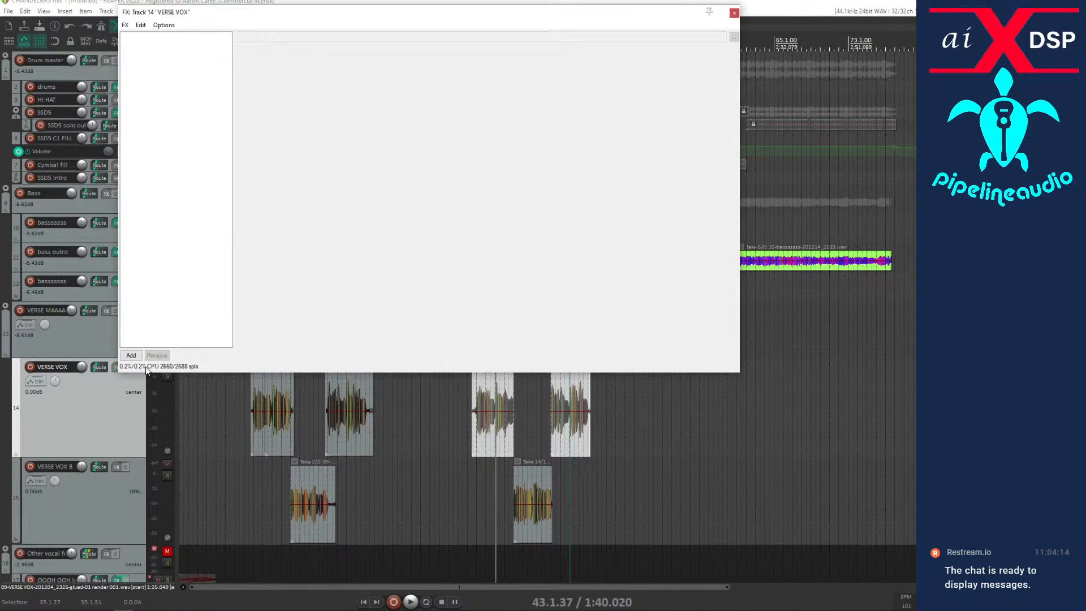
pyautogui.click(734, 14)
# Unmute the Other vocal folder, select CHORUS VOX track 22, and audition the first chorus from 20.2.17.
pyautogui.scroll(-8, 70, 353)
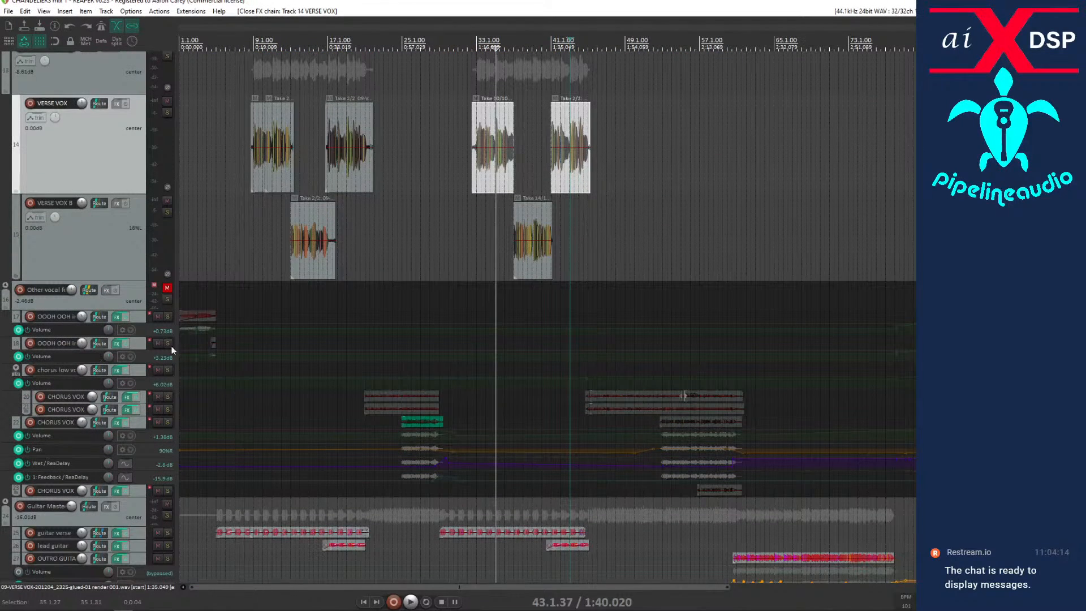
pyautogui.click(166, 288)
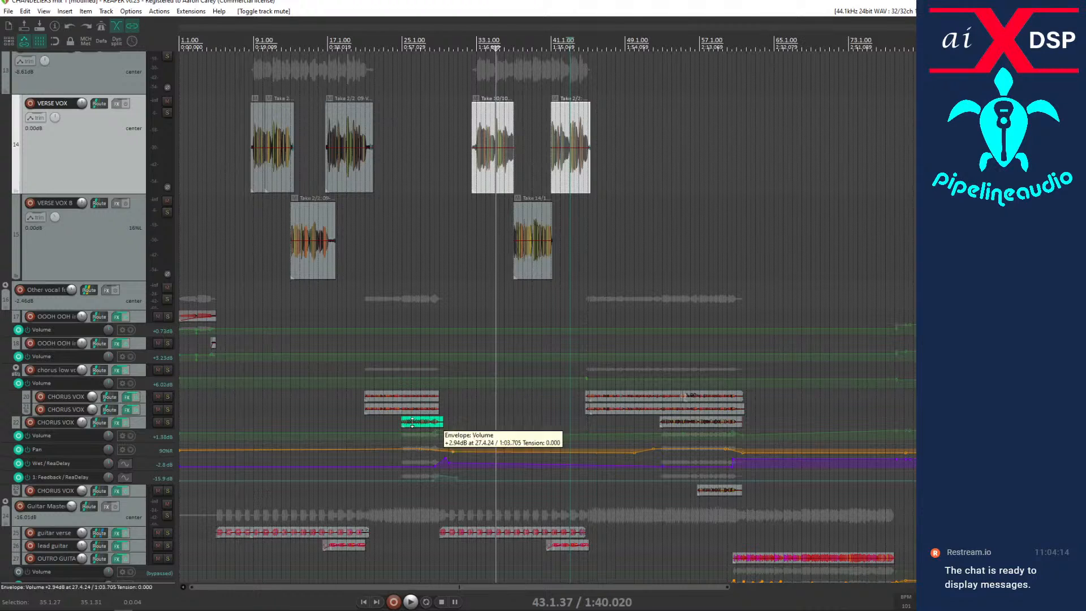
pyautogui.click(362, 425)
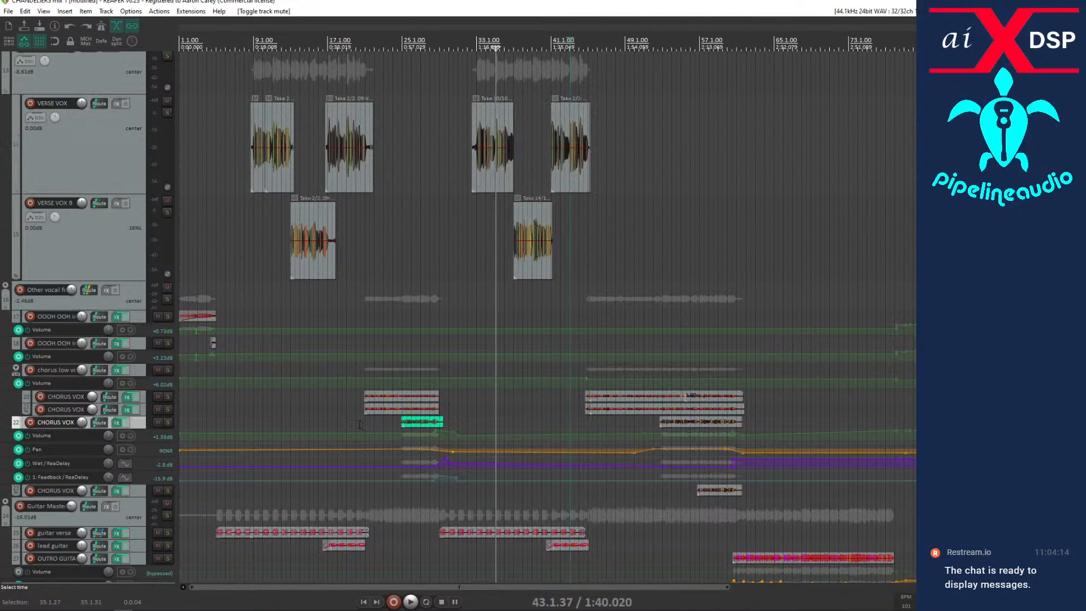
pyautogui.press('space')
pyautogui.scroll(-4, 339, 416)
pyautogui.scroll(5, 320, 408)
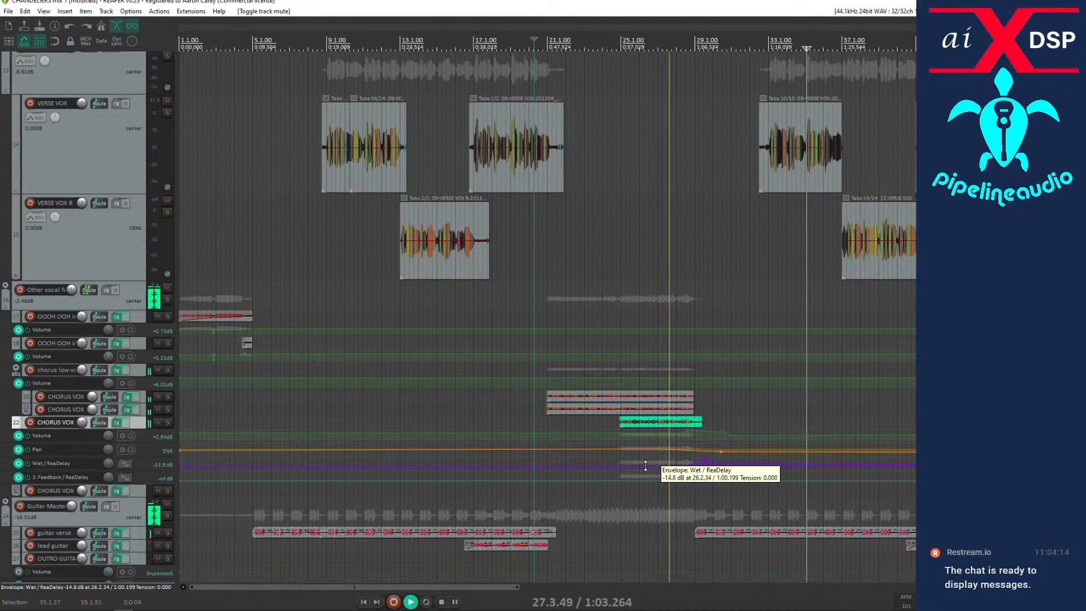
pyautogui.scroll(-3, 656, 466)
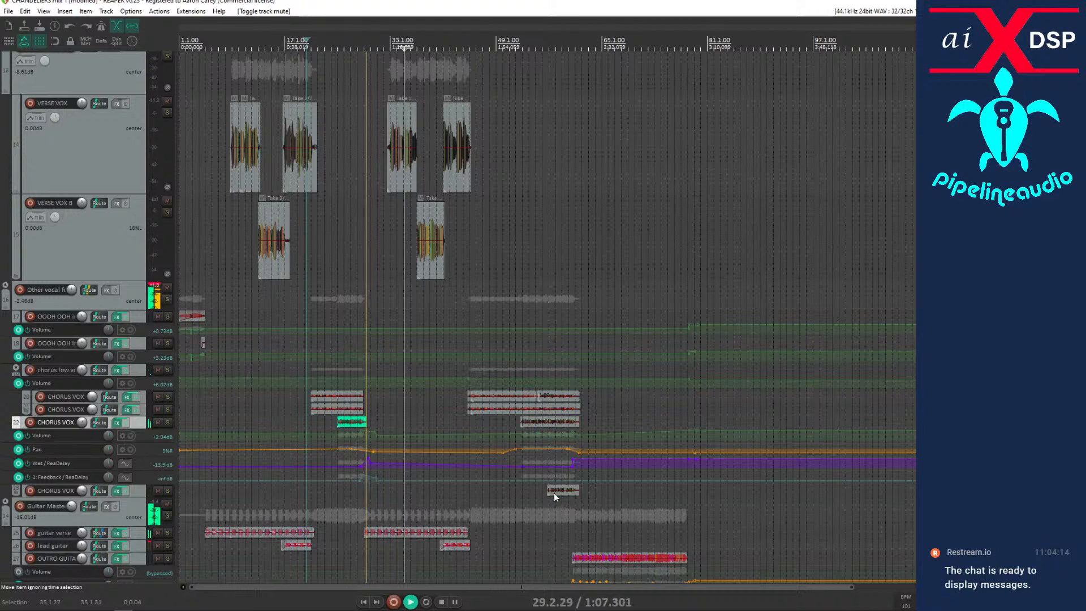
pyautogui.press('space')
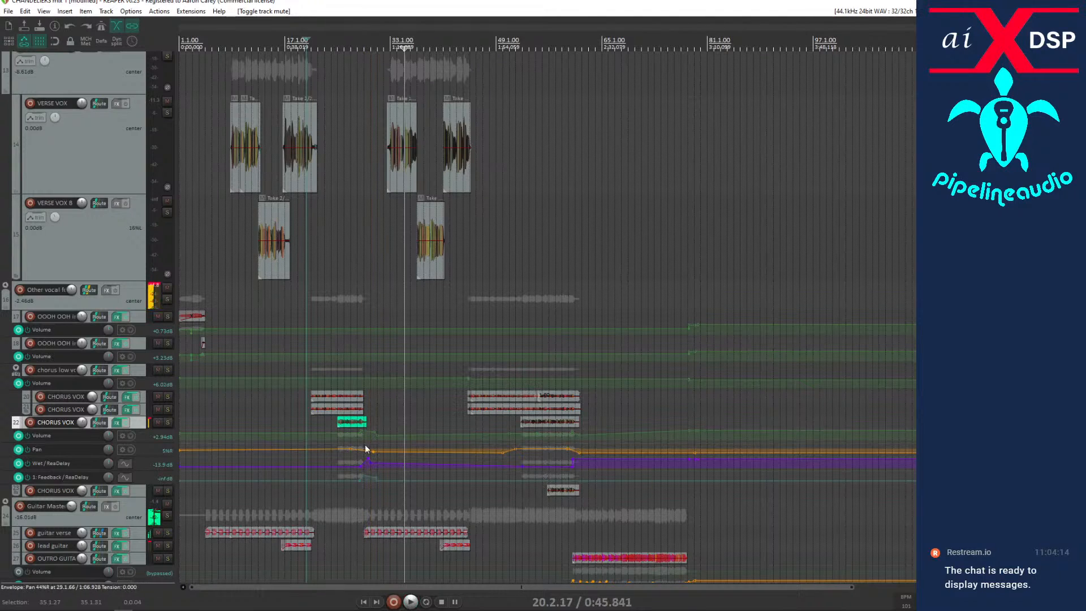
pyautogui.moveTo(526, 446)
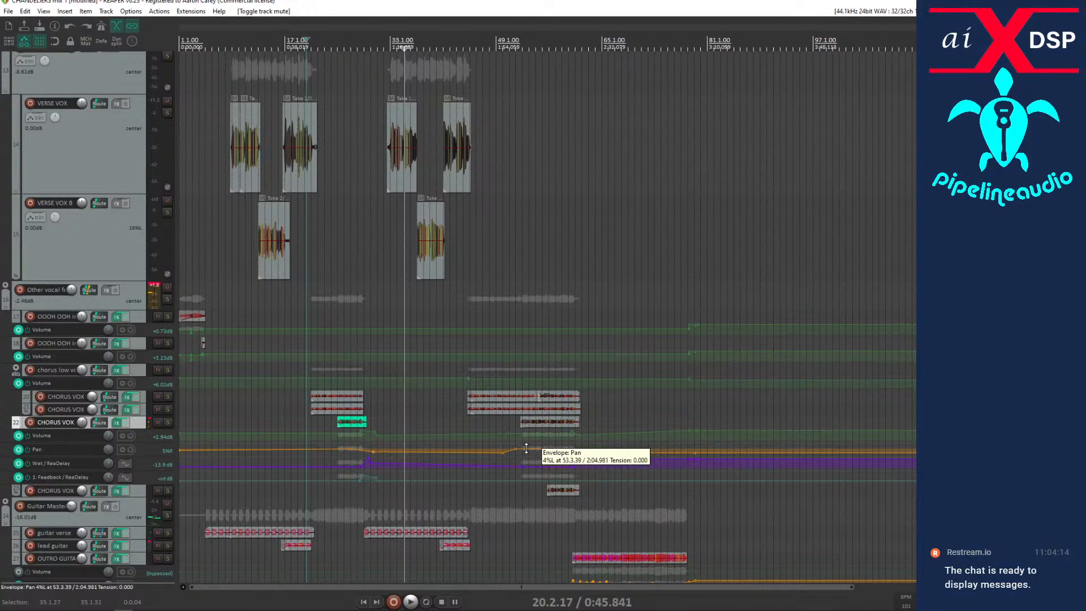